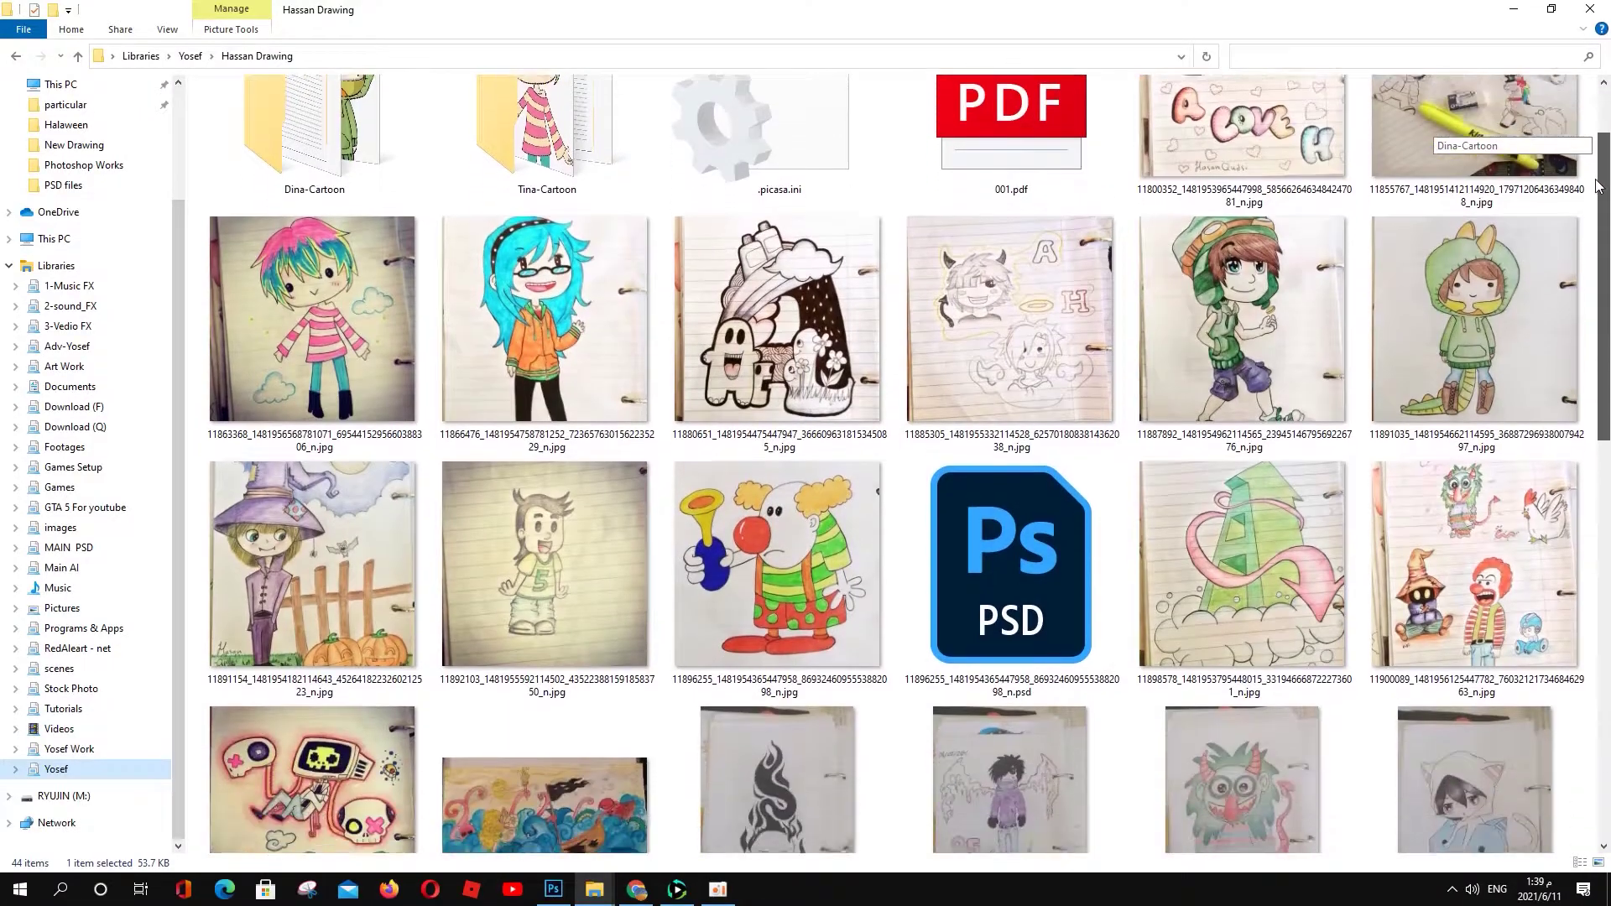
Step: Subscribe to Digital Art with all notifications, then set a curved anchor at the hoodie's lower edge
{"action": "left_click_drag", "start_coordinate": [1597, 186], "coordinate": [1609, 604]}
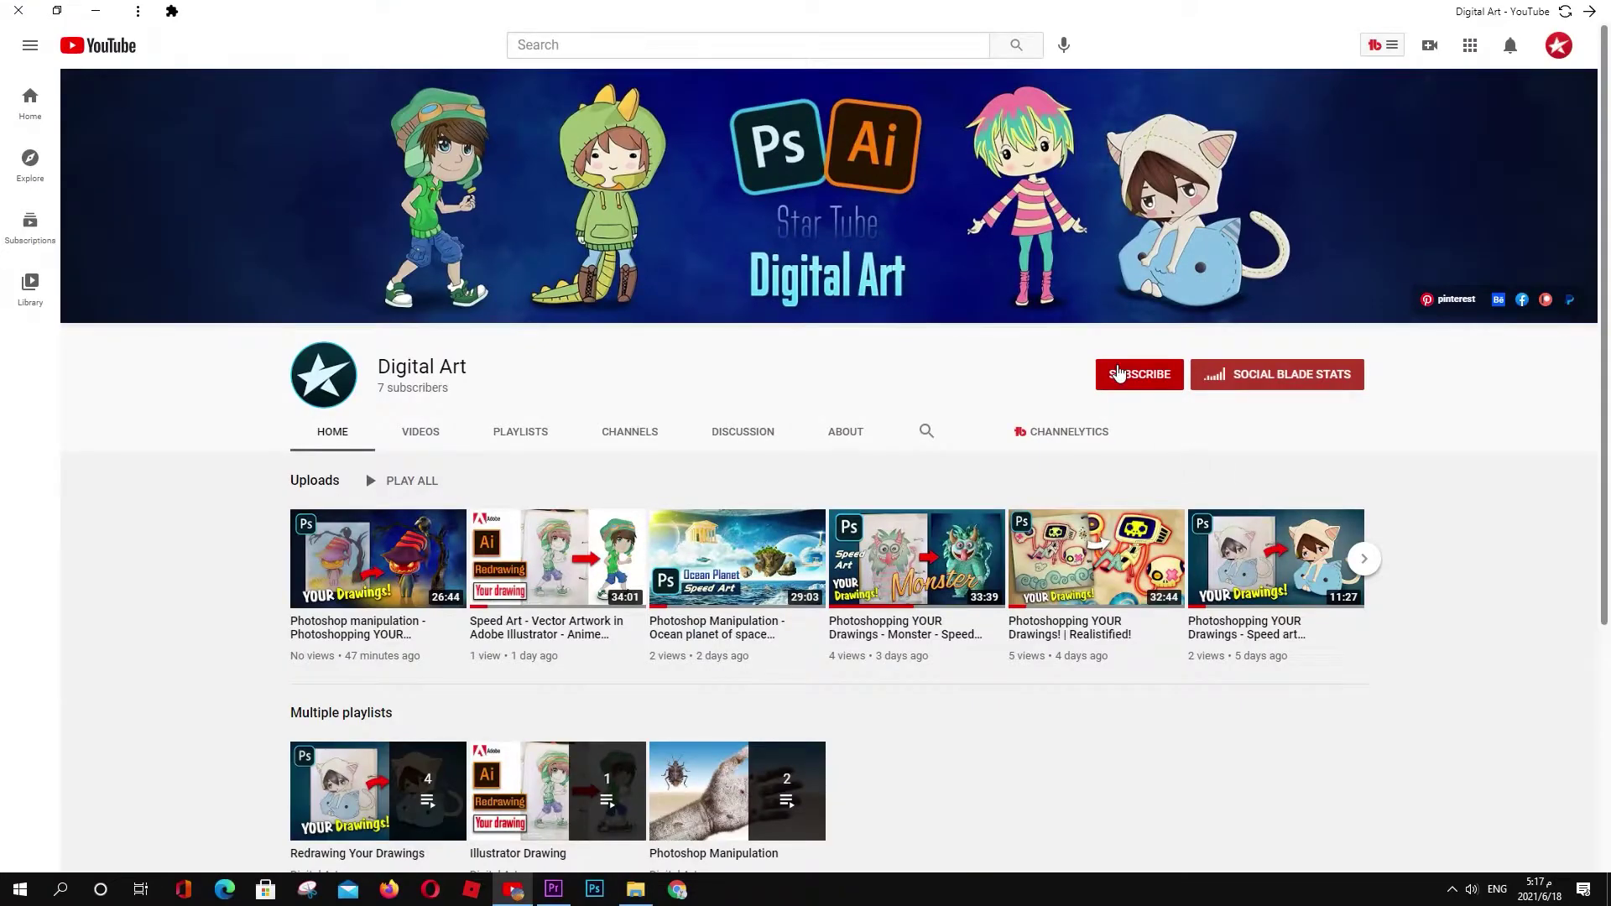
{"action": "left_click", "coordinate": [1118, 373]}
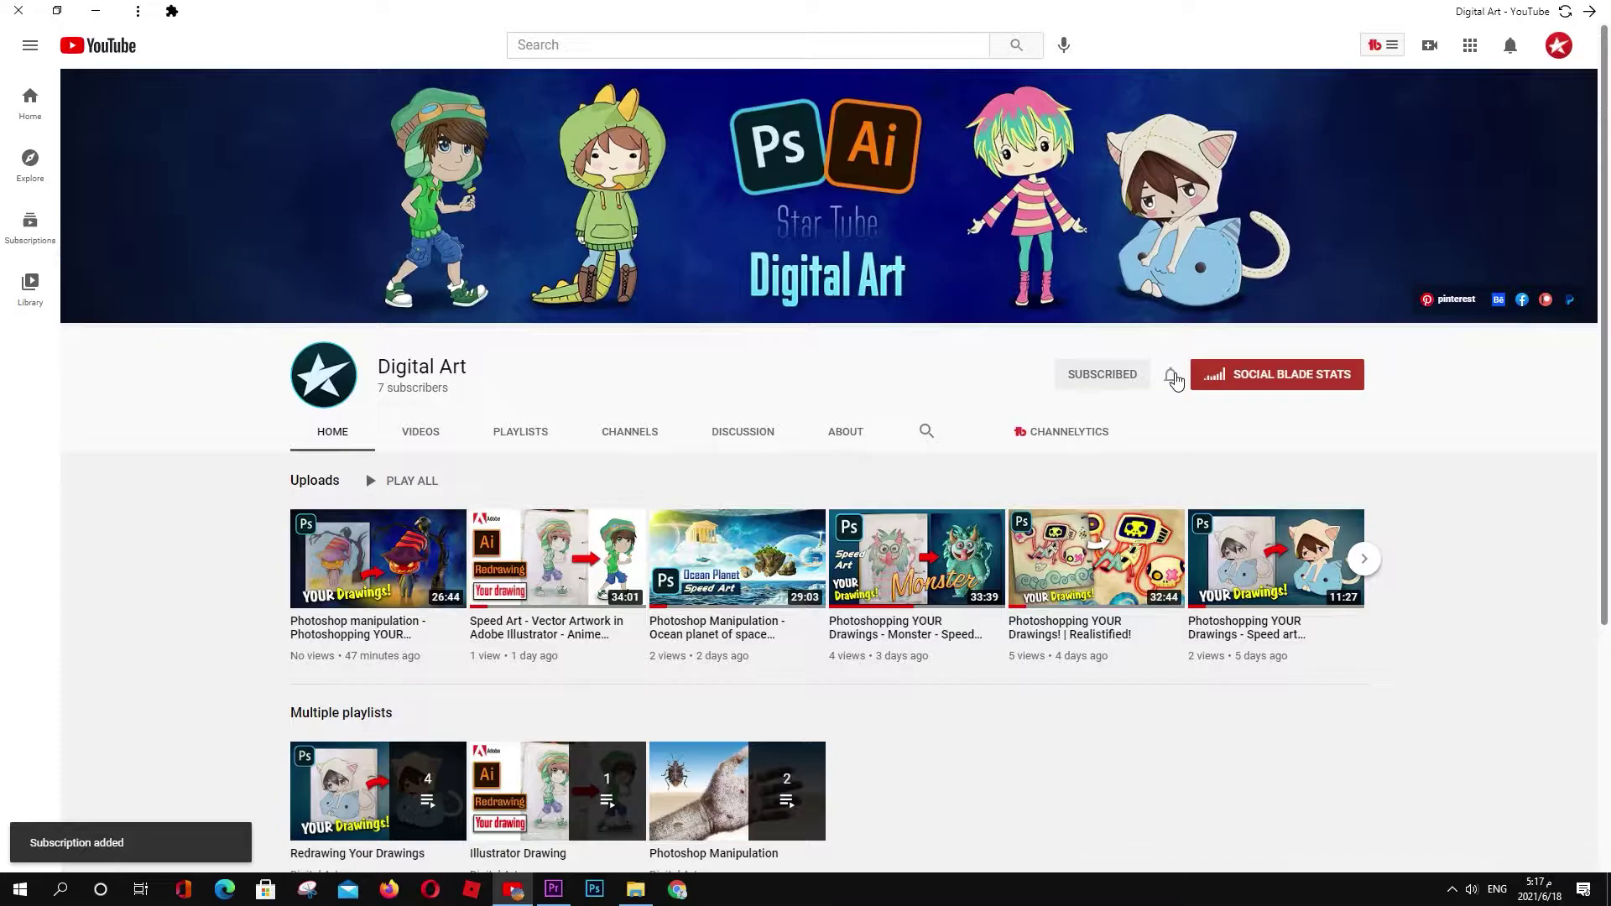
{"action": "left_click", "coordinate": [1171, 377]}
{"action": "left_click", "coordinate": [1225, 414]}
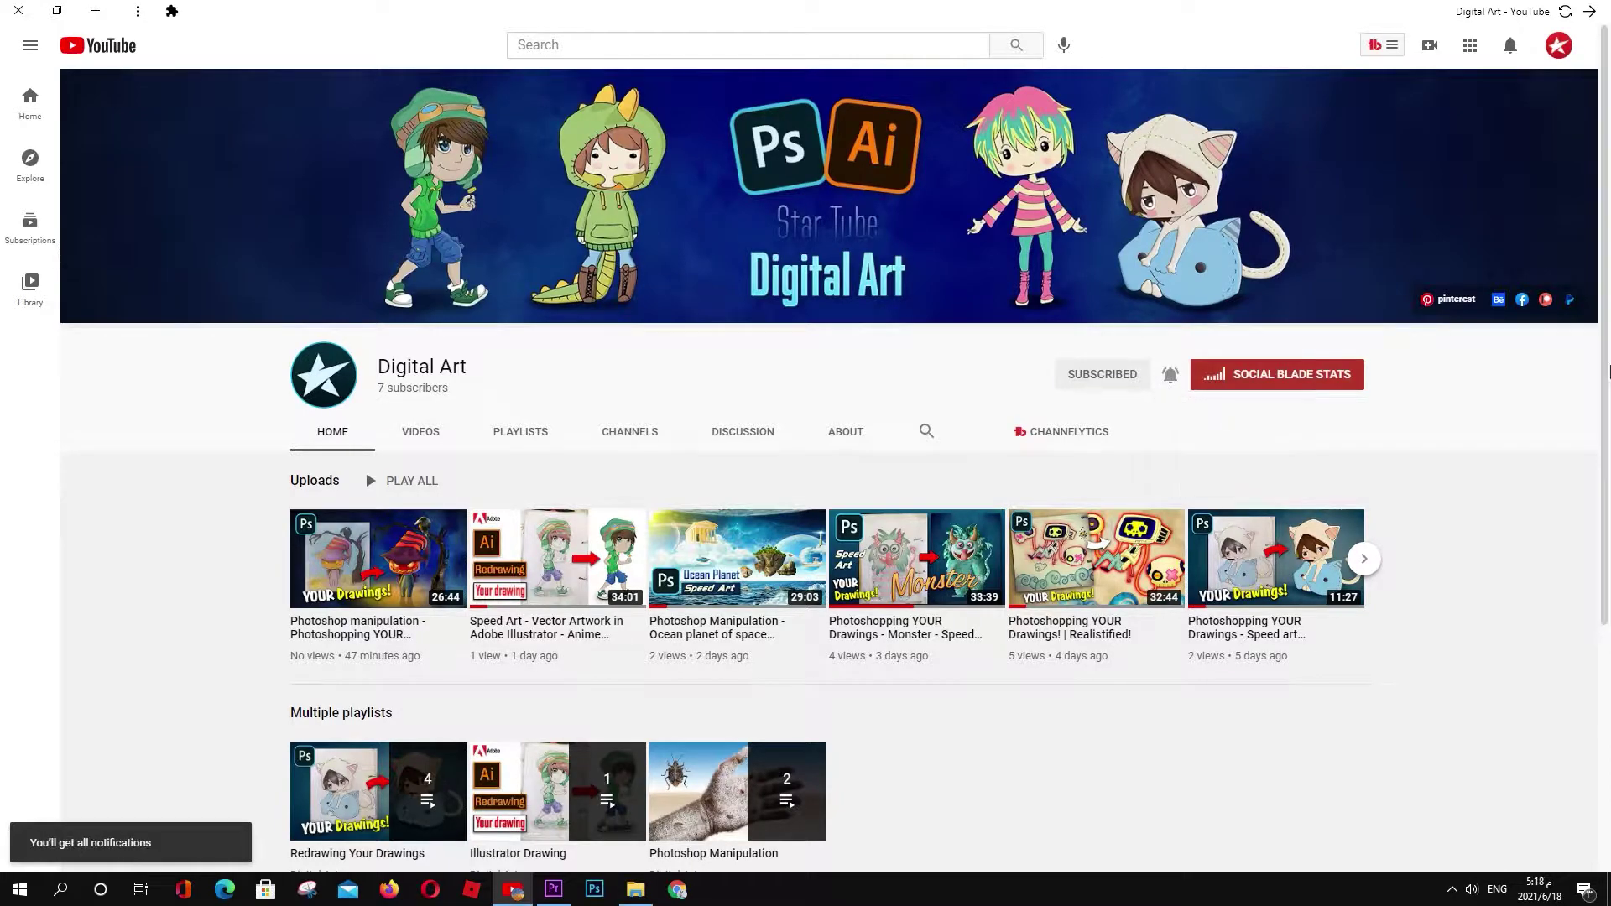
{"action": "left_click_drag", "start_coordinate": [1605, 372], "coordinate": [1593, 647]}
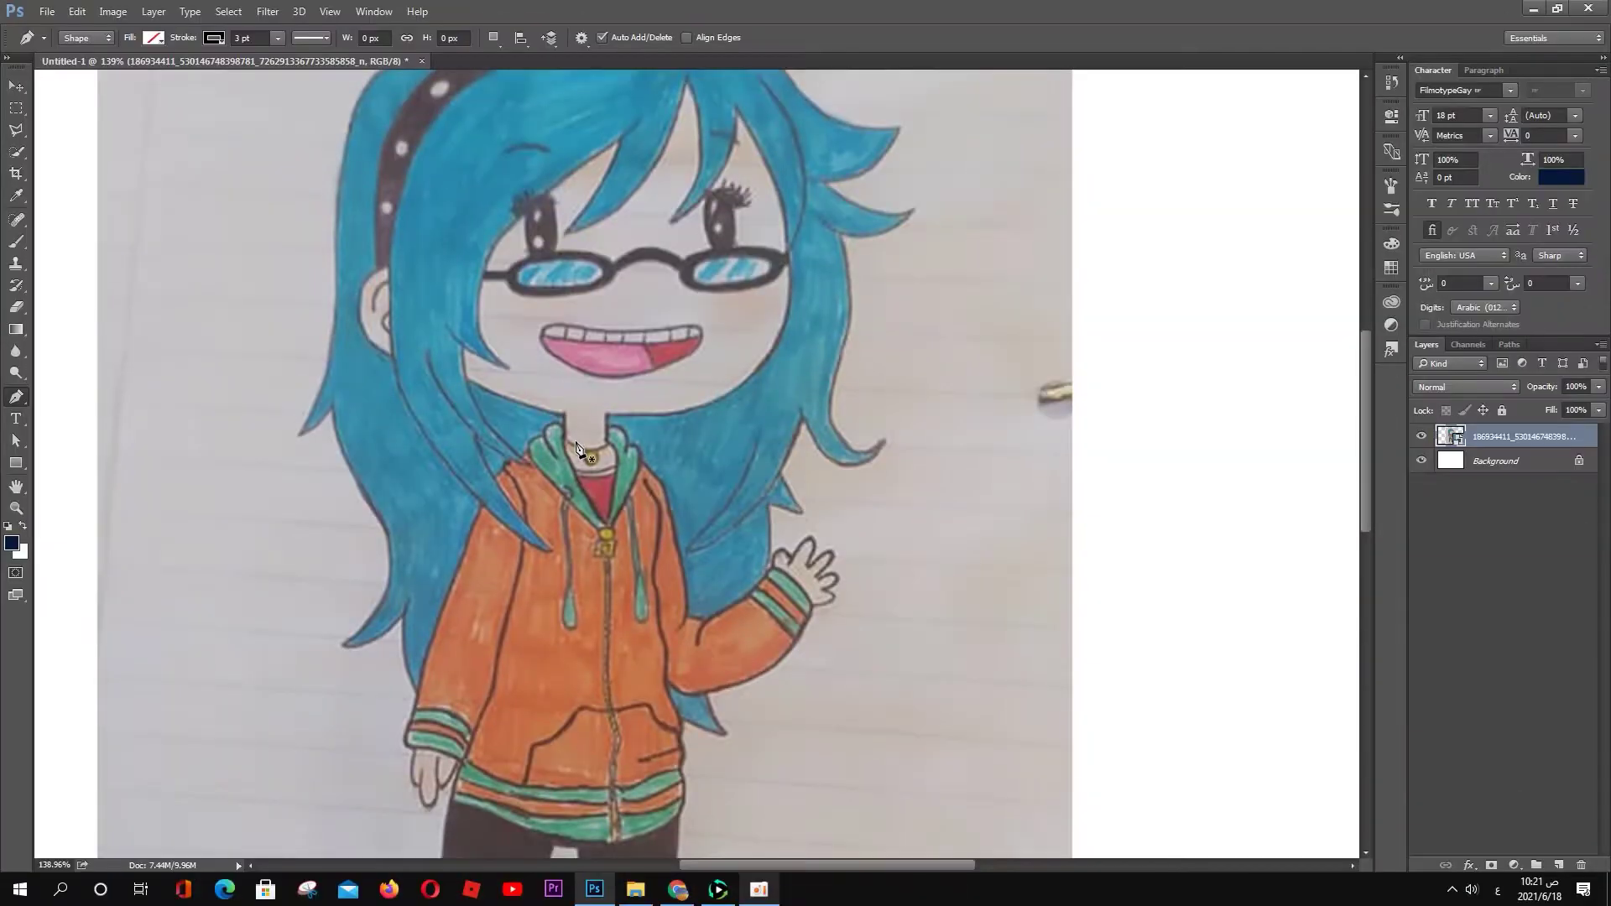
{"action": "left_click_drag", "start_coordinate": [728, 739], "coordinate": [882, 783]}
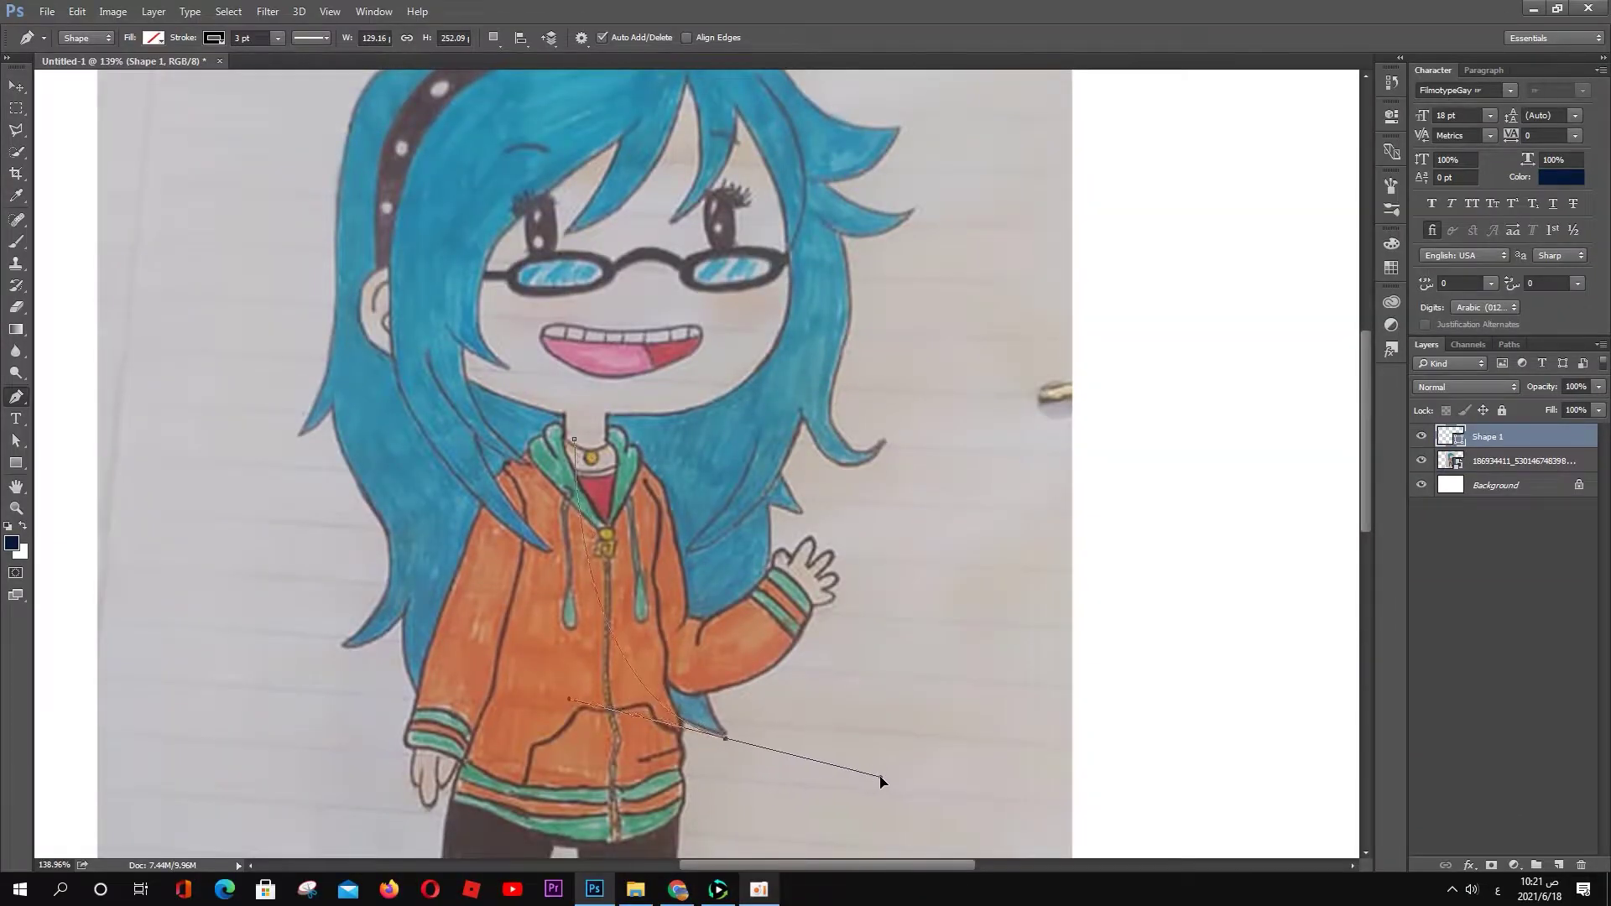
Step: Set the stroke to 0.5 pt and trace up the raised sleeve and right hair edge
{"action": "left_click", "coordinate": [249, 38]}
{"action": "type", "text": "0.5"}
{"action": "key", "text": "Return"}
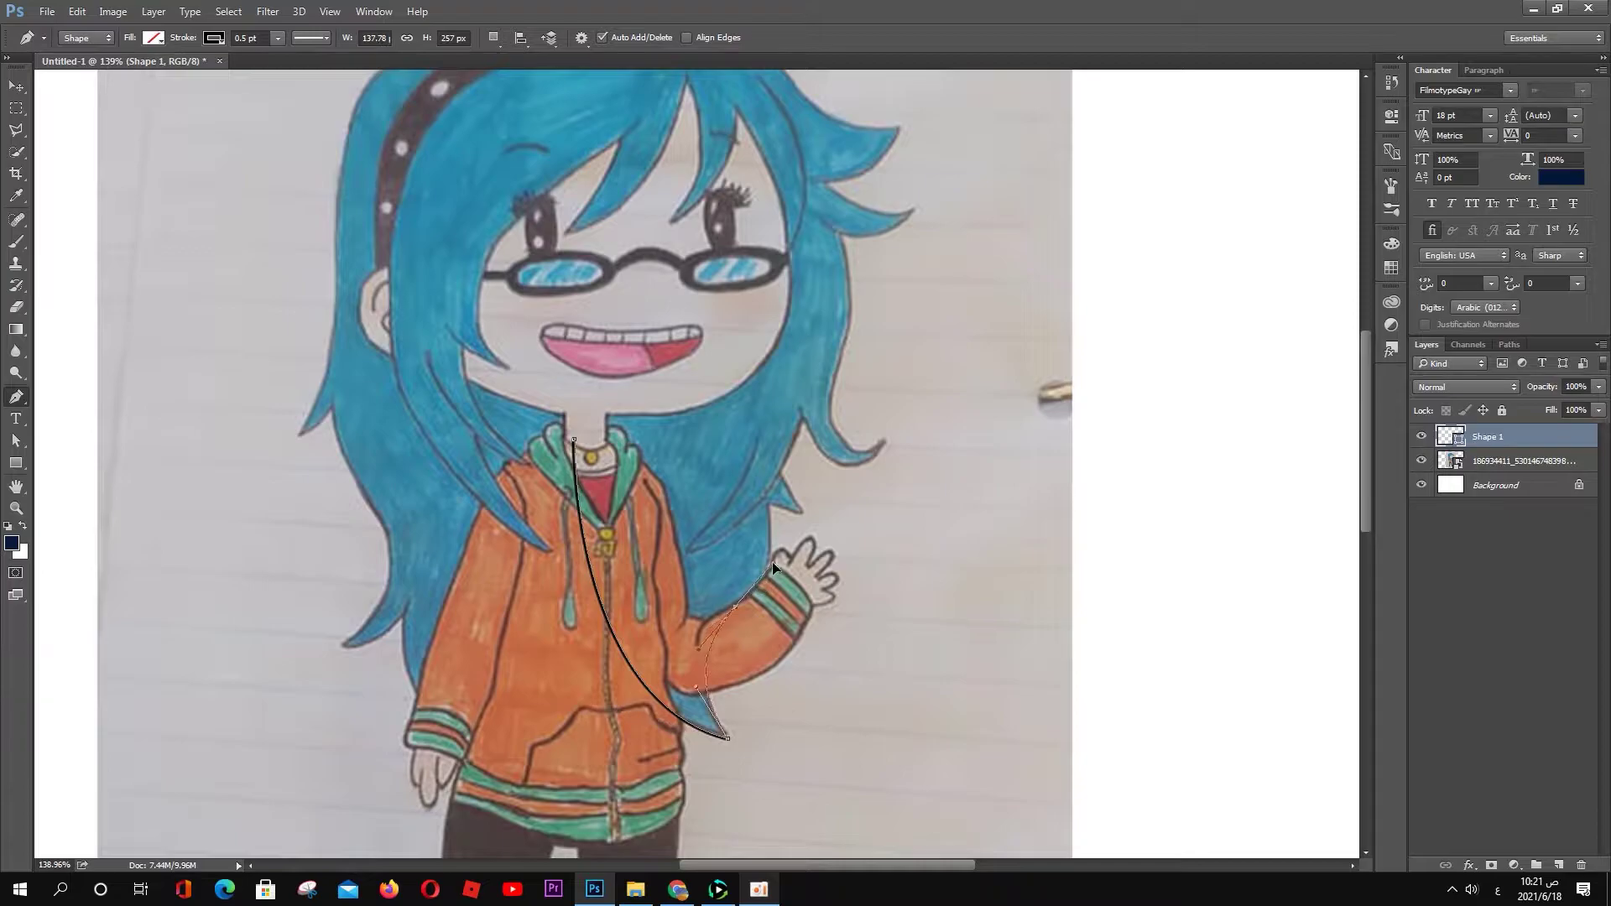
{"action": "mouse_move", "coordinate": [768, 508]}
{"action": "left_mouse_down"}
{"action": "mouse_move", "coordinate": [738, 611]}
{"action": "mouse_move", "coordinate": [750, 602]}
{"action": "left_mouse_up"}
{"action": "left_click", "coordinate": [820, 517]}
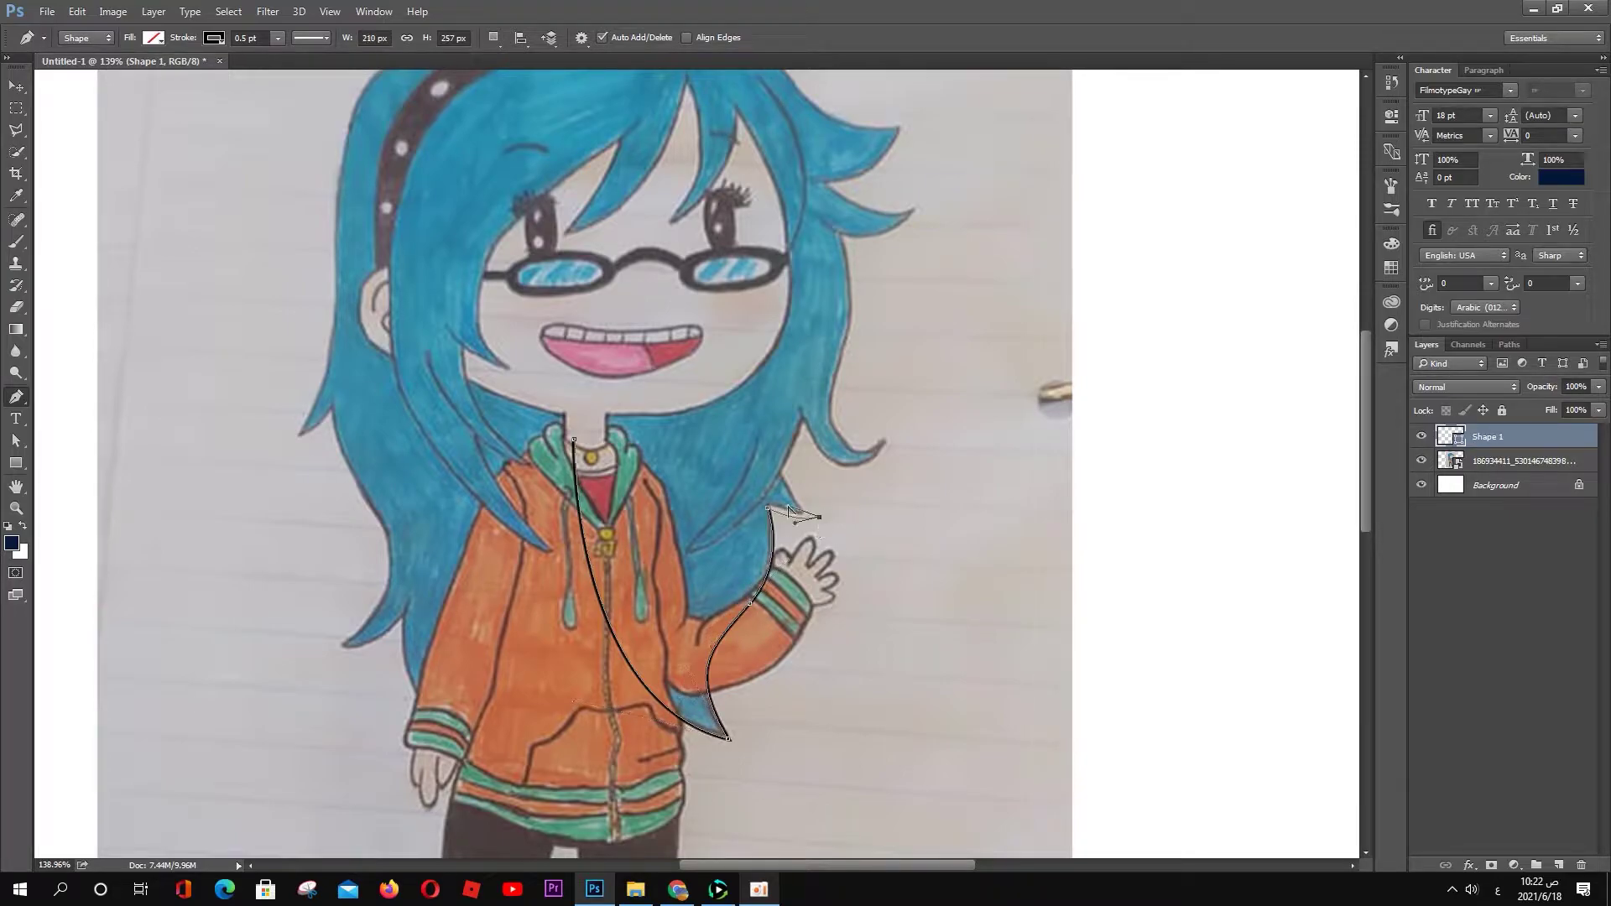
{"action": "left_click", "coordinate": [783, 472]}
{"action": "left_click", "coordinate": [801, 413]}
Step: Trace the outline along the right hair tips up to the hair's top right
{"action": "left_click", "coordinate": [887, 441]}
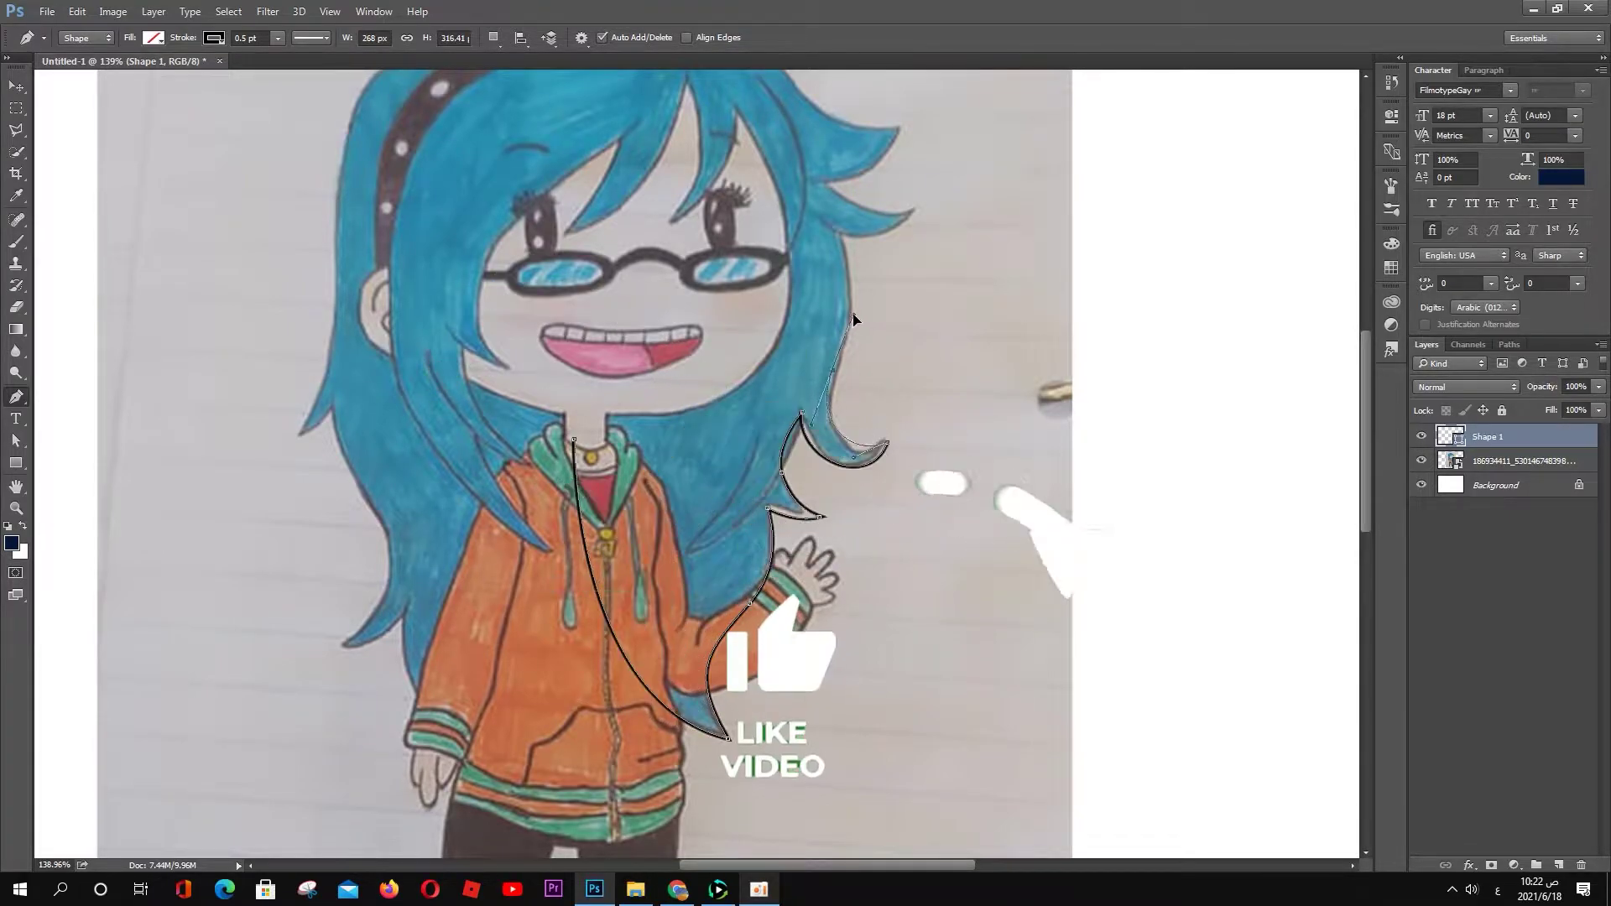
{"action": "left_click_drag", "start_coordinate": [831, 370], "coordinate": [865, 303]}
{"action": "left_click", "coordinate": [841, 234]}
{"action": "scroll", "coordinate": [844, 249], "scroll_direction": "up", "scroll_amount": 3}
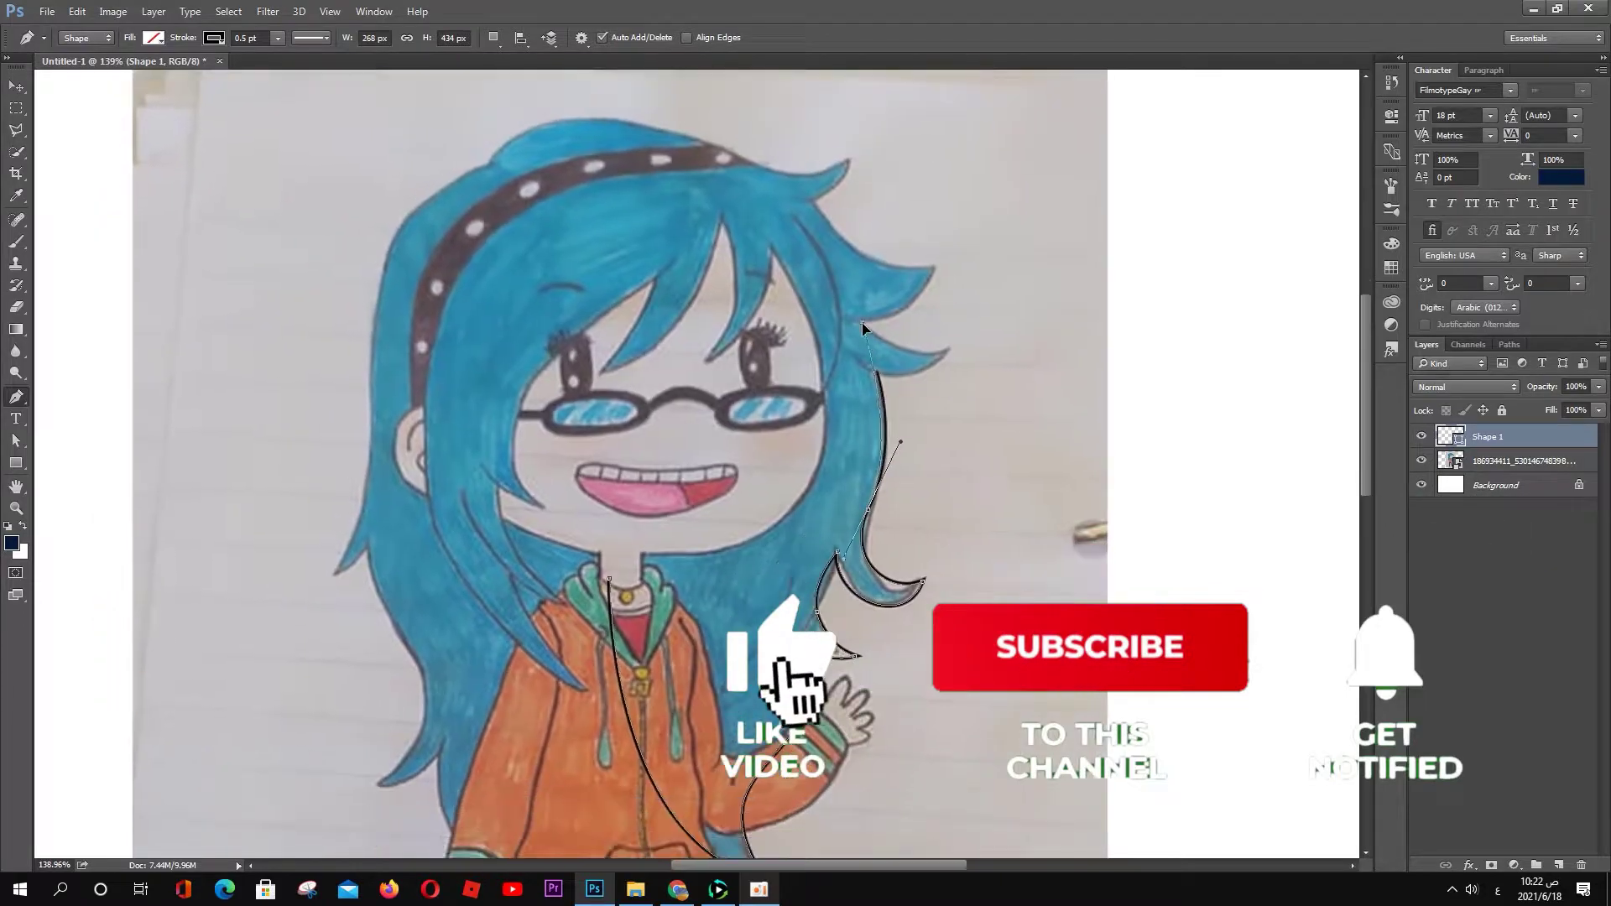
{"action": "left_click", "coordinate": [861, 323]}
{"action": "left_click", "coordinate": [934, 267]}
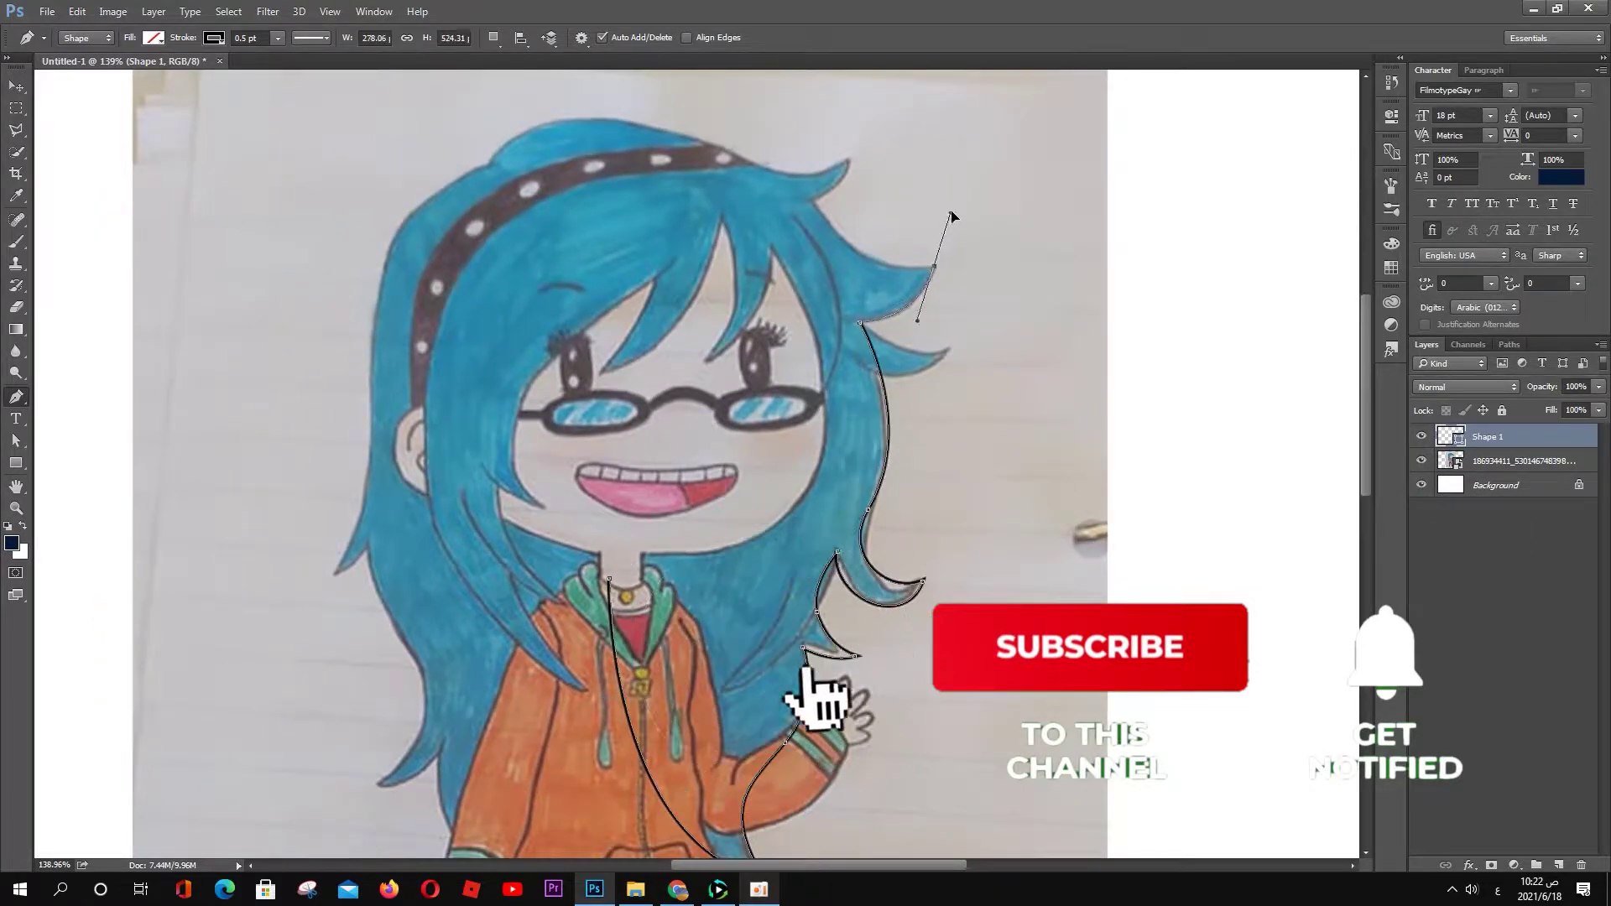
{"action": "left_click", "coordinate": [812, 203]}
{"action": "left_click", "coordinate": [849, 160]}
{"action": "left_click", "coordinate": [774, 172]}
Step: Curve the outline over the top of the head and down the left hair
{"action": "left_click_drag", "start_coordinate": [490, 162], "coordinate": [456, 161]}
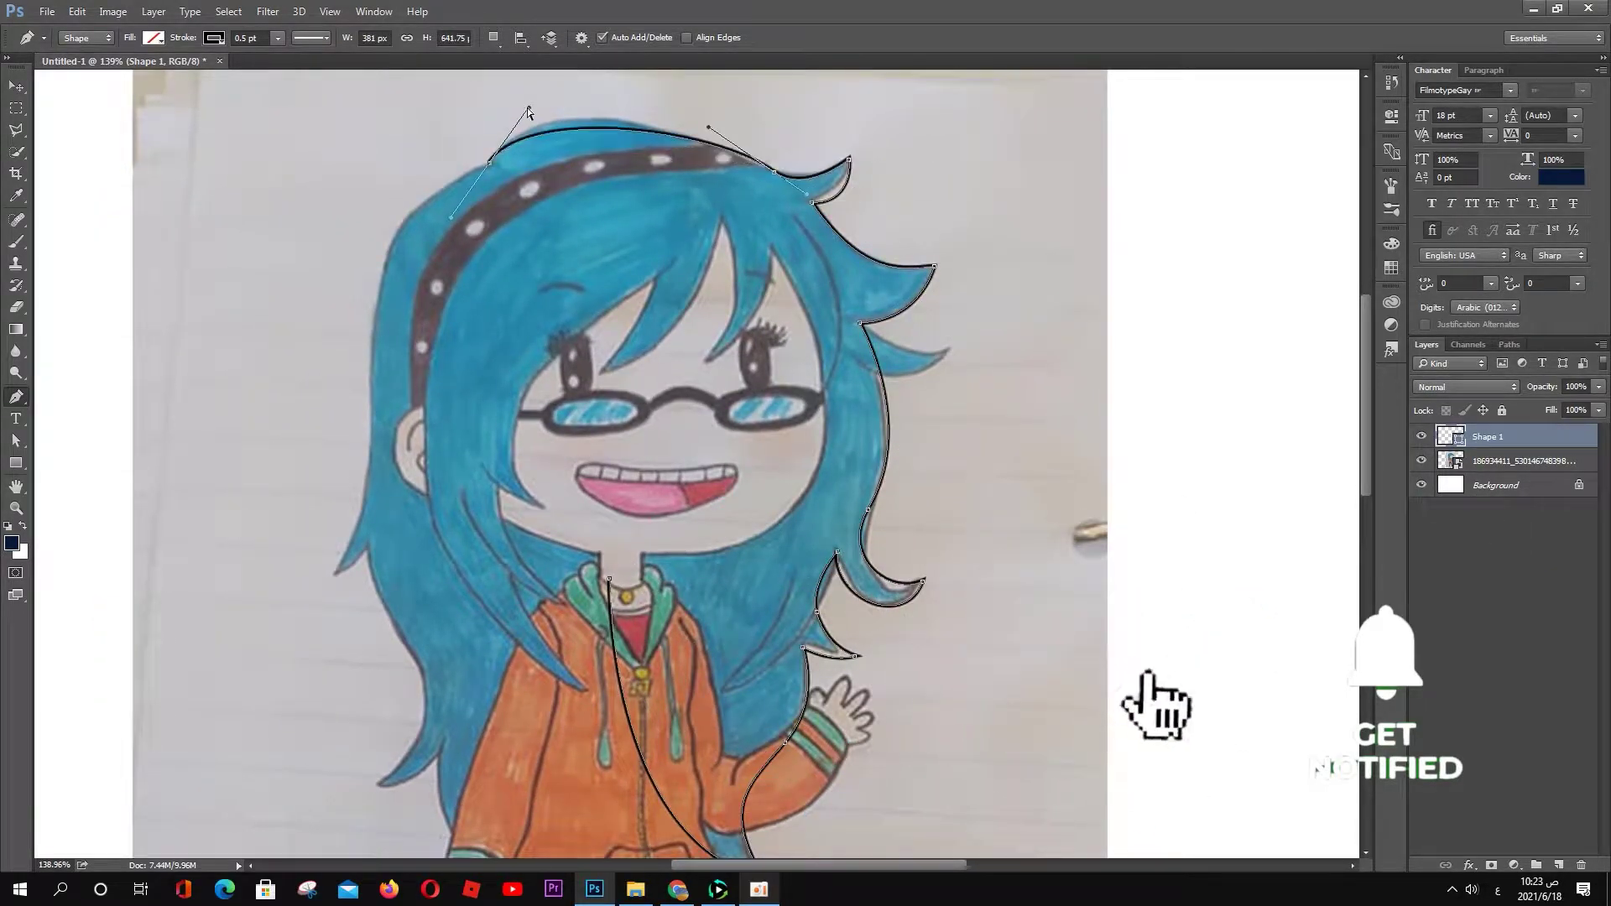
{"action": "left_click", "coordinate": [399, 216]}
{"action": "left_click", "coordinate": [384, 267]}
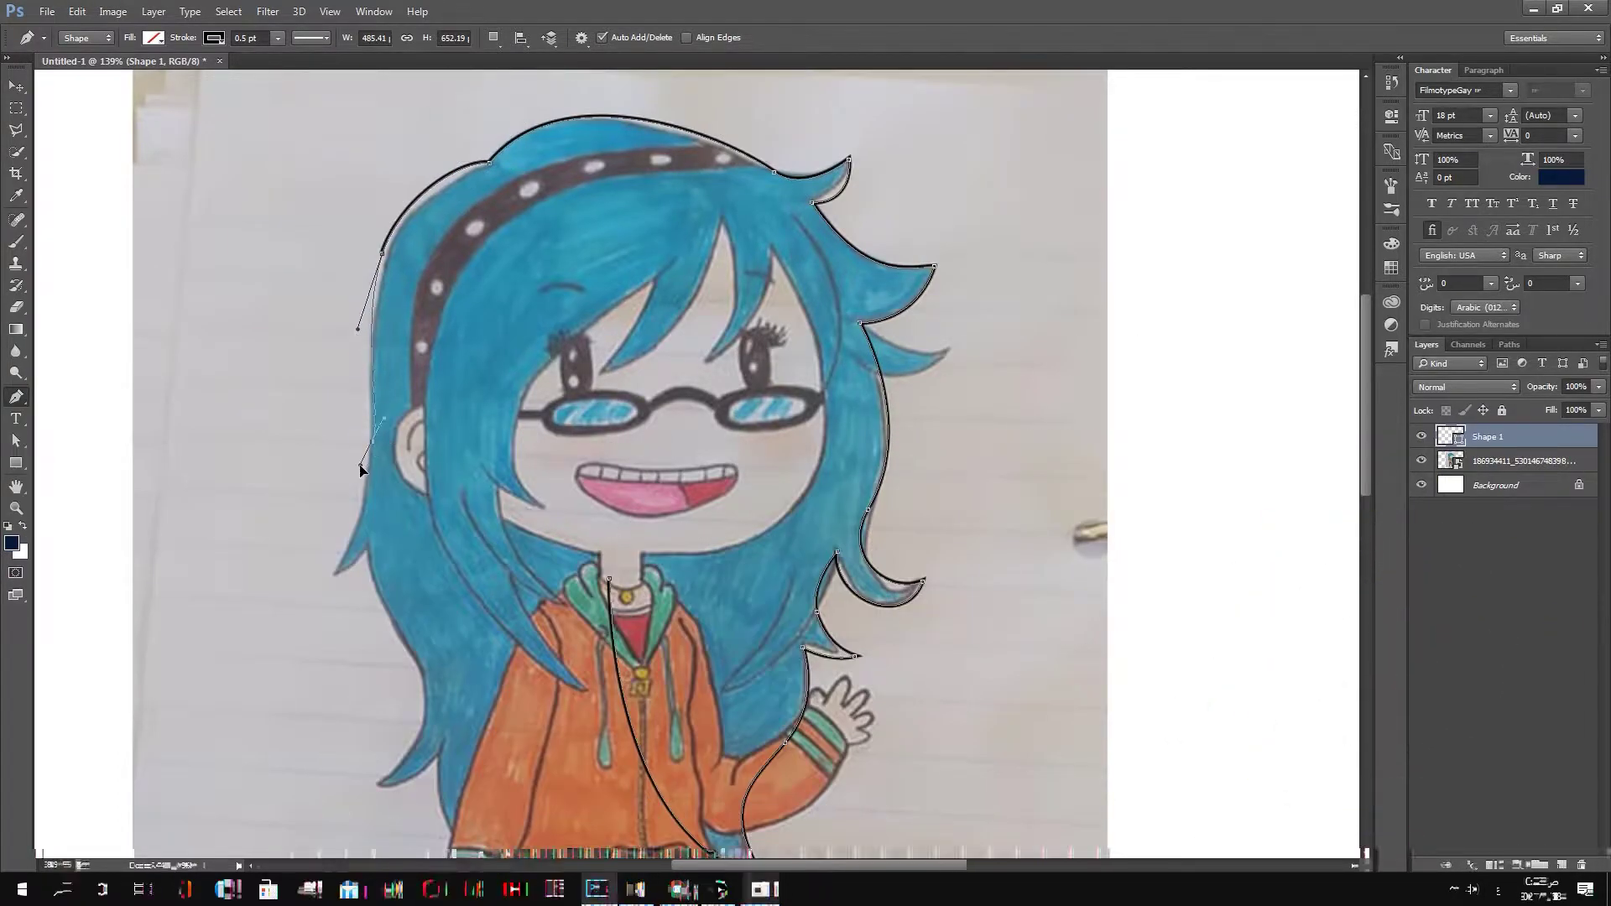
{"action": "left_click_drag", "start_coordinate": [366, 486], "coordinate": [361, 512]}
{"action": "left_click_drag", "start_coordinate": [329, 577], "coordinate": [372, 556]}
{"action": "left_click", "coordinate": [422, 664]}
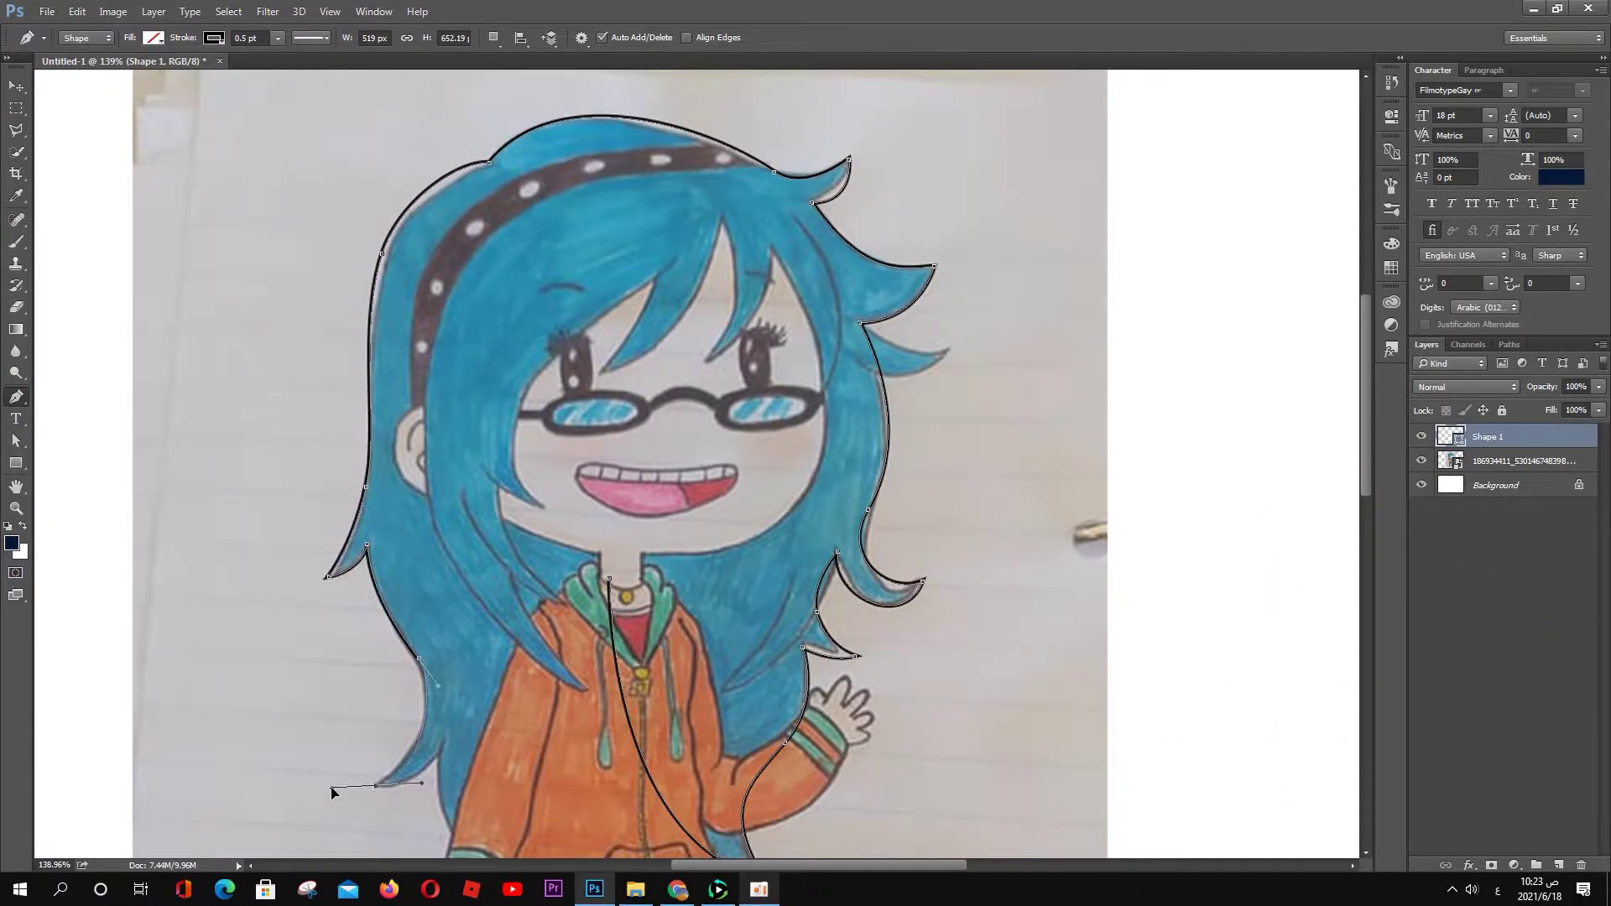
{"action": "left_click_drag", "start_coordinate": [376, 790], "coordinate": [333, 785]}
Step: Add anchors along the lower jacket and mid torso, closing the outline at its start
{"action": "scroll", "coordinate": [465, 655], "scroll_direction": "down", "scroll_amount": 5}
{"action": "scroll", "coordinate": [465, 654], "scroll_direction": "right", "scroll_amount": 1}
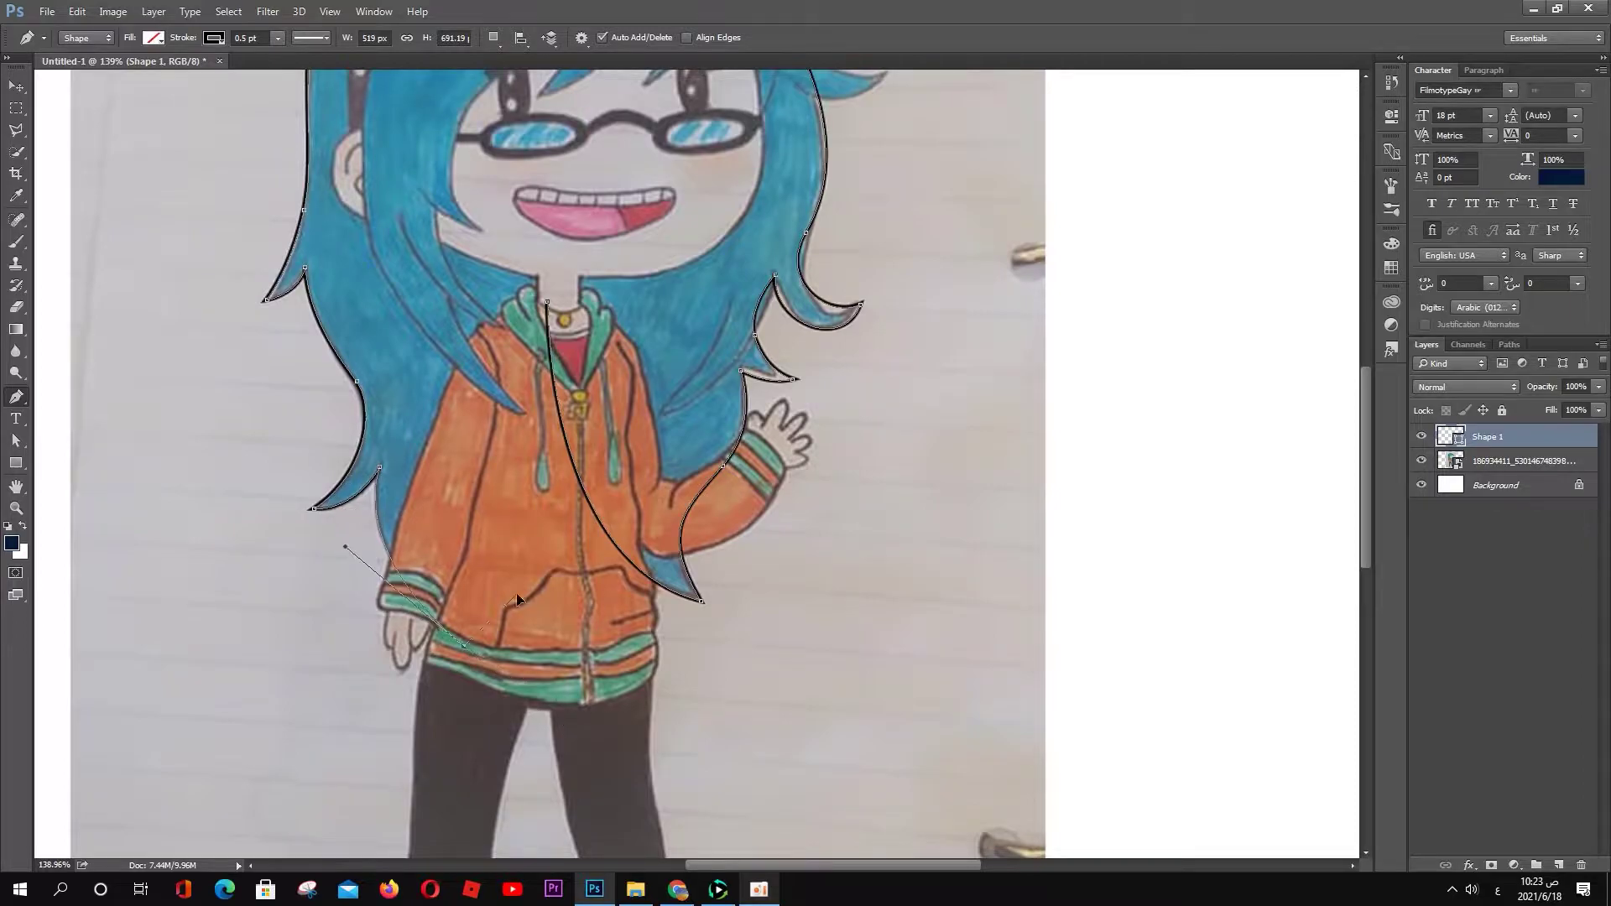
{"action": "left_click", "coordinate": [462, 647]}
{"action": "left_click", "coordinate": [517, 476]}
{"action": "left_click", "coordinate": [548, 302]}
Step: Bring the head back into view and start a new shape on the right hair lock
{"action": "scroll", "coordinate": [532, 376], "scroll_direction": "right", "scroll_amount": 1}
{"action": "left_click_drag", "start_coordinate": [898, 189], "coordinate": [930, 449]}
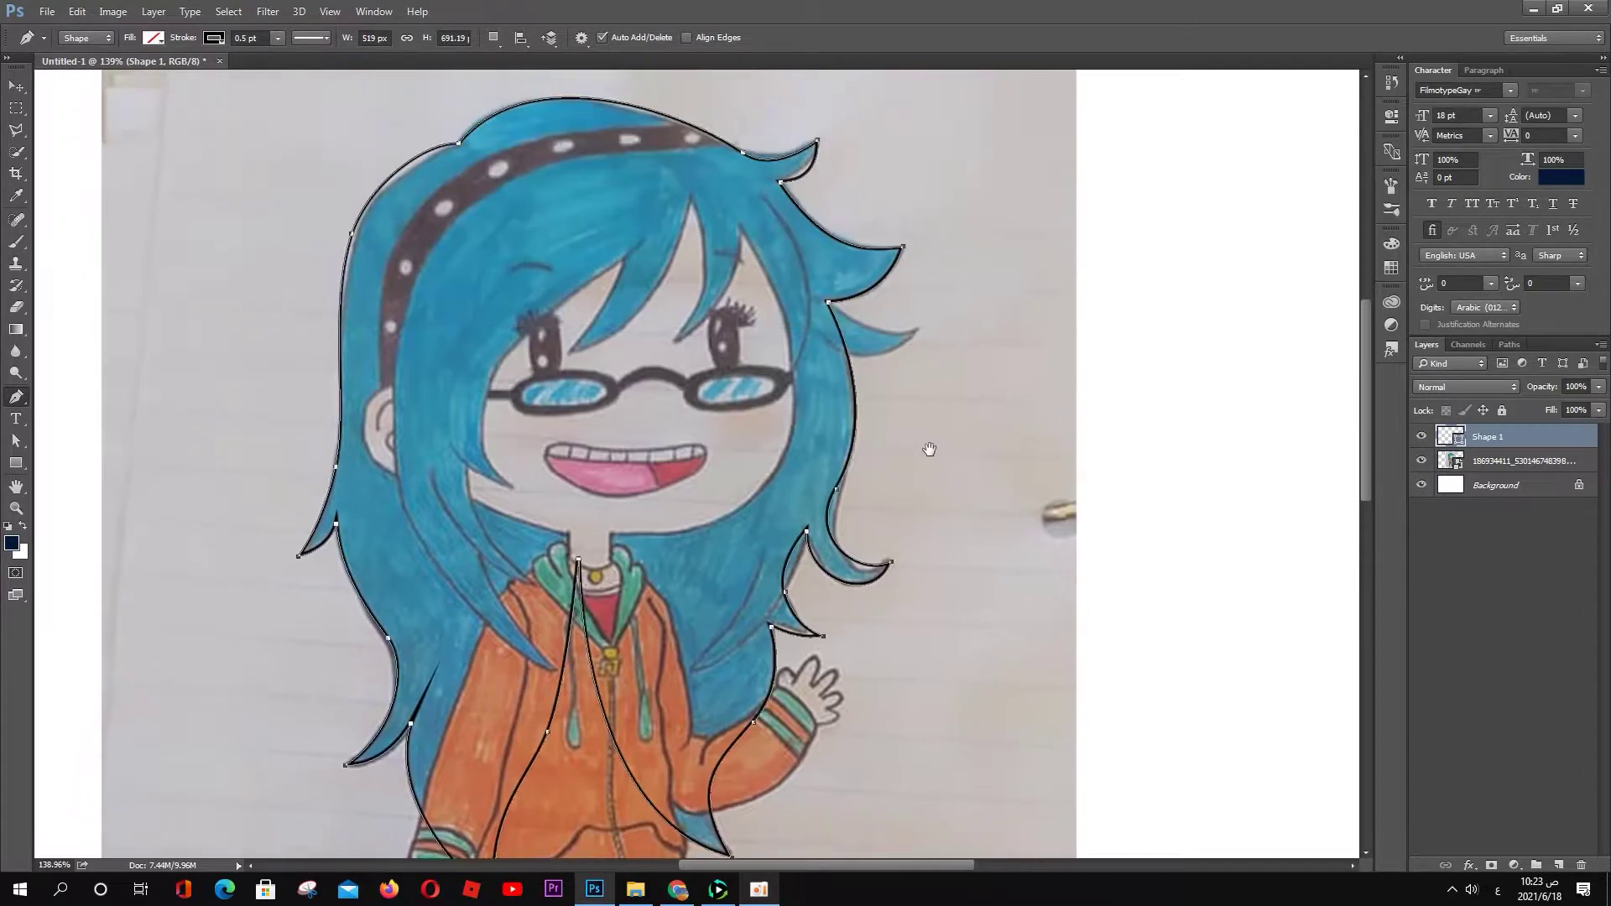
{"action": "left_click", "coordinate": [814, 277]}
Step: Curve and finish the right hair lock shape with a lower dipping curve
{"action": "left_click_drag", "start_coordinate": [917, 329], "coordinate": [892, 382]}
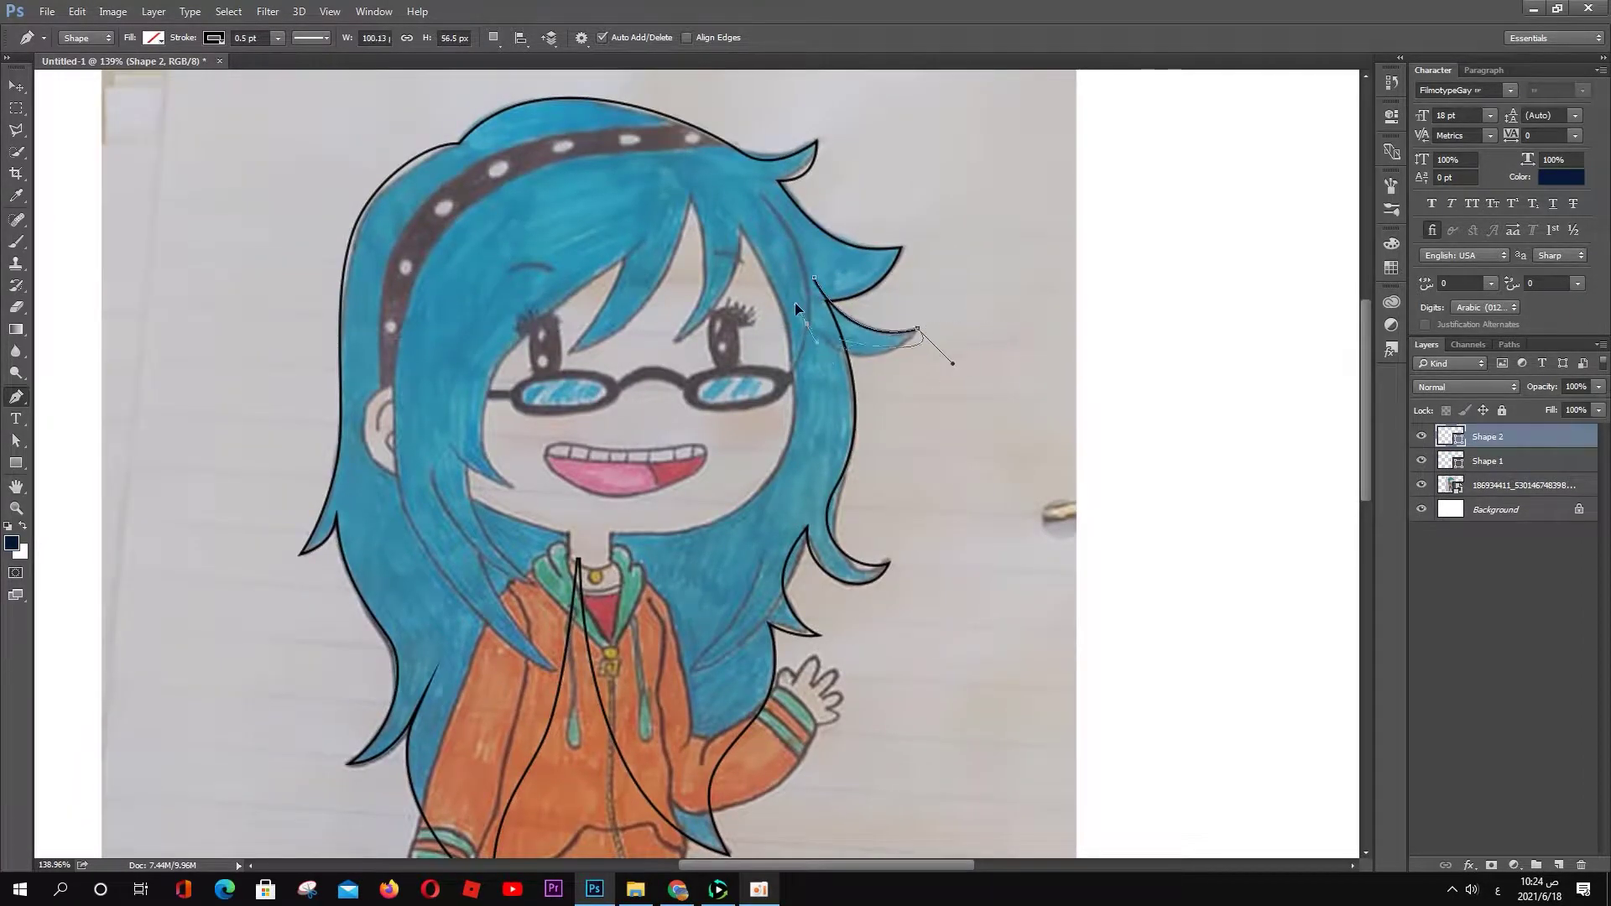
{"action": "left_click_drag", "start_coordinate": [815, 320], "coordinate": [795, 308]}
{"action": "left_click_drag", "start_coordinate": [858, 350], "coordinate": [891, 443]}
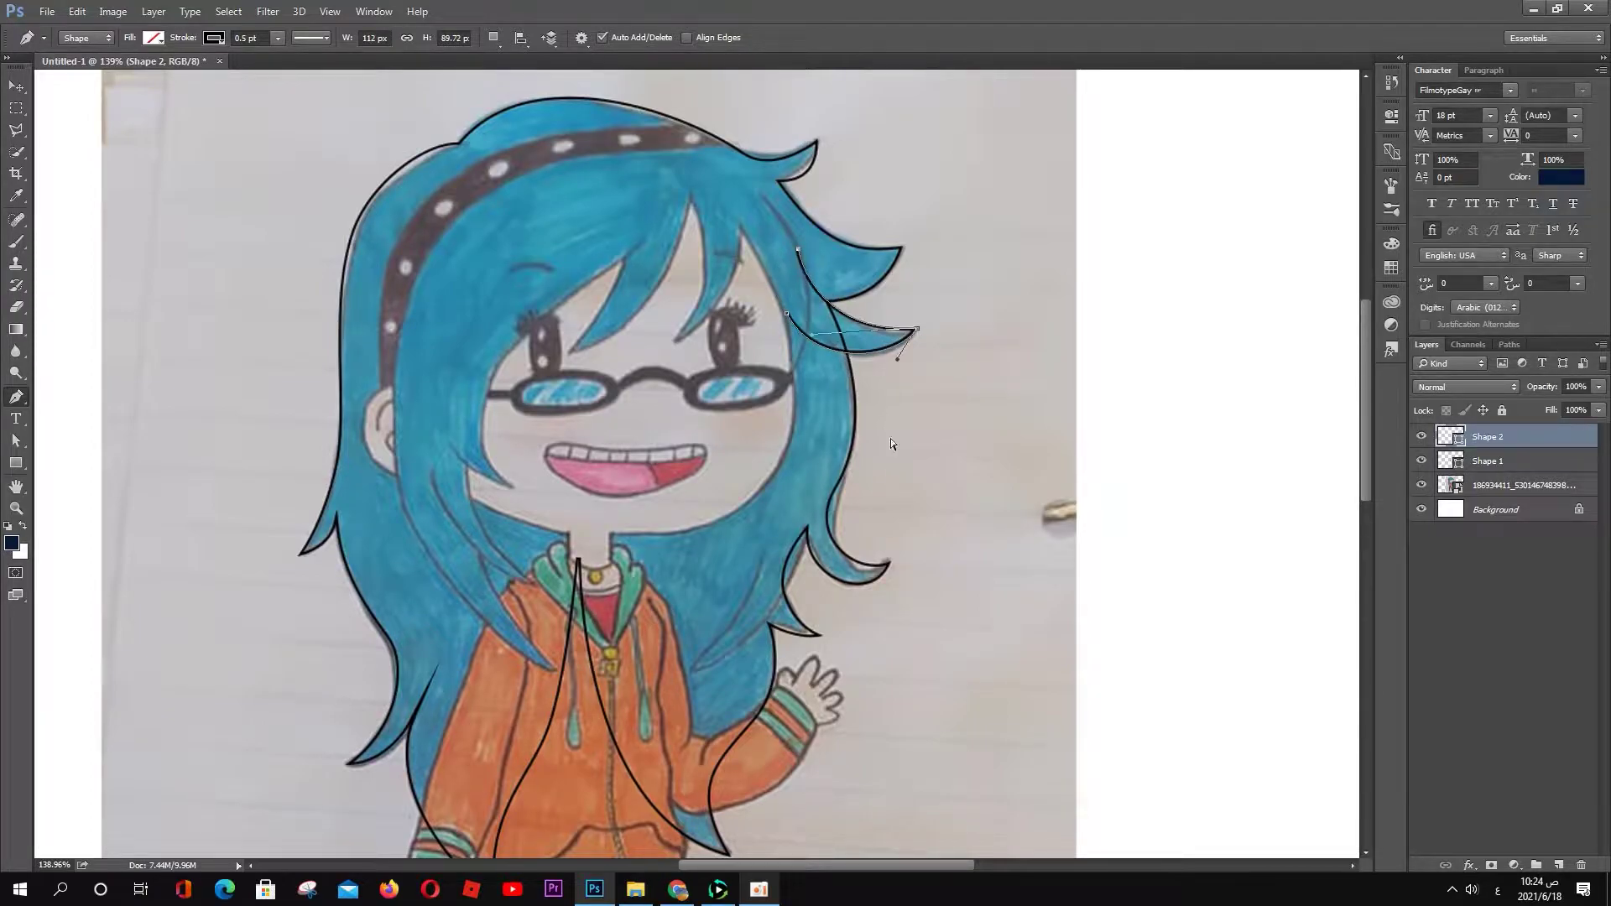
{"action": "key", "text": "Return"}
Step: Trace a strand down the face's right edge and the fringe over the forehead
{"action": "left_click", "coordinate": [760, 194]}
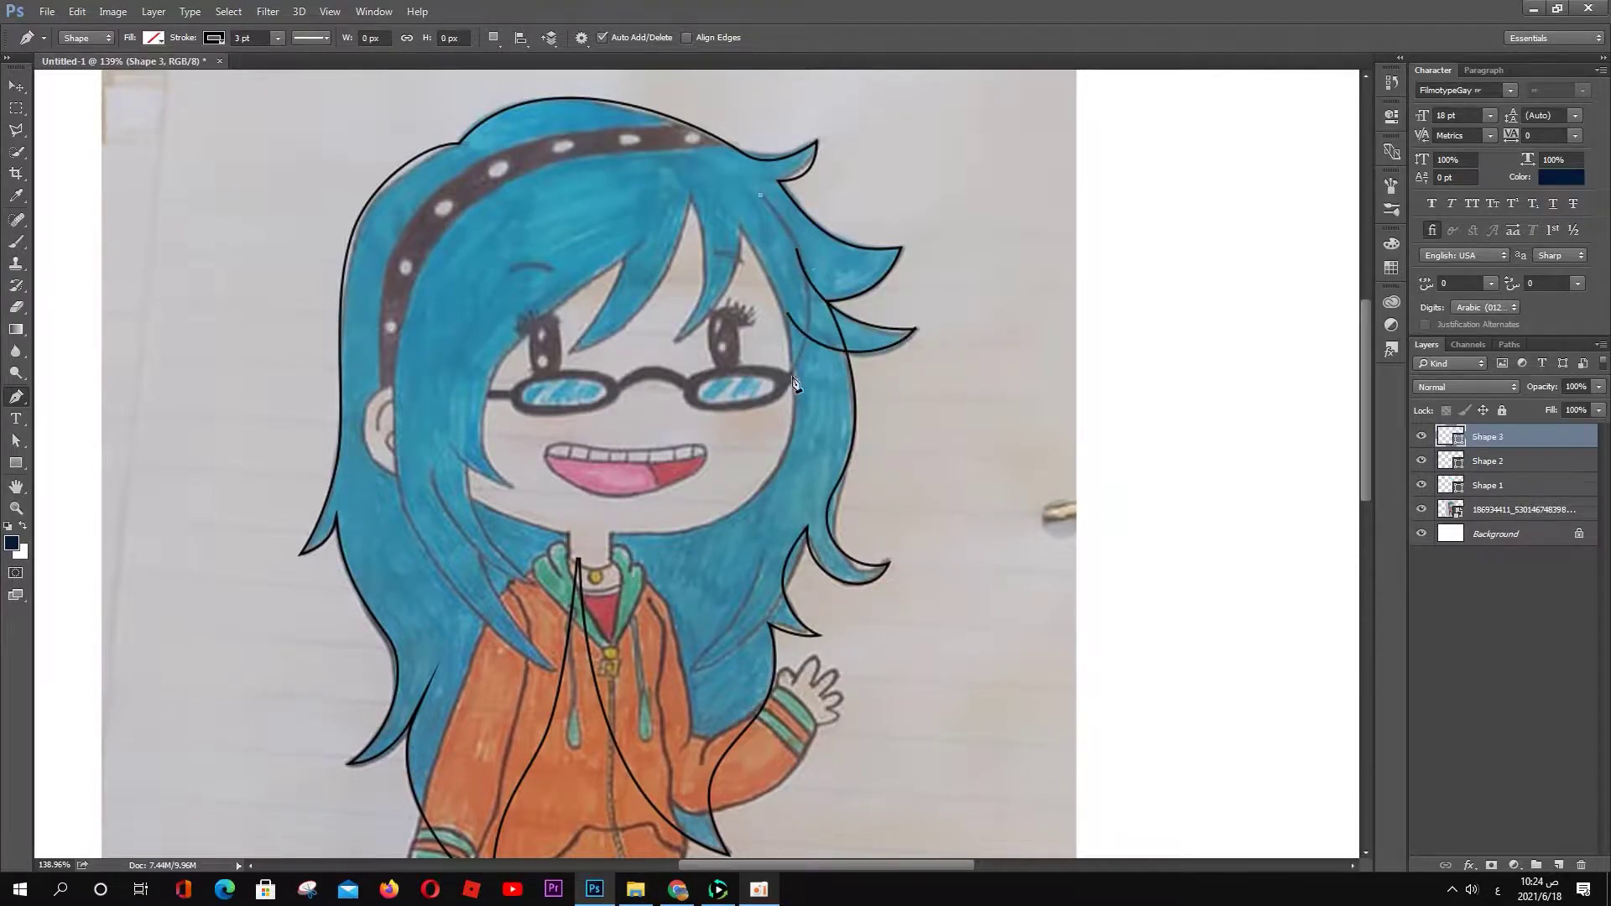
{"action": "left_click", "coordinate": [767, 197]}
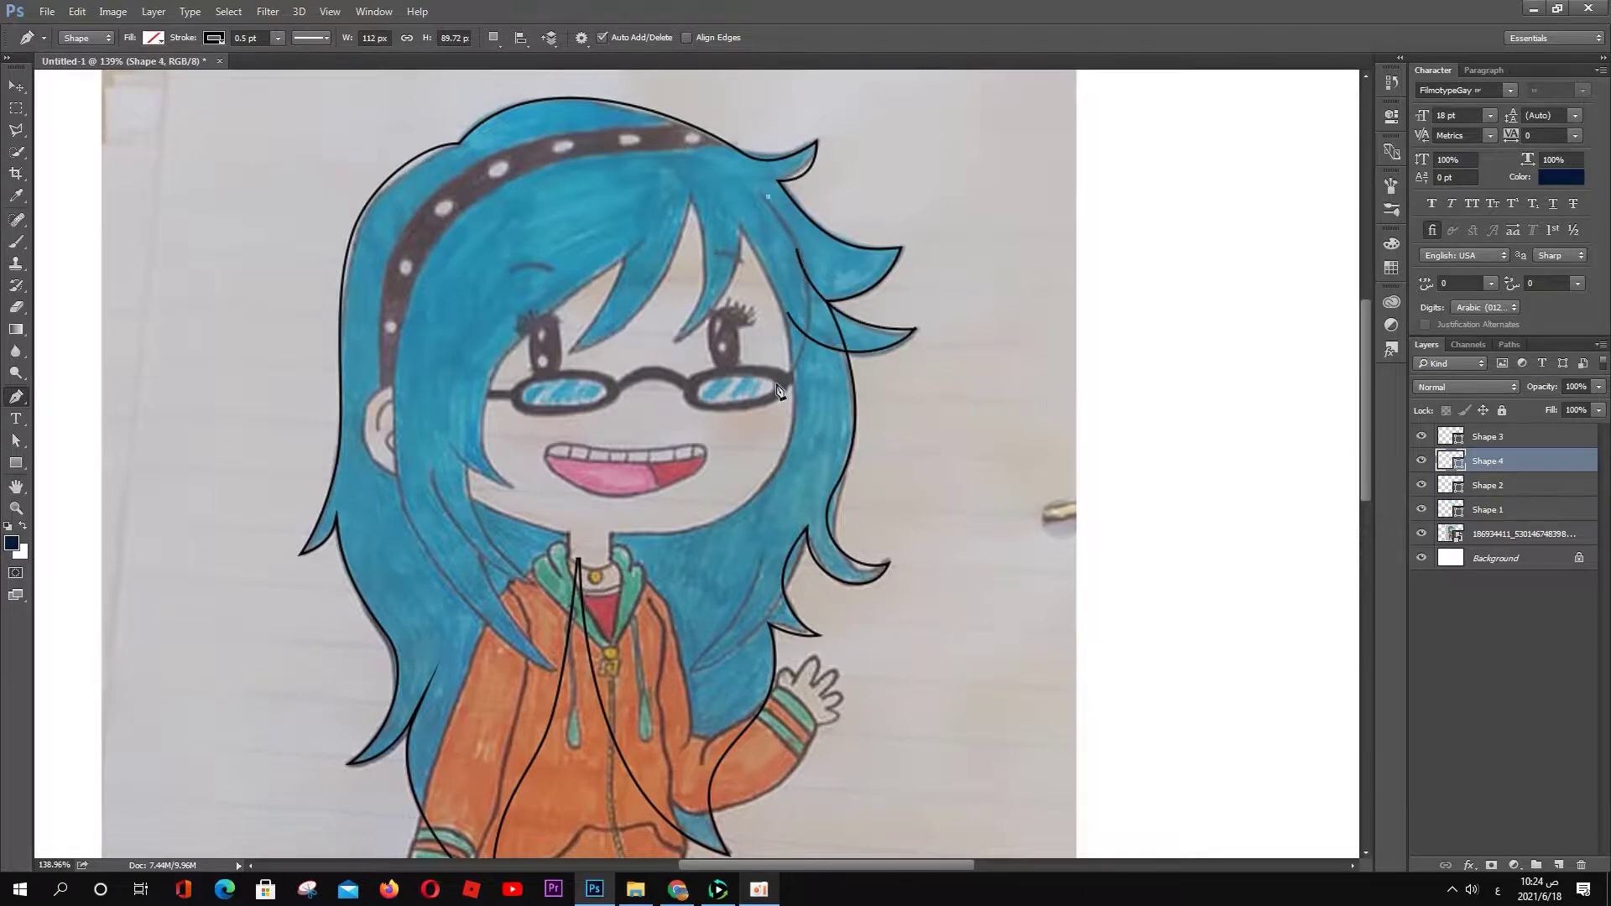
{"action": "left_click_drag", "start_coordinate": [775, 386], "coordinate": [891, 256]}
{"action": "left_click", "coordinate": [675, 342]}
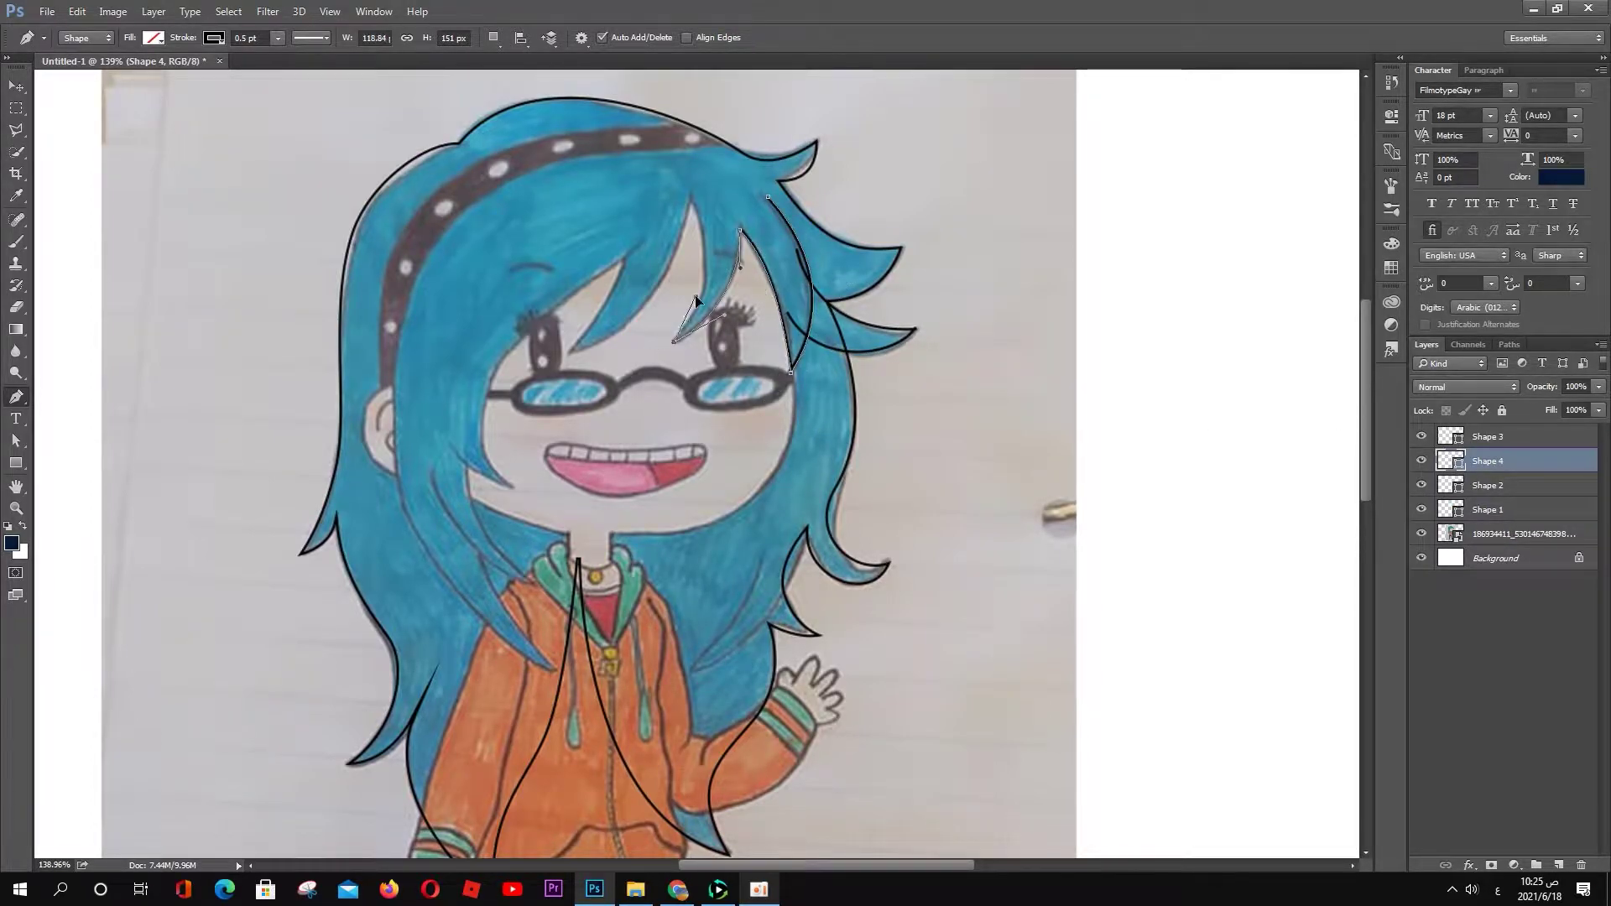
{"action": "left_click", "coordinate": [692, 198]}
{"action": "left_click_drag", "start_coordinate": [571, 352], "coordinate": [522, 370]}
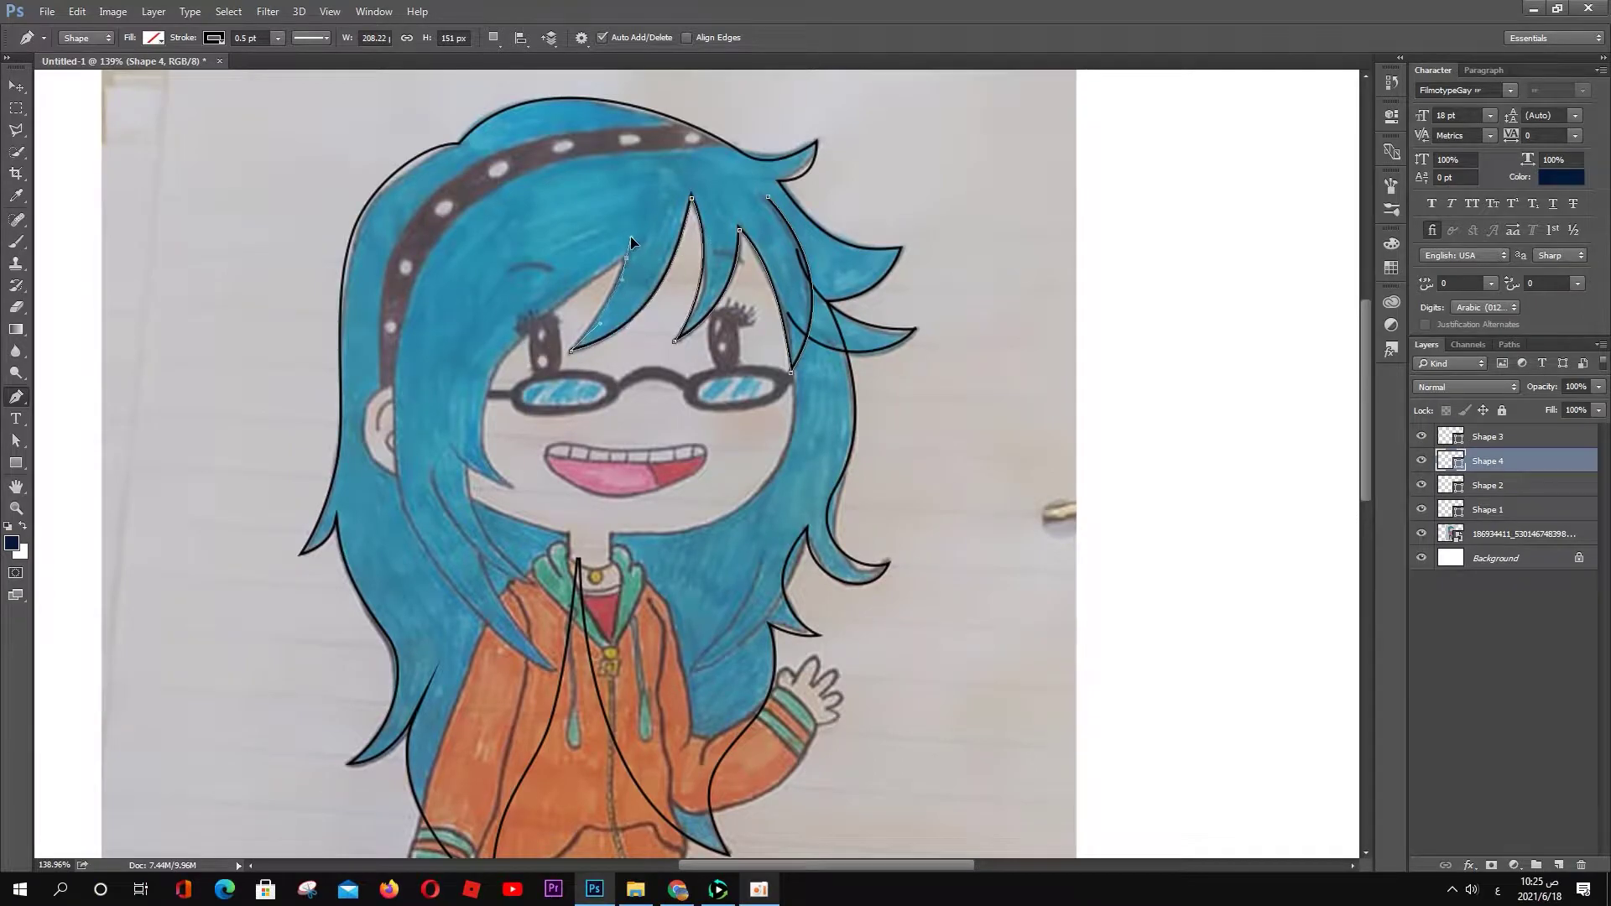
{"action": "left_click_drag", "start_coordinate": [625, 258], "coordinate": [643, 241]}
Step: Continue the strand down the left cheek and left hair, curving up onto the headband
{"action": "left_click", "coordinate": [311, 37]}
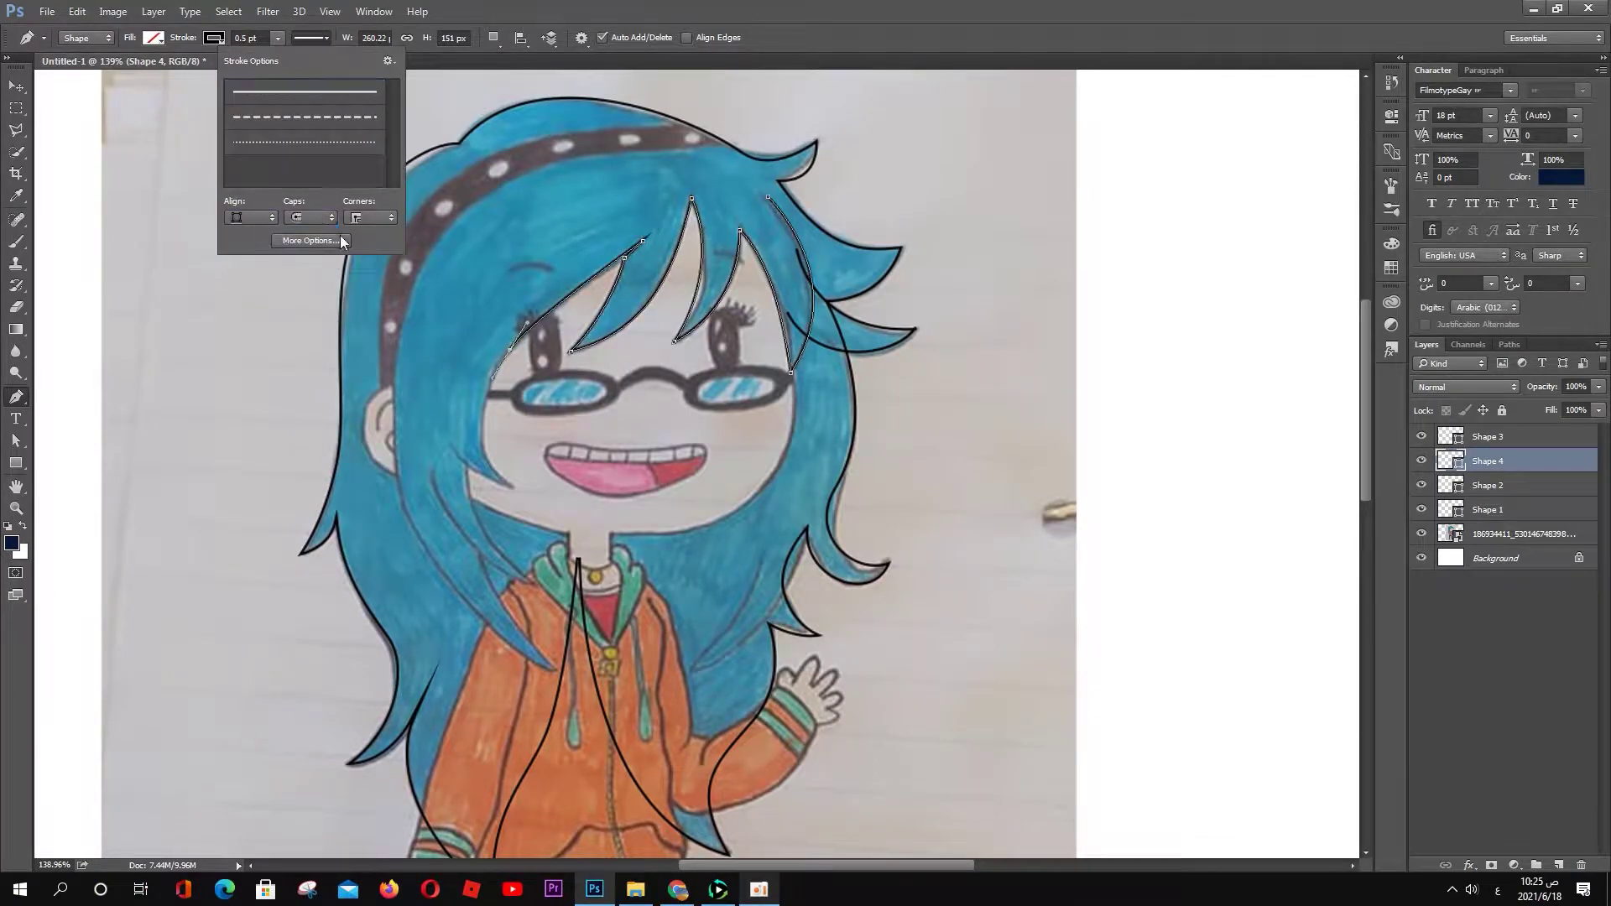
{"action": "left_click", "coordinate": [627, 257]}
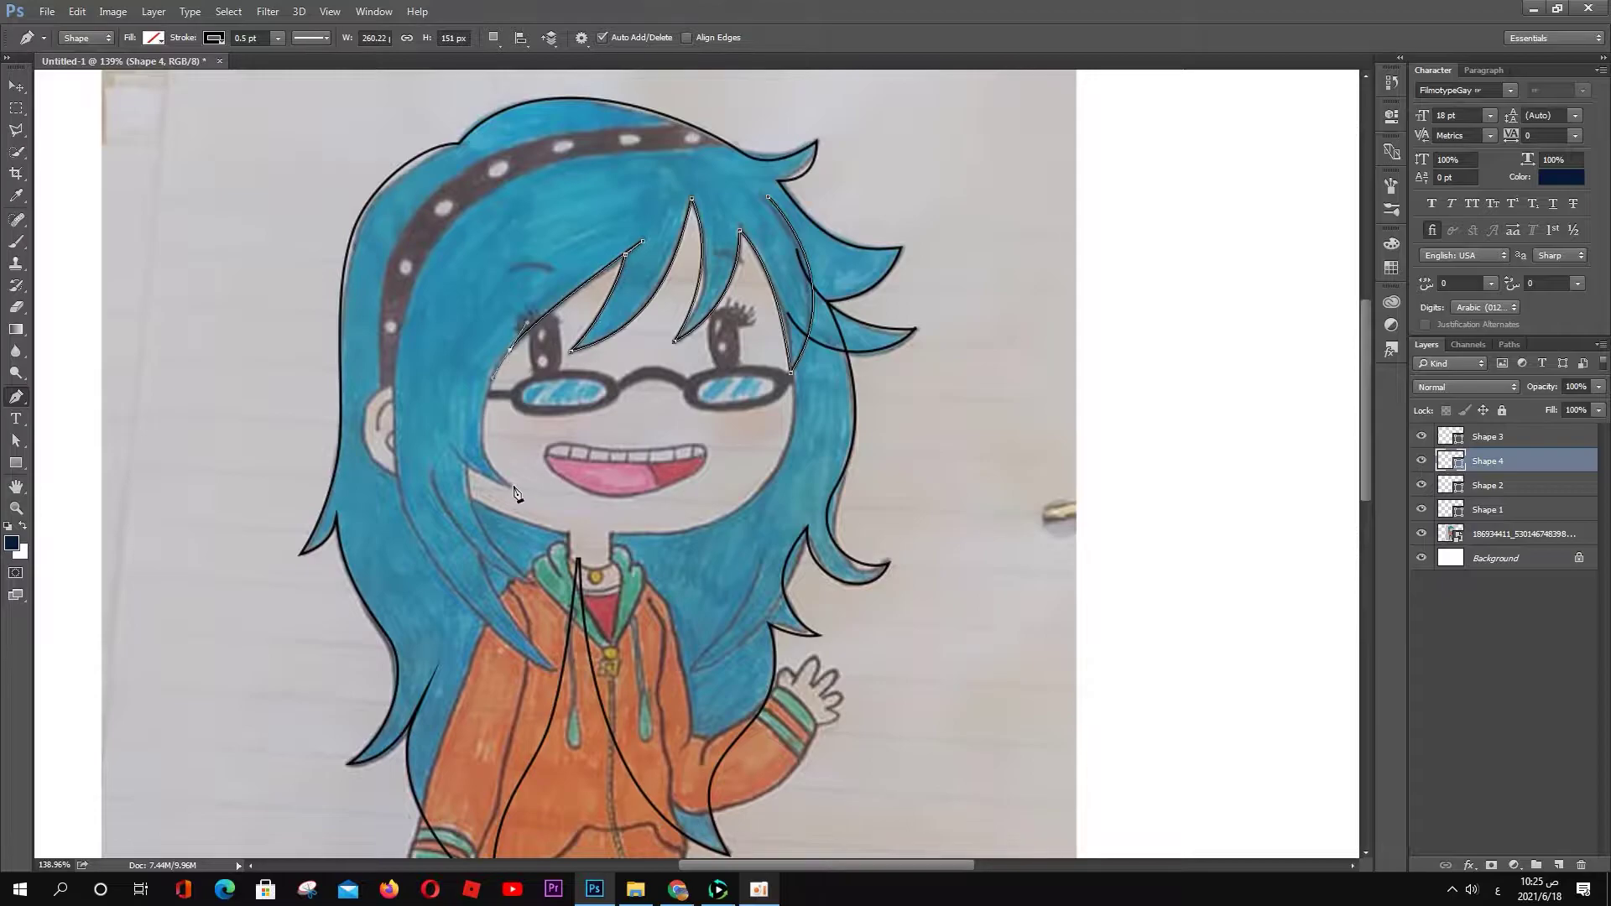
{"action": "left_click_drag", "start_coordinate": [513, 490], "coordinate": [570, 525]}
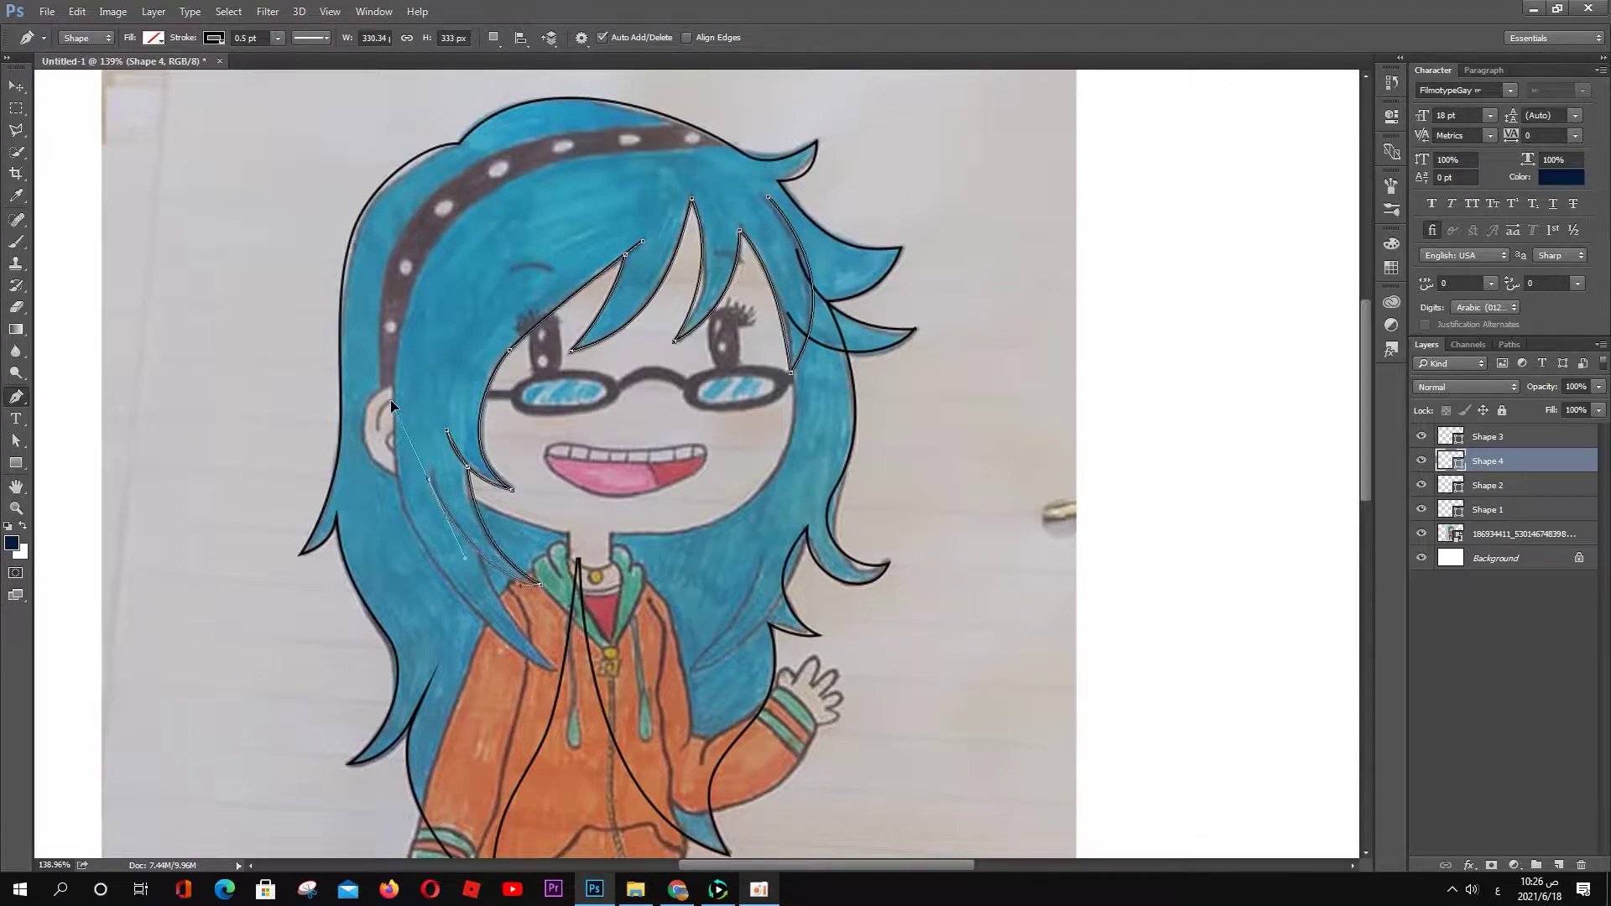
{"action": "left_click_drag", "start_coordinate": [428, 481], "coordinate": [484, 555]}
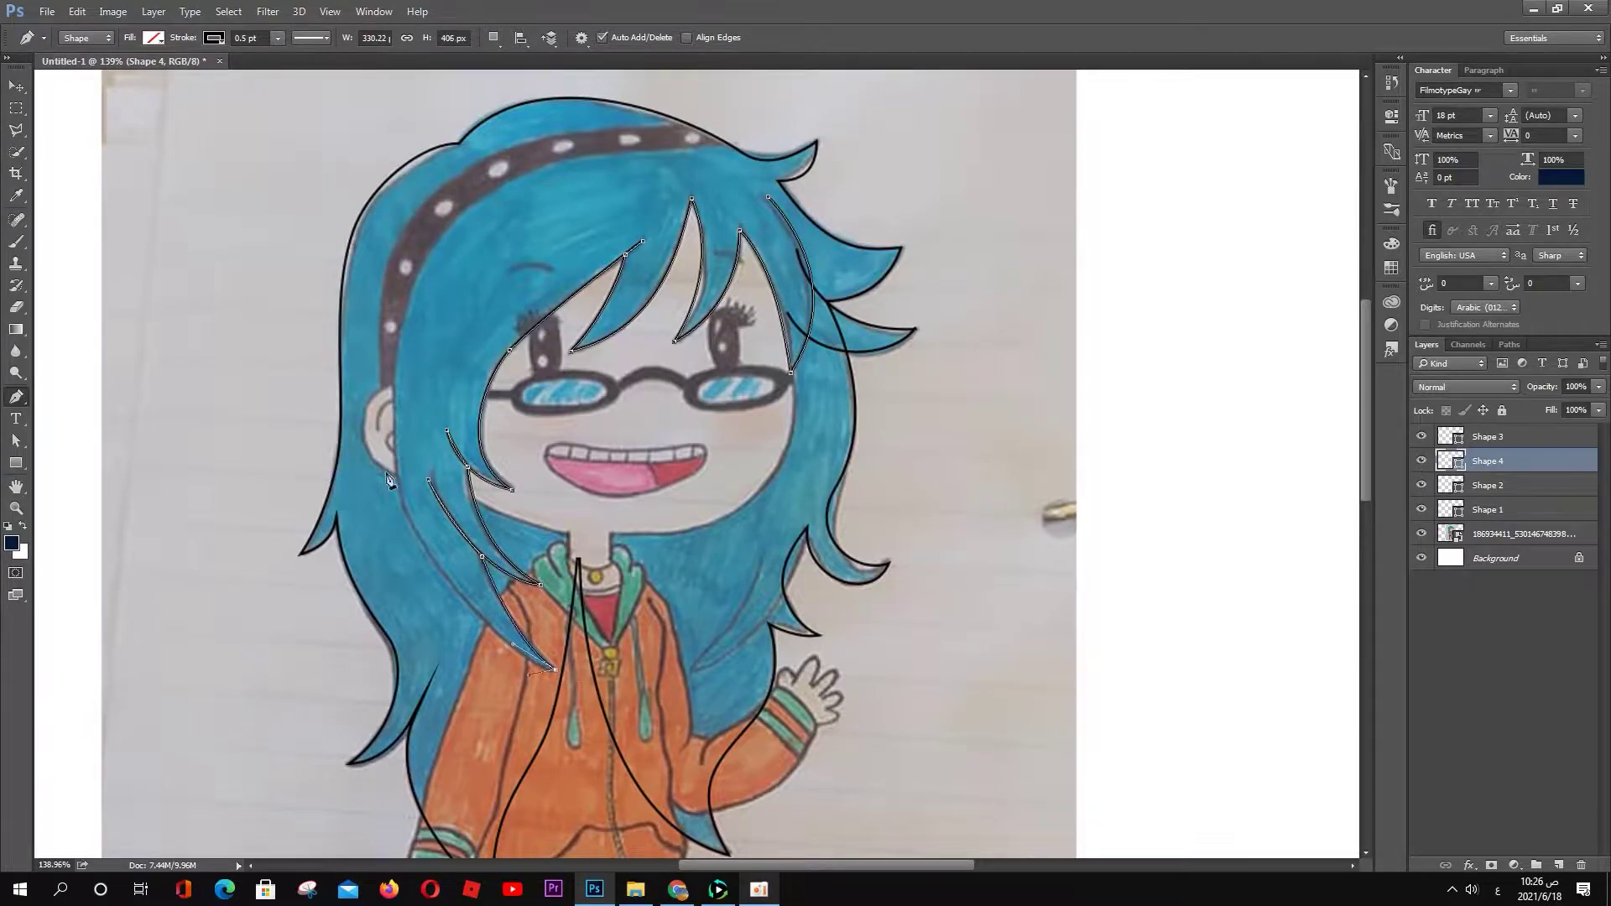
{"action": "left_click_drag", "start_coordinate": [380, 285], "coordinate": [370, 360]}
{"action": "left_click_drag", "start_coordinate": [466, 175], "coordinate": [510, 177]}
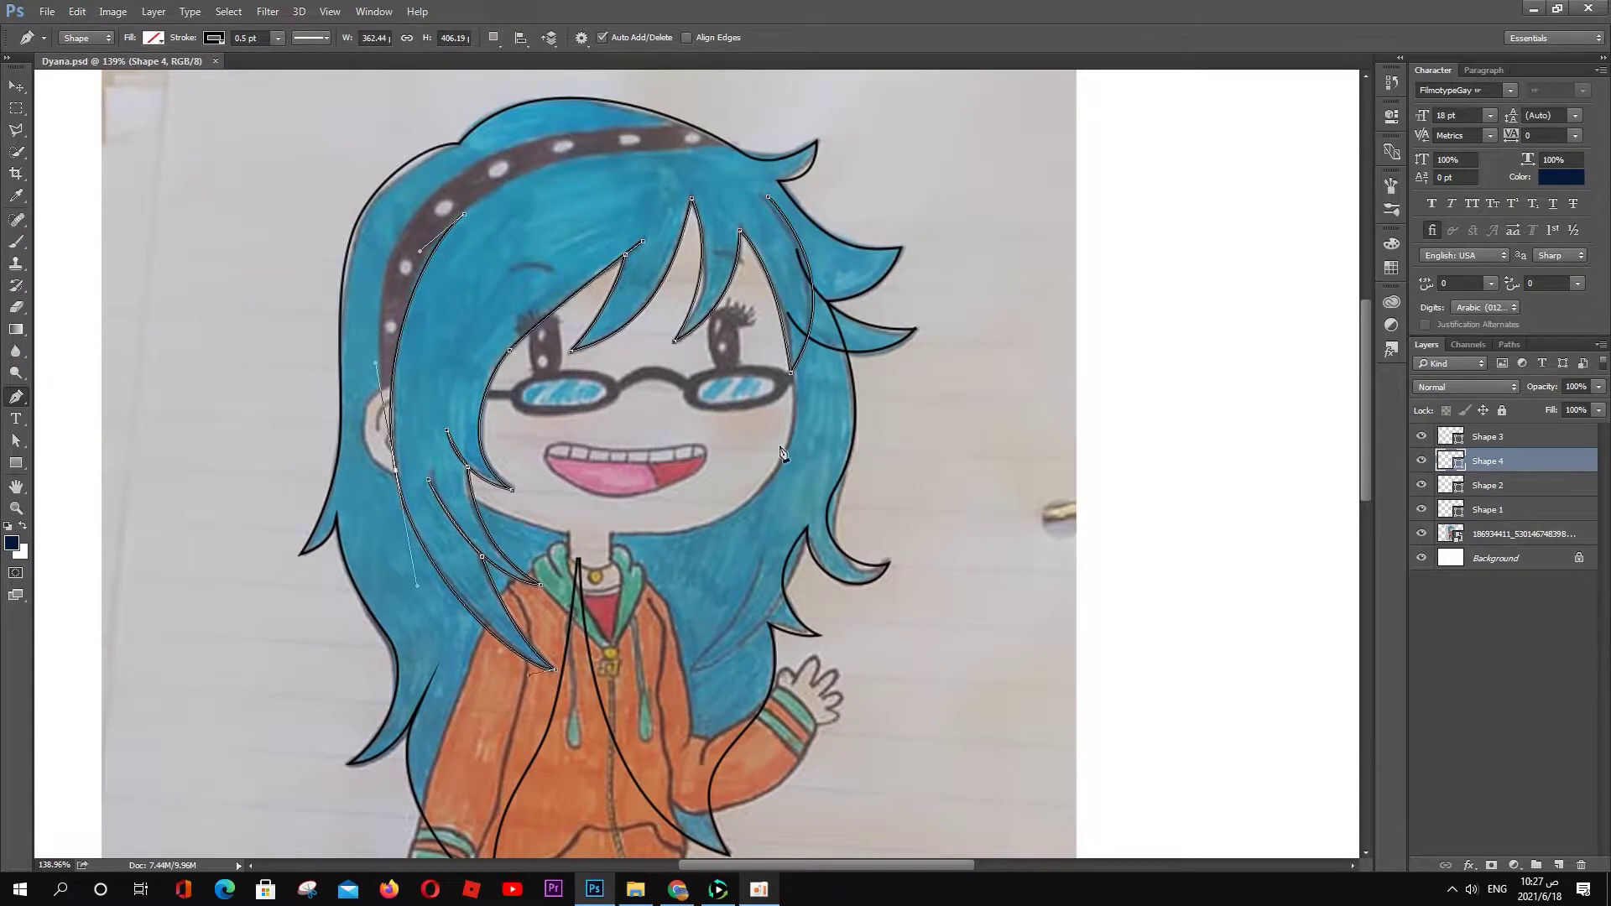
Step: Start a new 0.5 pt face outline, tracing the jaw to a corner below the chin
{"action": "left_click", "coordinate": [1526, 486]}
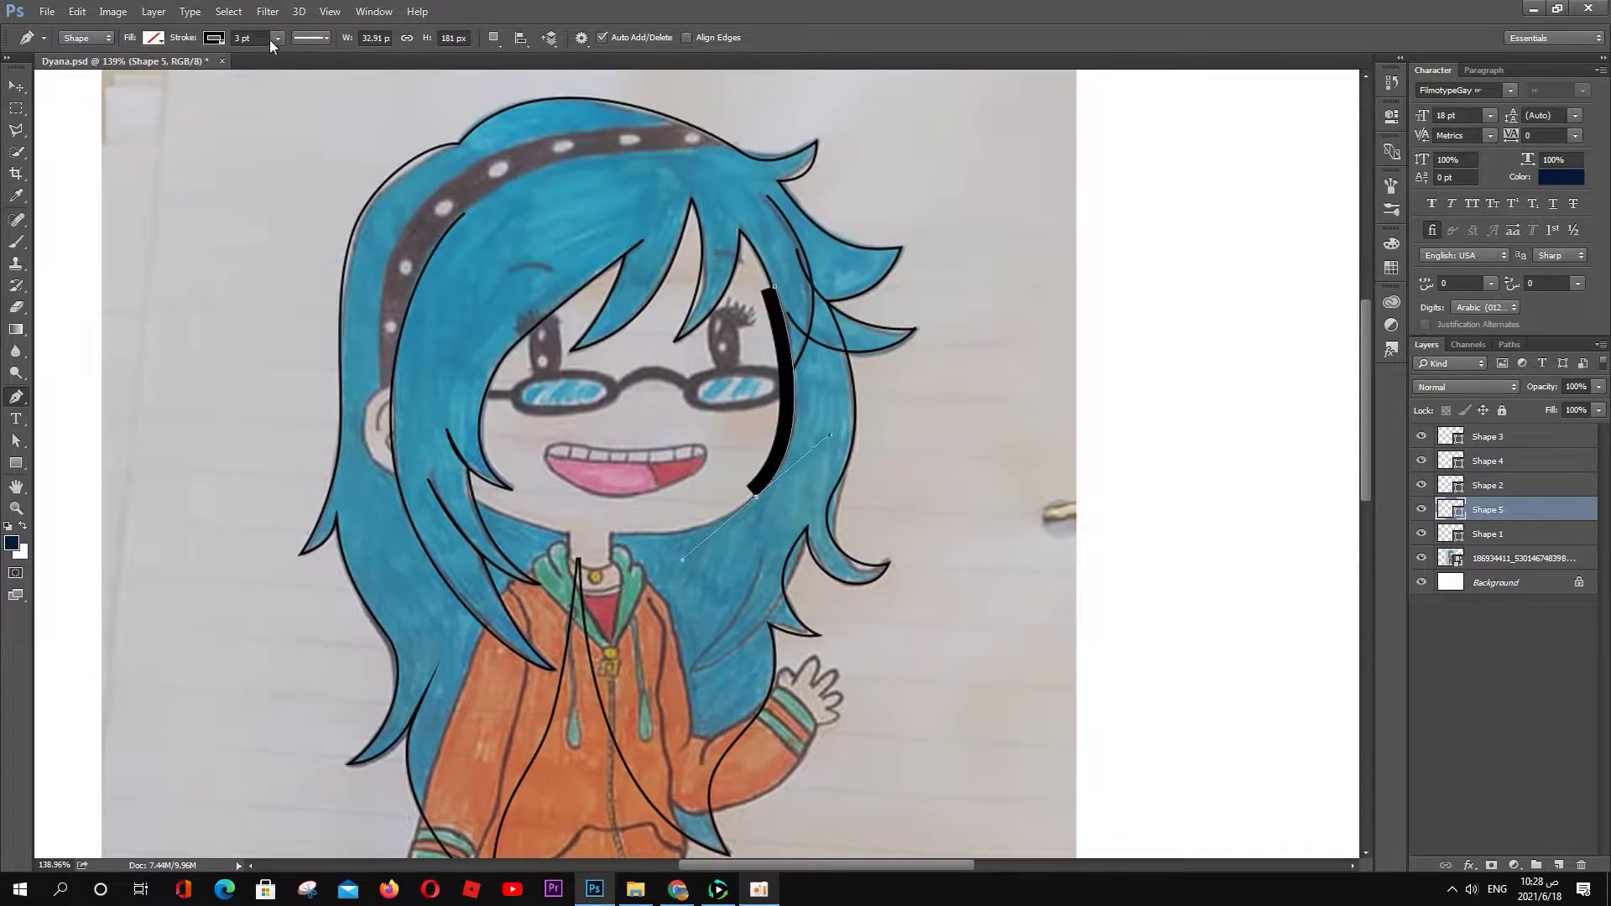
{"action": "type", "text": "5"}
{"action": "key", "text": "Return"}
{"action": "left_click", "coordinate": [612, 535]}
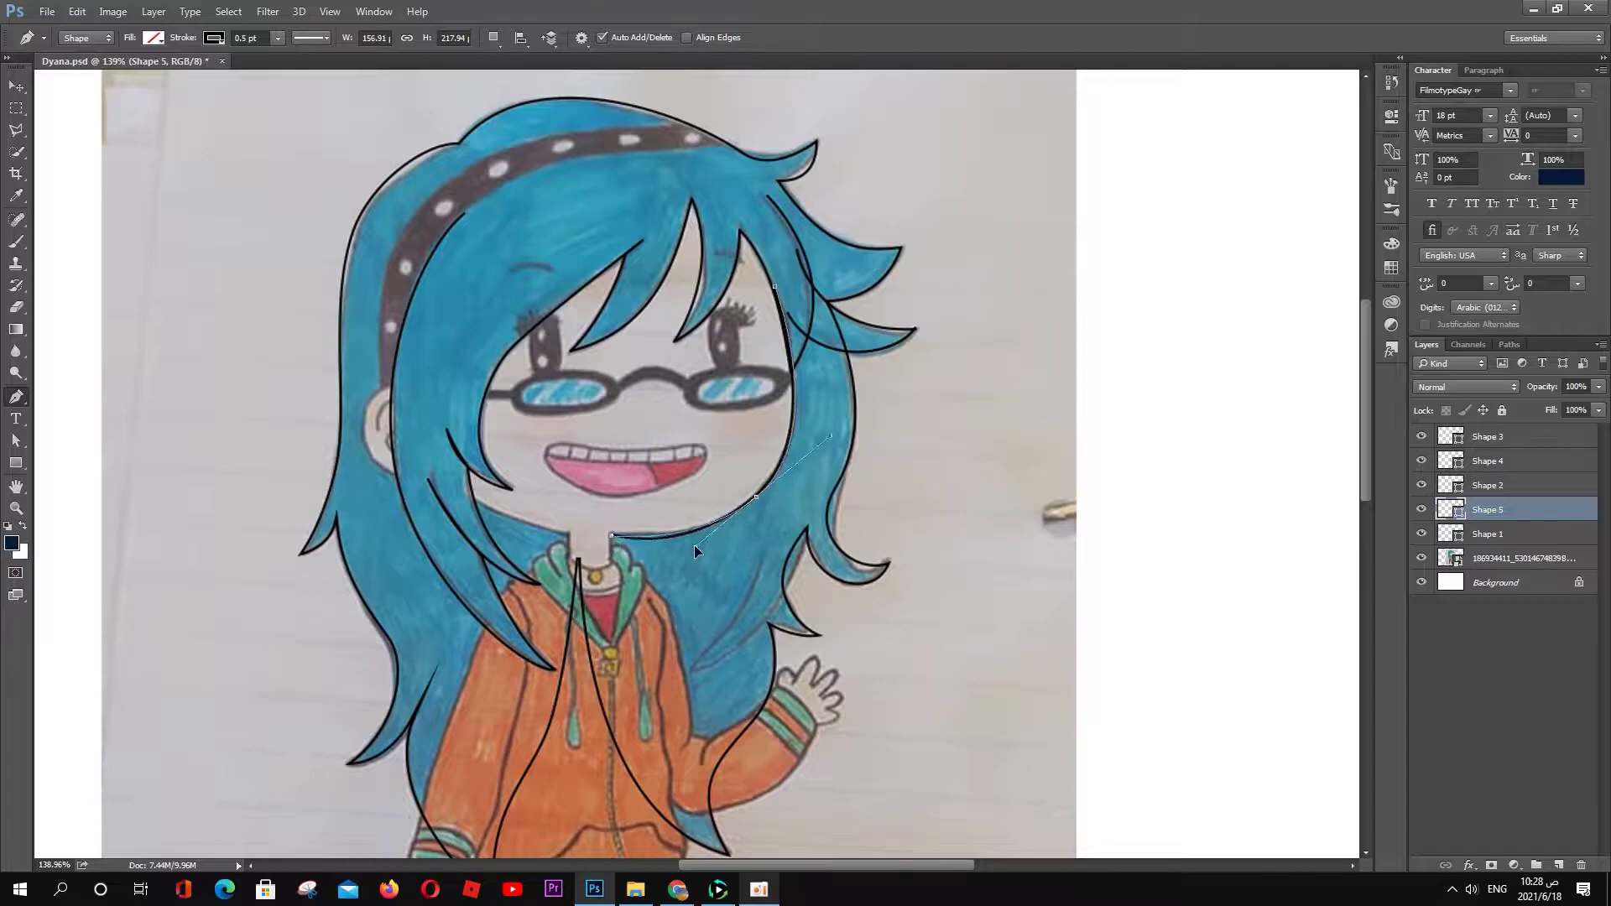
{"action": "left_click", "coordinate": [649, 585]}
Step: Curve the face outline round the chin, up the left side, under the headband, and close it
{"action": "left_click_drag", "start_coordinate": [532, 575], "coordinate": [542, 555]}
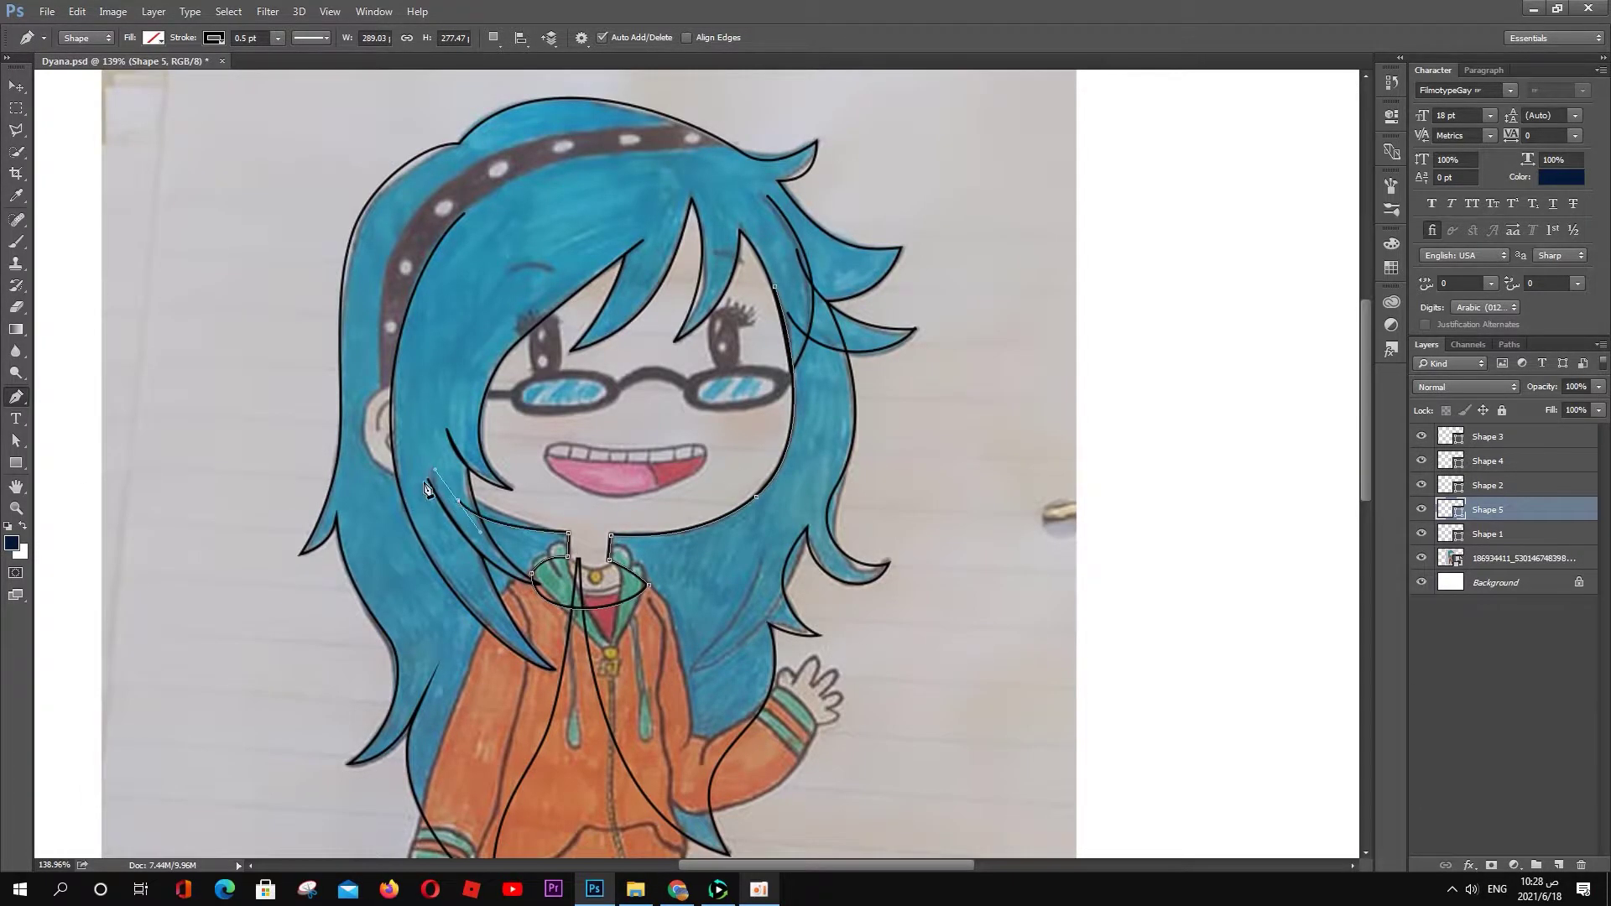
{"action": "mouse_move", "coordinate": [440, 474]}
{"action": "left_mouse_down"}
{"action": "mouse_move", "coordinate": [401, 505]}
{"action": "mouse_move", "coordinate": [492, 529]}
{"action": "left_mouse_up"}
{"action": "left_click_drag", "start_coordinate": [393, 384], "coordinate": [392, 340]}
{"action": "left_click_drag", "start_coordinate": [533, 178], "coordinate": [642, 162]}
{"action": "left_click", "coordinate": [774, 288]}
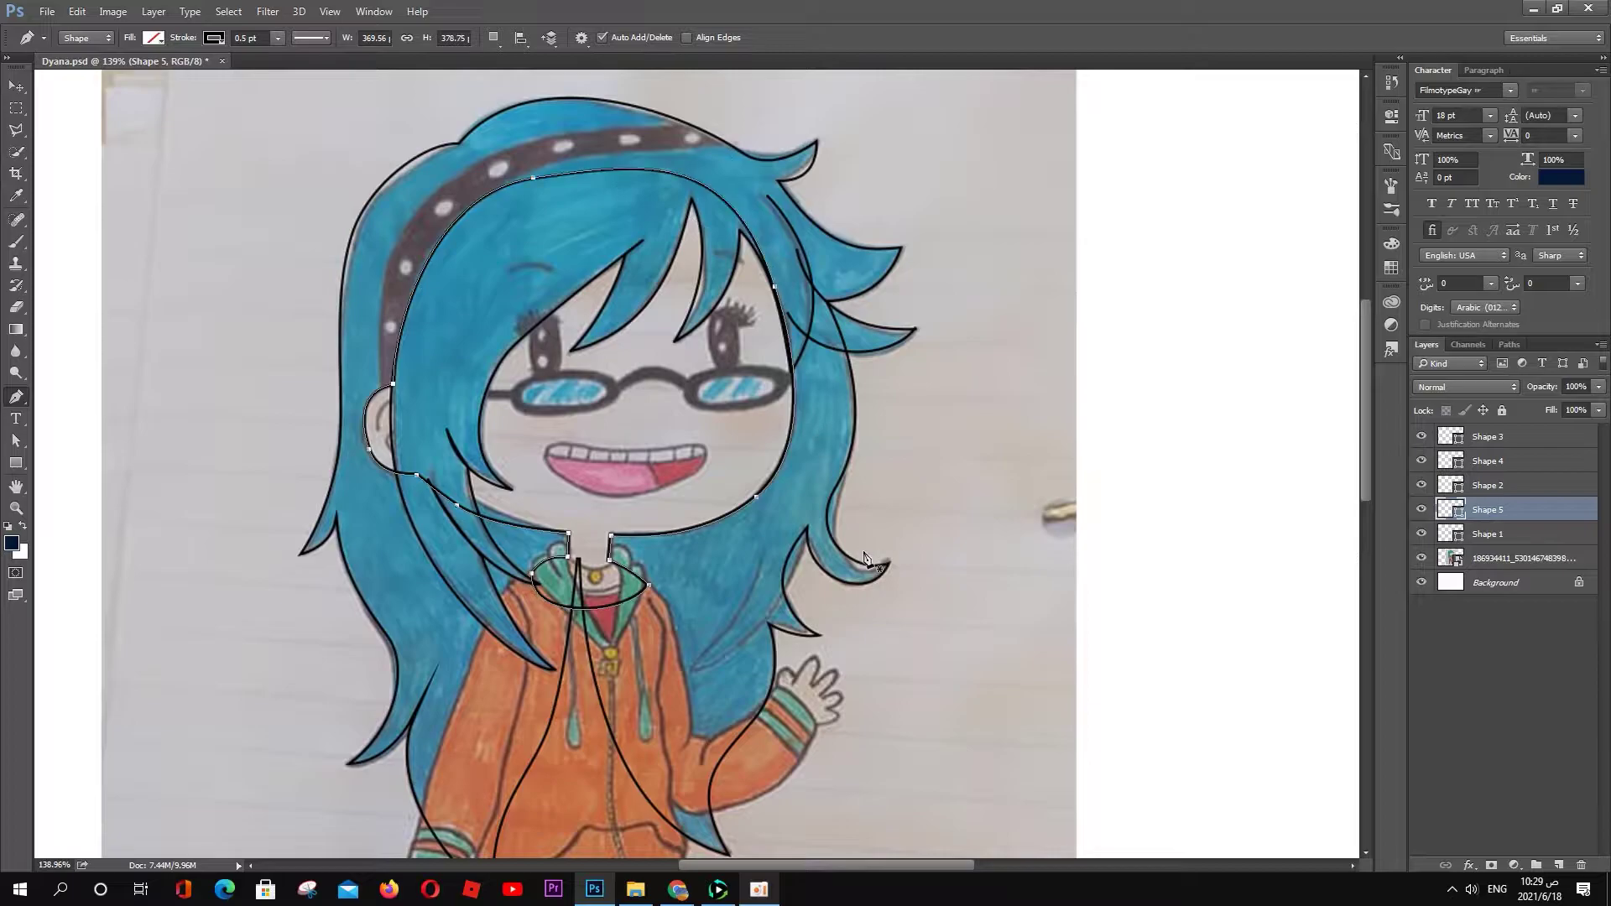
Step: Rename the shape layers Face, Back hair, Right small hair and front hair
{"action": "double_click", "coordinate": [1542, 518]}
{"action": "type", "text": "e"}
{"action": "key", "text": "Tab"}
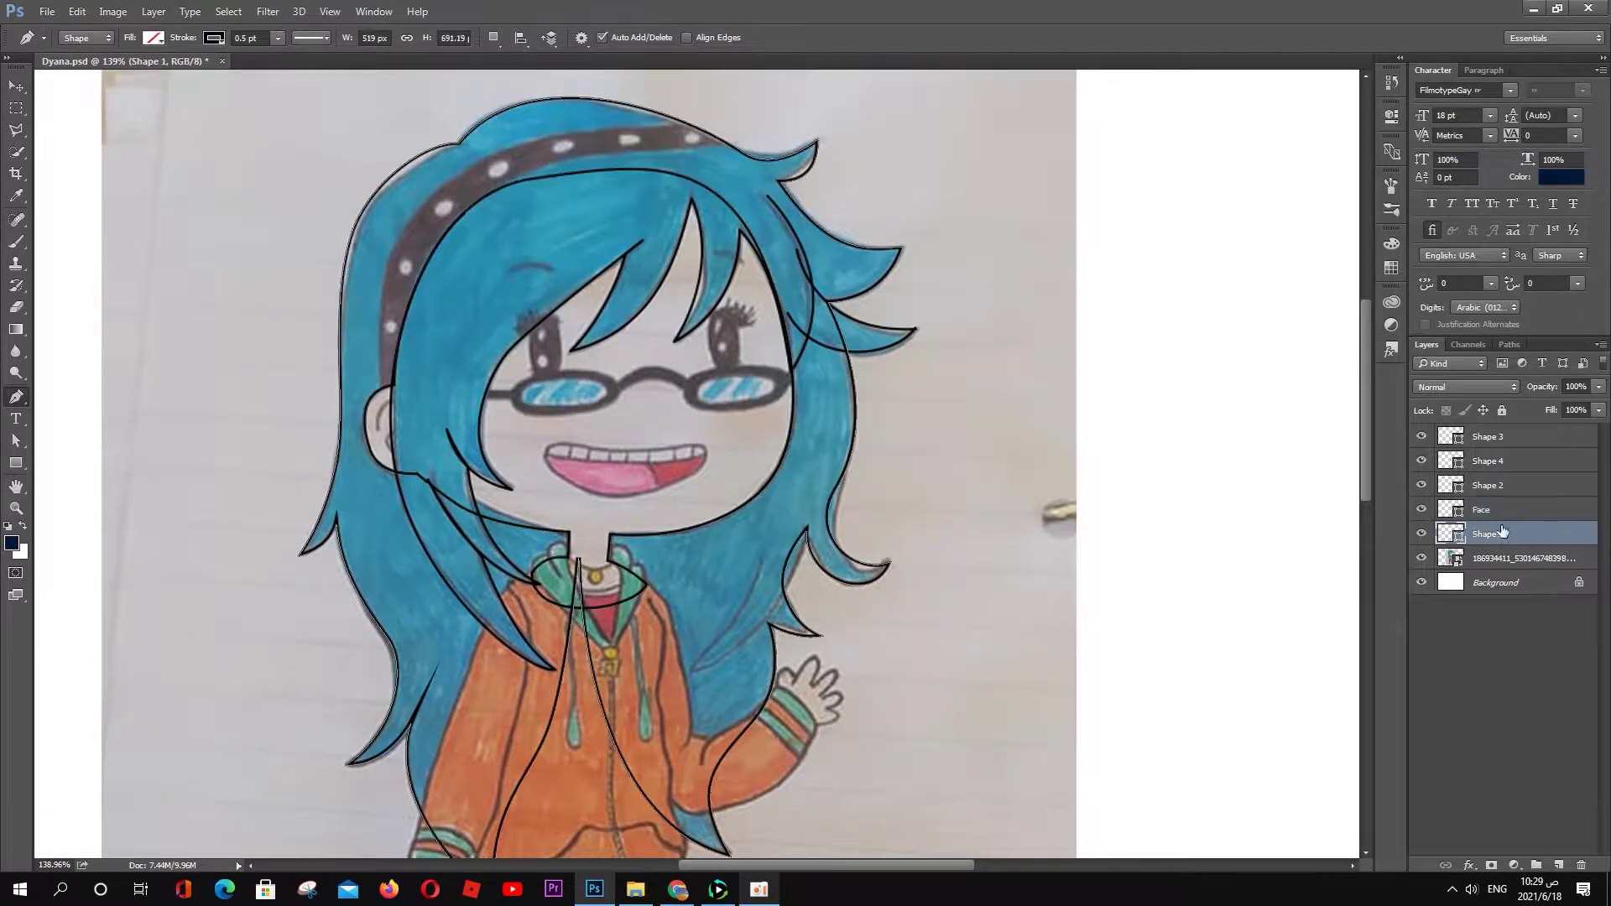
{"action": "type", "text": "Back hair"}
{"action": "left_click", "coordinate": [1504, 486]}
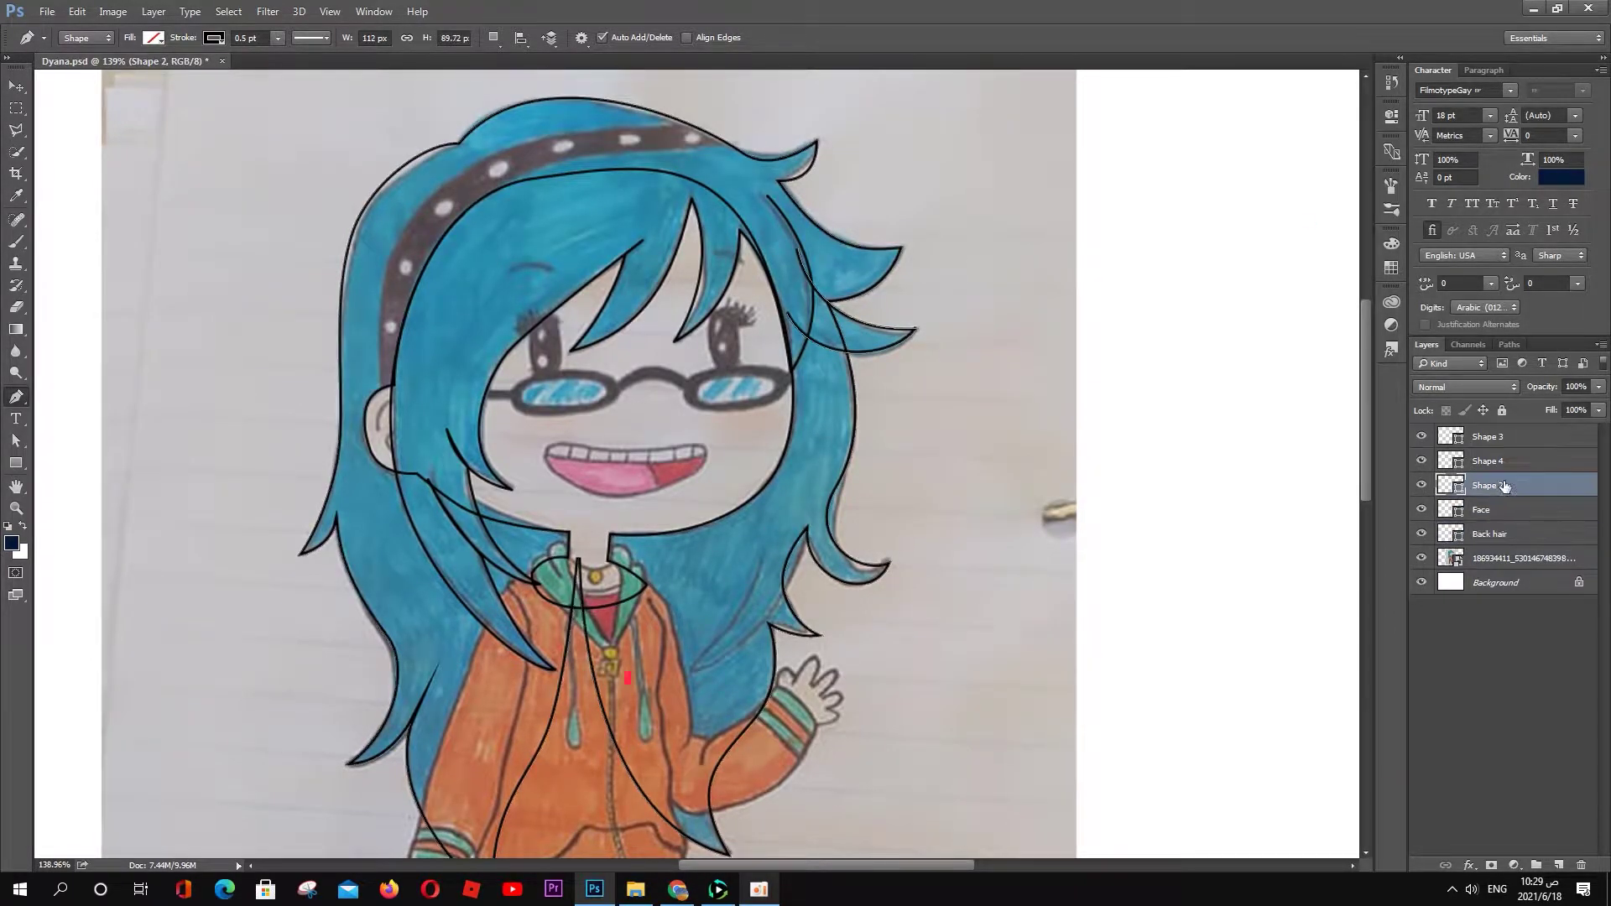
{"action": "double_click", "coordinate": [1490, 486]}
{"action": "key", "text": "shift+Tab"}
{"action": "type", "text": "front hair"}
{"action": "key", "text": "Return"}
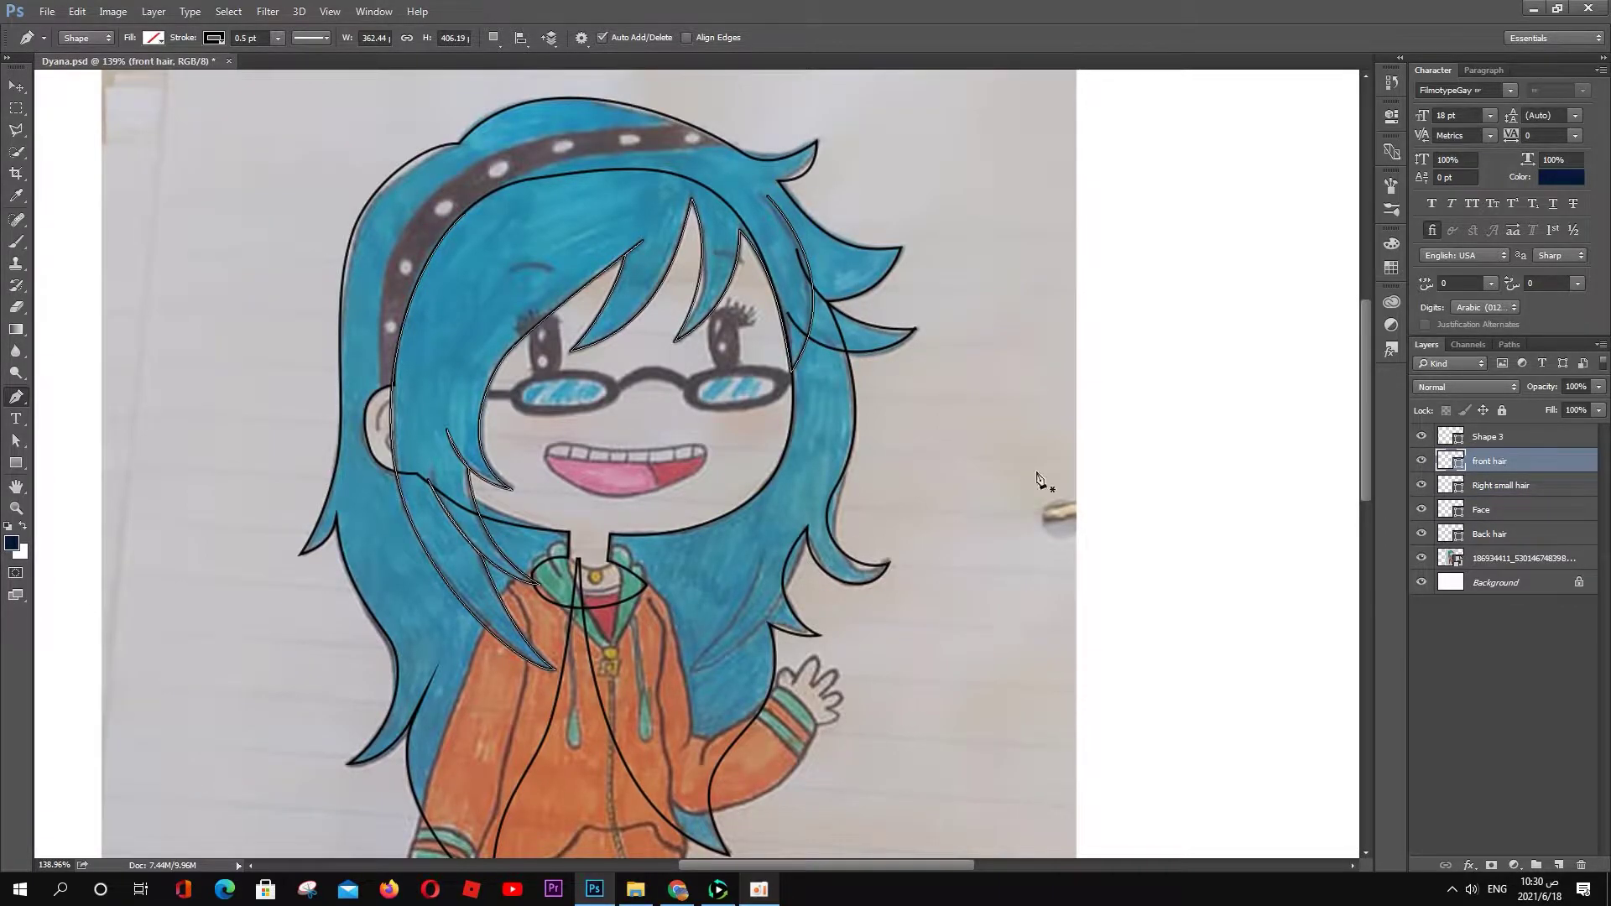
Step: Delete the leftover Shape 3 layer
{"action": "left_click", "coordinate": [1557, 436]}
{"action": "key", "text": "Delete"}
{"action": "scroll", "coordinate": [1353, 468], "scroll_direction": "down", "scroll_amount": 2}
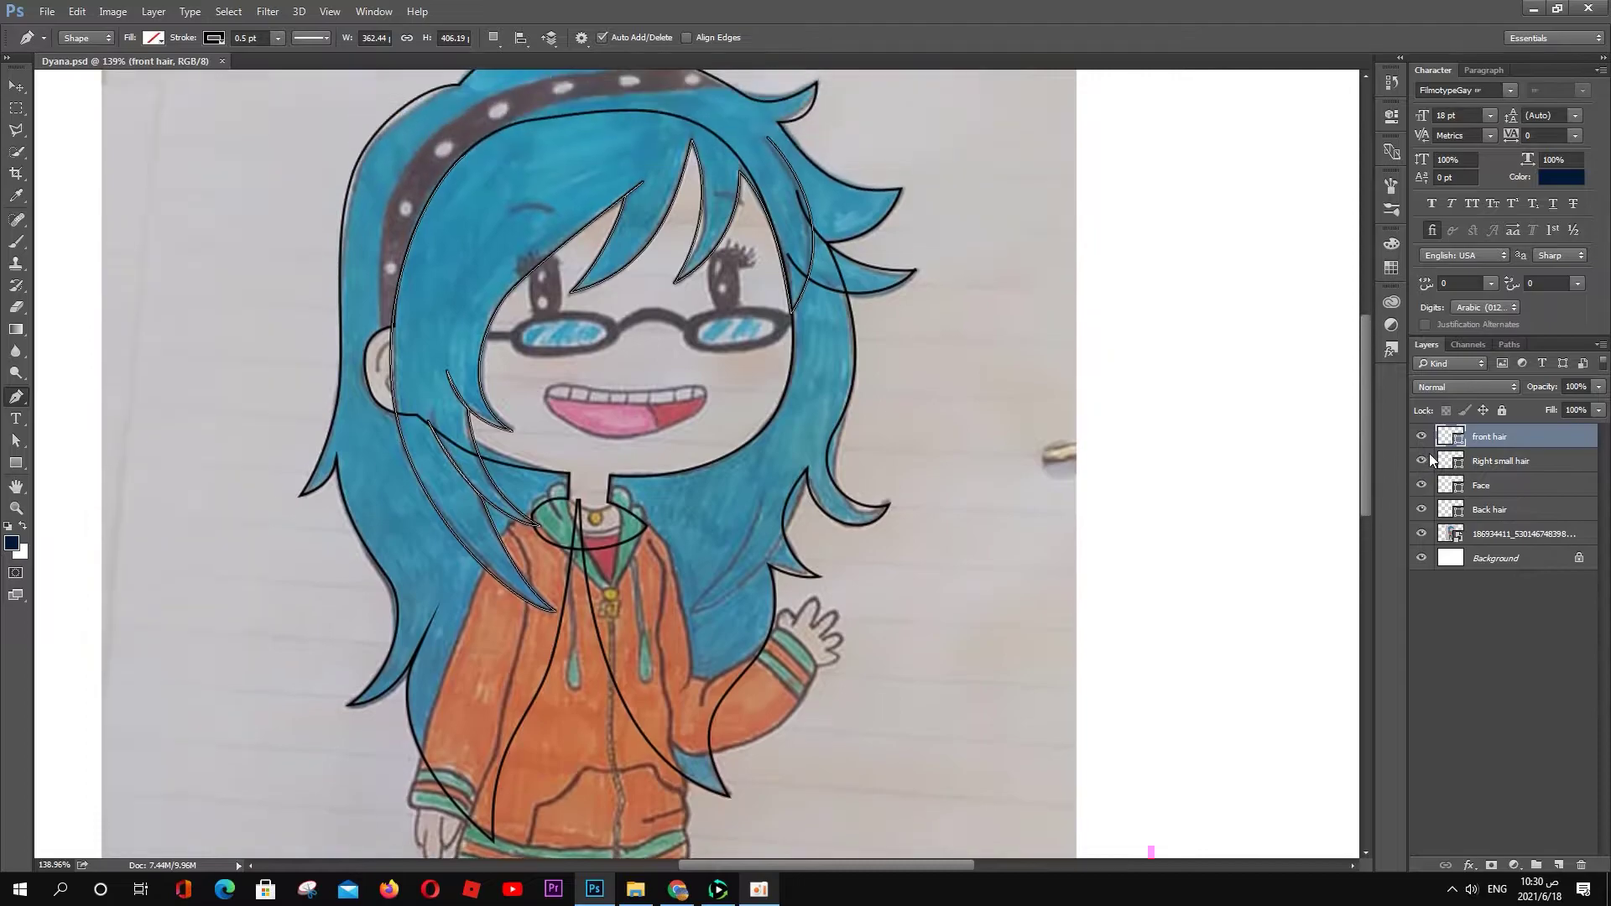
{"action": "key", "text": "u"}
{"action": "left_click", "coordinate": [779, 360]}
Step: Draw an ellipse over the right eye and tilt and resize it to fit
{"action": "key", "text": "shift+u"}
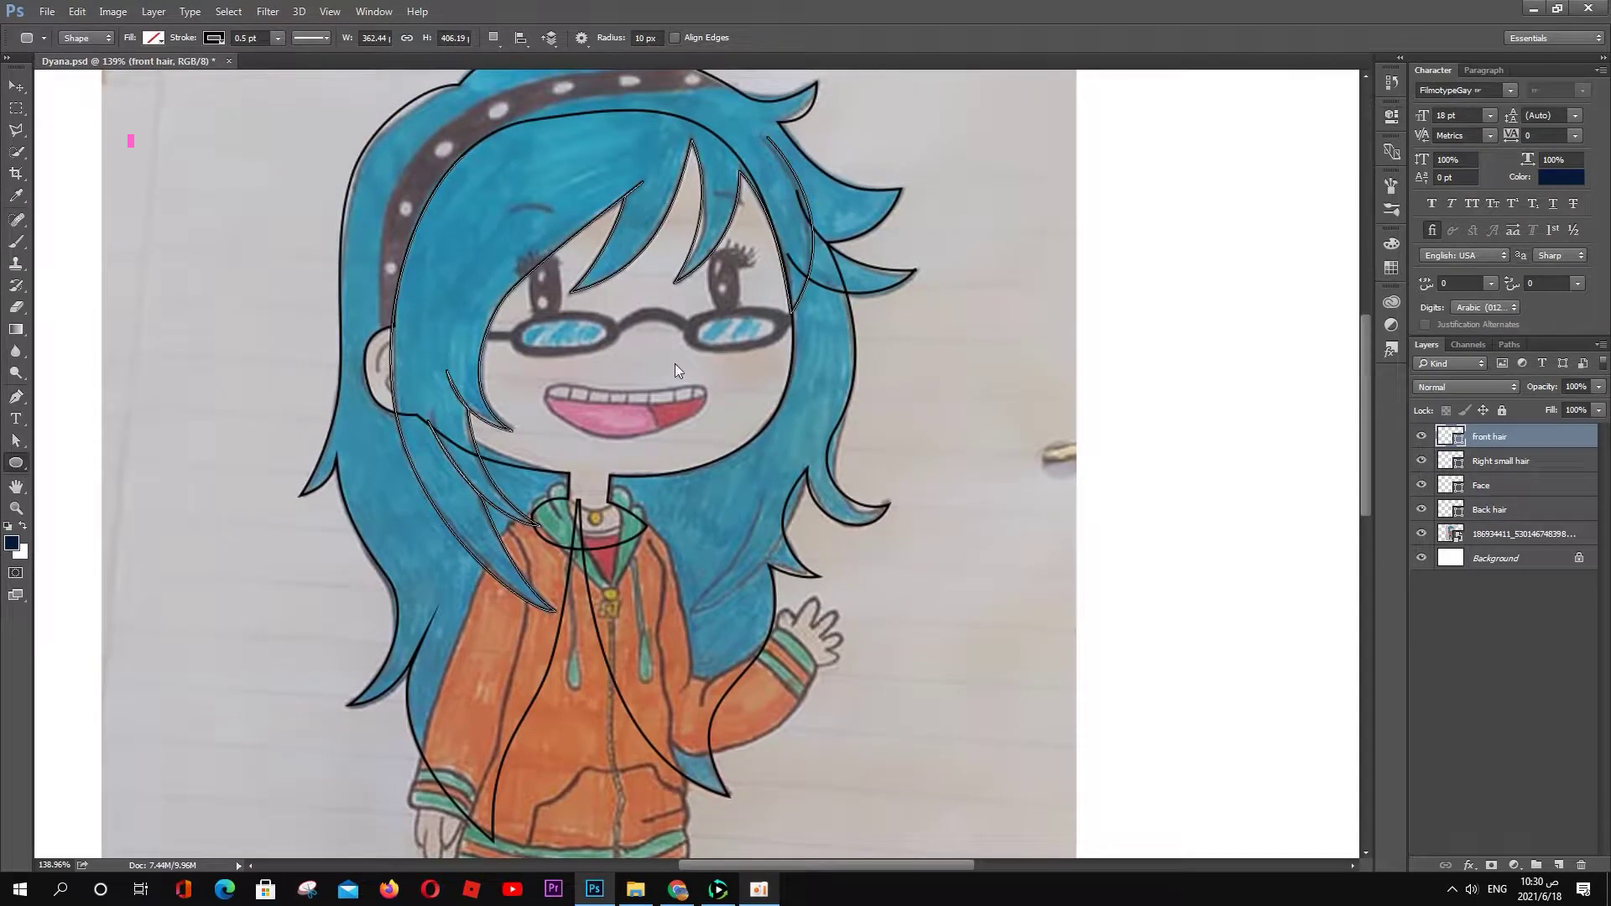
{"action": "mouse_move", "coordinate": [706, 246]}
{"action": "left_mouse_down"}
{"action": "mouse_move", "coordinate": [739, 314]}
{"action": "mouse_move", "coordinate": [696, 313]}
{"action": "left_mouse_up"}
{"action": "key", "text": "v"}
{"action": "key", "text": "ctrl+t"}
{"action": "key", "text": "Return"}
{"action": "scroll", "coordinate": [728, 336], "scroll_direction": "up", "scroll_amount": 3}
Step: Draw small highlight ovals inside the eye and rotate them into place
{"action": "key", "text": "u"}
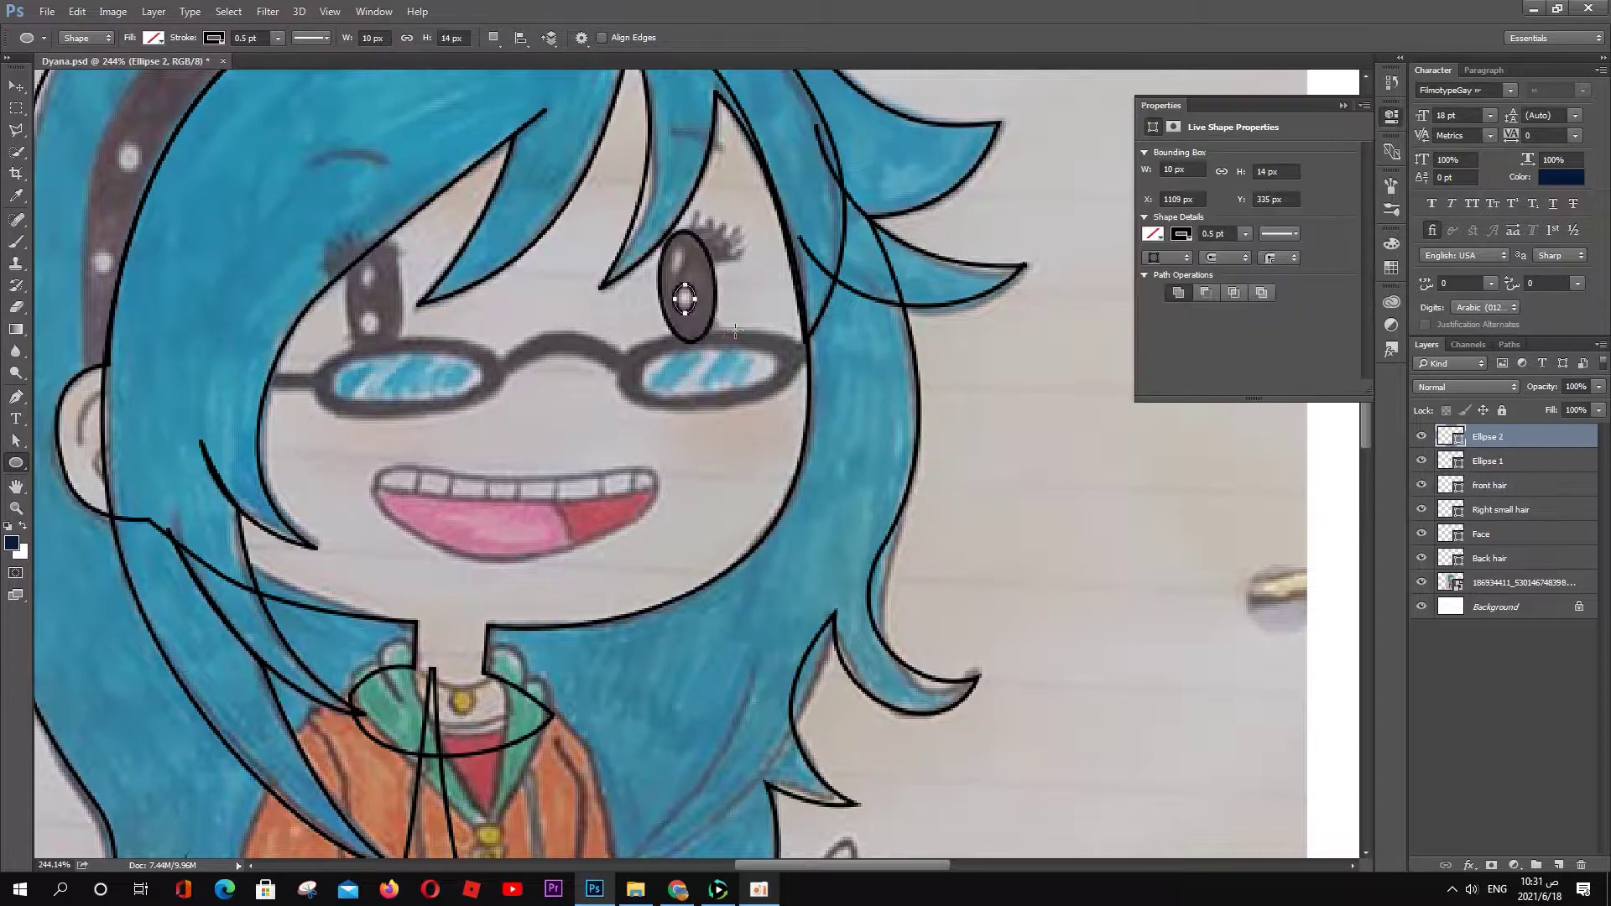
{"action": "left_click", "coordinate": [153, 36]}
{"action": "left_click", "coordinate": [75, 70]}
{"action": "mouse_move", "coordinate": [678, 245]}
{"action": "left_mouse_down"}
{"action": "mouse_move", "coordinate": [684, 277]}
{"action": "mouse_move", "coordinate": [699, 239]}
{"action": "left_mouse_up"}
{"action": "left_click", "coordinate": [1174, 267]}
{"action": "key", "text": "ctrl+t"}
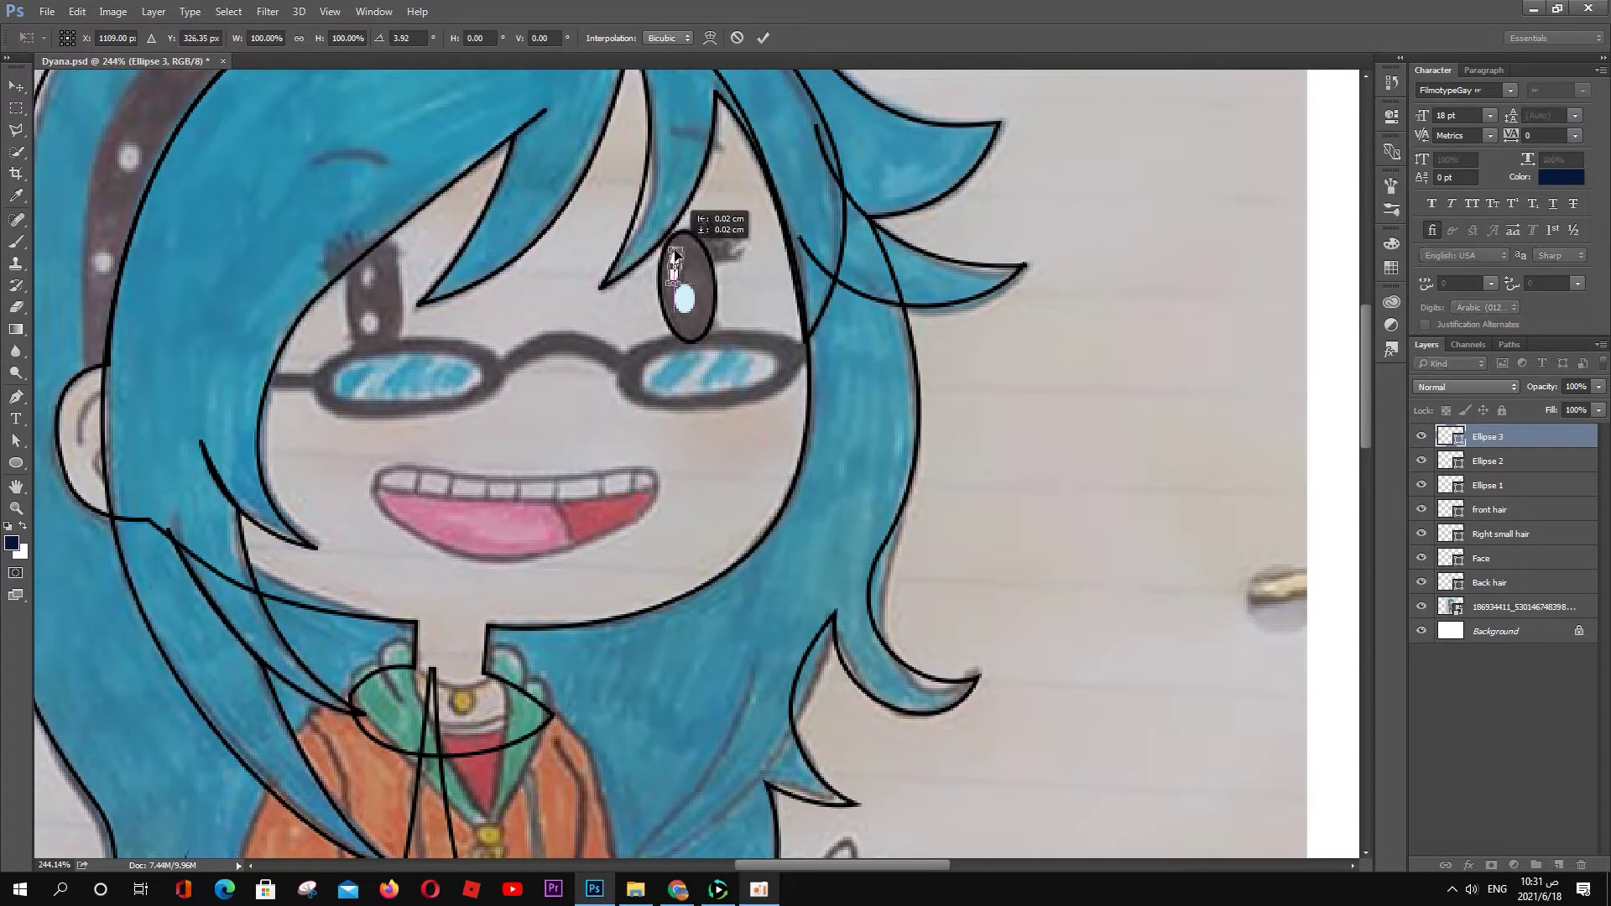
{"action": "key", "text": "Return"}
Step: Turn the light-blue highlight white
{"action": "key", "text": "v"}
{"action": "left_click", "coordinate": [685, 299]}
{"action": "left_click", "coordinate": [23, 561]}
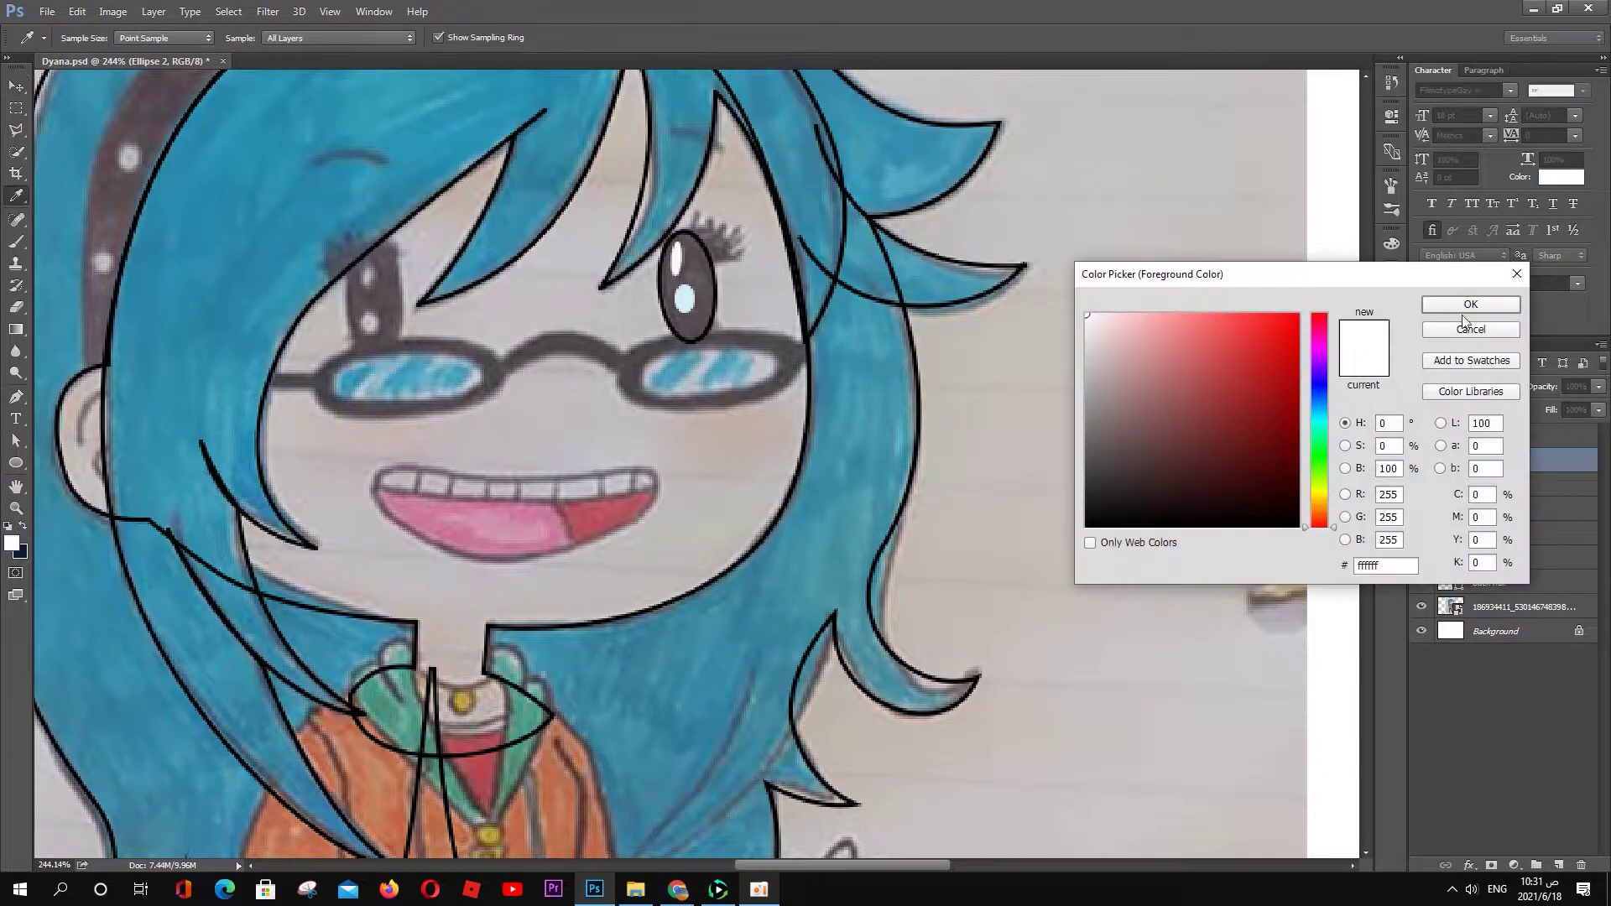
{"action": "key", "text": "Return"}
{"action": "left_click", "coordinate": [532, 414]}
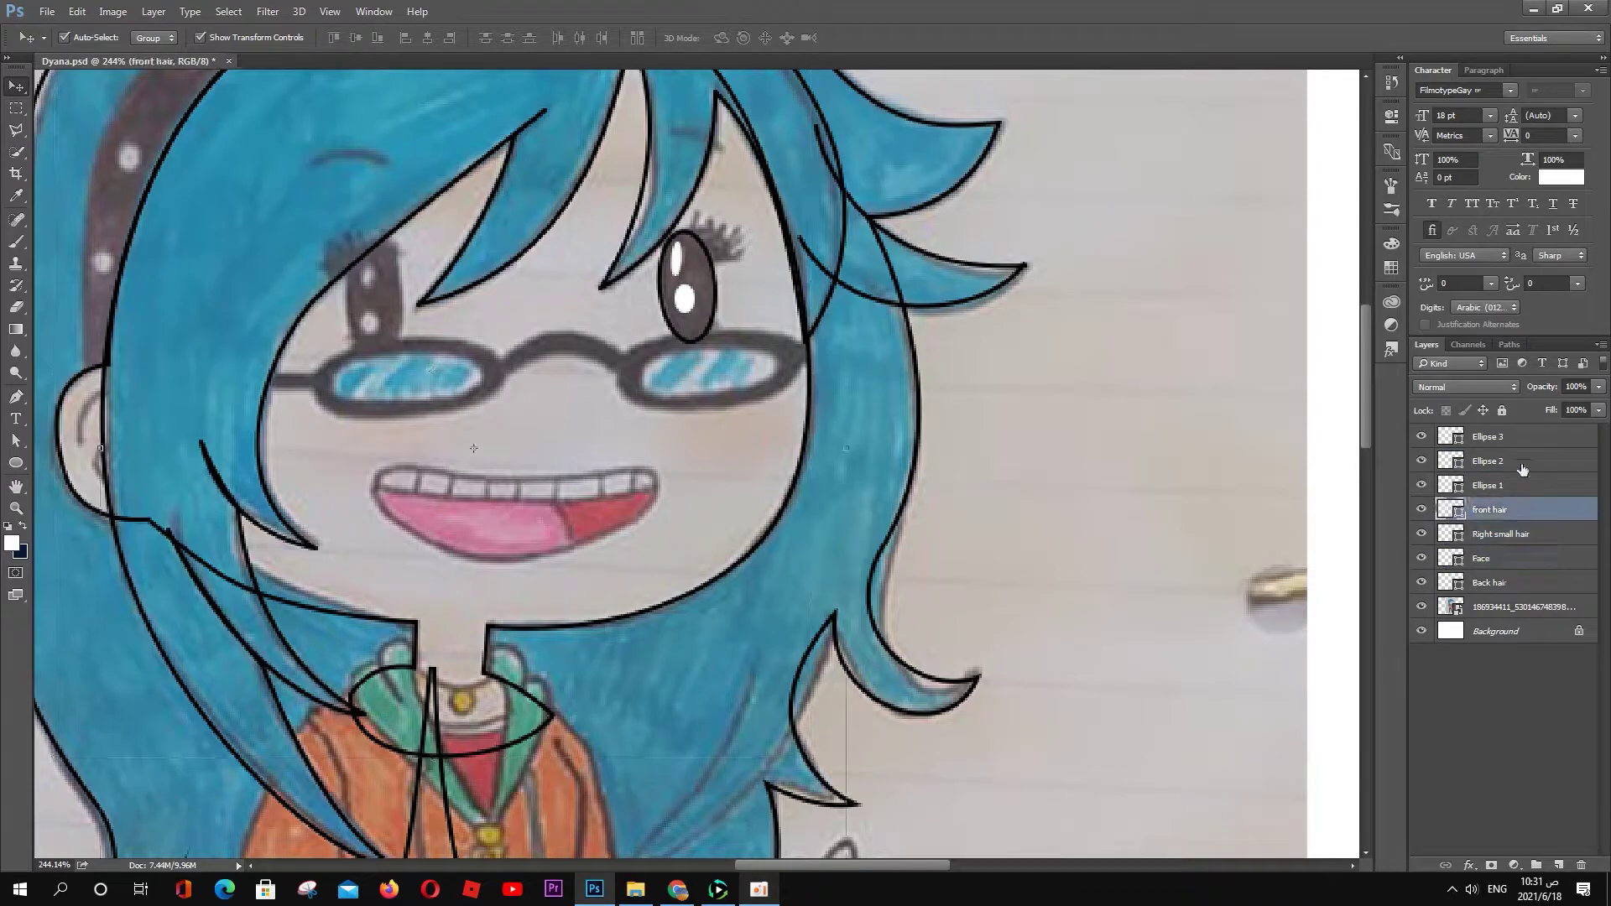
Step: Fill the eye oval black
{"action": "left_click", "coordinate": [1488, 485]}
{"action": "key", "text": "a"}
{"action": "left_click", "coordinate": [220, 38]}
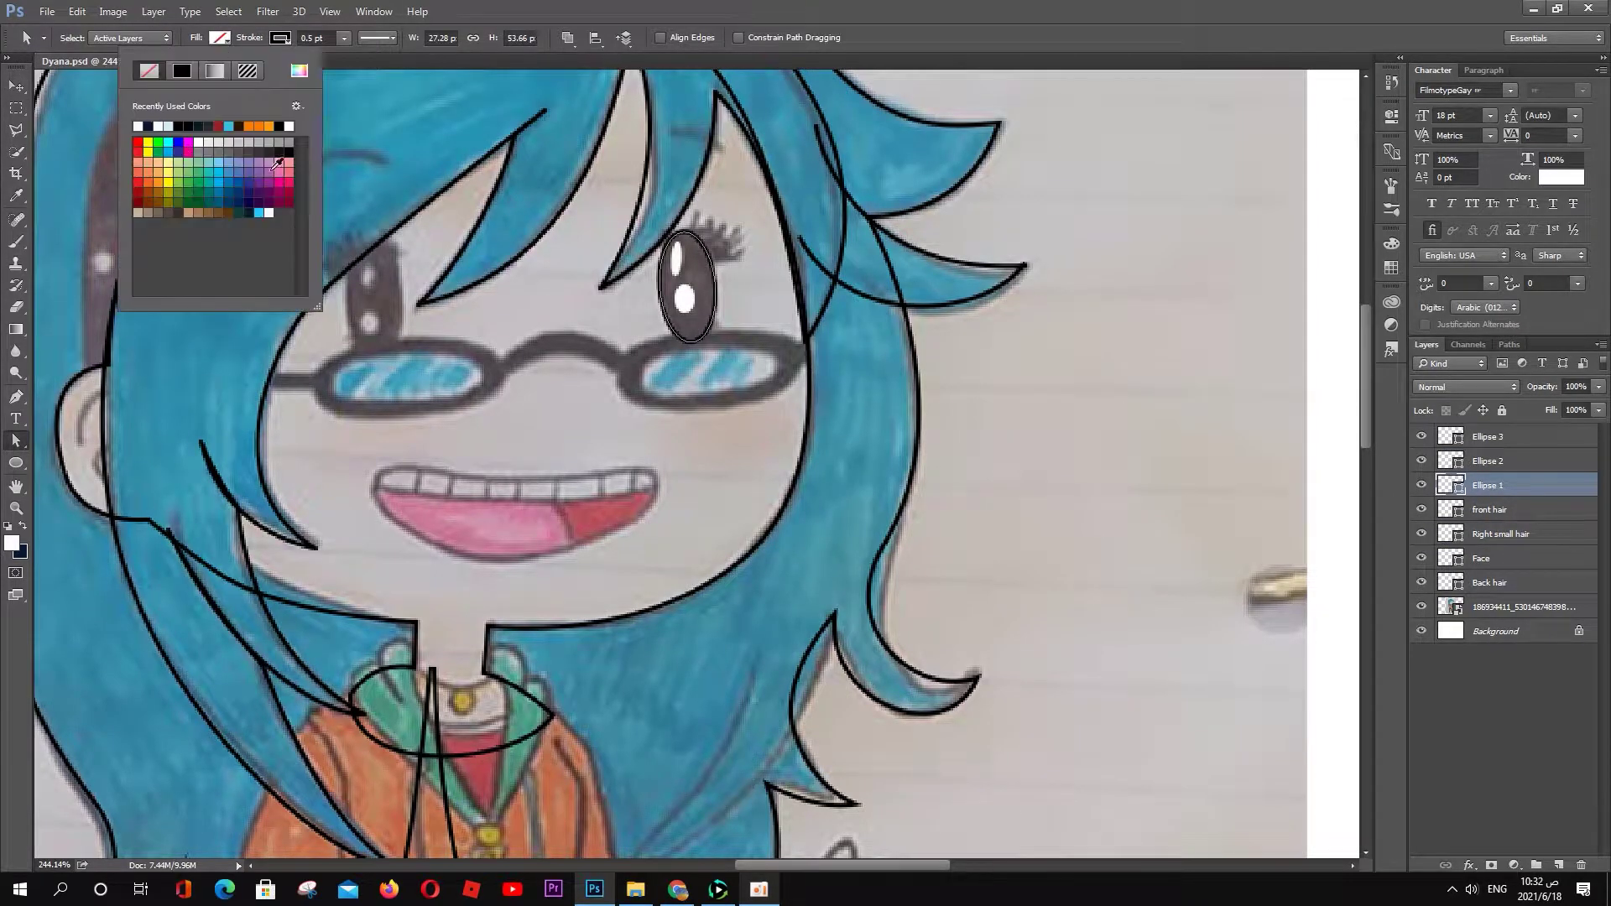
{"action": "left_click", "coordinate": [360, 71]}
{"action": "key", "text": "Return"}
Step: Draw a spiky eyelash shape above the right eye
{"action": "key", "text": "p"}
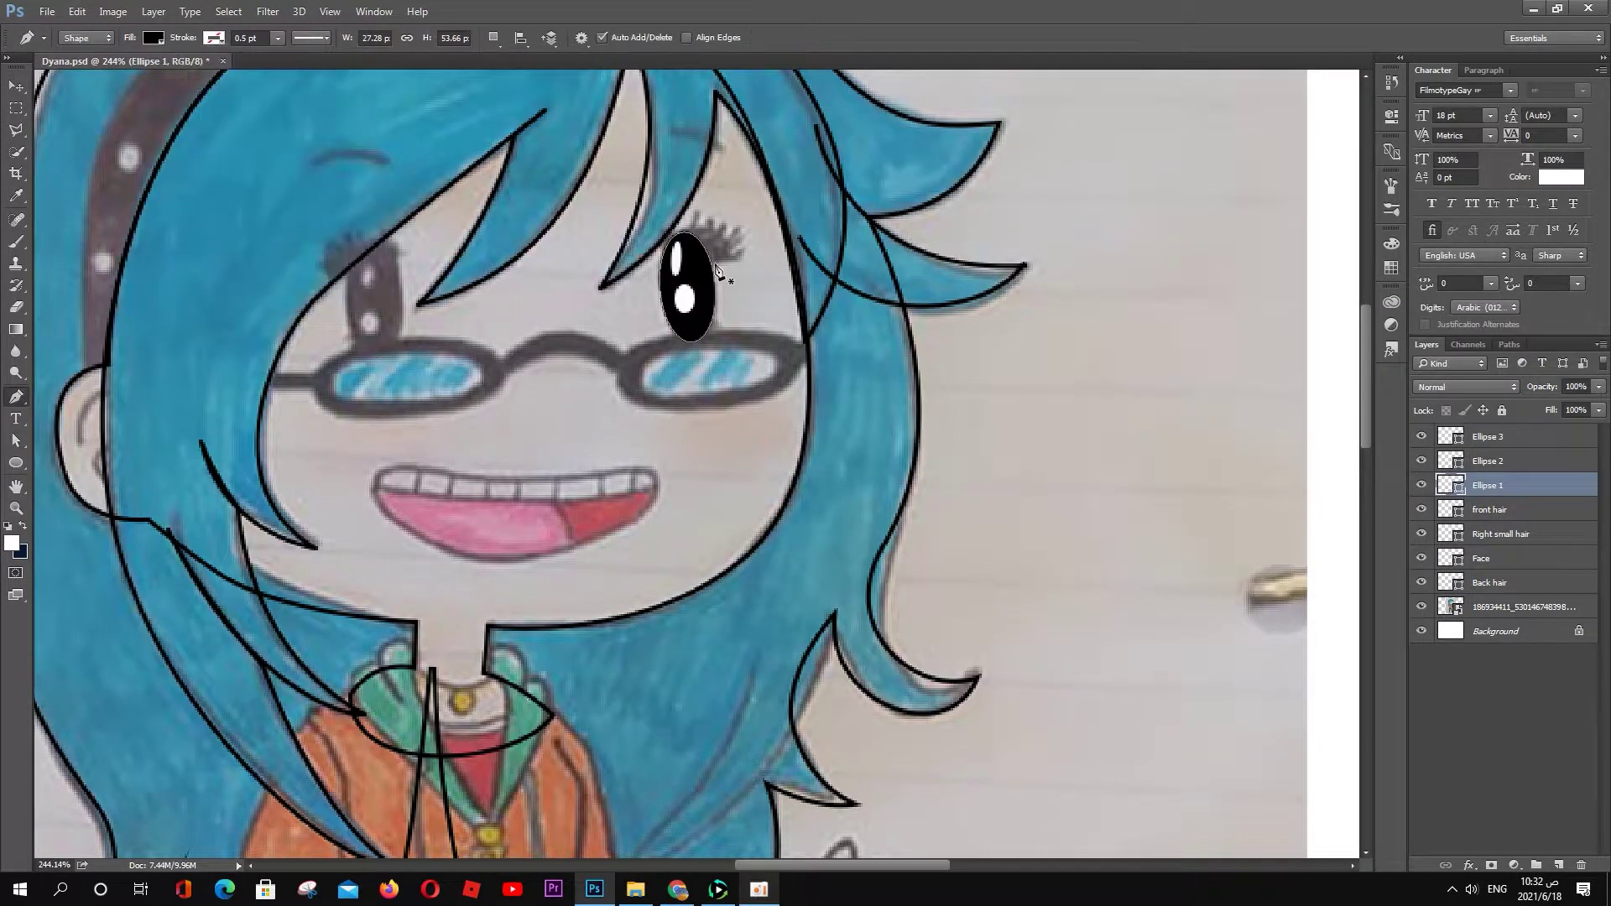
{"action": "left_click", "coordinate": [735, 262]}
{"action": "left_click", "coordinate": [753, 237]}
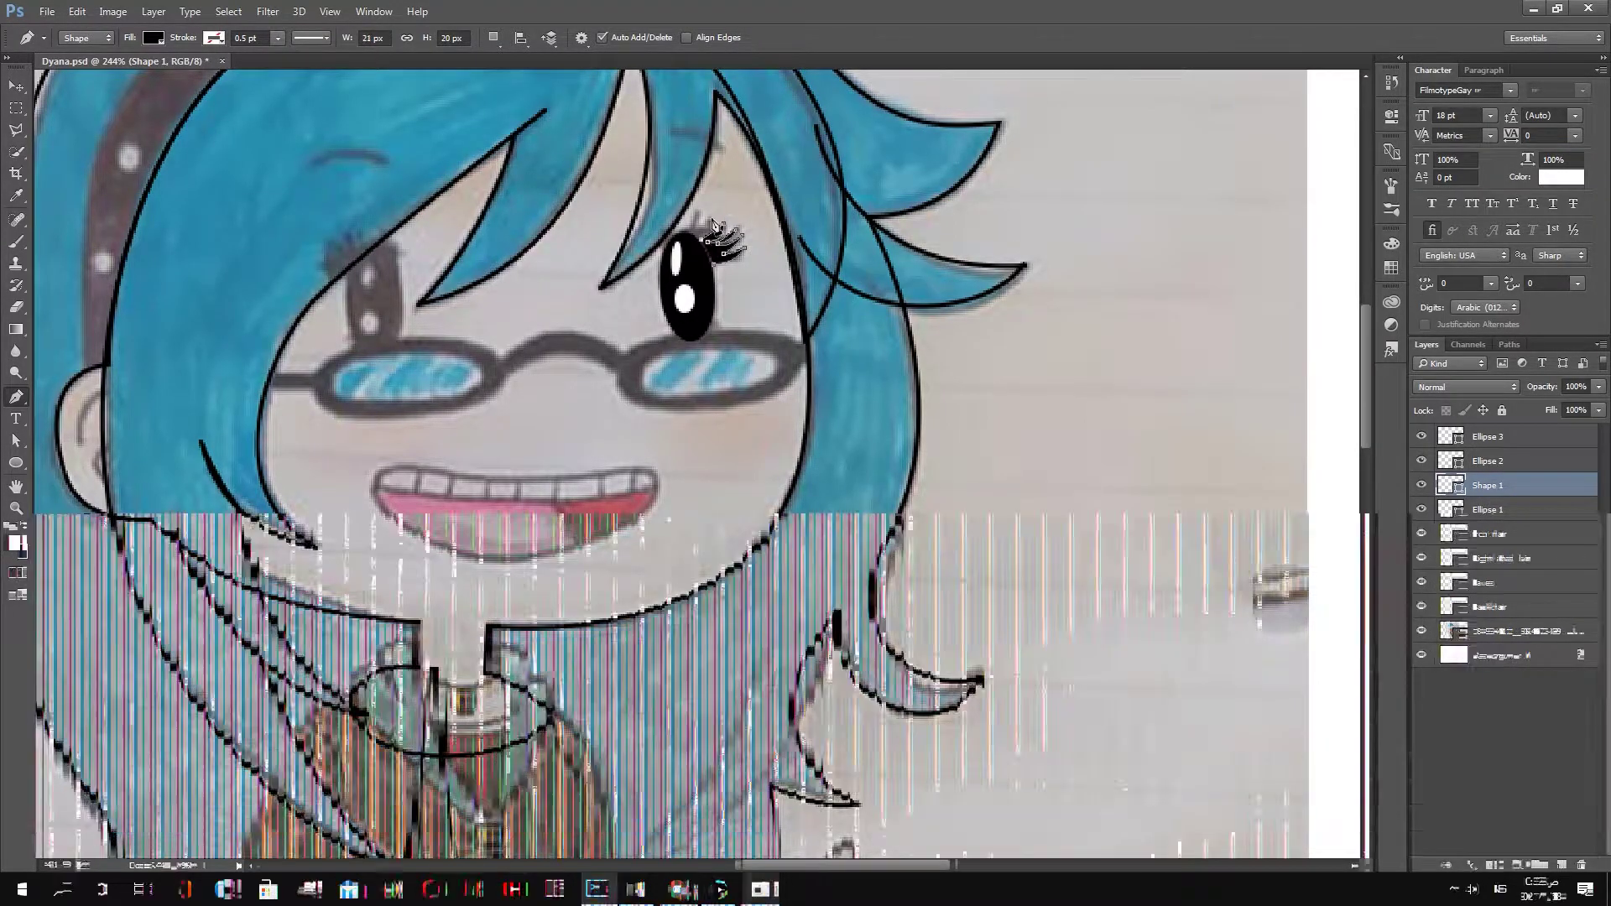
{"action": "left_click", "coordinate": [705, 216]}
{"action": "left_click", "coordinate": [698, 205]}
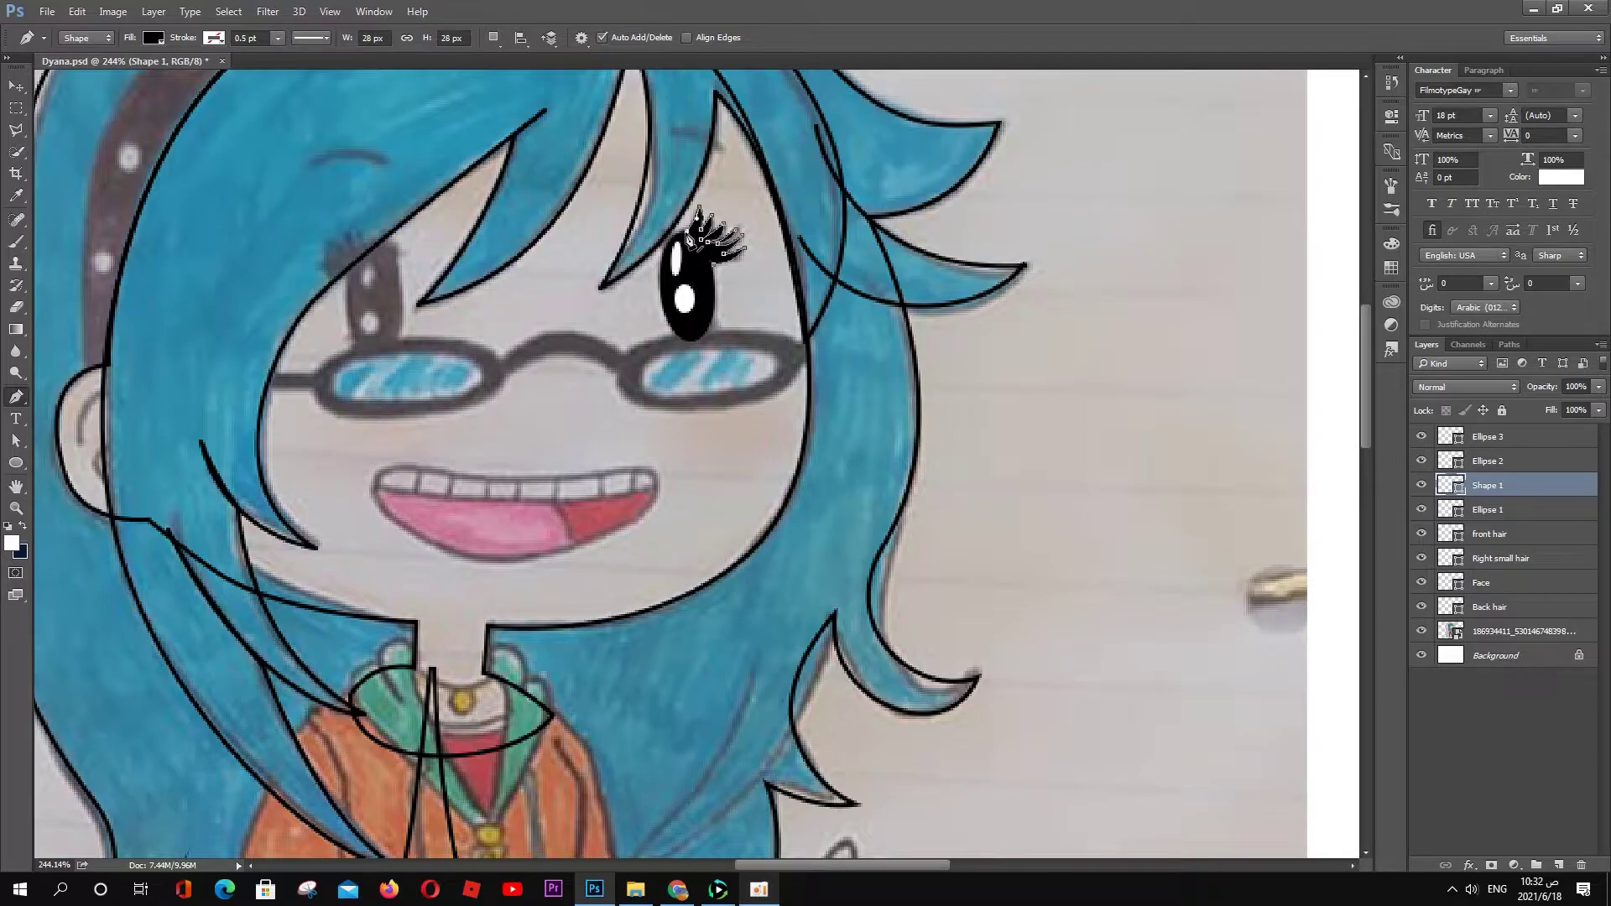
{"action": "scroll", "coordinate": [728, 290], "scroll_direction": "up", "scroll_amount": 2}
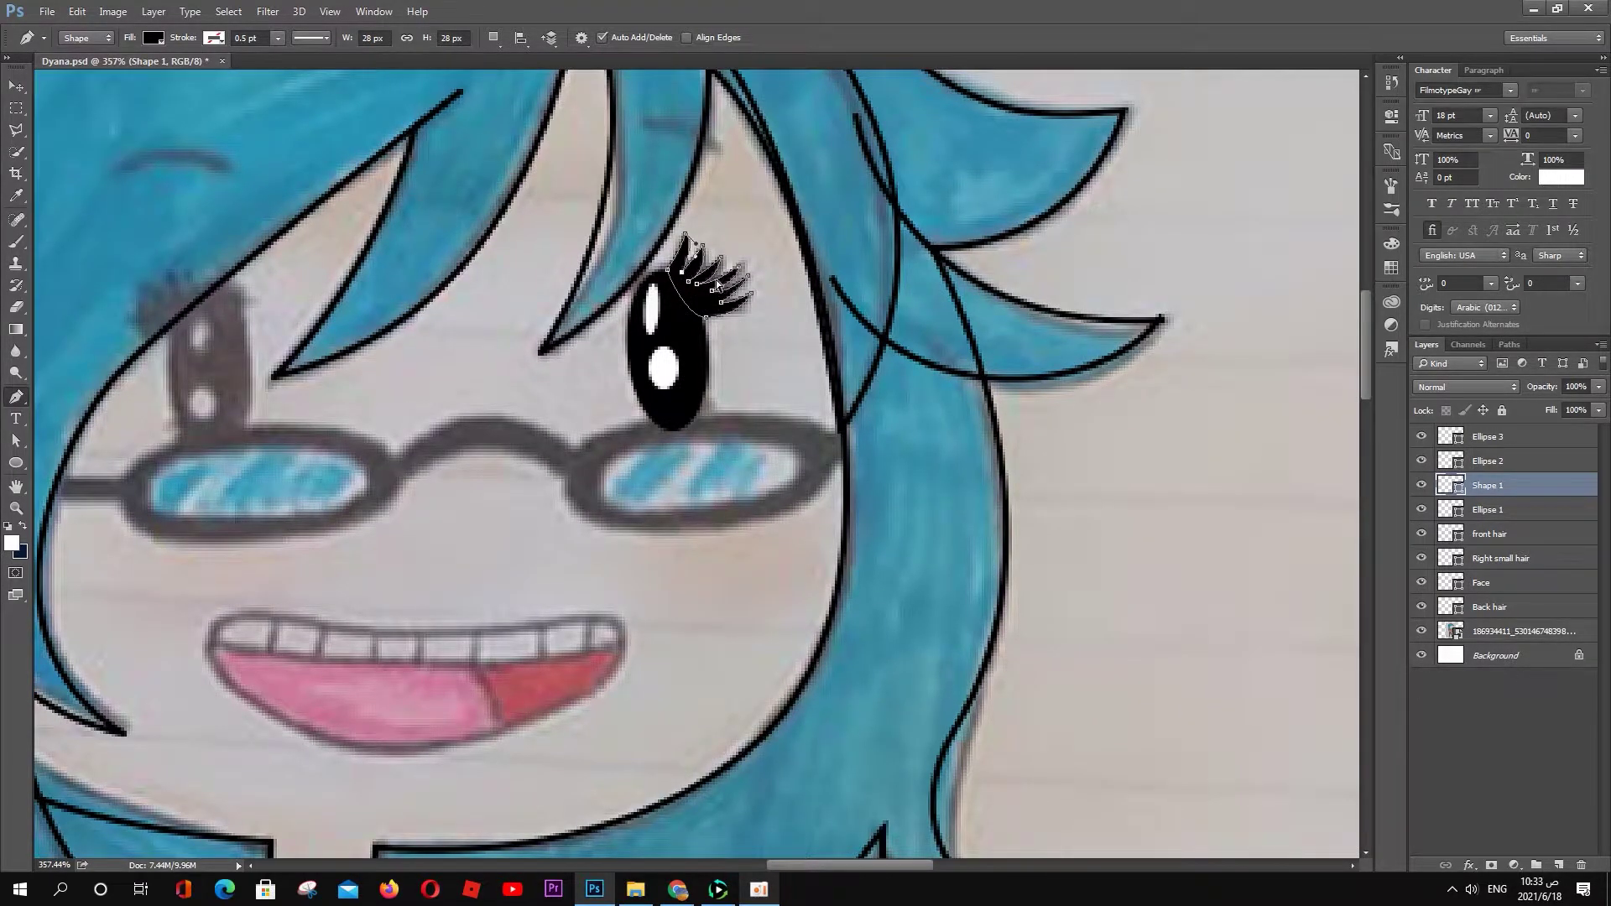
{"action": "scroll", "coordinate": [717, 279], "scroll_direction": "down", "scroll_amount": 3}
Step: Group the four eye layers and name the group Eye
{"action": "key", "text": "v"}
{"action": "left_click", "coordinate": [1488, 510]}
{"action": "left_click", "coordinate": [1489, 436], "text": "shift"}
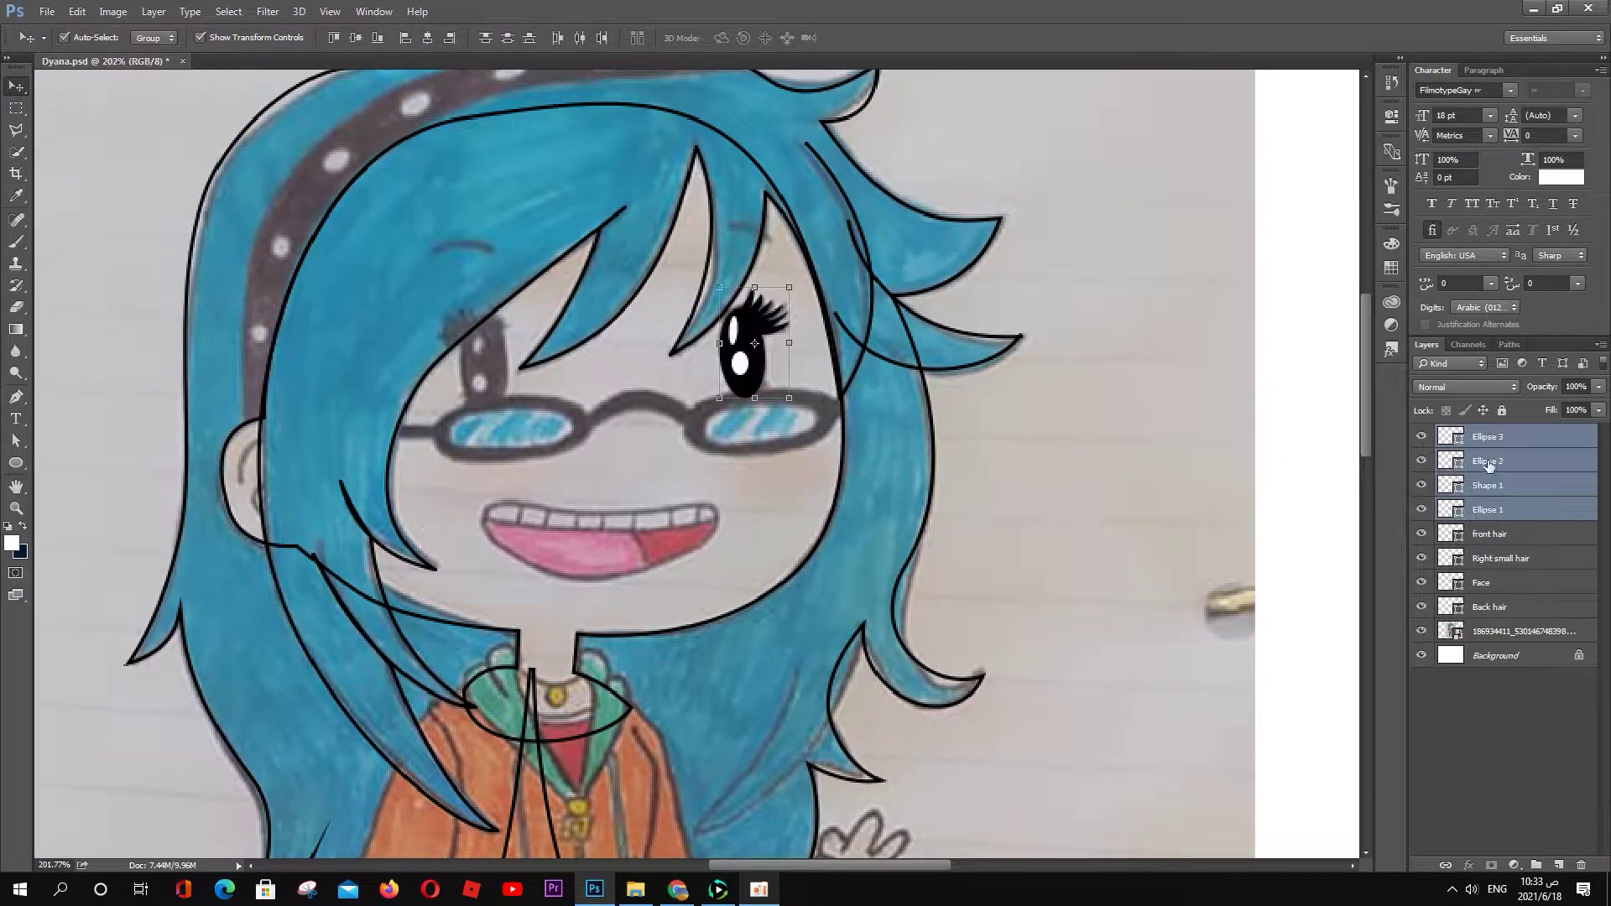
{"action": "key", "text": "ctrl+g"}
{"action": "double_click", "coordinate": [1479, 434]}
{"action": "type", "text": "Eye"}
{"action": "key", "text": "Return"}
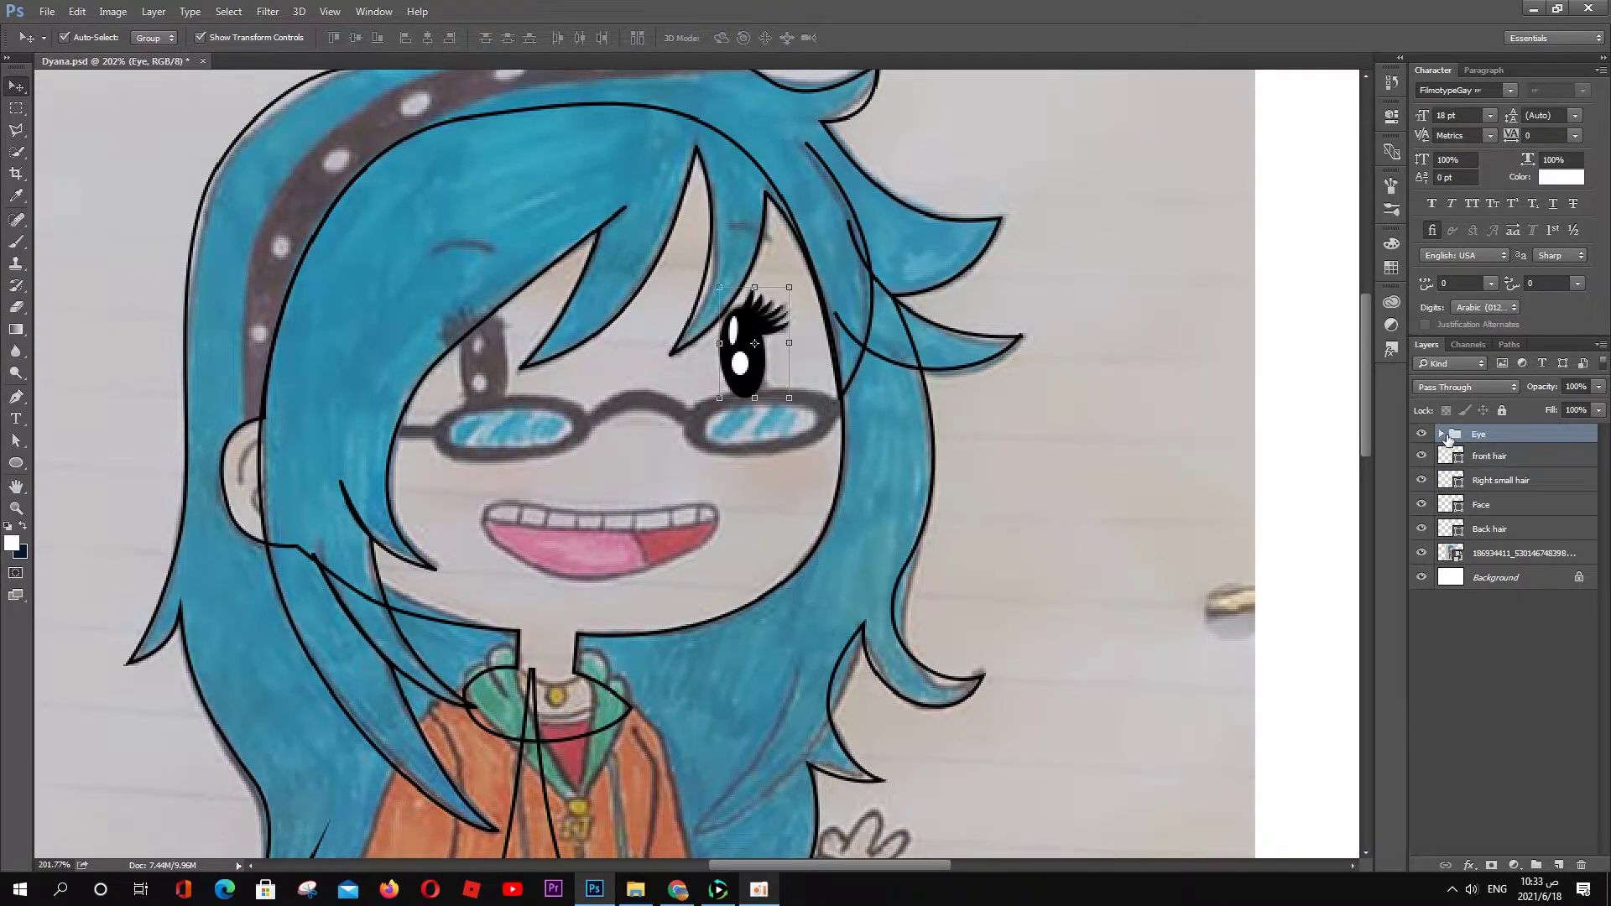
Step: Duplicate the Eye group onto the left eye, mirrored horizontally
{"action": "left_click_drag", "start_coordinate": [1447, 438], "coordinate": [1558, 864]}
{"action": "mouse_move", "coordinate": [756, 352]}
{"action": "left_mouse_down"}
{"action": "mouse_move", "coordinate": [463, 343]}
{"action": "mouse_move", "coordinate": [474, 357]}
{"action": "left_mouse_up"}
{"action": "key", "text": "Return"}
Step: Rotate the left eye's upper highlight 180 degrees
{"action": "left_click", "coordinate": [1441, 434]}
{"action": "left_click", "coordinate": [1498, 455]}
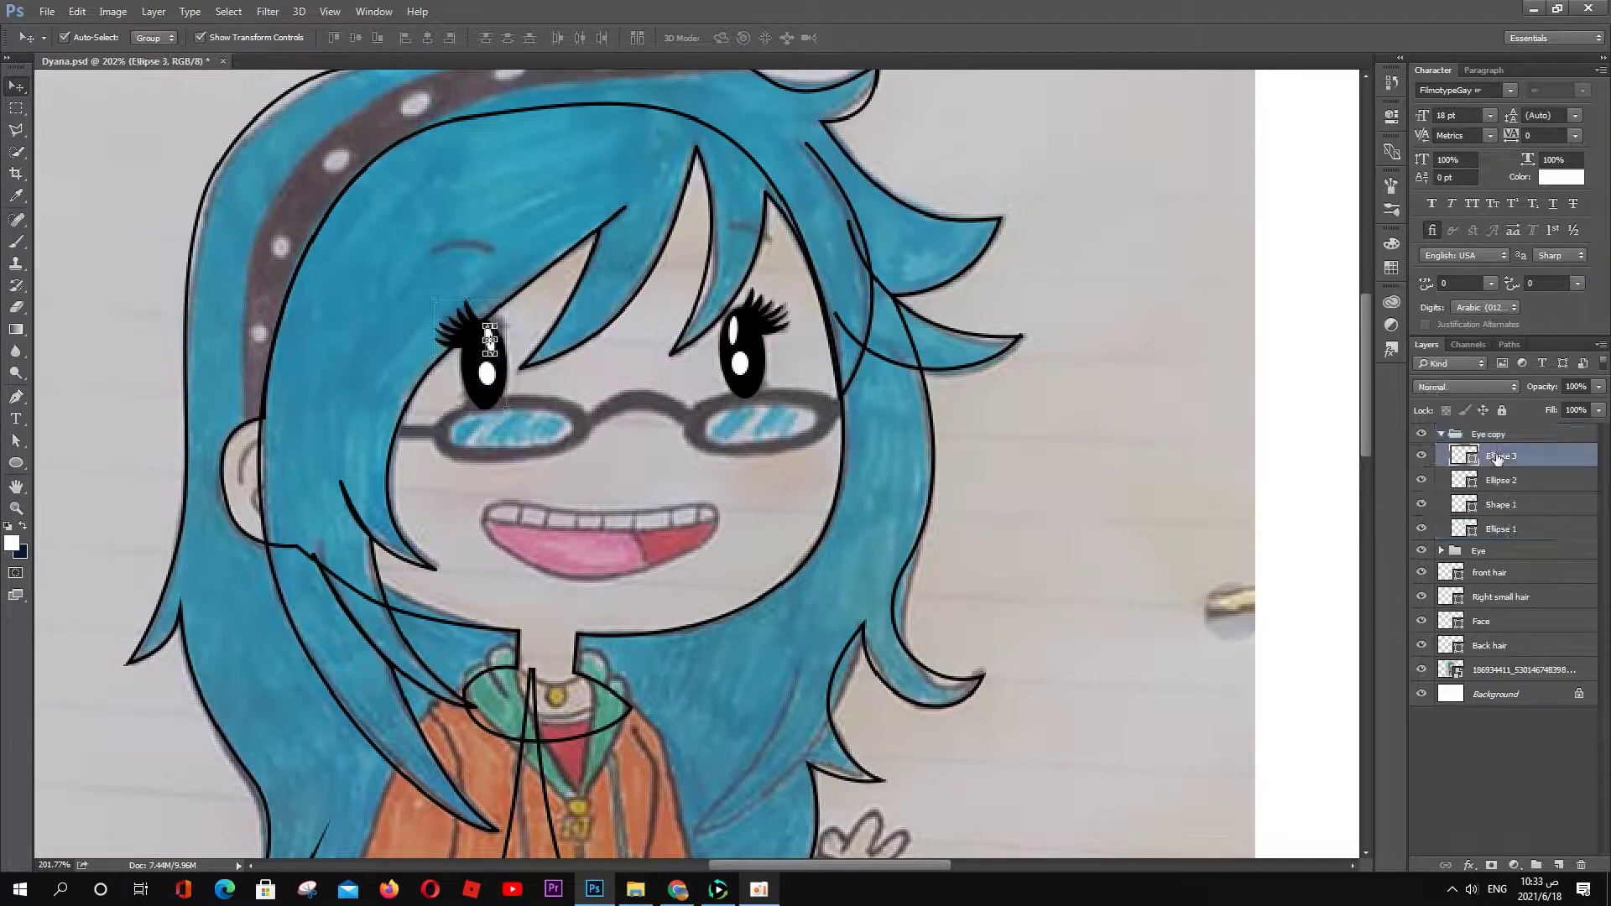
{"action": "key", "text": "a"}
{"action": "left_click", "coordinate": [484, 375]}
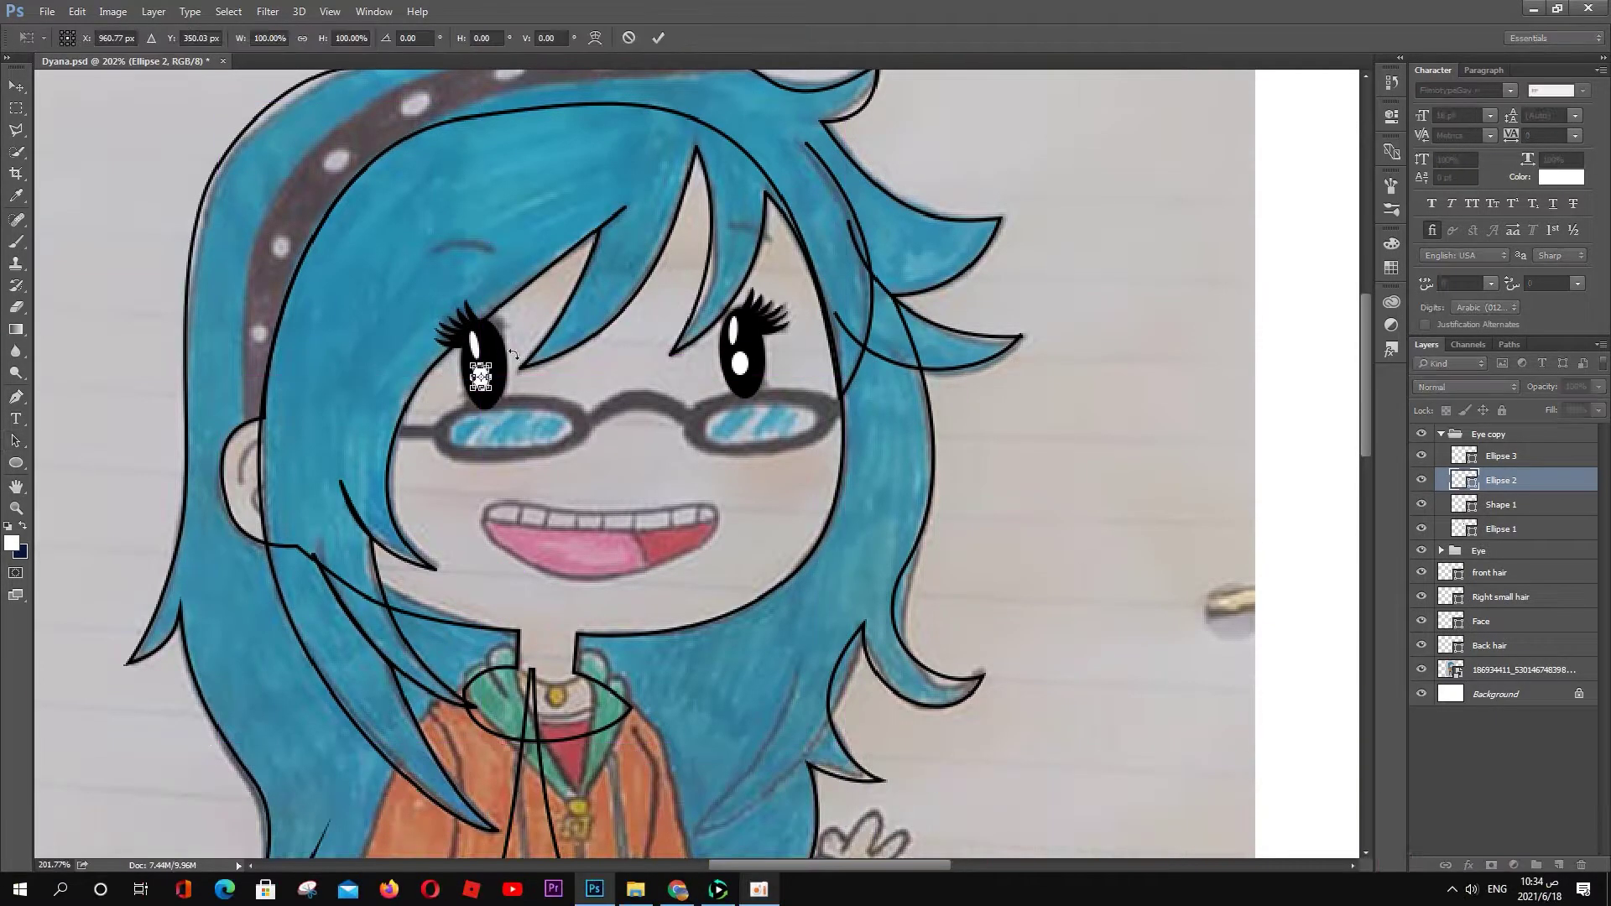
{"action": "left_click", "coordinate": [480, 348]}
{"action": "right_click", "coordinate": [480, 348]}
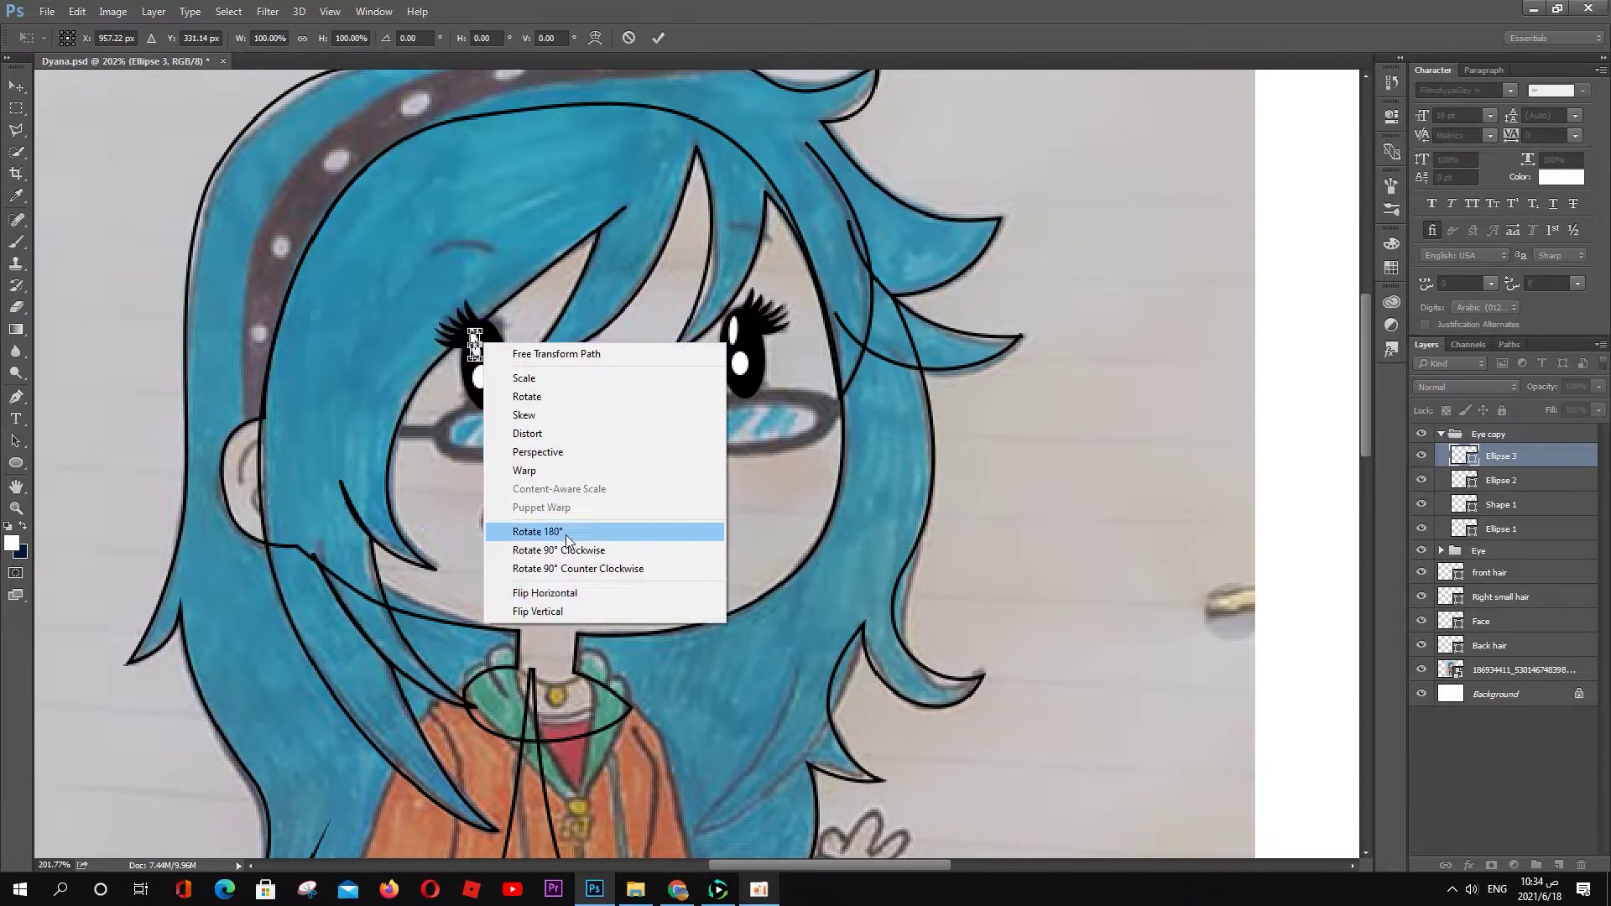
{"action": "left_click", "coordinate": [566, 536]}
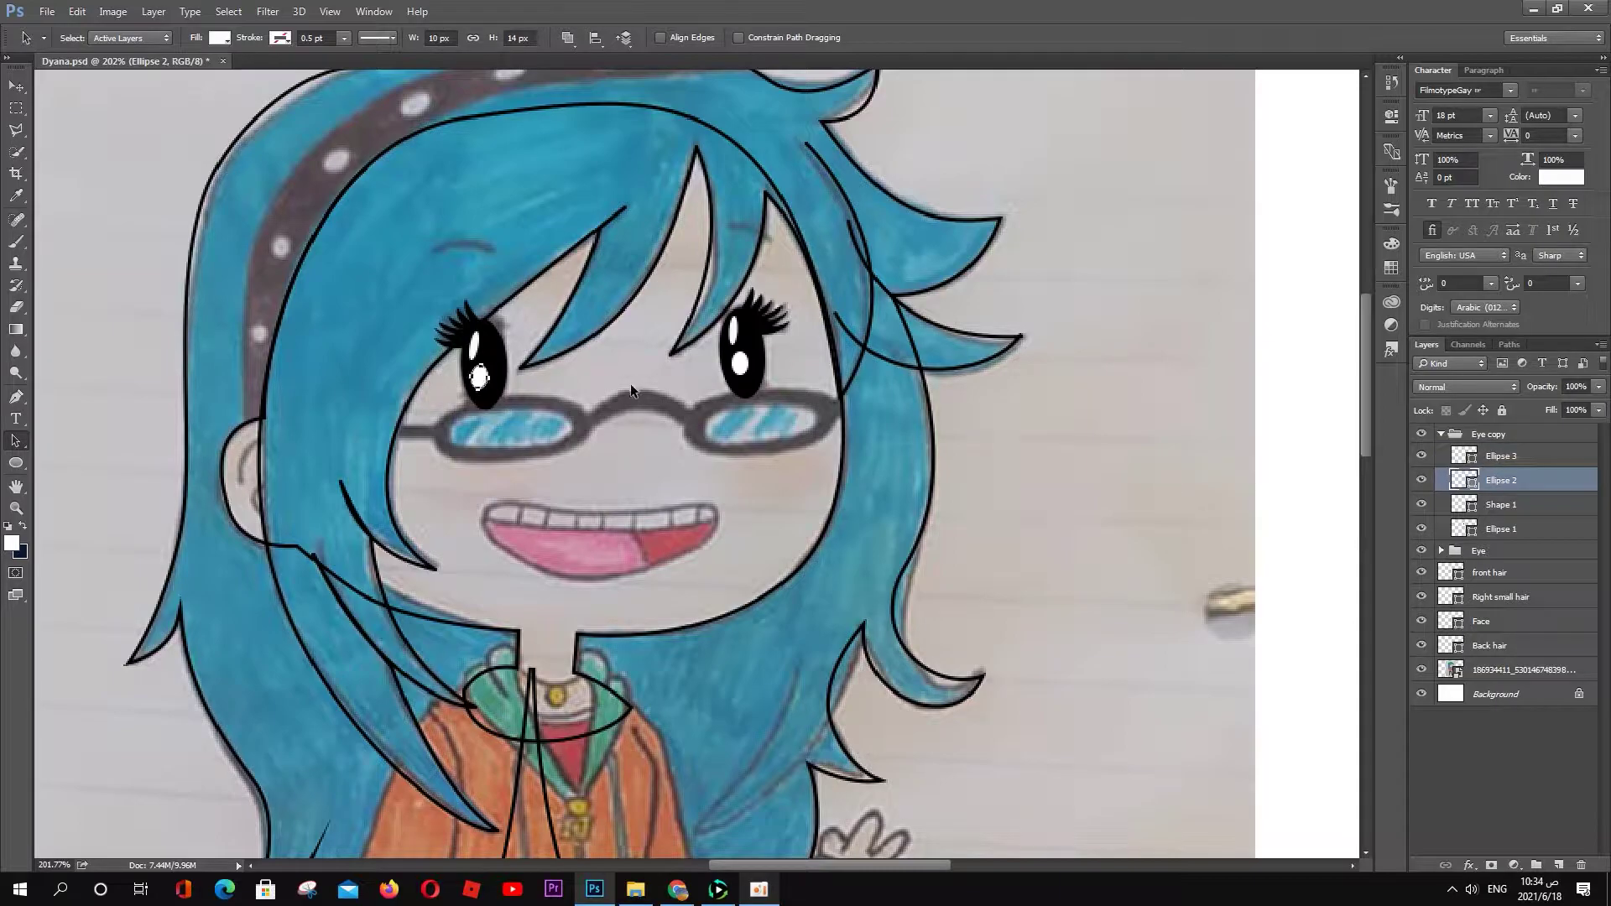
Step: Pen-draw the right eyebrow as a solid black shape with no stroke
{"action": "key", "text": "p"}
{"action": "left_click", "coordinate": [730, 238]}
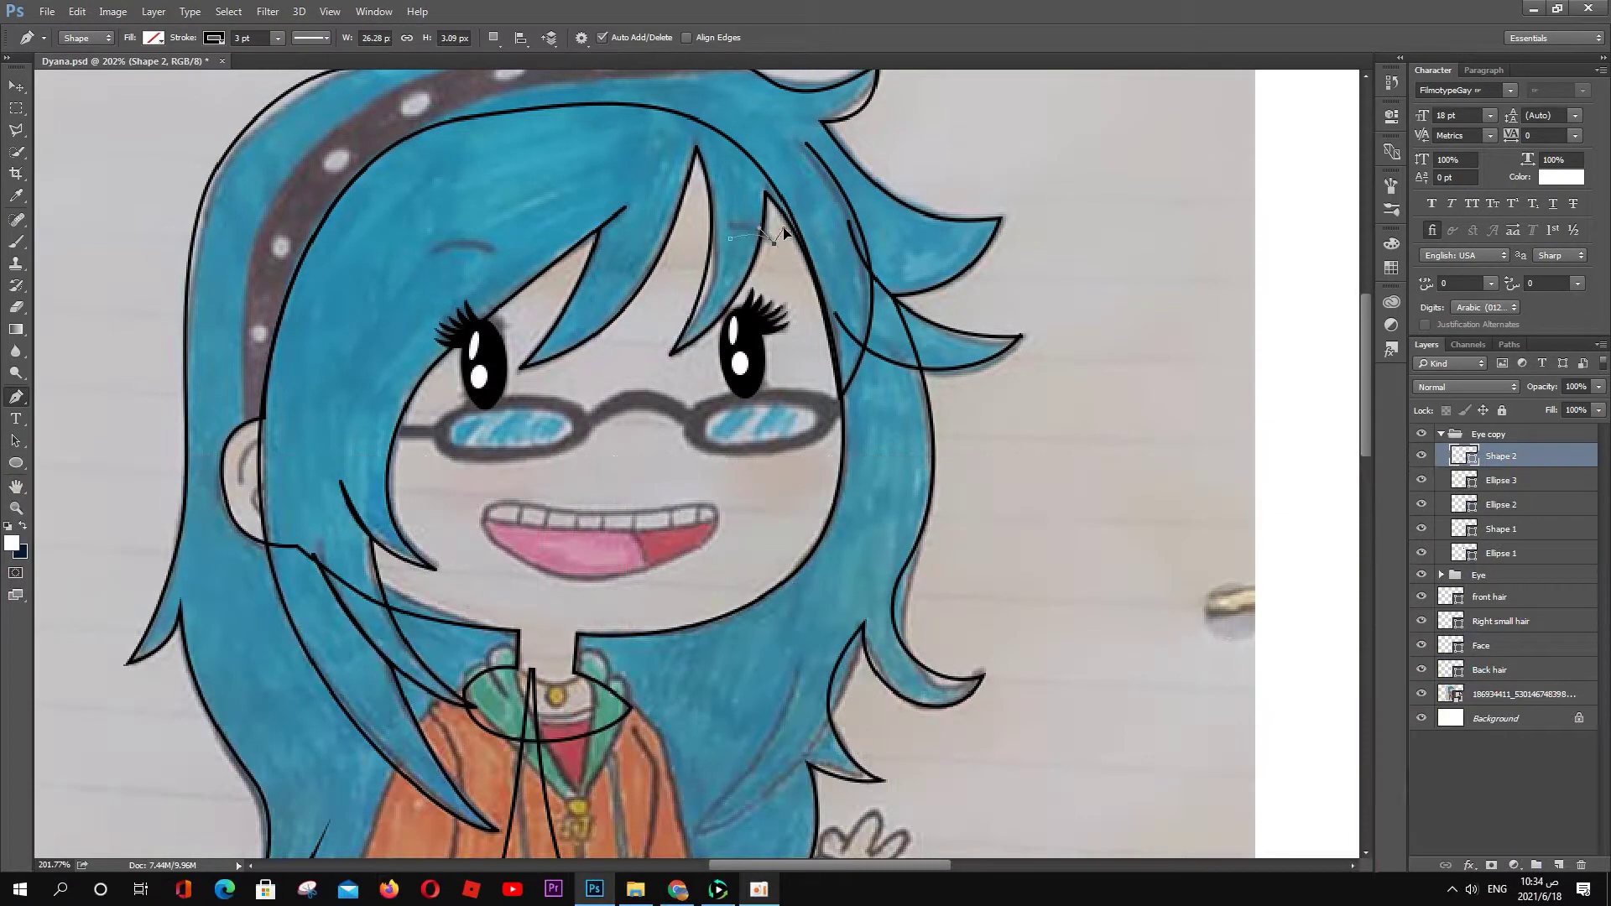
{"action": "left_click_drag", "start_coordinate": [730, 239], "coordinate": [713, 235]}
{"action": "left_click", "coordinate": [214, 37]}
{"action": "left_click", "coordinate": [142, 70]}
{"action": "left_click", "coordinate": [152, 37]}
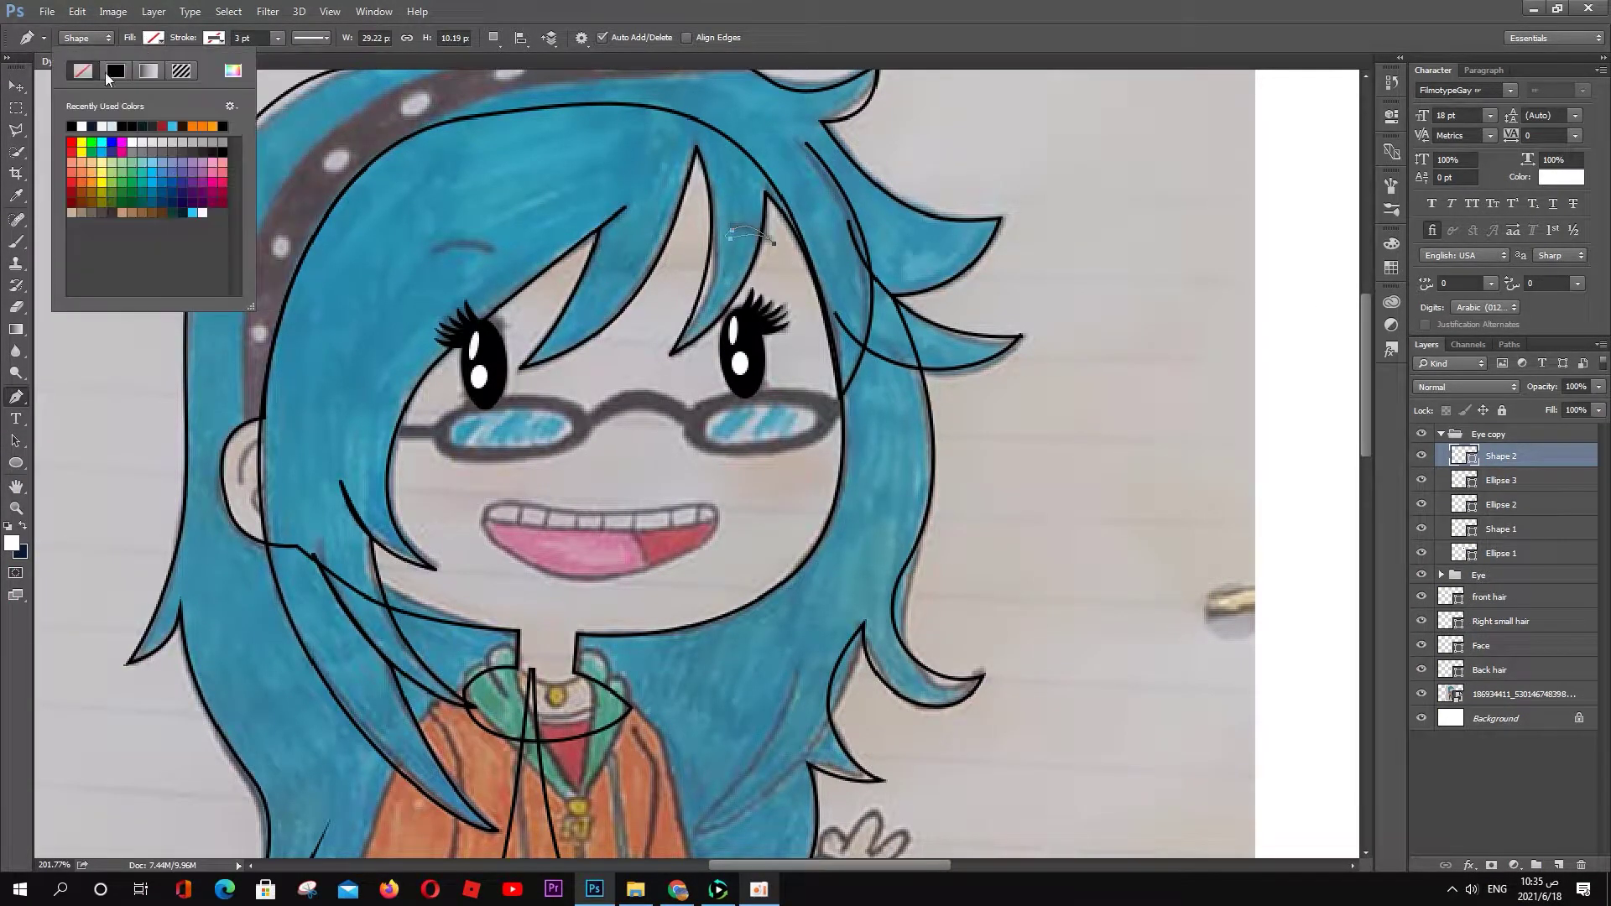
{"action": "left_click", "coordinate": [115, 71]}
Step: Rename the eye groups RightEye and LeftEye and move the eyebrow layer above both
{"action": "key", "text": "v"}
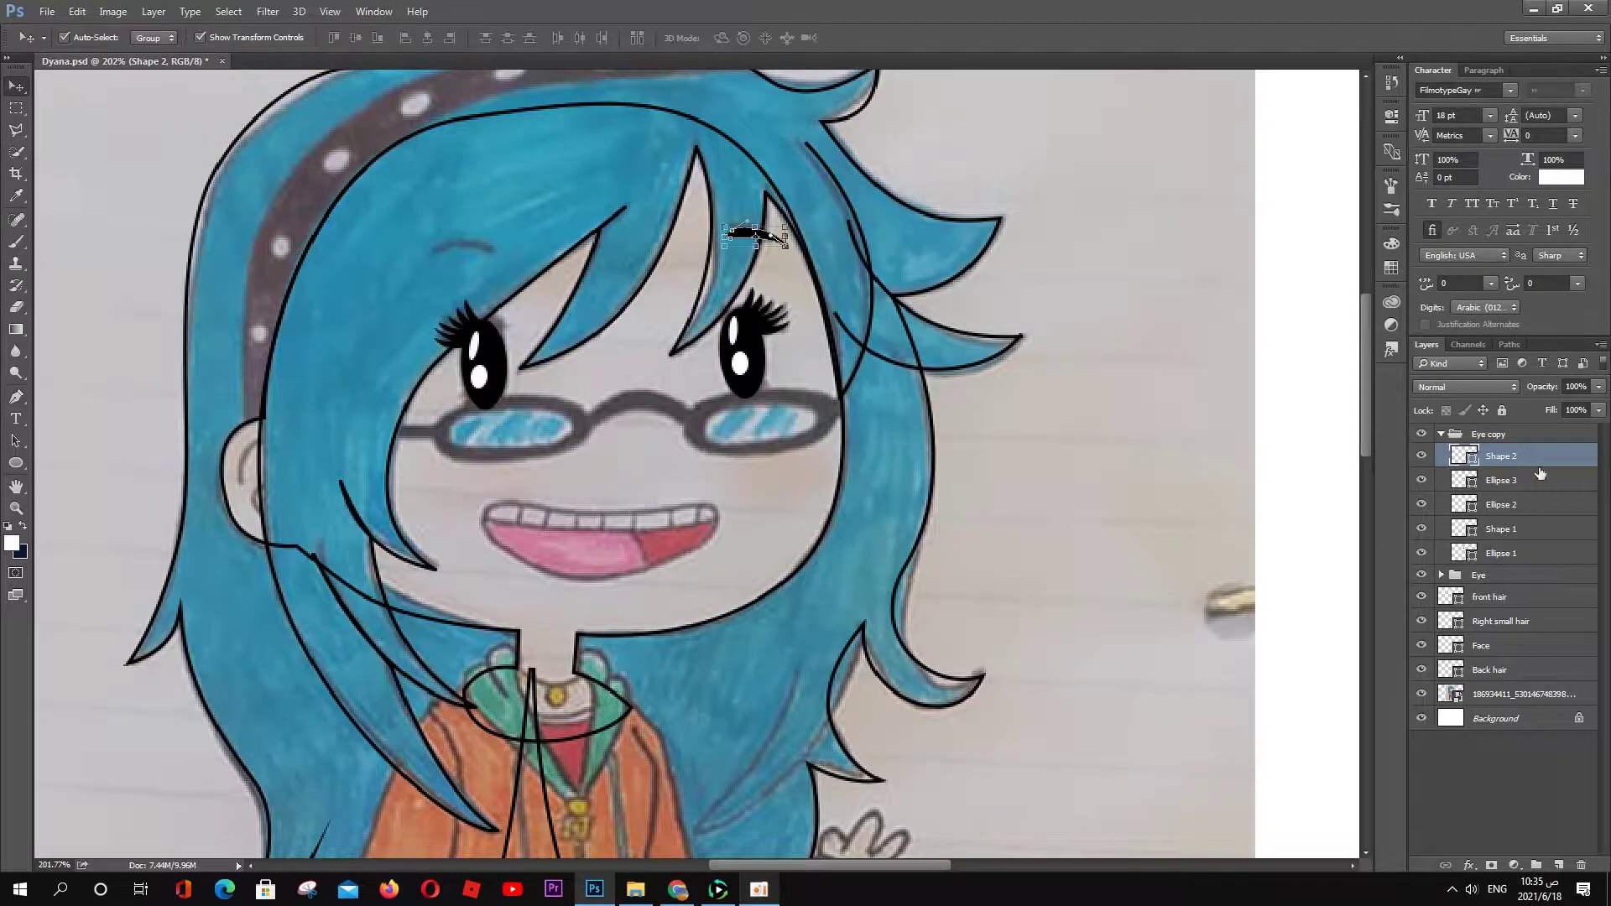
{"action": "left_click_drag", "start_coordinate": [1502, 456], "coordinate": [1489, 588]}
{"action": "left_click", "coordinate": [1441, 434]}
{"action": "double_click", "coordinate": [1478, 453]}
{"action": "type", "text": "Right"}
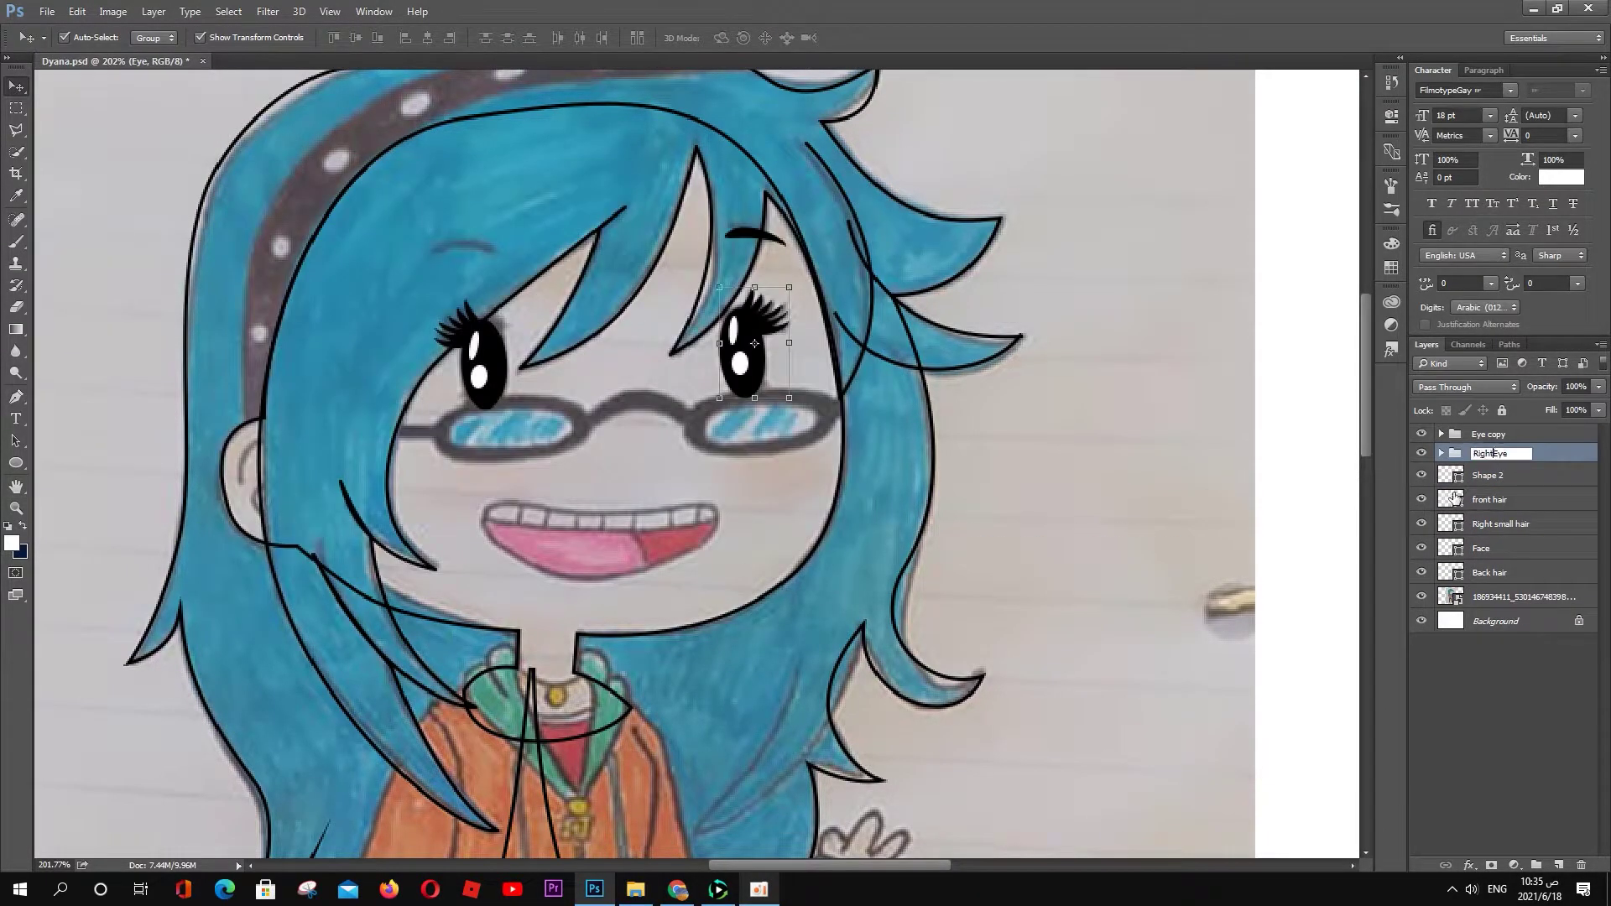
{"action": "double_click", "coordinate": [1503, 434]}
{"action": "type", "text": "LeftEye"}
{"action": "key", "text": "Return"}
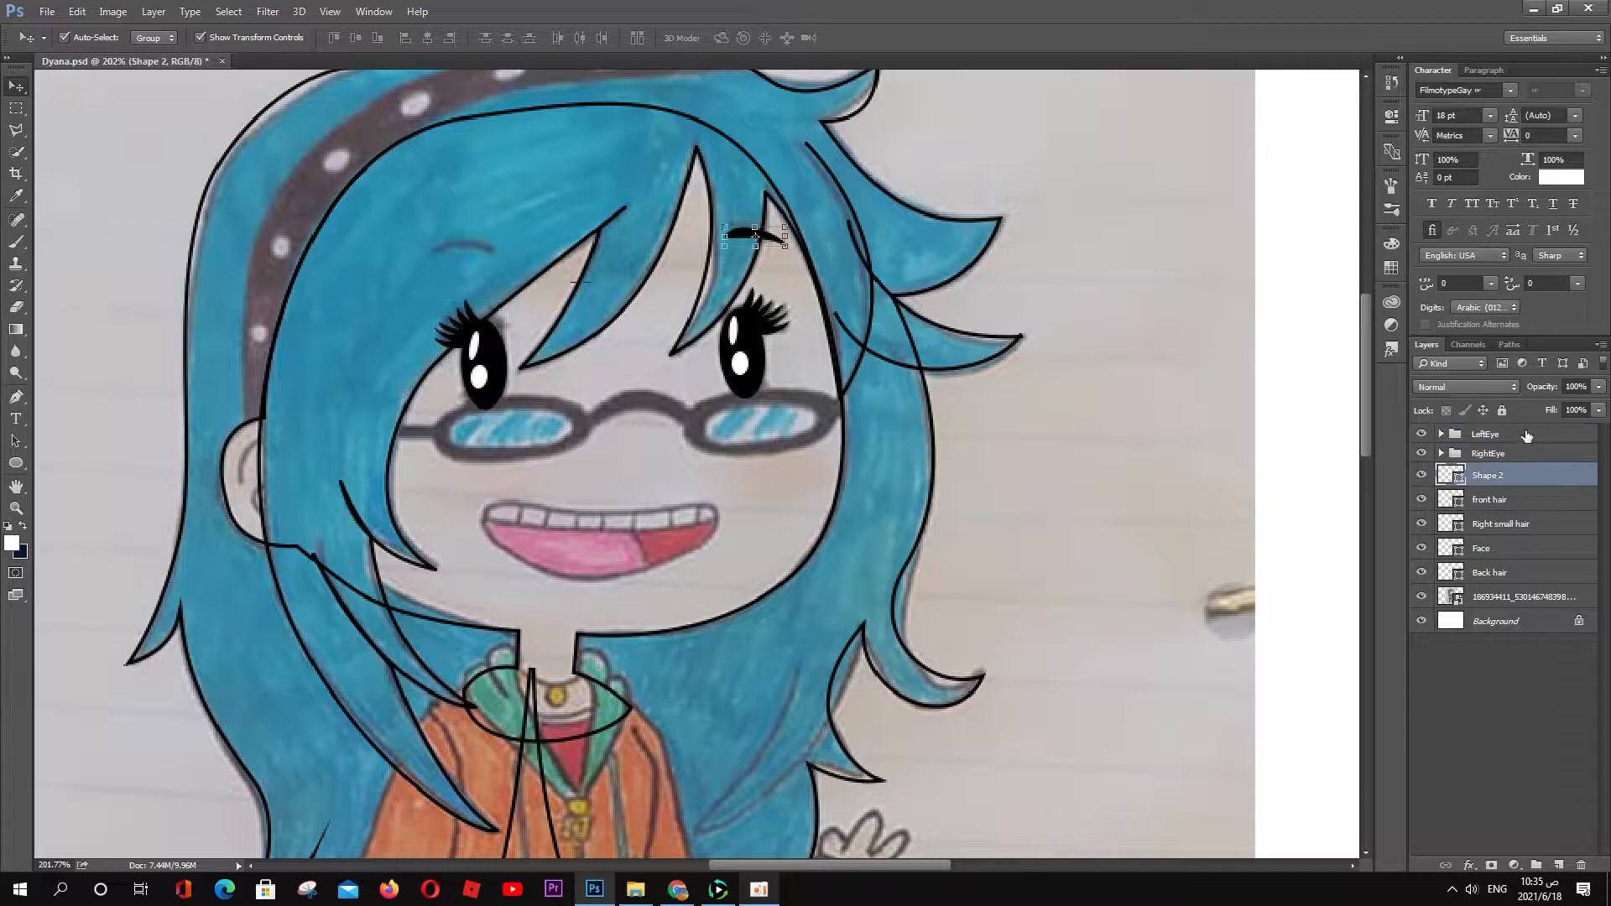
{"action": "left_click_drag", "start_coordinate": [1486, 475], "coordinate": [1538, 442]}
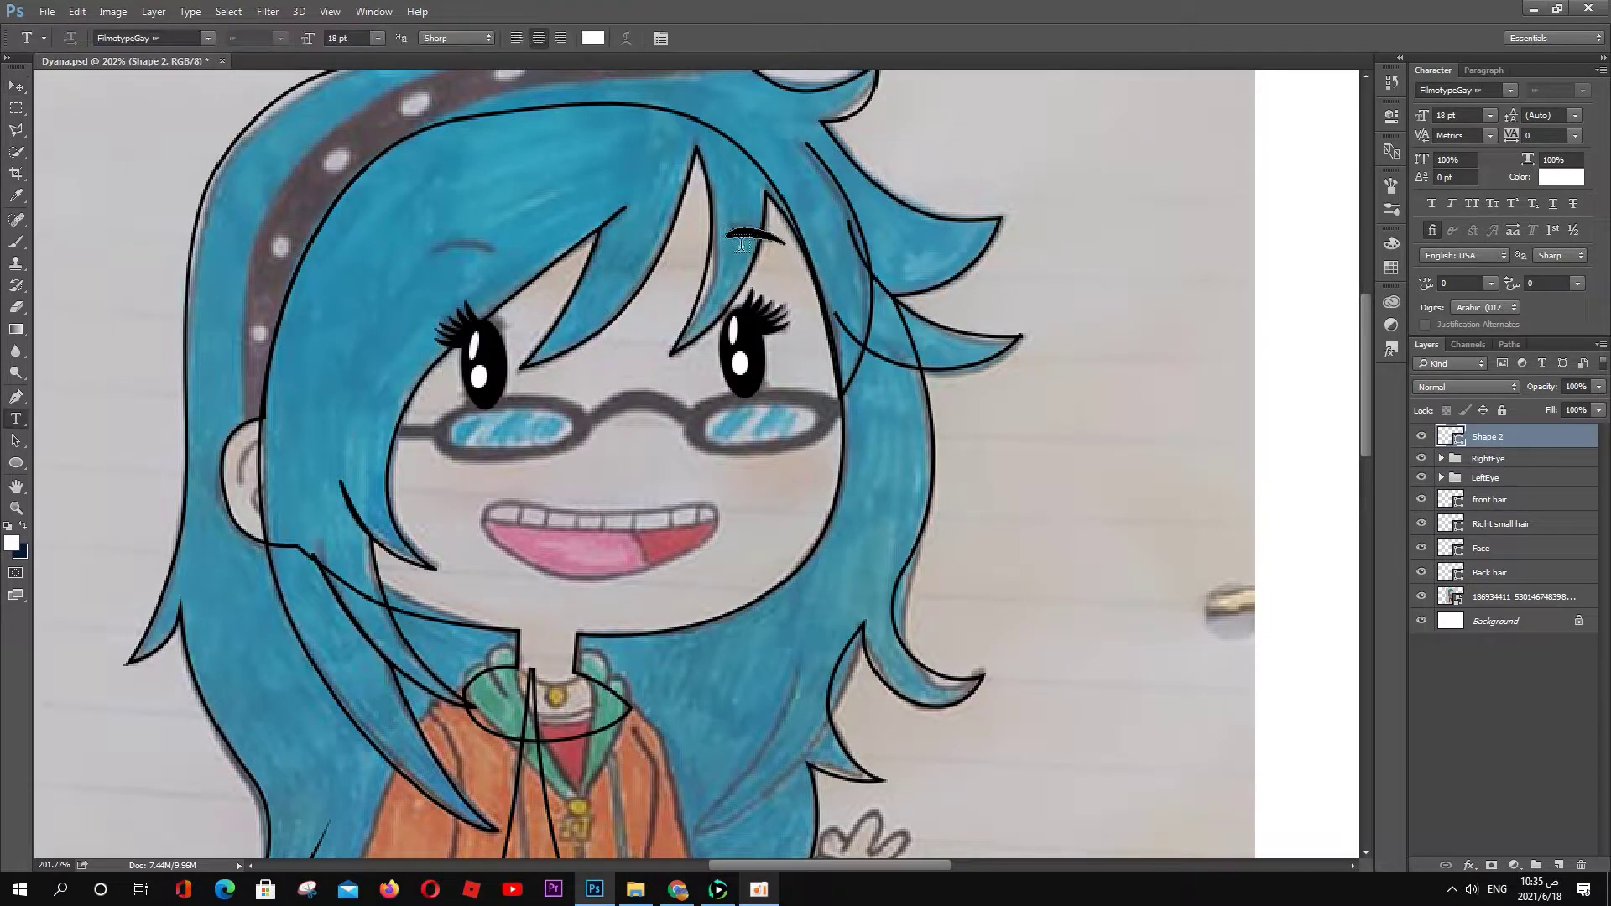
Step: Alt-drag a copy of the eyebrow over the left eye and flip it horizontally
{"action": "left_click_drag", "start_coordinate": [751, 236], "coordinate": [466, 244]}
{"action": "key", "text": "ctrl+t"}
{"action": "right_click", "coordinate": [504, 242]}
{"action": "left_click", "coordinate": [554, 504]}
{"action": "key", "text": "Return"}
Step: Pen-trace the glasses frame across both lenses and the bridge
{"action": "key", "text": "p"}
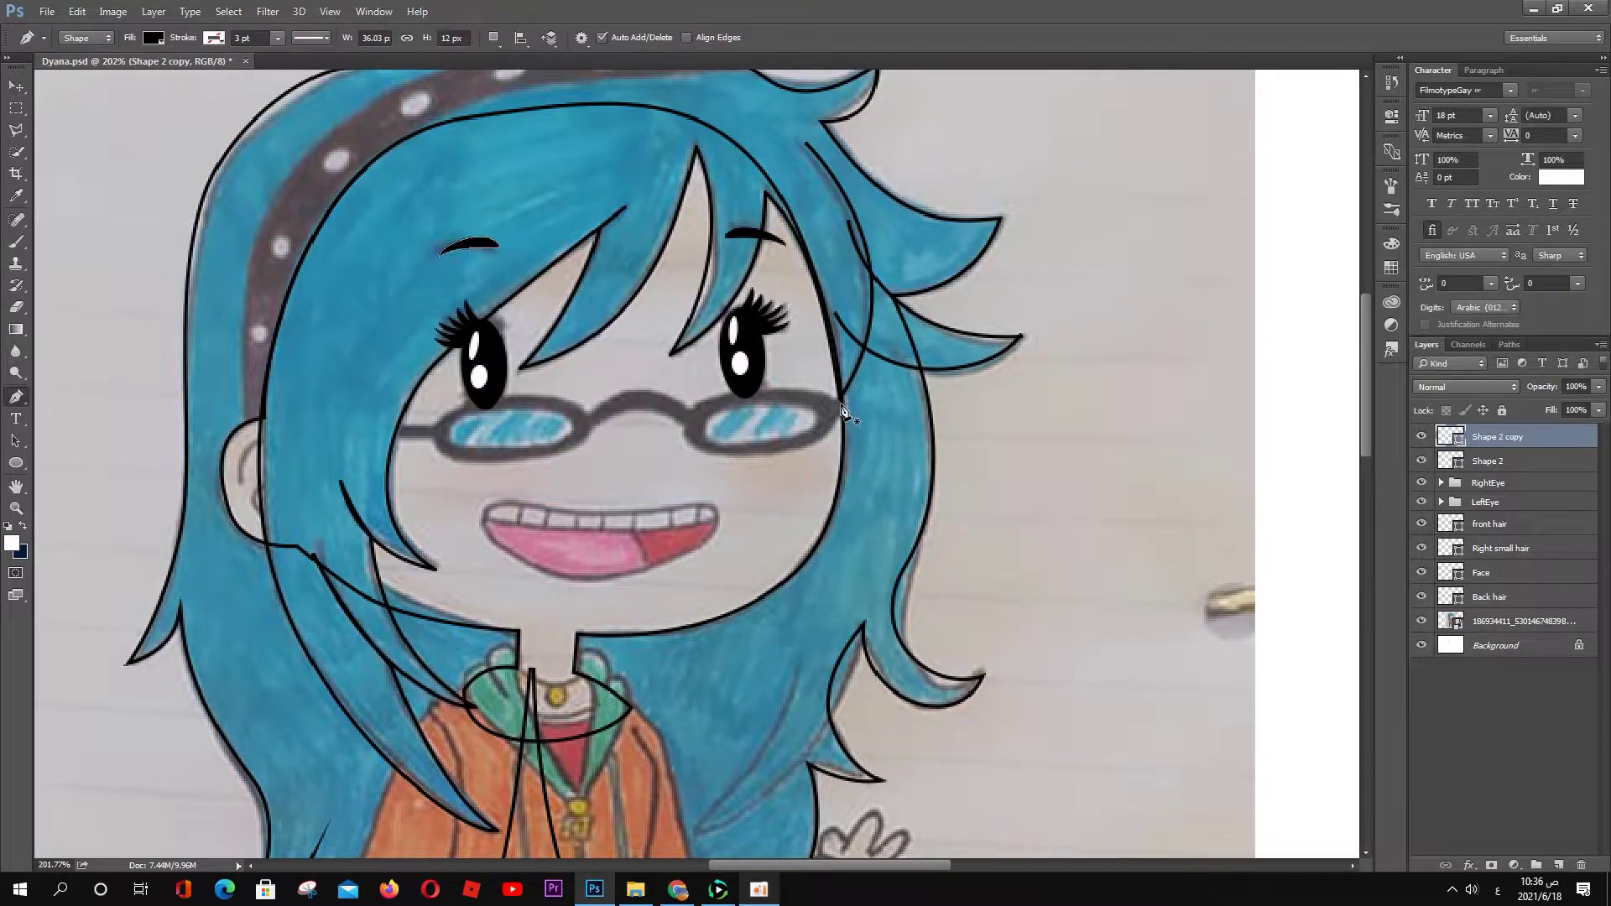
{"action": "left_click", "coordinate": [837, 400]}
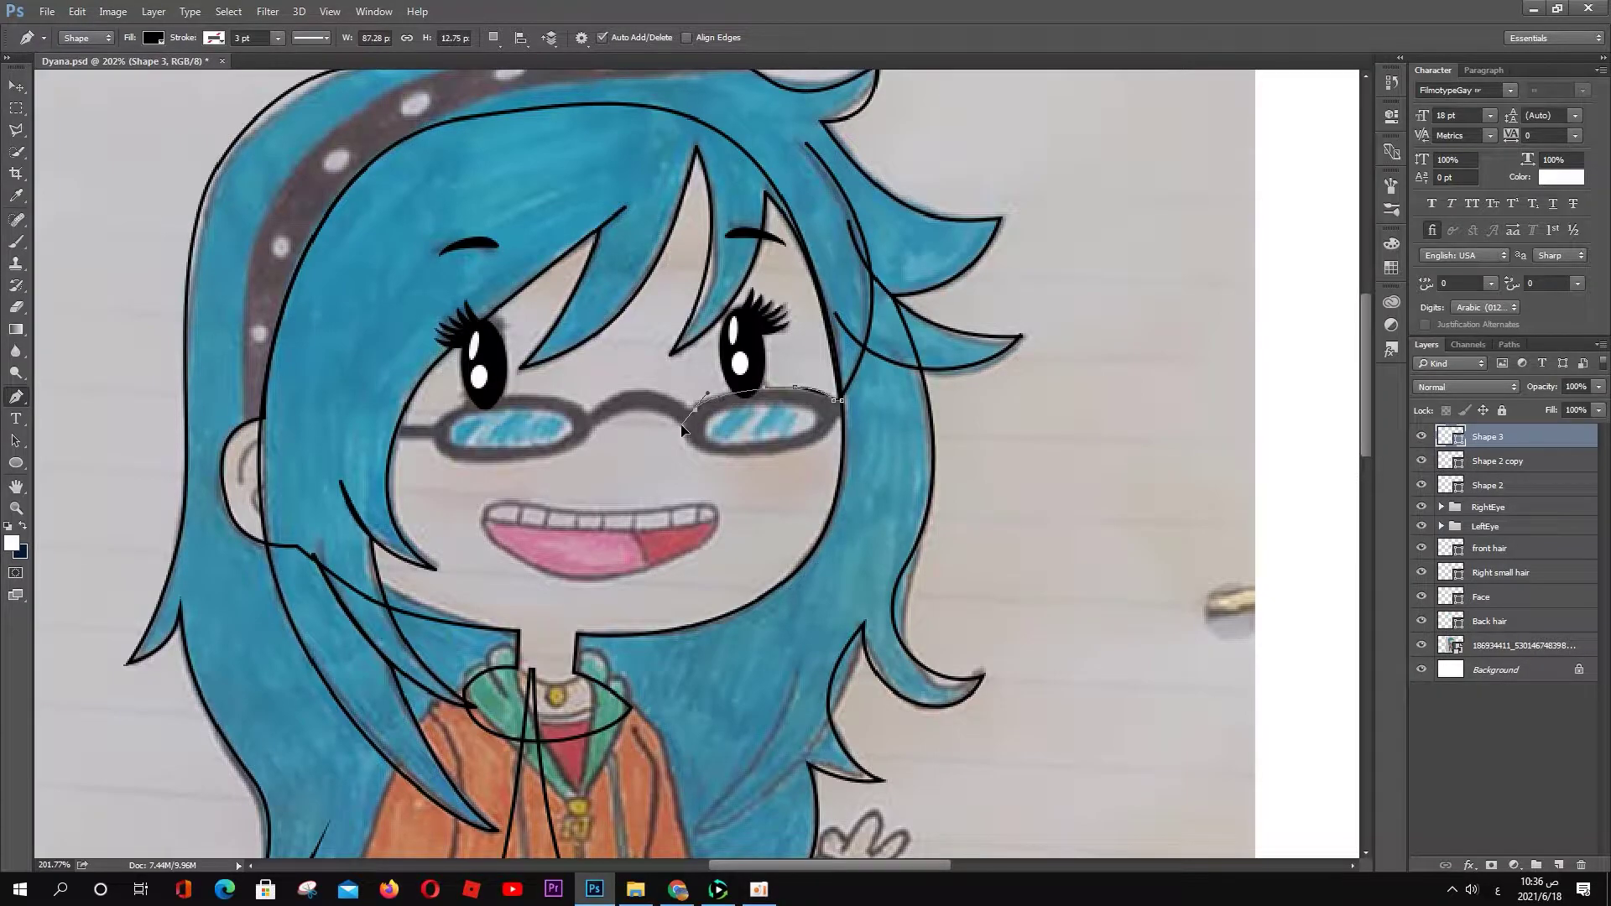
{"action": "left_click_drag", "start_coordinate": [682, 430], "coordinate": [579, 429]}
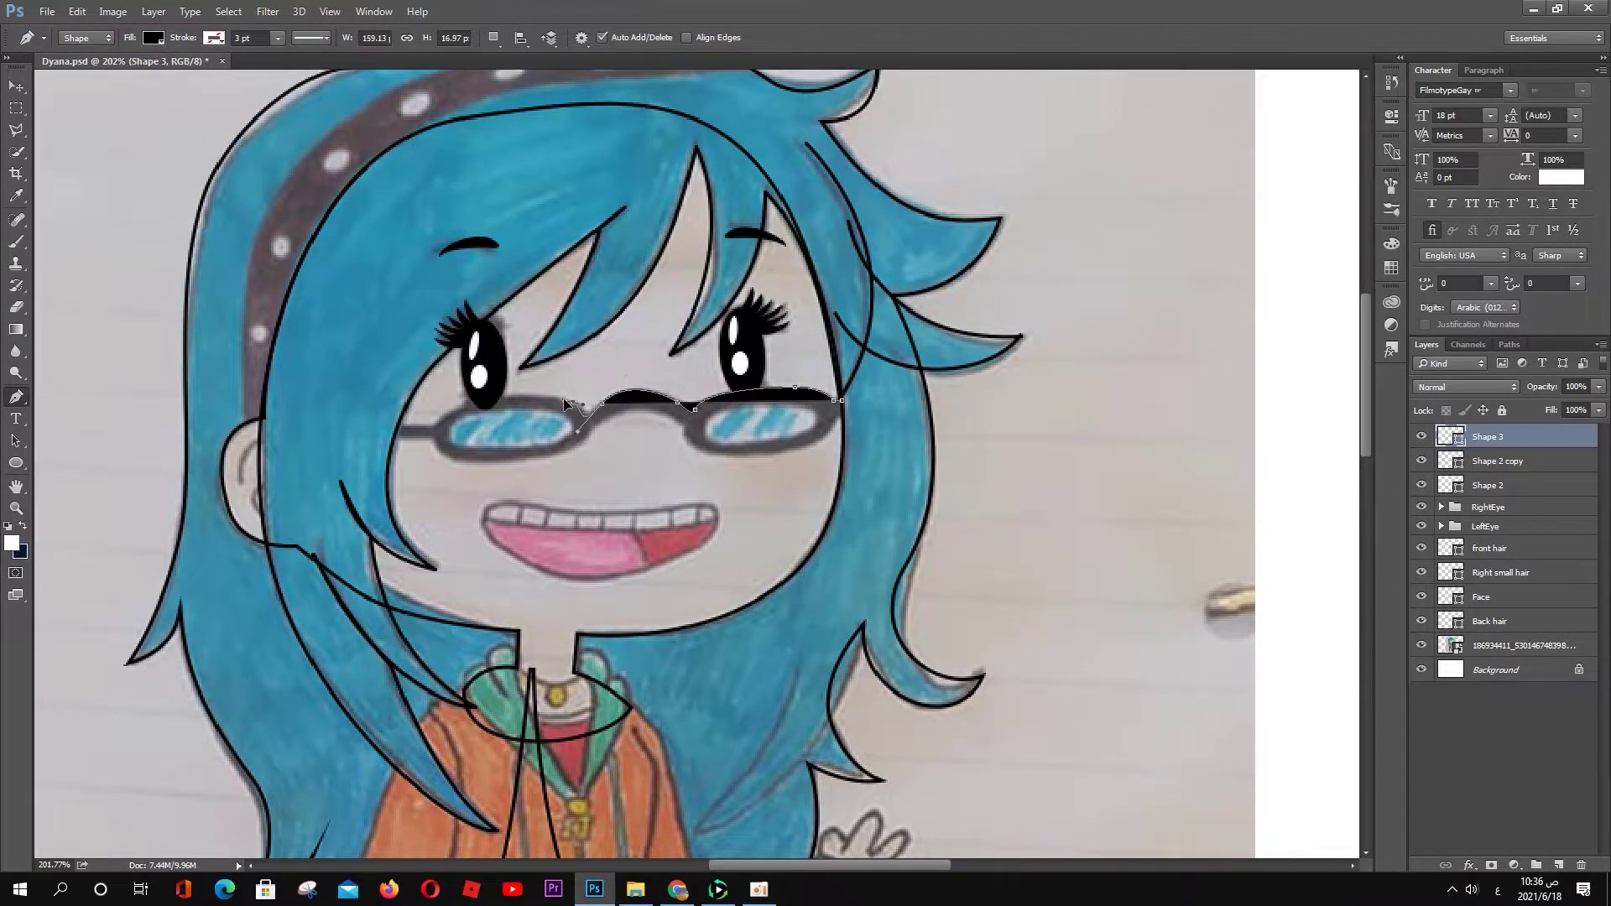
{"action": "left_click_drag", "start_coordinate": [446, 412], "coordinate": [425, 453]}
{"action": "key", "text": "shift+0"}
{"action": "key", "text": "shift+0"}
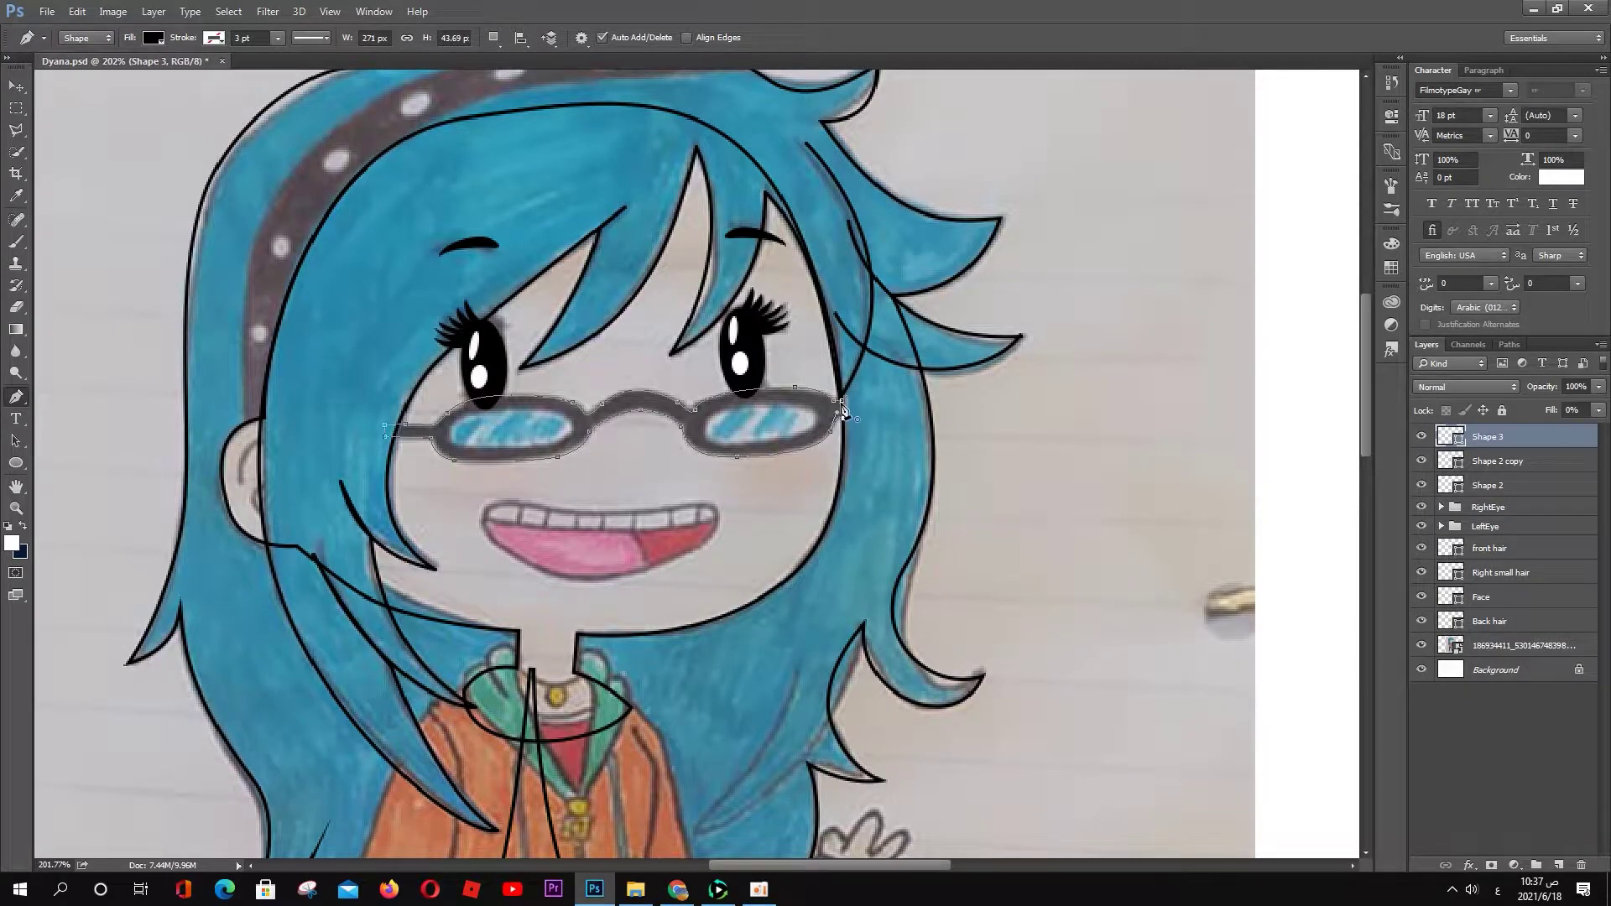
Step: Add lens outlines to the glasses path and resize the left lens with Free Transform
{"action": "key", "text": "shift"}
{"action": "left_click", "coordinate": [764, 407]}
{"action": "left_click_drag", "start_coordinate": [707, 424], "coordinate": [708, 442]}
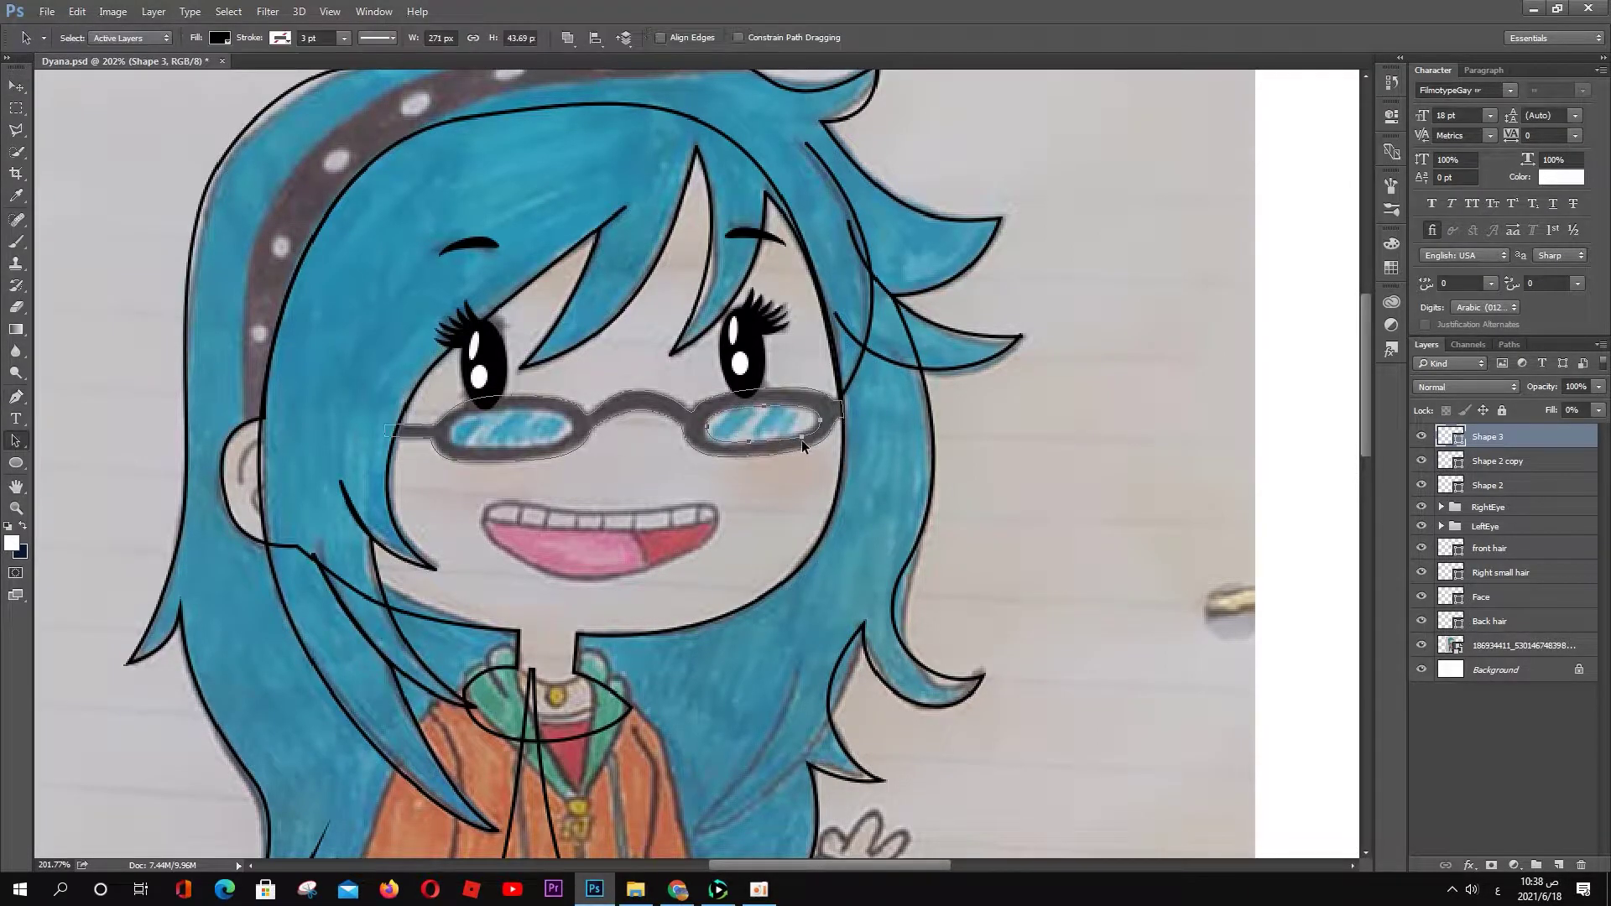
{"action": "key", "text": "alt+shift"}
{"action": "key", "text": "ctrl+t"}
{"action": "left_click_drag", "start_coordinate": [452, 425], "coordinate": [443, 428]}
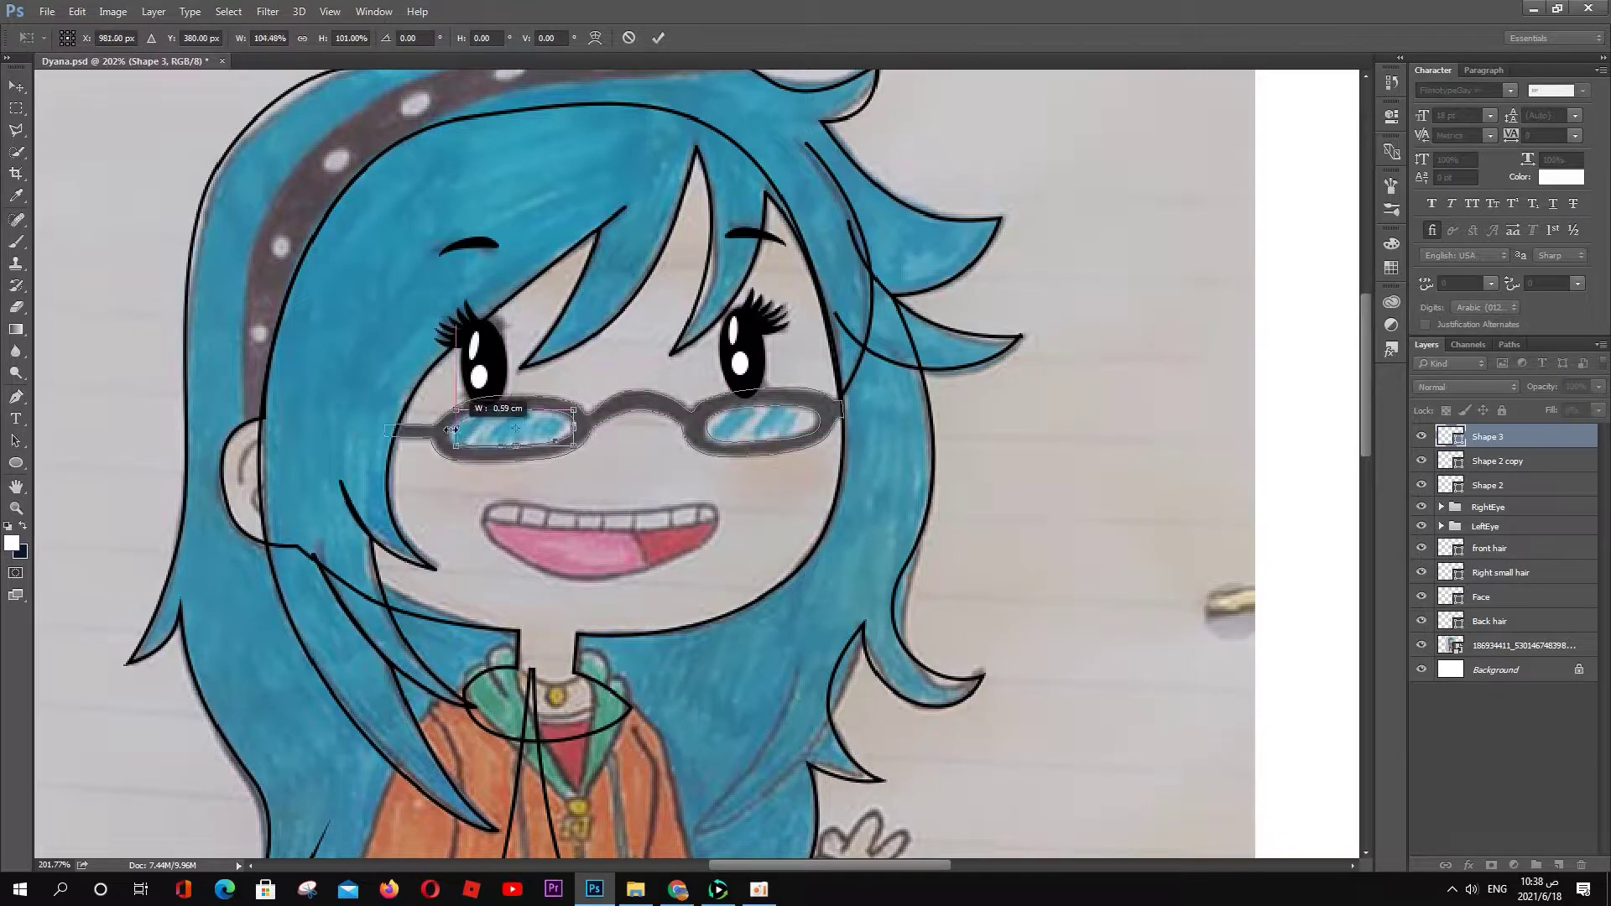
{"action": "key", "text": "Return"}
Step: Apply Subtract Front Shape so the lens openings are cut out of the black frame
{"action": "left_click", "coordinate": [567, 38]}
{"action": "left_click", "coordinate": [594, 92]}
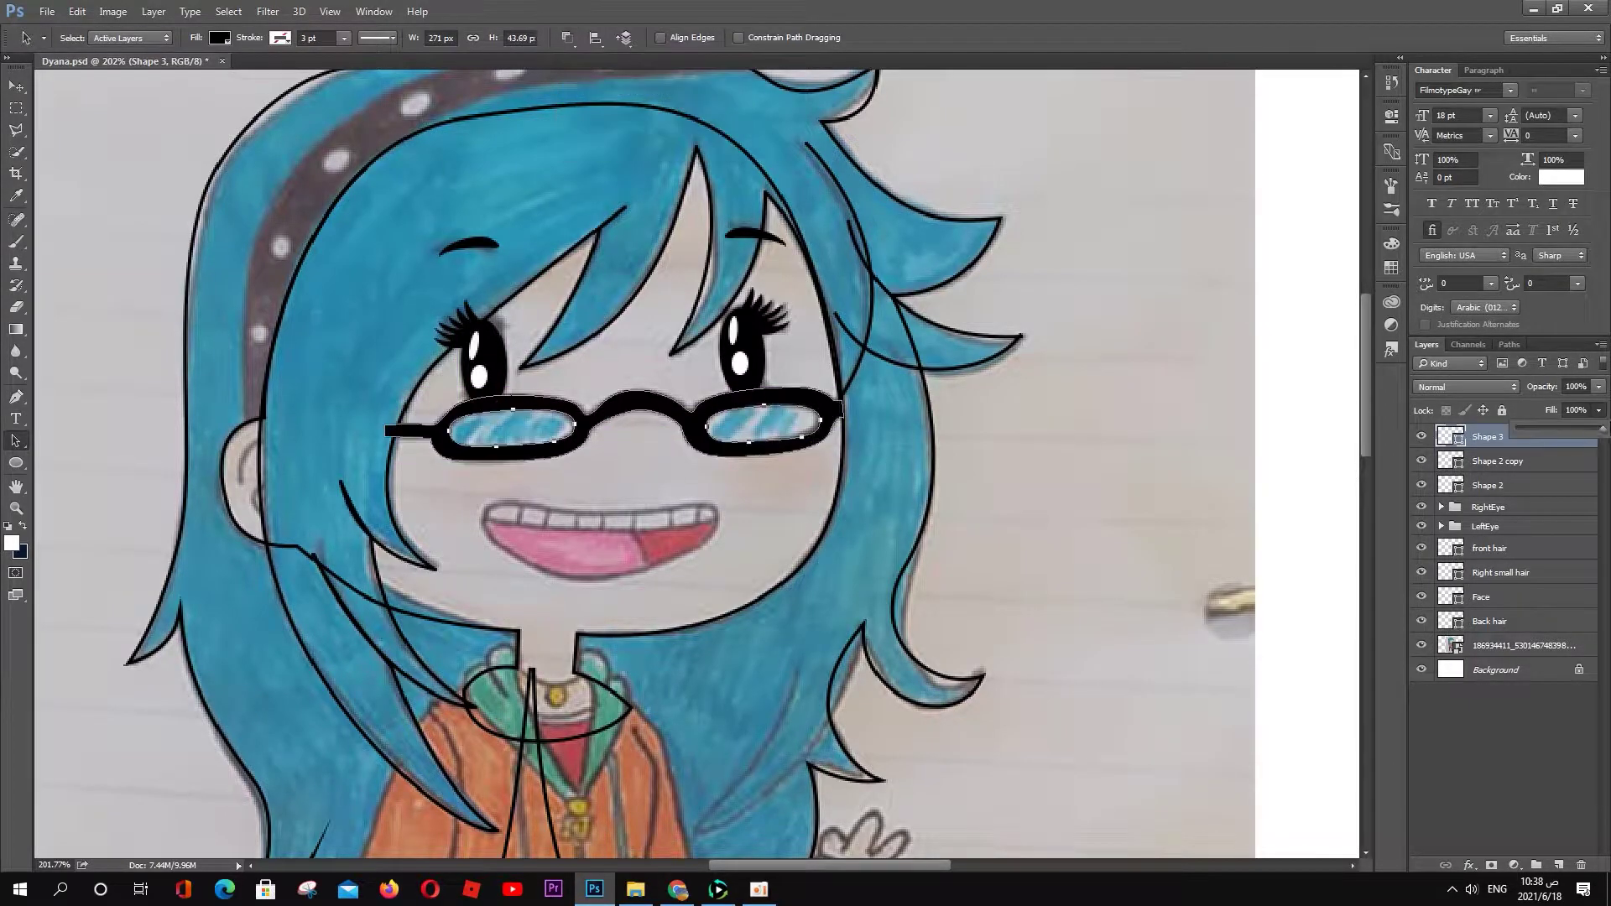
{"action": "left_click", "coordinate": [1473, 749]}
Step: Pen-trace the closed mouth outline around the teeth and lower lip
{"action": "key", "text": "p"}
{"action": "left_click", "coordinate": [468, 509]}
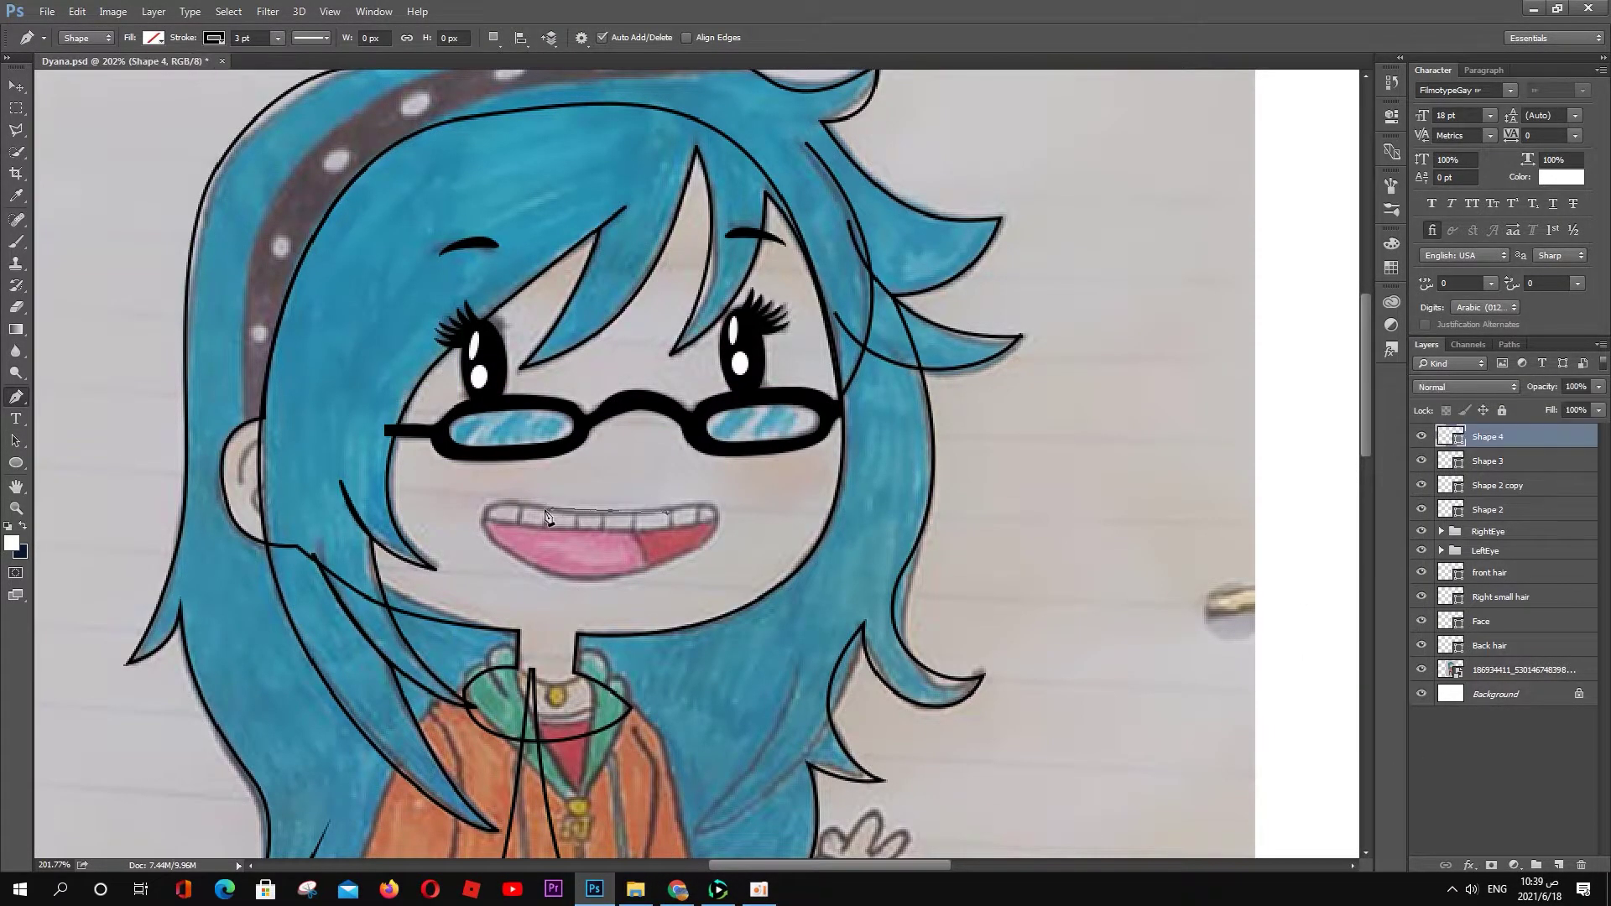
{"action": "left_click_drag", "start_coordinate": [519, 498], "coordinate": [611, 510]}
{"action": "mouse_move", "coordinate": [513, 559]}
{"action": "left_mouse_down"}
{"action": "mouse_move", "coordinate": [537, 576]}
{"action": "mouse_move", "coordinate": [663, 576]}
{"action": "left_mouse_up"}
{"action": "left_click_drag", "start_coordinate": [717, 524], "coordinate": [728, 503]}
{"action": "left_click", "coordinate": [482, 516]}
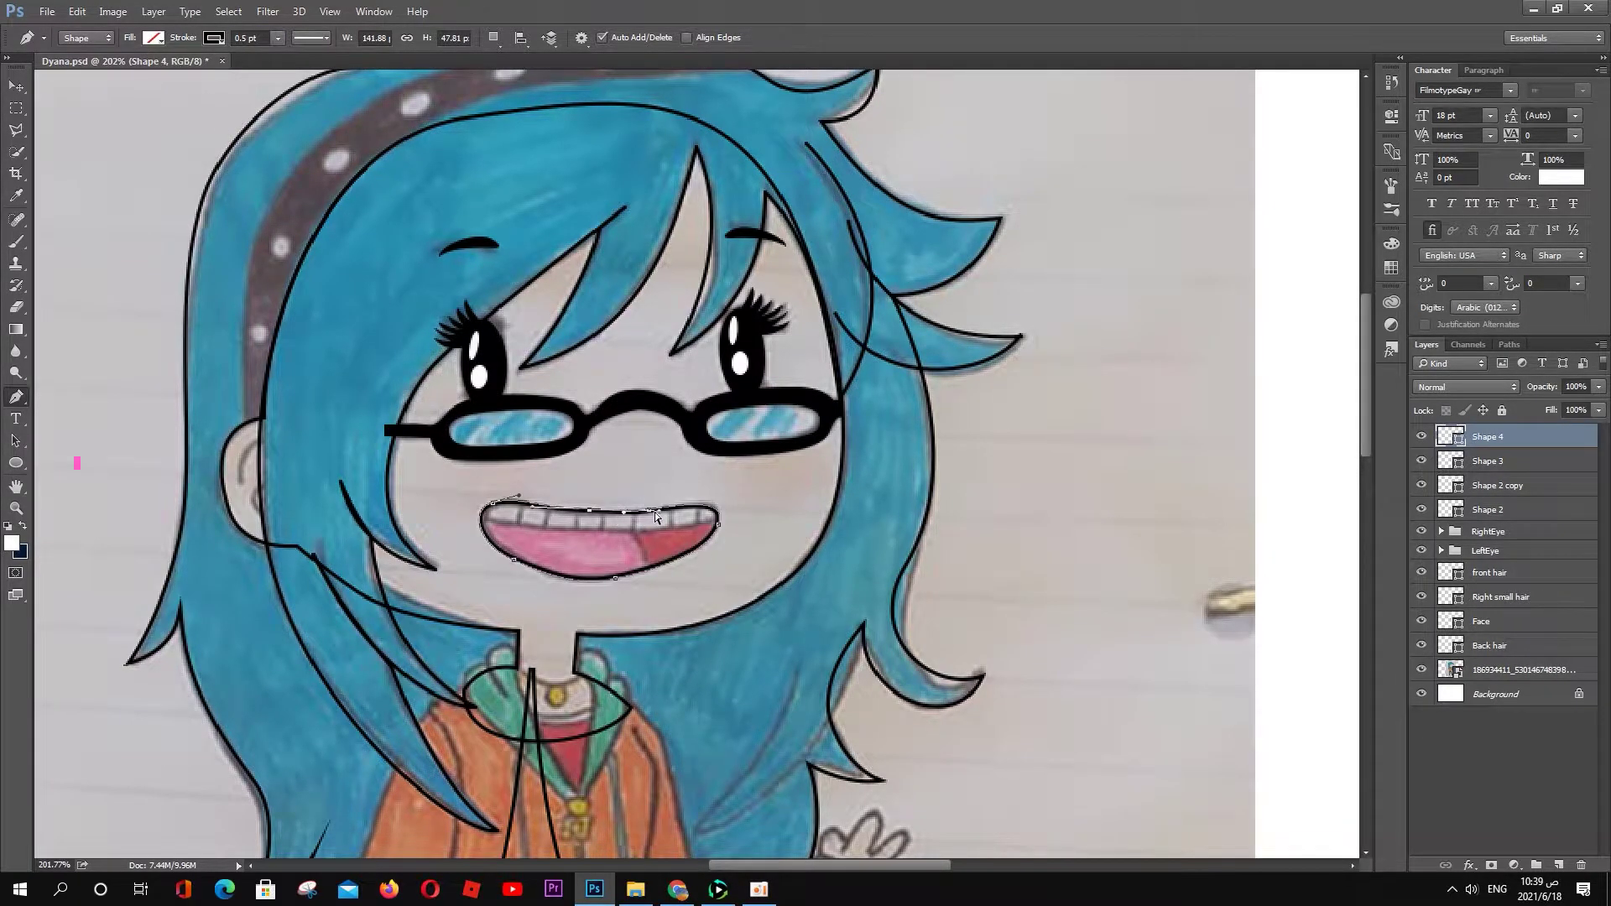
{"action": "left_click_drag", "start_coordinate": [562, 506], "coordinate": [566, 509]}
Step: Draw a new teeth shape spanning the mouth corners with a curve above the teeth
{"action": "left_click", "coordinate": [1488, 461]}
{"action": "left_click", "coordinate": [483, 518]}
{"action": "left_click", "coordinate": [718, 520]}
{"action": "left_click", "coordinate": [153, 38]}
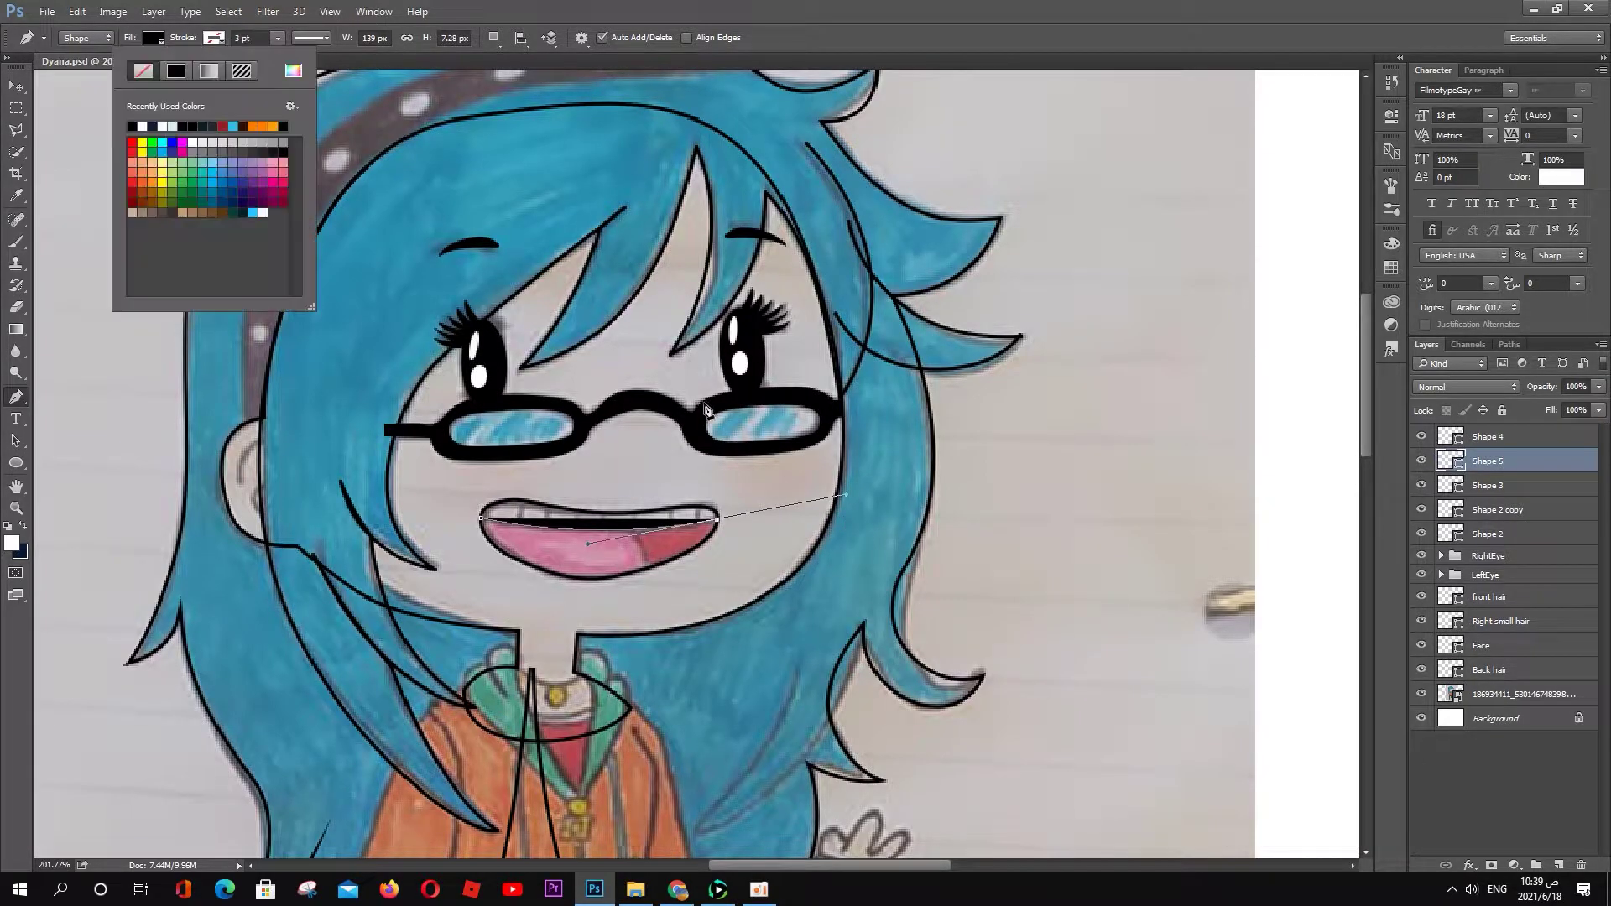
{"action": "left_click_drag", "start_coordinate": [743, 494], "coordinate": [704, 500]}
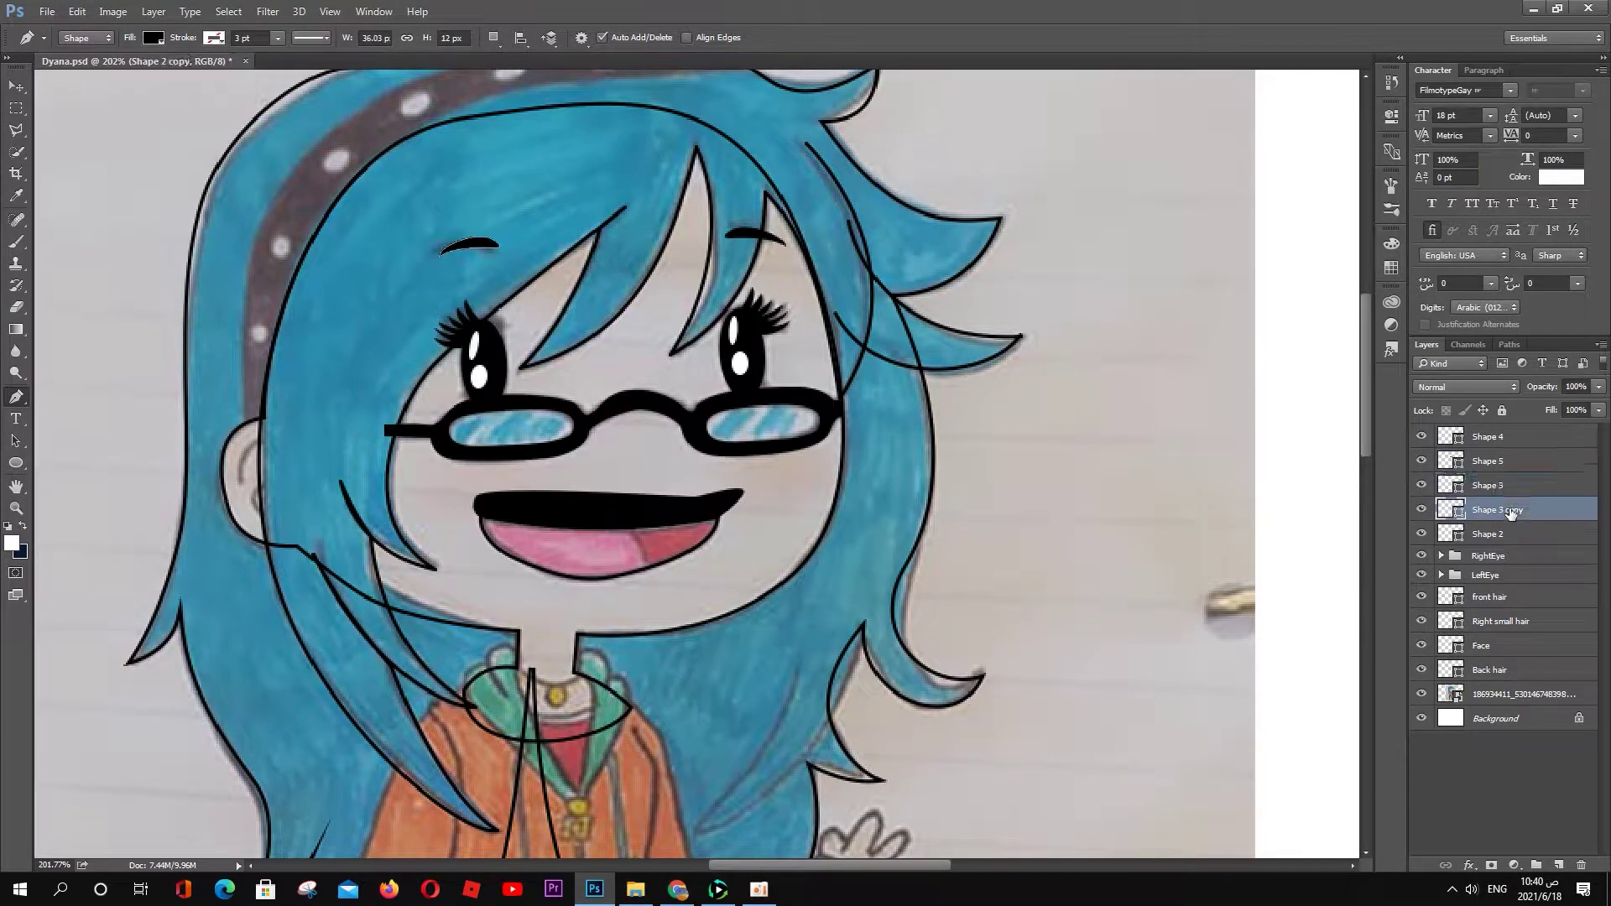
Step: Clip the teeth shape to the mouth, fill it white, move it below and reshape its top curve
{"action": "left_click_drag", "start_coordinate": [1502, 460], "coordinate": [1502, 429]}
{"action": "left_click", "coordinate": [1511, 449], "text": "alt"}
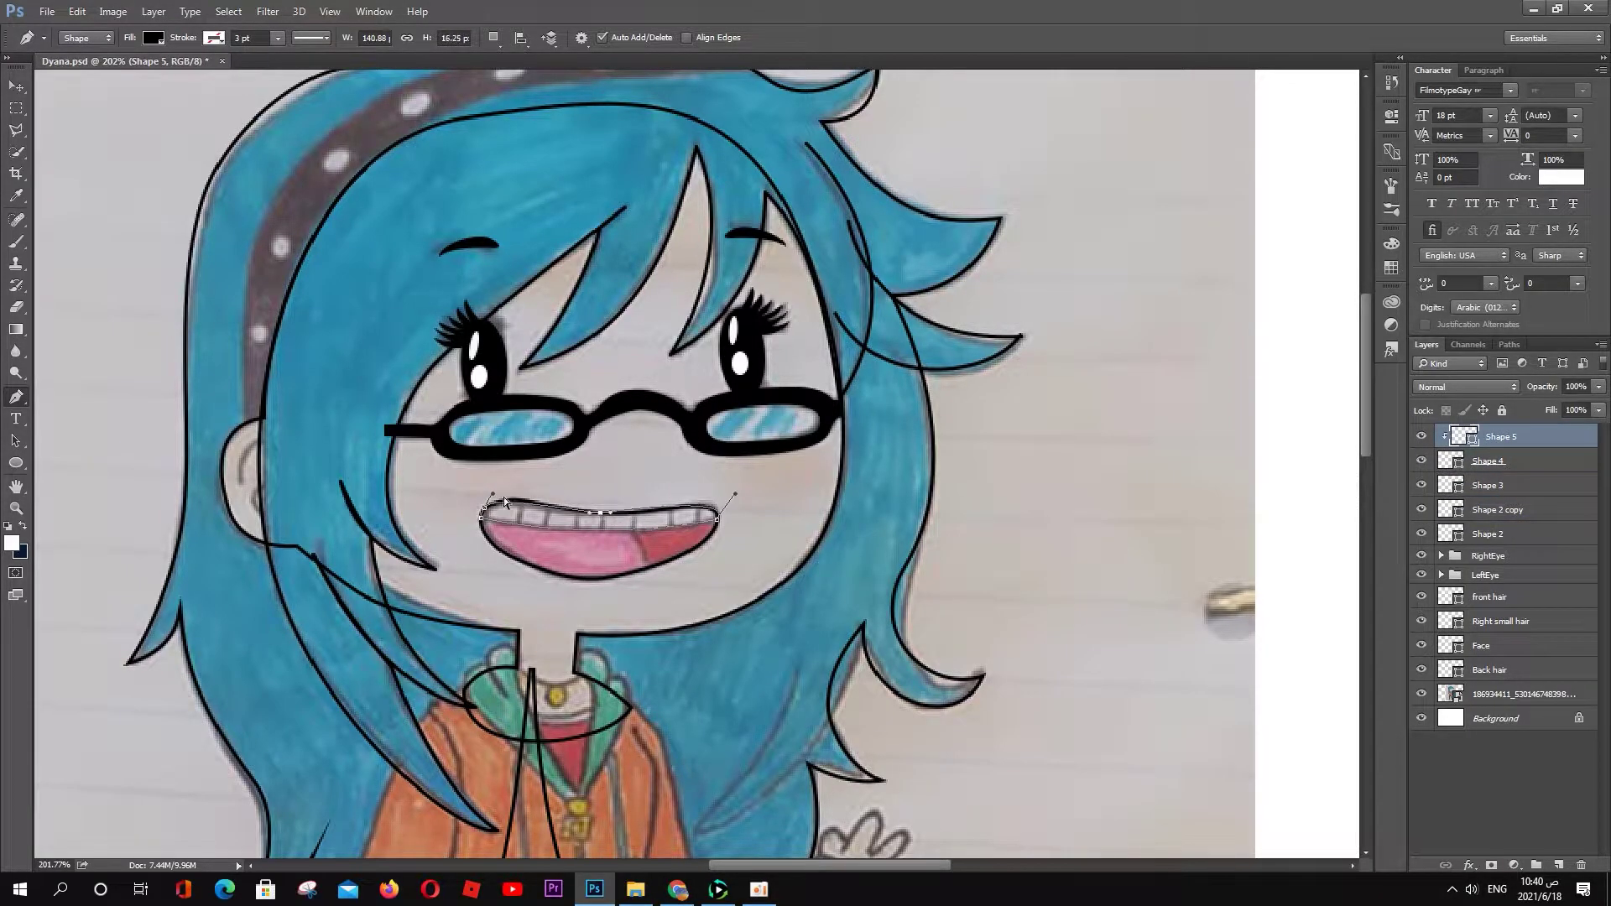
{"action": "double_click", "coordinate": [1470, 445]}
{"action": "key", "text": "Return"}
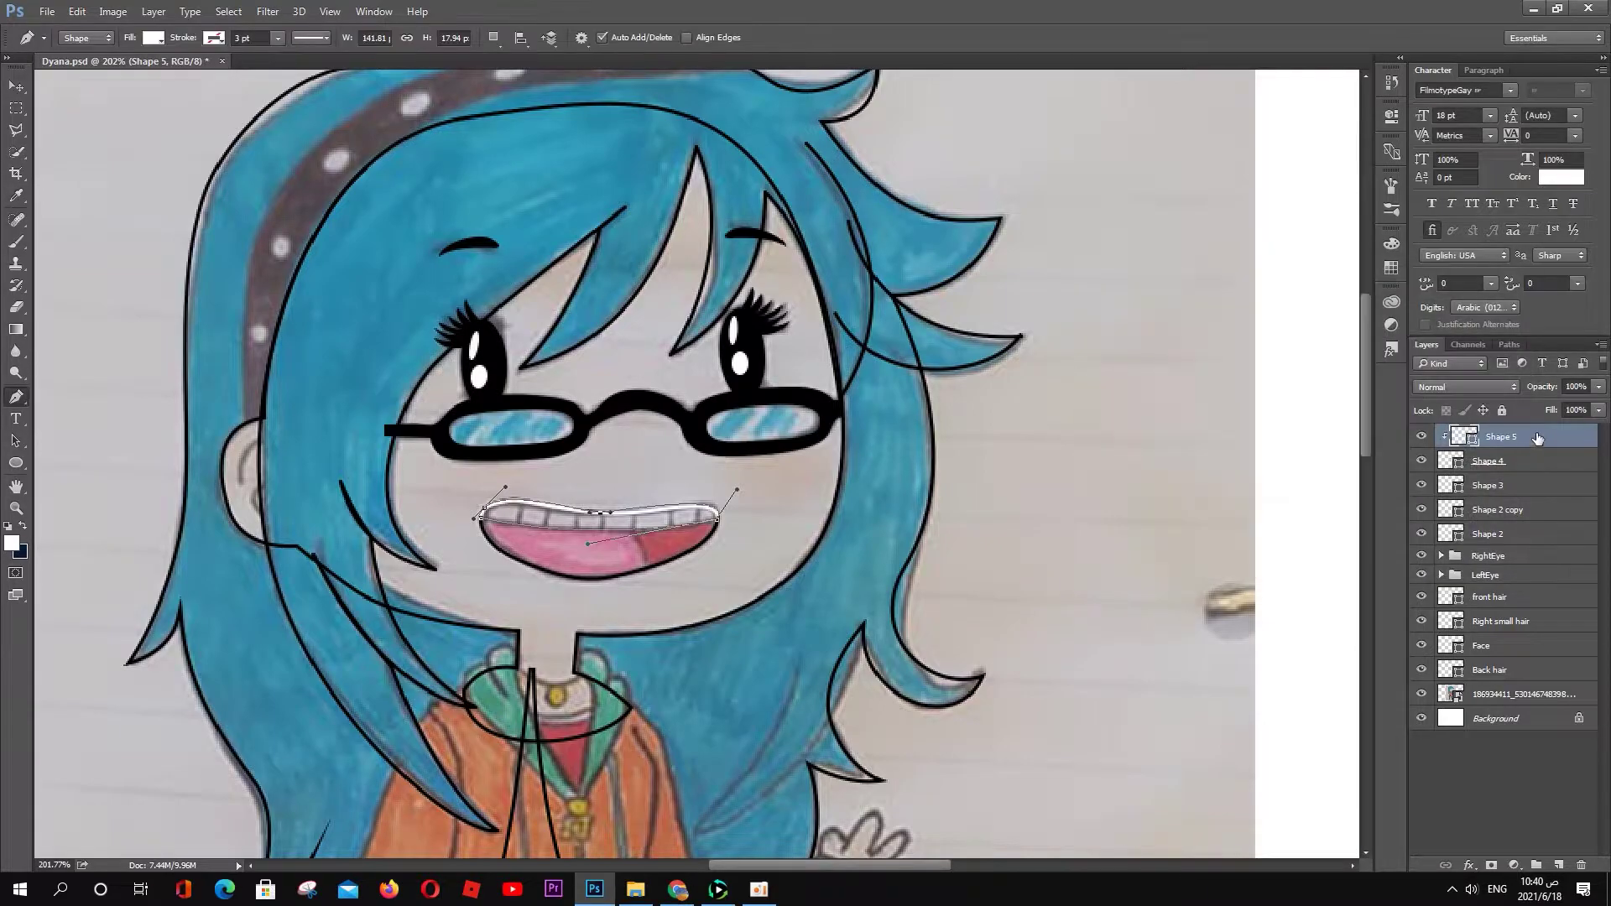
{"action": "left_click_drag", "start_coordinate": [1506, 438], "coordinate": [1487, 464]}
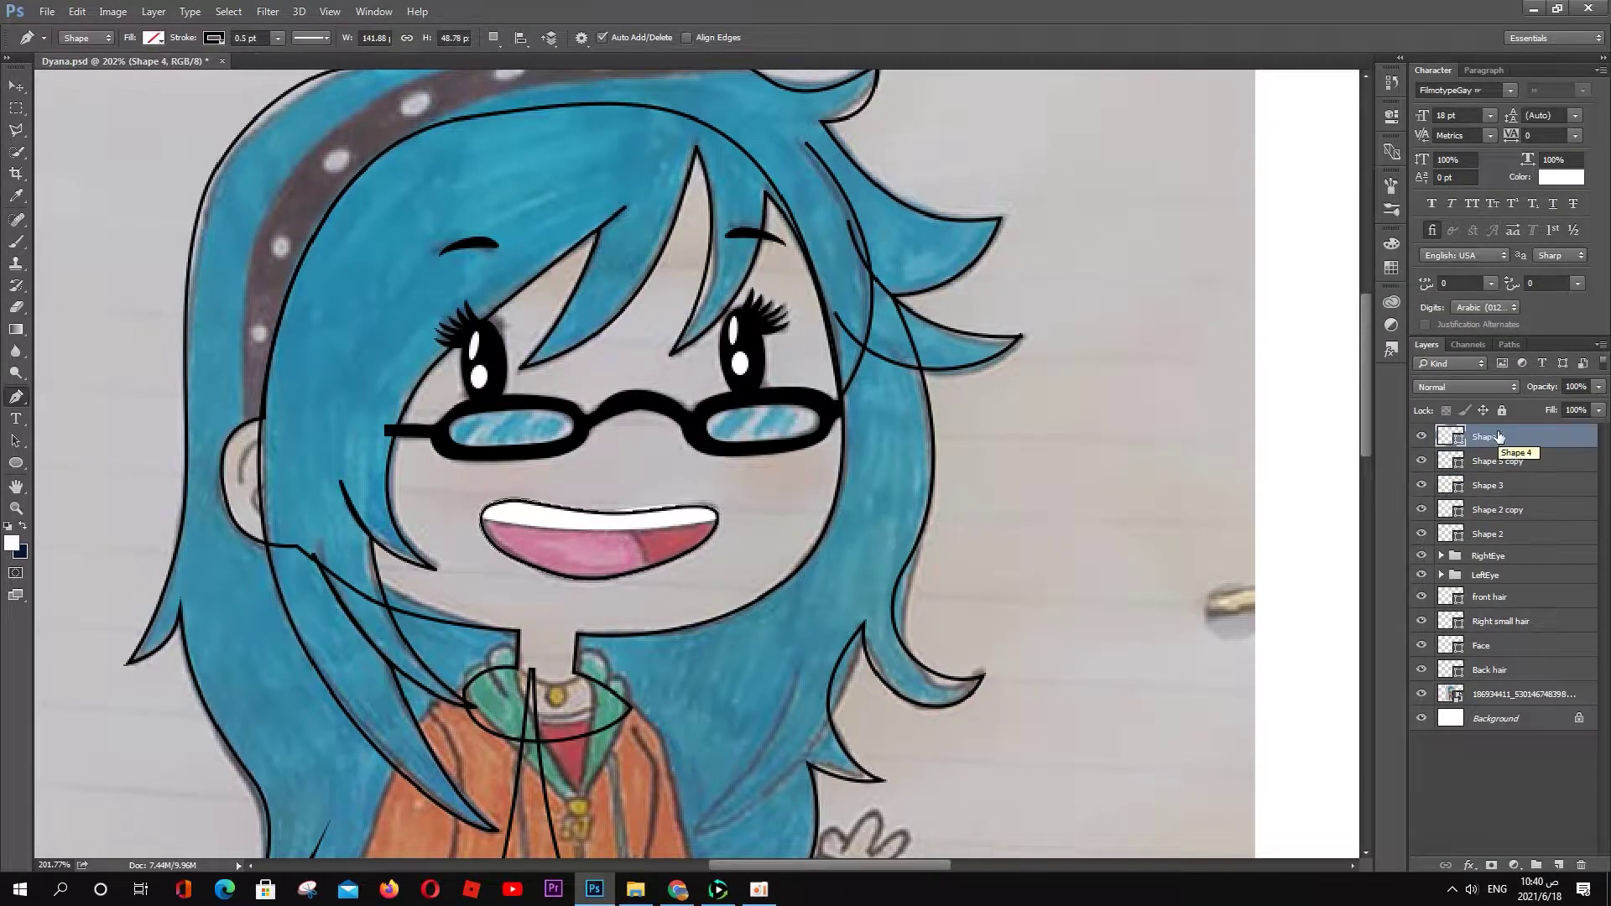
{"action": "scroll", "coordinate": [534, 514], "scroll_direction": "up", "scroll_amount": 3}
{"action": "left_click_drag", "start_coordinate": [579, 516], "coordinate": [640, 520]}
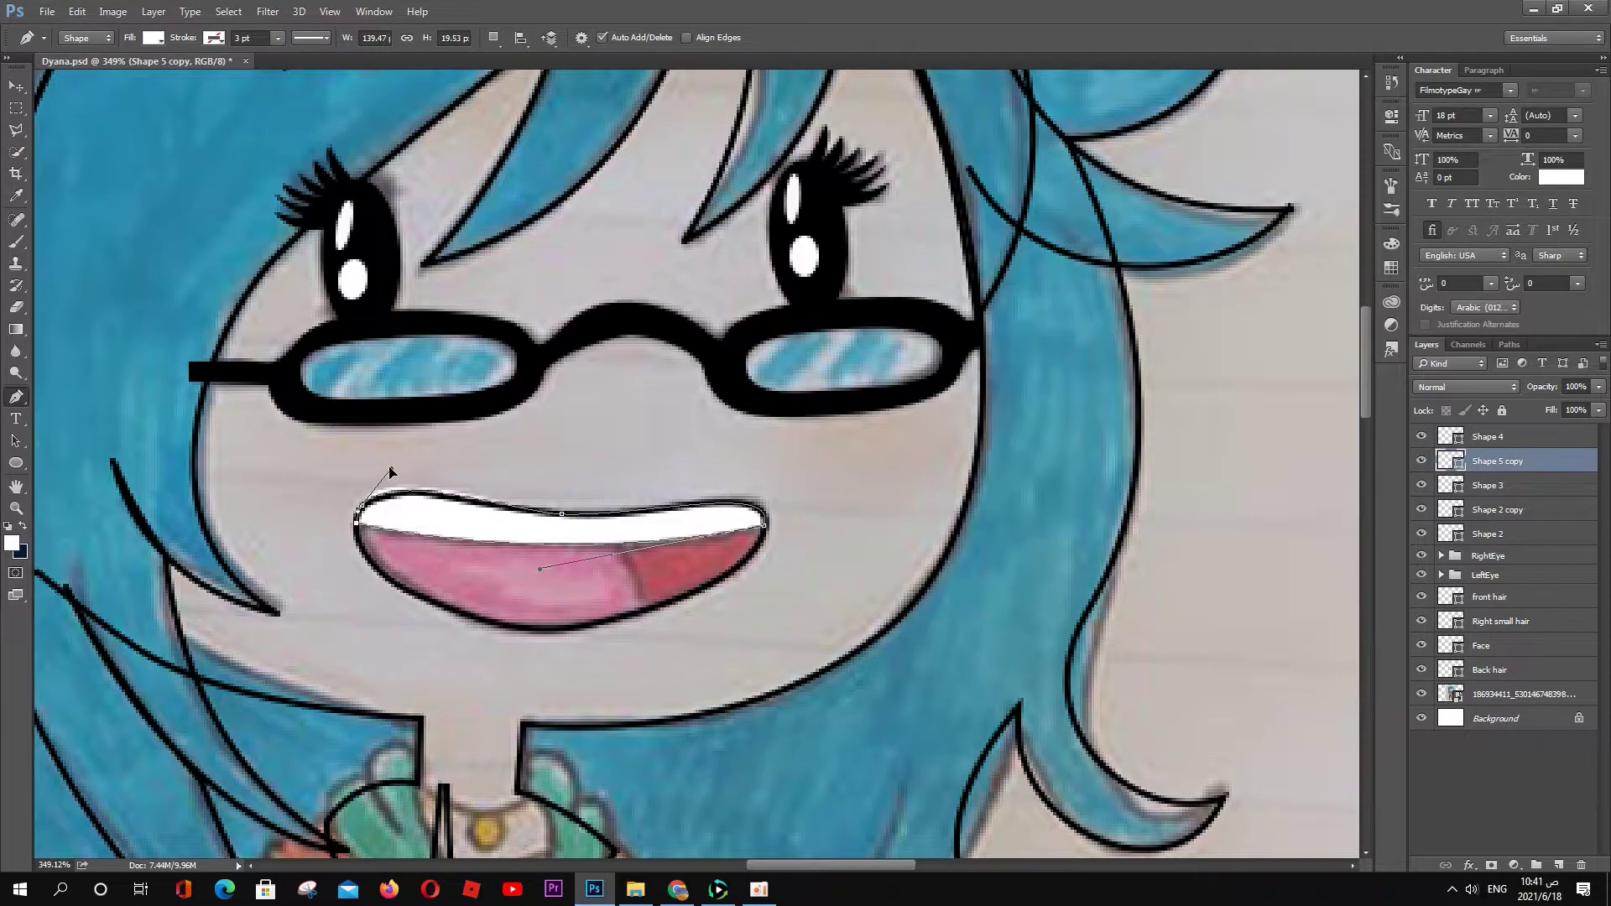
Step: Hide the white teeth shape and draw a curved line along the top of the teeth
{"action": "left_click", "coordinate": [1421, 461]}
{"action": "left_click", "coordinate": [1490, 436]}
{"action": "left_click", "coordinate": [764, 529]}
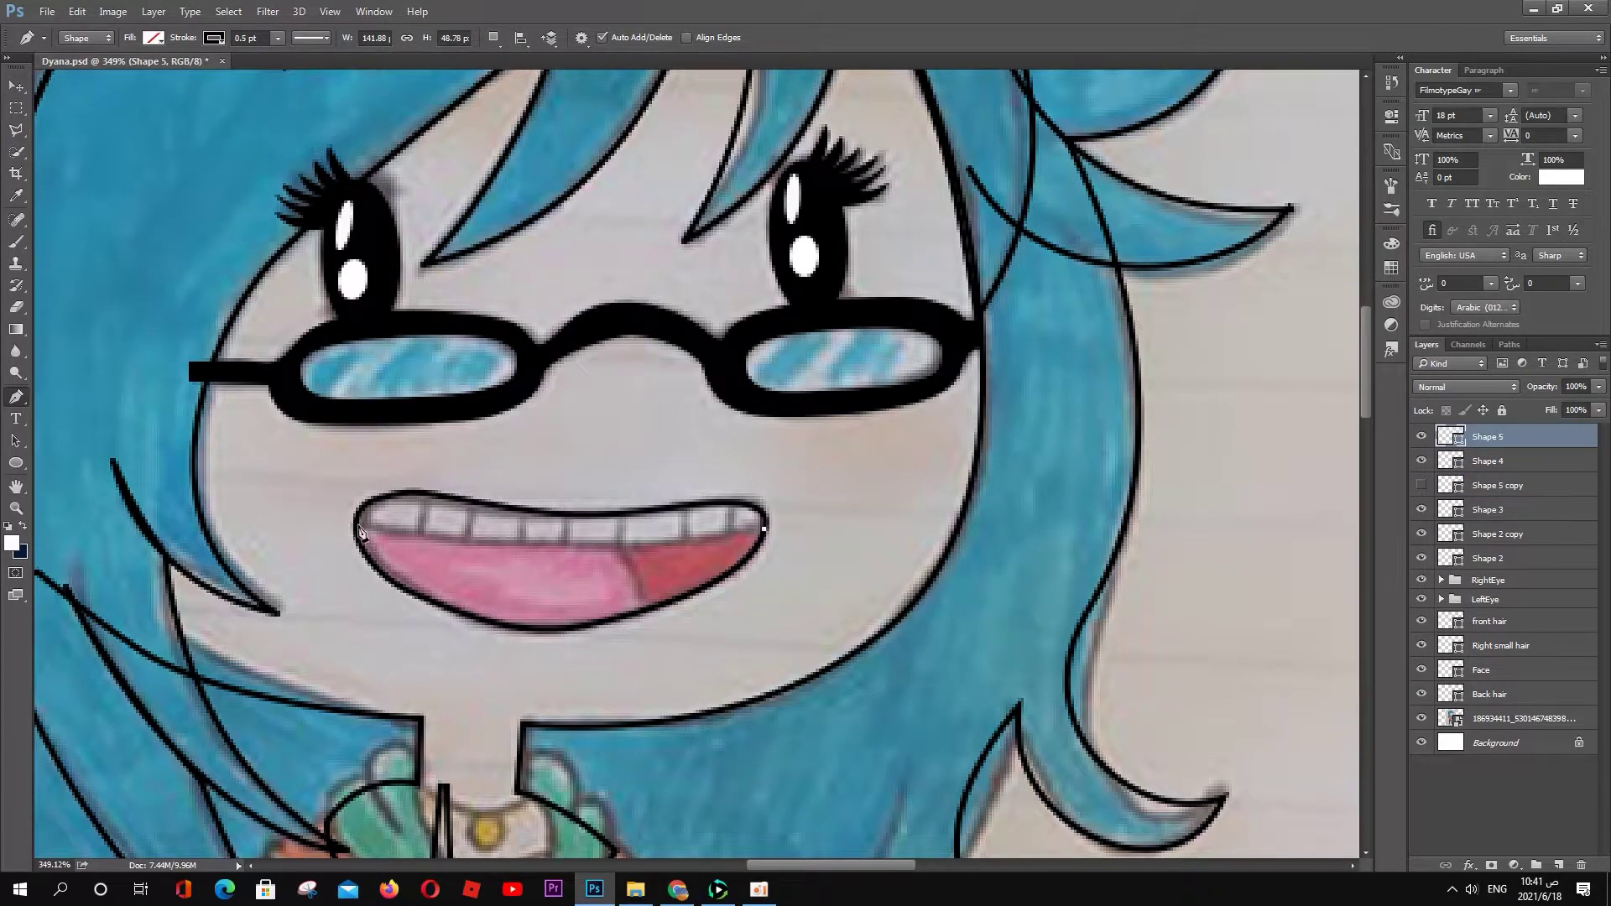
{"action": "left_click_drag", "start_coordinate": [359, 525], "coordinate": [137, 491]}
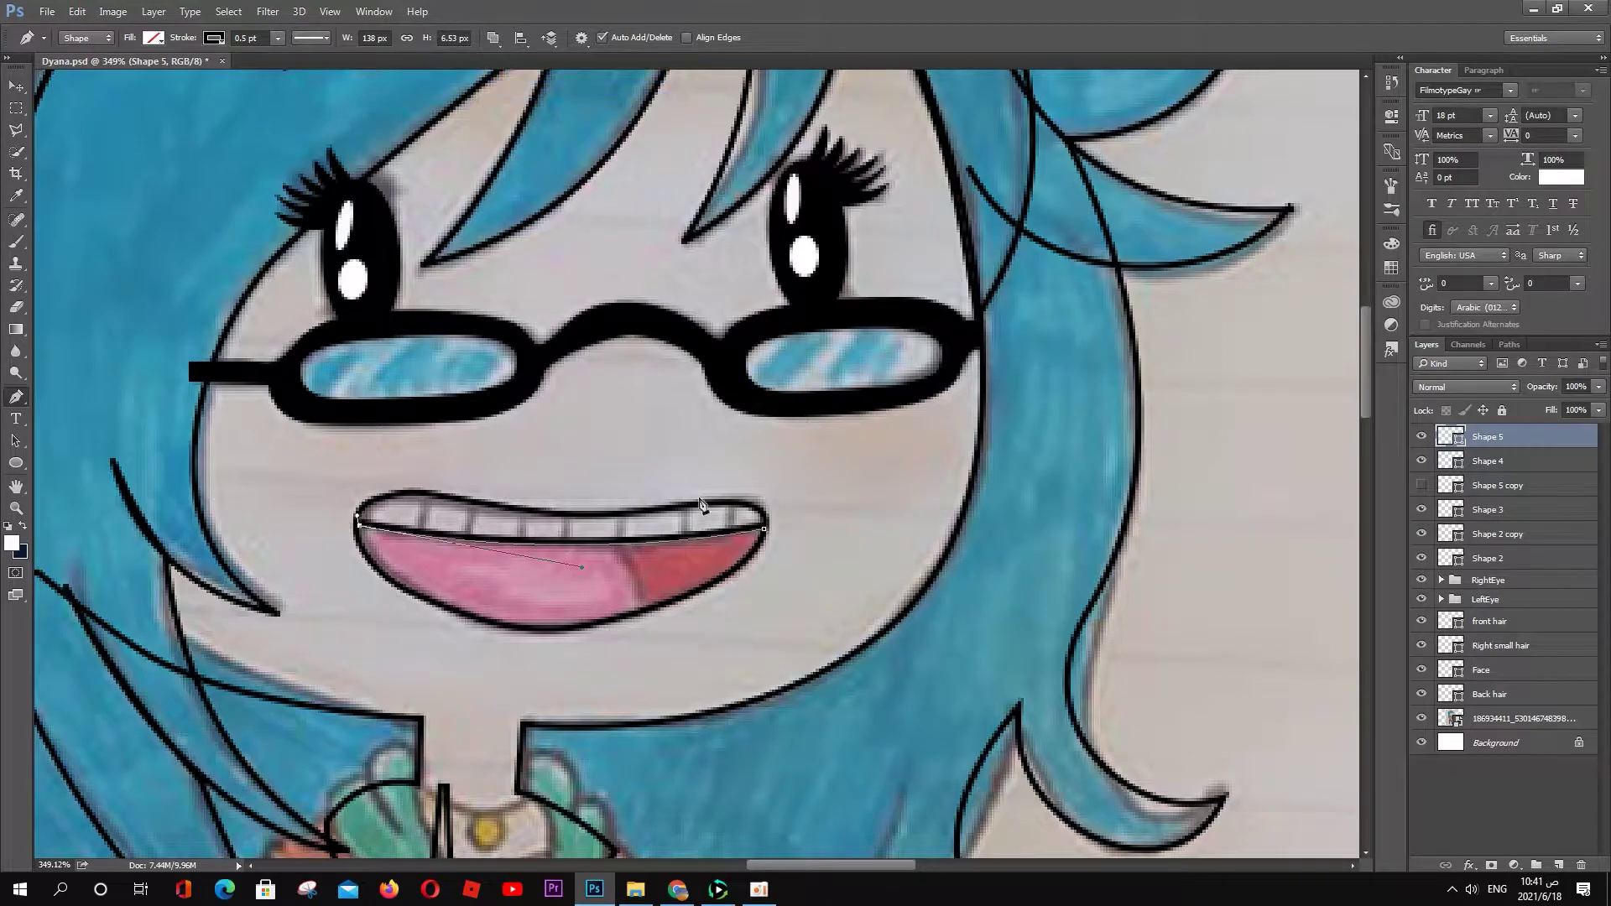
{"action": "key", "text": "Escape"}
Step: Draw short vertical divider lines between each tooth, each as its own shape
{"action": "left_click", "coordinate": [726, 505]}
{"action": "key", "text": "Escape"}
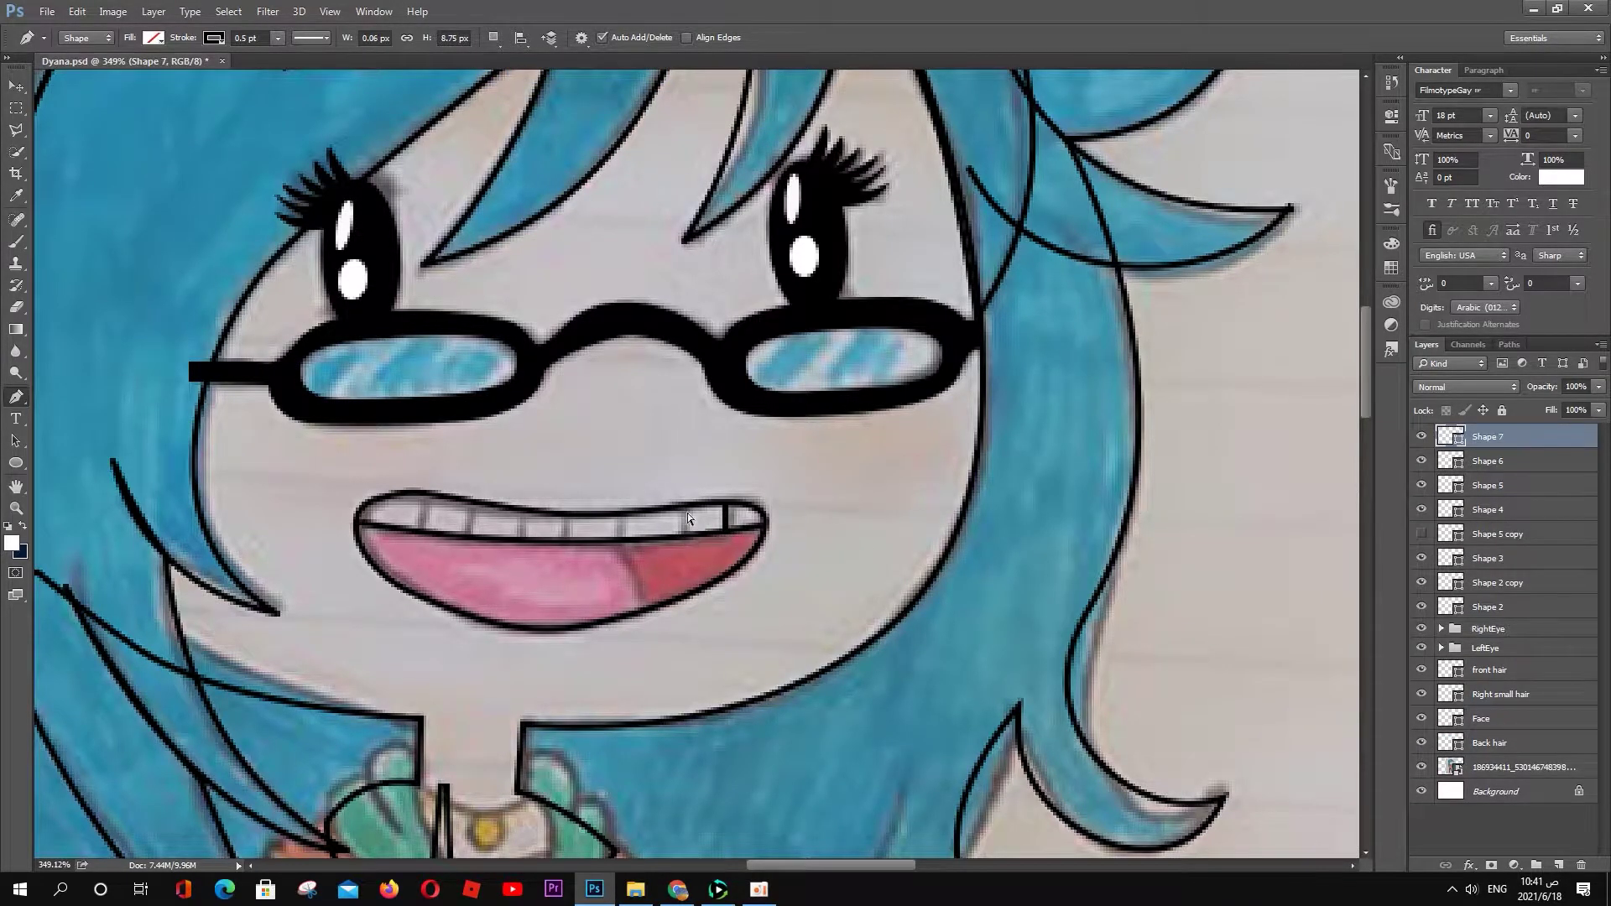
{"action": "left_click", "coordinate": [680, 532]}
{"action": "key", "text": "Escape"}
{"action": "left_click", "coordinate": [619, 514]}
{"action": "key", "text": "Escape"}
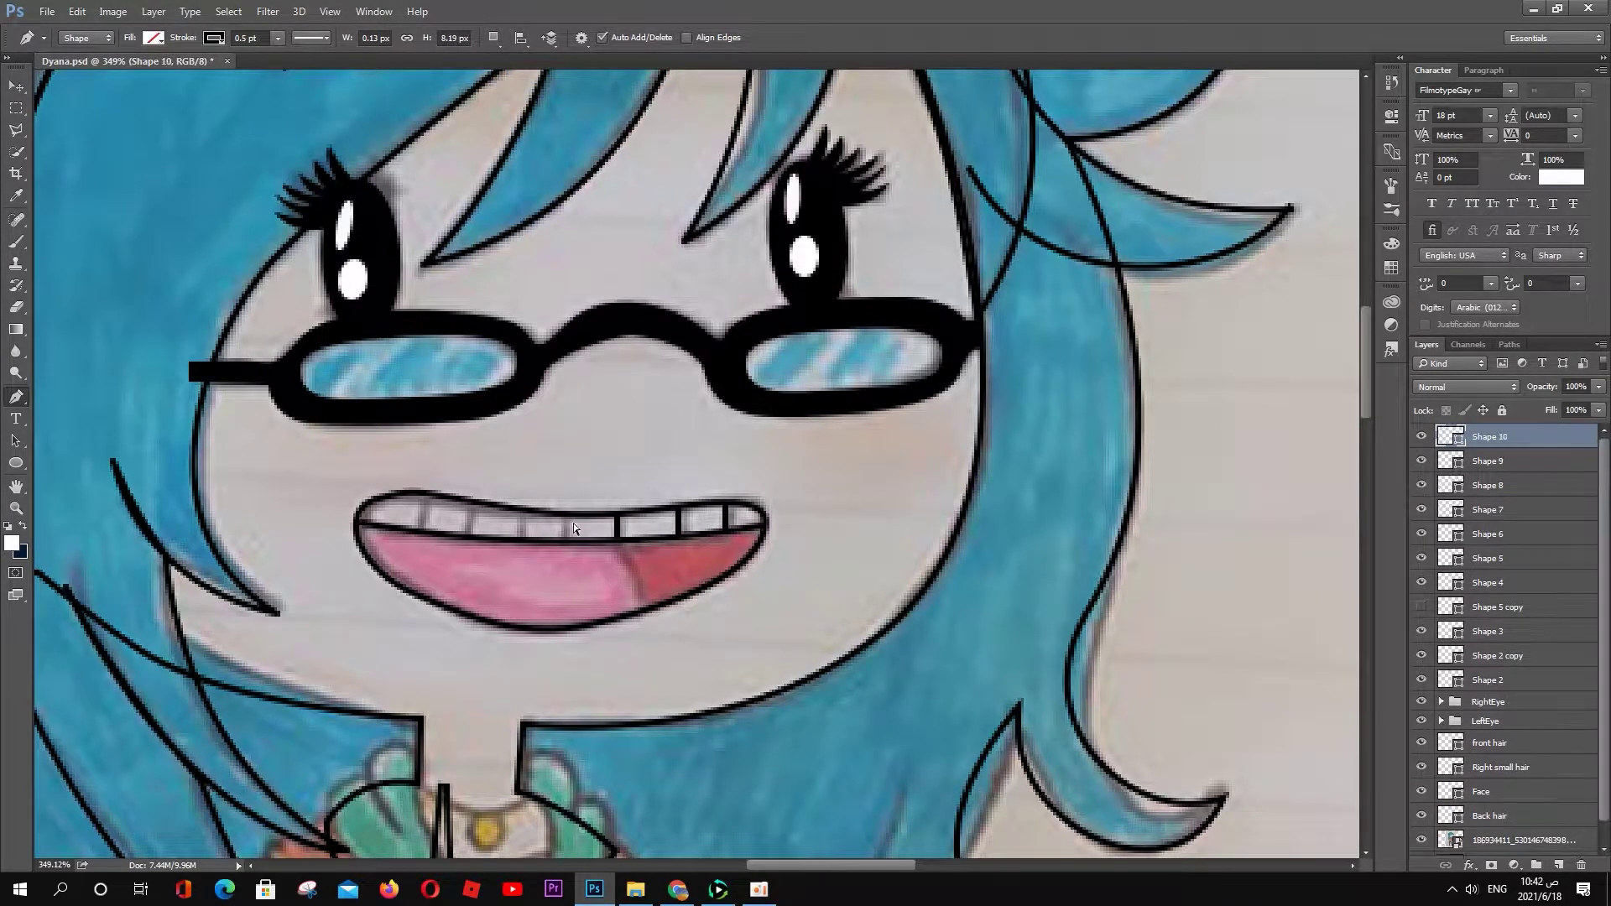
{"action": "left_click", "coordinate": [568, 518]}
{"action": "left_click", "coordinate": [569, 546]}
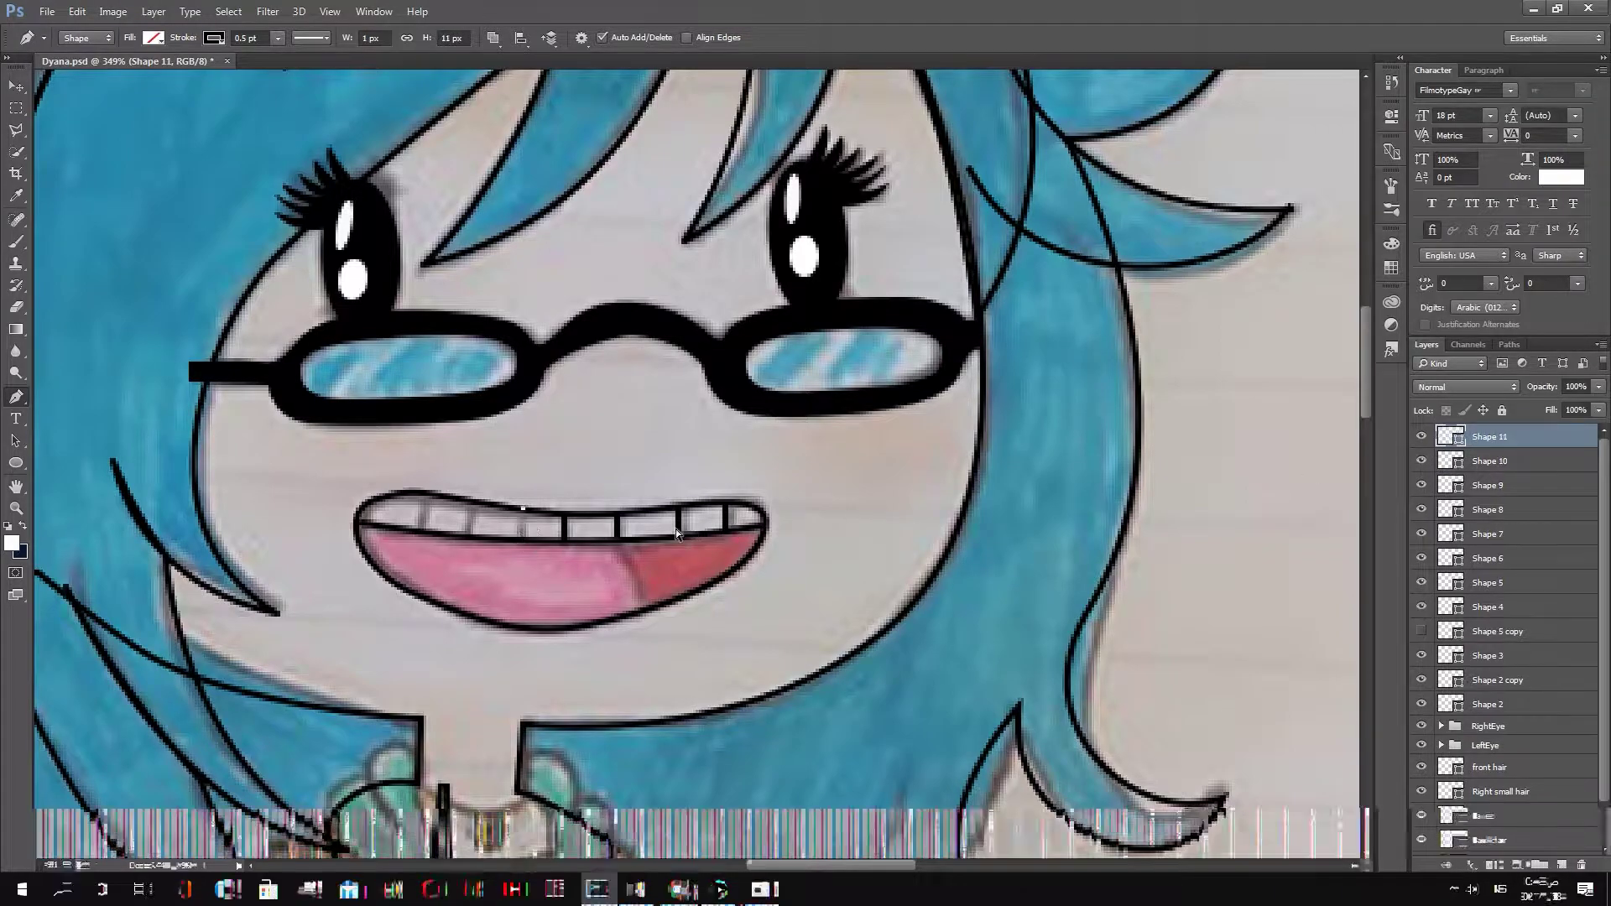
{"action": "left_click", "coordinate": [521, 512]}
{"action": "left_click", "coordinate": [520, 537]}
{"action": "left_click", "coordinate": [470, 506]}
{"action": "left_click", "coordinate": [470, 535]}
{"action": "left_click", "coordinate": [424, 494]}
{"action": "left_click", "coordinate": [424, 532]}
{"action": "left_click", "coordinate": [368, 505]}
{"action": "left_click", "coordinate": [367, 523]}
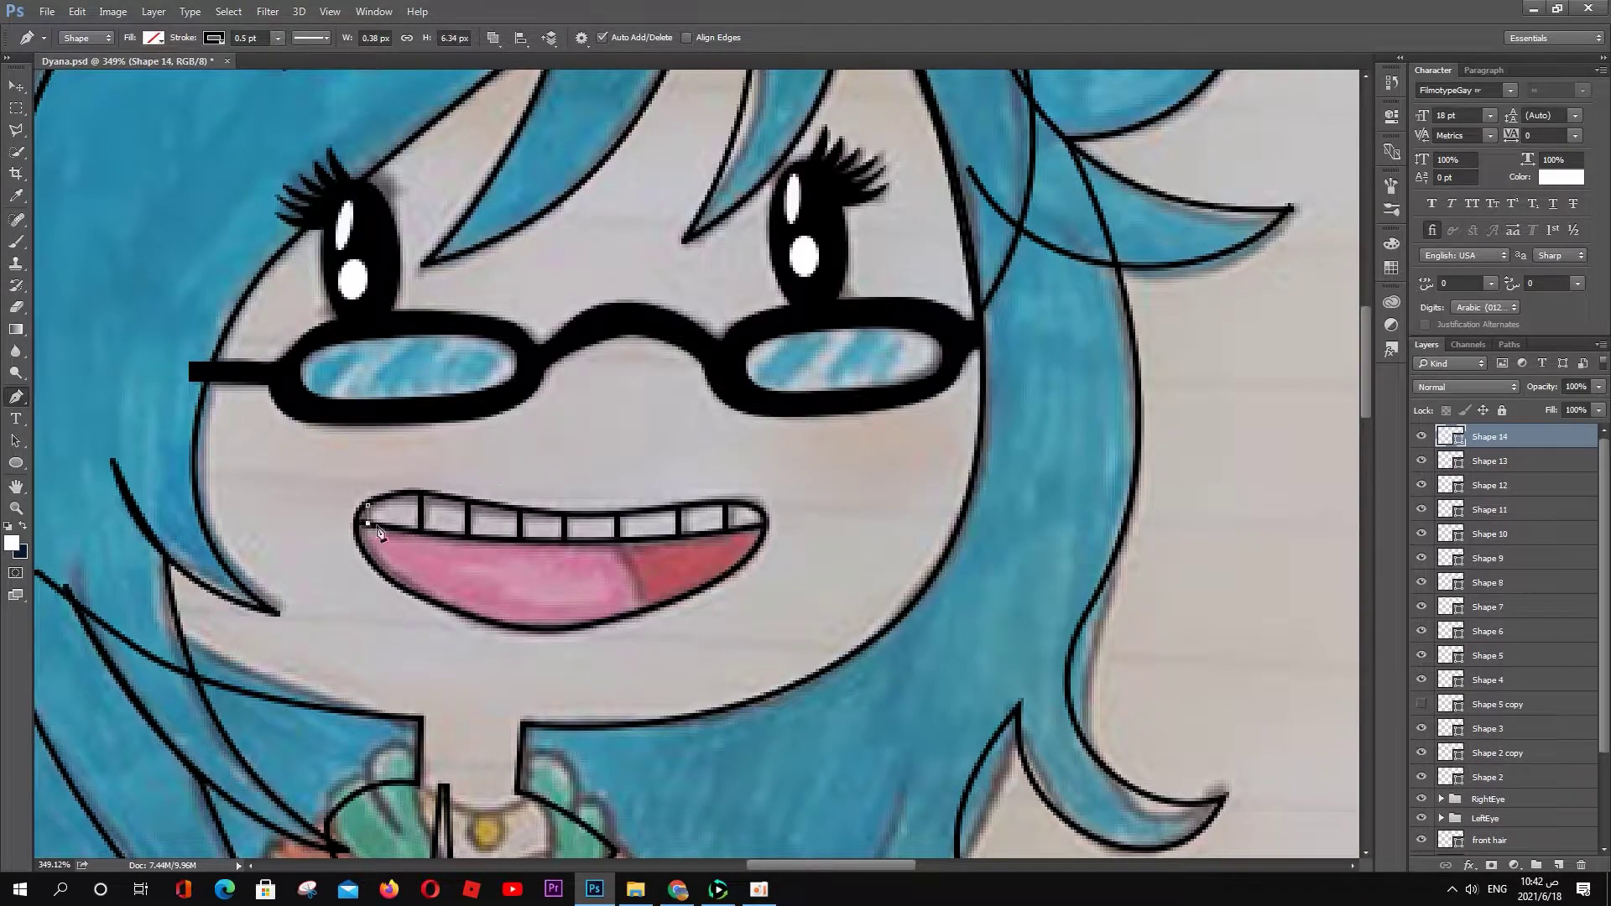
Step: Pen-trace the tongue outline along the lower lip and select the mouth outline shape
{"action": "left_click", "coordinate": [643, 608]}
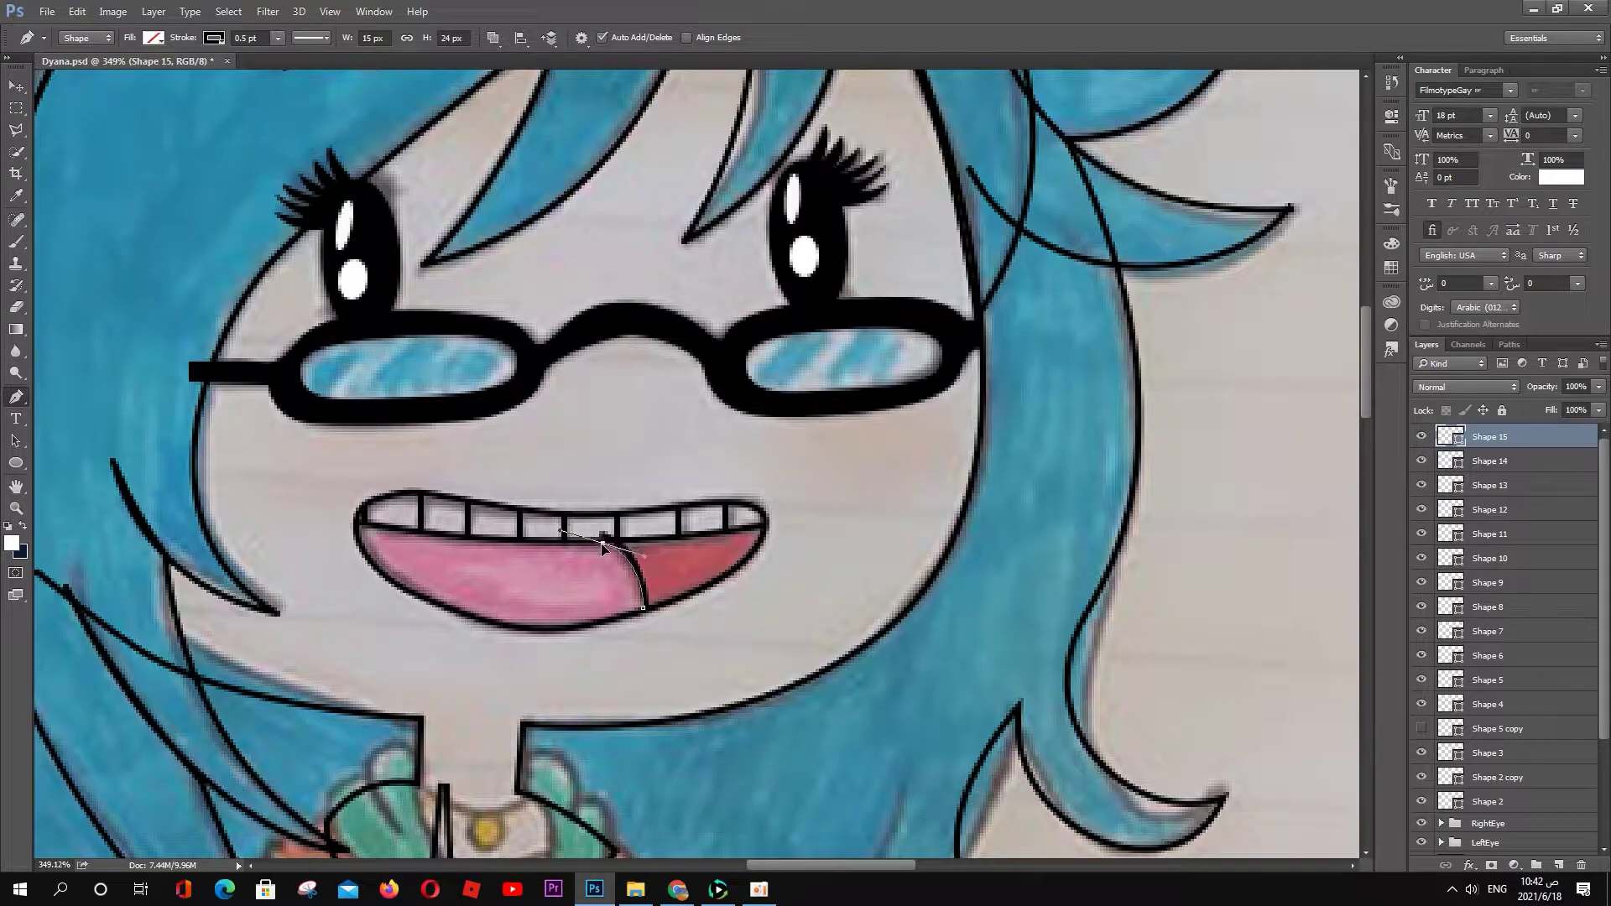
{"action": "left_click", "coordinate": [357, 521]}
{"action": "left_click_drag", "start_coordinate": [568, 629], "coordinate": [660, 623]}
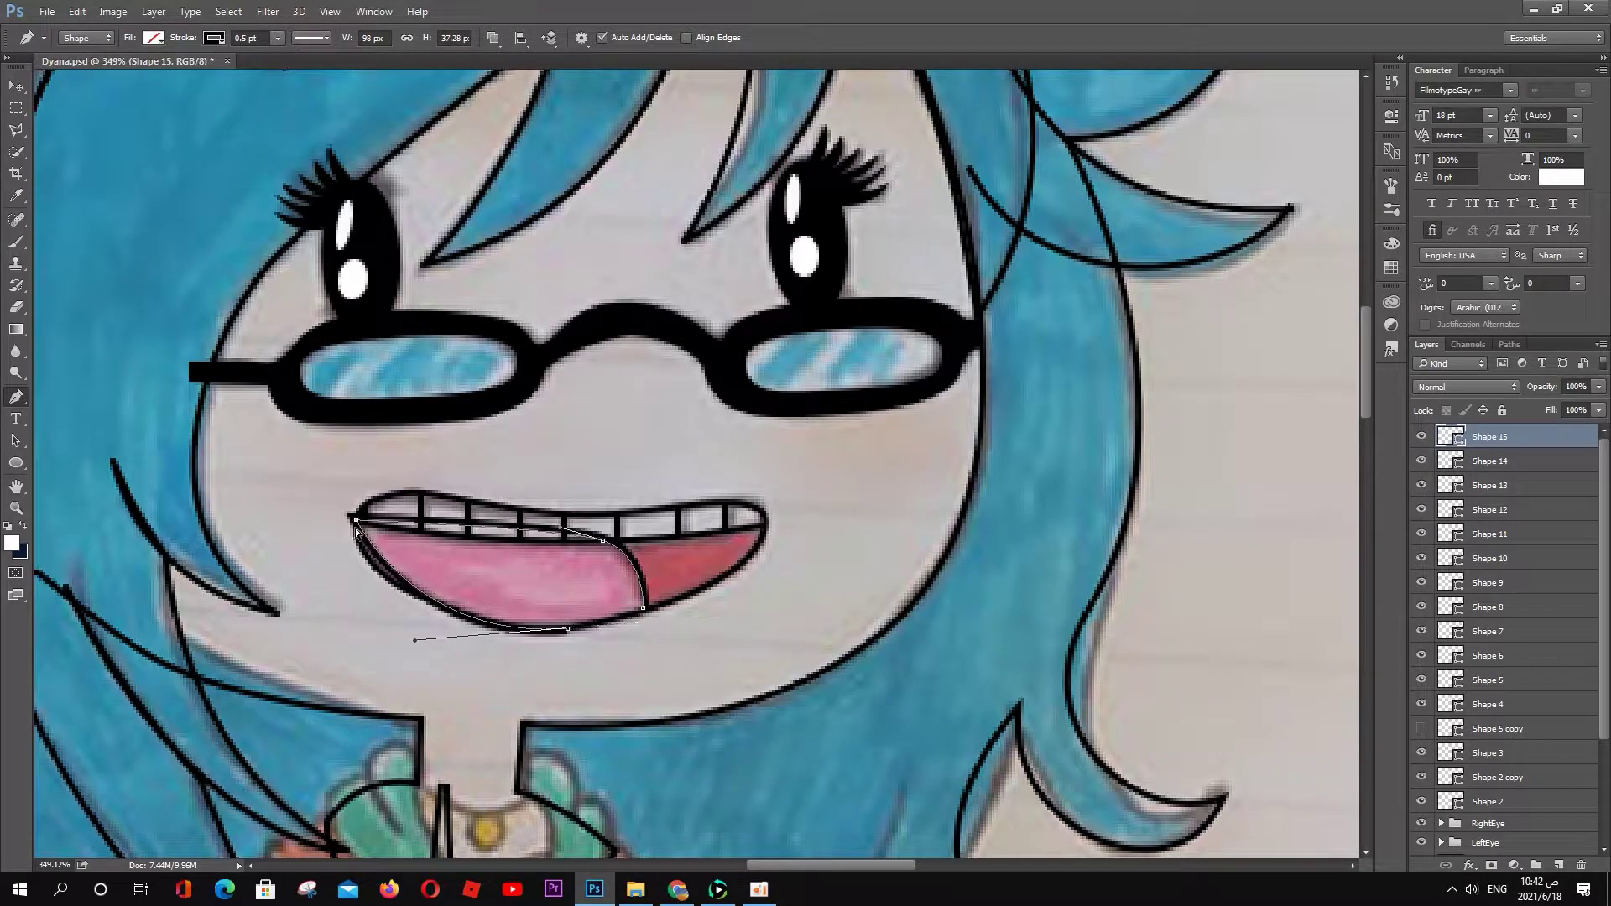
{"action": "left_click", "coordinate": [643, 608]}
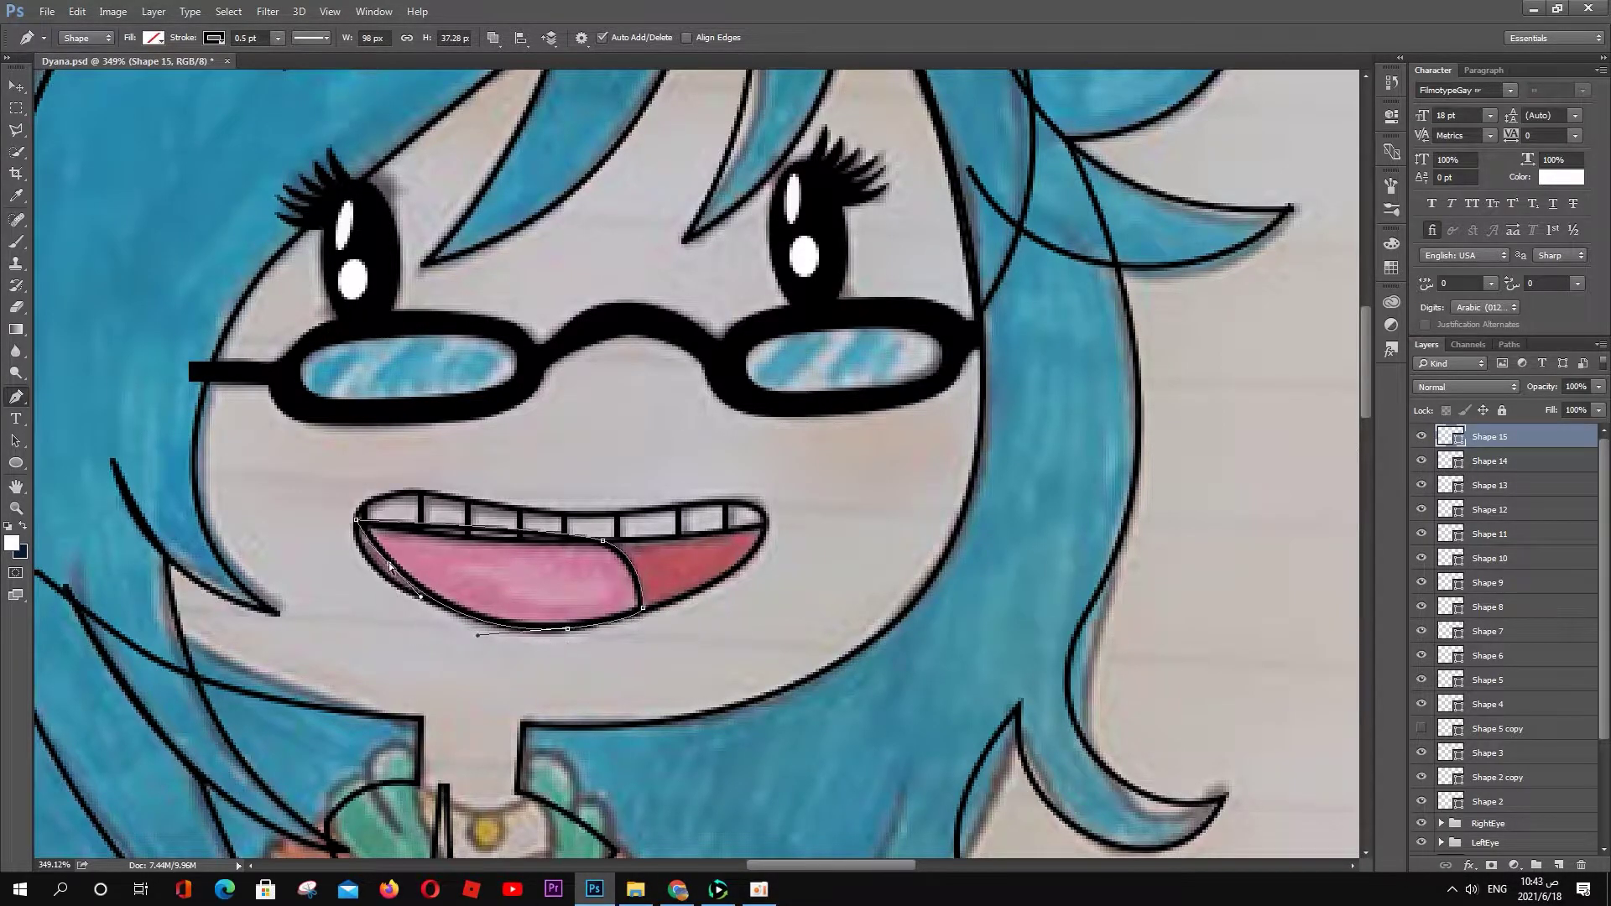
{"action": "left_click_drag", "start_coordinate": [561, 633], "coordinate": [562, 616]}
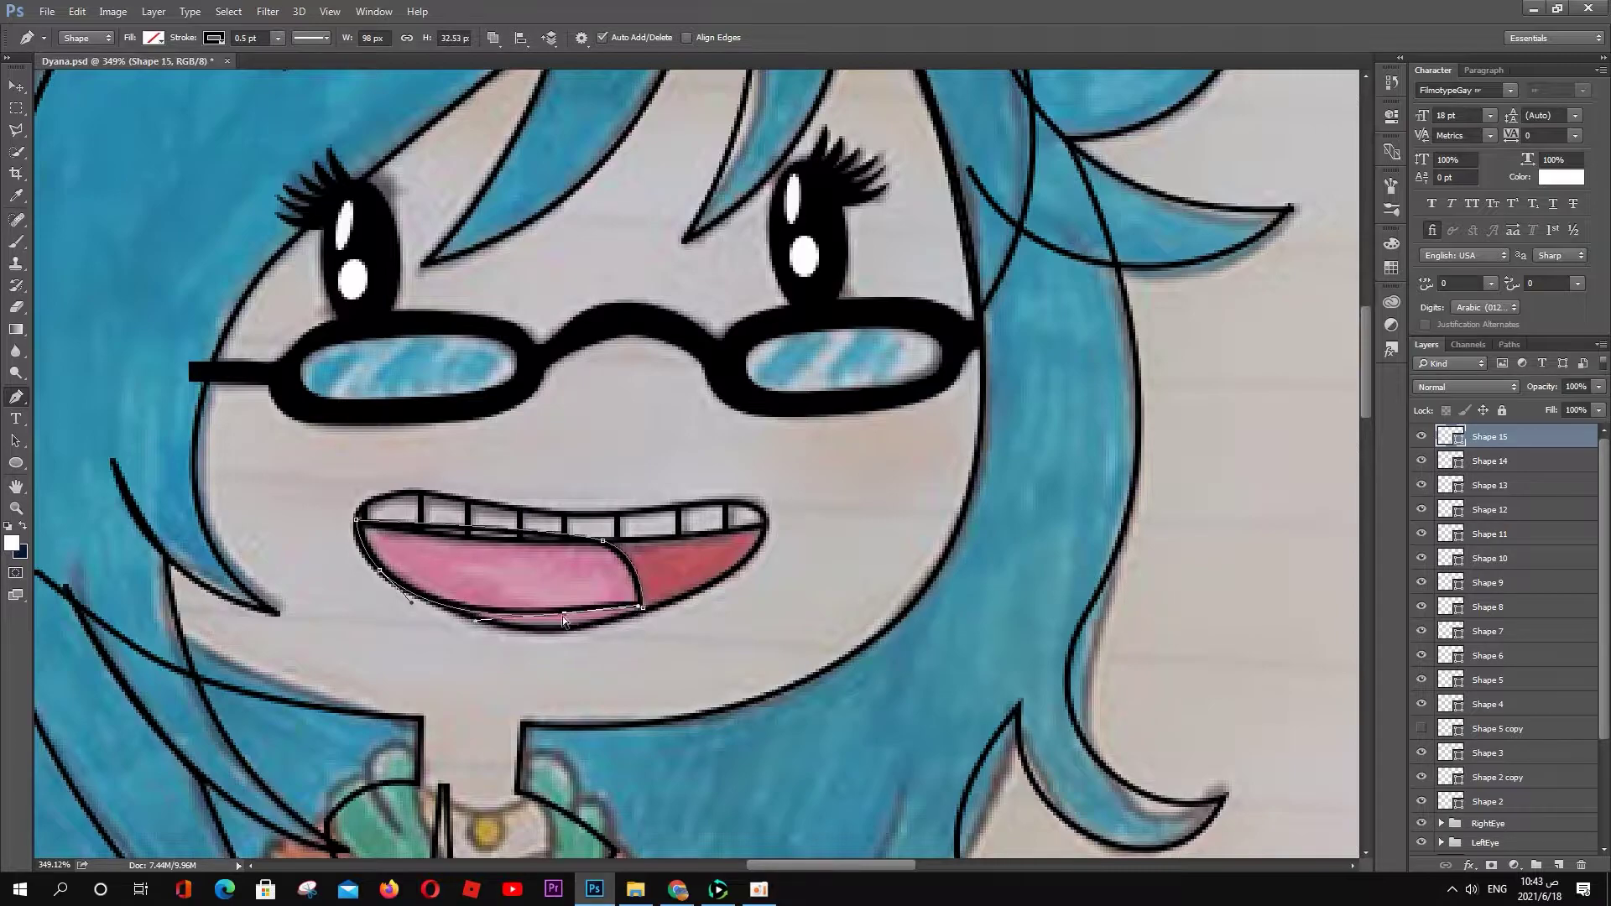
{"action": "key", "text": "a"}
{"action": "left_click", "coordinate": [643, 619]}
{"action": "left_click", "coordinate": [220, 37]}
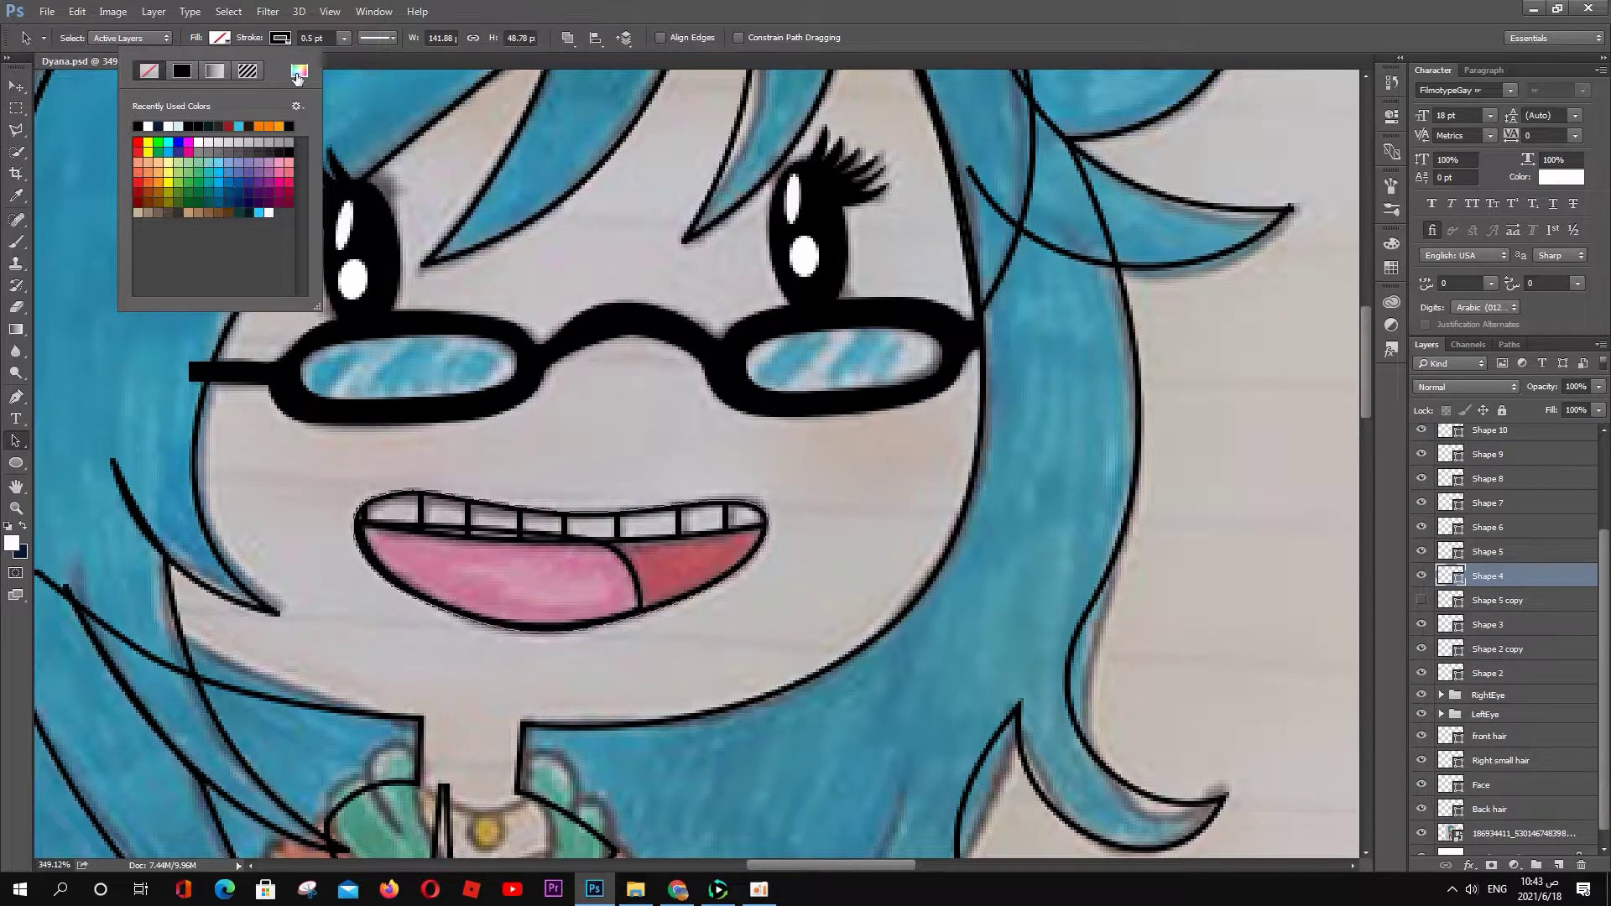
Step: Fill the mouth outline red via the Color Picker and show the white teeth shape
{"action": "left_click", "coordinate": [298, 72]}
{"action": "left_click", "coordinate": [1472, 305]}
{"action": "left_click", "coordinate": [1422, 600]}
{"action": "left_click", "coordinate": [1485, 601]}
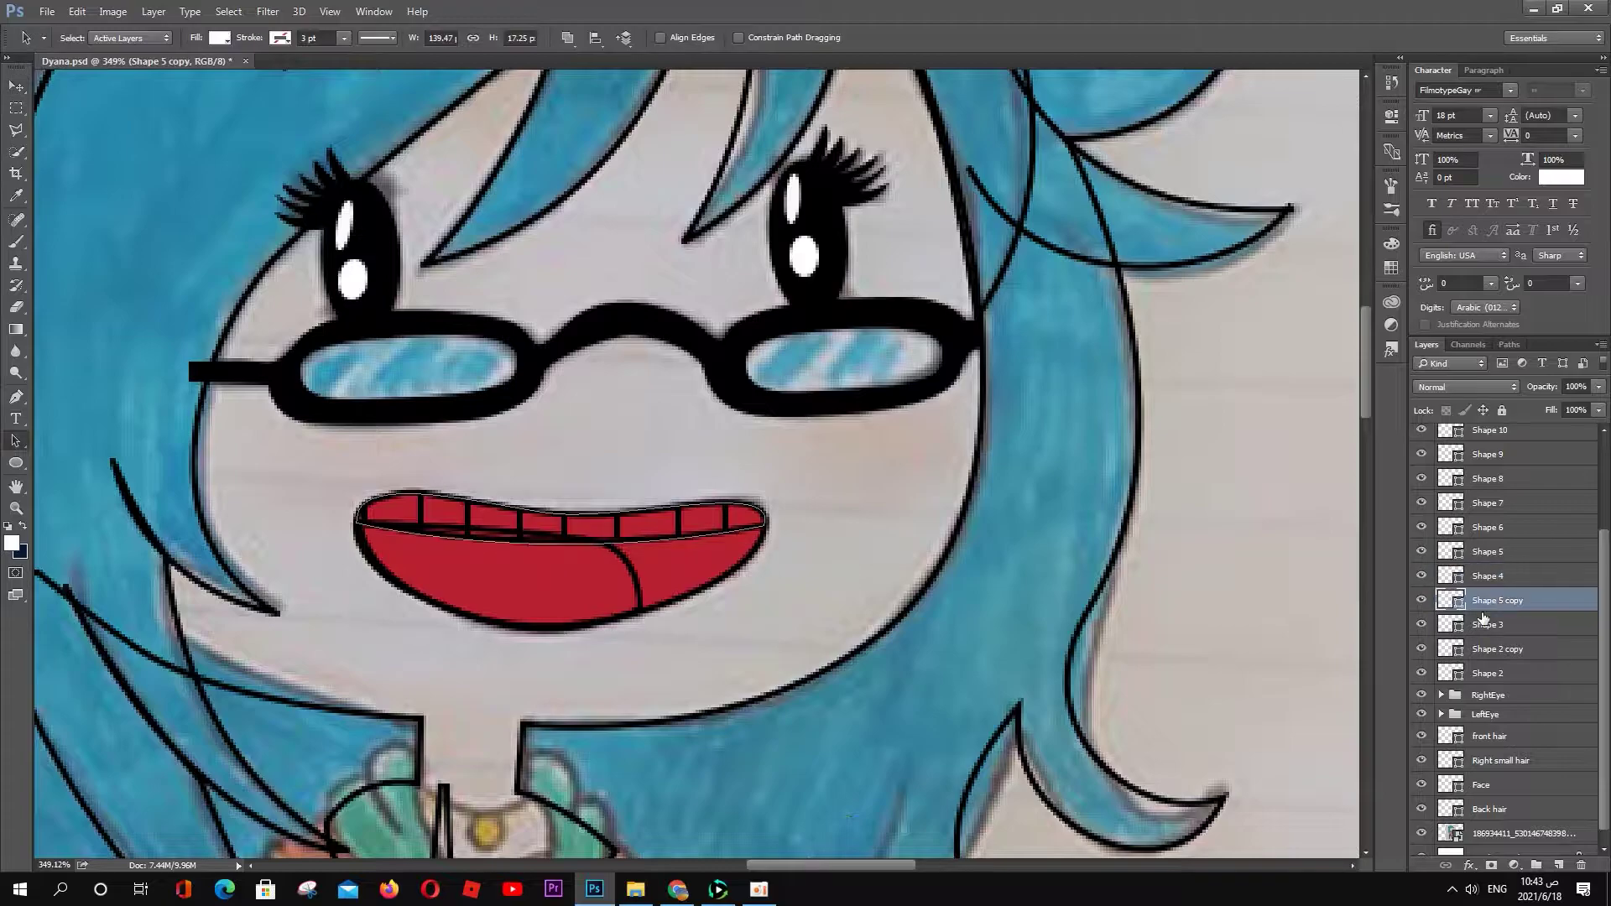
{"action": "left_click", "coordinate": [1599, 411]}
Step: Place an unfilled copy of the mouth outline above the teeth and reorder the tongue layer
{"action": "mouse_move", "coordinate": [1489, 576]}
{"action": "left_mouse_down"}
{"action": "mouse_move", "coordinate": [1488, 613]}
{"action": "mouse_move", "coordinate": [1488, 587]}
{"action": "left_mouse_up"}
{"action": "left_click", "coordinate": [220, 38]}
{"action": "left_click", "coordinate": [154, 71]}
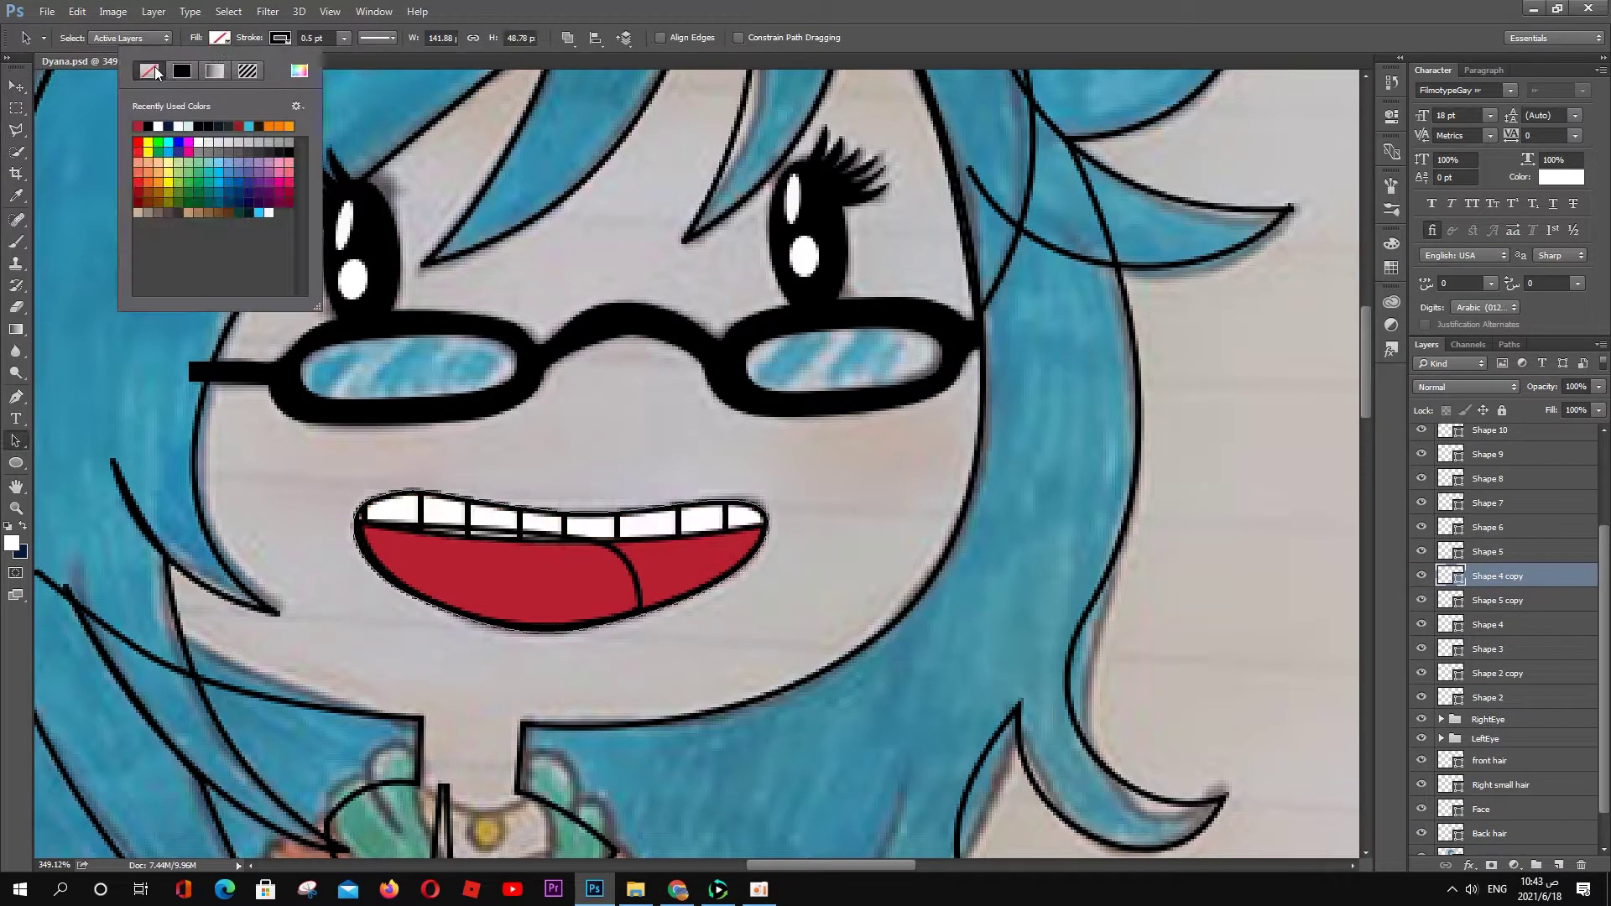
{"action": "left_click", "coordinate": [1502, 602]}
{"action": "scroll", "coordinate": [1502, 587], "scroll_direction": "up", "scroll_amount": 3}
{"action": "left_click_drag", "start_coordinate": [1503, 437], "coordinate": [1548, 645]}
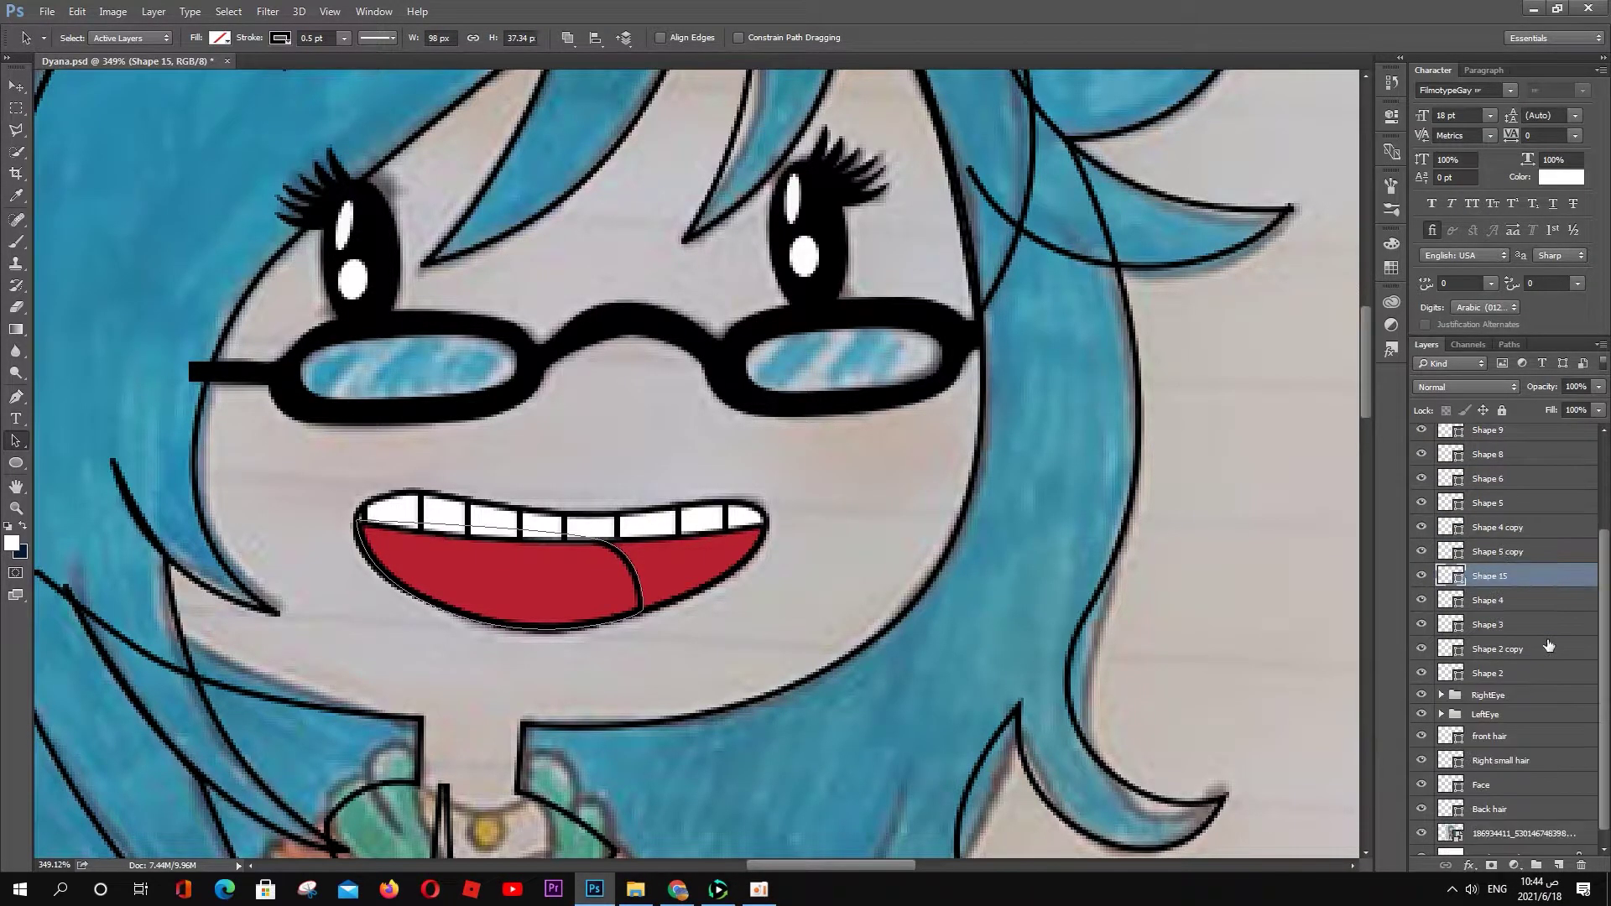
Step: Give the mouth interior a light pink fill, then show the red fill again
{"action": "left_click", "coordinate": [1422, 624]}
{"action": "left_click", "coordinate": [220, 38]}
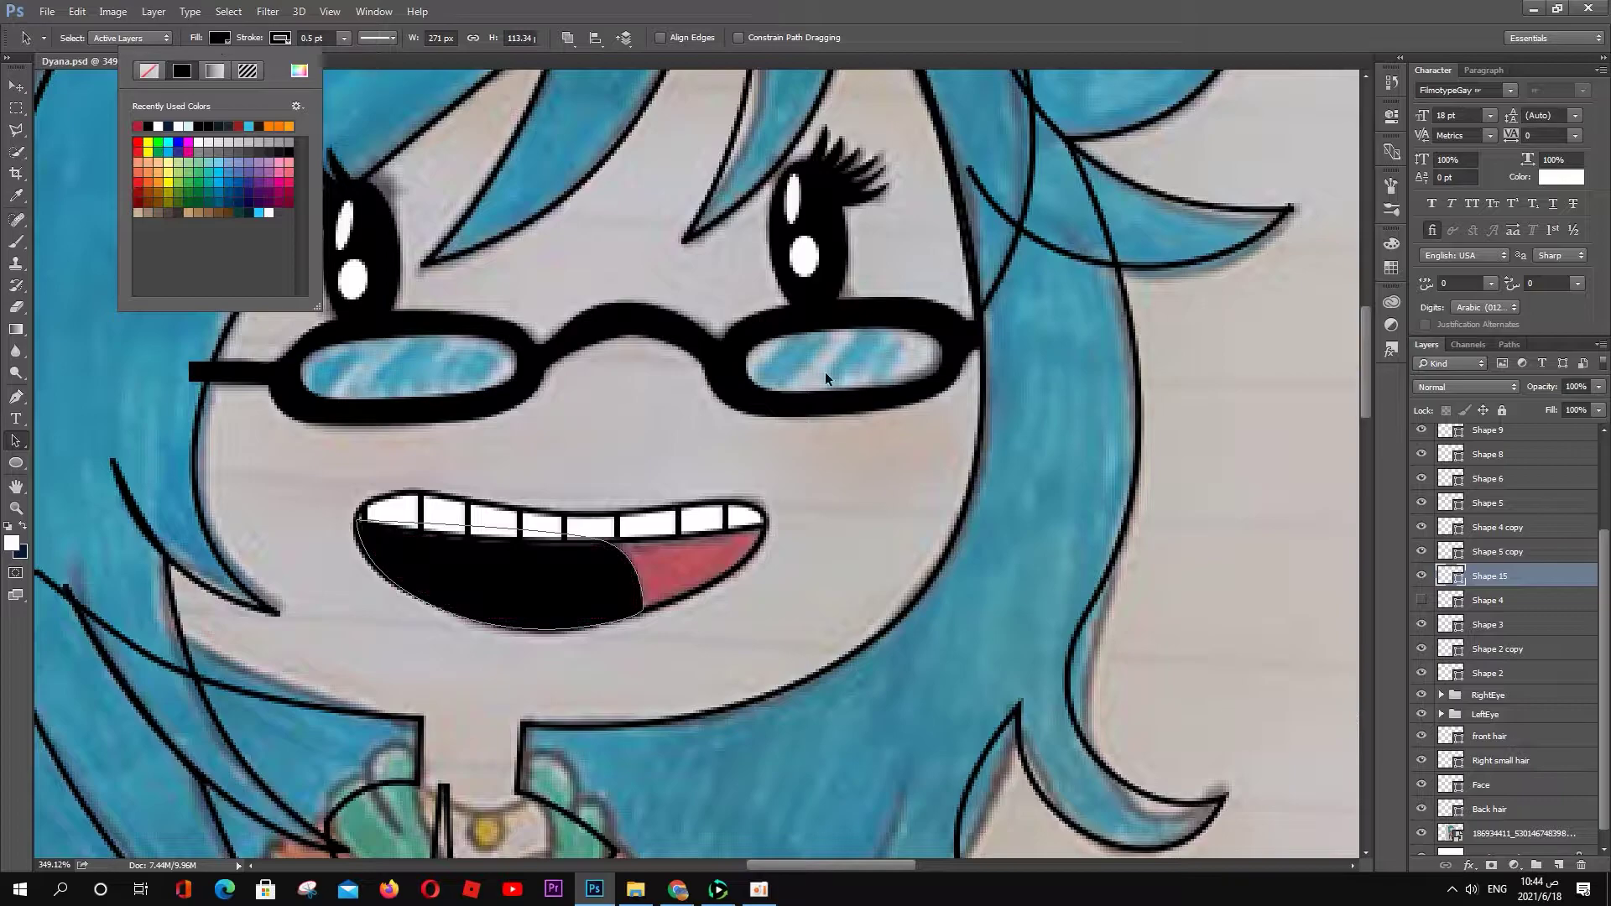
{"action": "left_click", "coordinate": [313, 58]}
{"action": "left_click", "coordinate": [1471, 304]}
{"action": "left_click", "coordinate": [1422, 600]}
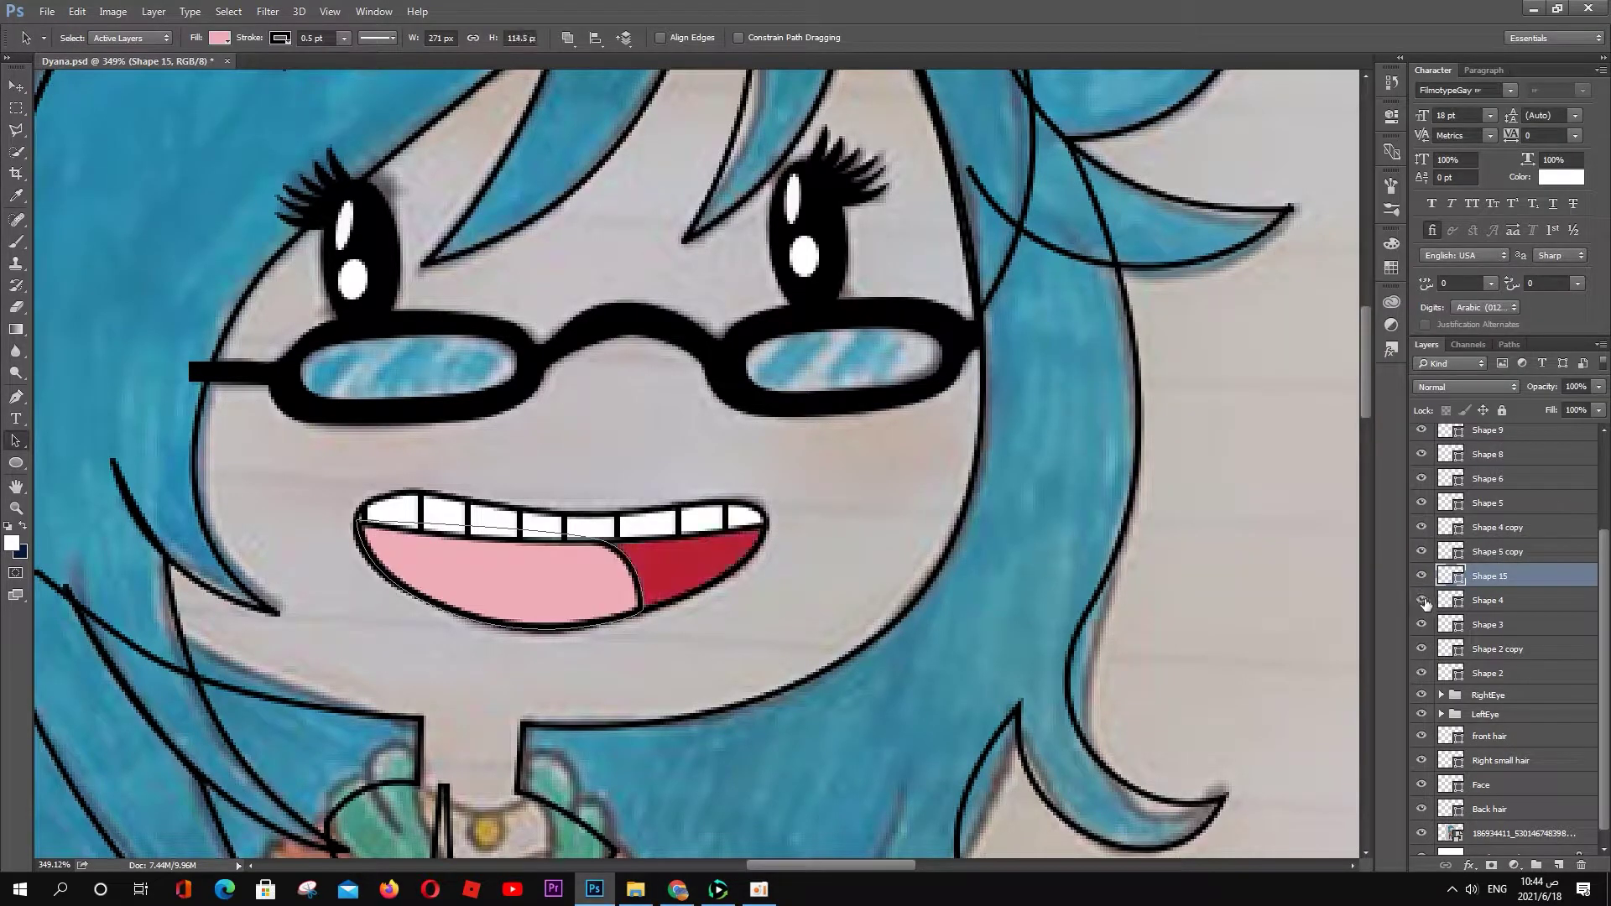
Step: Rename the glasses layer to Glasess
{"action": "scroll", "coordinate": [1291, 521], "scroll_direction": "down", "scroll_amount": 1}
{"action": "left_click", "coordinate": [1494, 621]}
{"action": "type", "text": "Glas"}
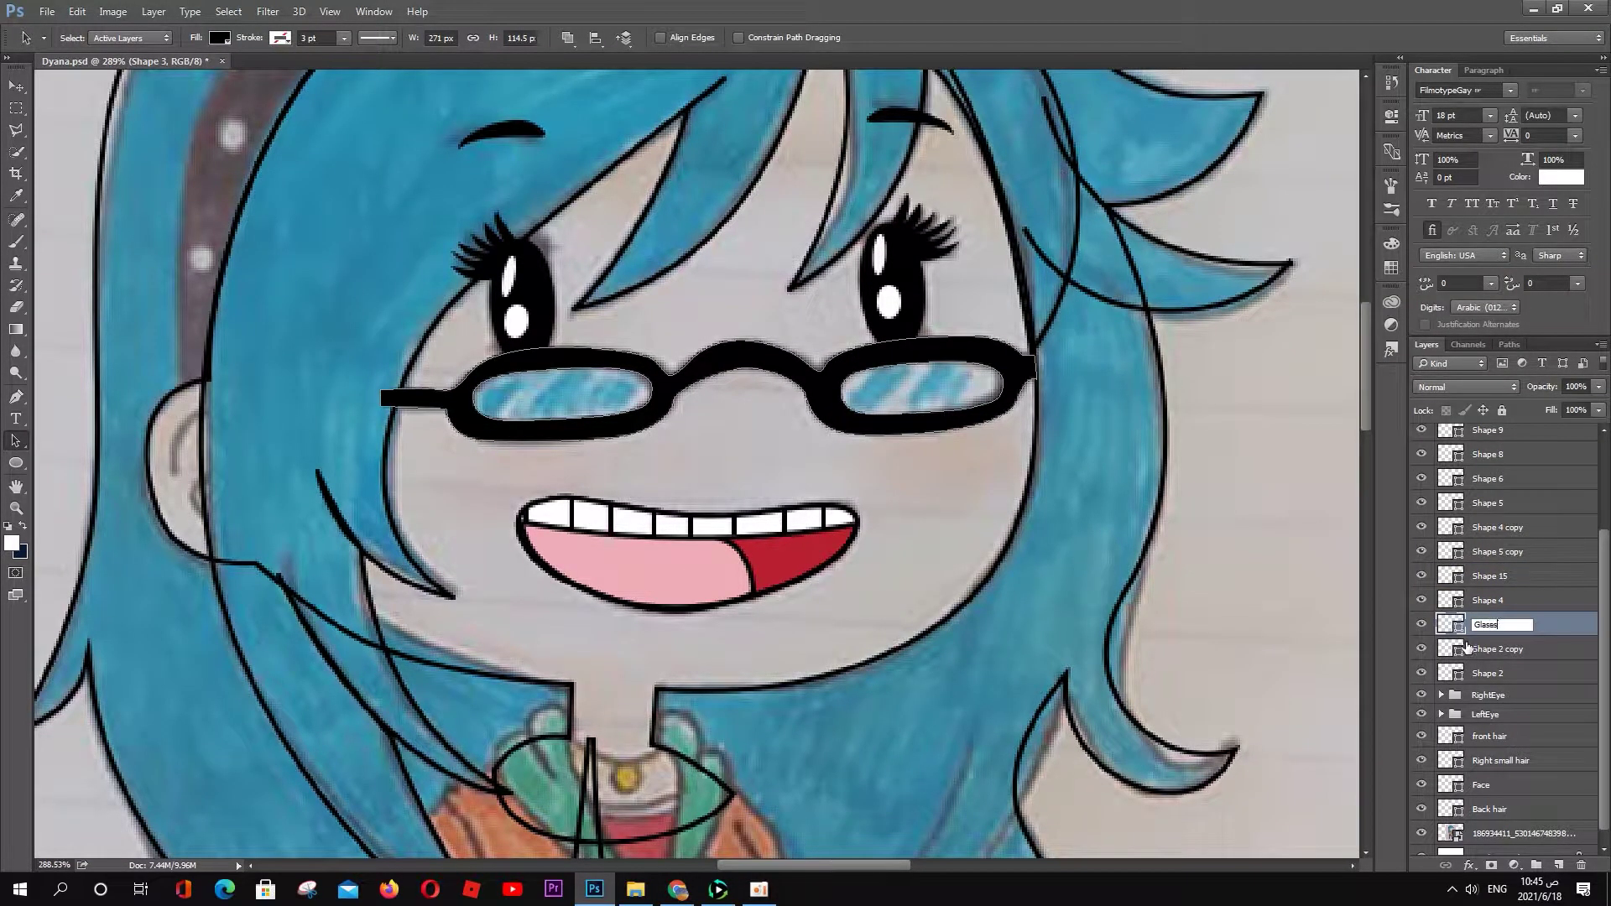
{"action": "type", "text": "sess"}
{"action": "key", "text": "Return"}
Step: Select the mouth layers and group them into Group 1 with Ctrl+G
{"action": "left_click", "coordinate": [1488, 600]}
{"action": "left_click", "coordinate": [1488, 430], "text": "shift"}
{"action": "key", "text": "ctrl+g"}
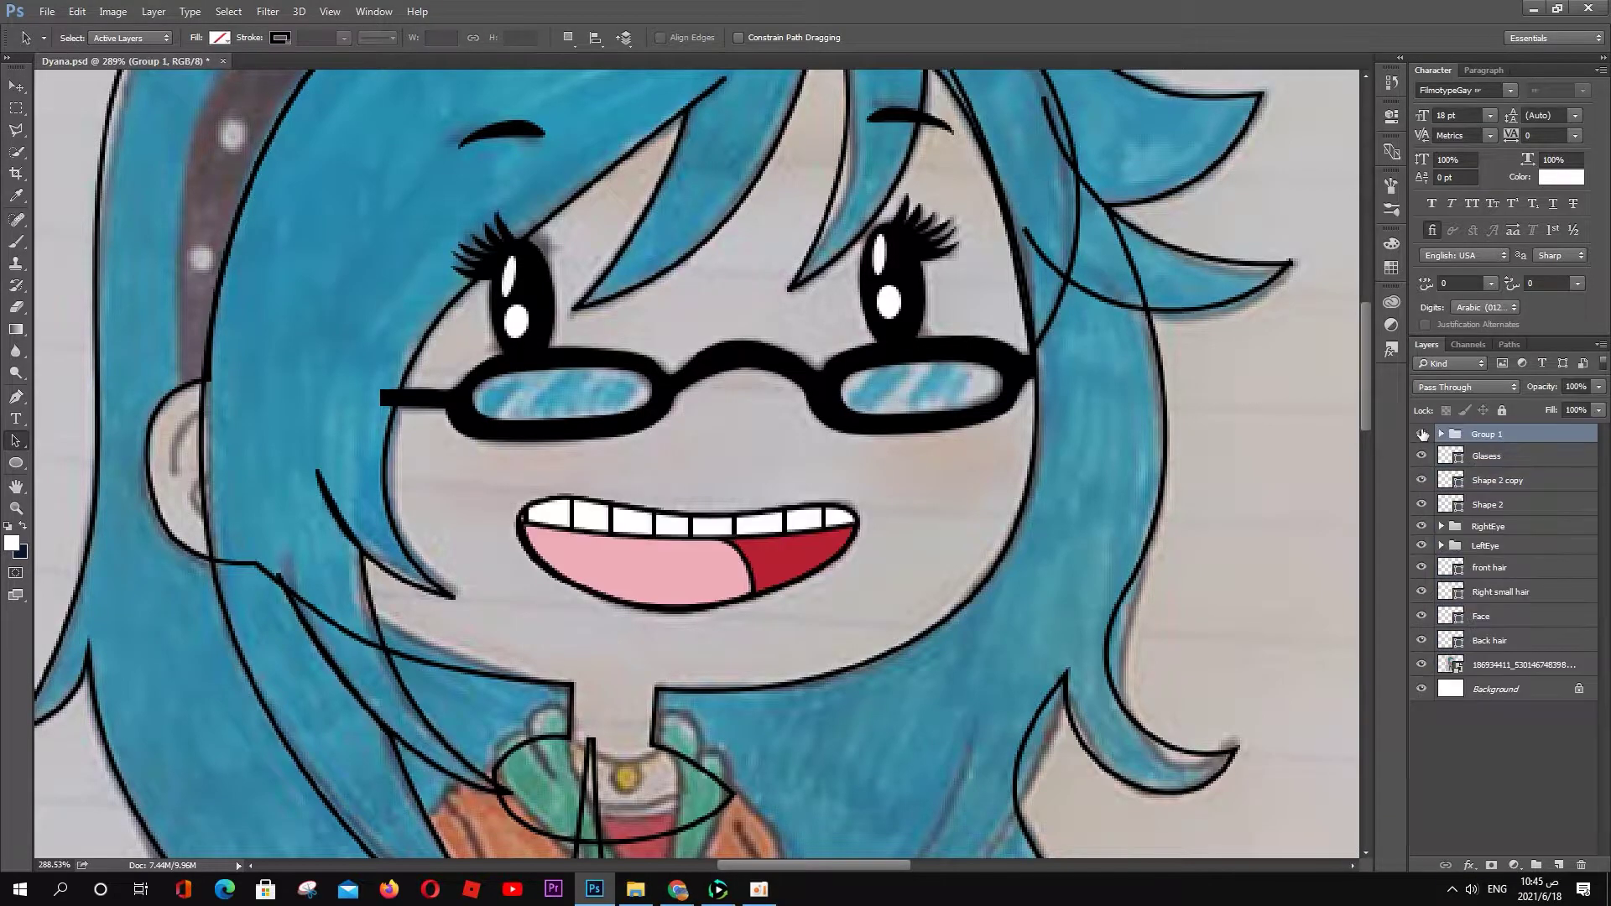
{"action": "left_click", "coordinate": [1498, 480]}
{"action": "scroll", "coordinate": [1061, 423], "scroll_direction": "down", "scroll_amount": 5}
{"action": "scroll", "coordinate": [522, 470], "scroll_direction": "up", "scroll_amount": 6}
Step: Pen-draw the inner ear curve as an unfilled line with a 0.5 pt stroke
{"action": "key", "text": "p"}
{"action": "left_click", "coordinate": [522, 486]}
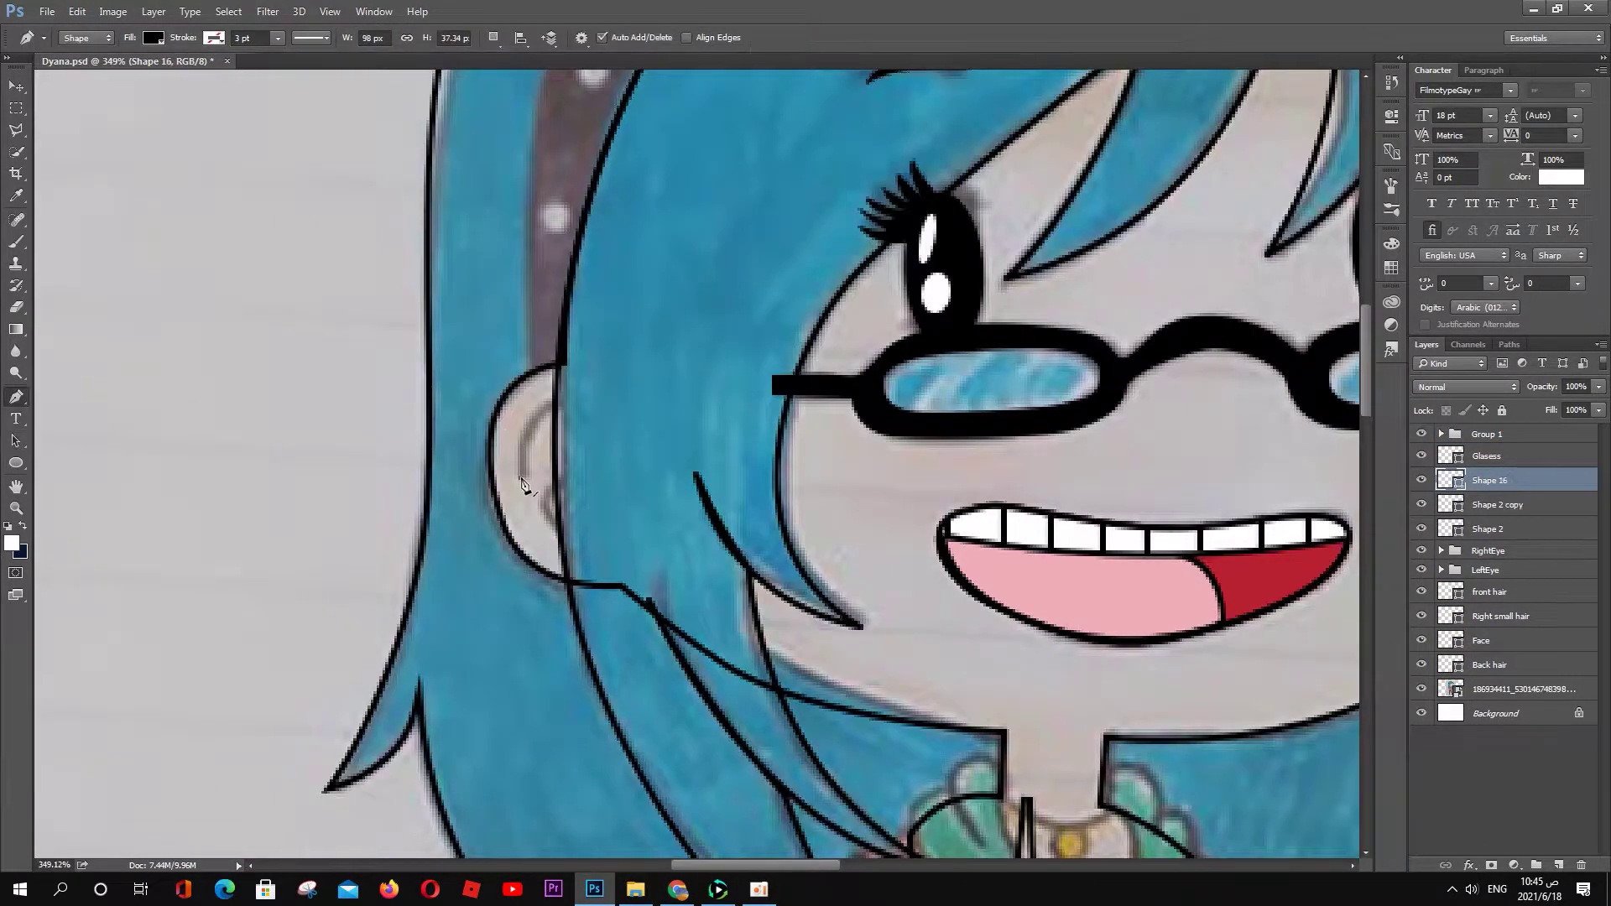
{"action": "left_click", "coordinate": [152, 38]}
{"action": "left_click", "coordinate": [214, 38]}
{"action": "left_click", "coordinate": [238, 38]}
{"action": "type", "text": "5"}
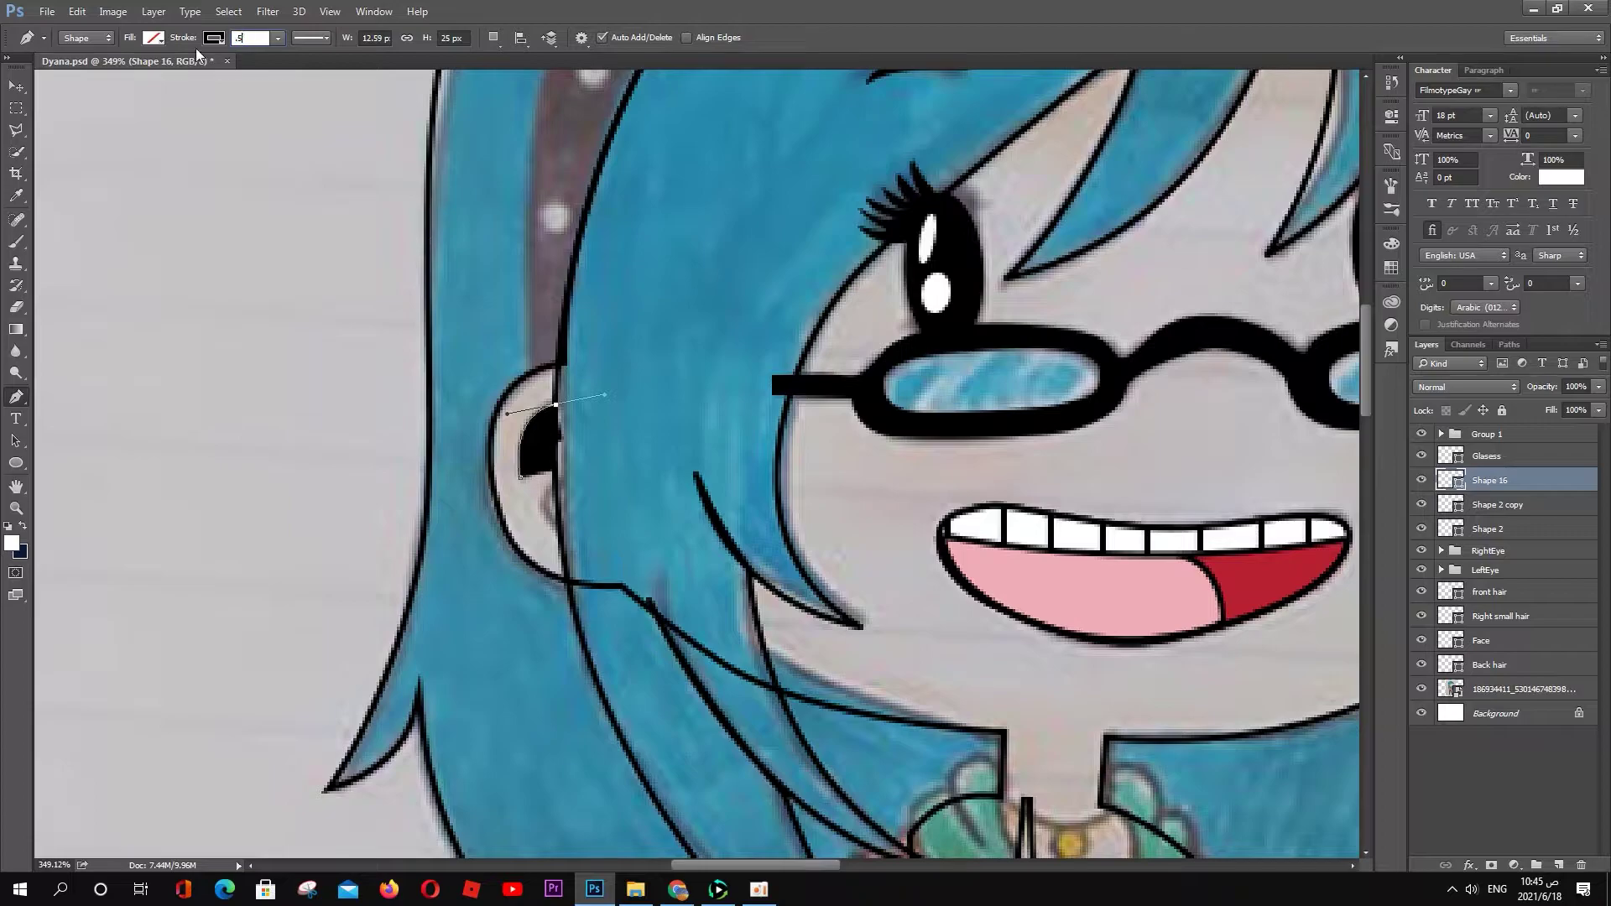
{"action": "key", "text": "Return"}
{"action": "left_click_drag", "start_coordinate": [563, 482], "coordinate": [551, 491]}
{"action": "scroll", "coordinate": [586, 563], "scroll_direction": "down", "scroll_amount": 5}
{"action": "scroll", "coordinate": [588, 336], "scroll_direction": "up", "scroll_amount": 2}
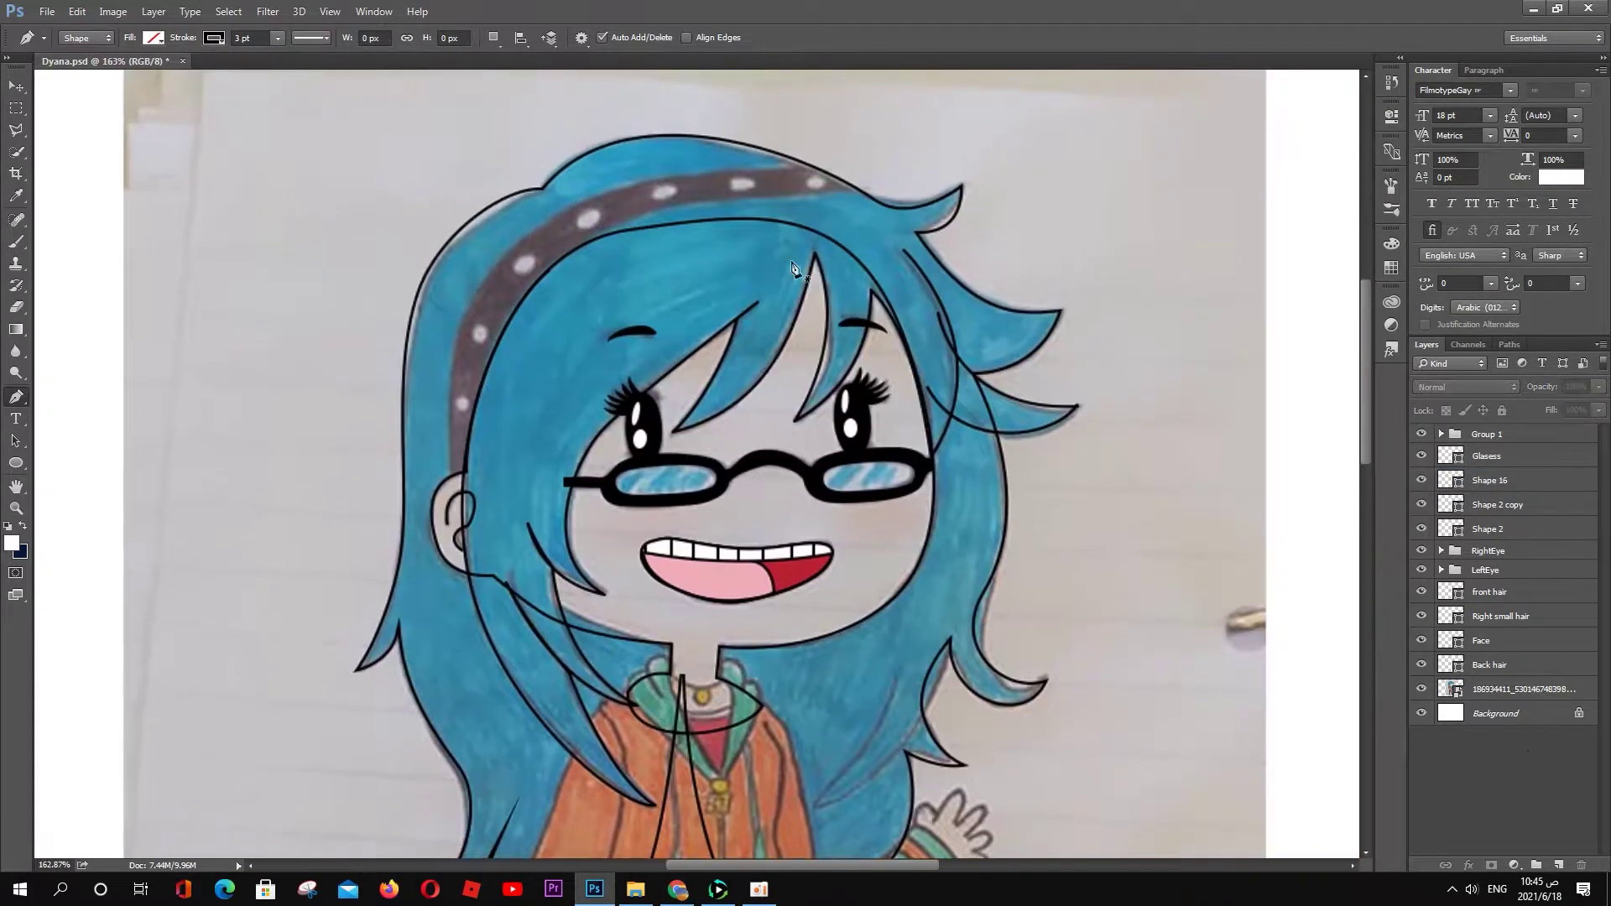
Step: Trace the headband with curved anchors along its top edge using a 0.5 pt outline
{"action": "left_click", "coordinate": [882, 205]}
{"action": "left_click_drag", "start_coordinate": [606, 224], "coordinate": [486, 294]}
{"action": "left_click_drag", "start_coordinate": [464, 472], "coordinate": [472, 487]}
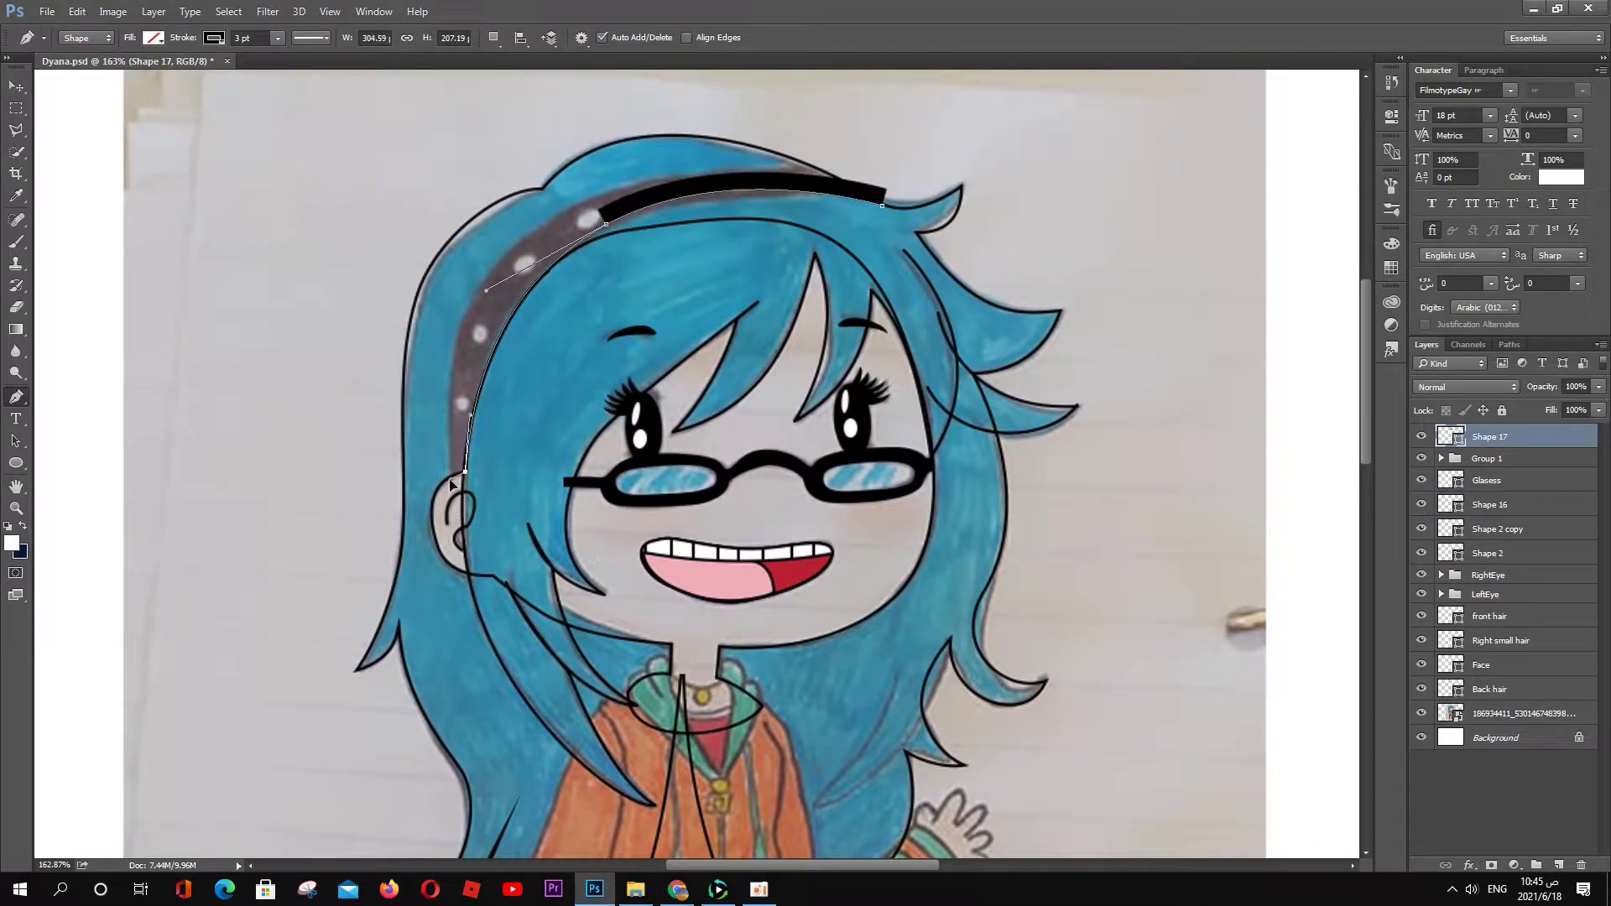
{"action": "left_click", "coordinate": [246, 37]}
{"action": "type", "text": "0.5"}
{"action": "key", "text": "Return"}
{"action": "left_click_drag", "start_coordinate": [589, 191], "coordinate": [664, 180]}
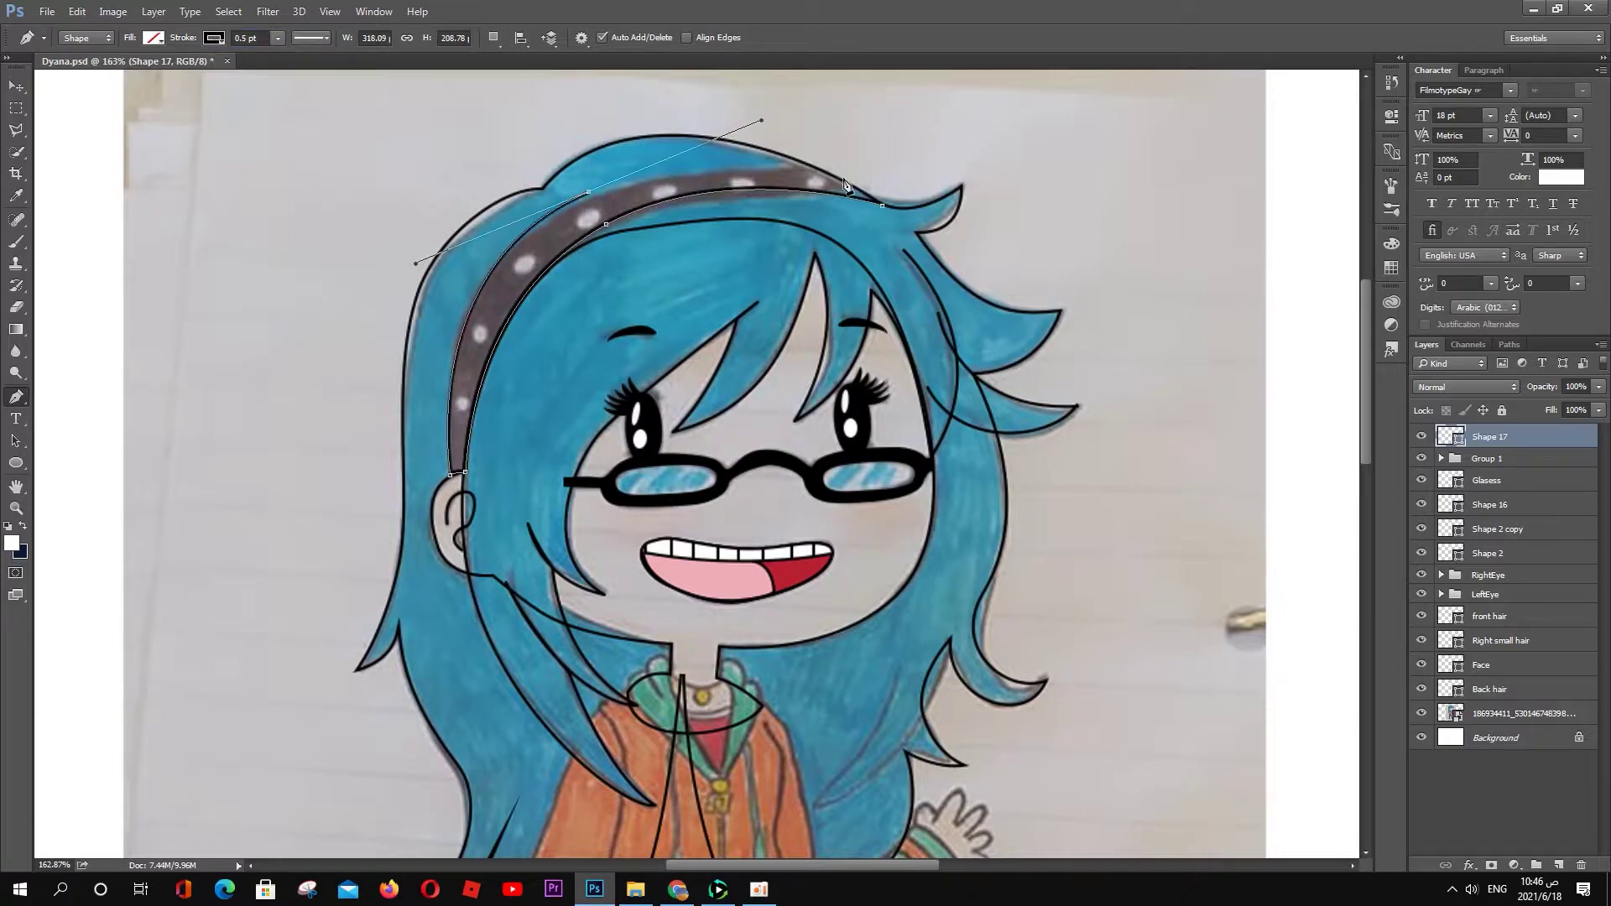
{"action": "left_click_drag", "start_coordinate": [841, 179], "coordinate": [763, 126]}
{"action": "left_click", "coordinate": [882, 205]}
{"action": "scroll", "coordinate": [890, 210], "scroll_direction": "up", "scroll_amount": 5}
{"action": "scroll", "coordinate": [898, 220], "scroll_direction": "down", "scroll_amount": 2}
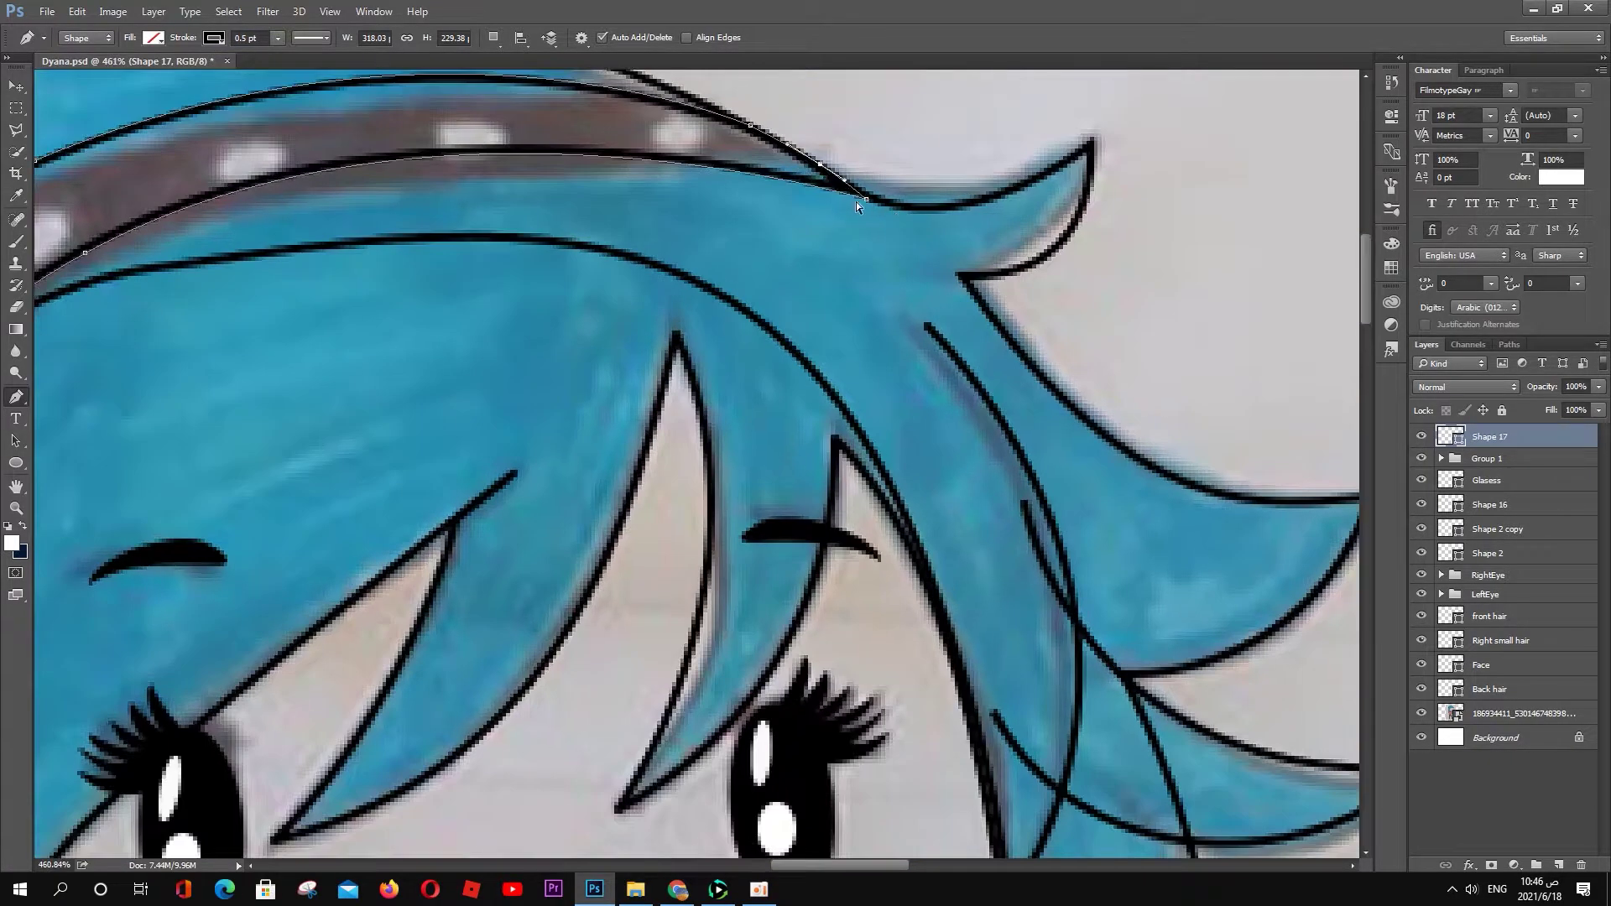
{"action": "scroll", "coordinate": [621, 235], "scroll_direction": "down", "scroll_amount": 2}
Step: Draw a small dot on the headband with a pink outline and light pink fill
{"action": "double_click", "coordinate": [1450, 436]}
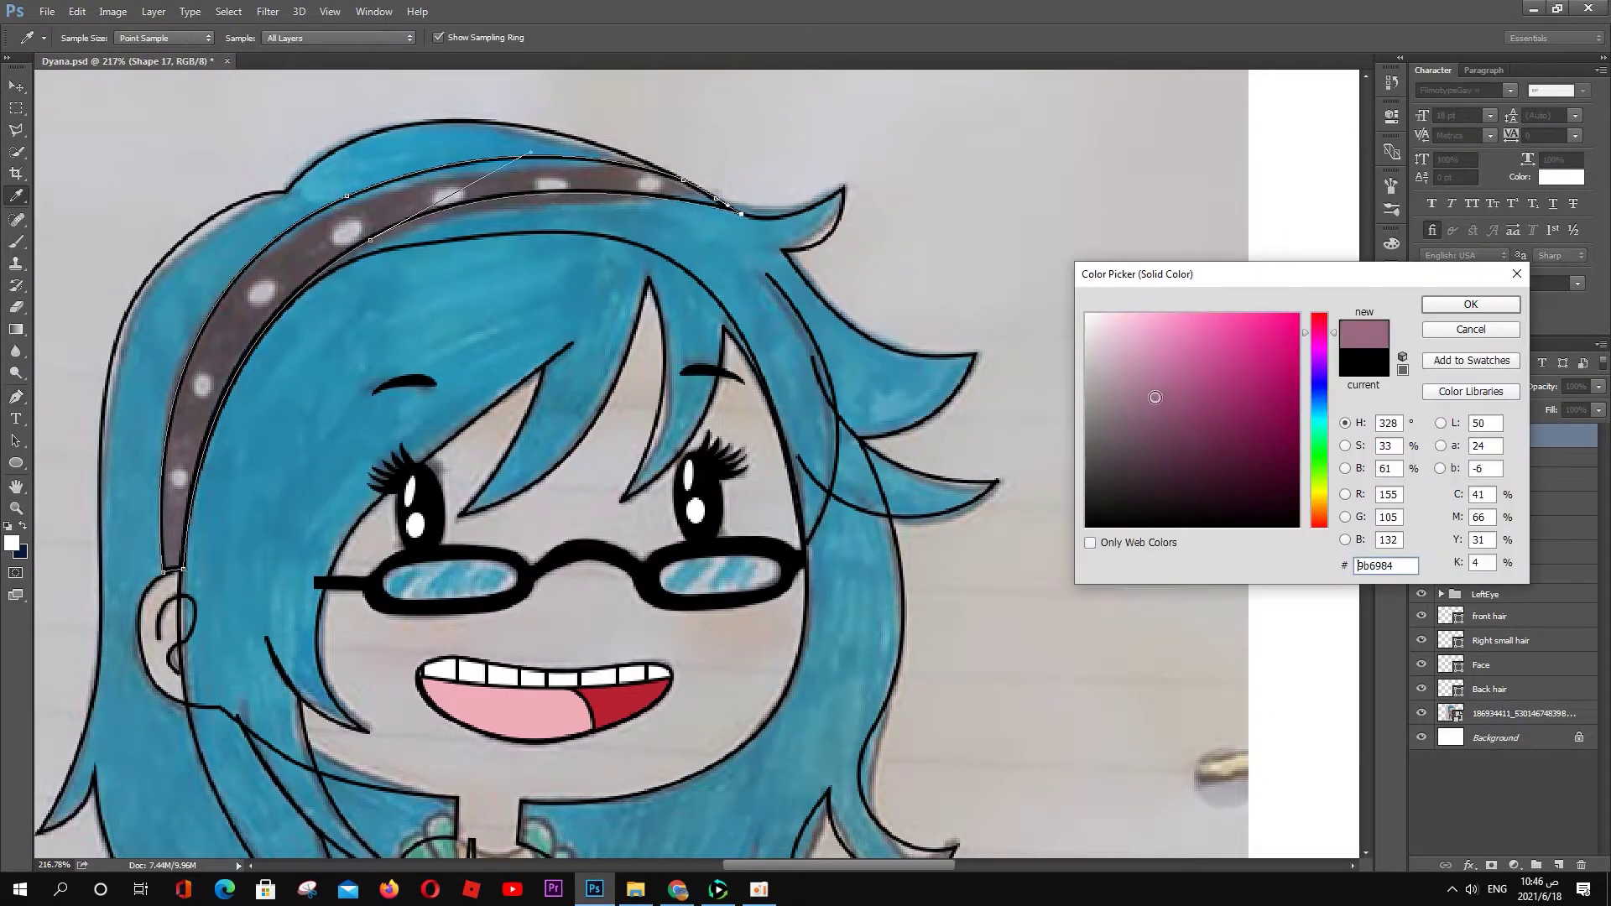
{"action": "left_click", "coordinate": [1468, 330]}
{"action": "left_click", "coordinate": [16, 463]}
{"action": "left_click_drag", "start_coordinate": [168, 477], "coordinate": [180, 481]}
{"action": "left_click", "coordinate": [1155, 234]}
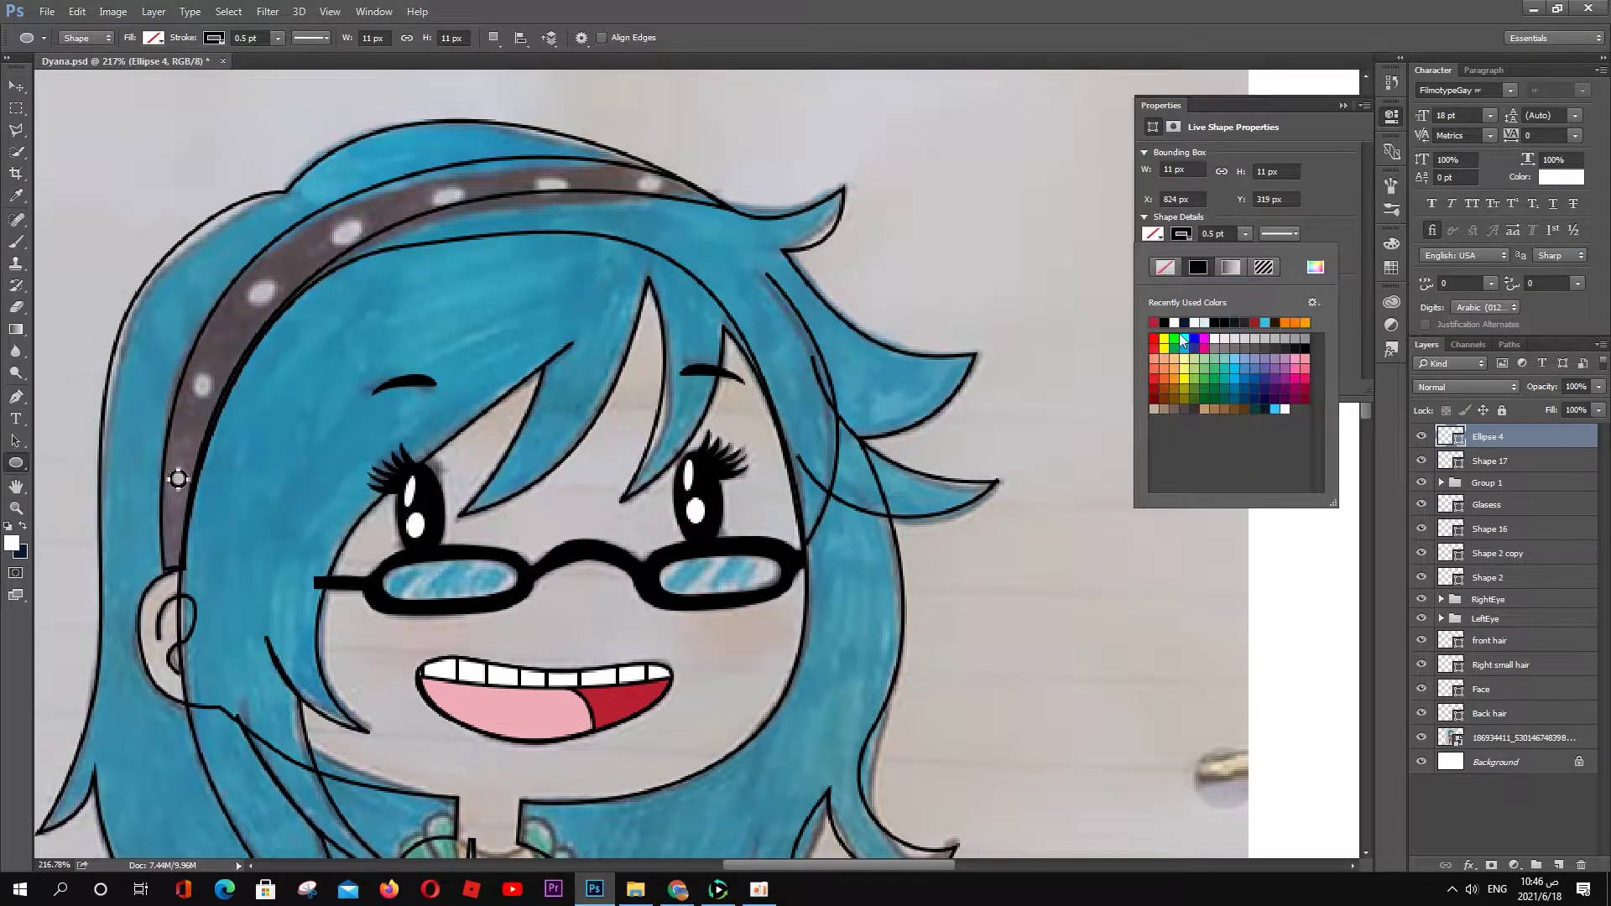
{"action": "left_click", "coordinate": [1295, 359]}
{"action": "left_click", "coordinate": [1306, 359]}
{"action": "left_click", "coordinate": [244, 38]}
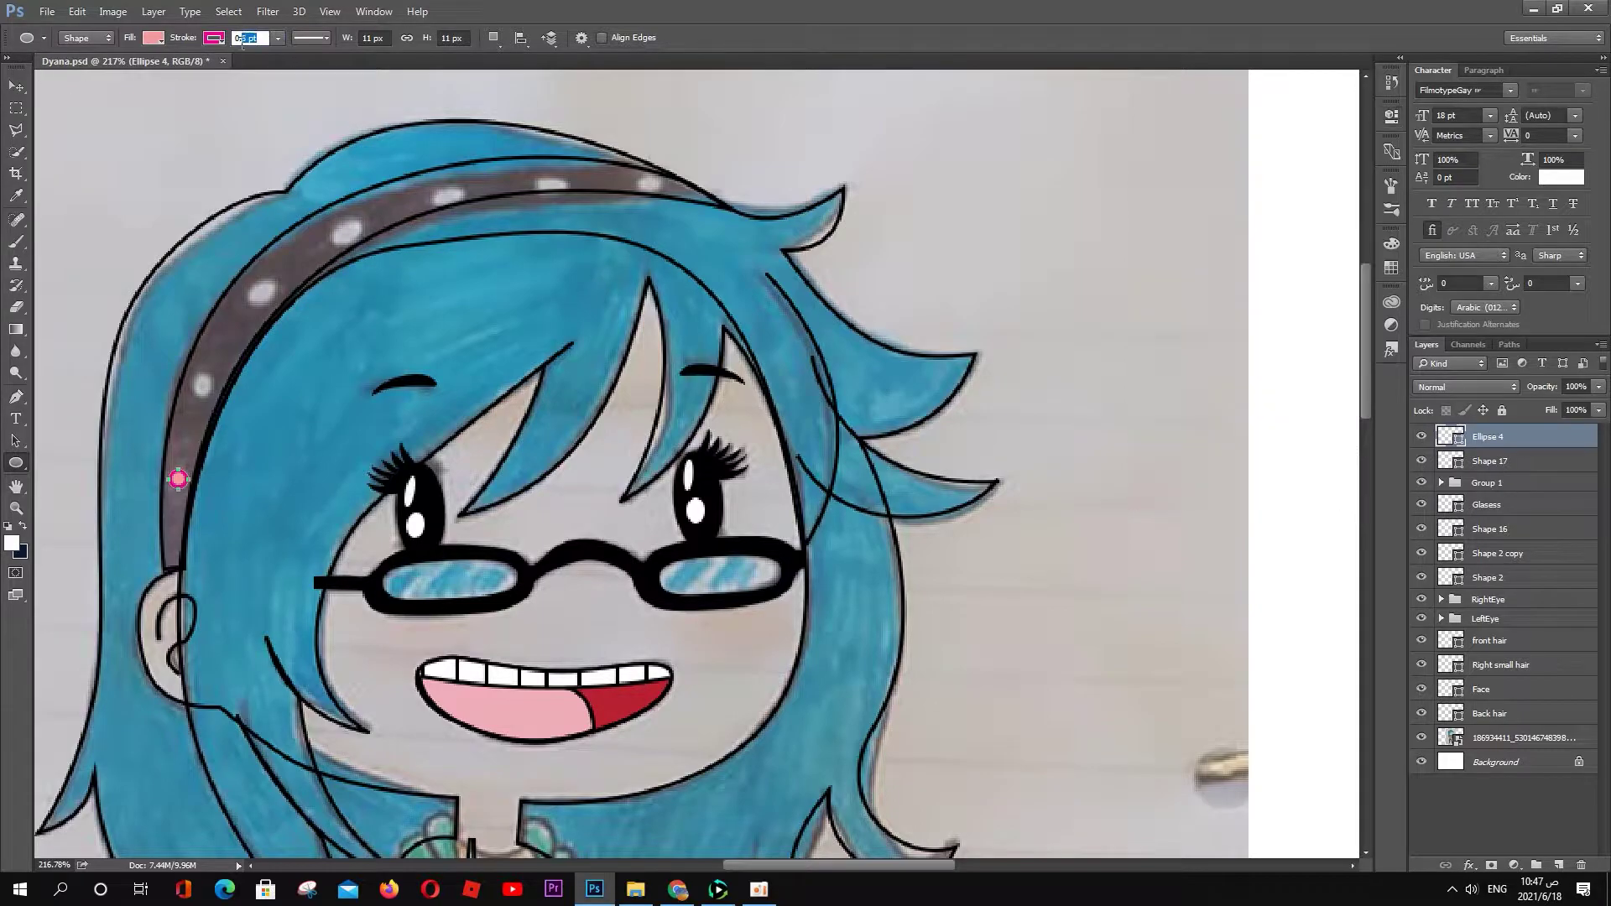
{"action": "type", "text": "0.3"}
Step: Copy the pink dot up the headband, rotating copies to follow its curve
{"action": "key", "text": "a"}
{"action": "mouse_move", "coordinate": [178, 479]}
{"action": "left_mouse_down"}
{"action": "mouse_move", "coordinate": [261, 289]}
{"action": "mouse_move", "coordinate": [340, 204]}
{"action": "mouse_move", "coordinate": [337, 218]}
{"action": "left_mouse_up"}
{"action": "key", "text": "ctrl+alt+t"}
{"action": "key", "text": "Return"}
{"action": "key", "text": "ctrl+alt+t"}
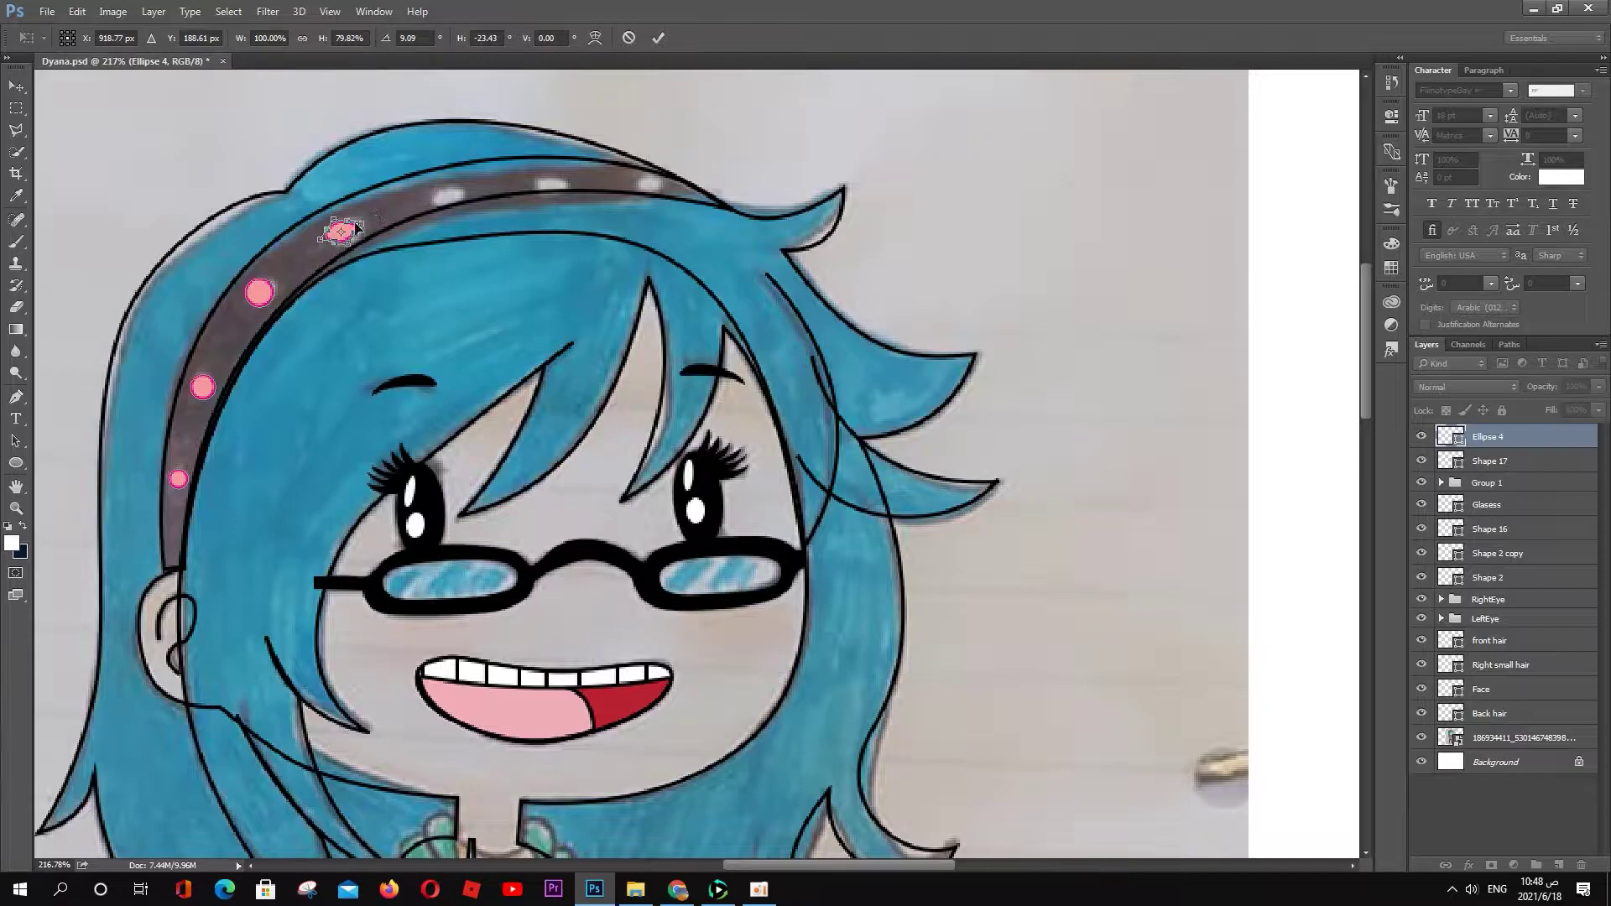
{"action": "key", "text": "Return"}
{"action": "left_click_drag", "start_coordinate": [342, 229], "coordinate": [444, 188]}
{"action": "key", "text": "ctrl+alt+t"}
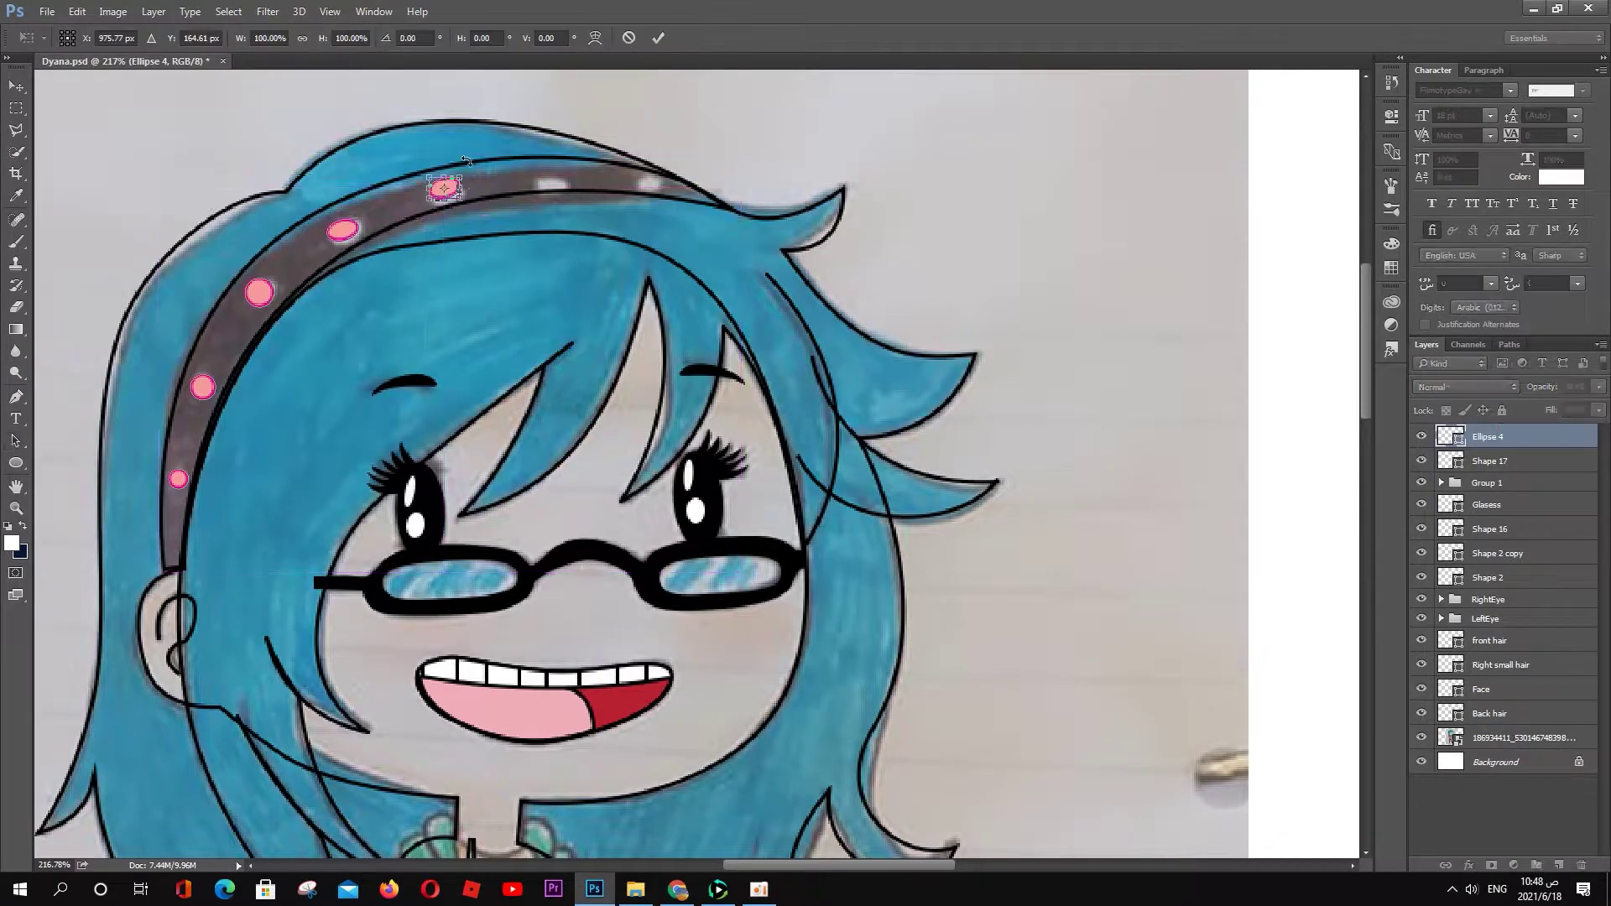
{"action": "key", "text": "Return"}
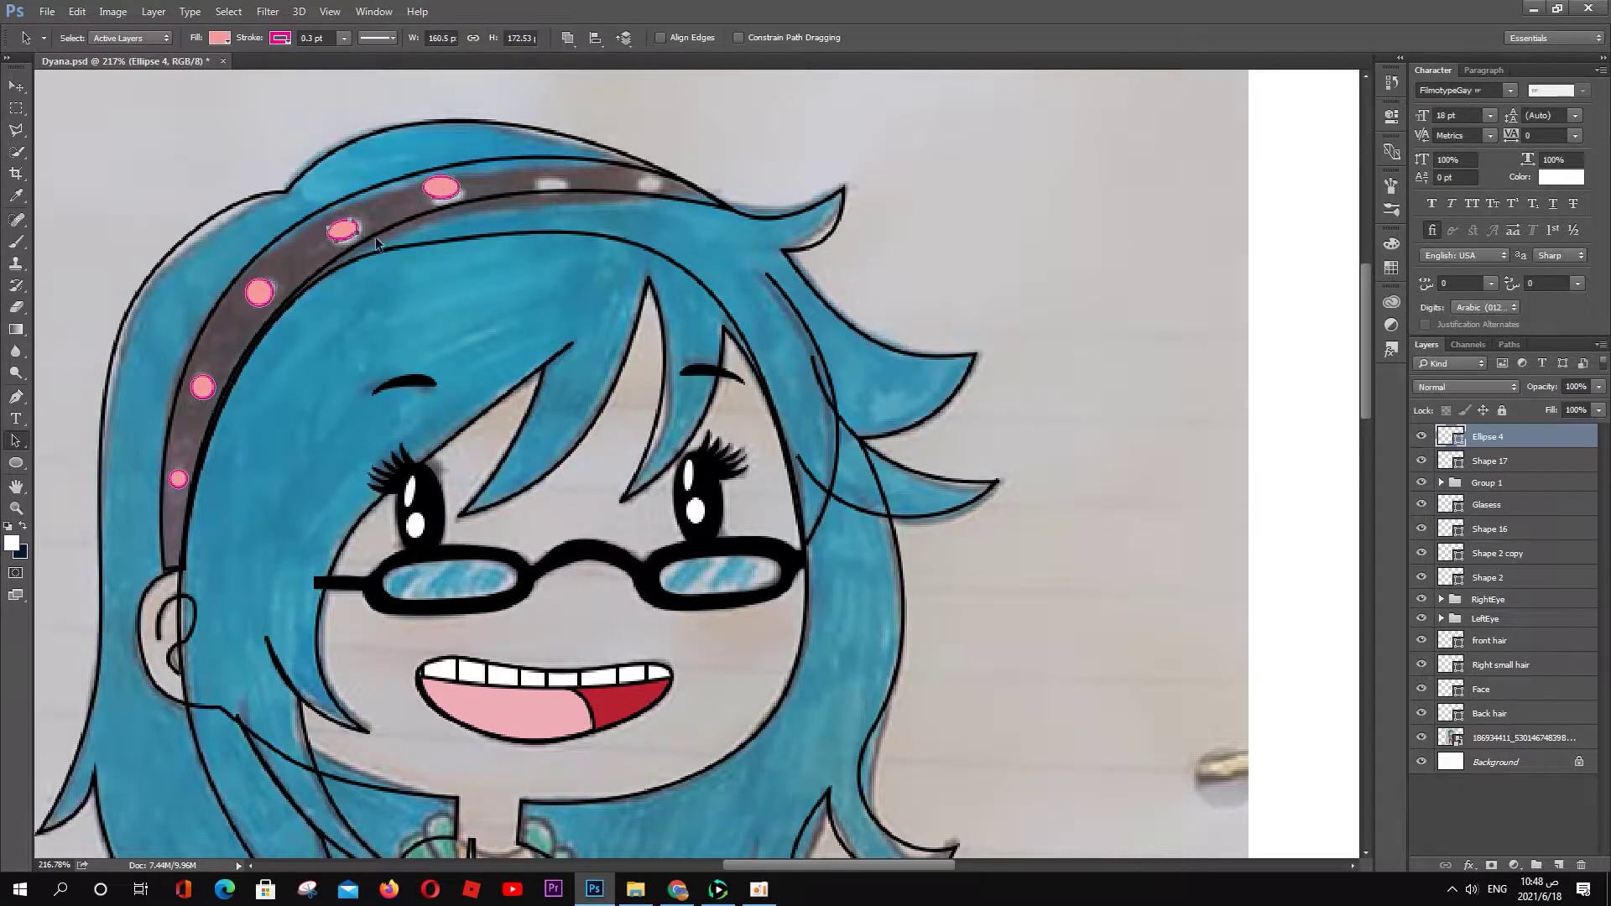
Step: Place more rotated dot copies along the top and lower part of the headband
{"action": "key", "text": "ctrl+alt+t"}
{"action": "left_click_drag", "start_coordinate": [441, 186], "coordinate": [679, 168]}
{"action": "key", "text": "Return"}
{"action": "key", "text": "ctrl+alt+t"}
{"action": "key", "text": "Return"}
{"action": "key", "text": "ctrl+alt+t"}
{"action": "mouse_move", "coordinate": [340, 235]}
{"action": "left_mouse_down"}
{"action": "mouse_move", "coordinate": [257, 297]}
{"action": "mouse_move", "coordinate": [198, 385]}
{"action": "left_mouse_up"}
{"action": "key", "text": "Return"}
{"action": "key", "text": "ctrl+alt+t"}
{"action": "key", "text": "Return"}
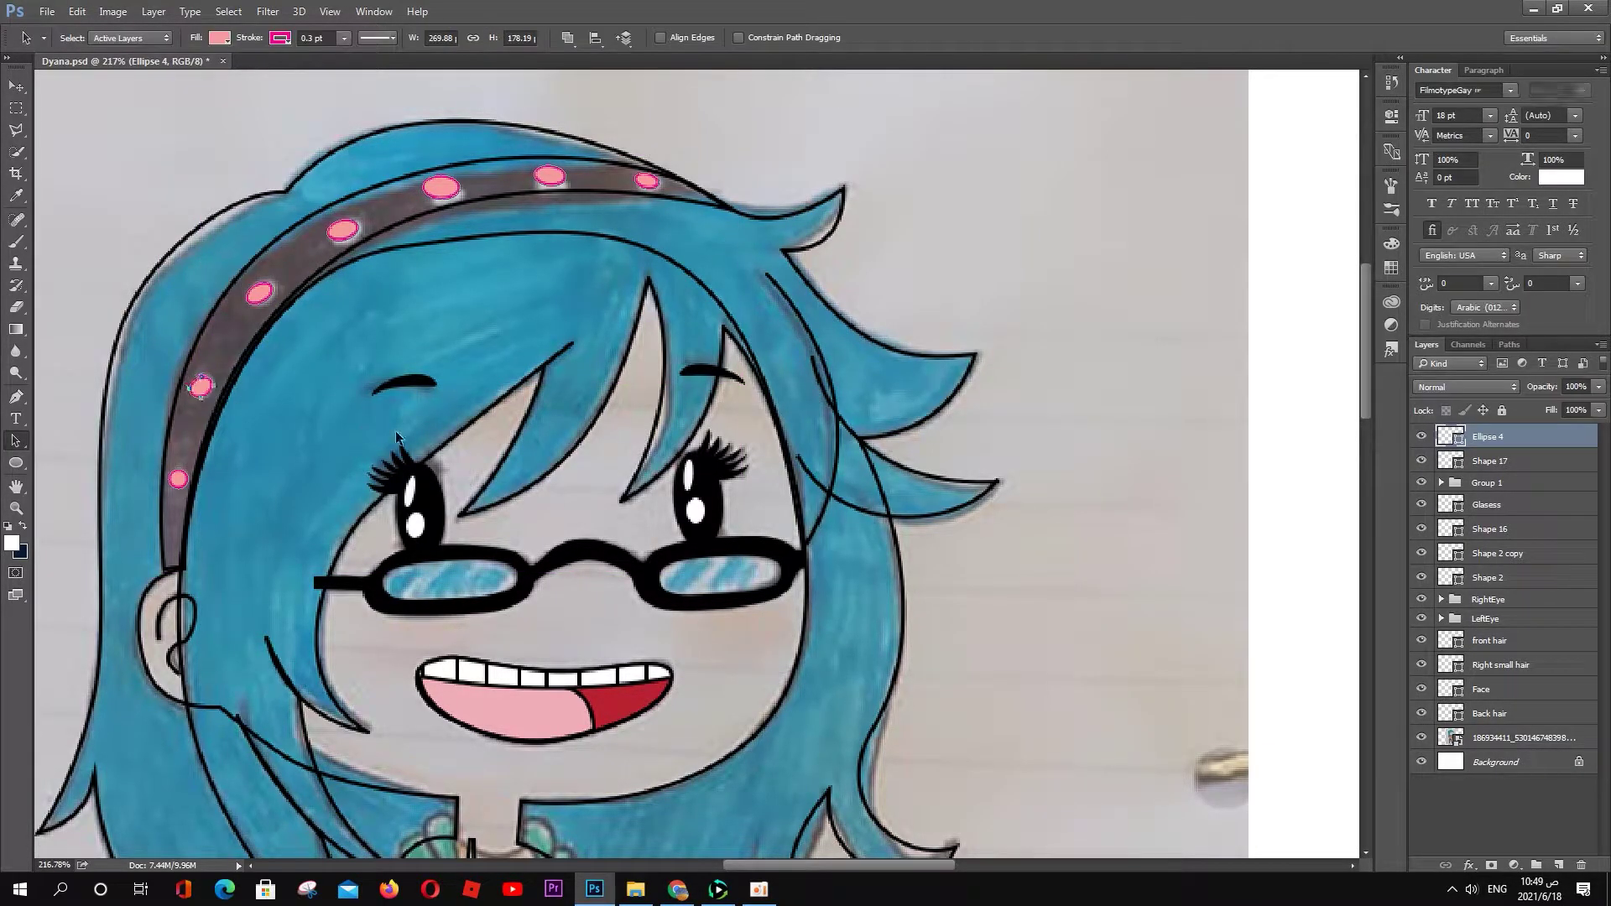
Step: Fill the headband shape (Shape 17) with magenta
{"action": "left_click", "coordinate": [1490, 460]}
{"action": "left_click", "coordinate": [220, 38]}
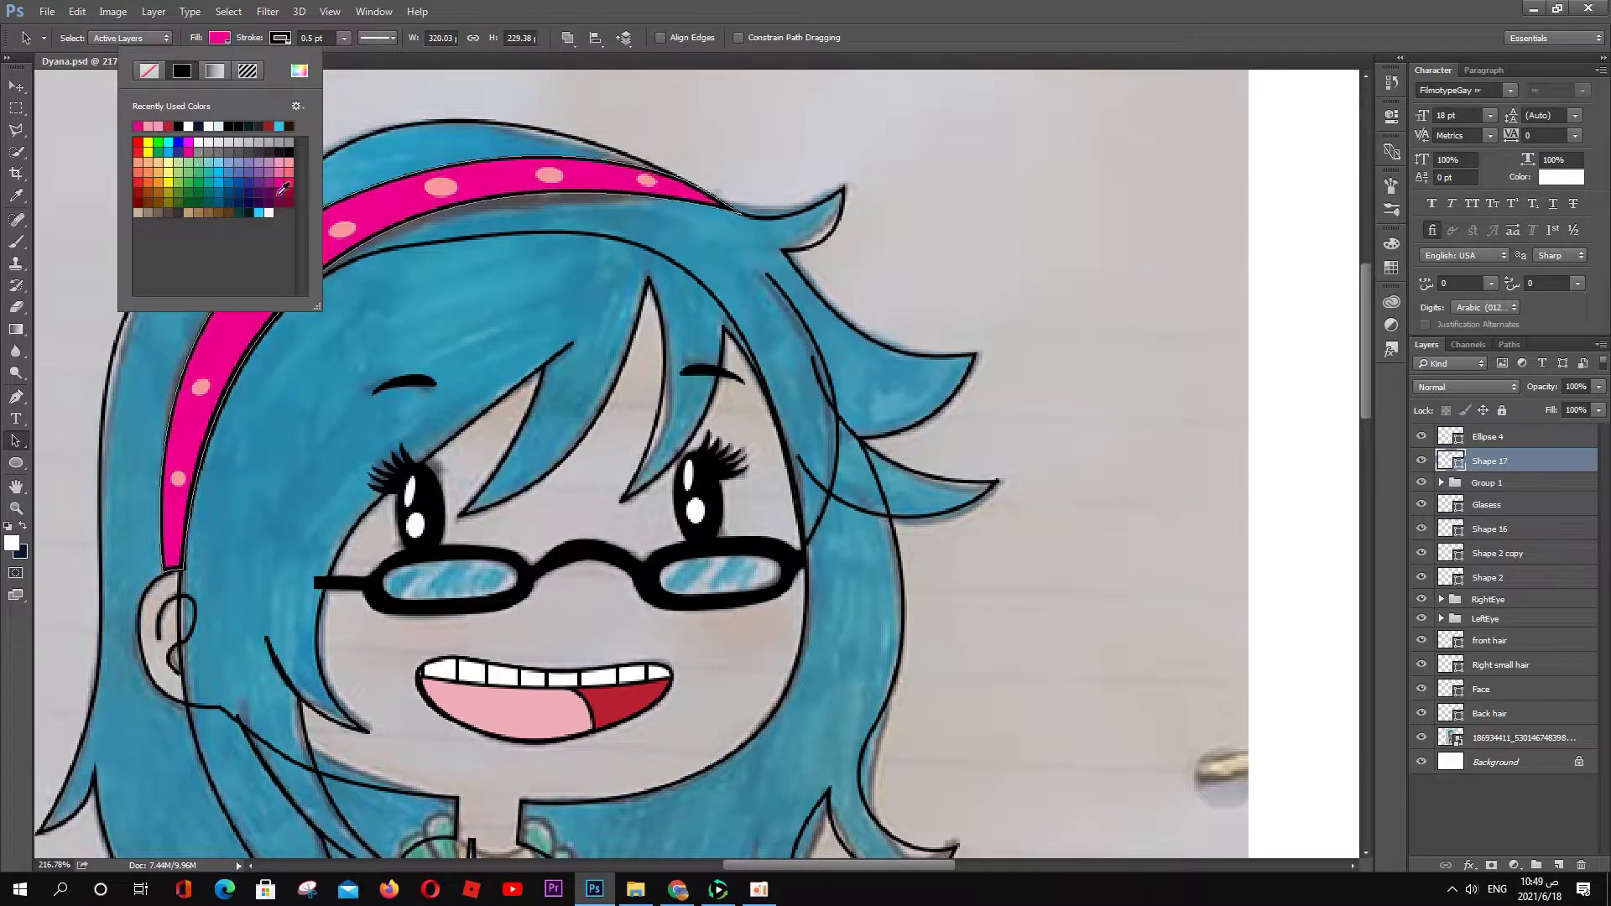
{"action": "left_click", "coordinate": [279, 190]}
{"action": "scroll", "coordinate": [949, 390], "scroll_direction": "down", "scroll_amount": 3}
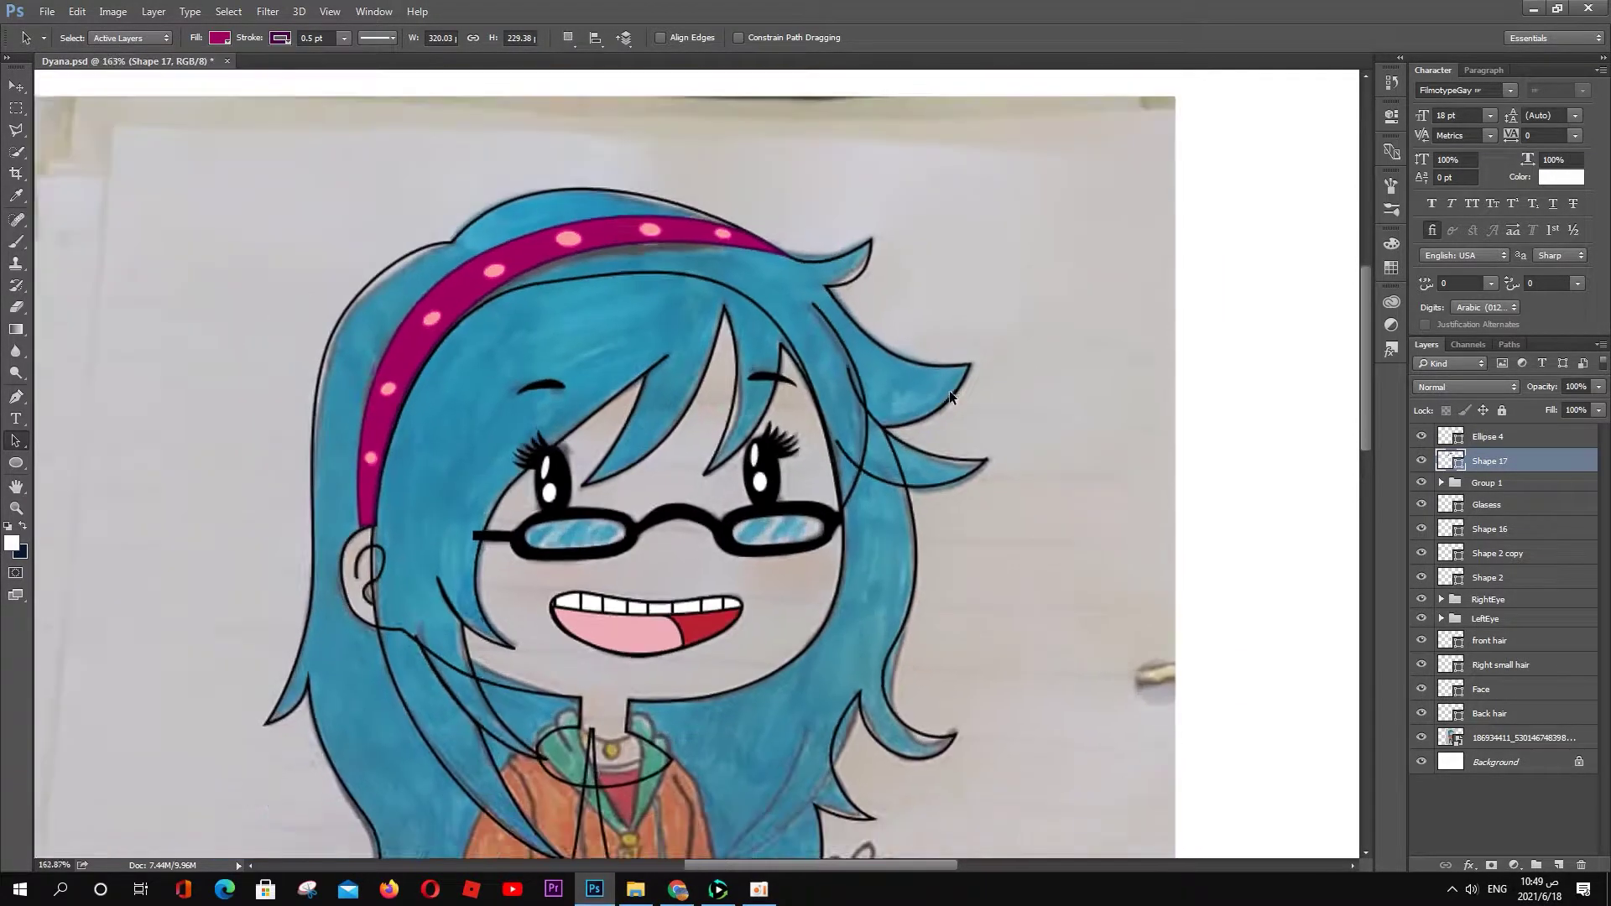
{"action": "left_click", "coordinate": [1490, 640]}
Step: Trace a new hair strand (Shape 18) with the Pen and fill it cyan
{"action": "key", "text": "p"}
{"action": "left_click", "coordinate": [734, 482]}
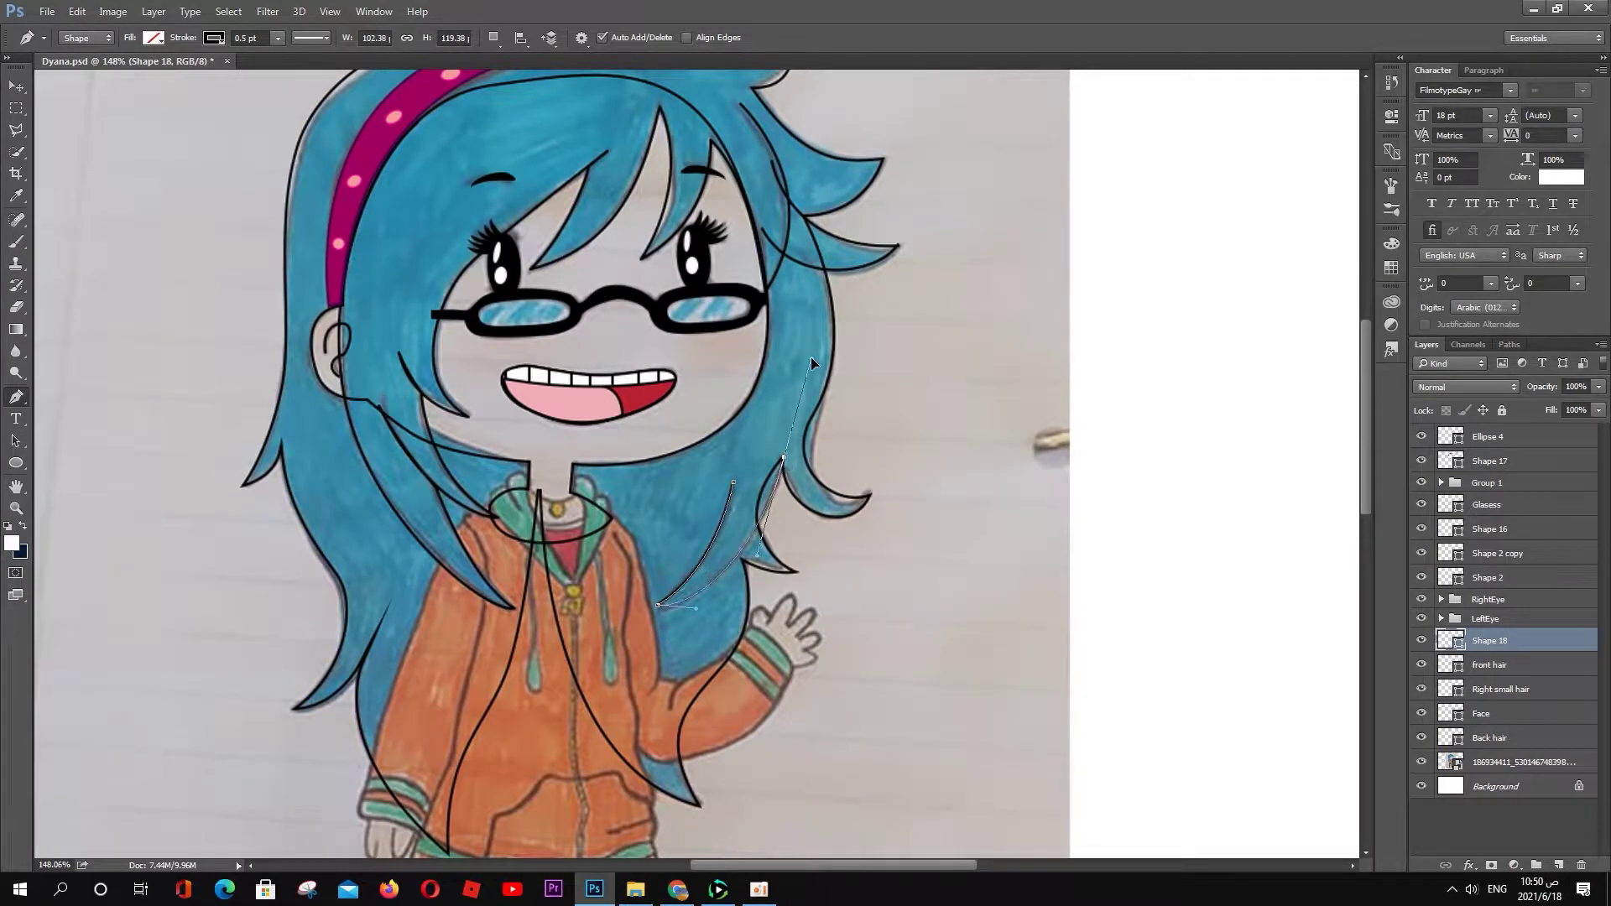
{"action": "scroll", "coordinate": [783, 495], "scroll_direction": "down", "scroll_amount": 1}
{"action": "key", "text": "a"}
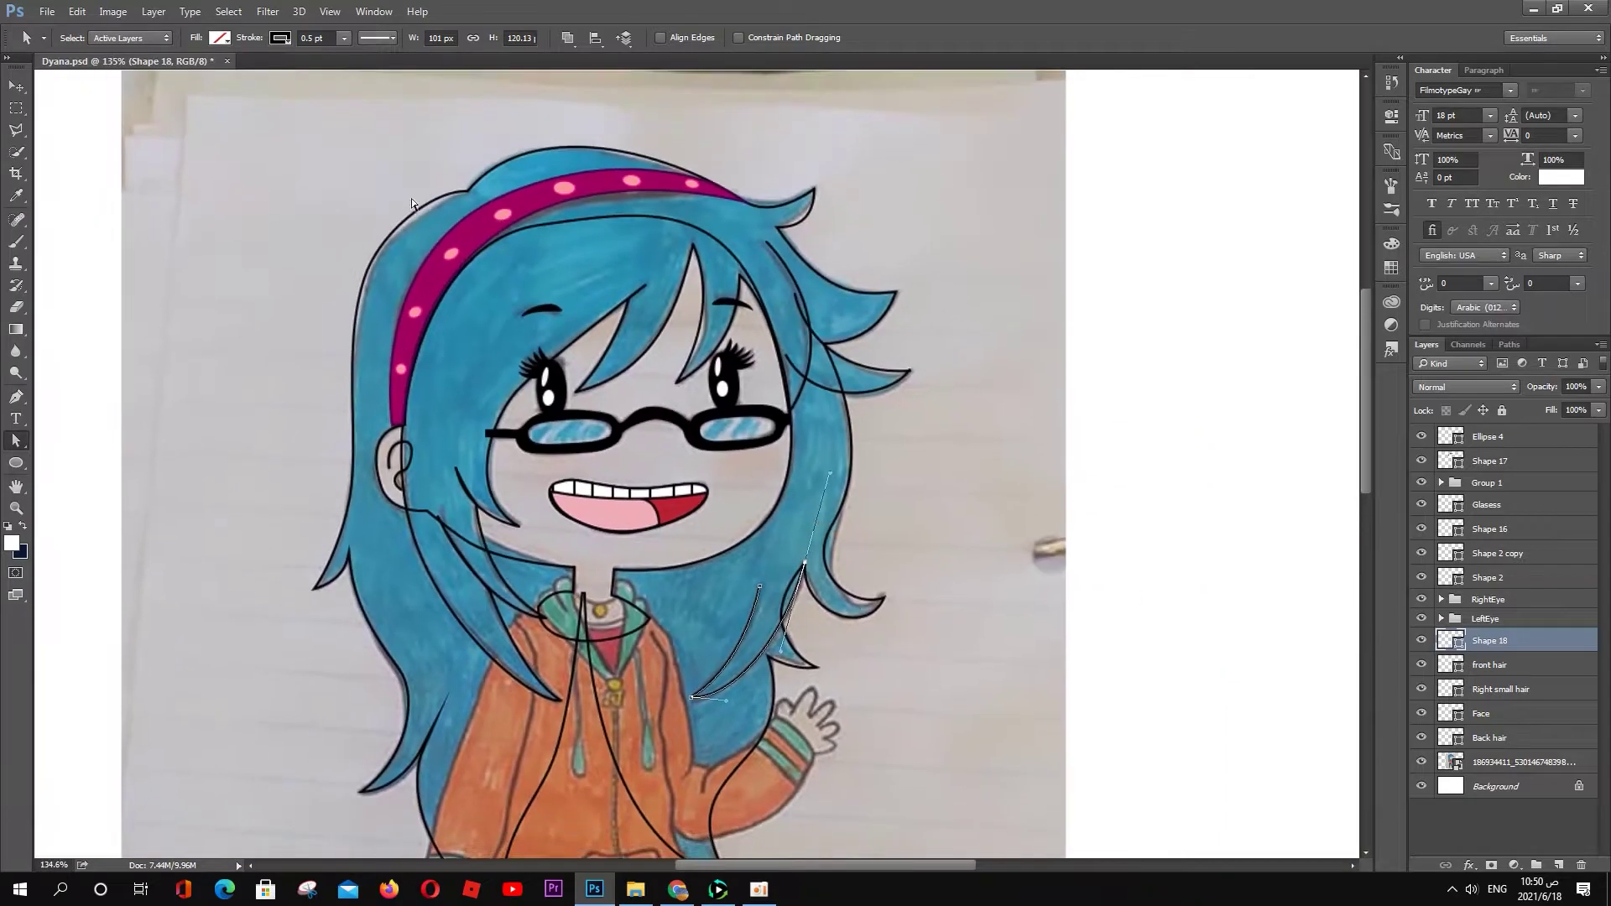
{"action": "left_click", "coordinate": [220, 36]}
{"action": "left_click", "coordinate": [168, 150]}
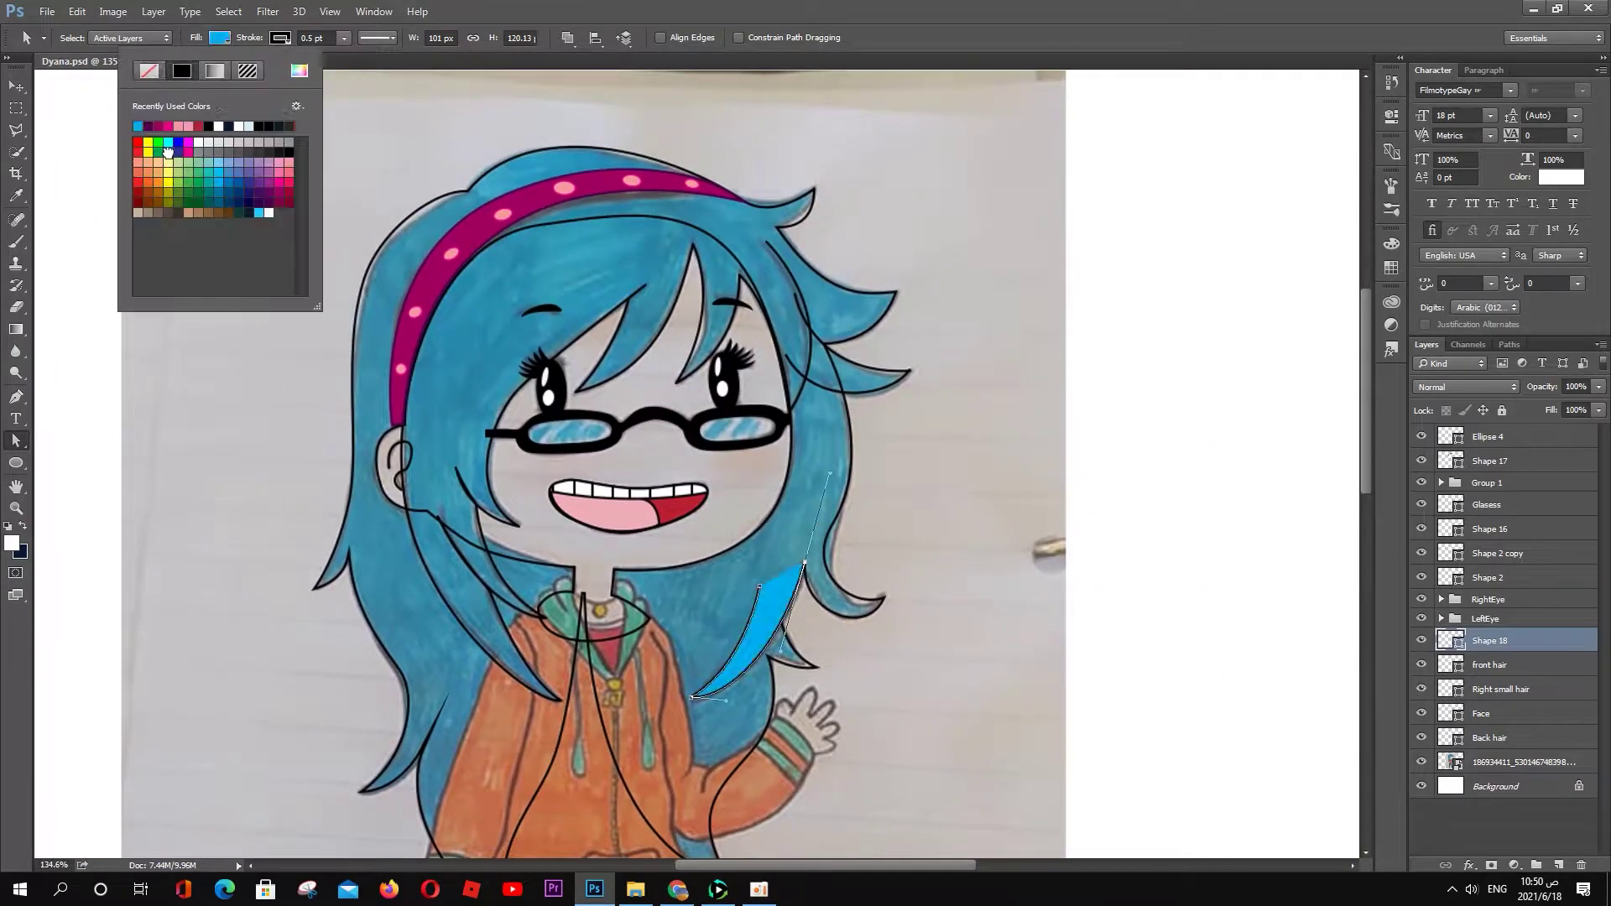
{"action": "left_click", "coordinate": [298, 70]}
{"action": "left_click", "coordinate": [1471, 304]}
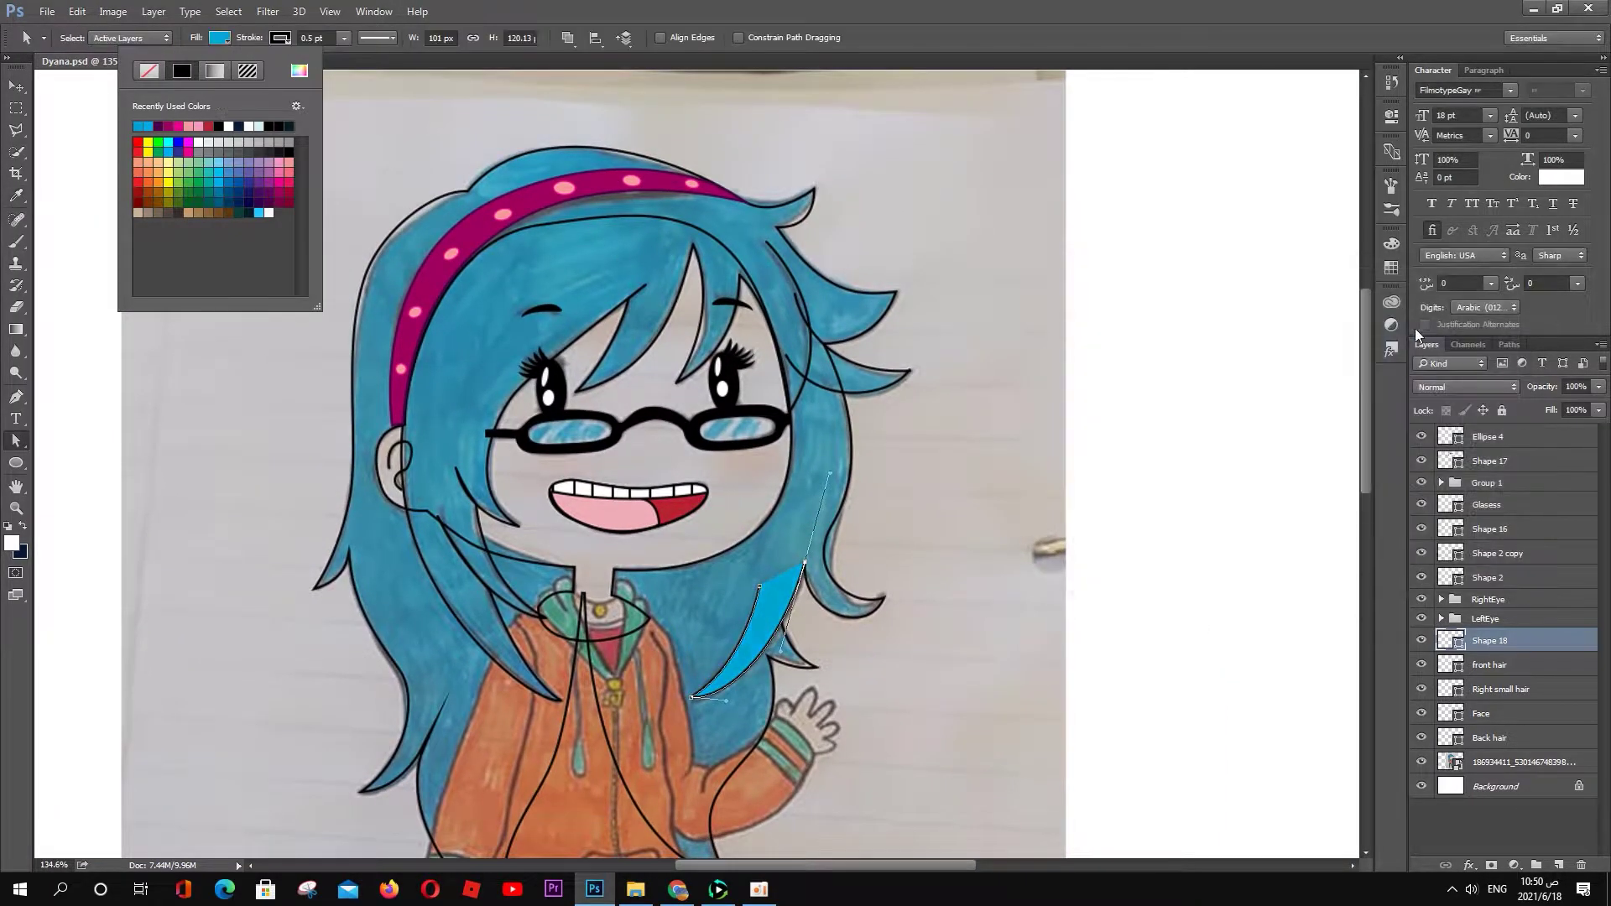
Step: Fill the Front hair and Right small hair shapes with cyan
{"action": "left_click", "coordinate": [1490, 665]}
{"action": "left_click", "coordinate": [220, 37]}
{"action": "left_click", "coordinate": [137, 125]}
{"action": "left_click", "coordinate": [1501, 689]}
{"action": "left_click", "coordinate": [220, 37]}
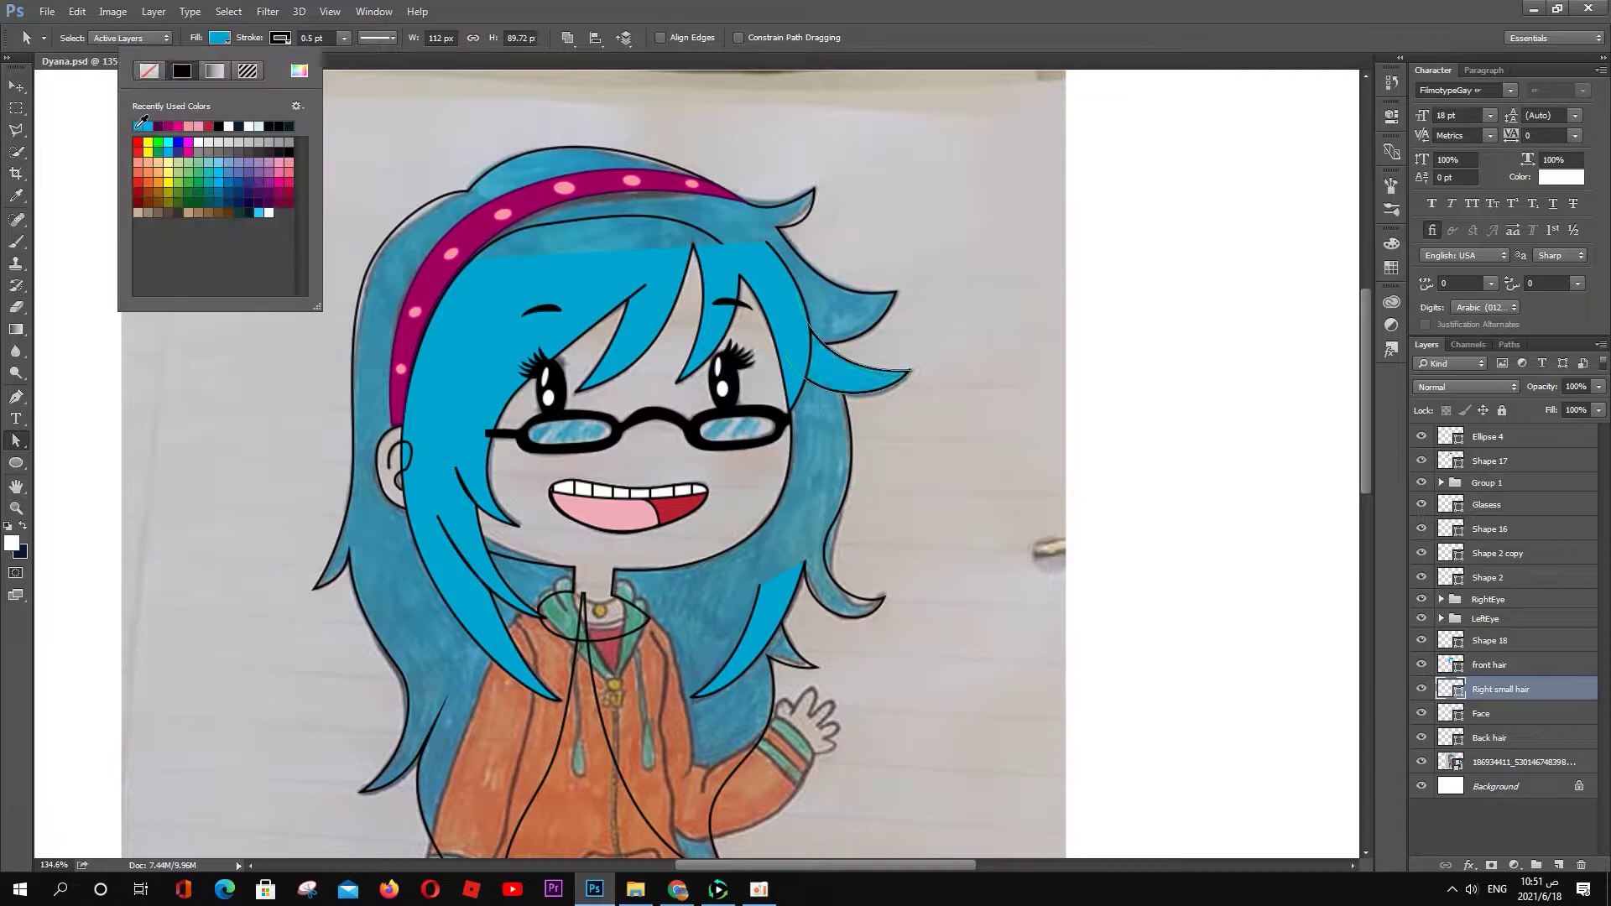
Step: Fill the Face shape with a lighter skin tone
{"action": "left_click", "coordinate": [1502, 738]}
{"action": "left_click", "coordinate": [1481, 714]}
{"action": "left_click", "coordinate": [220, 37]}
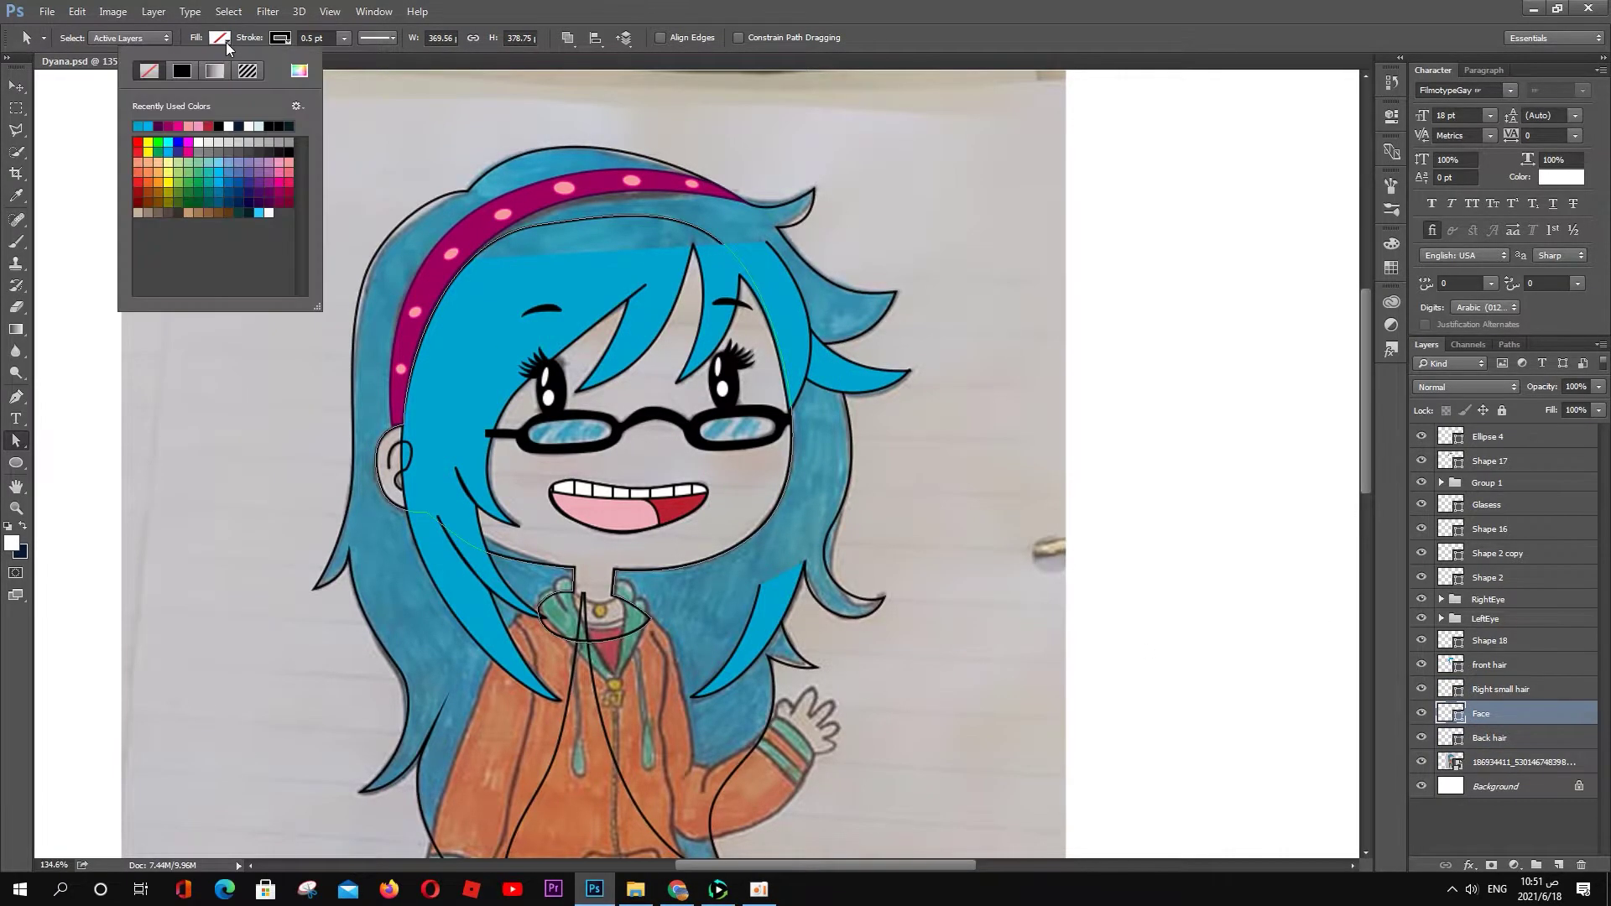
{"action": "left_click", "coordinate": [138, 212]}
{"action": "left_click", "coordinate": [299, 69]}
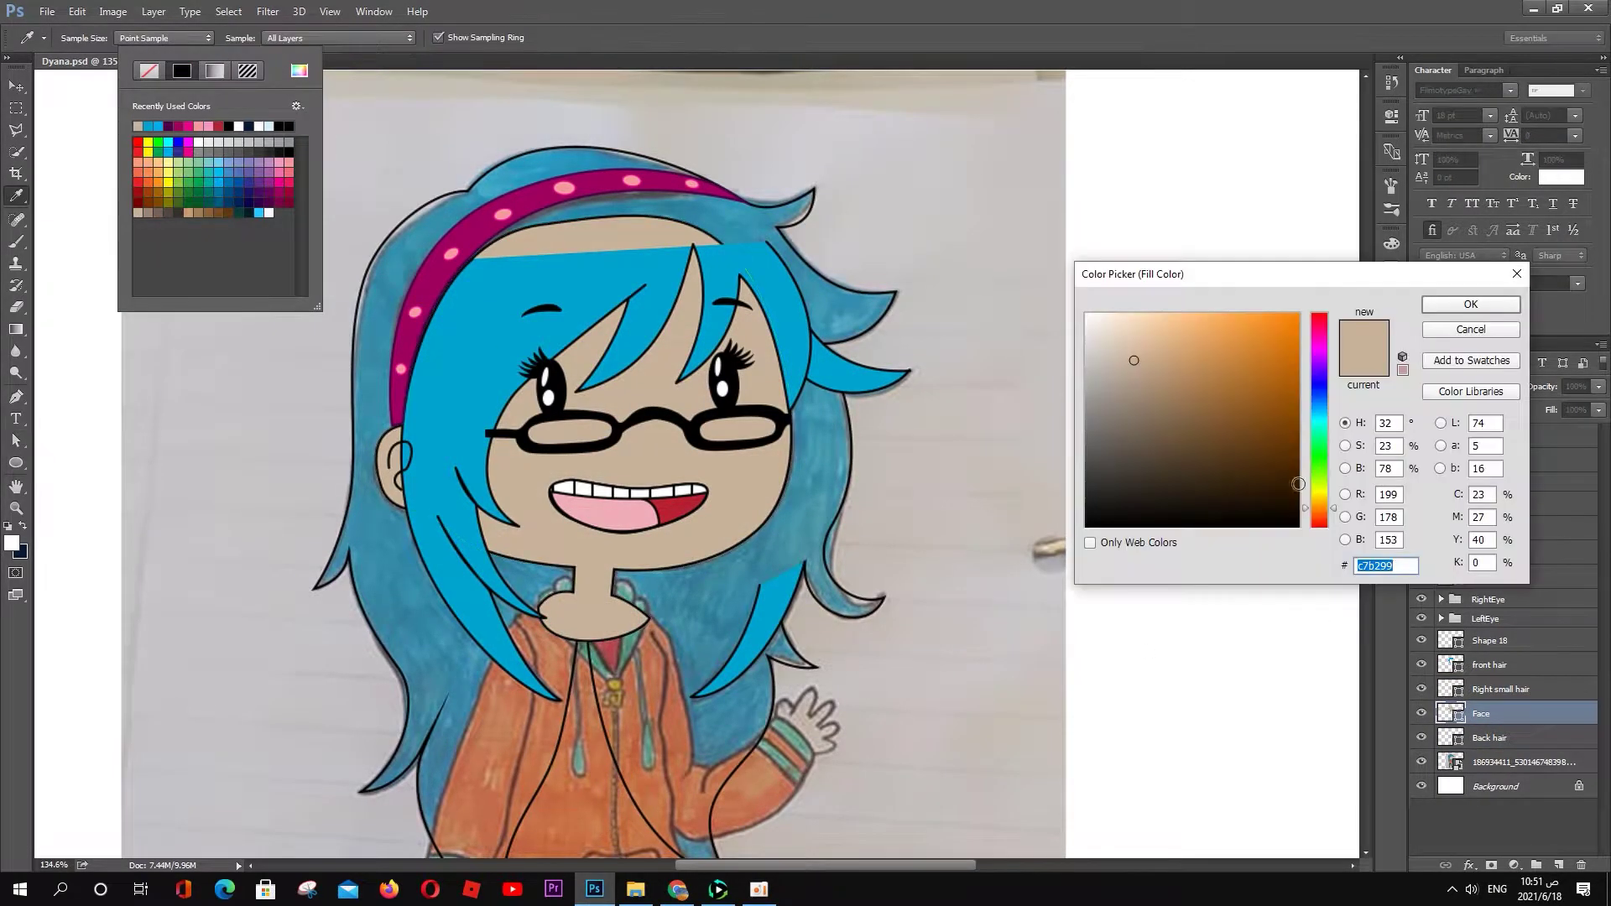
{"action": "left_click", "coordinate": [1122, 326]}
{"action": "key", "text": "Return"}
Step: Confirm the pale peach face colour, then hide the Face layer
{"action": "left_click", "coordinate": [300, 70]}
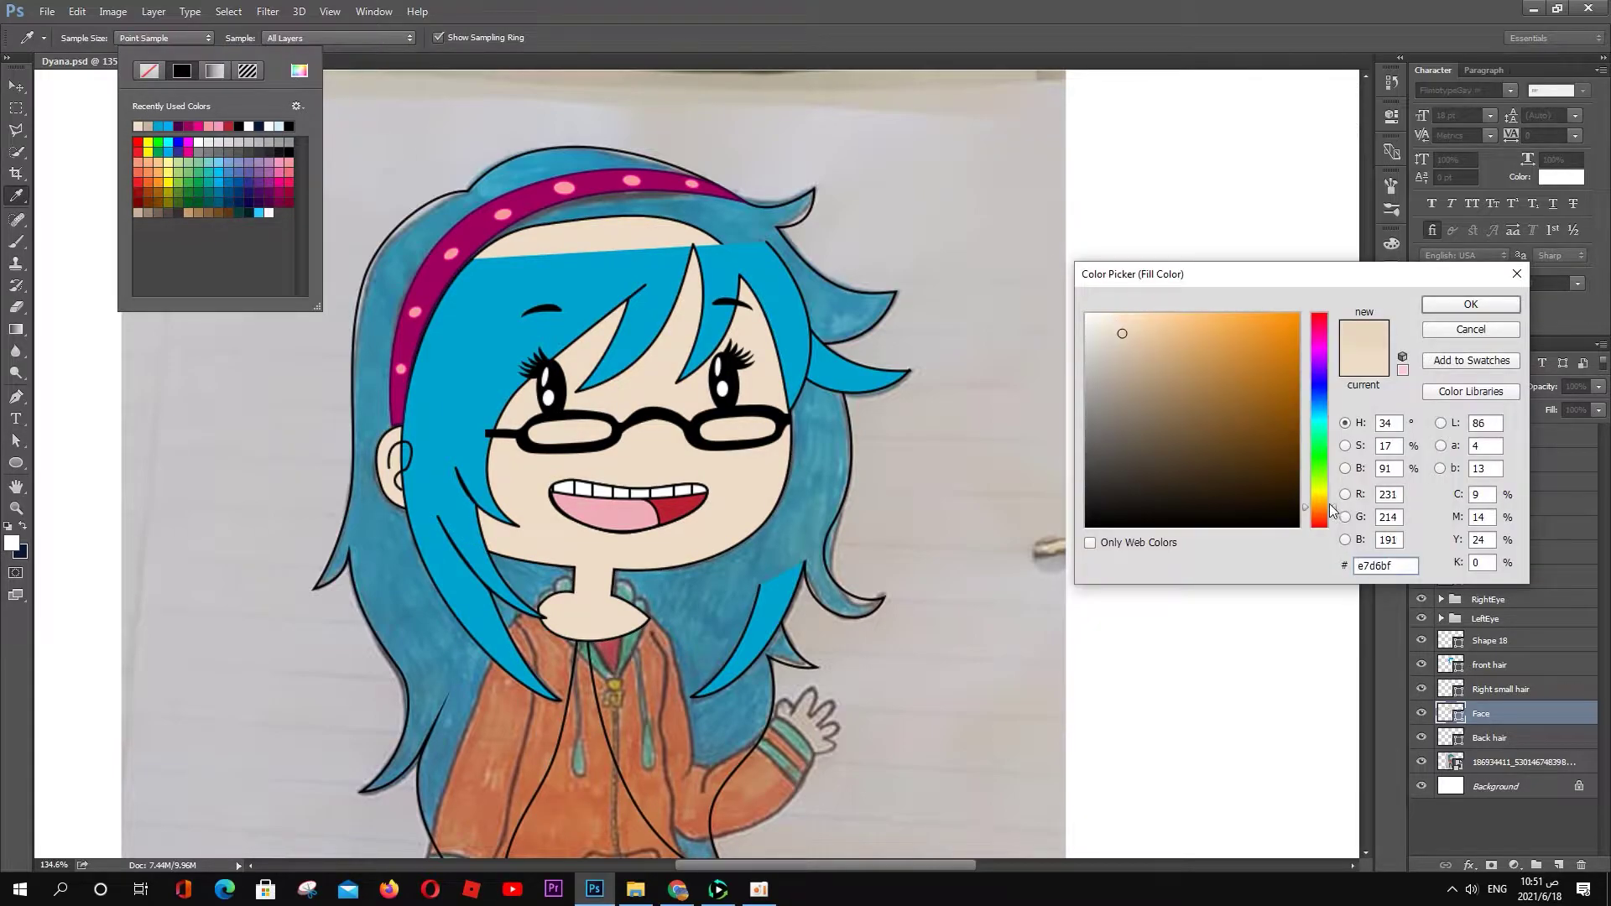
{"action": "key", "text": "Return"}
{"action": "double_click", "coordinate": [1451, 714]}
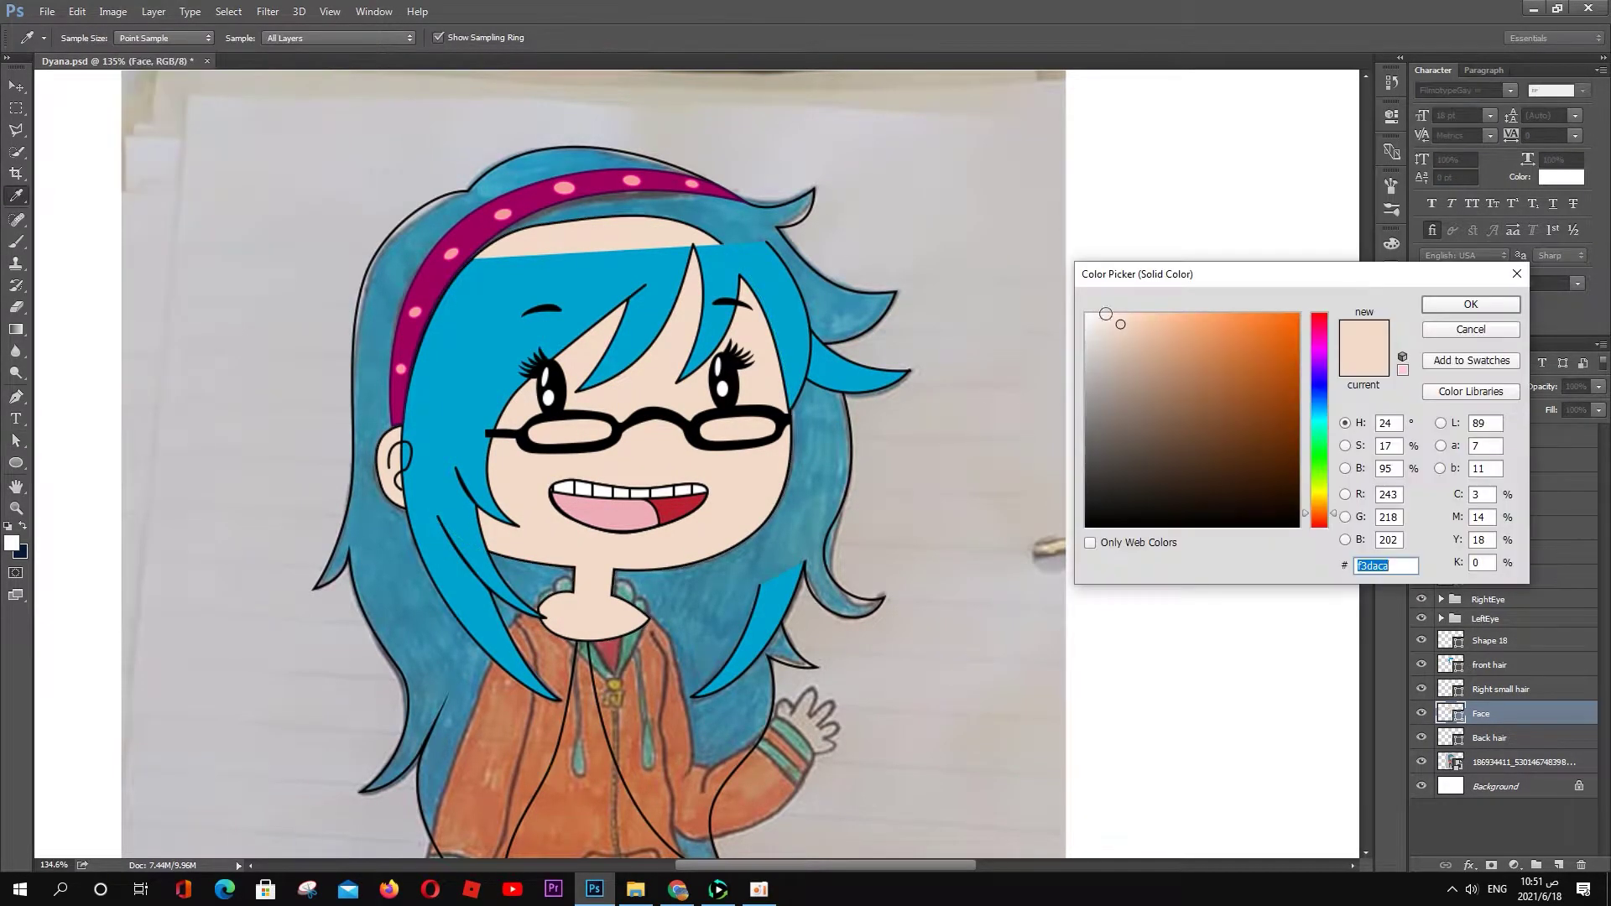
{"action": "key", "text": "Return"}
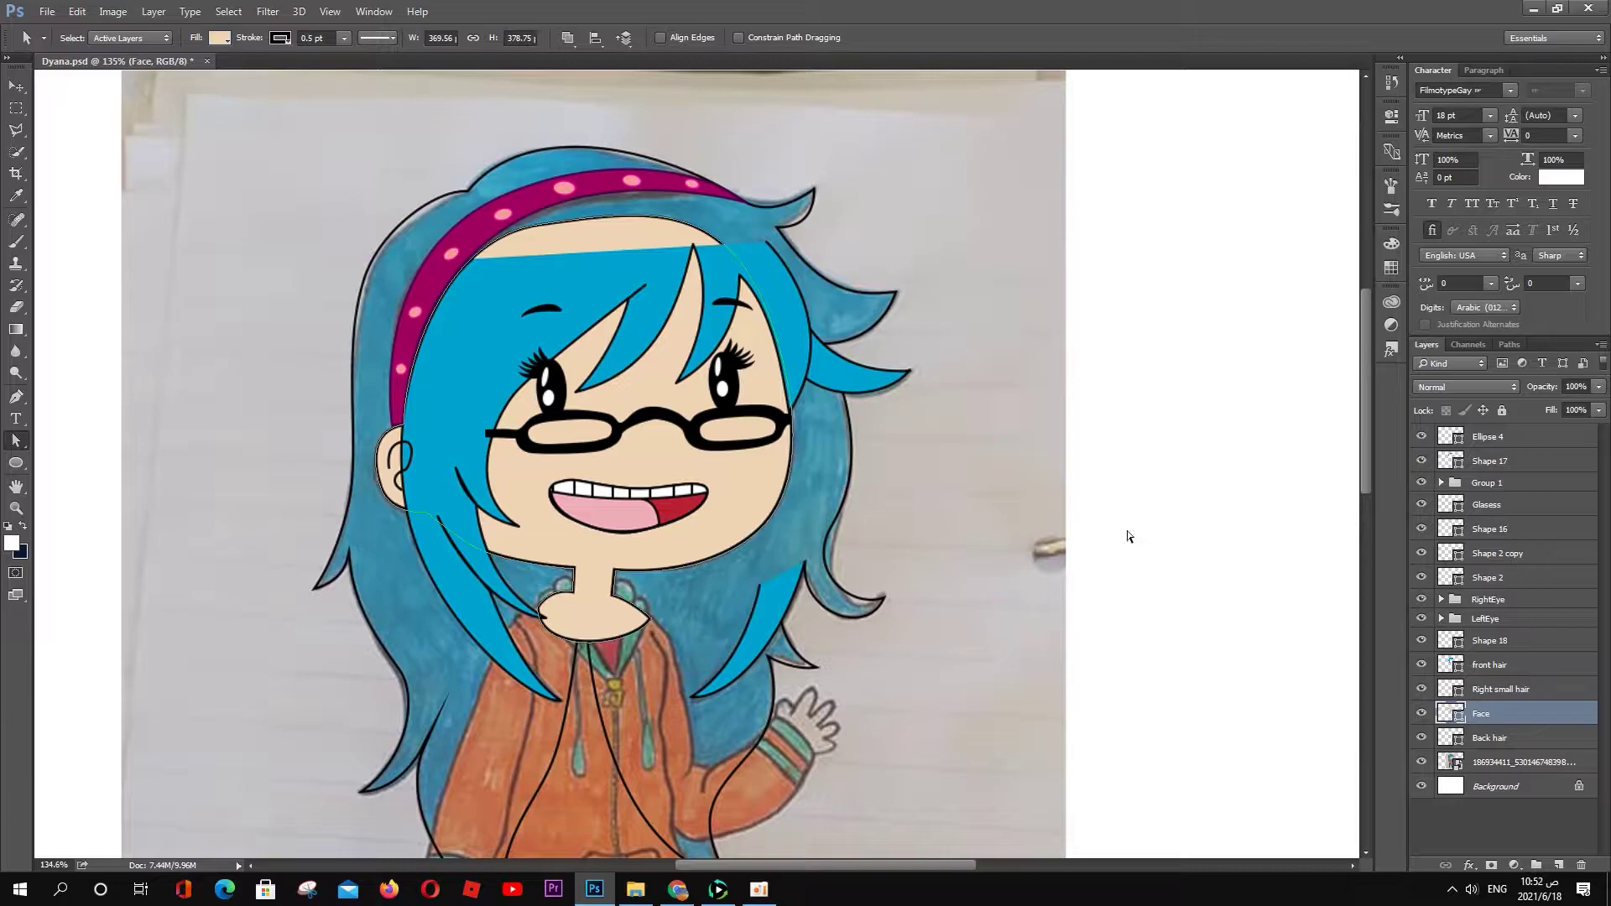
{"action": "left_click", "coordinate": [1421, 714]}
{"action": "scroll", "coordinate": [762, 441], "scroll_direction": "up", "scroll_amount": 3, "text": "alt"}
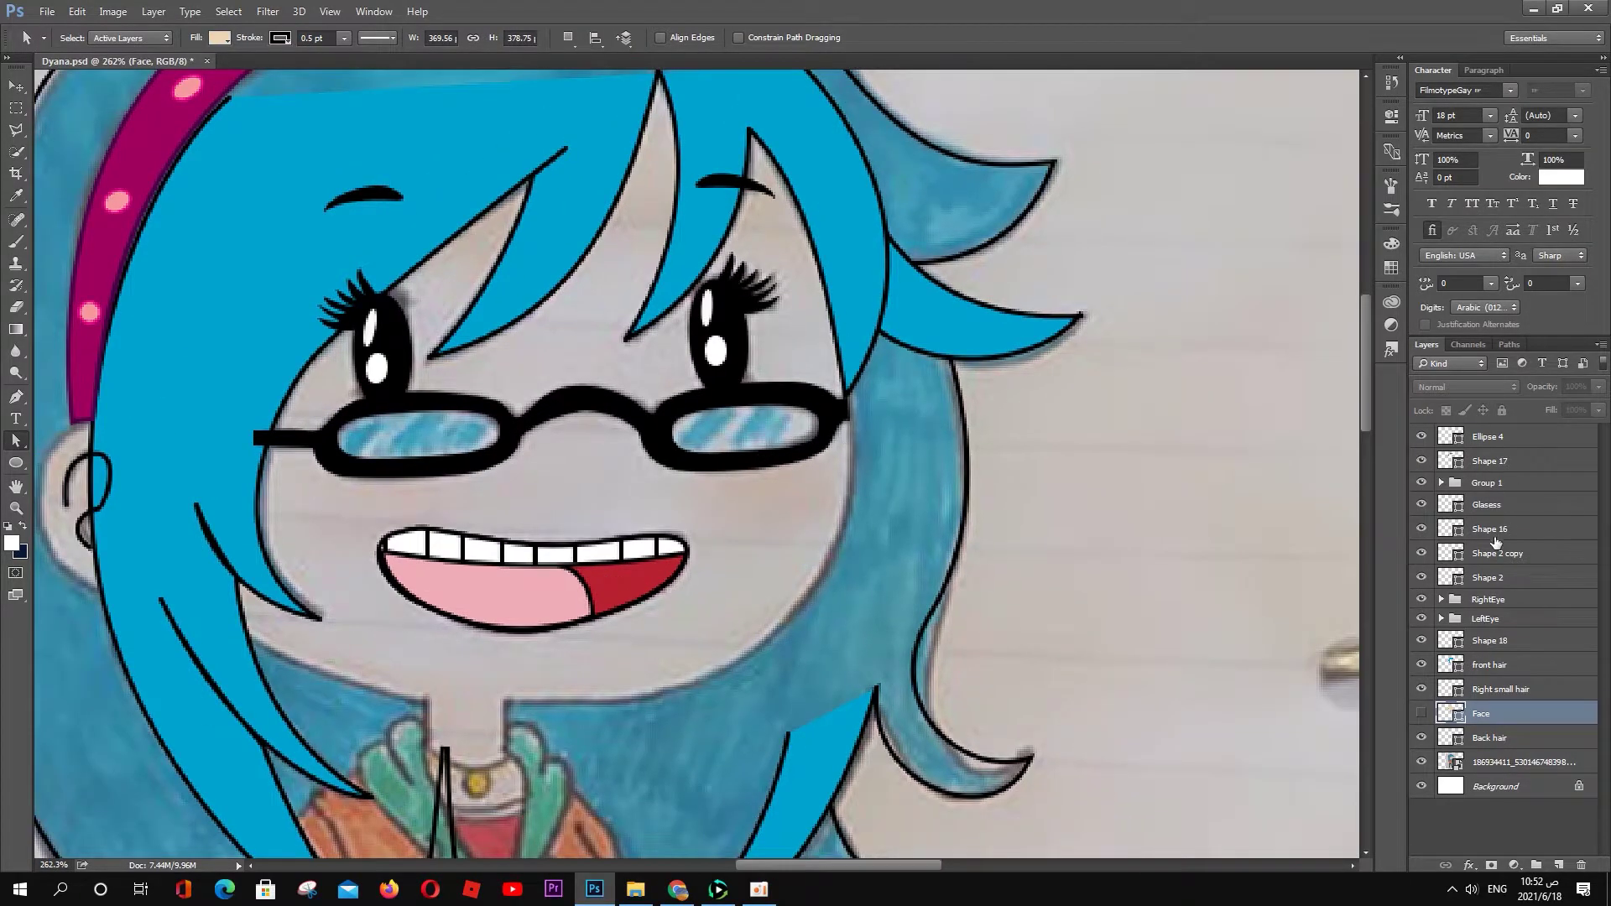
Step: Add a fully transparent ellipse (Ellipse 5) over the glasses lenses
{"action": "left_click", "coordinate": [1486, 505]}
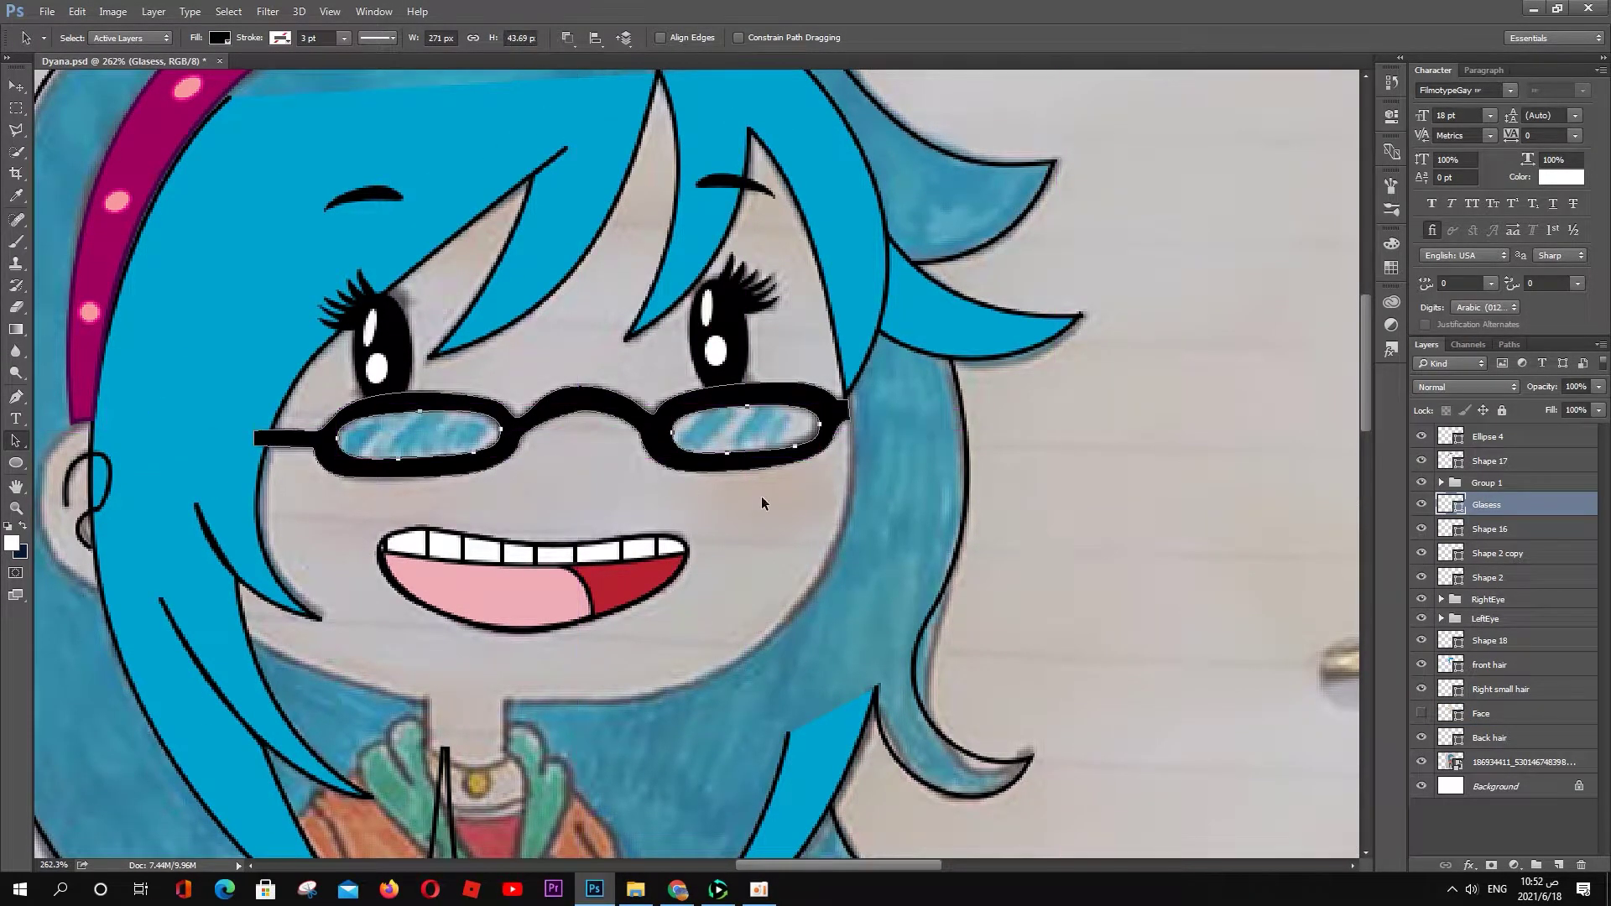
{"action": "left_click", "coordinate": [1018, 435]}
{"action": "key", "text": "Return"}
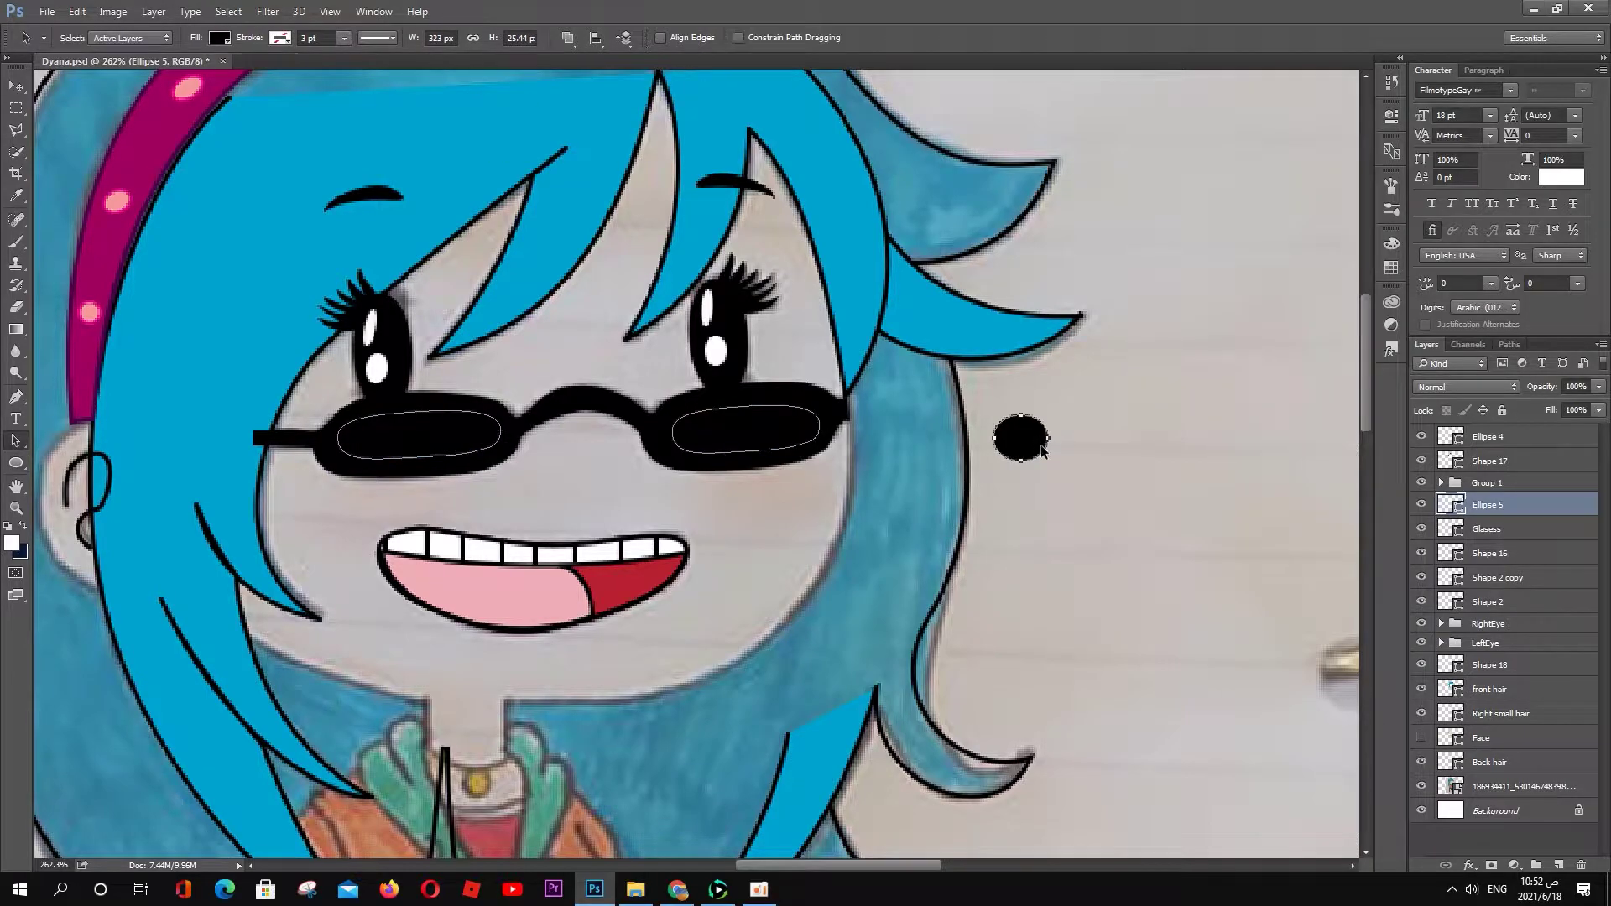
{"action": "left_click_drag", "start_coordinate": [1594, 429], "coordinate": [1441, 422]}
{"action": "double_click", "coordinate": [1536, 505]}
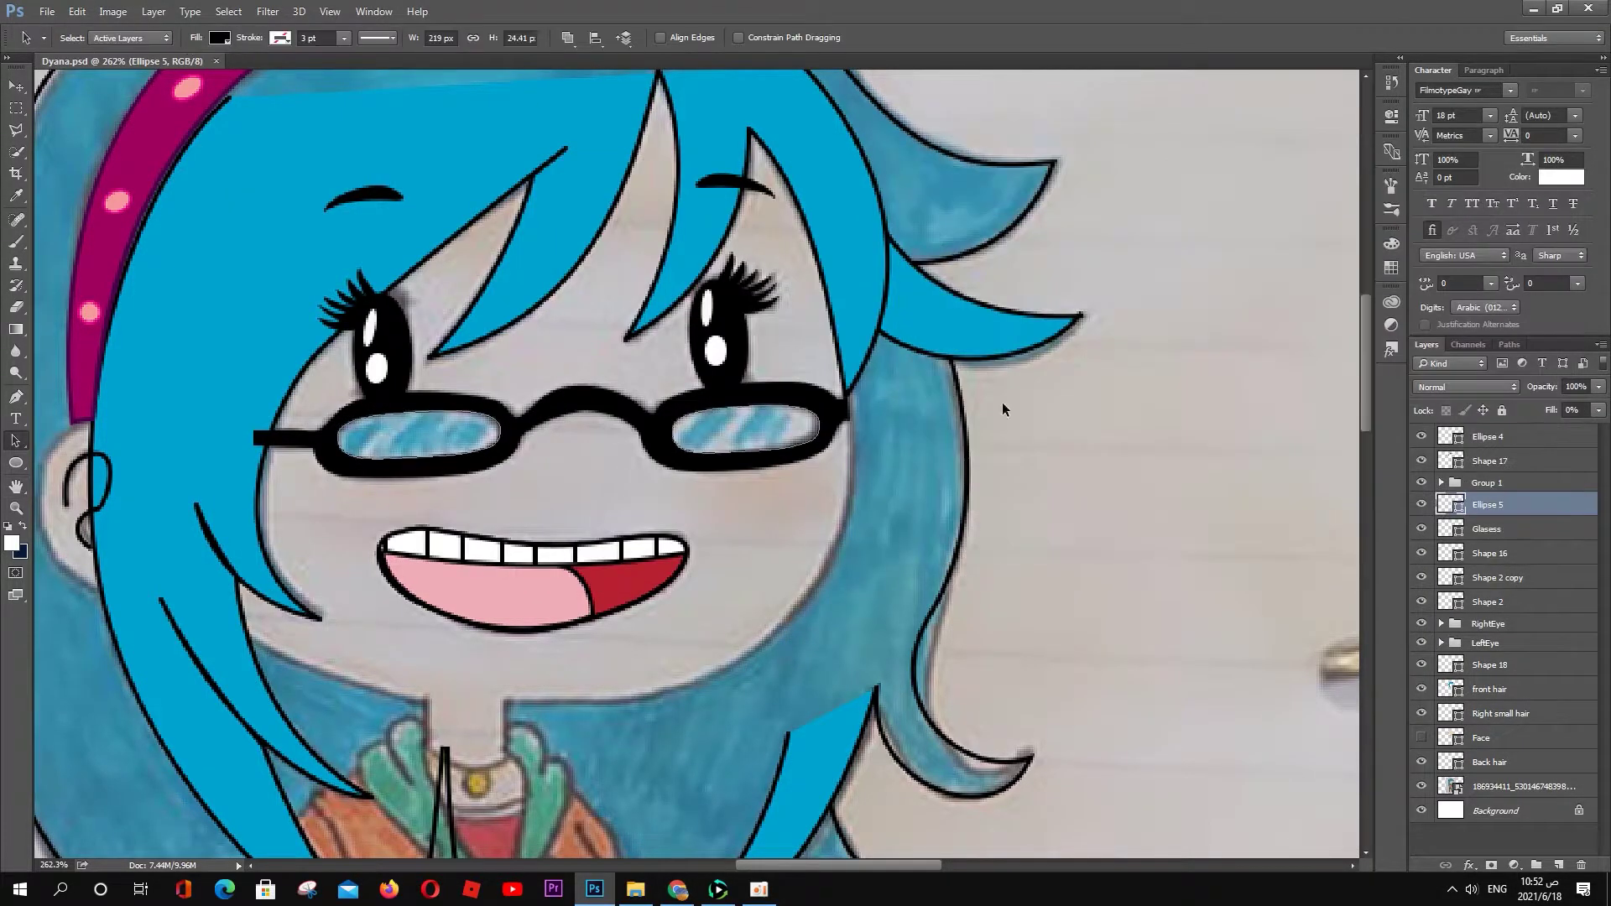
Step: Add two Gradient Overlay effects to the ellipse with Normal blending
{"action": "left_click", "coordinate": [965, 440]}
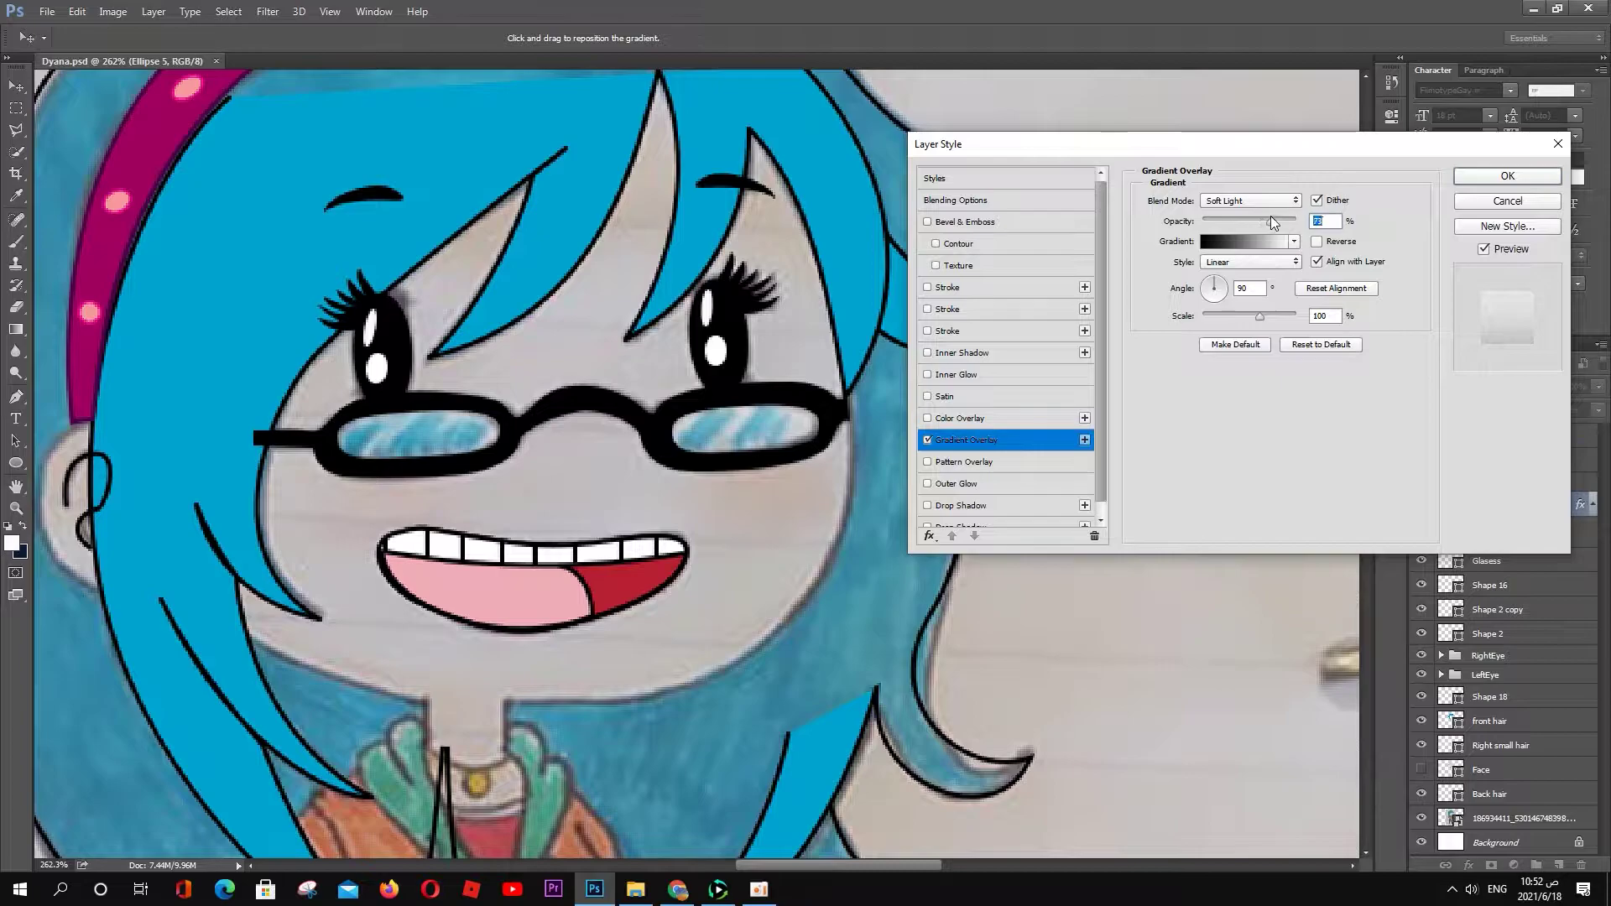
{"action": "left_click", "coordinate": [1085, 440]}
{"action": "left_click", "coordinate": [1250, 200]}
{"action": "left_click", "coordinate": [1253, 242]}
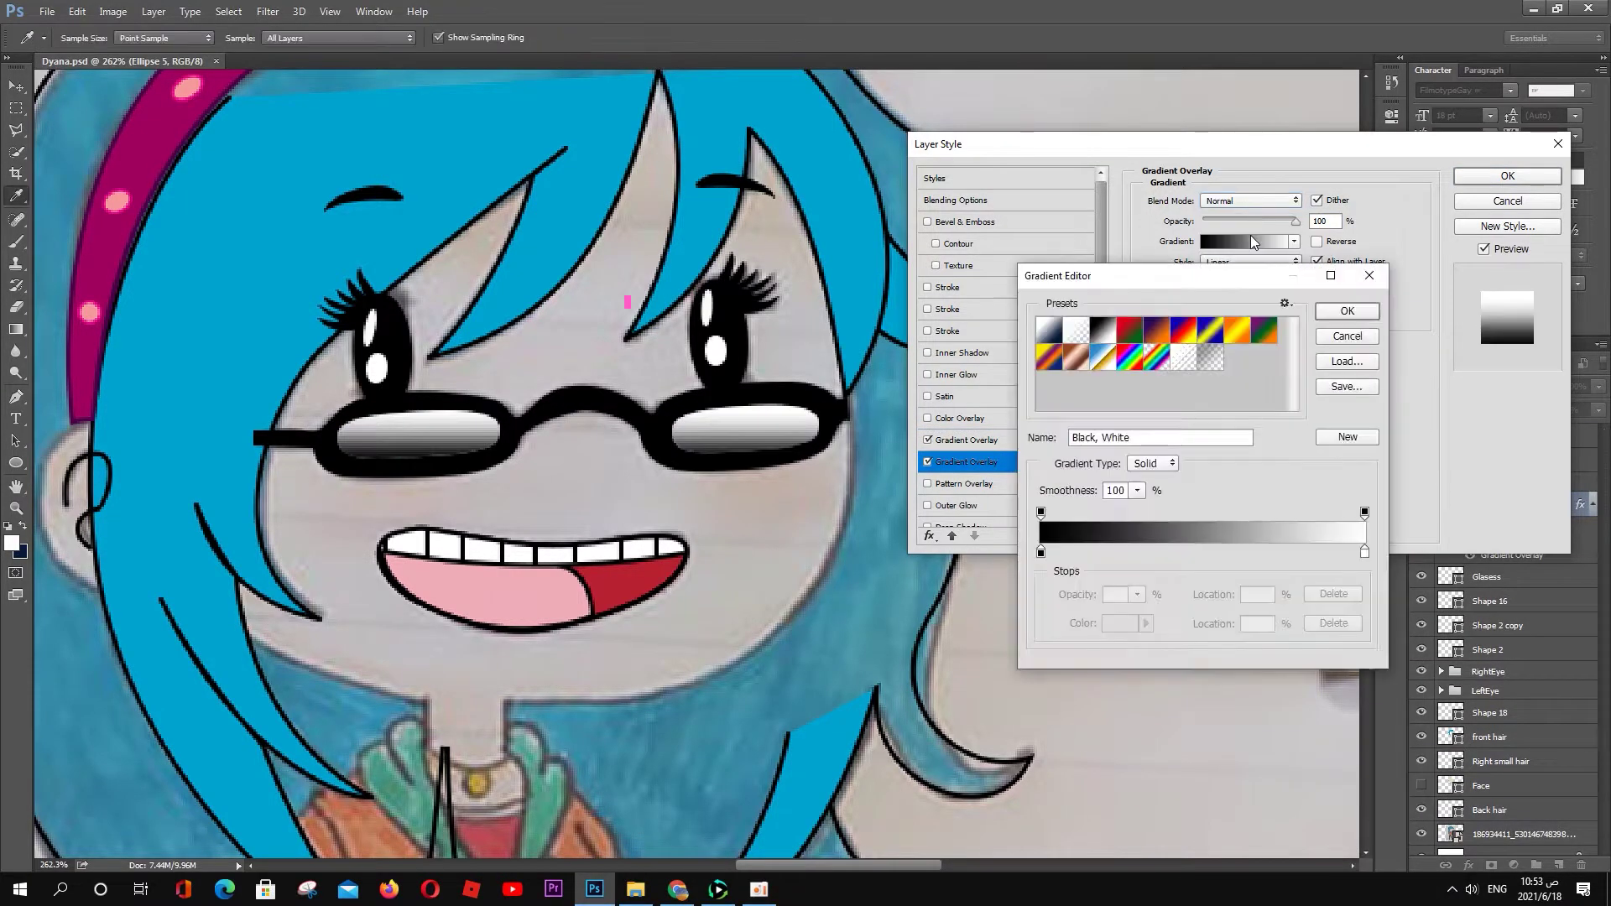
Step: Start the stripe gradient with a blue colour stop and alternating opacity stops
{"action": "left_click_drag", "start_coordinate": [1365, 512], "coordinate": [1058, 513]}
{"action": "type", "text": "0"}
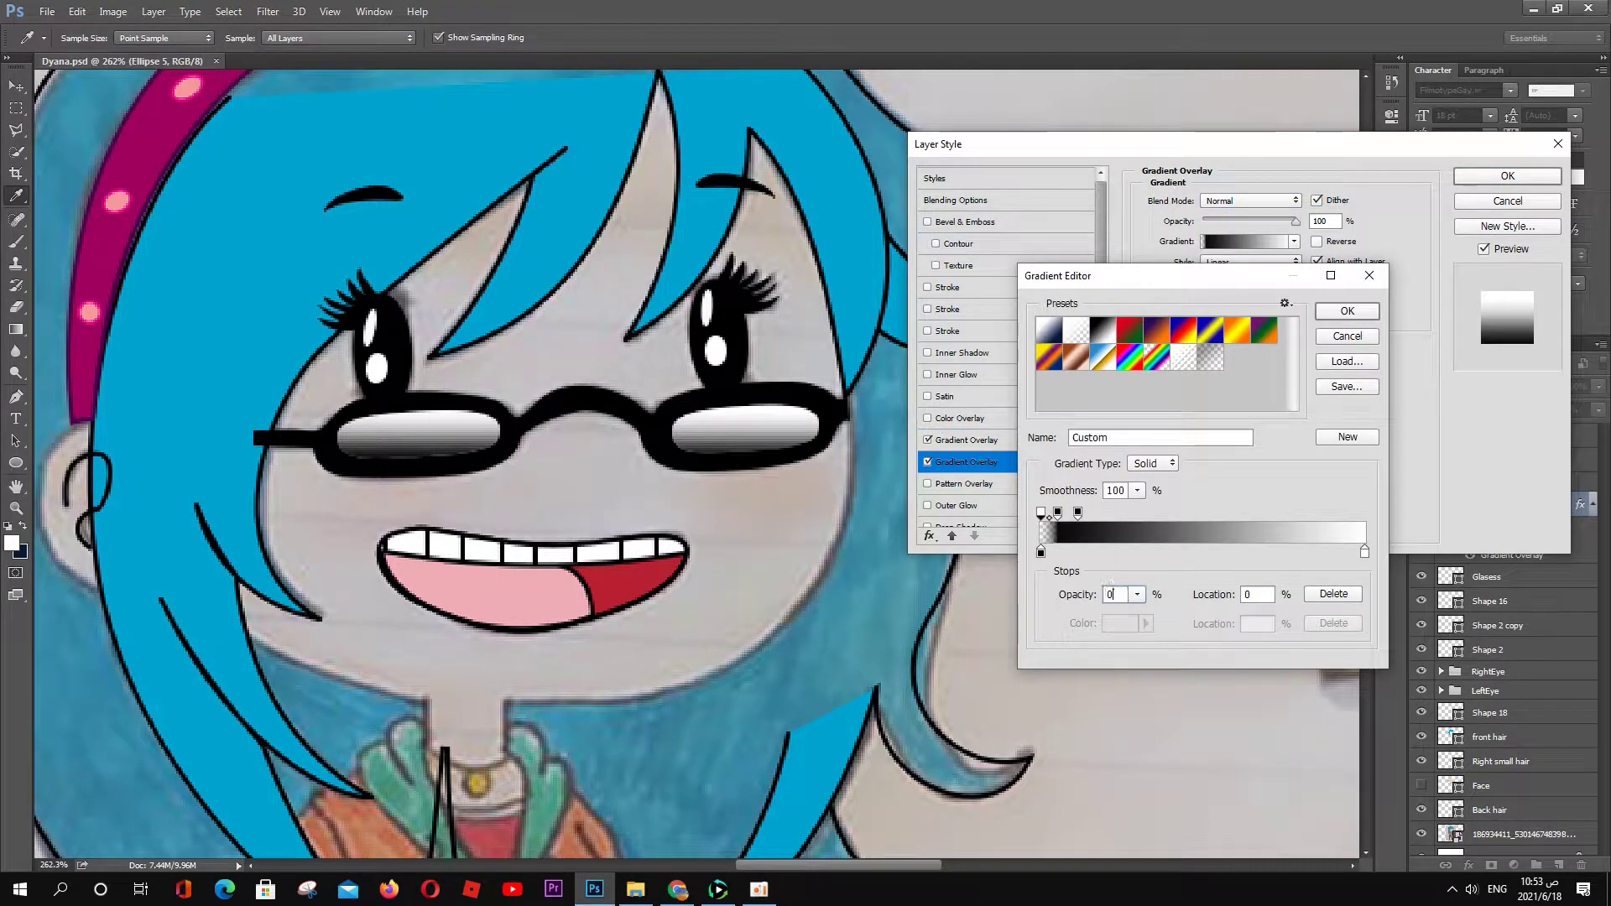
{"action": "left_click", "coordinate": [1040, 553]}
{"action": "left_click", "coordinate": [978, 558]}
{"action": "left_click", "coordinate": [1041, 513]}
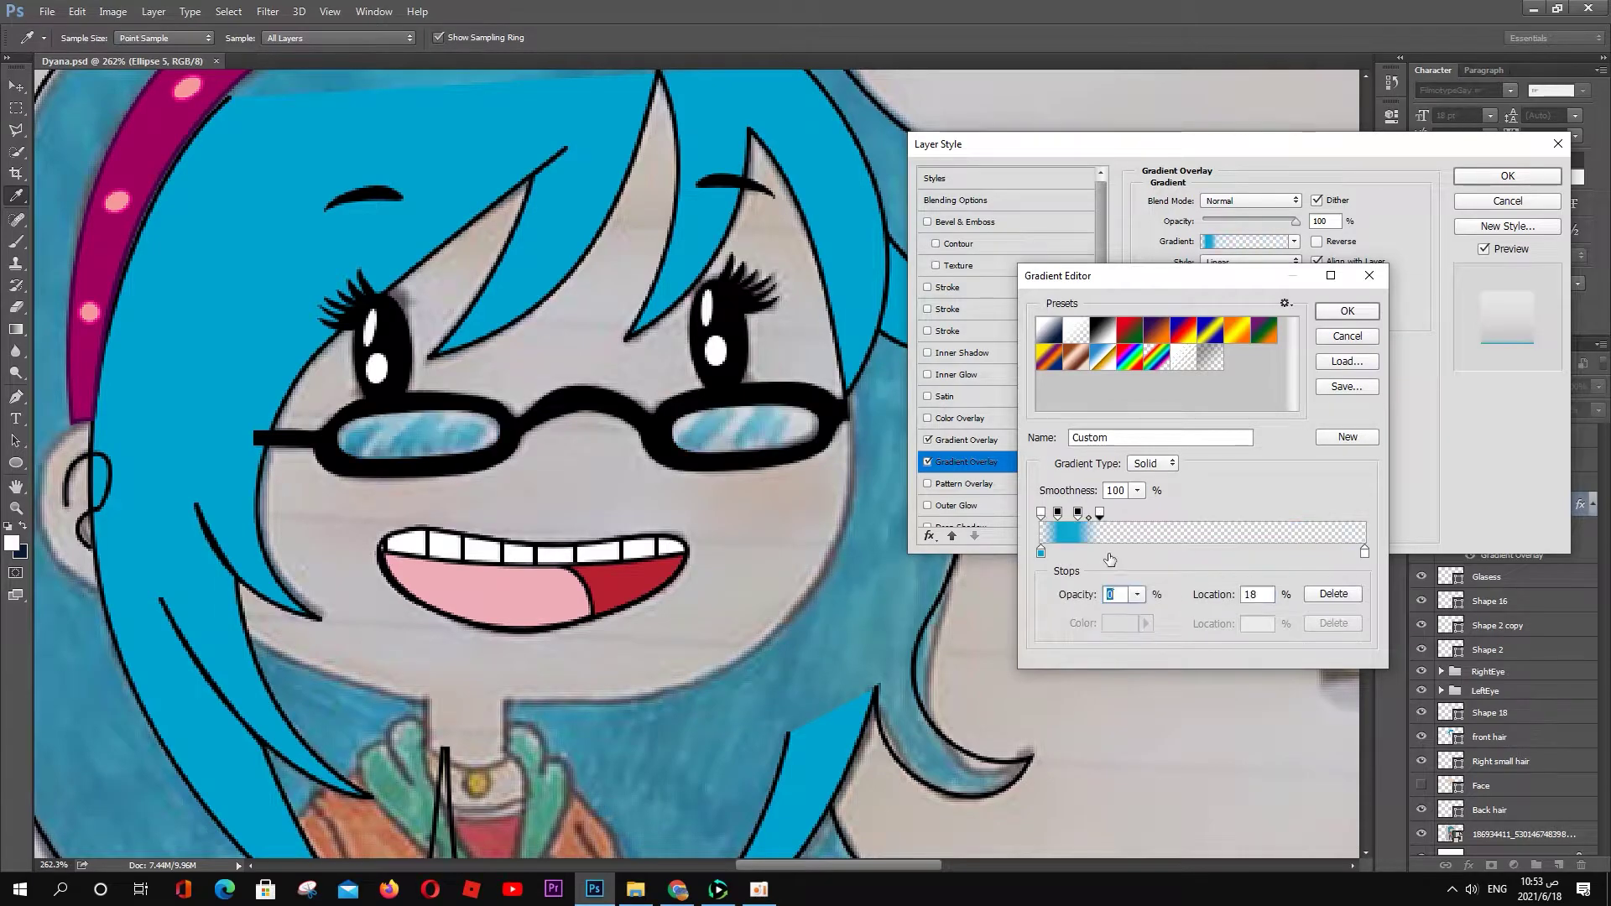
{"action": "left_click", "coordinate": [1115, 553]}
{"action": "left_click", "coordinate": [1100, 513]}
{"action": "left_click", "coordinate": [1154, 513]}
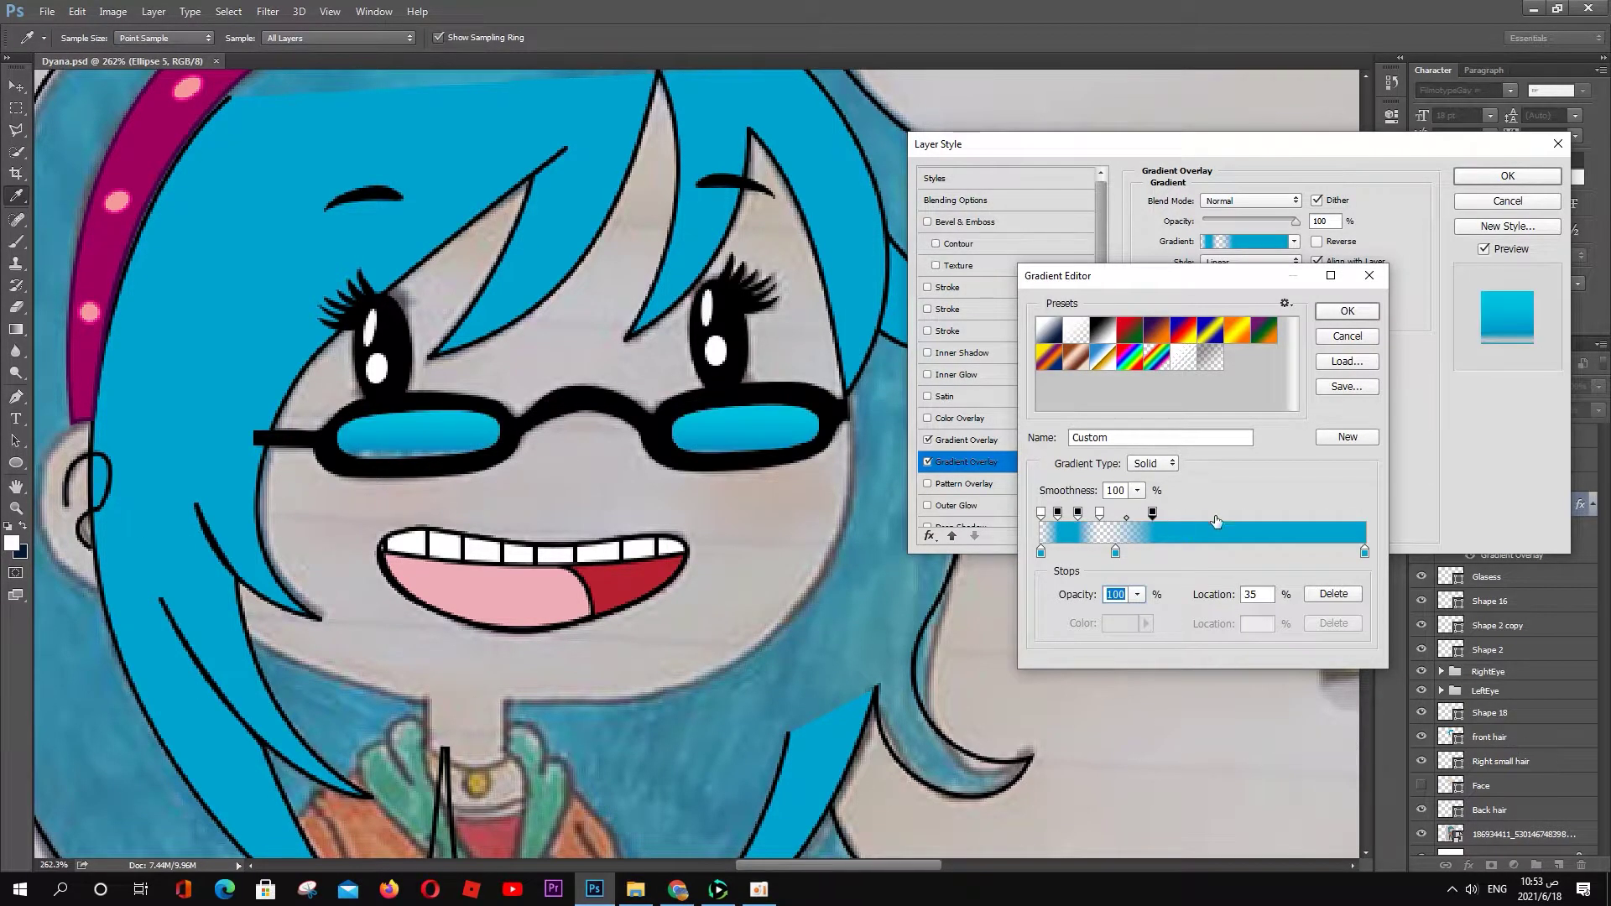
Step: Add more opaque and transparent opacity stops across the gradient for extra stripes
{"action": "left_click", "coordinate": [1219, 514]}
{"action": "left_click", "coordinate": [1247, 513]}
{"action": "left_click", "coordinate": [1282, 513]}
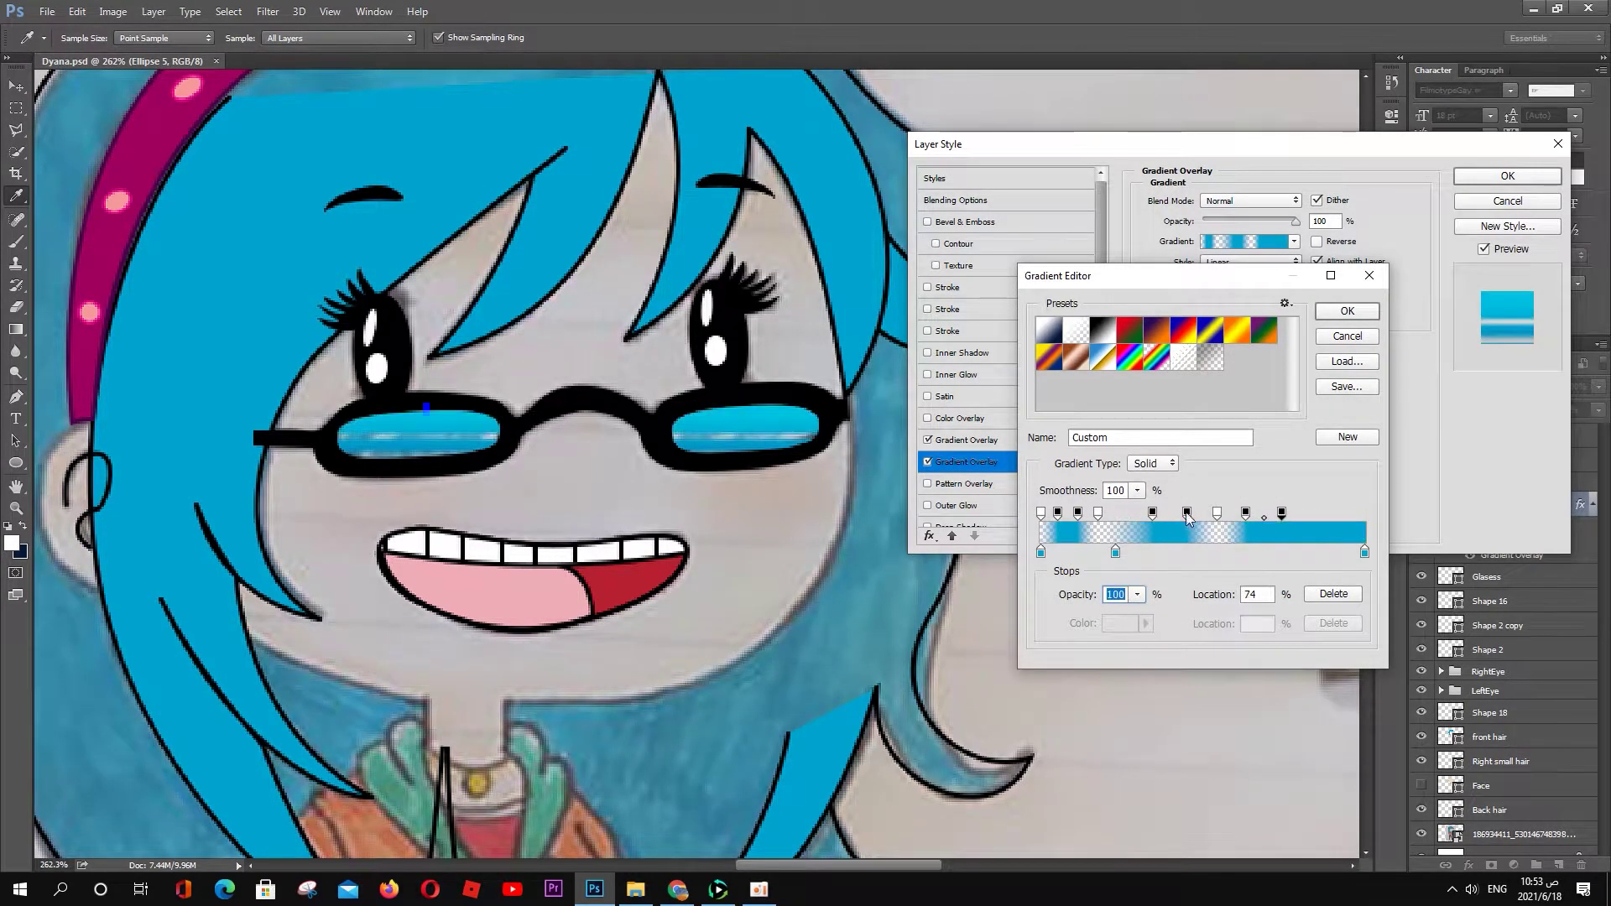
{"action": "left_click", "coordinate": [1298, 513]}
{"action": "left_click", "coordinate": [1314, 513]}
{"action": "left_click", "coordinate": [1335, 514]}
{"action": "left_click", "coordinate": [1365, 514]}
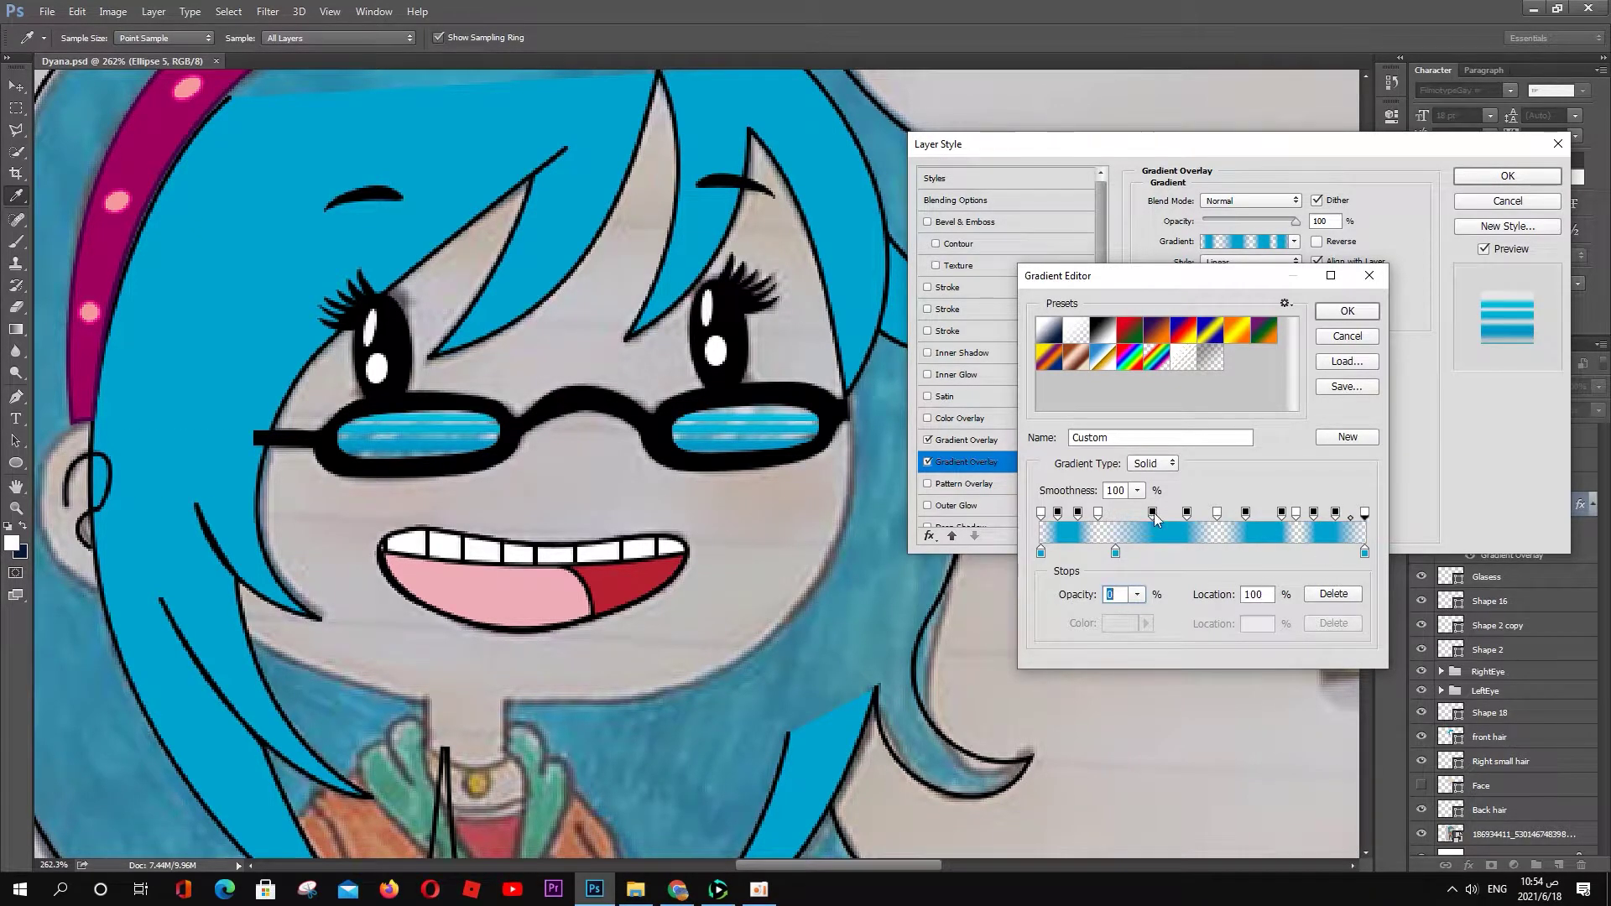
{"action": "left_click_drag", "start_coordinate": [1153, 513], "coordinate": [1134, 513]}
{"action": "left_click_drag", "start_coordinate": [1186, 512], "coordinate": [1166, 513]}
{"action": "left_click", "coordinate": [1194, 513]}
{"action": "left_click", "coordinate": [1243, 513]}
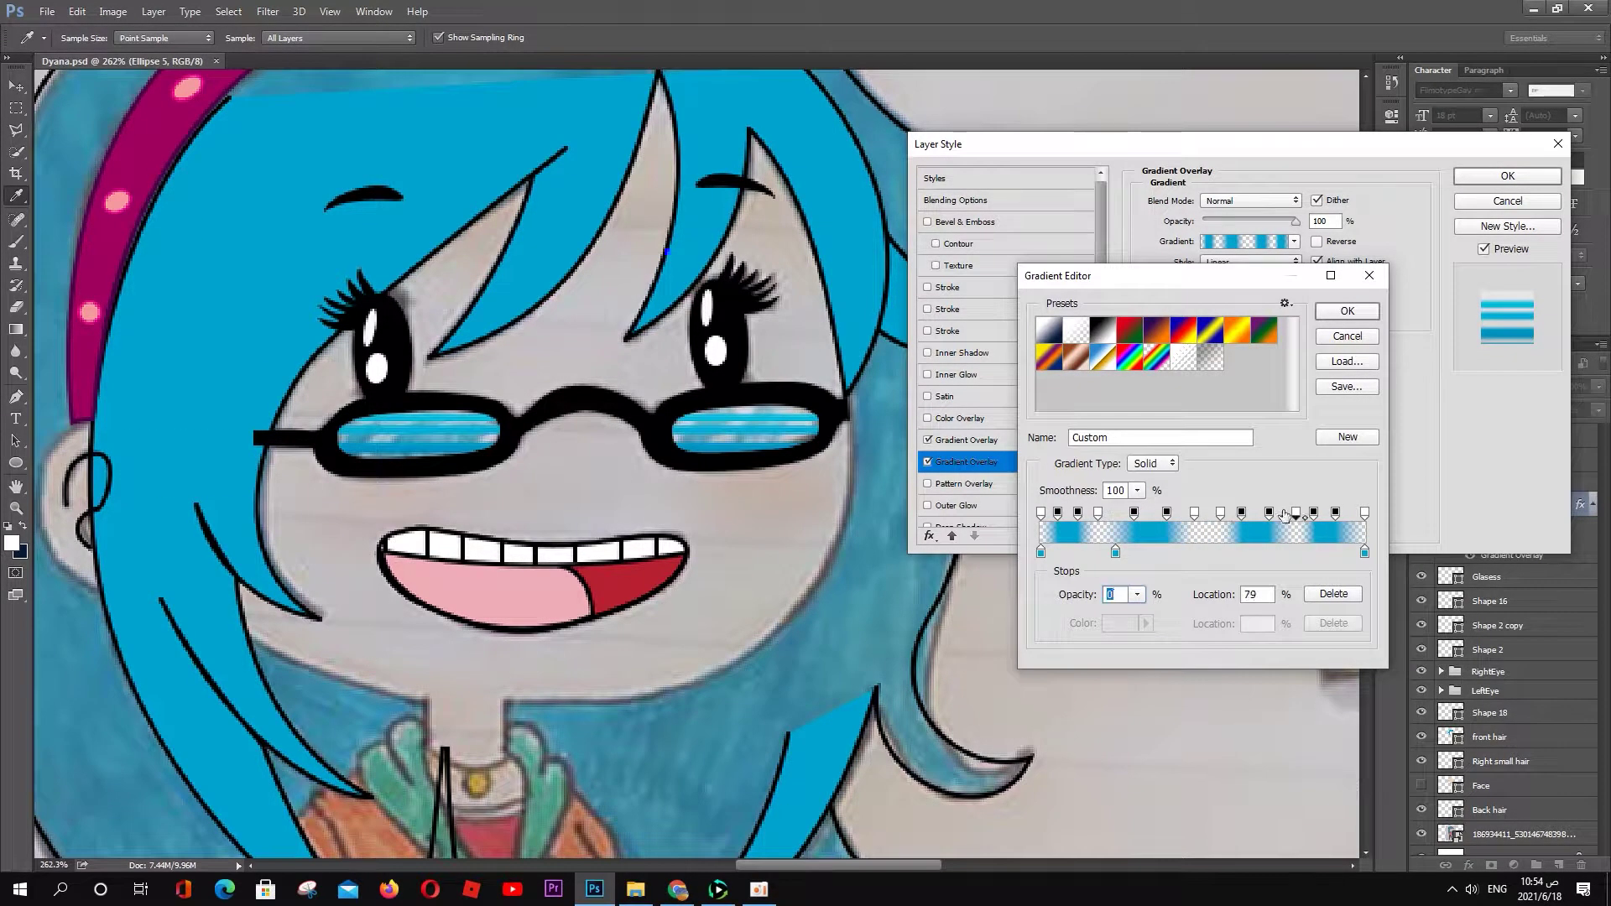
{"action": "key", "text": "Return"}
Step: Narrow and reposition the lens stripes, then refine the gradient's opacity stops
{"action": "left_click_drag", "start_coordinate": [1215, 281], "coordinate": [1217, 315]}
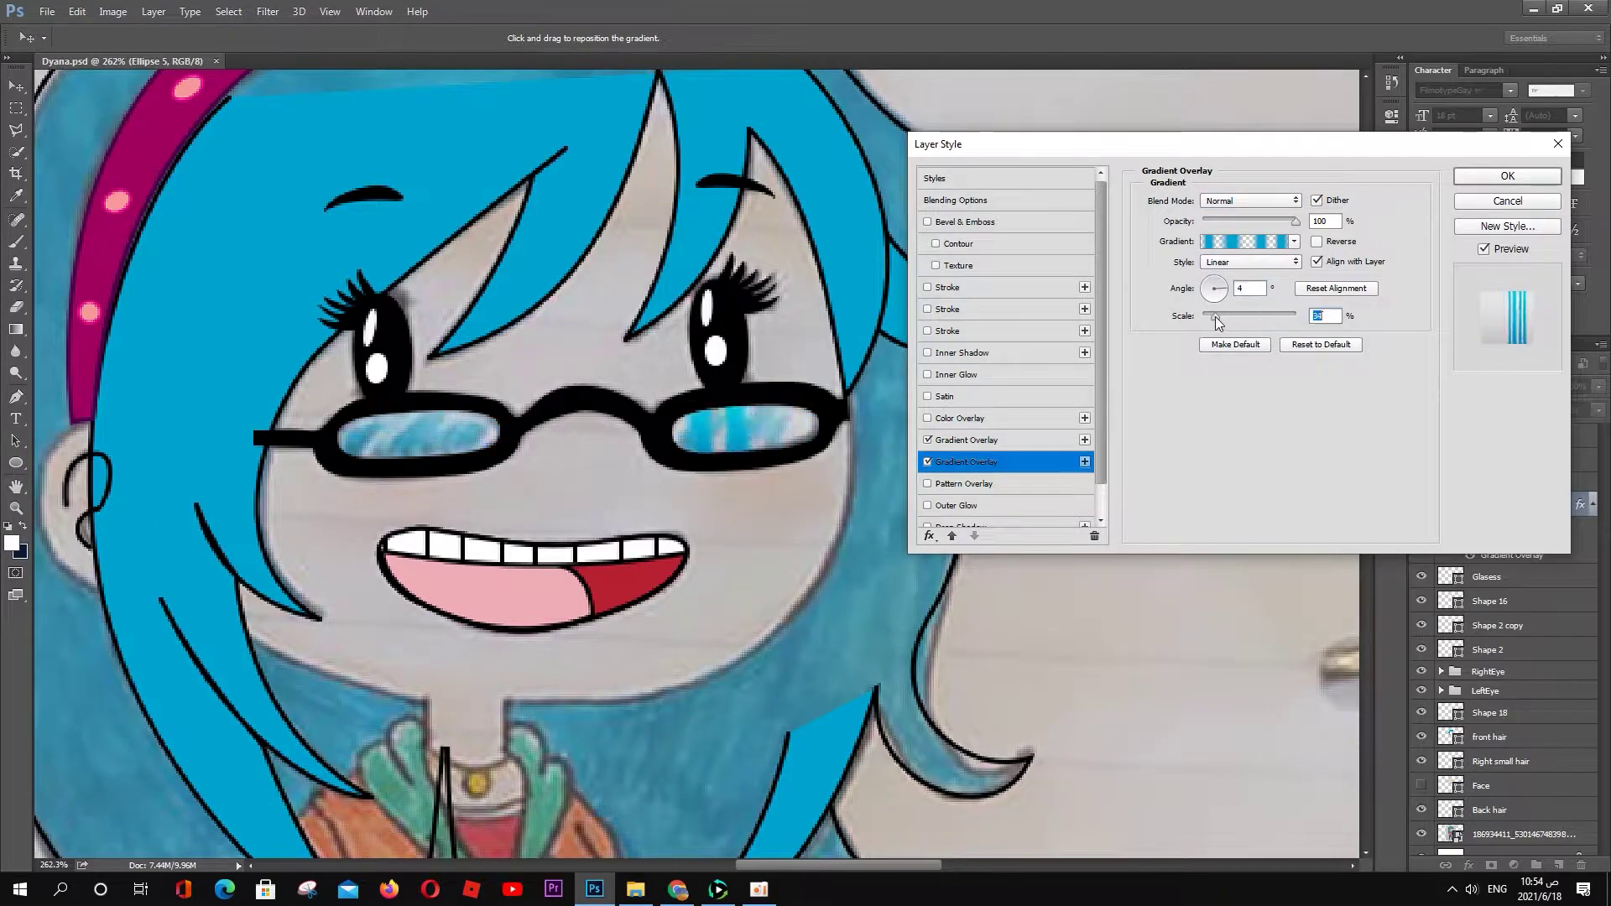
{"action": "left_click_drag", "start_coordinate": [738, 424], "coordinate": [634, 437]}
{"action": "left_click", "coordinate": [1248, 242]}
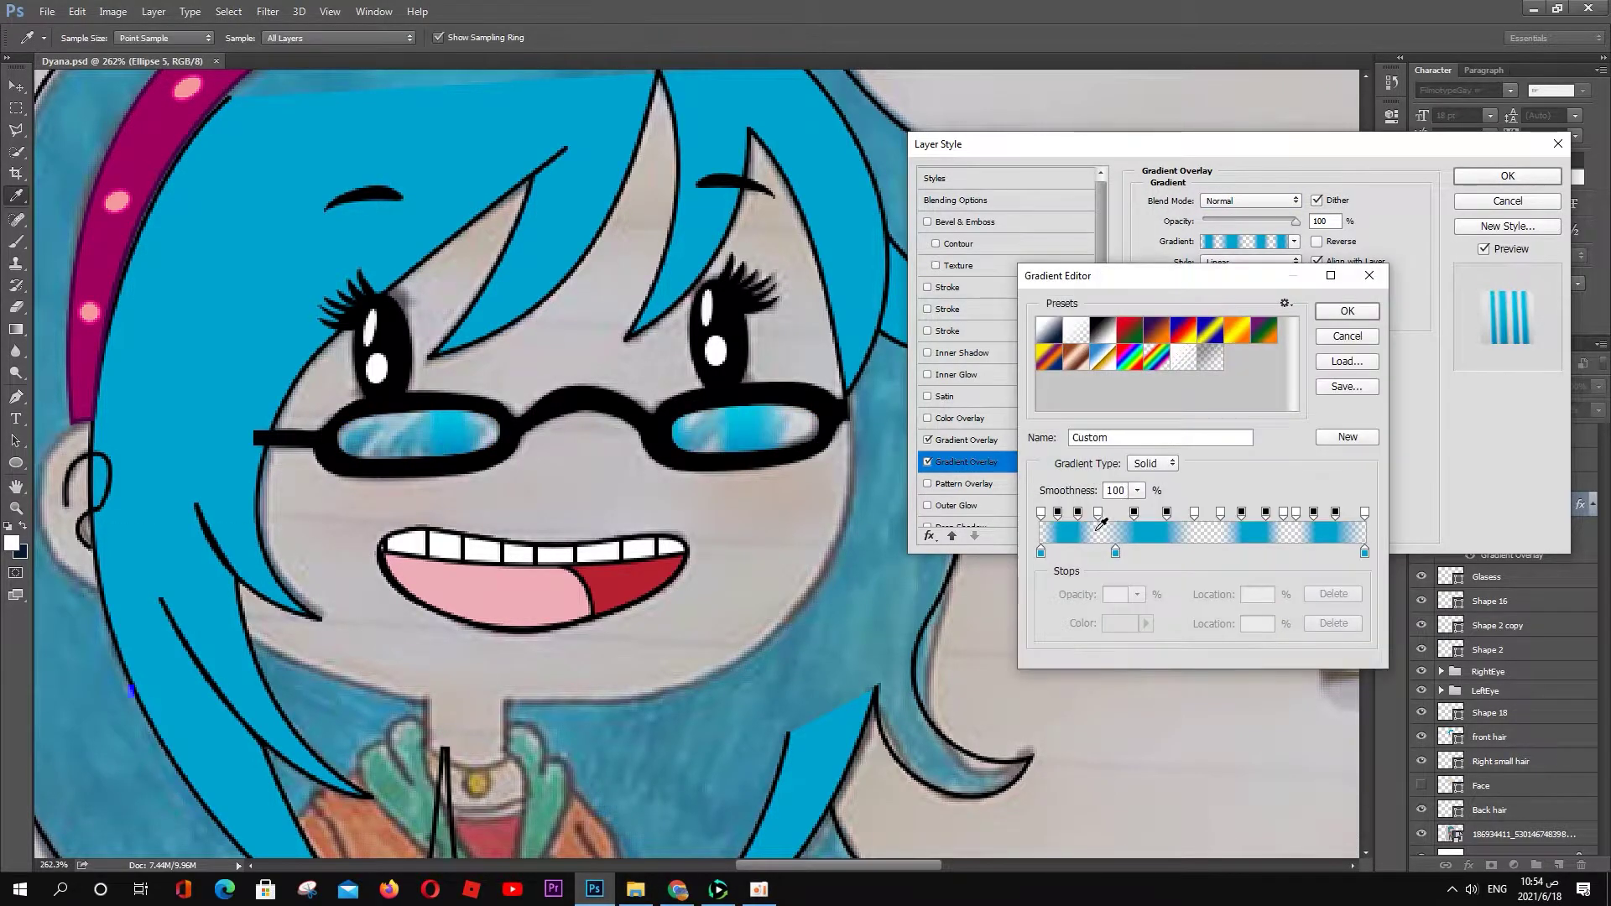
{"action": "left_click_drag", "start_coordinate": [1099, 513], "coordinate": [1083, 513]}
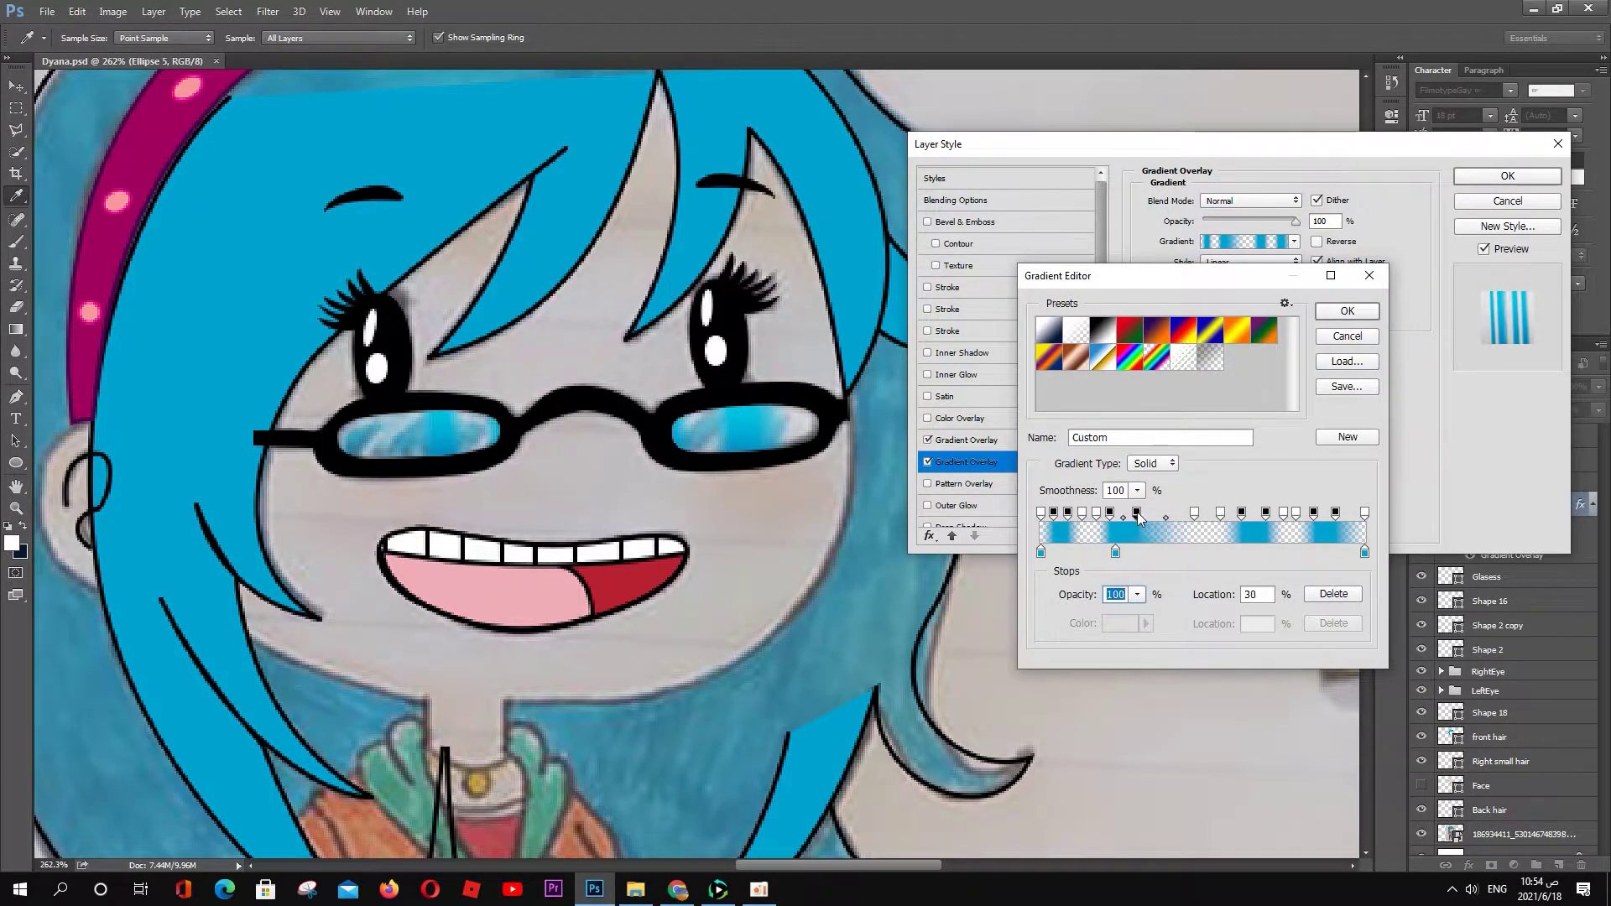
{"action": "left_click_drag", "start_coordinate": [1130, 515], "coordinate": [1192, 514]}
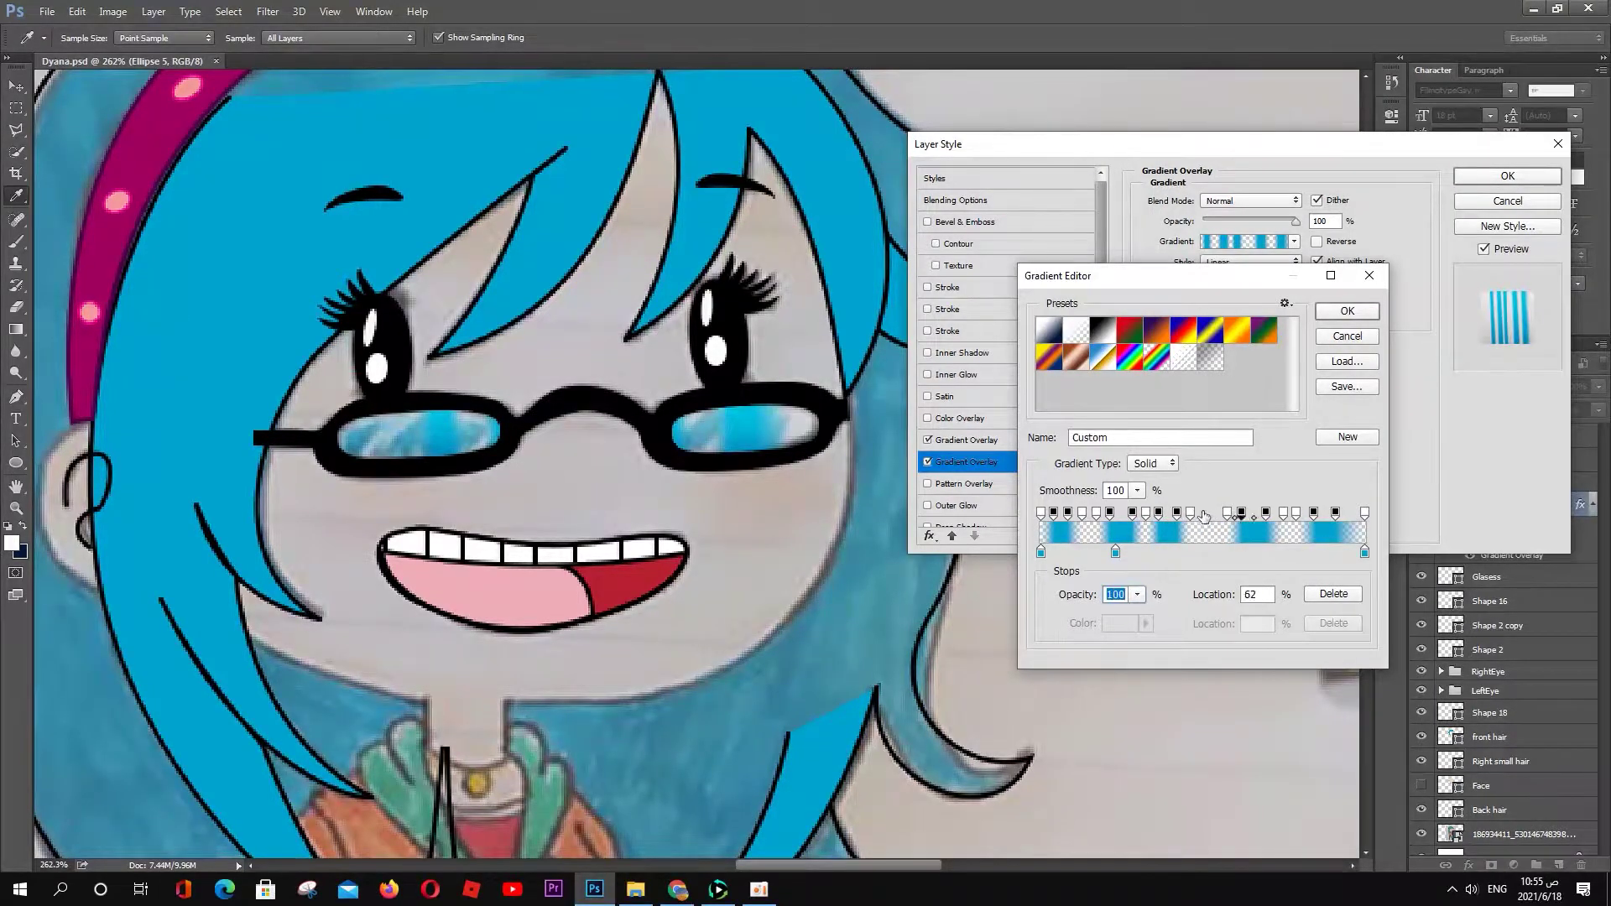
{"action": "left_click", "coordinate": [1284, 513]}
{"action": "left_click", "coordinate": [1295, 513]}
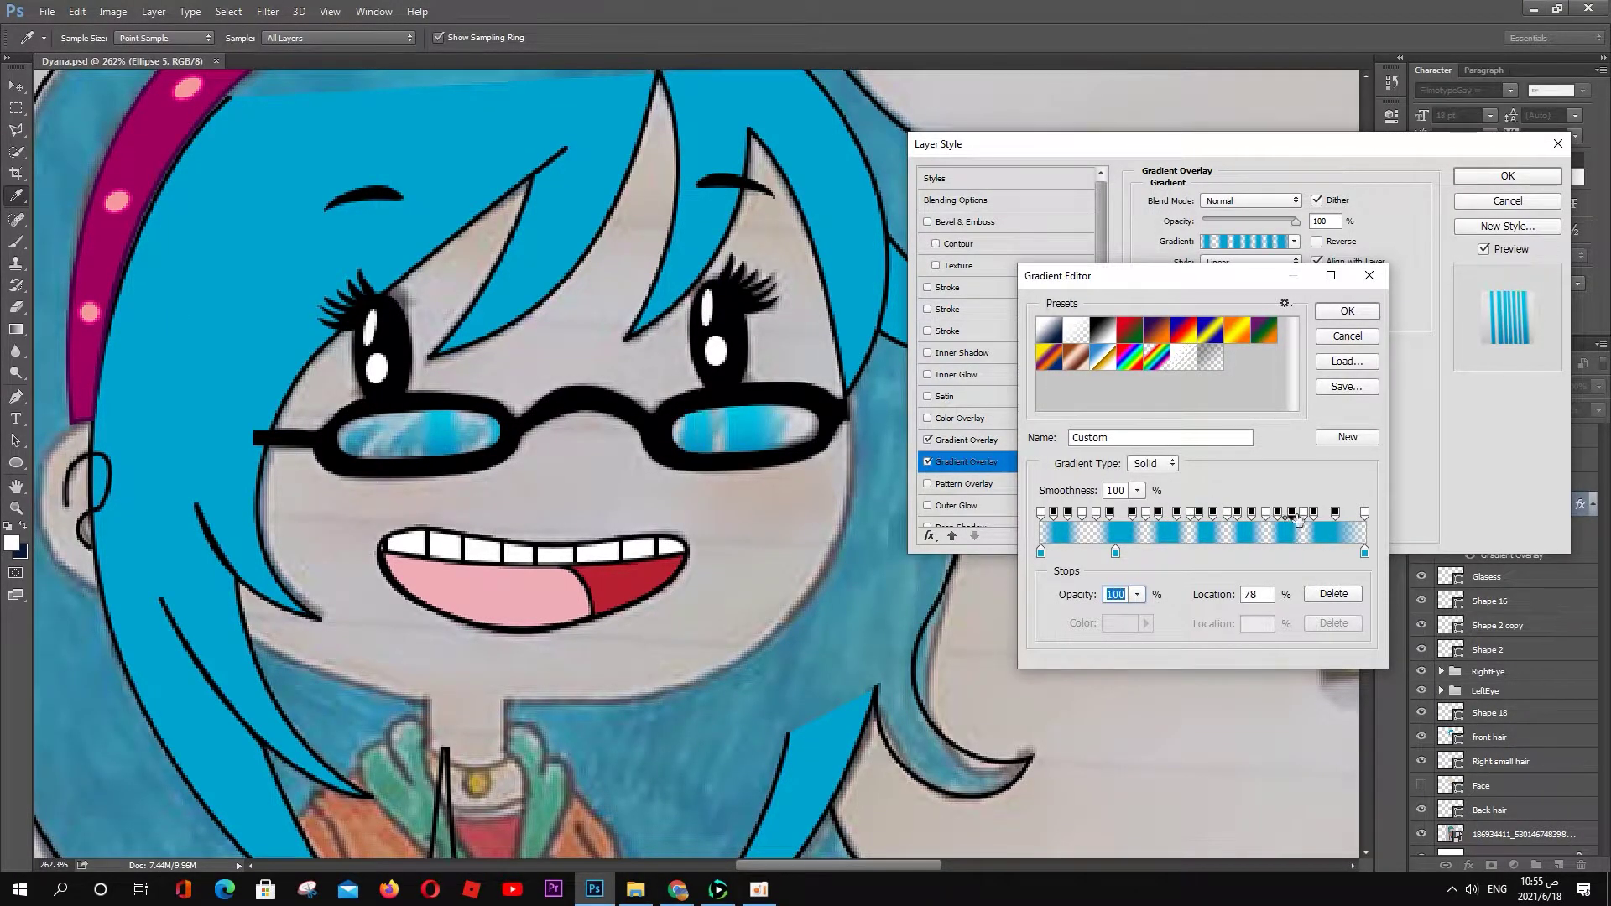
{"action": "type", "text": "0"}
{"action": "key", "text": "Return"}
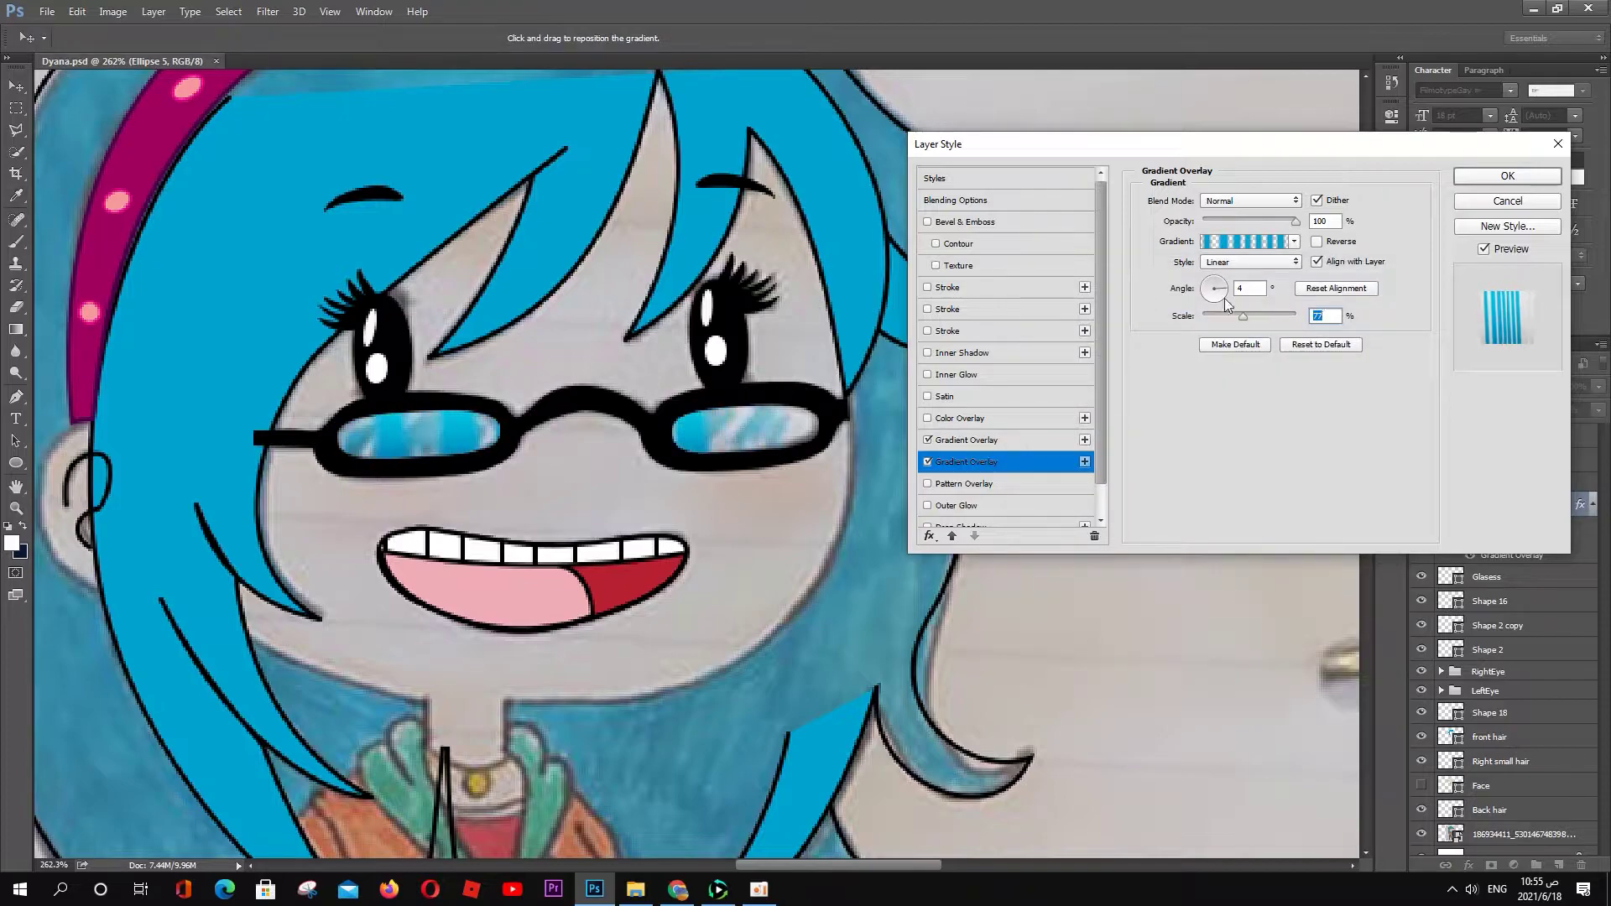
Step: Set the overlay to 100% opacity, 111% scale and a new blend mode
{"action": "type", "text": "100"}
{"action": "left_click_drag", "start_coordinate": [755, 423], "coordinate": [724, 436]}
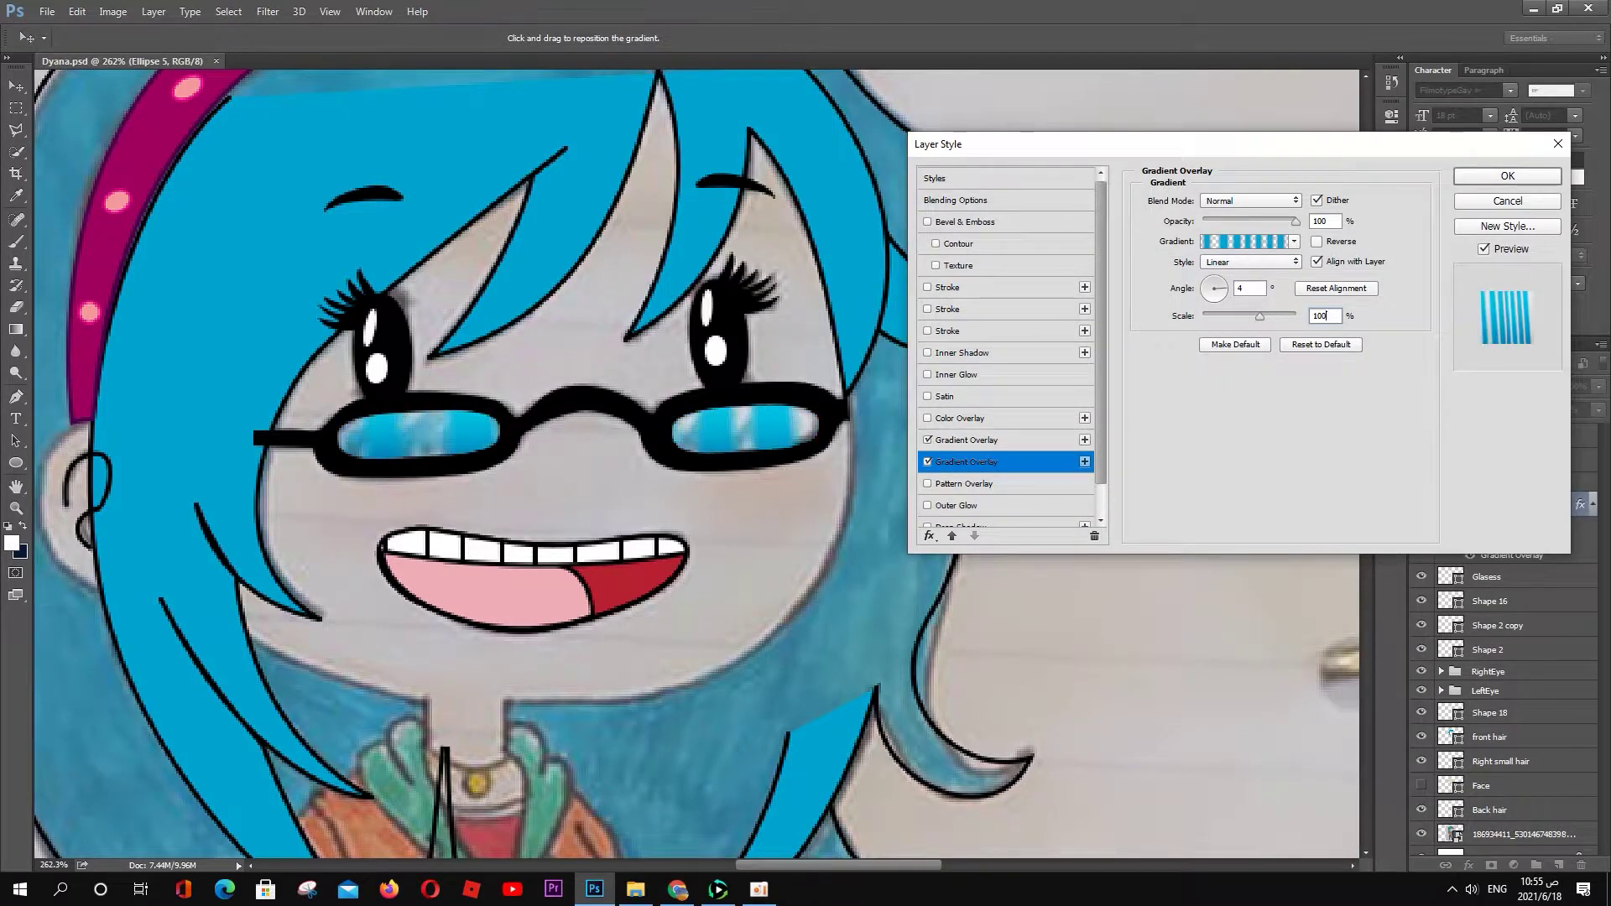
{"action": "key", "text": "Up"}
{"action": "key", "text": "Up"}
{"action": "key", "text": "Up"}
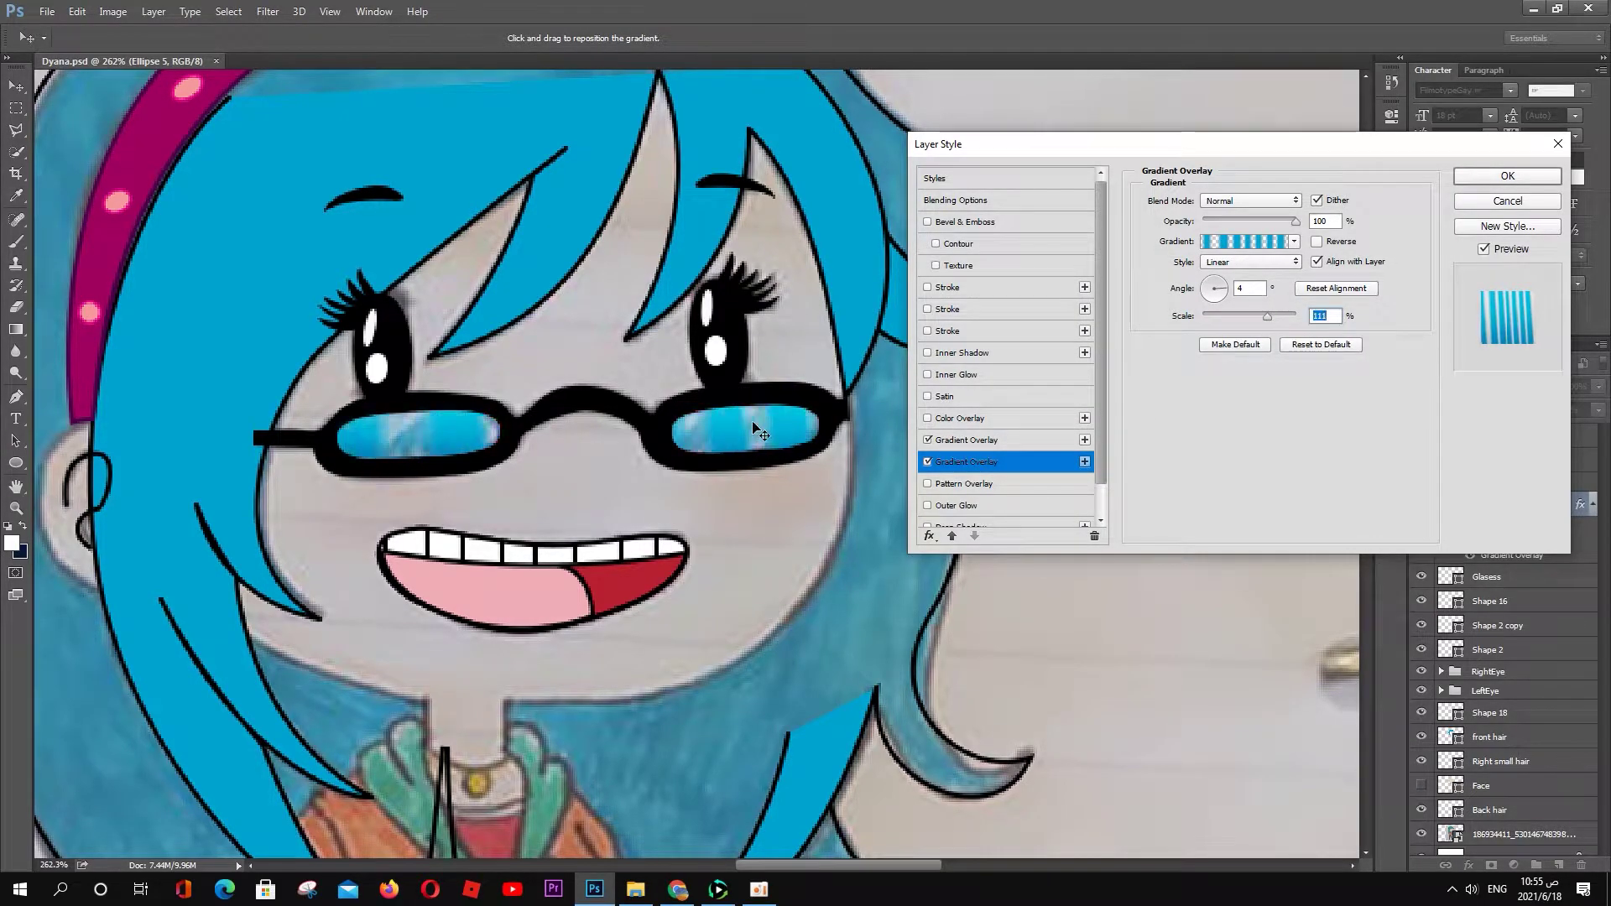
{"action": "left_click", "coordinate": [1240, 202]}
{"action": "left_click", "coordinate": [1242, 198]}
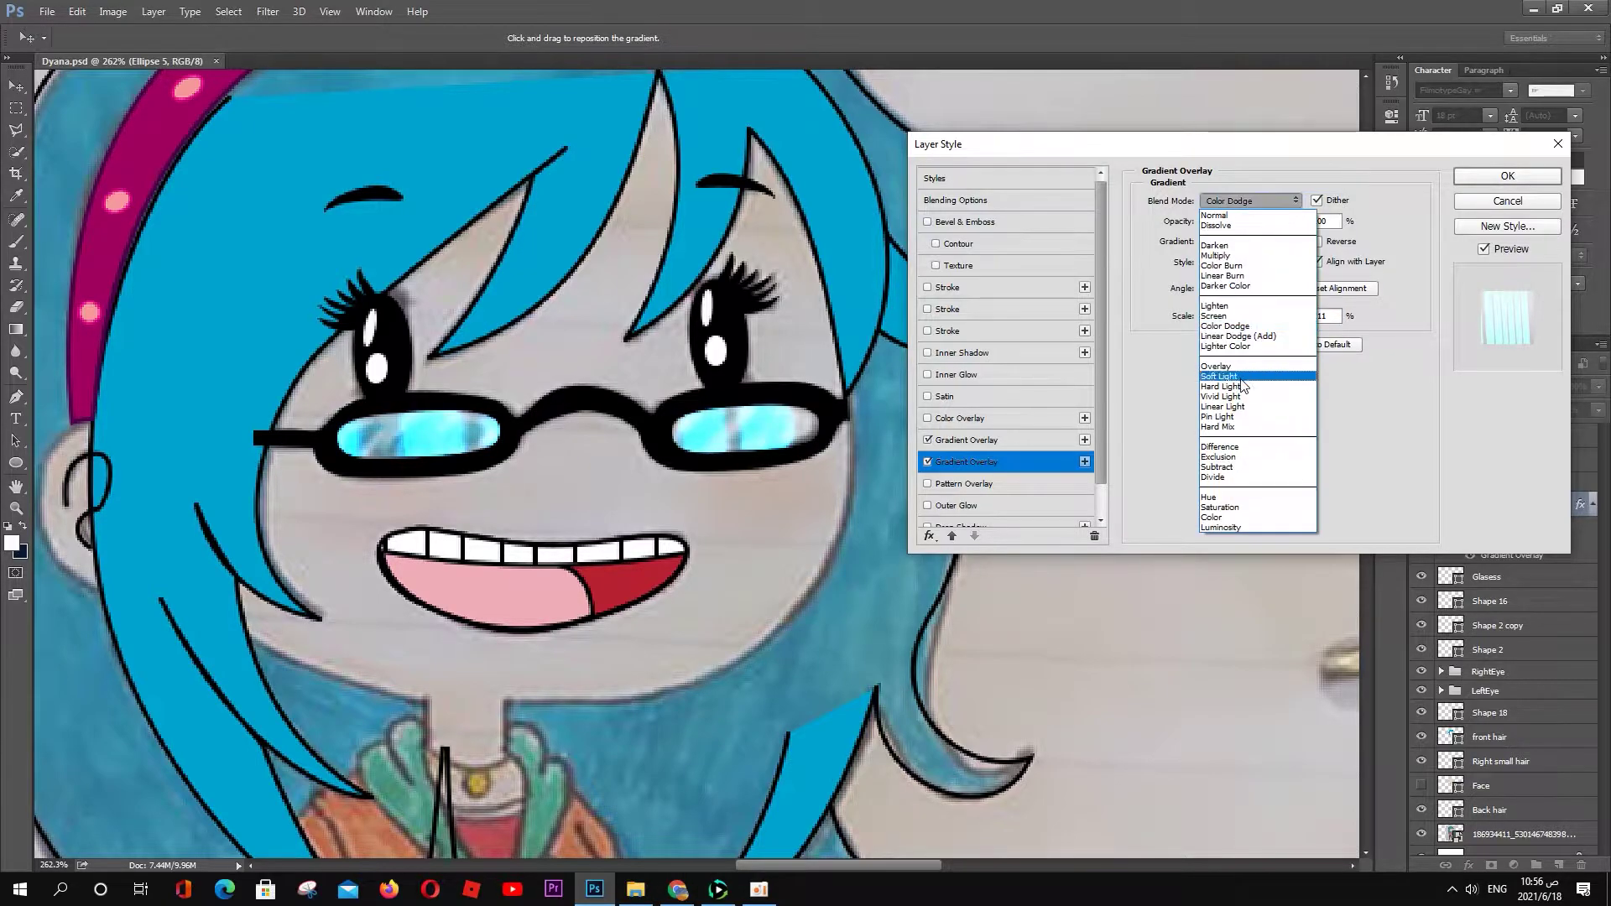
{"action": "left_click", "coordinate": [1240, 367]}
Step: Set the first gradient overlay to Soft Light at 100% opacity and apply
{"action": "left_click", "coordinate": [965, 440]}
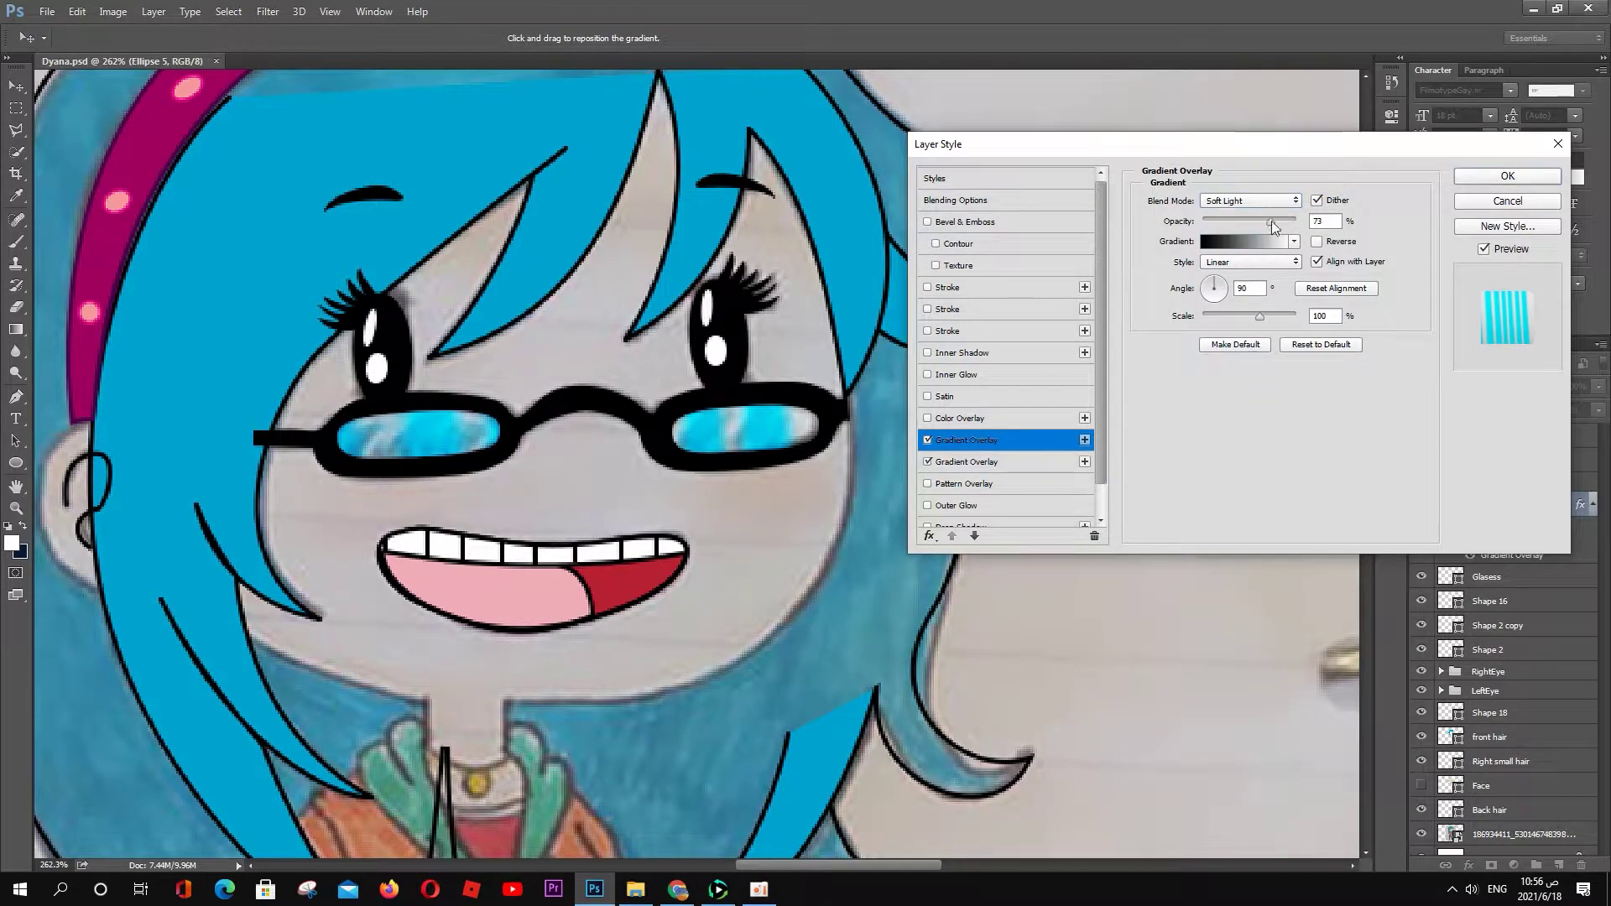
{"action": "left_click", "coordinate": [1250, 201]}
{"action": "left_click", "coordinate": [1242, 352]}
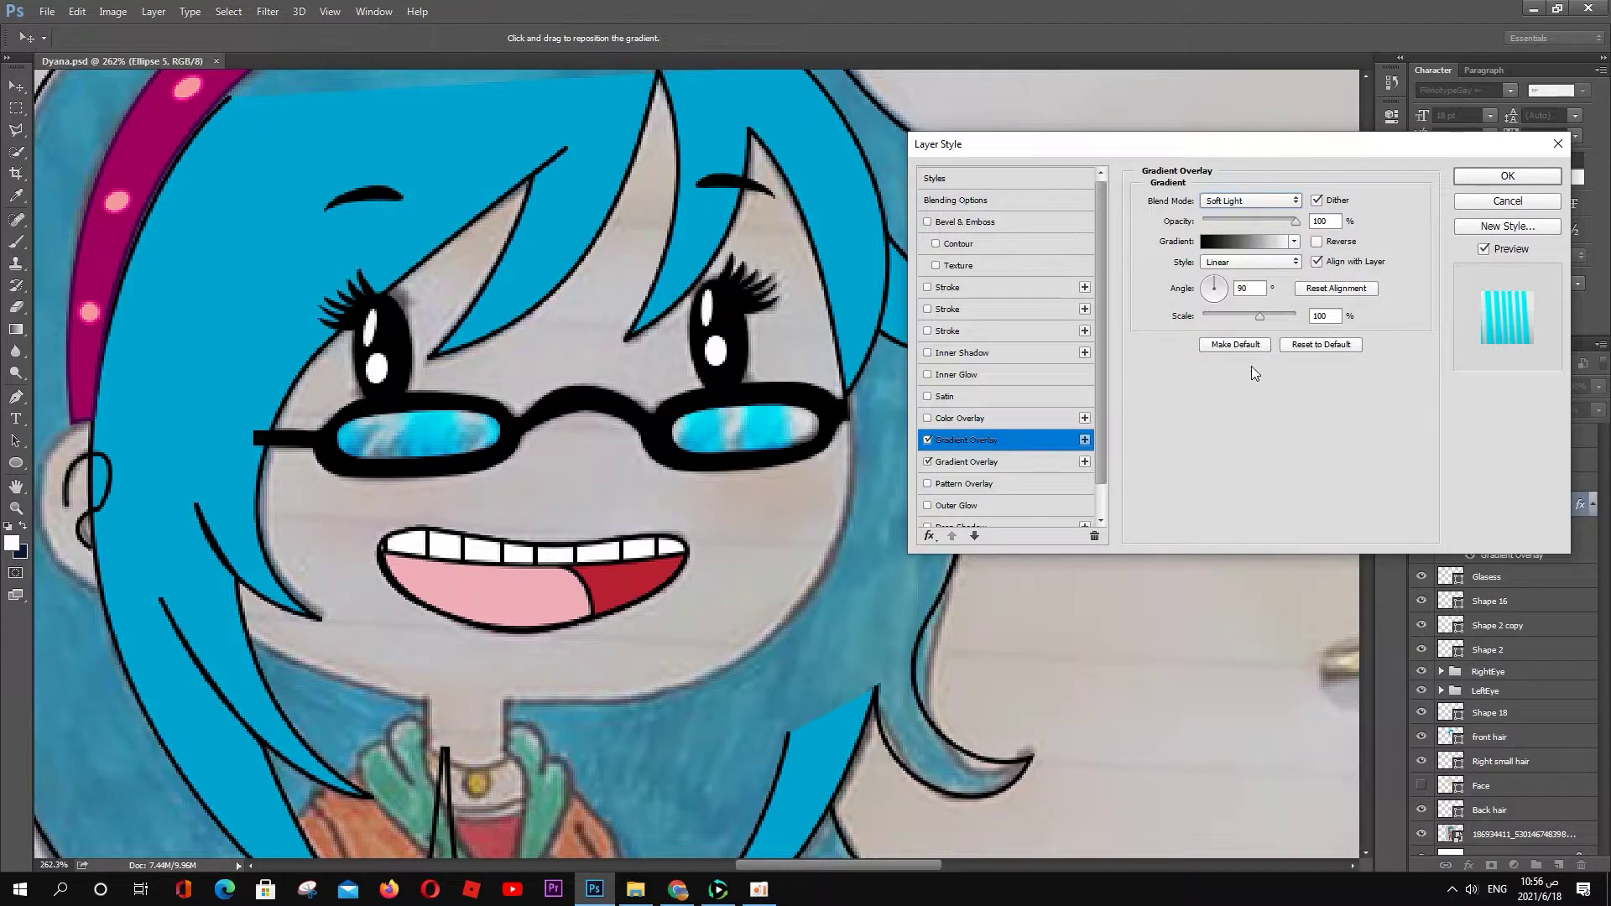
{"action": "key", "text": "Return"}
{"action": "scroll", "coordinate": [1245, 427], "scroll_direction": "down", "scroll_amount": 3}
Step: Show the Face layer and fill the Back hair shape with blue
{"action": "left_click", "coordinate": [1421, 786]}
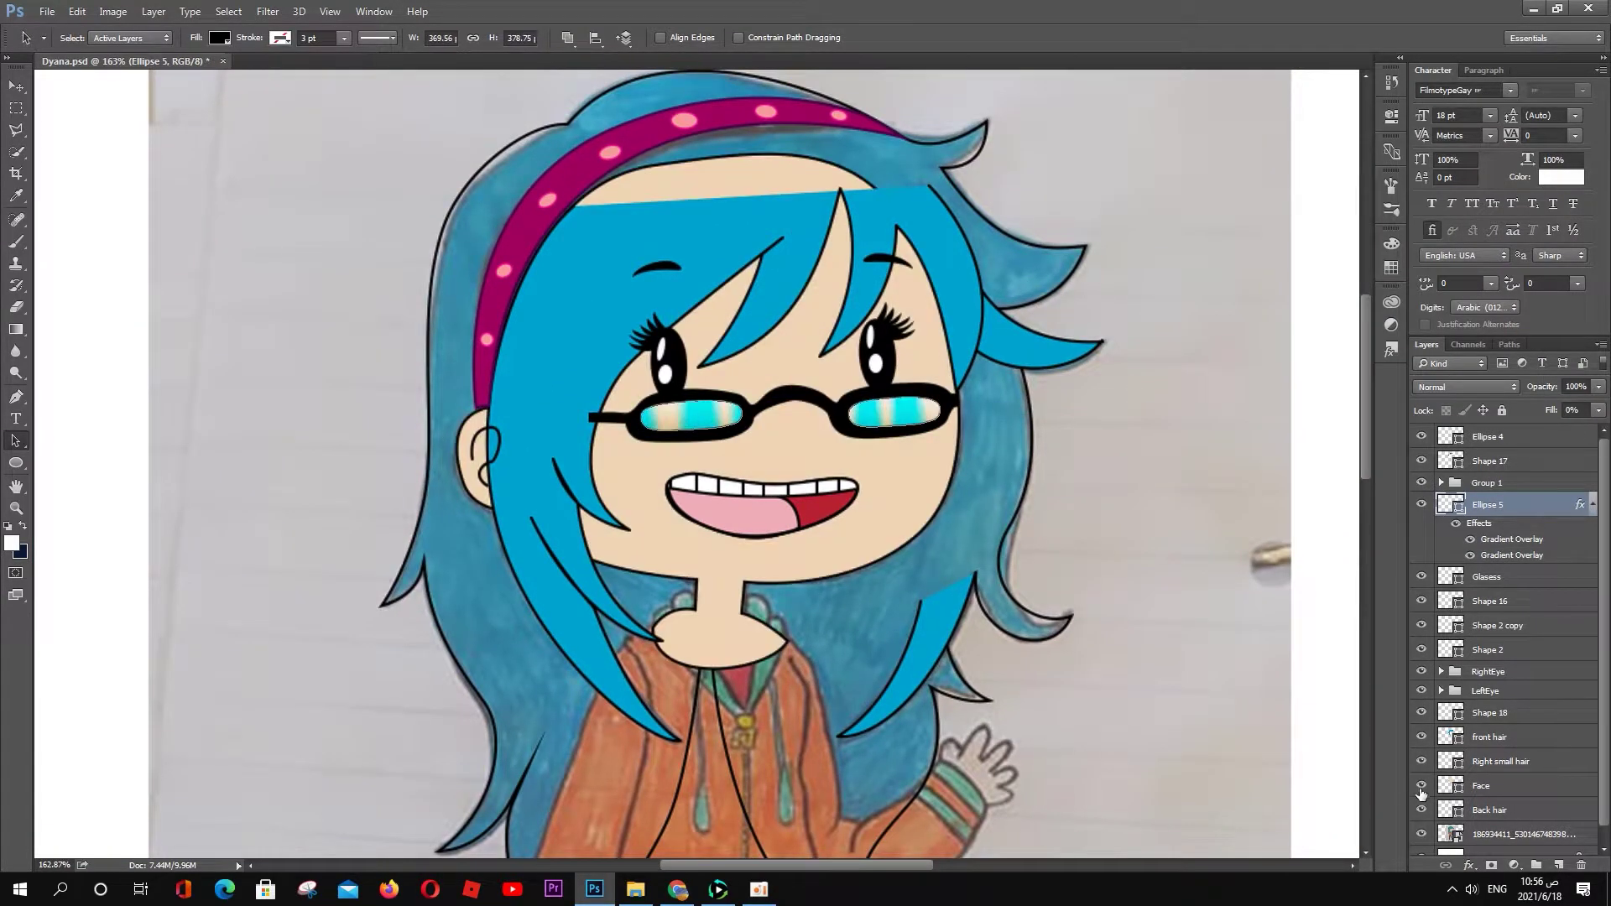
{"action": "left_click", "coordinate": [1068, 503]}
{"action": "left_click", "coordinate": [1490, 810]}
{"action": "key", "text": "p"}
{"action": "left_click", "coordinate": [153, 37]}
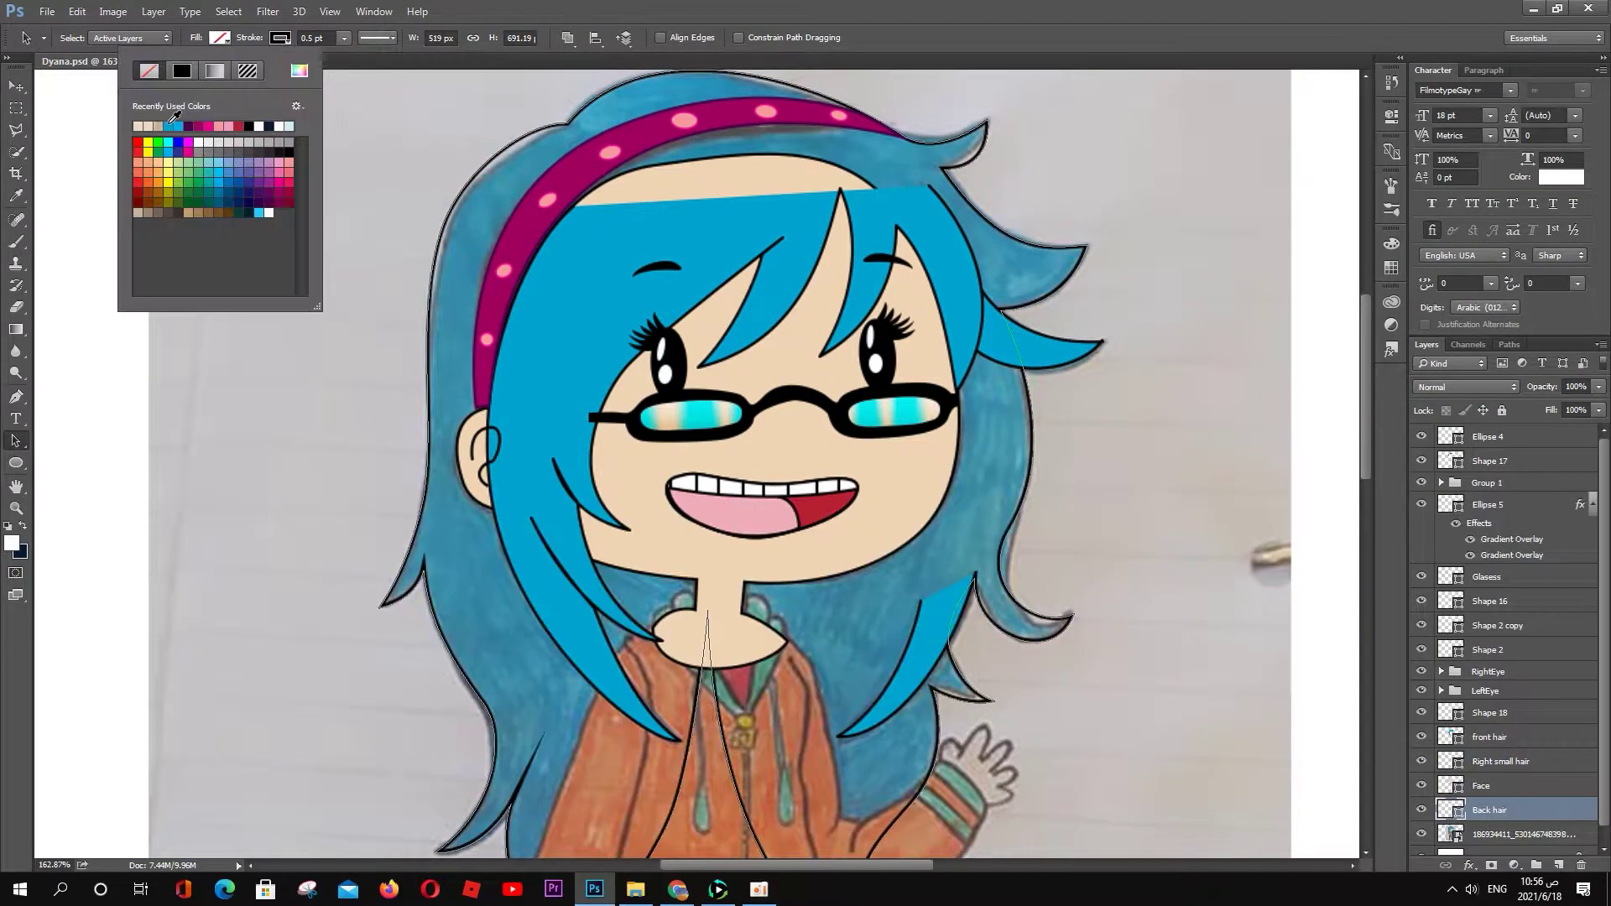
{"action": "left_click", "coordinate": [175, 117]}
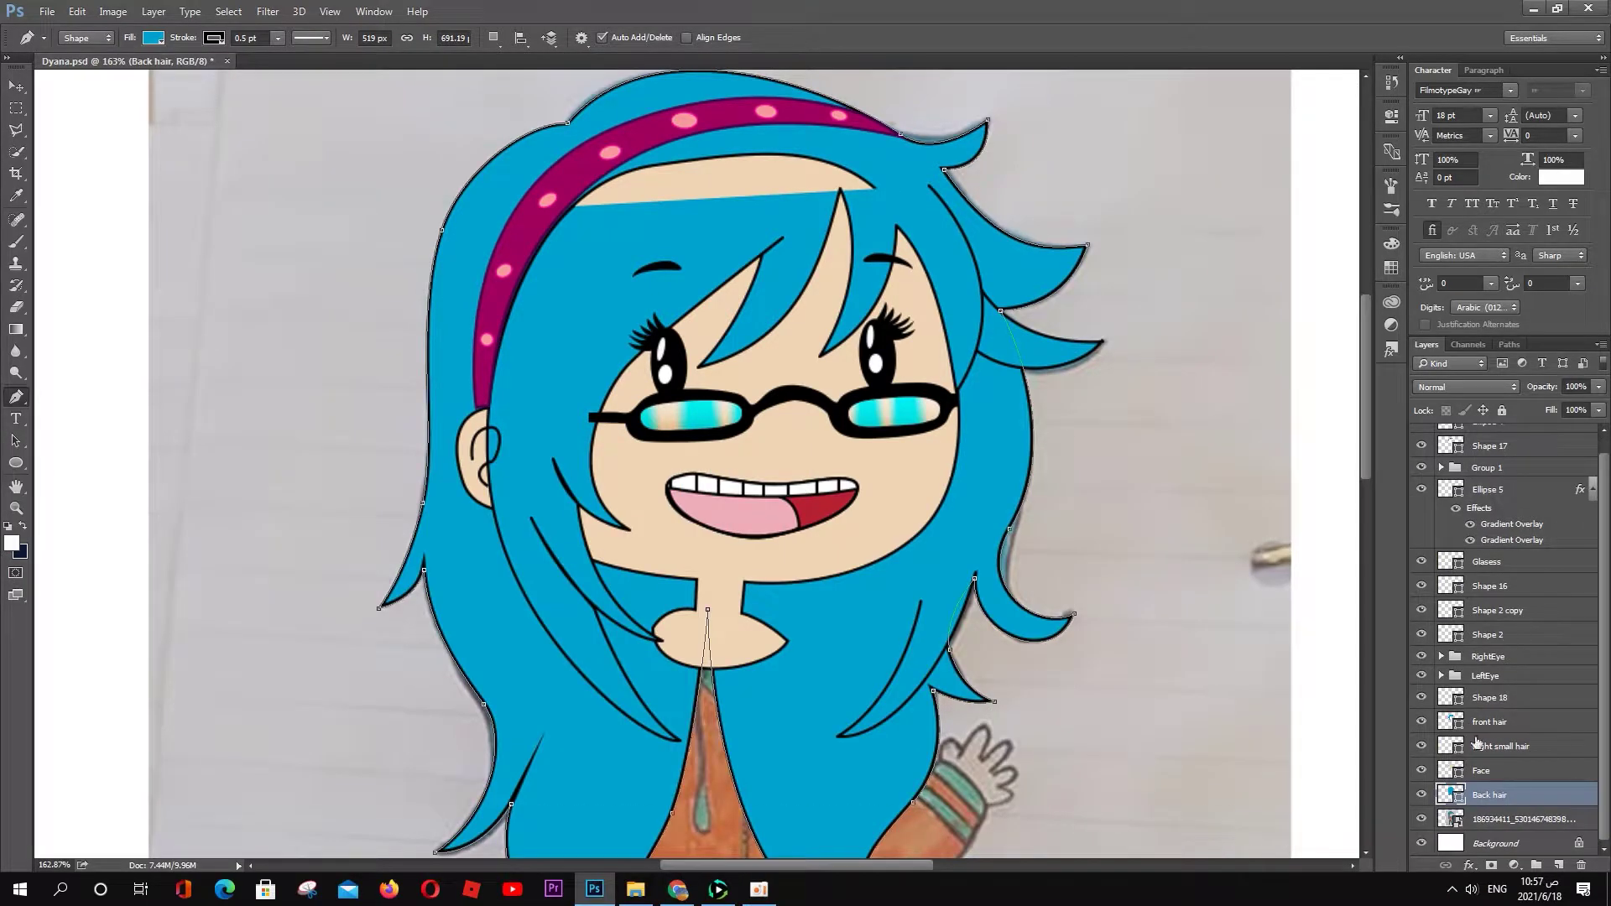
Step: Draw a blue hair patch (Shape 19) under the headband with no outline
{"action": "left_click", "coordinate": [1494, 723]}
{"action": "left_click", "coordinate": [925, 220]}
{"action": "left_click_drag", "start_coordinate": [735, 137], "coordinate": [617, 154]}
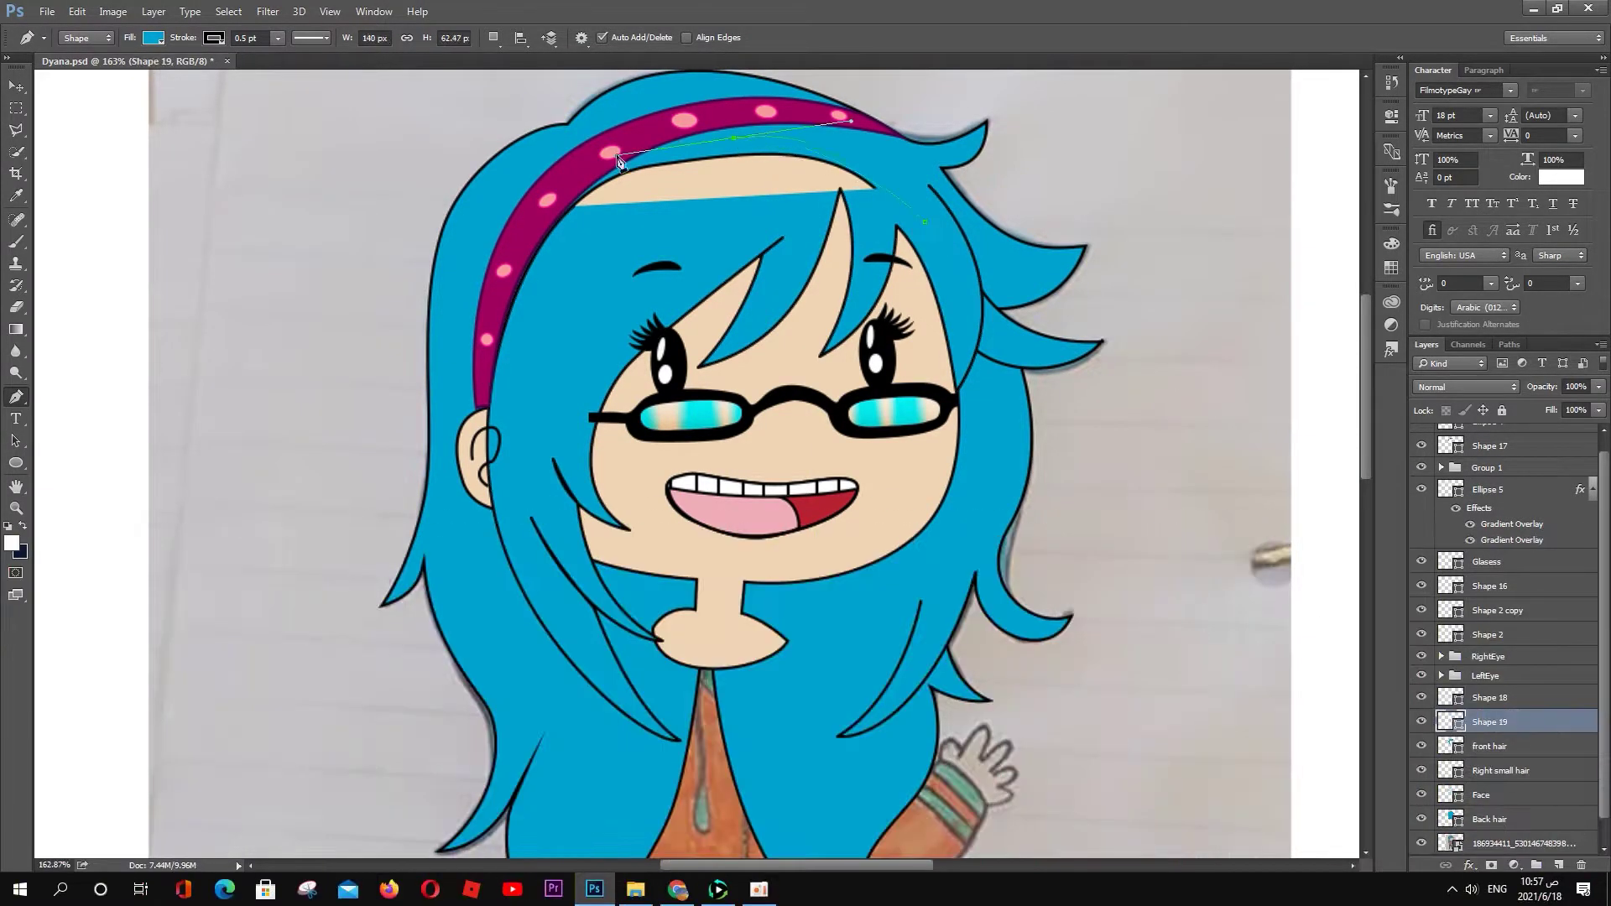
{"action": "left_click_drag", "start_coordinate": [548, 250], "coordinate": [564, 304]}
{"action": "left_click", "coordinate": [866, 215]}
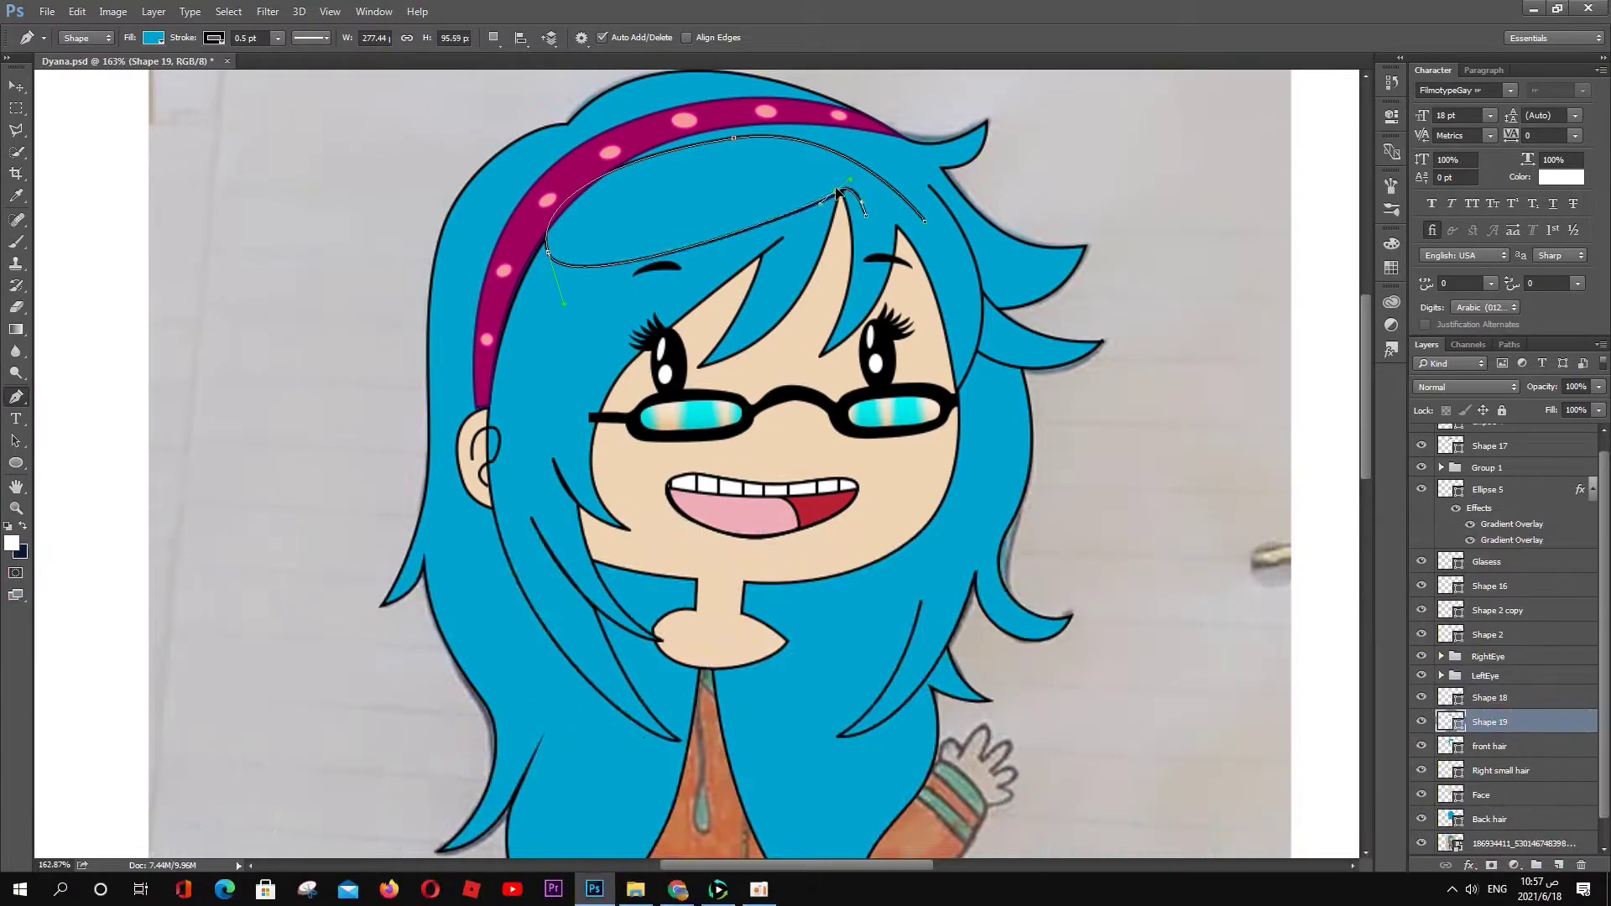
{"action": "left_click", "coordinate": [925, 221]}
{"action": "scroll", "coordinate": [844, 192], "scroll_direction": "up", "scroll_amount": 5}
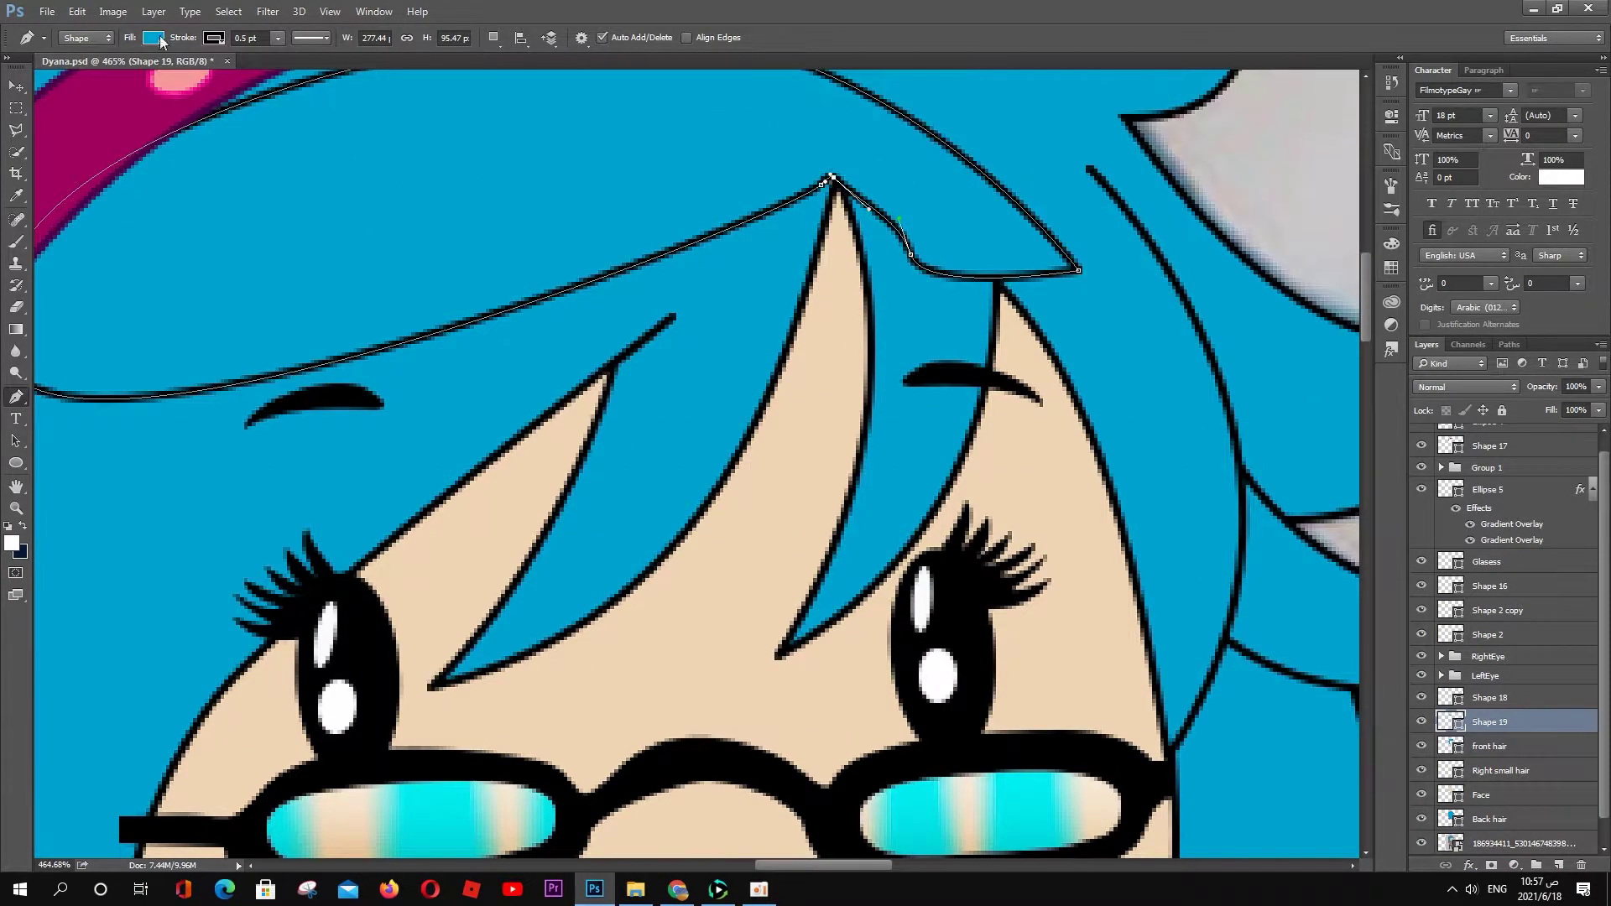
{"action": "left_click", "coordinate": [214, 37]}
{"action": "left_click", "coordinate": [136, 64]}
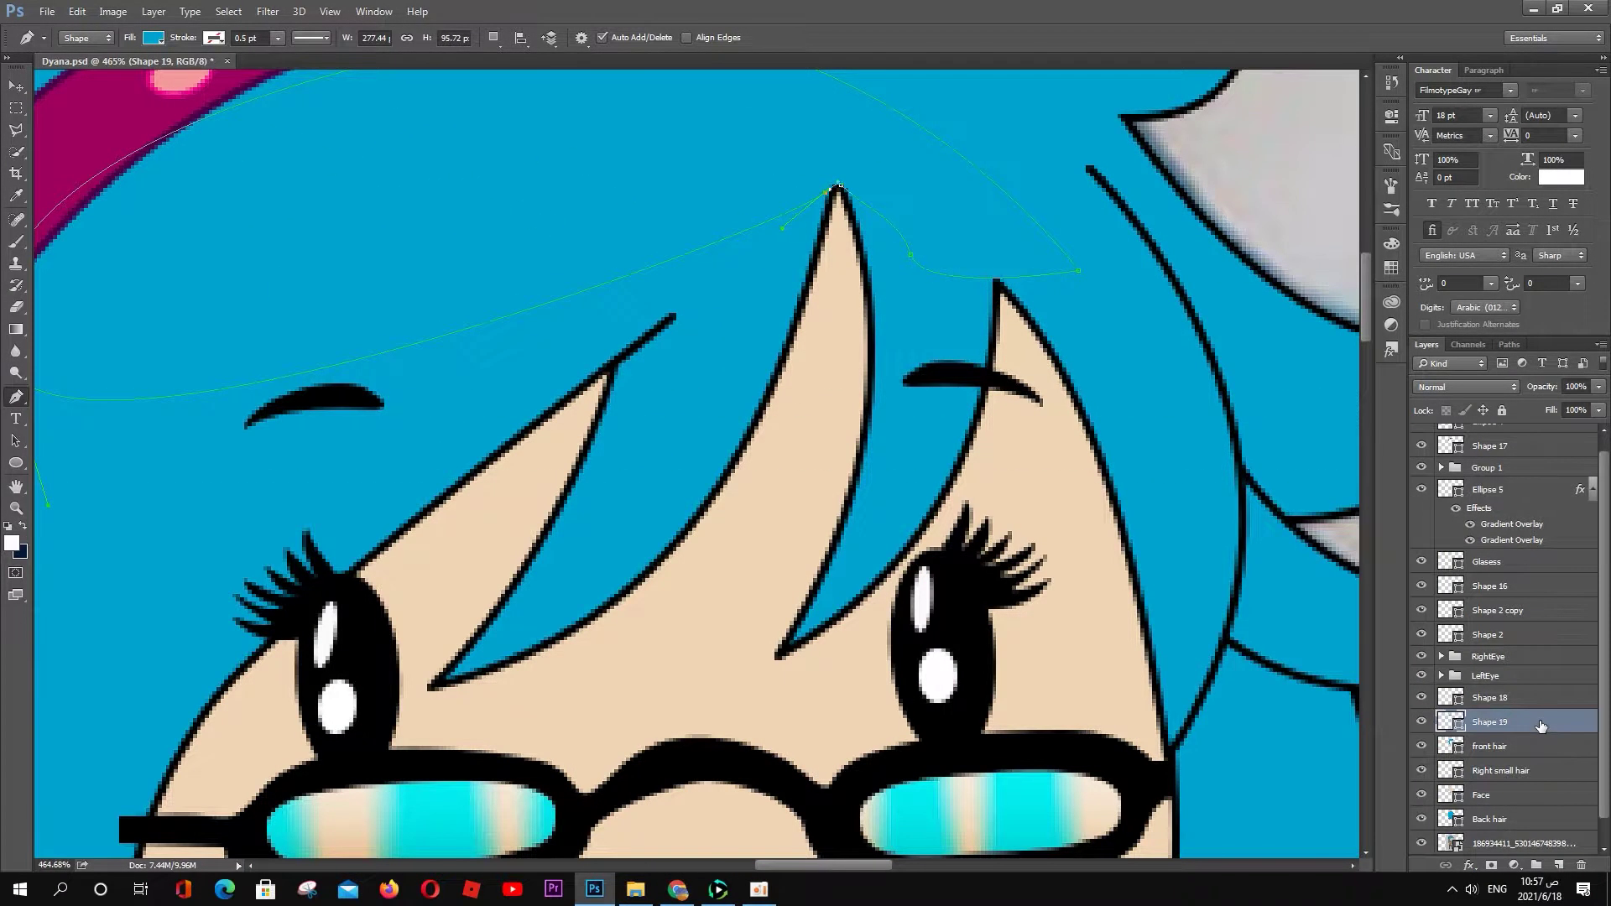
Step: Move Shape 19 below Right small hair and Shape 16 below Shape 19
{"action": "left_click_drag", "start_coordinate": [1540, 726], "coordinate": [1527, 797]}
{"action": "scroll", "coordinate": [541, 227], "scroll_direction": "down", "scroll_amount": 7}
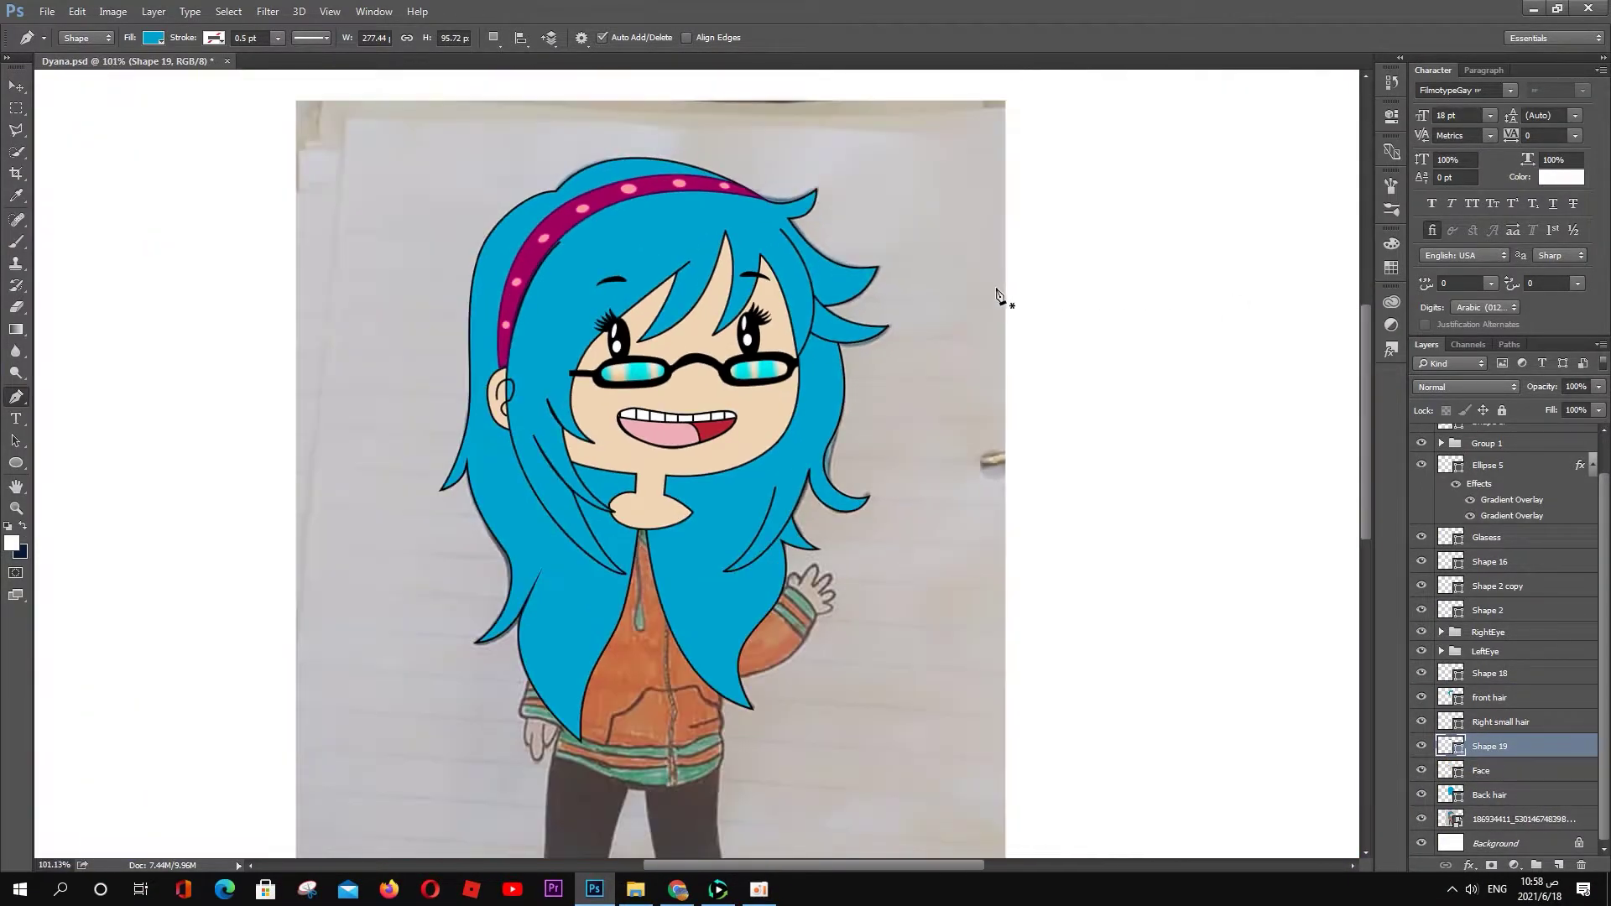
{"action": "scroll", "coordinate": [493, 394], "scroll_direction": "up", "scroll_amount": 4}
{"action": "key", "text": "a"}
{"action": "scroll", "coordinate": [1502, 671], "scroll_direction": "up", "scroll_amount": 1}
{"action": "left_click", "coordinate": [1490, 601]}
{"action": "left_click_drag", "start_coordinate": [1511, 786], "coordinate": [1531, 798]}
{"action": "scroll", "coordinate": [582, 355], "scroll_direction": "down", "scroll_amount": 3}
{"action": "scroll", "coordinate": [712, 215], "scroll_direction": "up", "scroll_amount": 1}
Step: Adjust an anchor point on the front hair shape
{"action": "key", "text": "v"}
{"action": "left_click", "coordinate": [697, 319]}
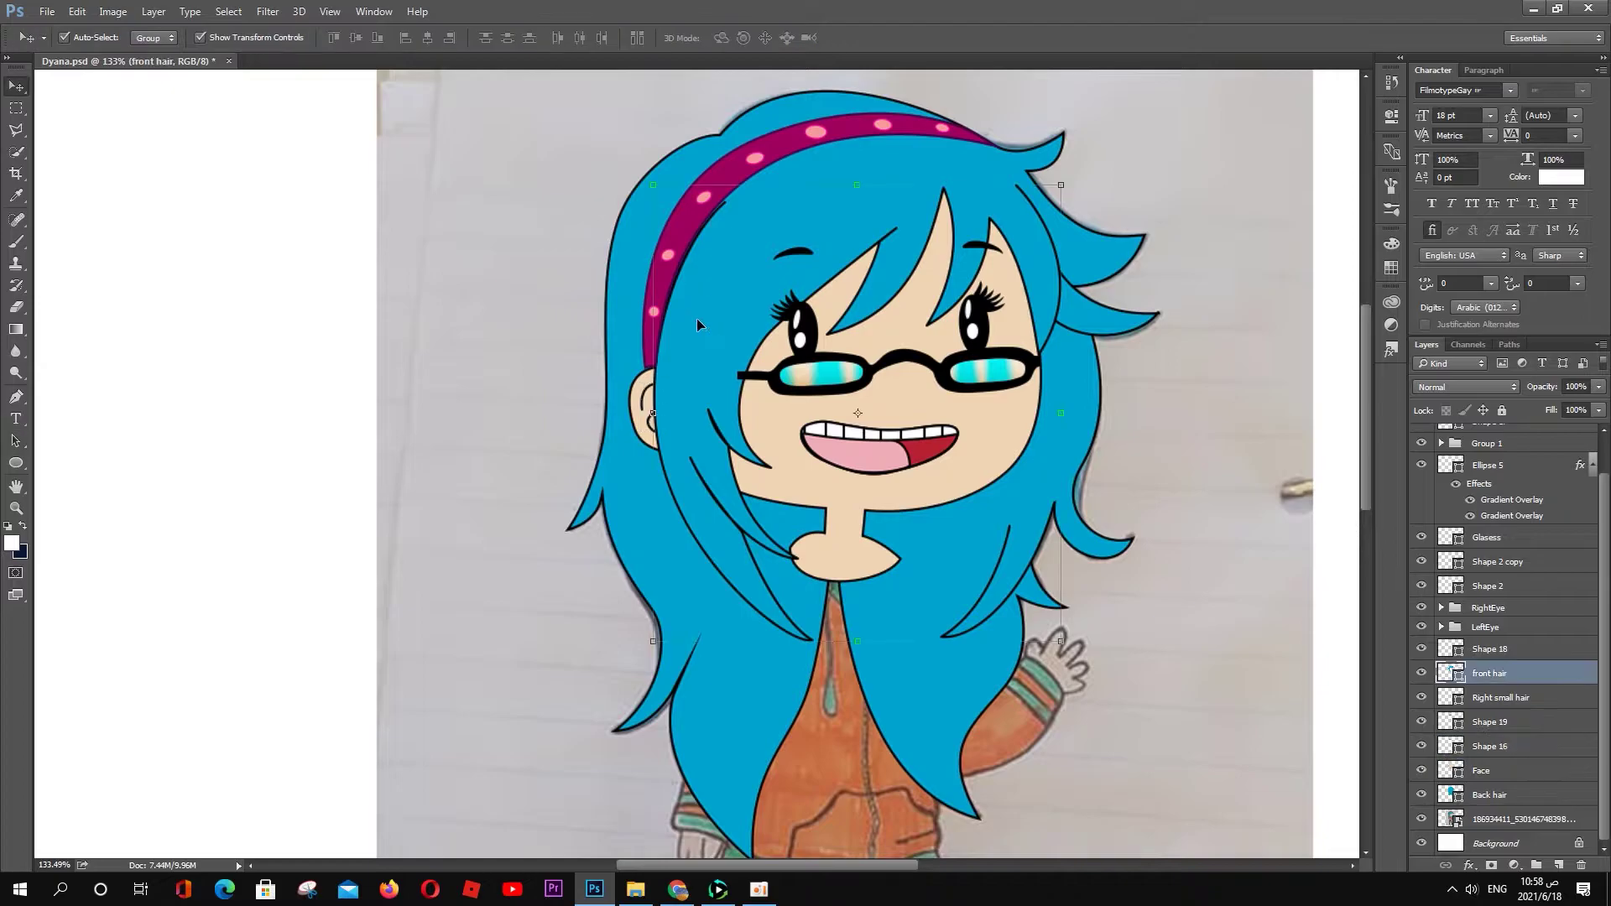
{"action": "scroll", "coordinate": [696, 319], "scroll_direction": "up", "scroll_amount": 2}
{"action": "key", "text": "p"}
{"action": "left_click", "coordinate": [769, 145], "text": "ctrl"}
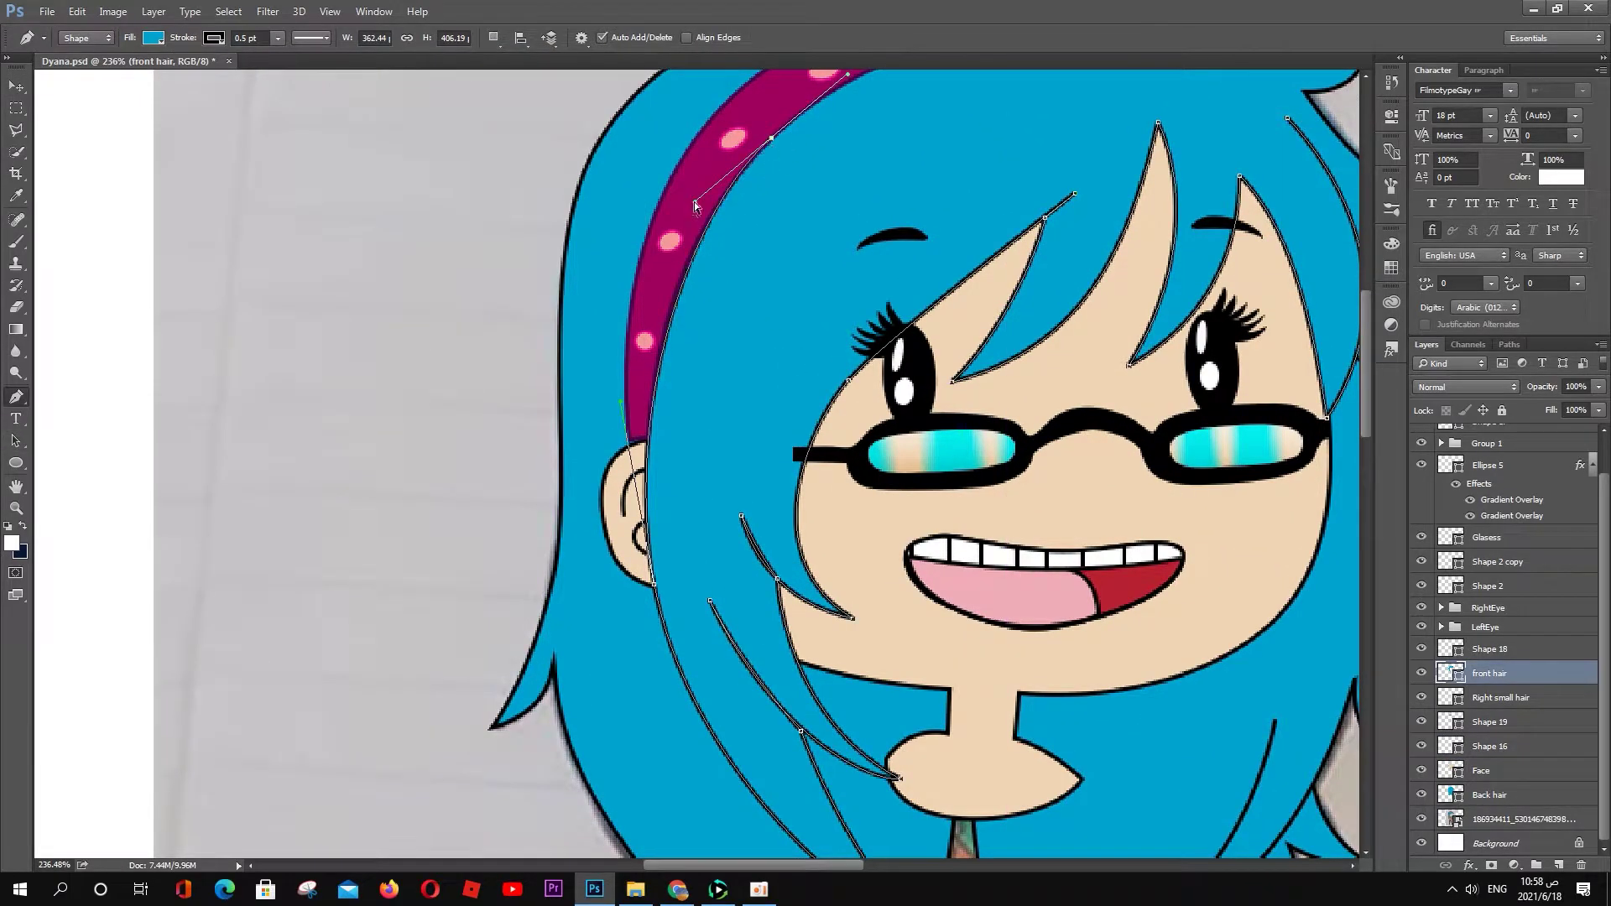
{"action": "scroll", "coordinate": [756, 277], "scroll_direction": "down", "scroll_amount": 1}
{"action": "scroll", "coordinate": [730, 302], "scroll_direction": "down", "scroll_amount": 2}
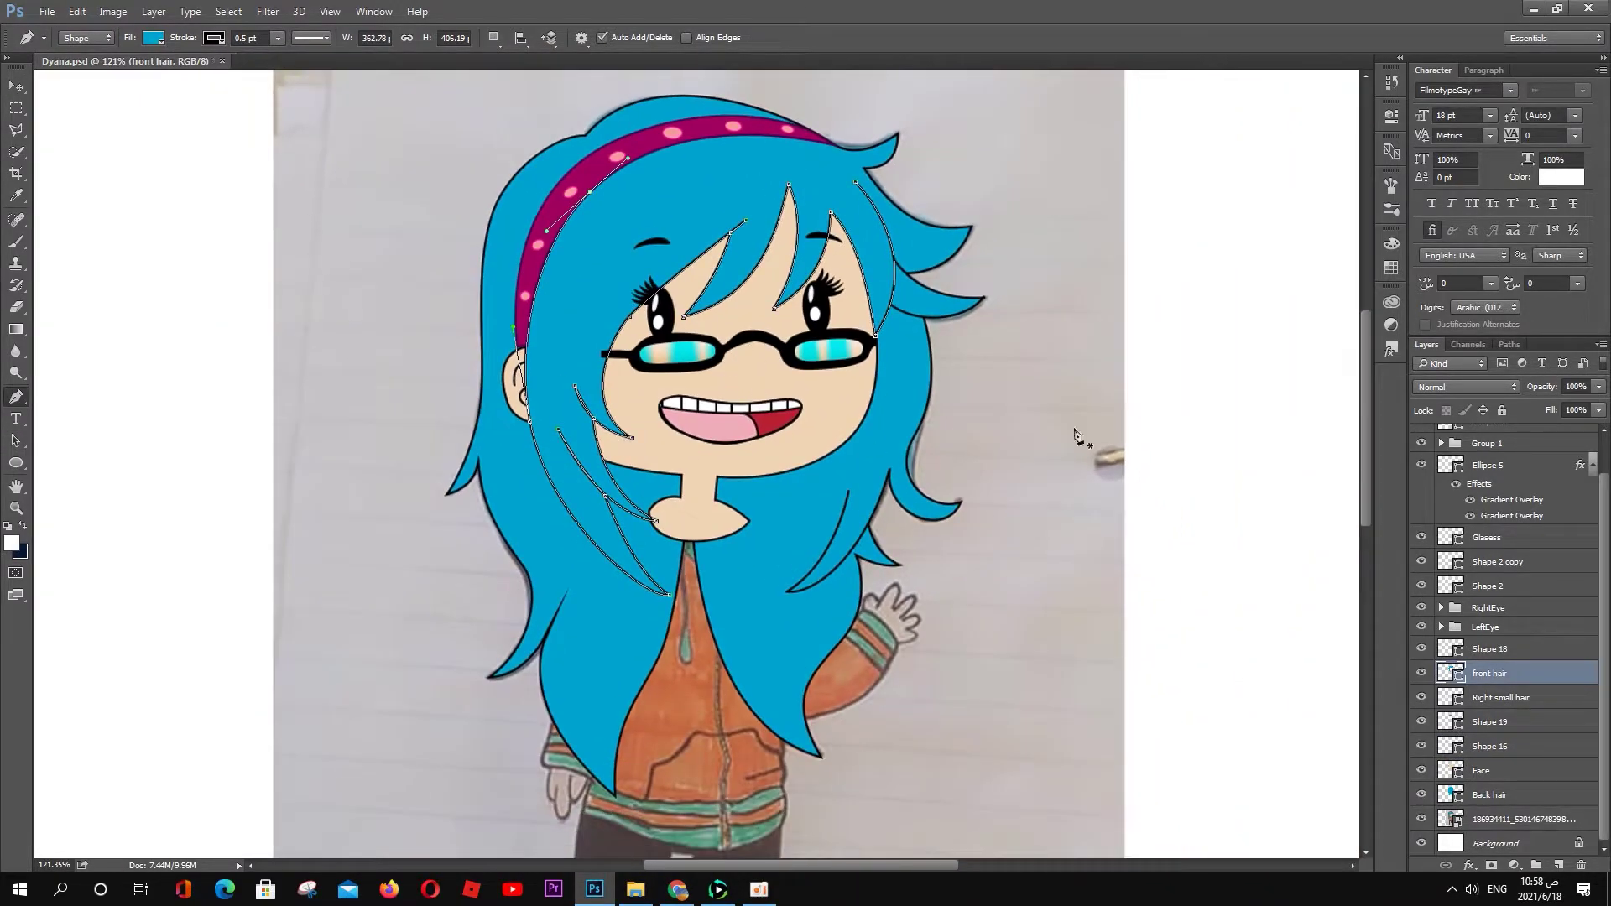
{"action": "scroll", "coordinate": [731, 303], "scroll_direction": "down", "scroll_amount": 2}
{"action": "scroll", "coordinate": [1511, 587], "scroll_direction": "up", "scroll_amount": 1}
{"action": "scroll", "coordinate": [1534, 756], "scroll_direction": "down", "scroll_amount": 3}
Step: Group the head drawing layers into a Head group, hide it, and lock the sketch layer
{"action": "left_click", "coordinate": [1494, 843], "text": "shift"}
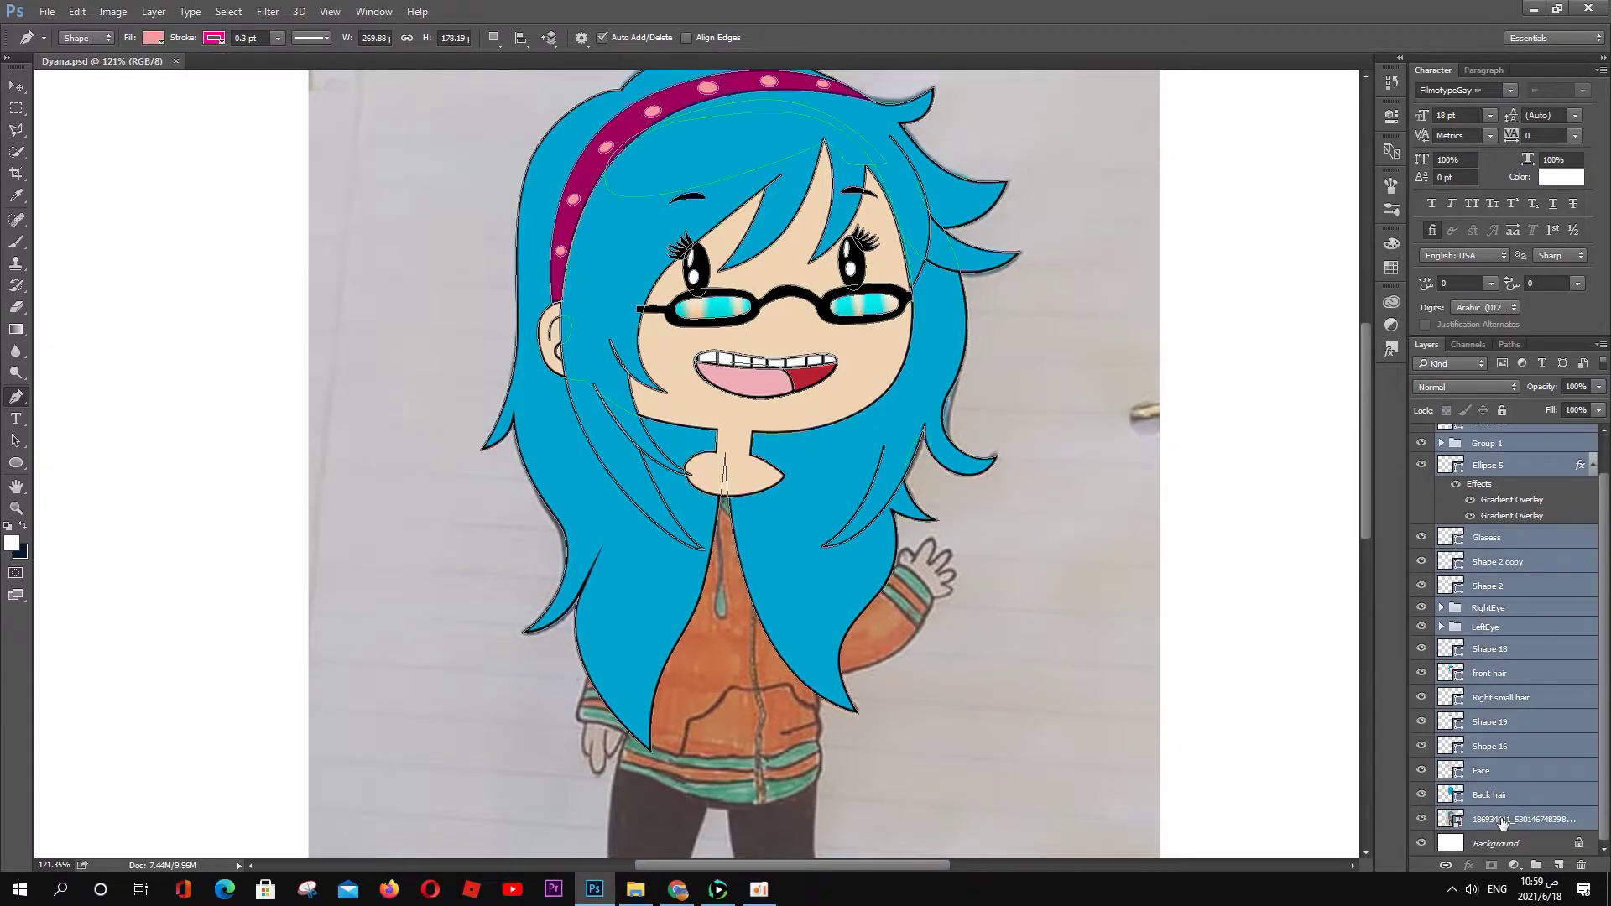
{"action": "key", "text": "ctrl+g"}
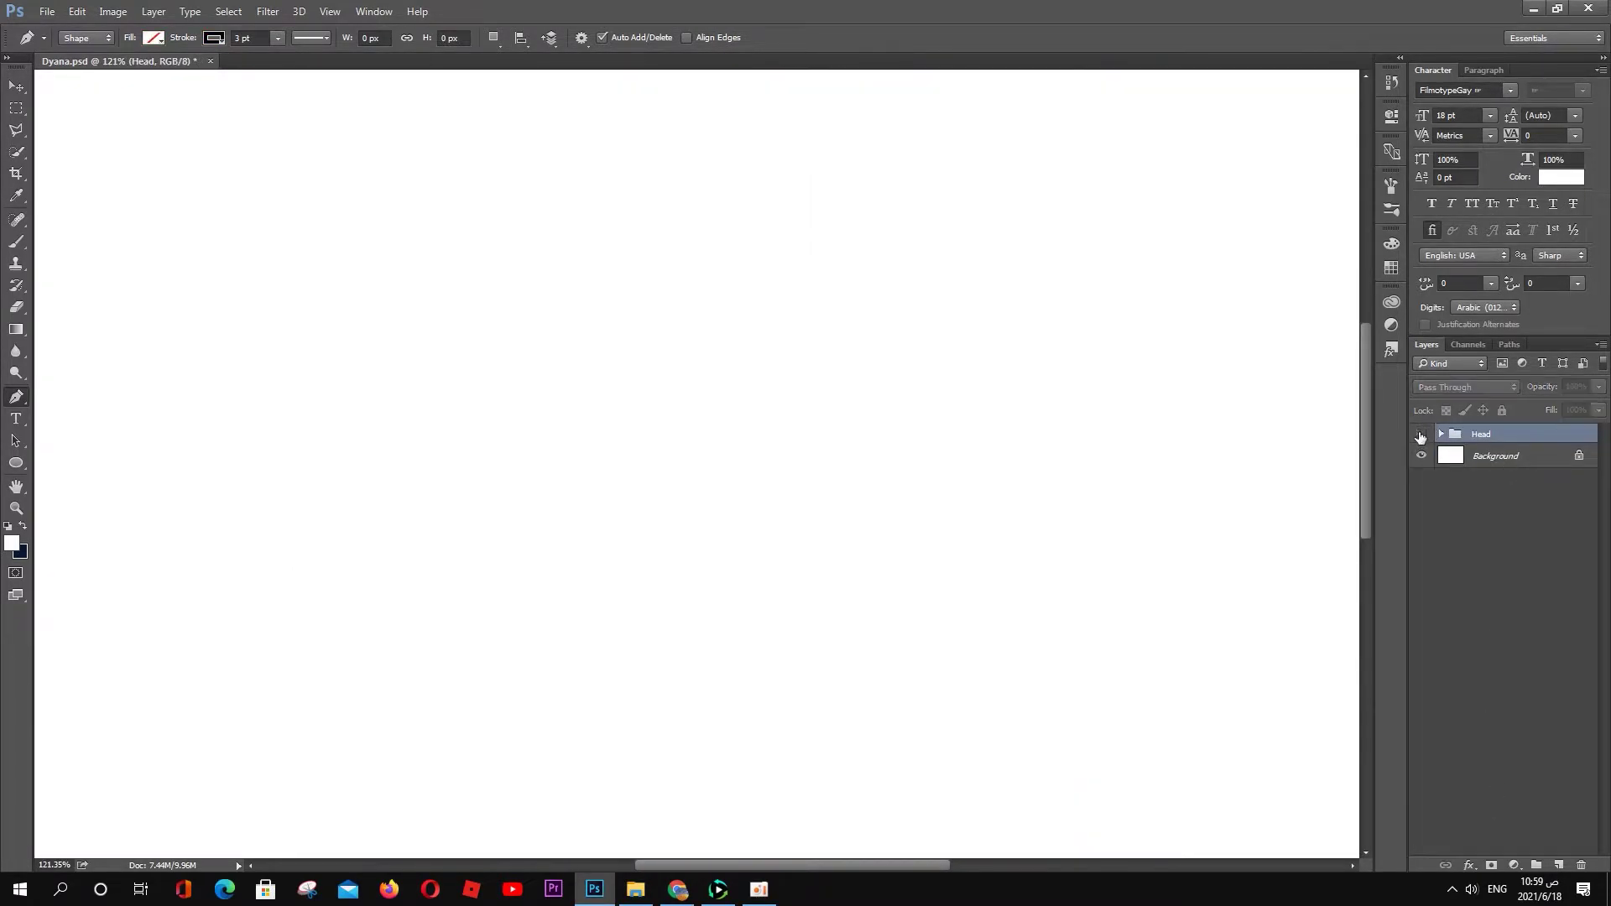
{"action": "left_click", "coordinate": [1559, 865], "text": "ctrl"}
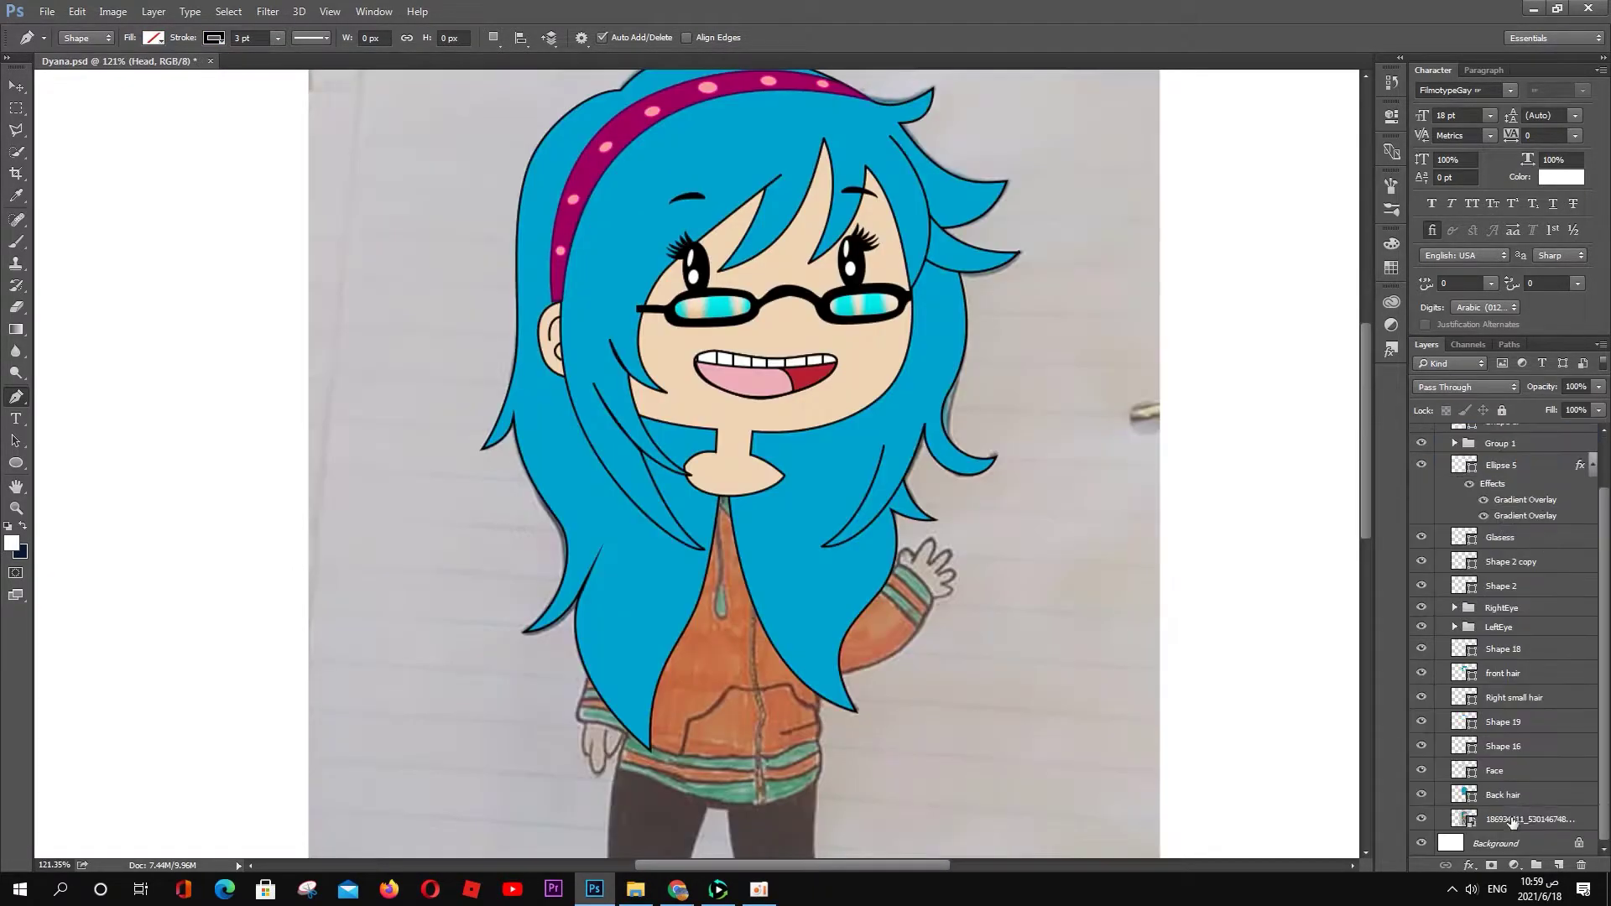
{"action": "left_click", "coordinate": [1442, 435]}
{"action": "left_click", "coordinate": [1495, 457]}
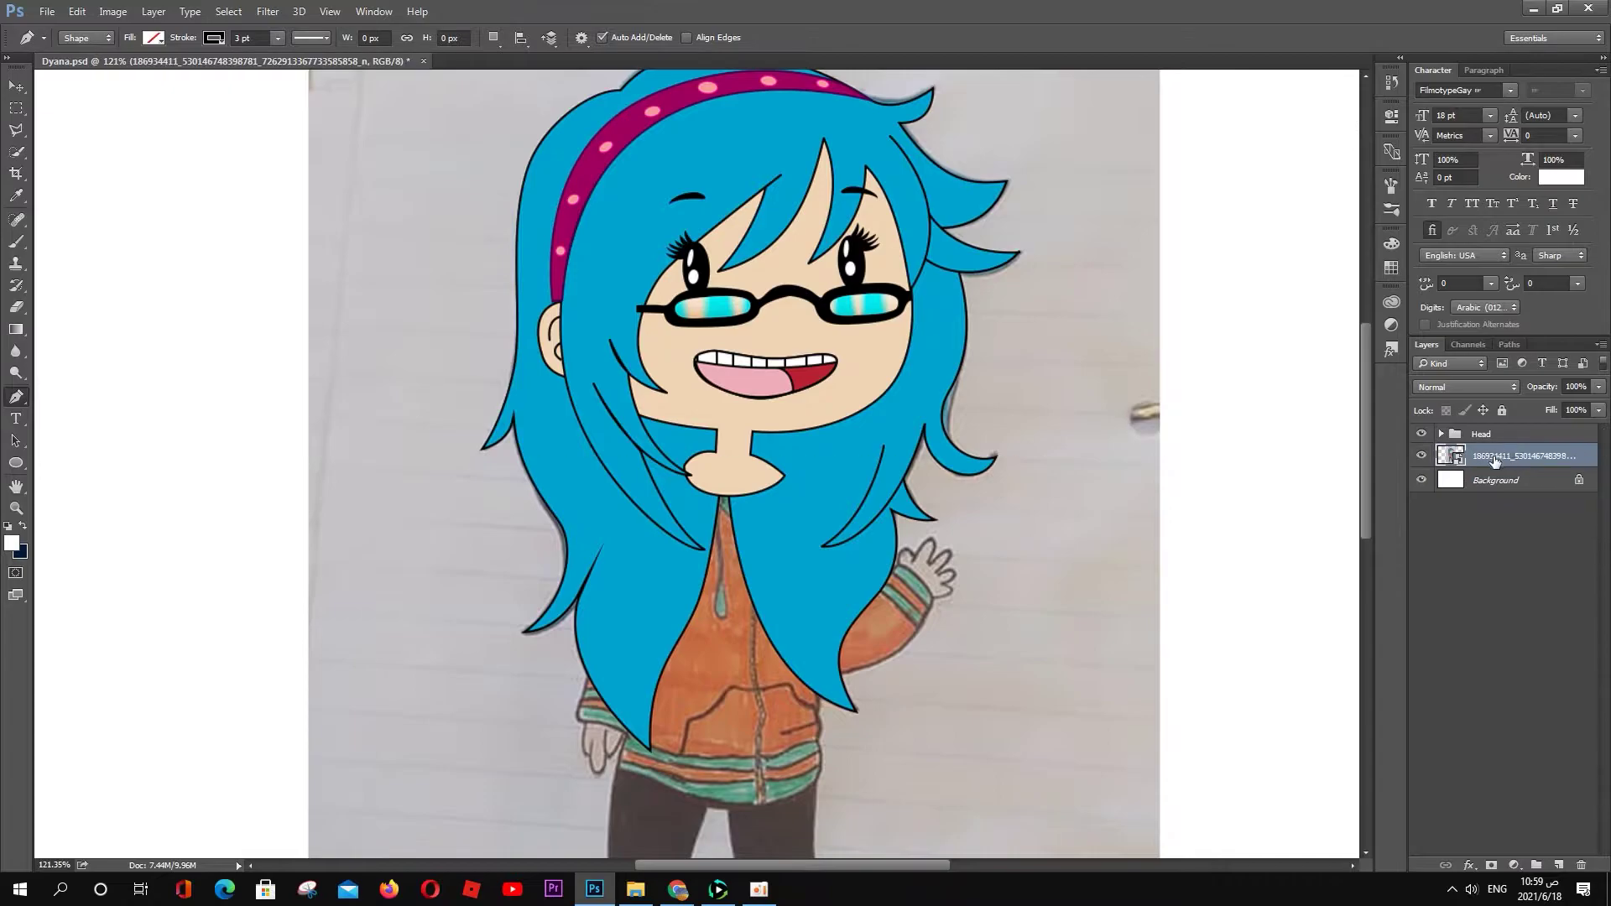
{"action": "left_click", "coordinate": [1421, 433]}
{"action": "left_click", "coordinate": [1502, 411]}
{"action": "scroll", "coordinate": [762, 460], "scroll_direction": "up", "scroll_amount": 5}
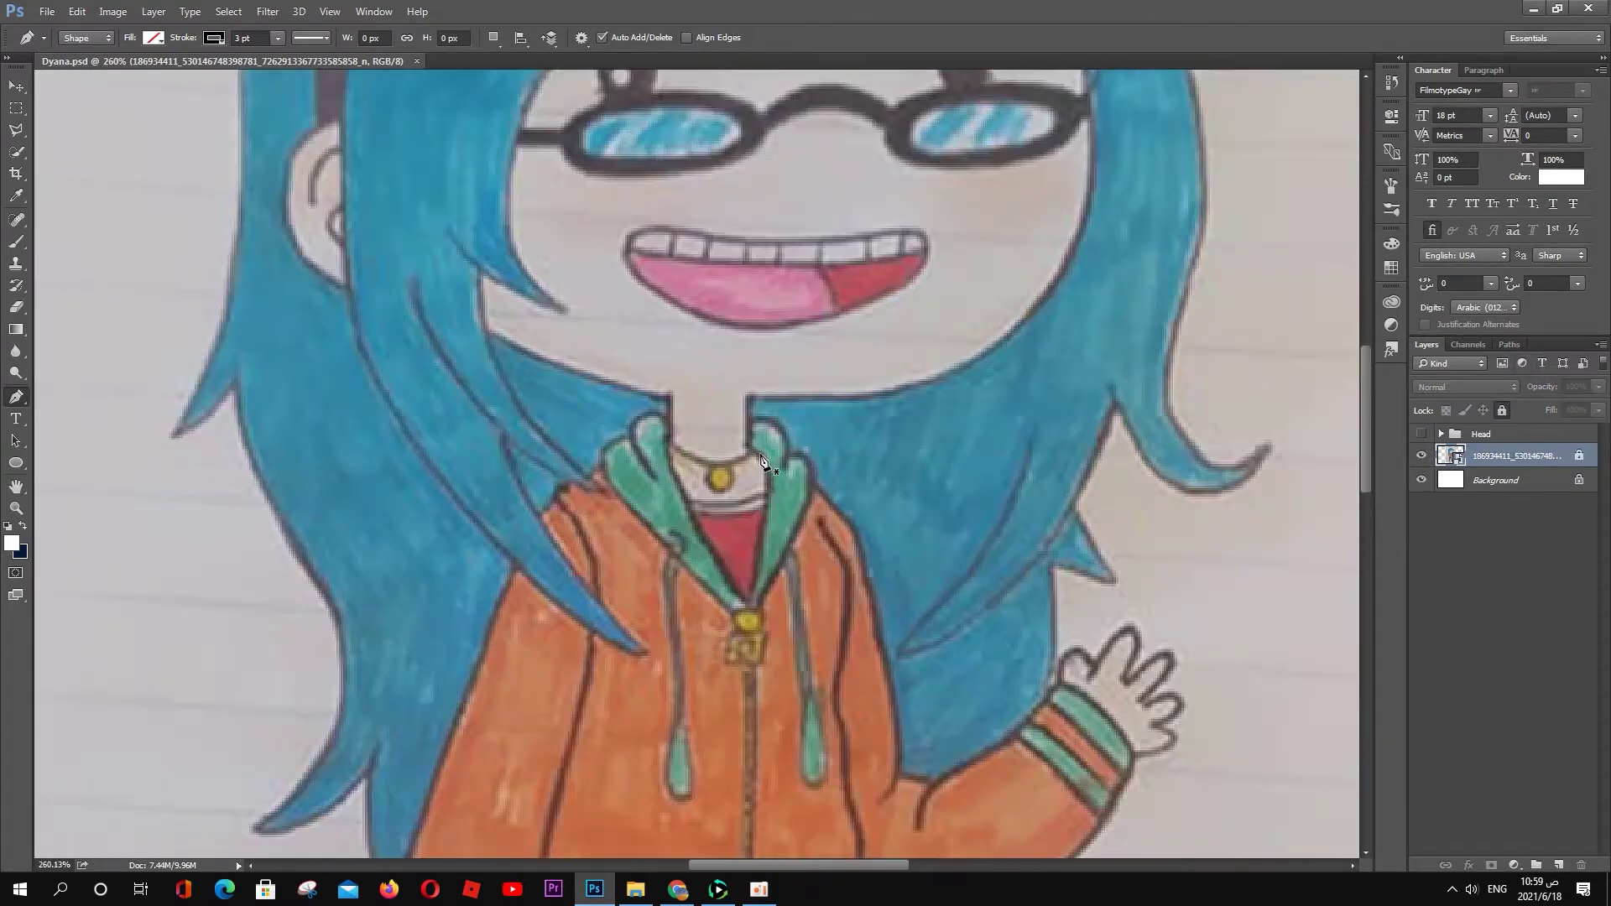
Step: Pen-trace the closed curved outline of the green hood collar as Shape 20
{"action": "left_click", "coordinate": [703, 422]}
{"action": "left_click_drag", "start_coordinate": [757, 419], "coordinate": [771, 415]}
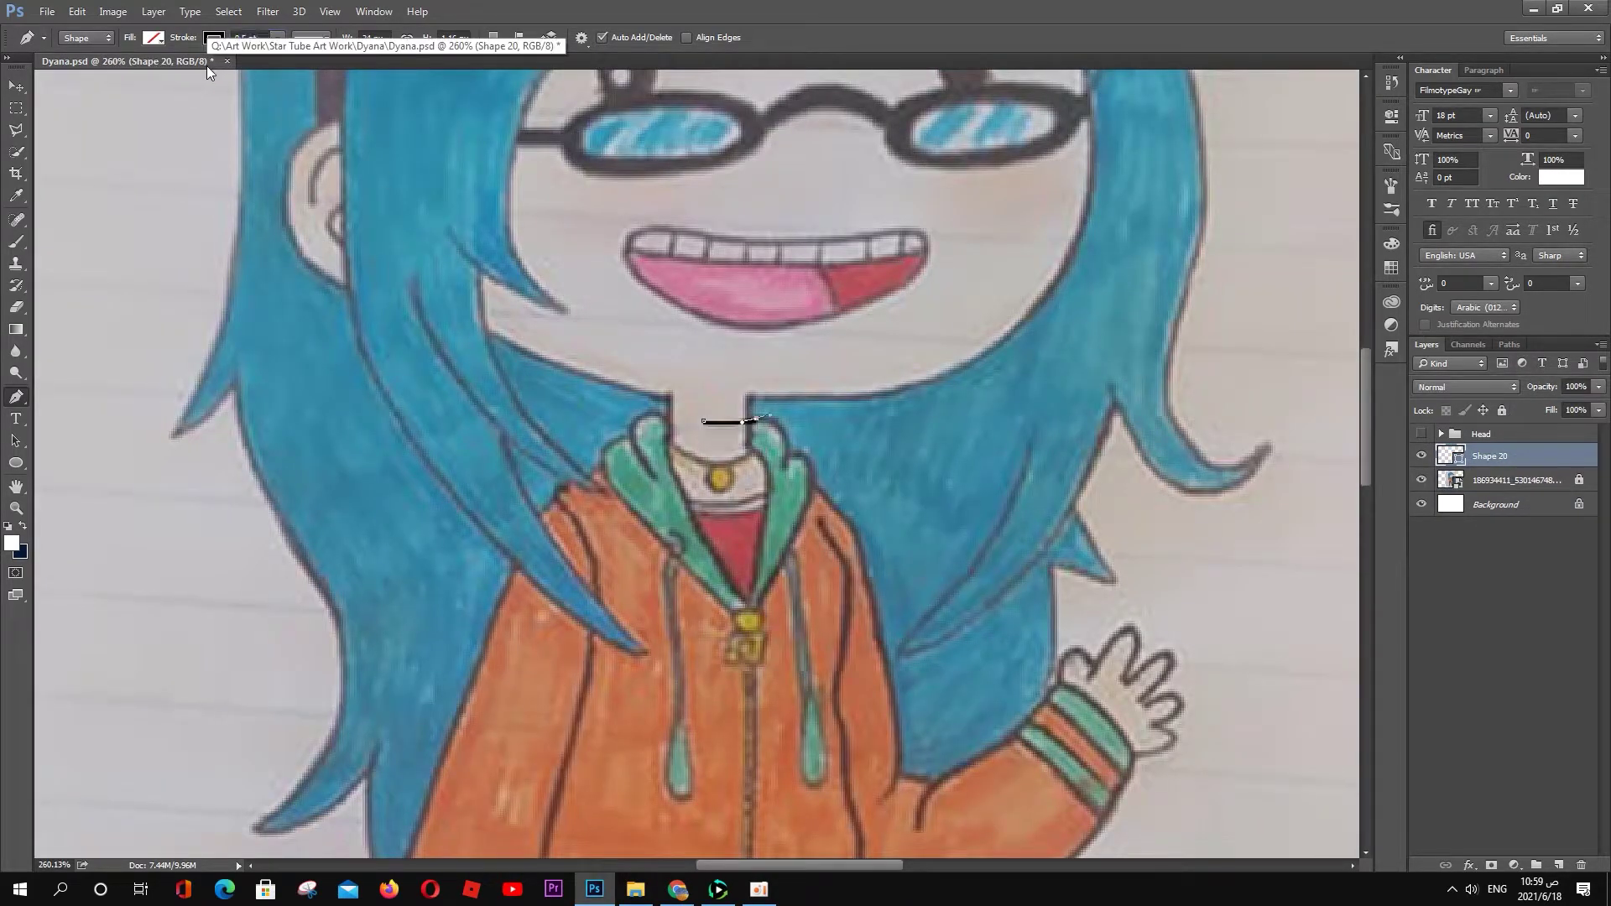
{"action": "left_click", "coordinate": [811, 463]}
{"action": "left_click", "coordinate": [796, 532]}
{"action": "left_click", "coordinate": [755, 606]}
{"action": "left_click_drag", "start_coordinate": [762, 460], "coordinate": [749, 456]}
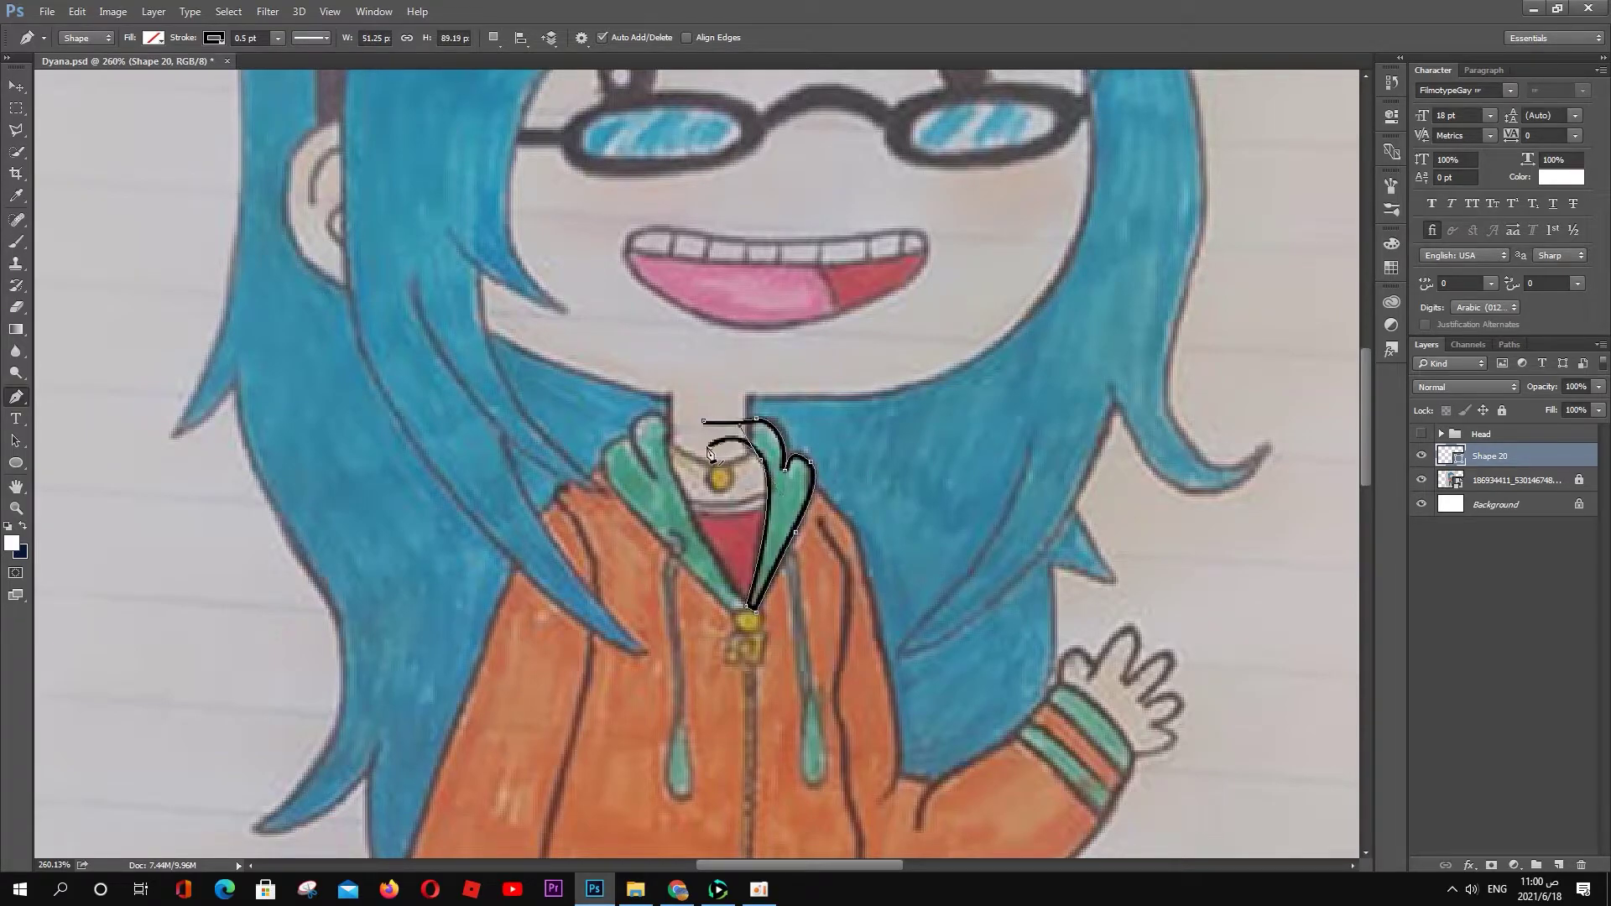
{"action": "left_click", "coordinate": [665, 442]}
{"action": "left_click_drag", "start_coordinate": [705, 547], "coordinate": [746, 616]}
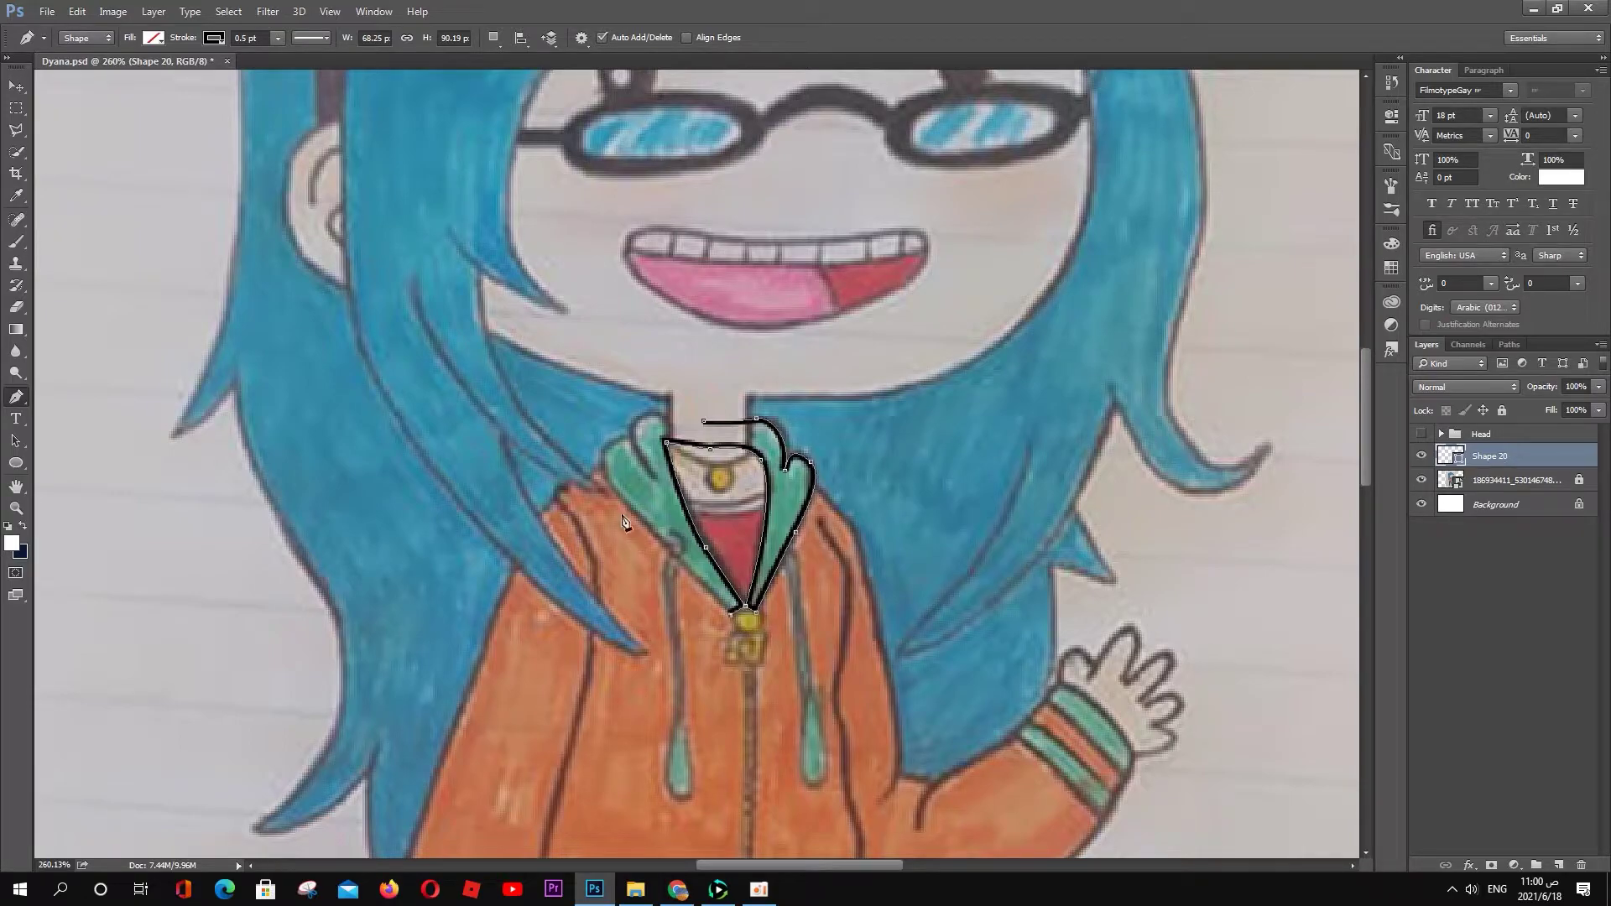
{"action": "left_click_drag", "start_coordinate": [591, 420], "coordinate": [593, 423]}
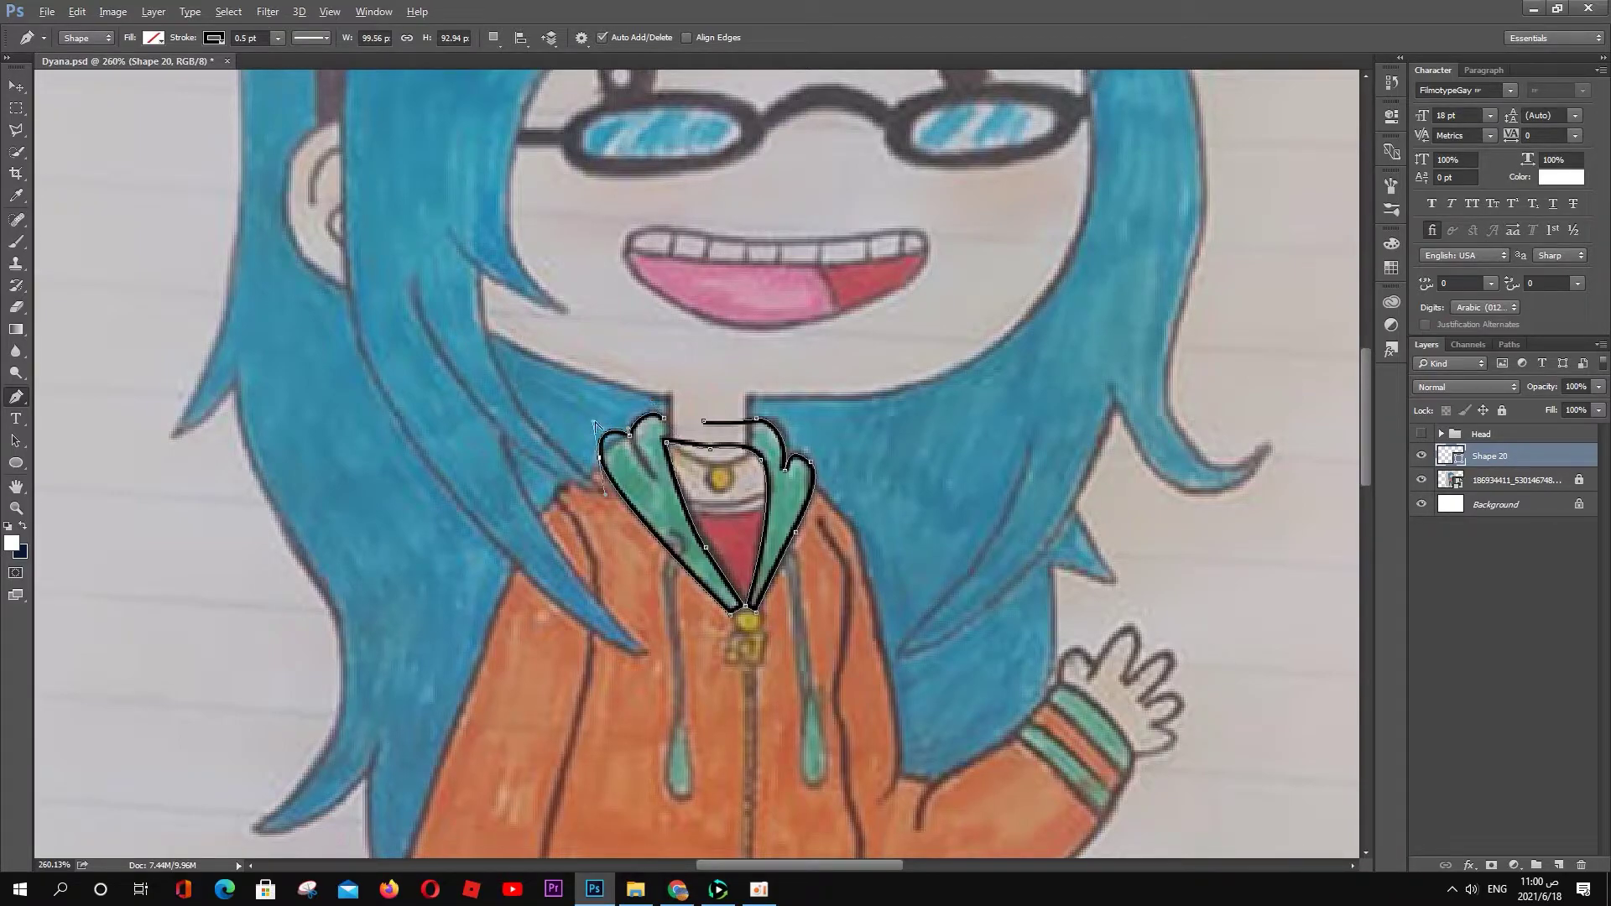
{"action": "left_click_drag", "start_coordinate": [704, 428], "coordinate": [675, 441]}
{"action": "left_click", "coordinate": [311, 37]}
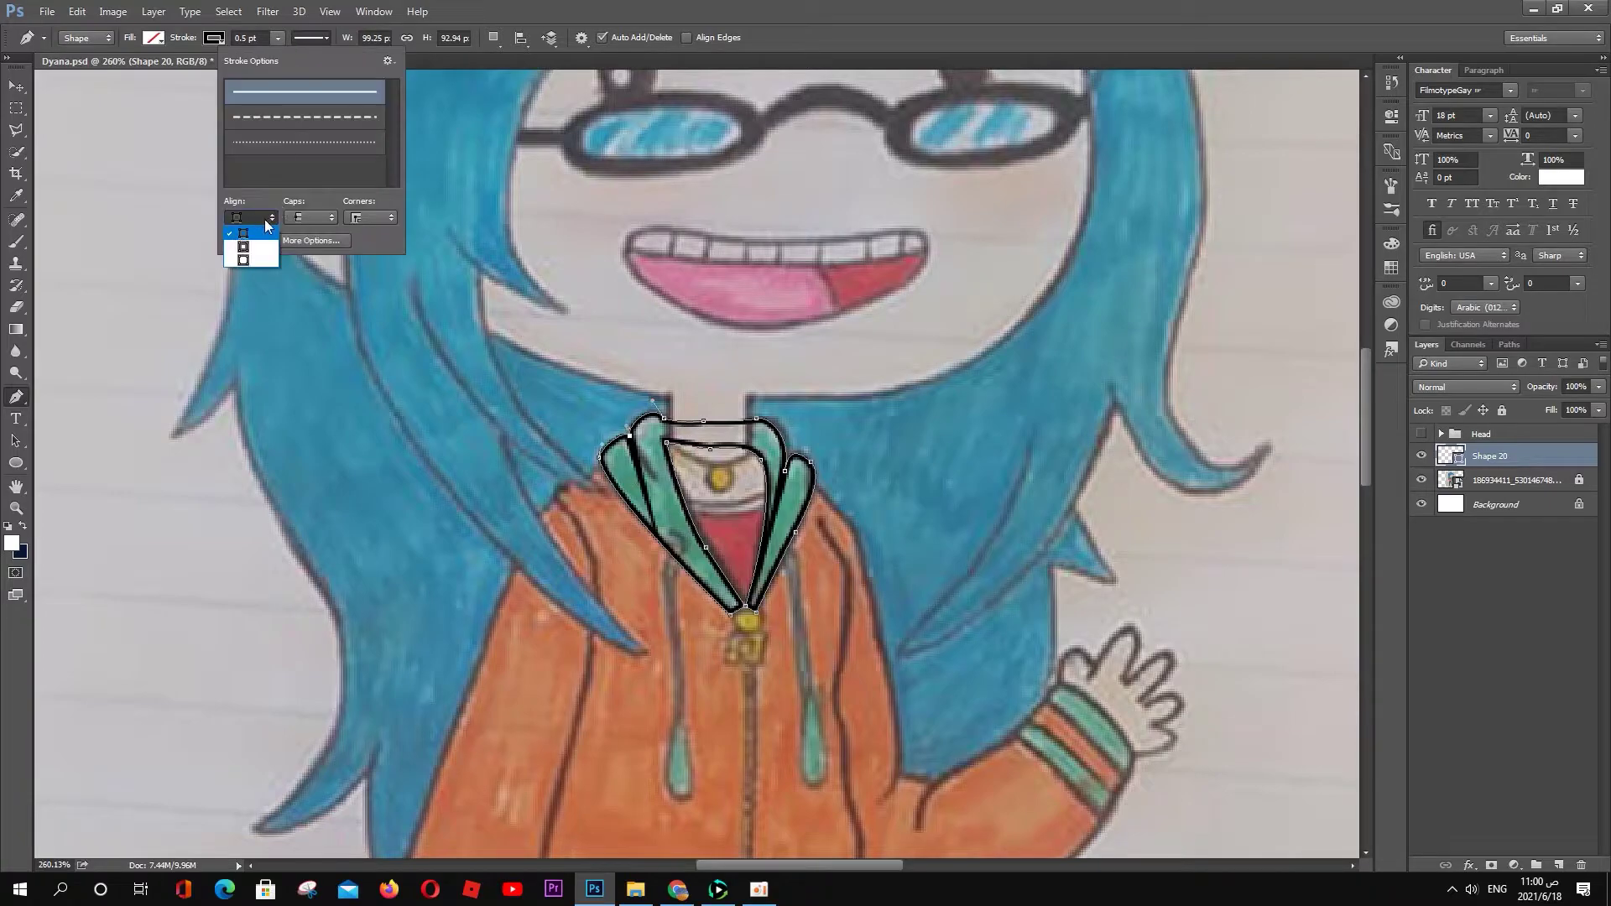
{"action": "left_click", "coordinate": [1425, 435]}
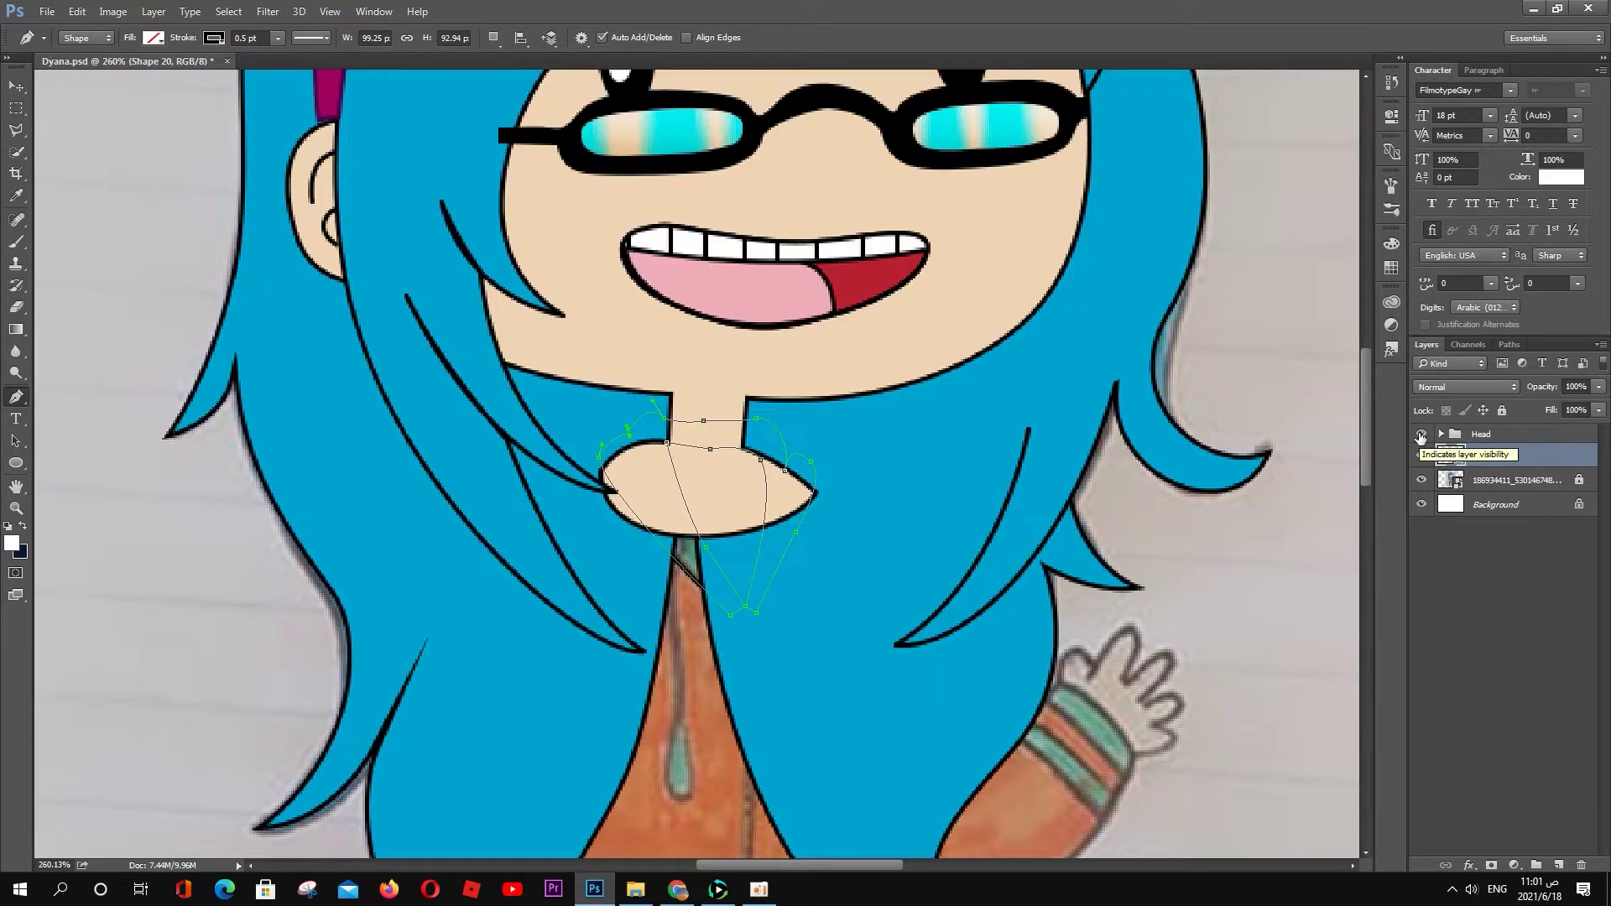
Step: Subtract a rectangle from the collar top and move the Head group below Shape 20
{"action": "left_click", "coordinate": [494, 37]}
{"action": "left_click", "coordinate": [579, 93]}
{"action": "left_click", "coordinate": [672, 401]}
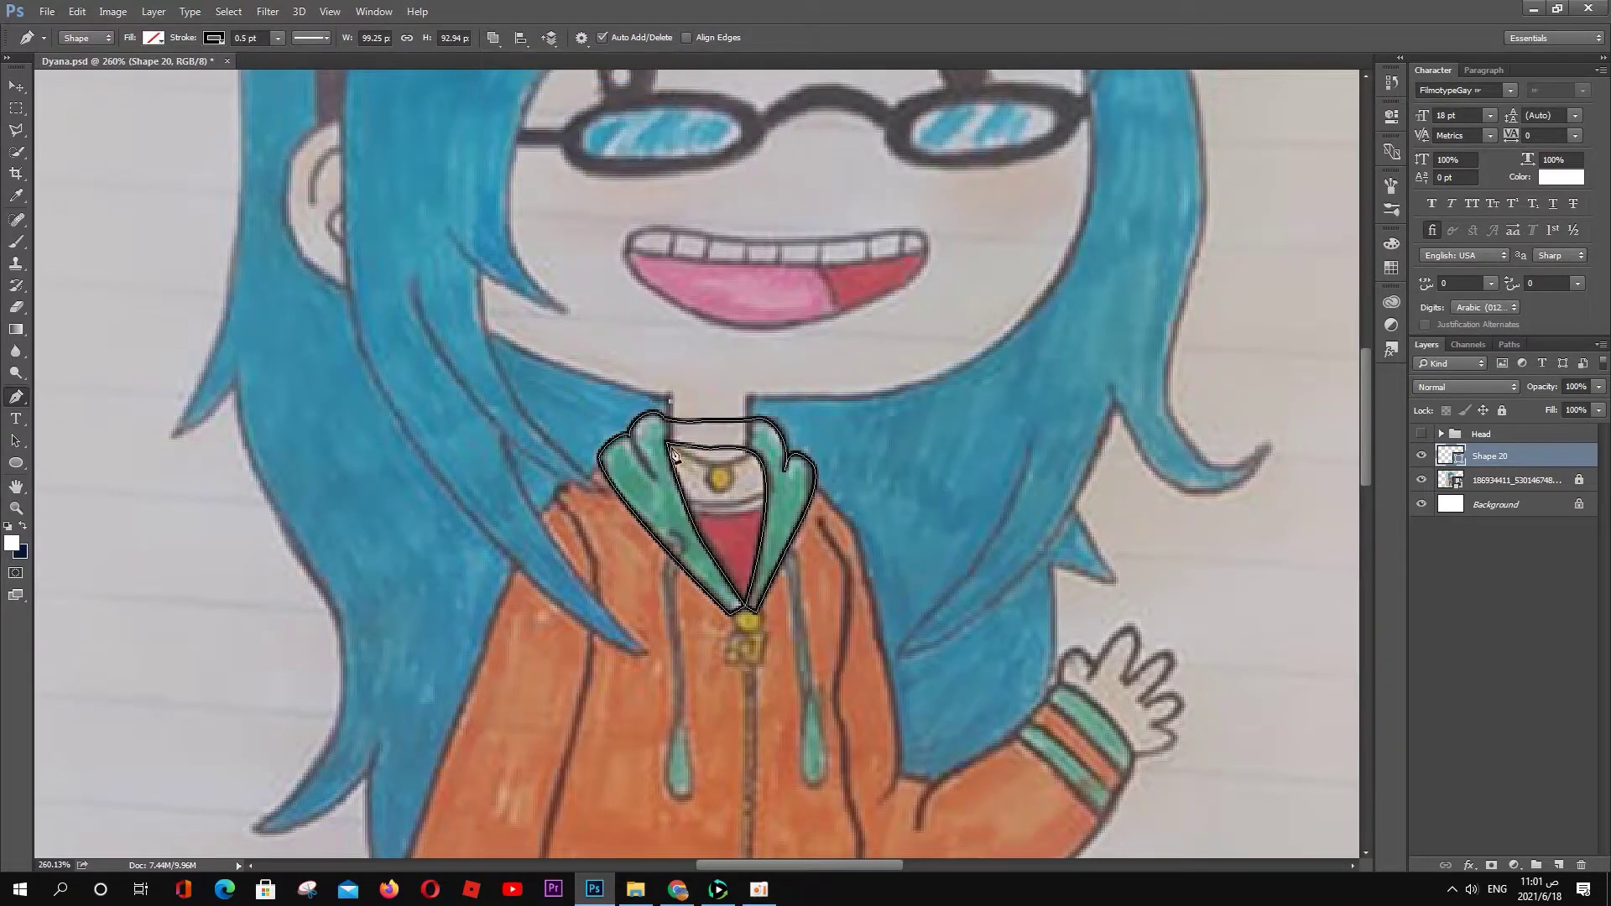
{"action": "left_click", "coordinate": [670, 446]}
{"action": "left_click", "coordinate": [748, 456]}
{"action": "left_click", "coordinate": [747, 403]}
{"action": "left_click", "coordinate": [493, 37]}
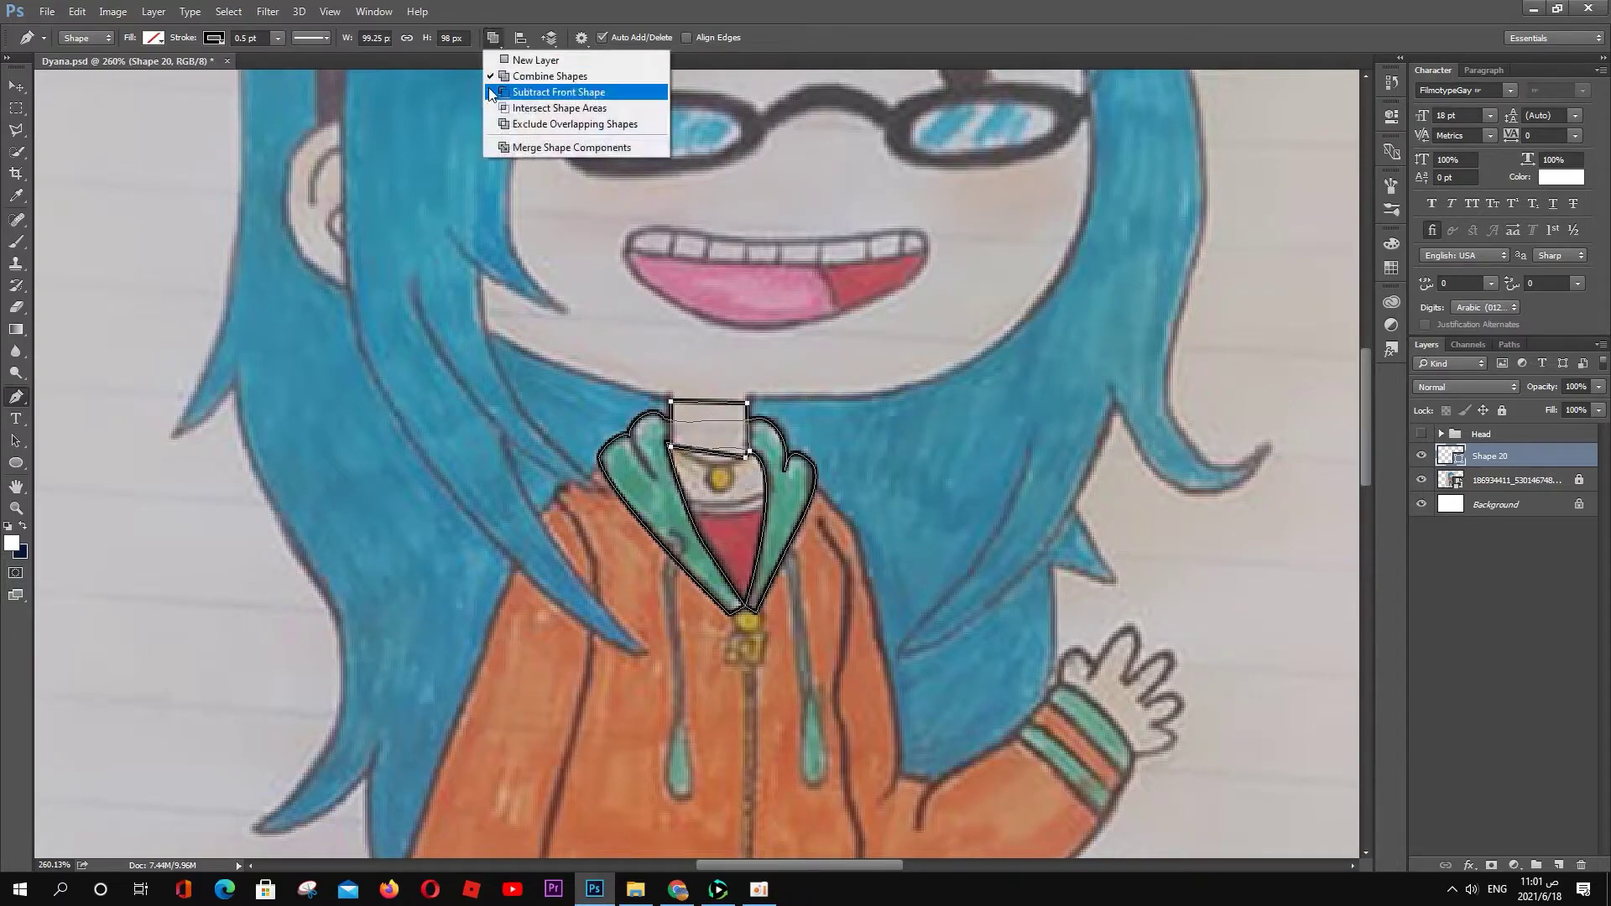
{"action": "left_click", "coordinate": [570, 142]}
{"action": "left_click_drag", "start_coordinate": [1481, 434], "coordinate": [1503, 463]}
Step: On a new layer, trace the hoodie's right shoulder and side outline
{"action": "left_click_drag", "start_coordinate": [951, 554], "coordinate": [714, 436]}
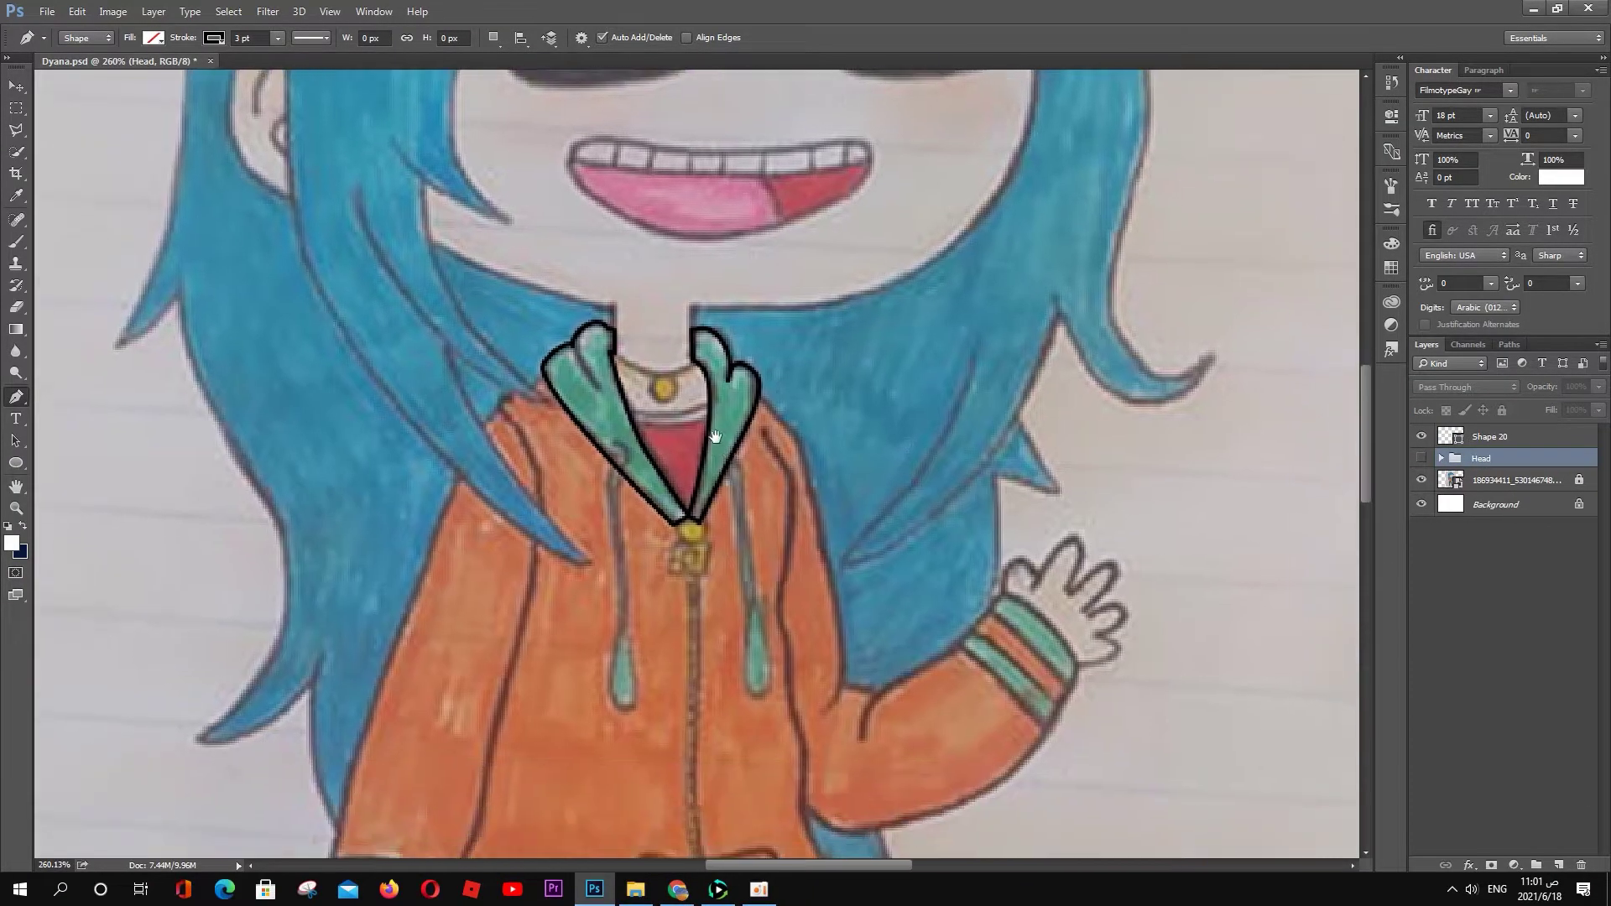
{"action": "left_click", "coordinate": [1559, 864]}
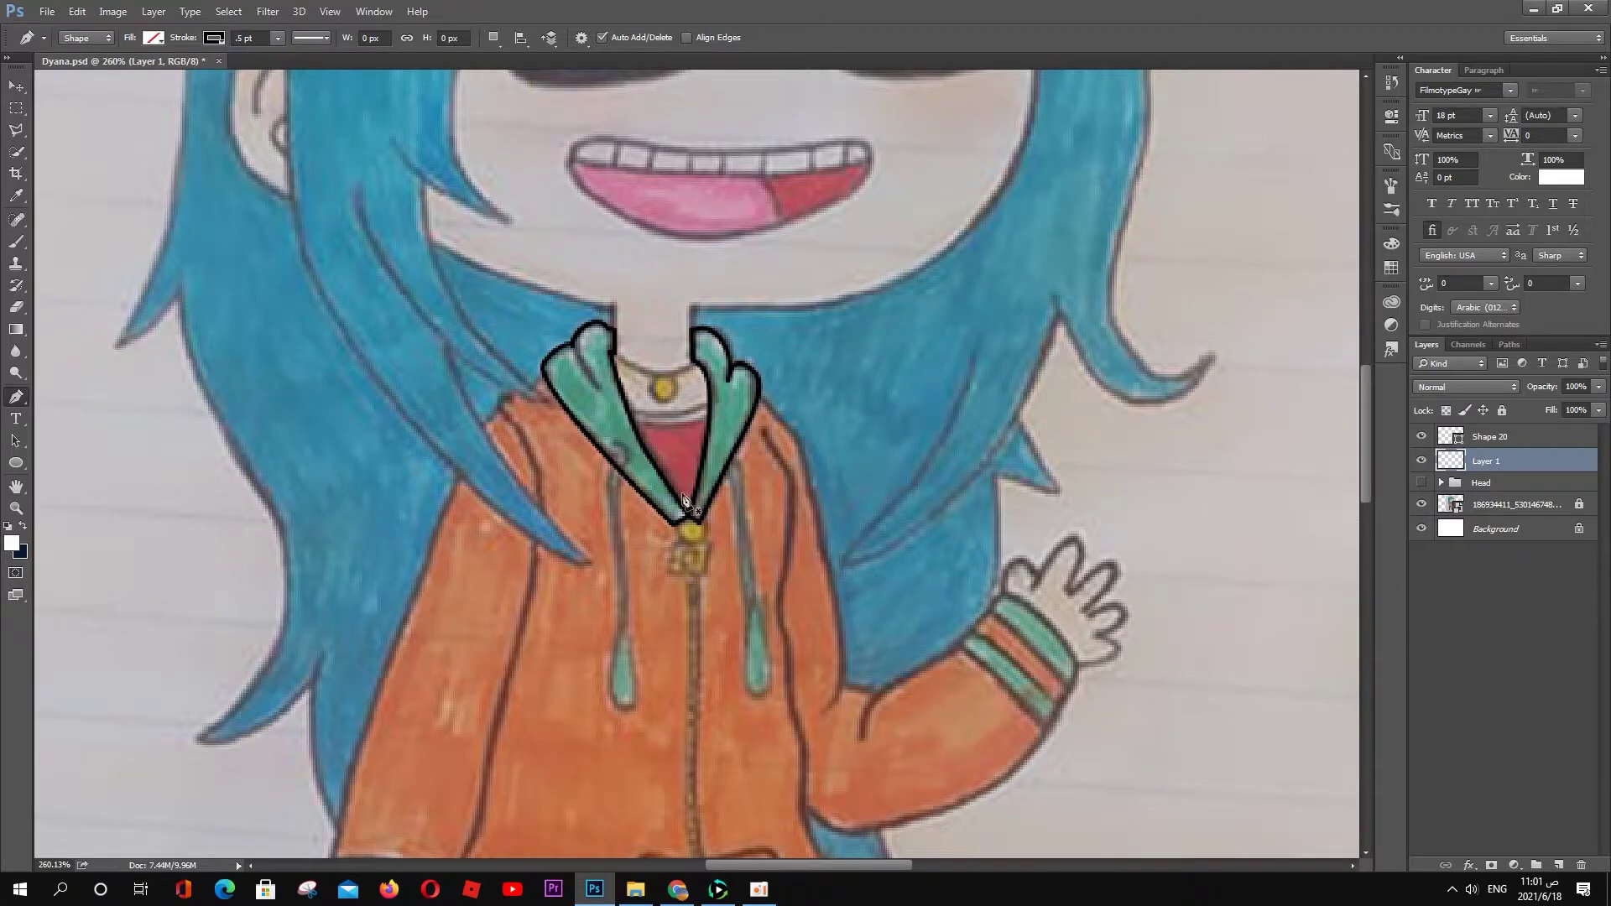
{"action": "left_click", "coordinate": [758, 394]}
{"action": "left_click", "coordinate": [802, 439]}
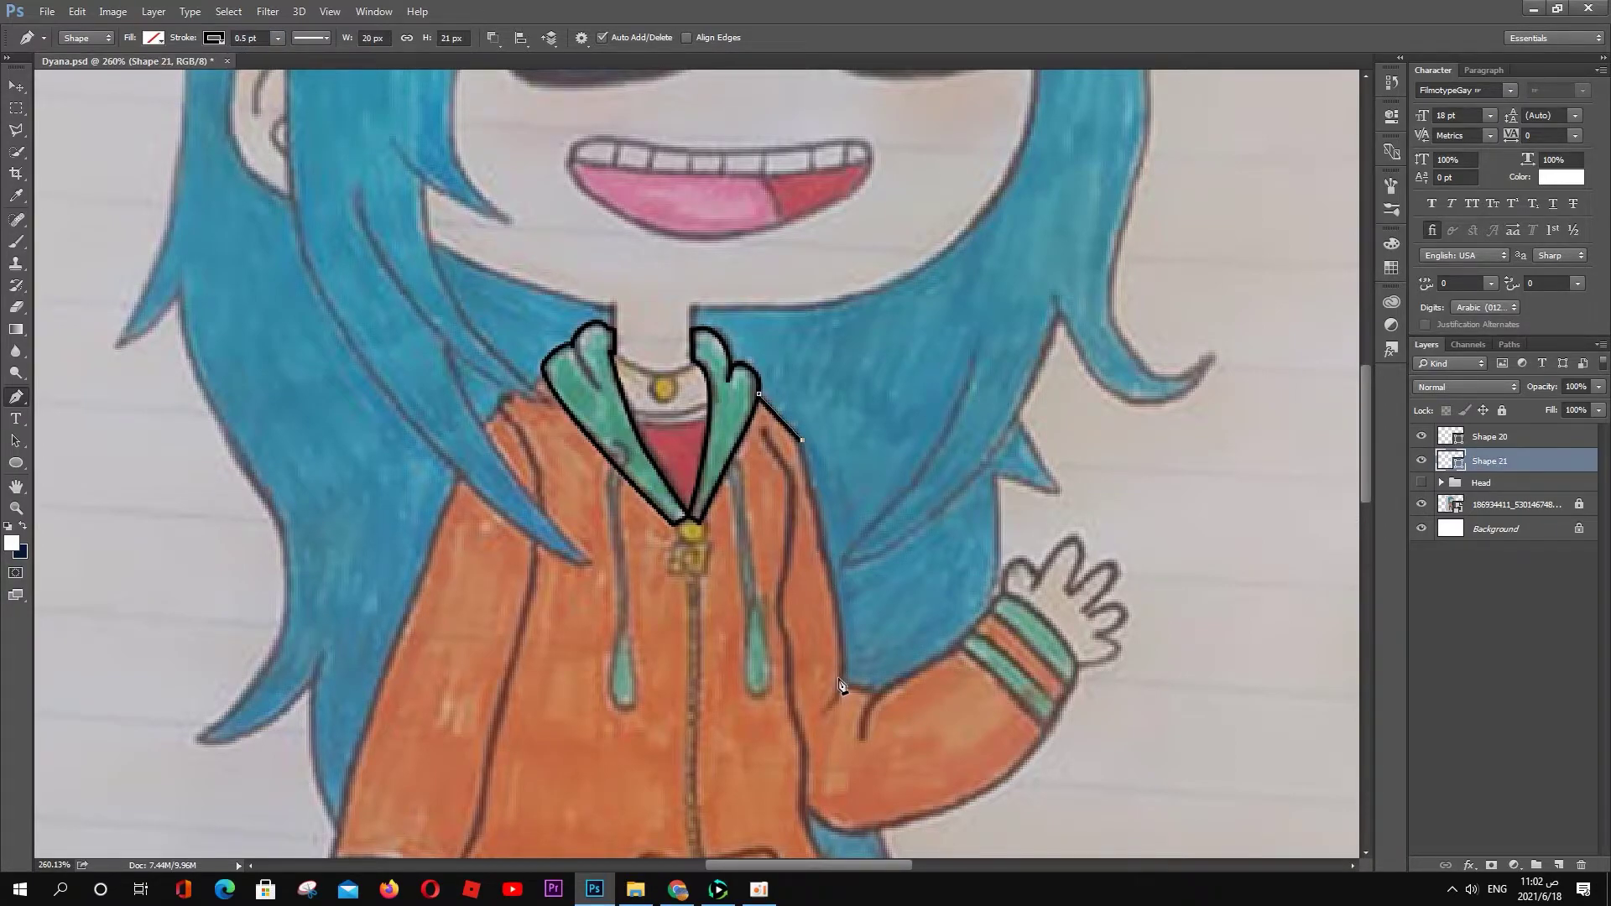
{"action": "left_click", "coordinate": [311, 38]}
{"action": "left_click", "coordinate": [821, 575]}
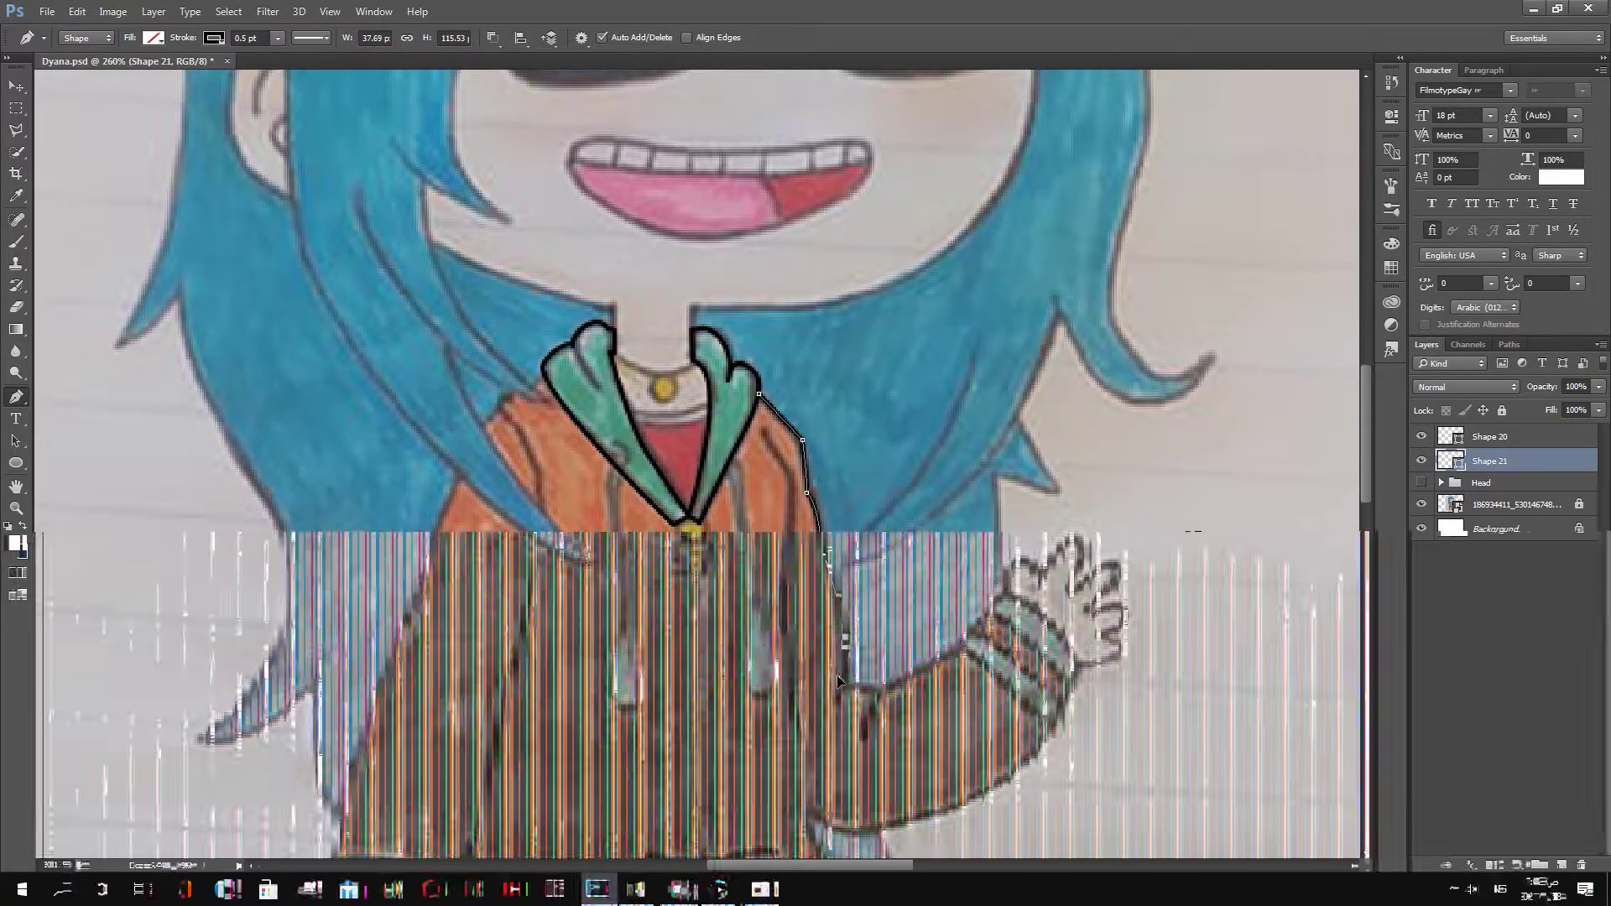
{"action": "left_click_drag", "start_coordinate": [822, 714], "coordinate": [804, 717]}
{"action": "key", "text": "Return"}
Step: Trace the waving sleeve outline from under the arm, around the cuff and back to the body
{"action": "left_click", "coordinate": [846, 682]}
{"action": "left_click", "coordinate": [873, 693]}
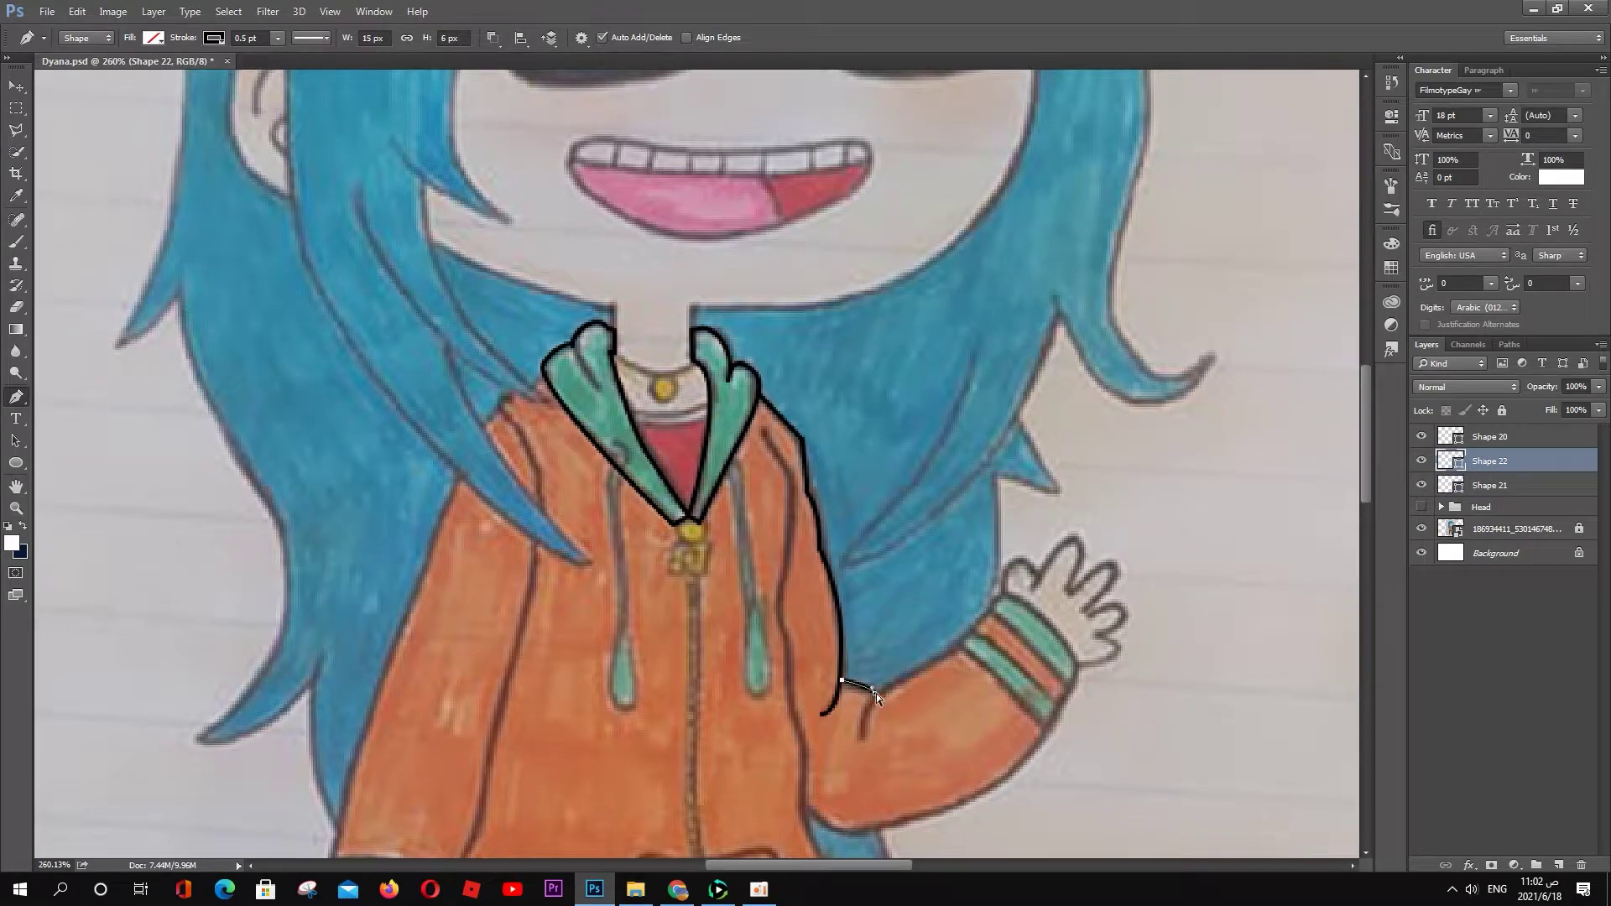
{"action": "left_click", "coordinate": [863, 741]}
{"action": "left_click_drag", "start_coordinate": [900, 683], "coordinate": [939, 662]}
{"action": "left_click", "coordinate": [960, 647]}
{"action": "left_click", "coordinate": [1006, 597]}
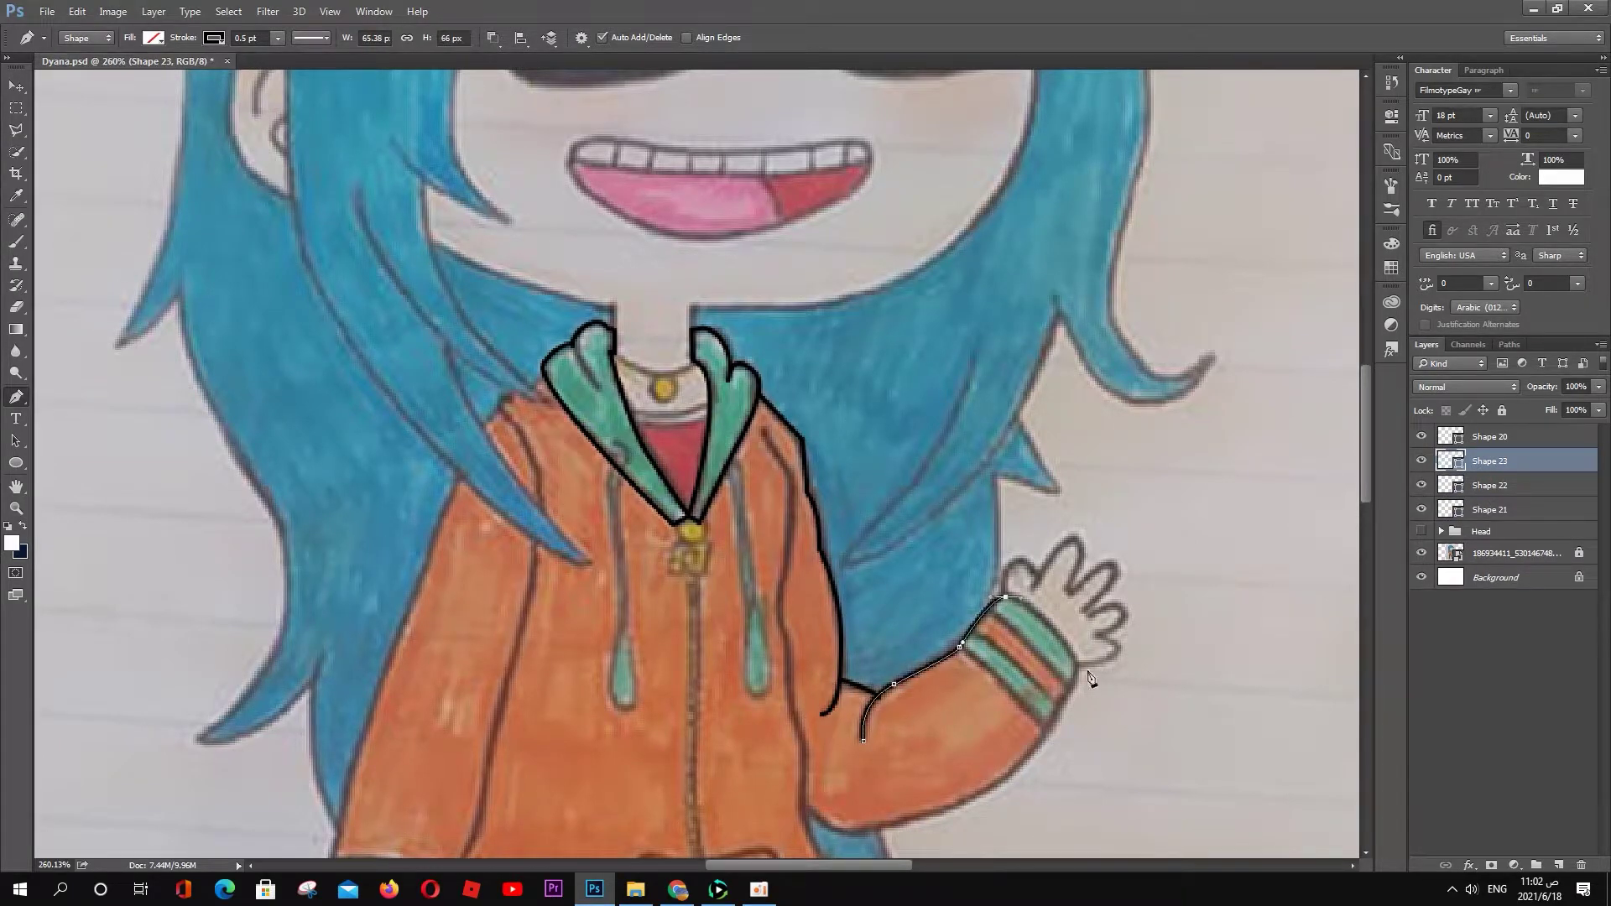
{"action": "left_click_drag", "start_coordinate": [1078, 661], "coordinate": [1087, 695]}
{"action": "left_click_drag", "start_coordinate": [946, 820], "coordinate": [946, 817]}
{"action": "left_click_drag", "start_coordinate": [851, 835], "coordinate": [826, 833]}
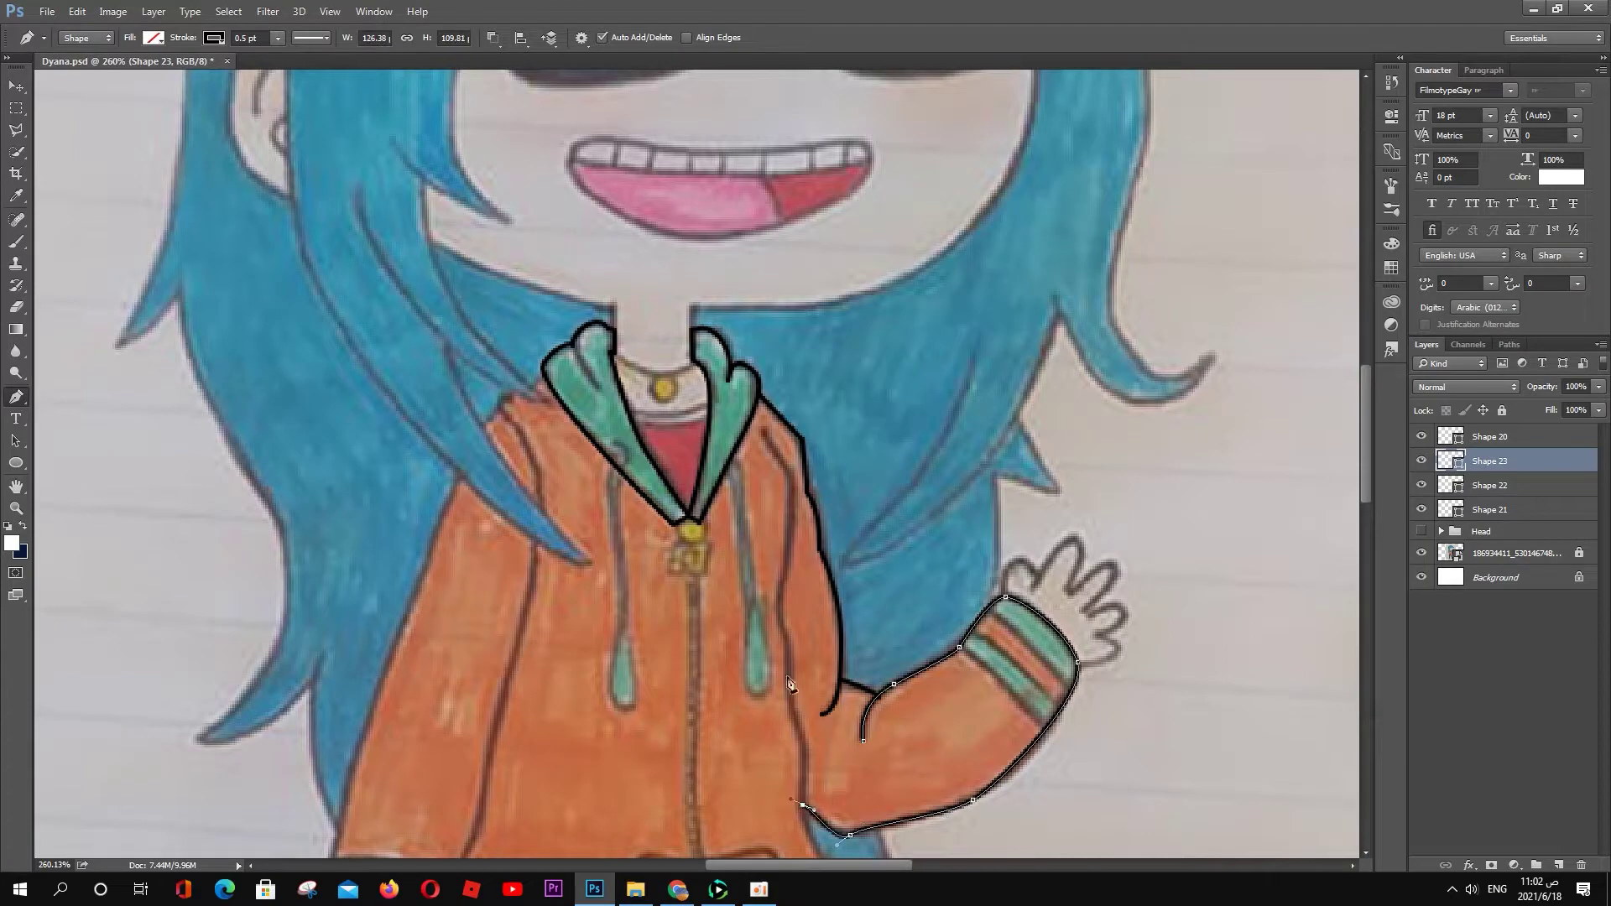
{"action": "key", "text": "Escape"}
Step: Trace the hoodie body's right edge down to the hem corner
{"action": "scroll", "coordinate": [789, 684], "scroll_direction": "down", "scroll_amount": 5}
{"action": "left_click", "coordinate": [735, 242]}
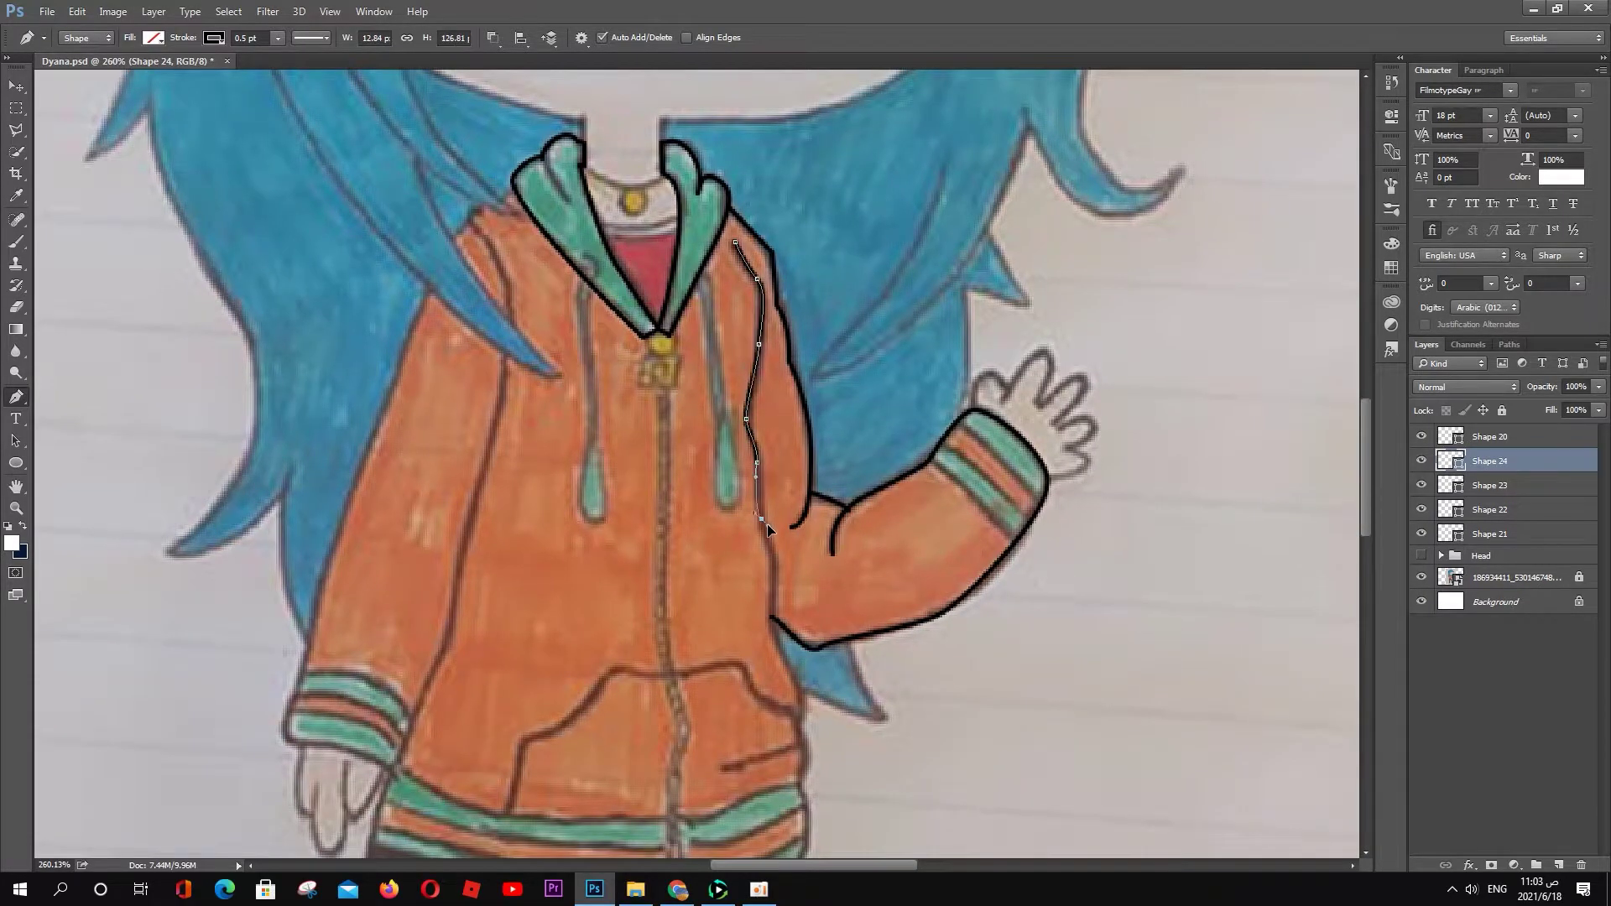
{"action": "left_click", "coordinate": [790, 674]}
{"action": "scroll", "coordinate": [791, 680], "scroll_direction": "down", "scroll_amount": 4}
{"action": "left_click", "coordinate": [779, 562]}
{"action": "left_click", "coordinate": [786, 603]}
{"action": "left_click", "coordinate": [786, 641]}
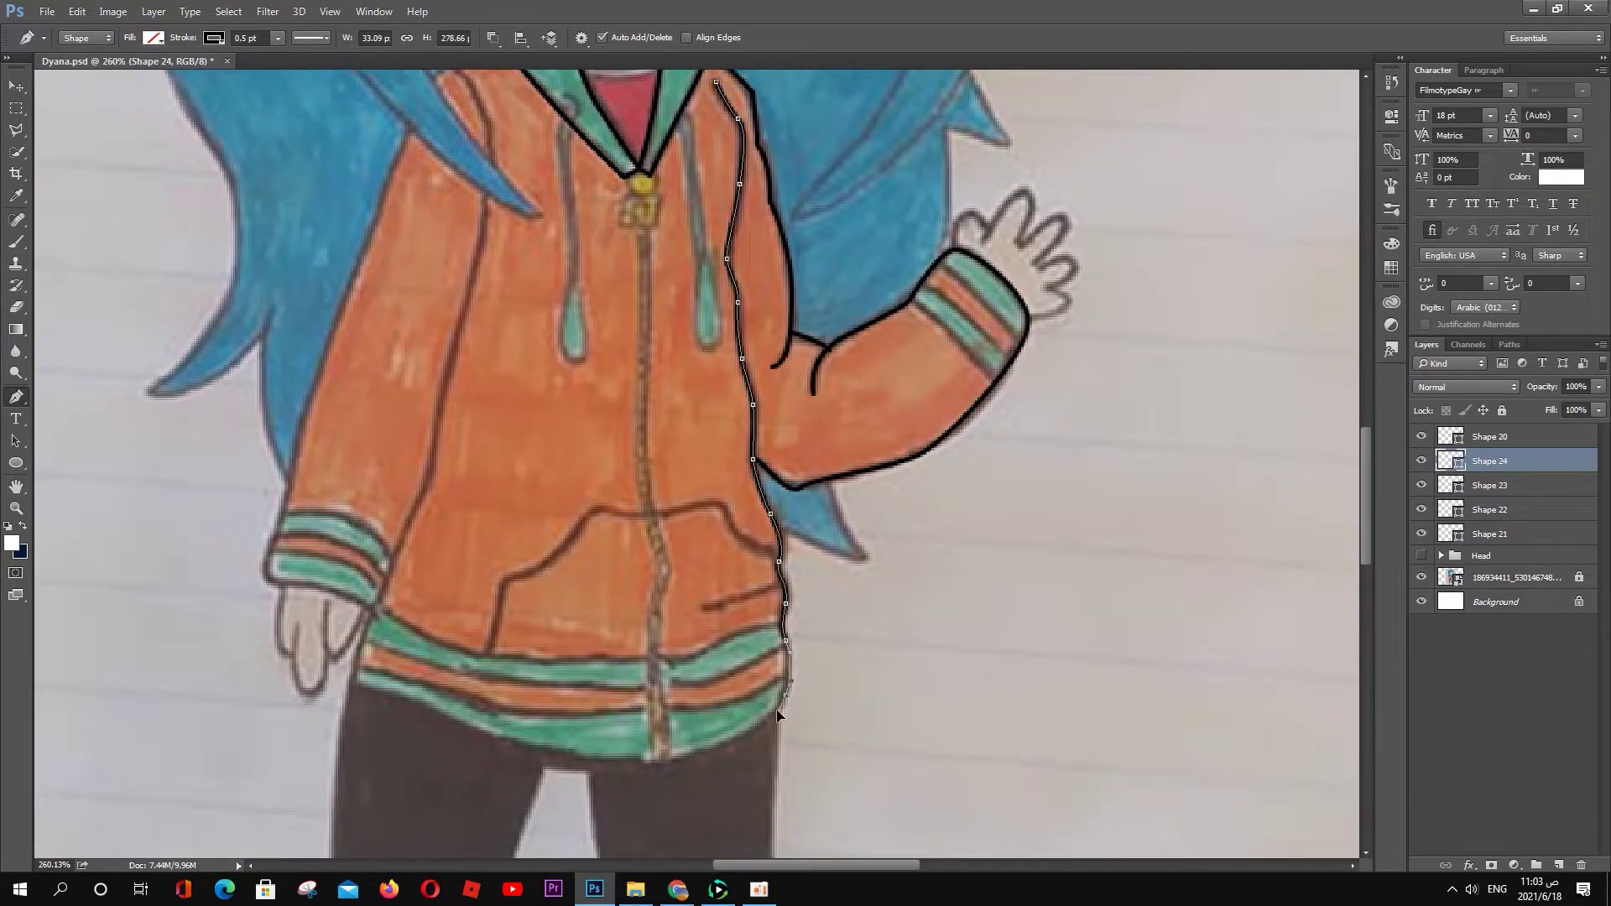
Step: Continue the body outline along the bottom hem and up the left edge to the shoulder
{"action": "left_click", "coordinate": [448, 719]}
{"action": "left_click", "coordinate": [348, 687]}
{"action": "left_click", "coordinate": [380, 600]}
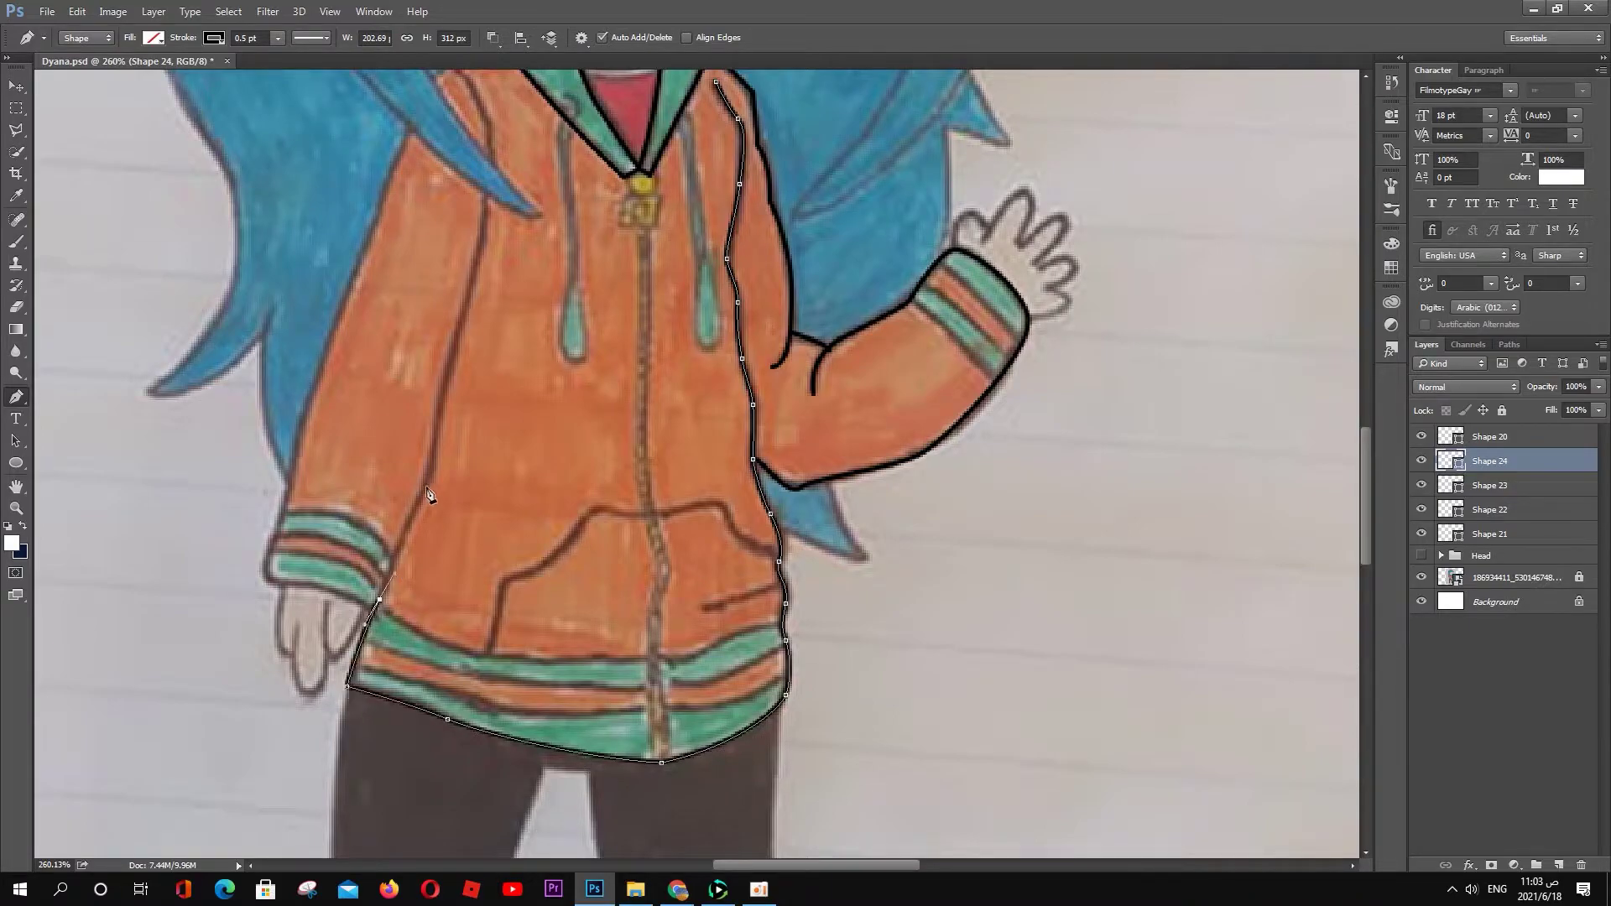
{"action": "left_click", "coordinate": [426, 479]}
{"action": "left_click_drag", "start_coordinate": [443, 390], "coordinate": [451, 365]}
{"action": "scroll", "coordinate": [467, 313], "scroll_direction": "up", "scroll_amount": 2}
{"action": "left_click", "coordinate": [430, 133]}
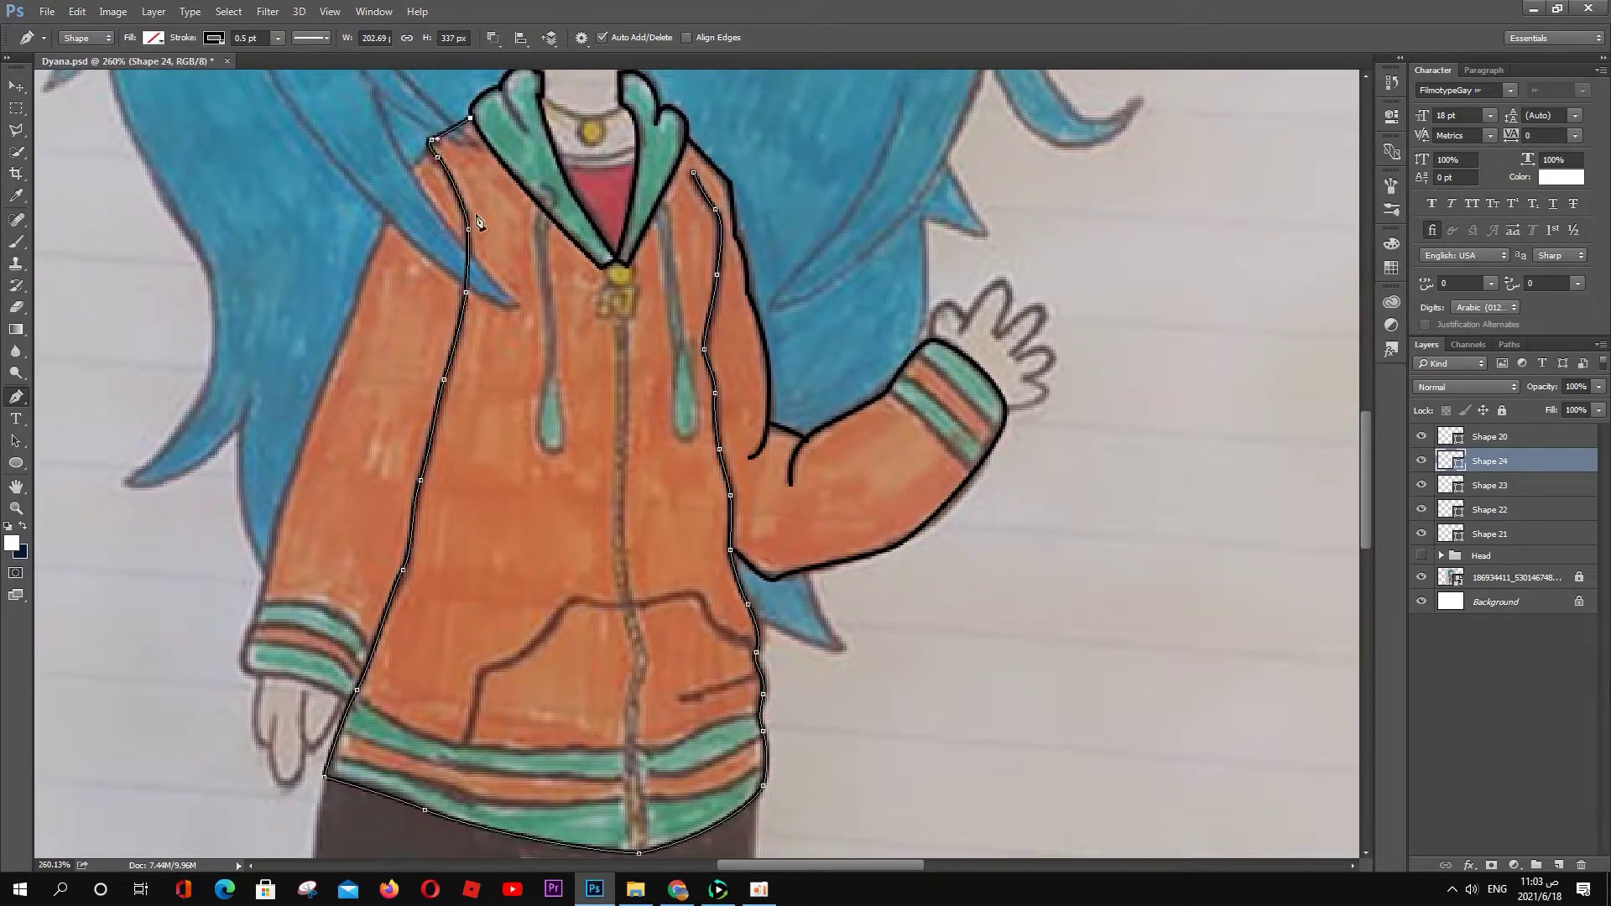
{"action": "key", "text": "Escape"}
Step: Trace the left sleeve edge from the shoulder down to the cuff
{"action": "left_click", "coordinate": [427, 151]}
{"action": "left_click", "coordinate": [379, 235]}
{"action": "left_click", "coordinate": [335, 356]}
{"action": "left_click", "coordinate": [275, 540]}
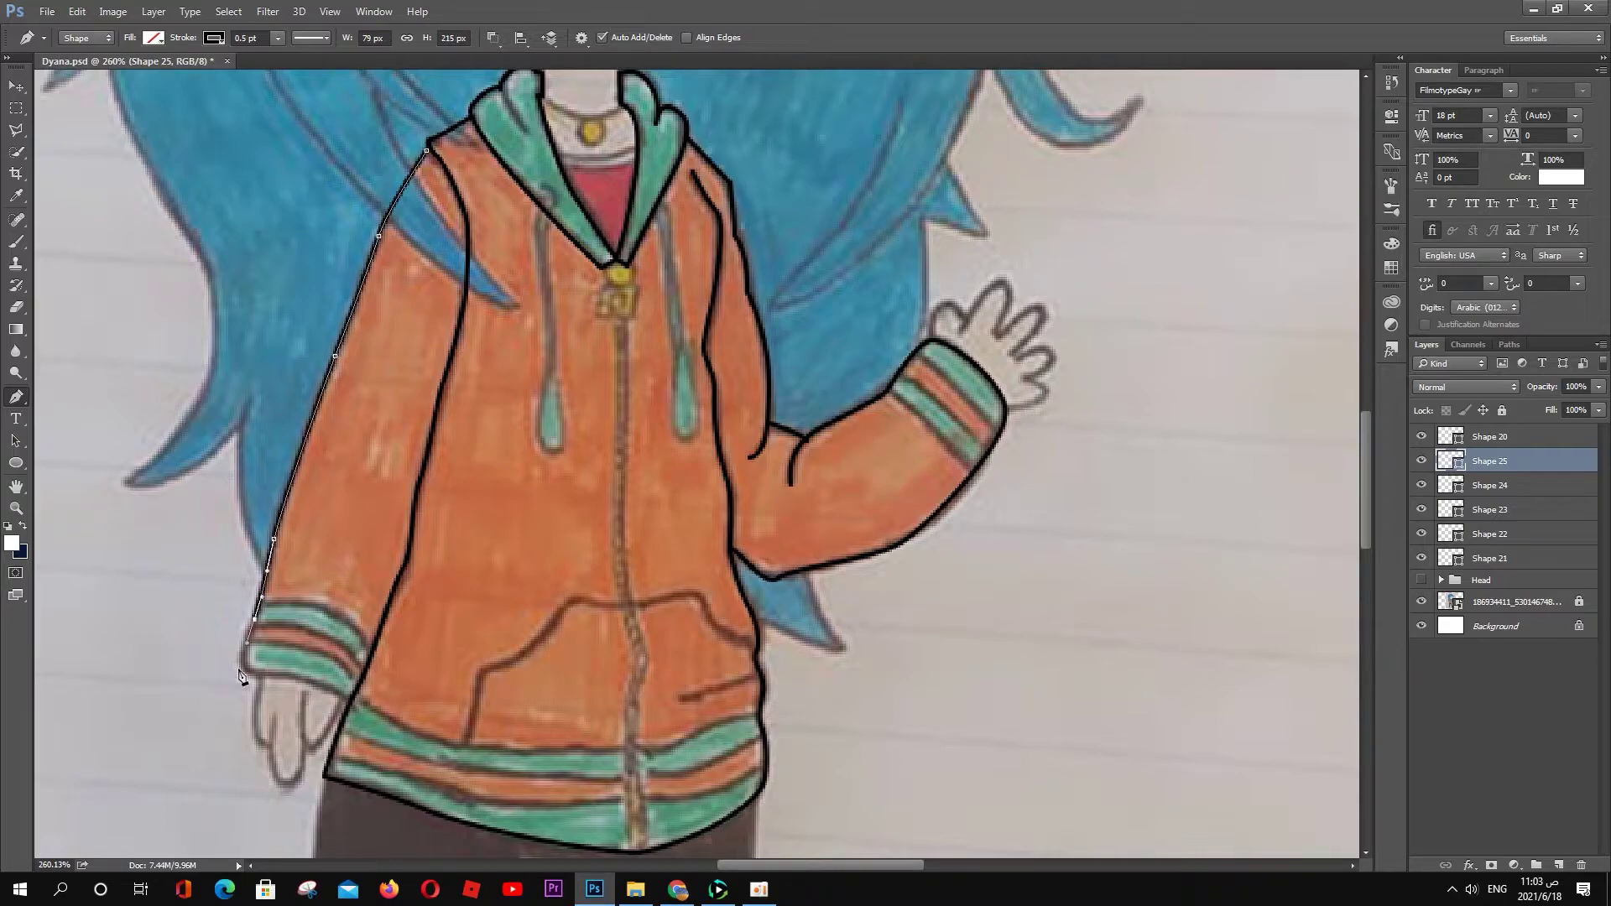
{"action": "left_click", "coordinate": [254, 619]}
{"action": "left_click", "coordinate": [248, 670]}
{"action": "scroll", "coordinate": [447, 339], "scroll_direction": "down", "scroll_amount": 2}
Step: Pen-trace the pocket outline and its left and right slit lines
{"action": "left_click", "coordinate": [405, 639]}
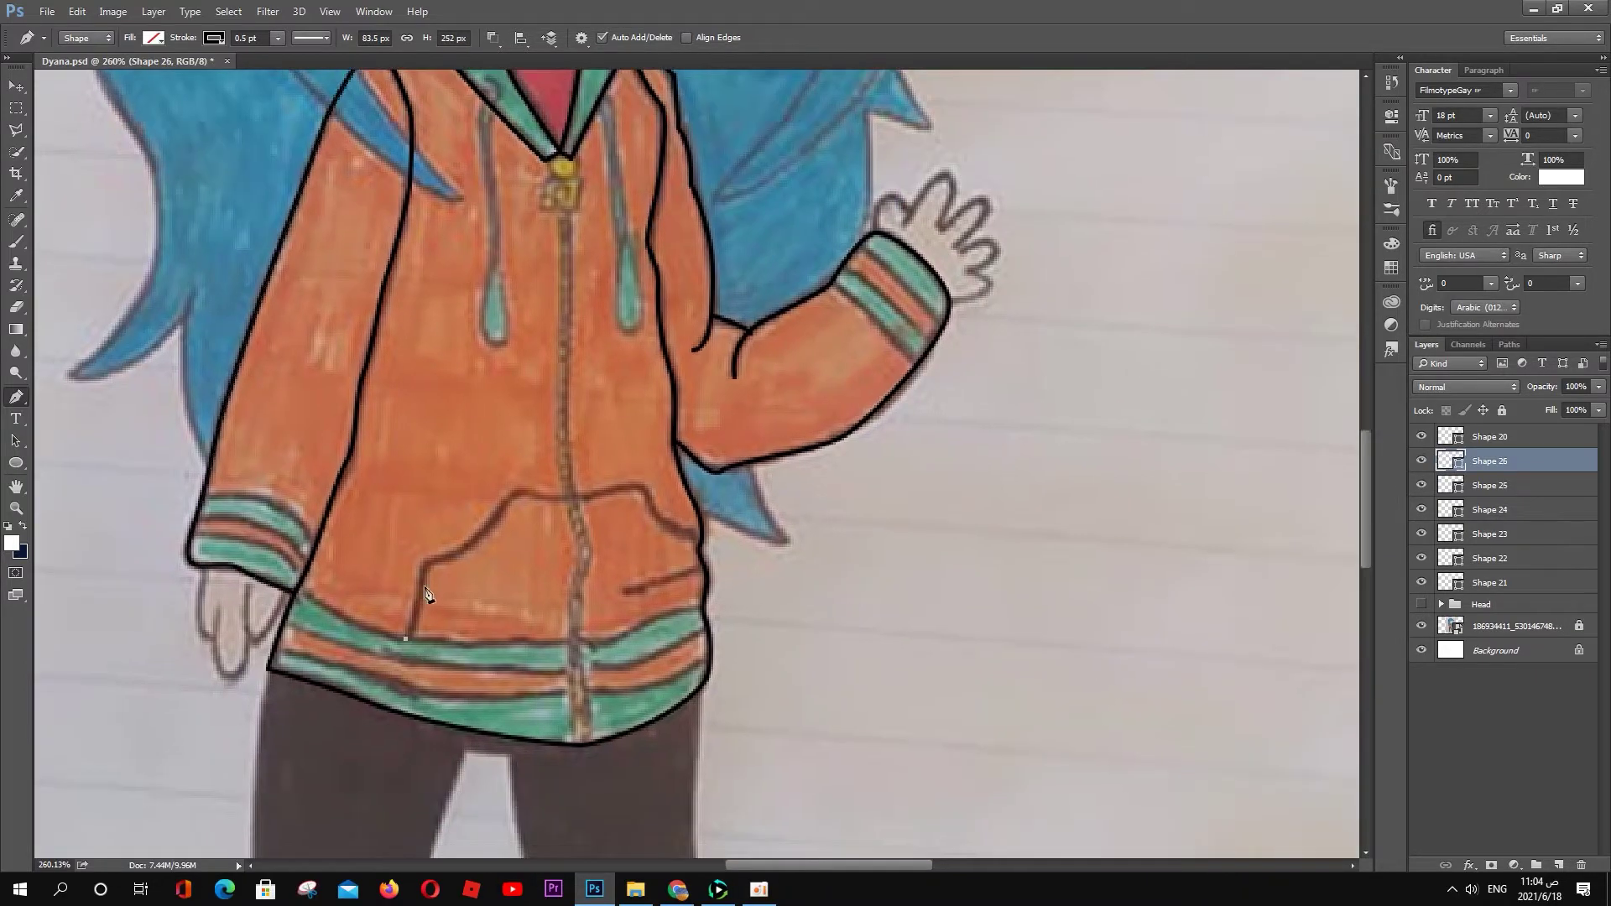
{"action": "left_click", "coordinate": [424, 567]}
{"action": "left_click", "coordinate": [461, 555]}
{"action": "left_click", "coordinate": [514, 498]}
{"action": "left_click", "coordinate": [548, 498]}
{"action": "left_click", "coordinate": [701, 547]}
{"action": "left_click", "coordinate": [623, 590]}
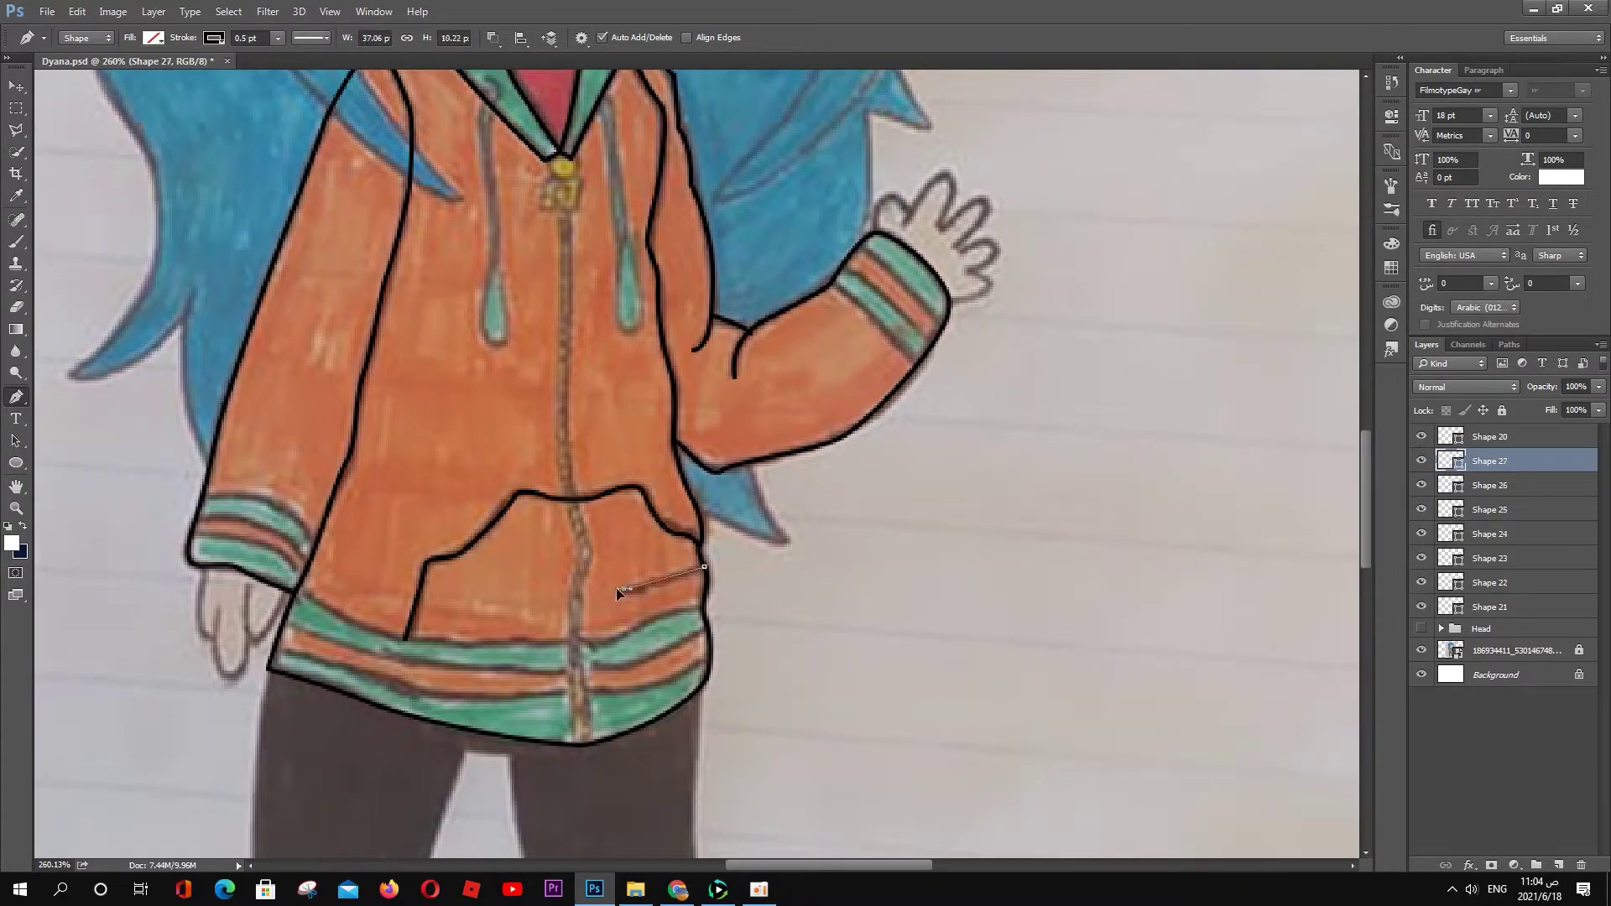
{"action": "left_click", "coordinate": [703, 569]}
{"action": "left_click", "coordinate": [415, 592]}
{"action": "left_click", "coordinate": [545, 597]}
Step: Draw a closed shape over the top hem stripe
{"action": "left_click", "coordinate": [703, 607]}
{"action": "left_click", "coordinate": [592, 646]}
{"action": "left_click", "coordinate": [550, 645]}
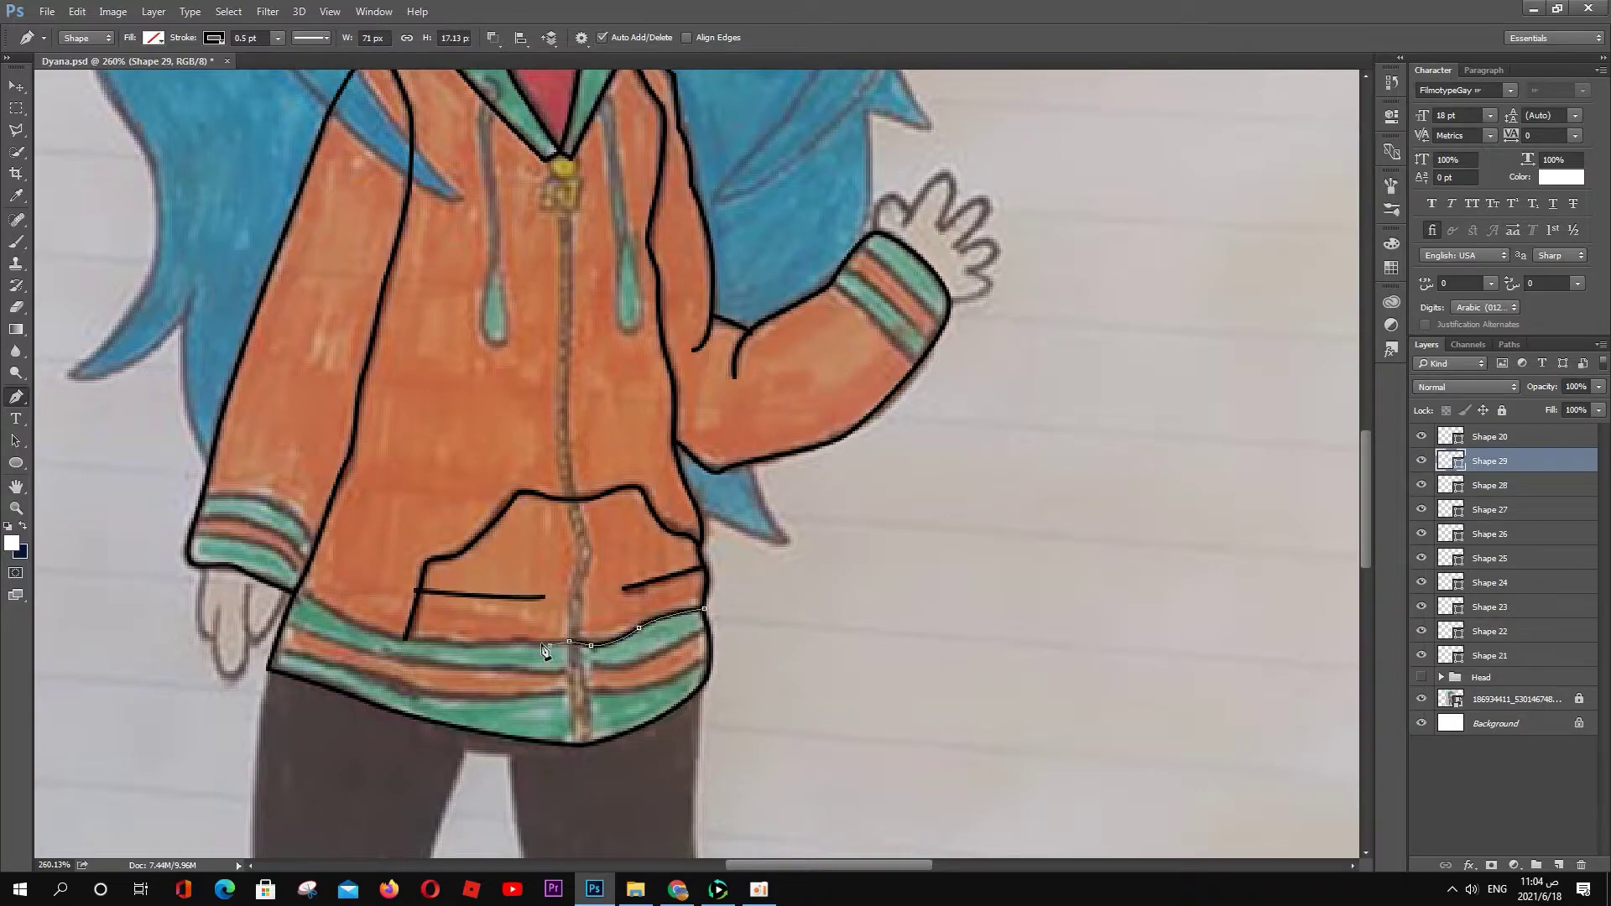
{"action": "left_click", "coordinate": [476, 642]}
{"action": "left_click", "coordinate": [392, 637]}
{"action": "left_click", "coordinate": [302, 598]}
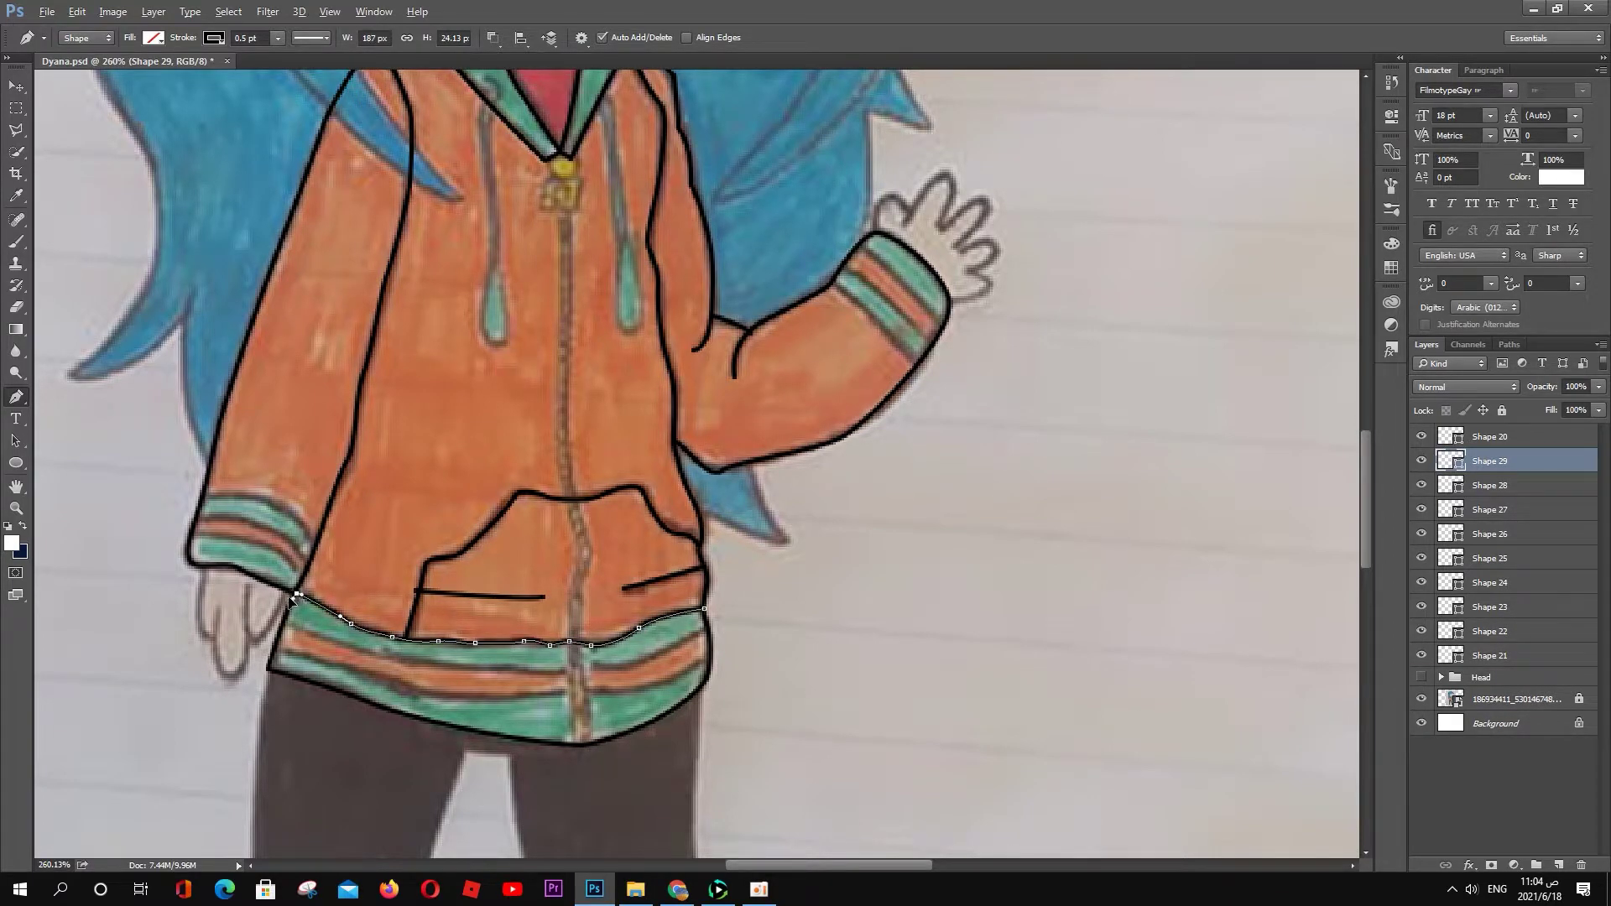
{"action": "left_click", "coordinate": [286, 619]}
{"action": "left_click_drag", "start_coordinate": [358, 649], "coordinate": [371, 651]}
{"action": "left_click", "coordinate": [512, 667]}
{"action": "left_click", "coordinate": [561, 671]}
{"action": "left_click", "coordinate": [597, 663]}
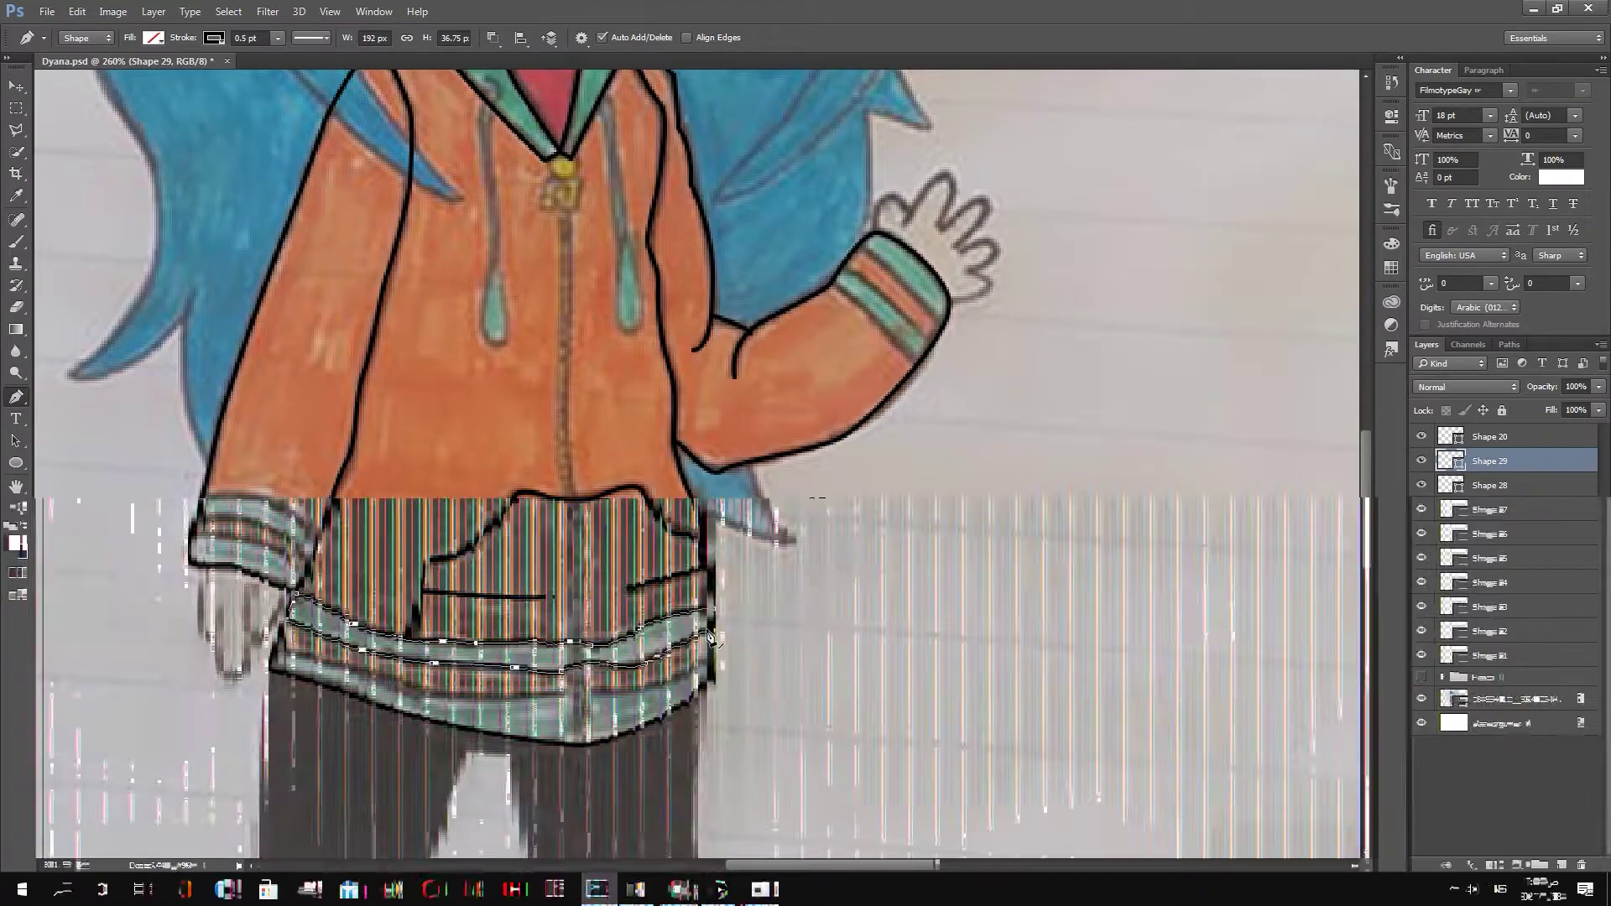
{"action": "left_click", "coordinate": [708, 631]}
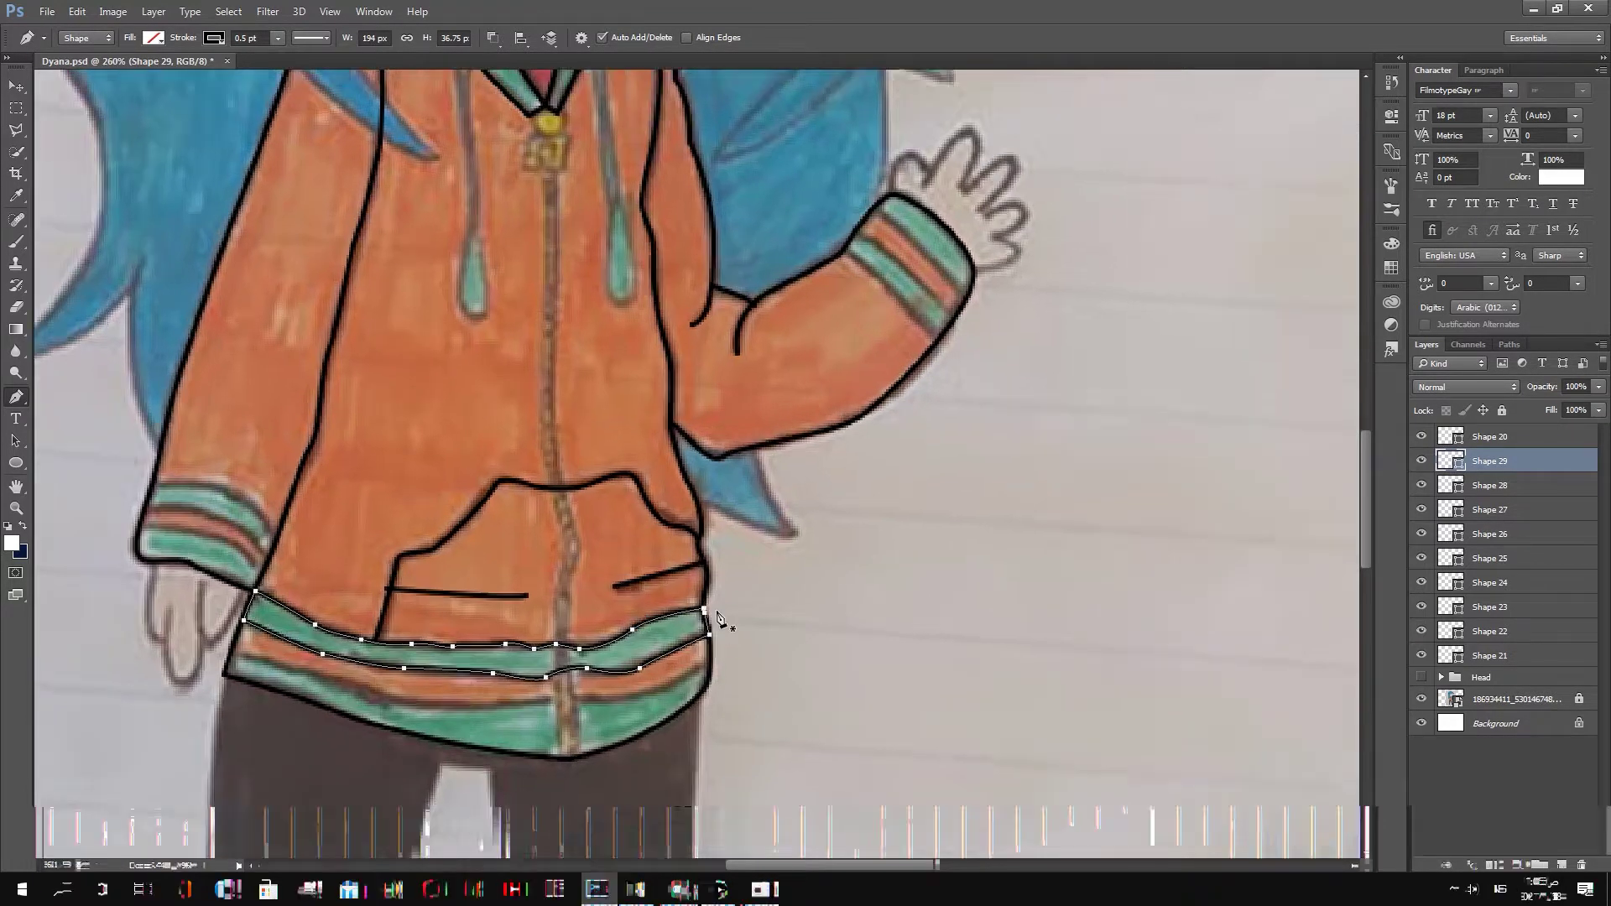
Step: Set the stripe shape's fill to mint green
{"action": "scroll", "coordinate": [724, 621], "scroll_direction": "up", "scroll_amount": 5}
{"action": "scroll", "coordinate": [719, 640], "scroll_direction": "down", "scroll_amount": 4}
{"action": "left_click", "coordinate": [155, 37]}
{"action": "left_click", "coordinate": [233, 71]}
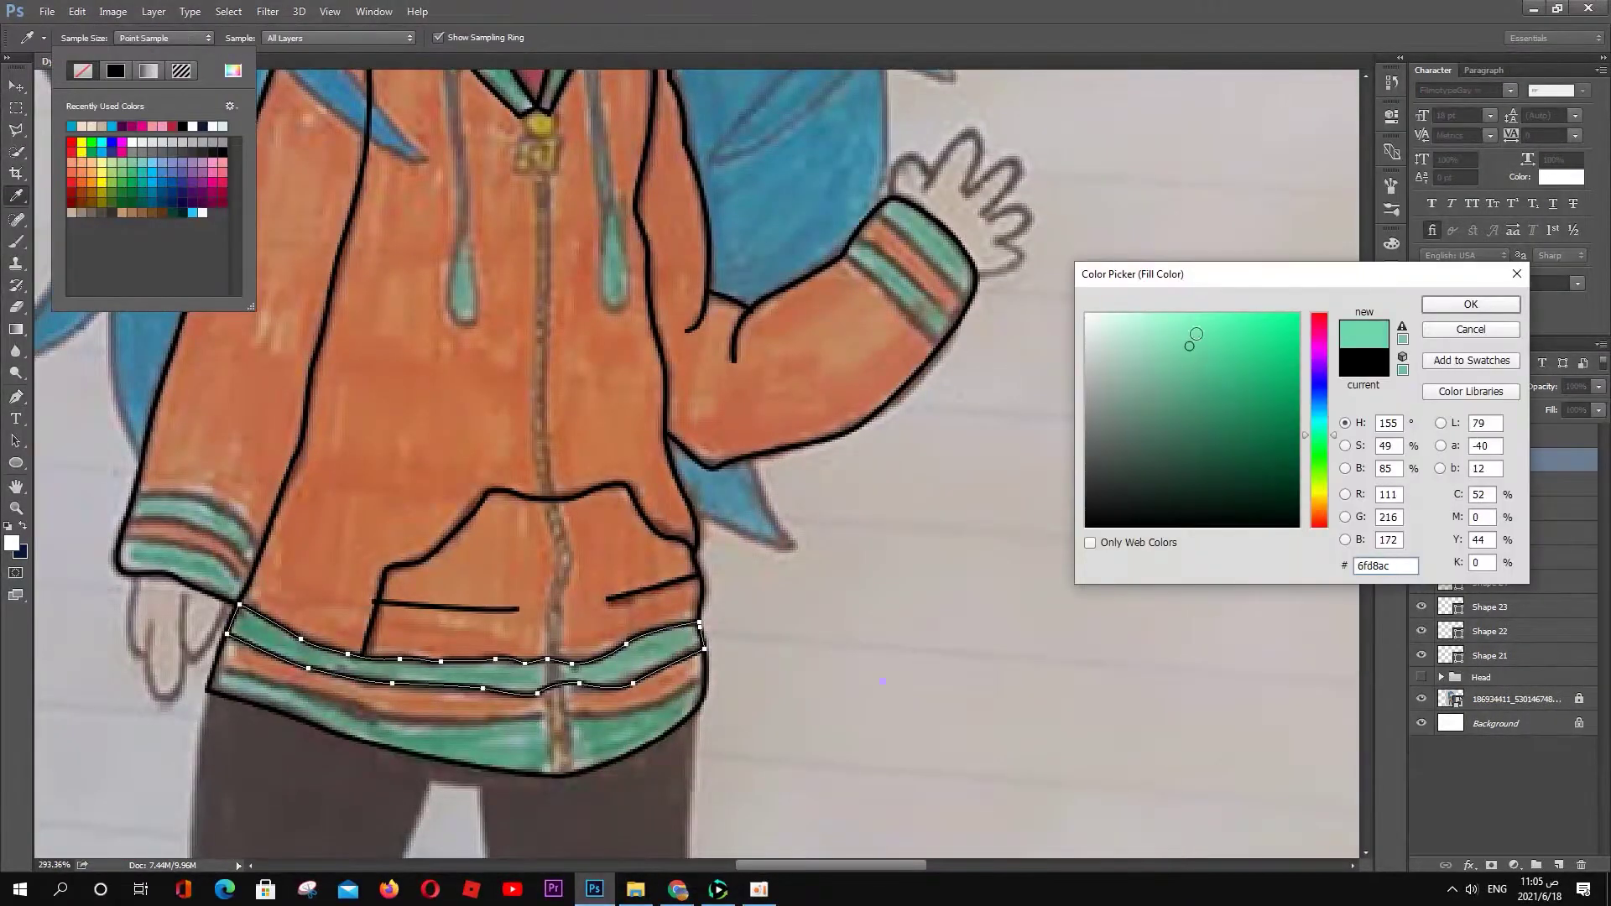
{"action": "key", "text": "Return"}
{"action": "key", "text": "Return"}
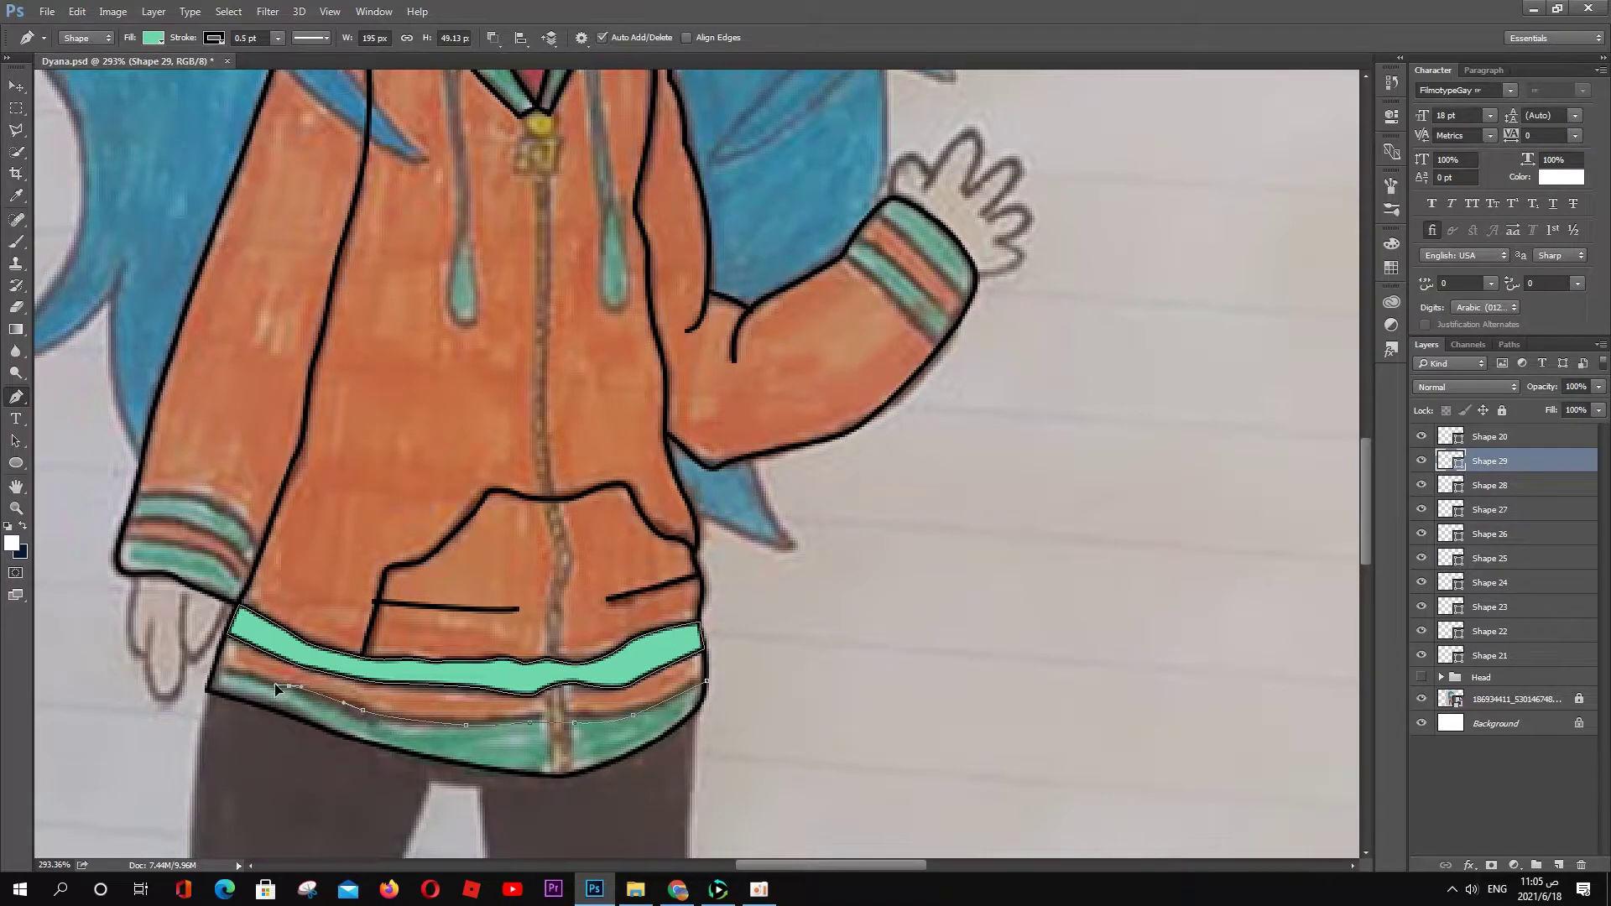
Step: Add the lower hem stripe to the mint green shape and hide that stripe layer
{"action": "left_click", "coordinate": [219, 662]}
{"action": "left_click", "coordinate": [287, 716]}
{"action": "left_click", "coordinate": [404, 750]}
{"action": "left_click", "coordinate": [703, 705]}
{"action": "key", "text": "a"}
{"action": "left_click", "coordinate": [588, 37]}
{"action": "left_click", "coordinate": [621, 143]}
{"action": "key", "text": "p"}
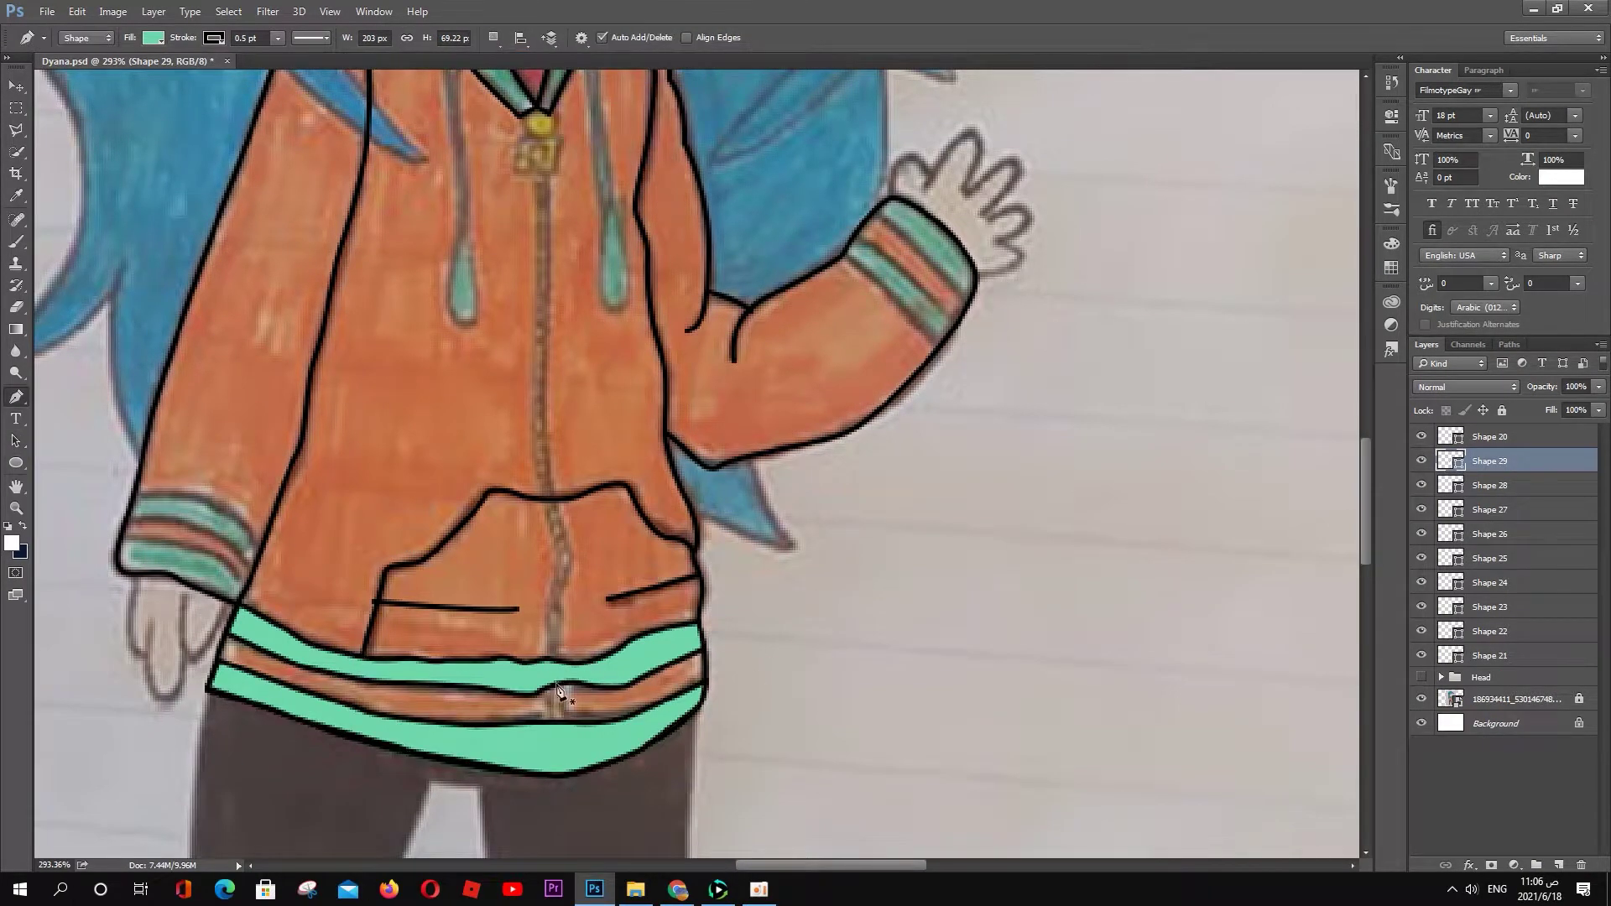
{"action": "left_click", "coordinate": [1421, 461]}
{"action": "scroll", "coordinate": [1187, 504], "scroll_direction": "up", "scroll_amount": 1}
{"action": "left_click", "coordinate": [569, 199]}
Step: Trace the zipper's right edge down to the hem, with layer fill at 0%
{"action": "left_click", "coordinate": [569, 270]}
{"action": "left_click", "coordinate": [569, 356]}
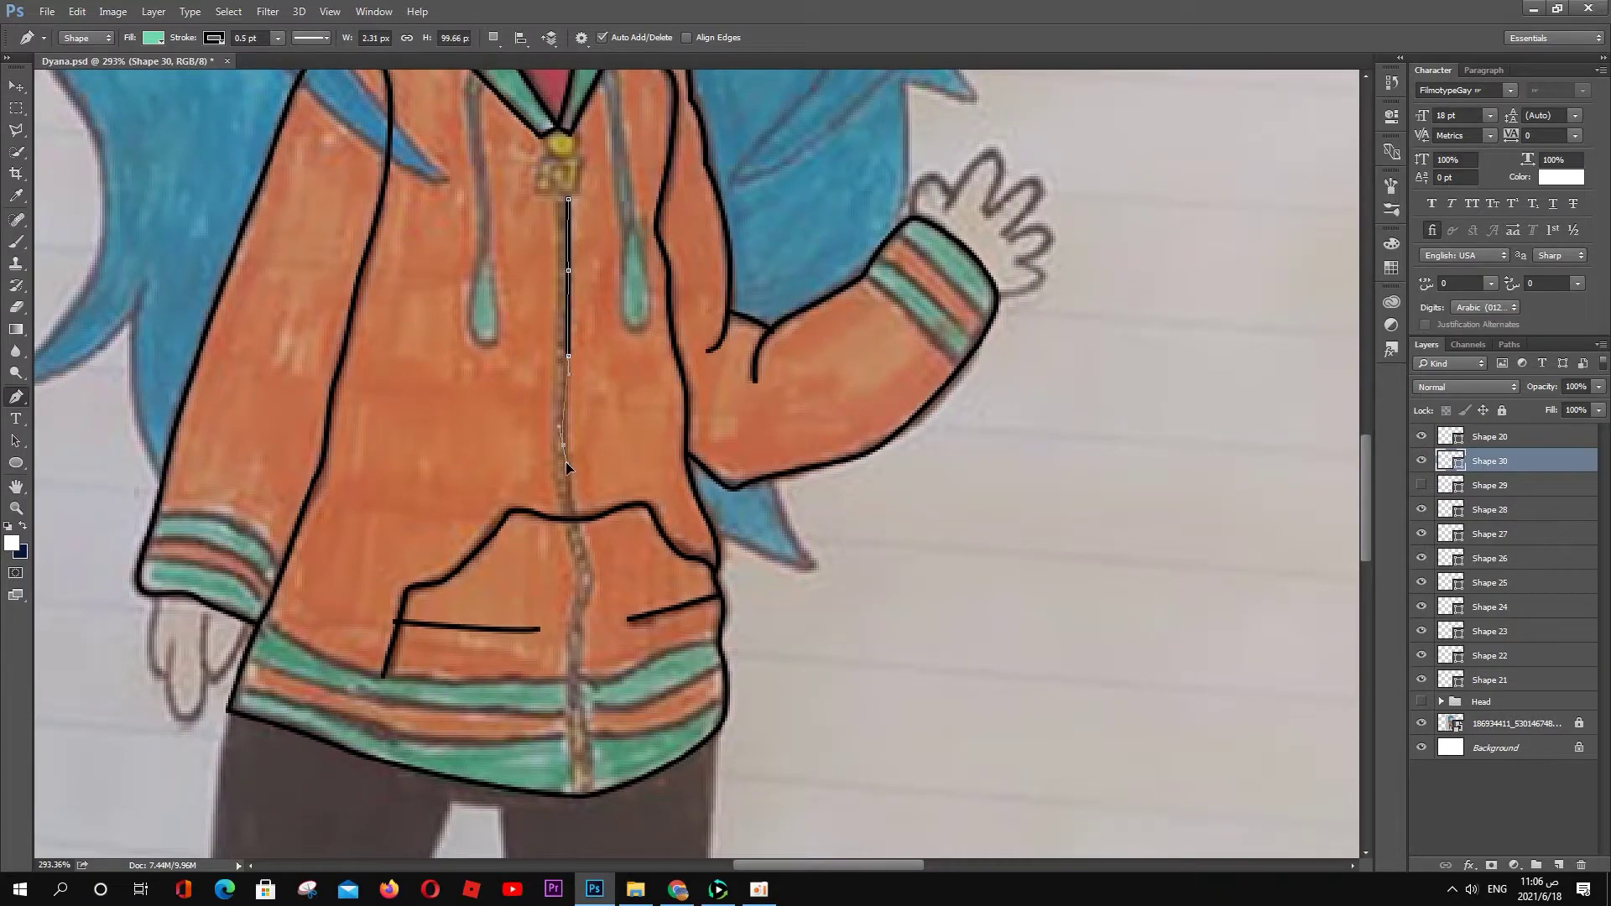
{"action": "left_click", "coordinate": [565, 445]}
{"action": "left_click", "coordinate": [569, 509]}
{"action": "left_click", "coordinate": [592, 570]}
{"action": "left_click", "coordinate": [585, 601]}
{"action": "key", "text": "shift+0"}
{"action": "key", "text": "shift+0"}
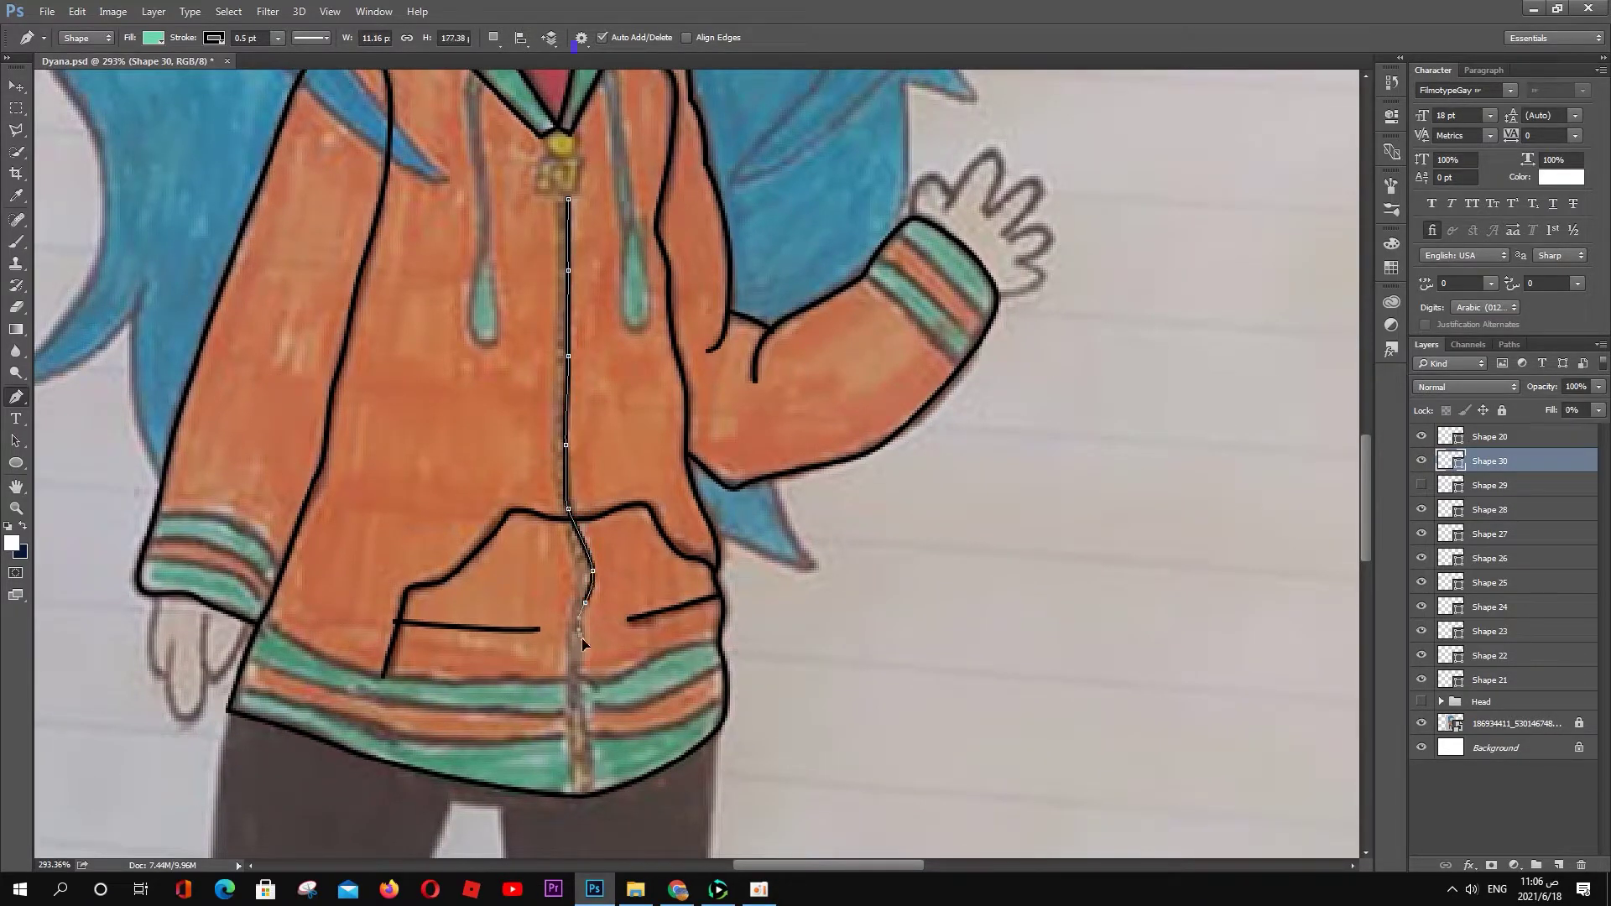
{"action": "left_click", "coordinate": [580, 704]}
{"action": "left_click", "coordinate": [585, 739]}
{"action": "left_click", "coordinate": [587, 794]}
Step: Trace the zipper's left edge back up to close the outline at the top
{"action": "left_click", "coordinate": [566, 689]}
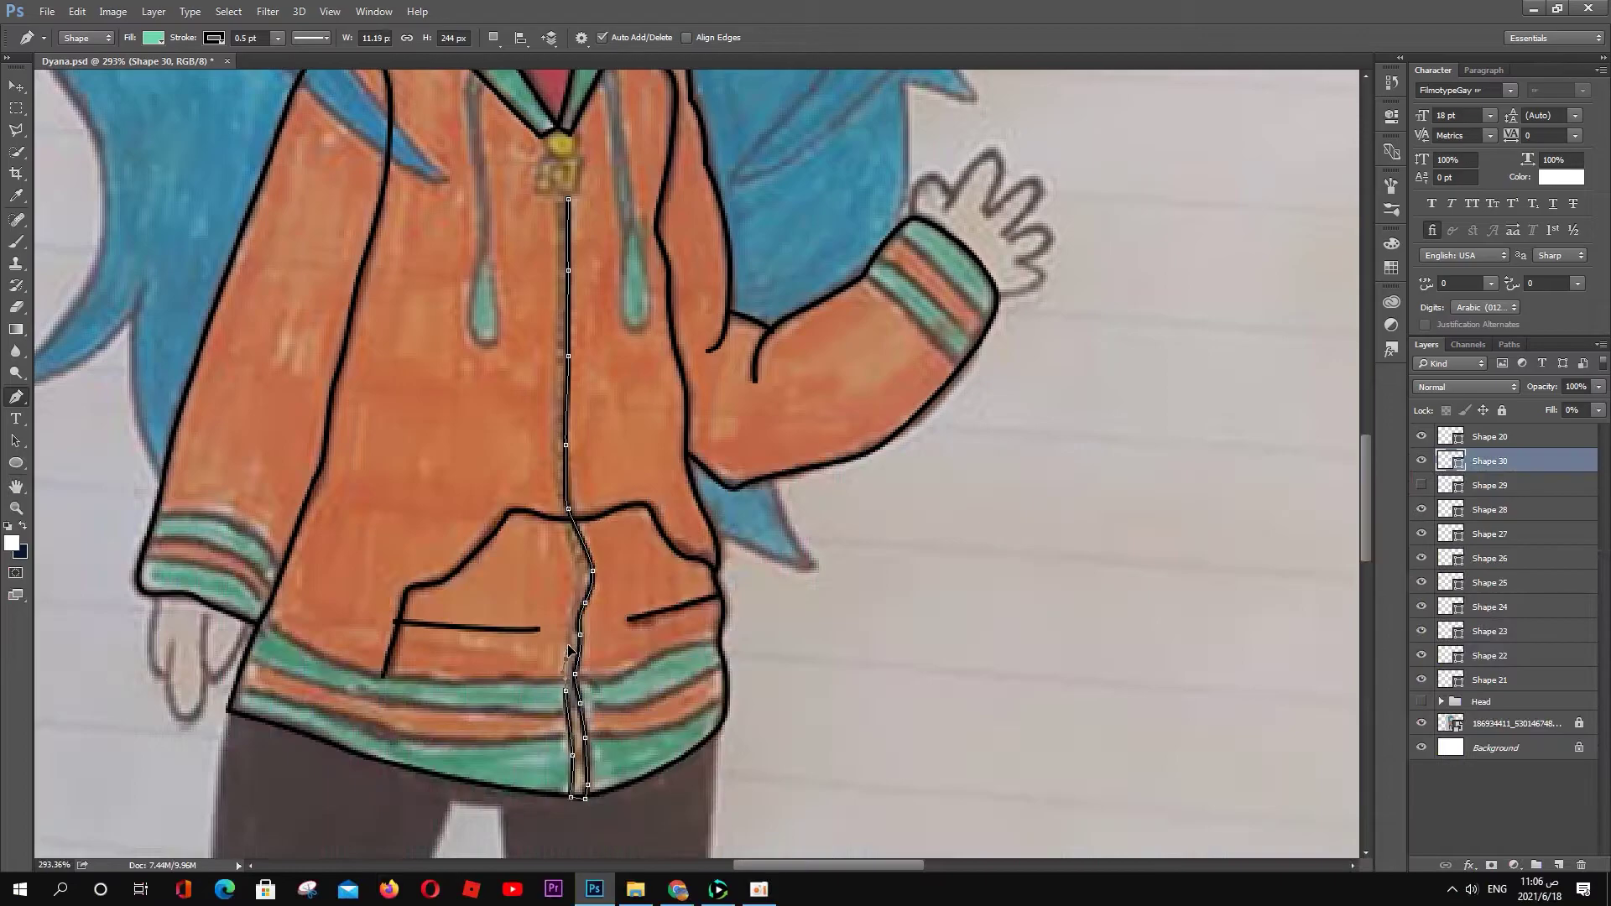
{"action": "left_click", "coordinate": [555, 437]}
{"action": "left_click", "coordinate": [558, 354]}
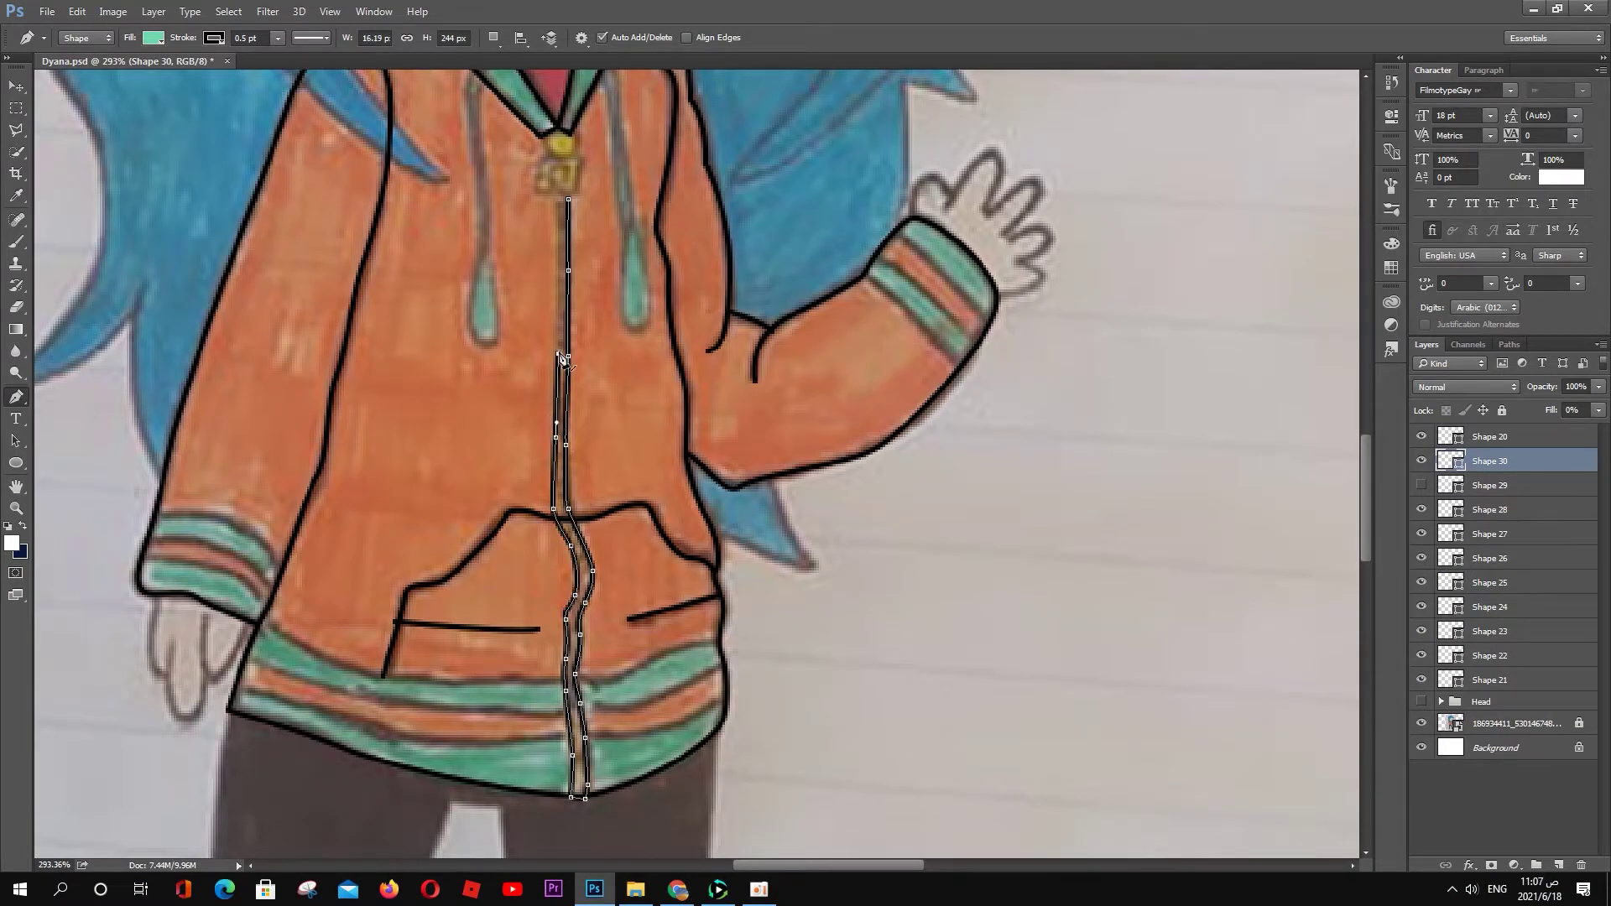
{"action": "left_click", "coordinate": [558, 302]}
{"action": "left_click", "coordinate": [558, 247]}
{"action": "left_click", "coordinate": [558, 199]}
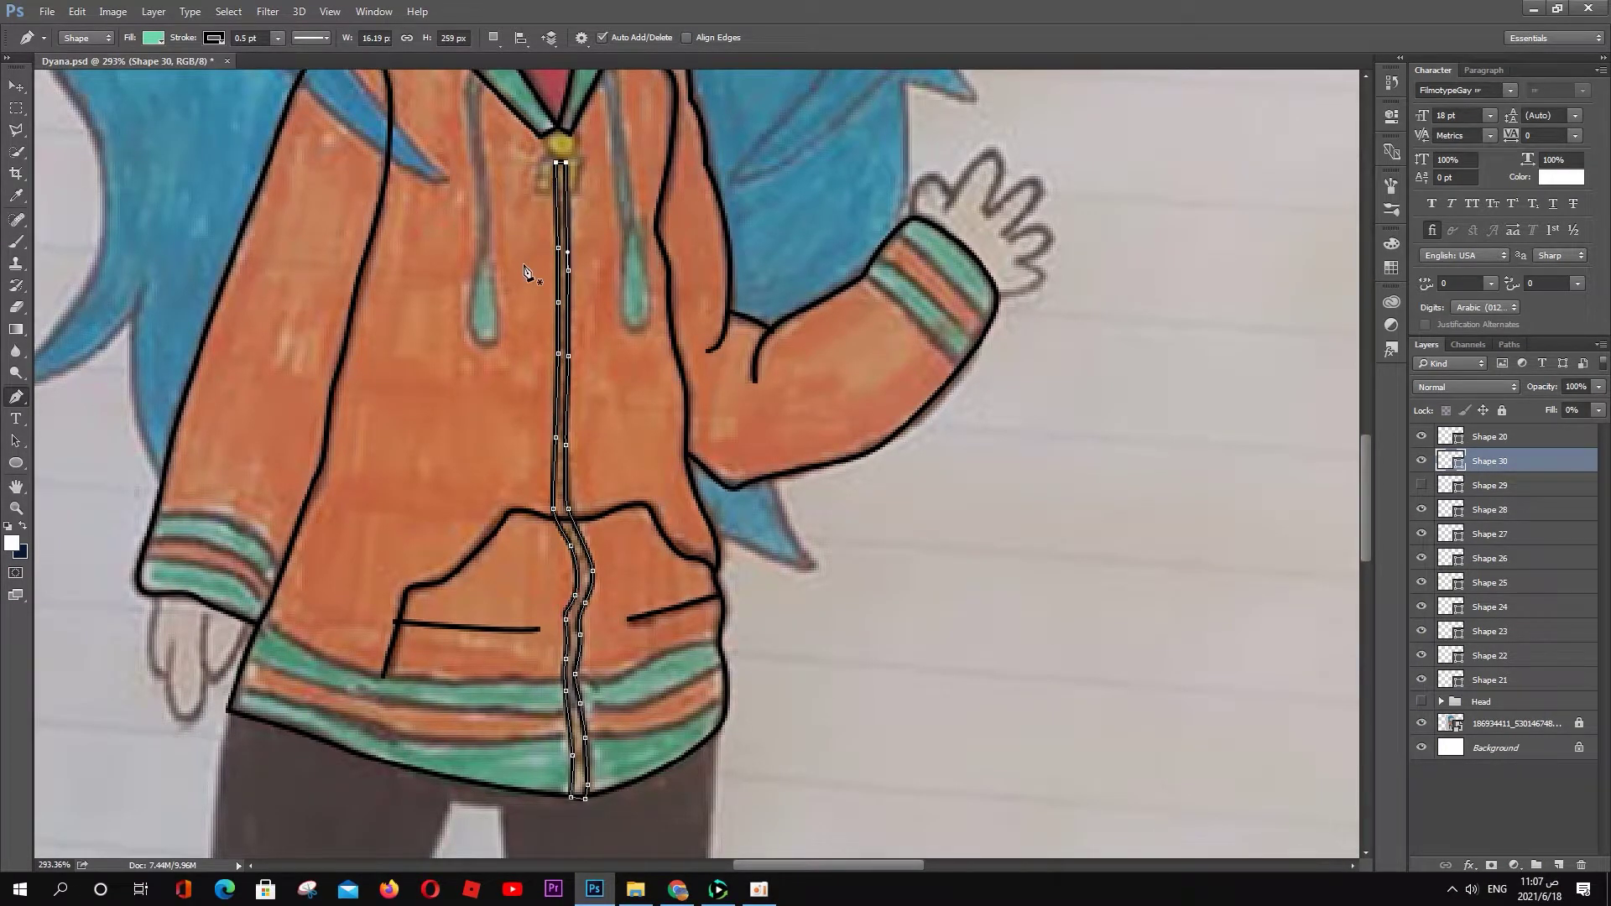
Step: Fill the zipper shape with yellow and adjust the layer fill amount
{"action": "left_click", "coordinate": [153, 37]}
{"action": "left_click_drag", "start_coordinate": [1318, 420], "coordinate": [1322, 487]}
{"action": "left_click", "coordinate": [1250, 349]}
{"action": "left_click", "coordinate": [1469, 303]}
{"action": "left_click", "coordinate": [1599, 411]}
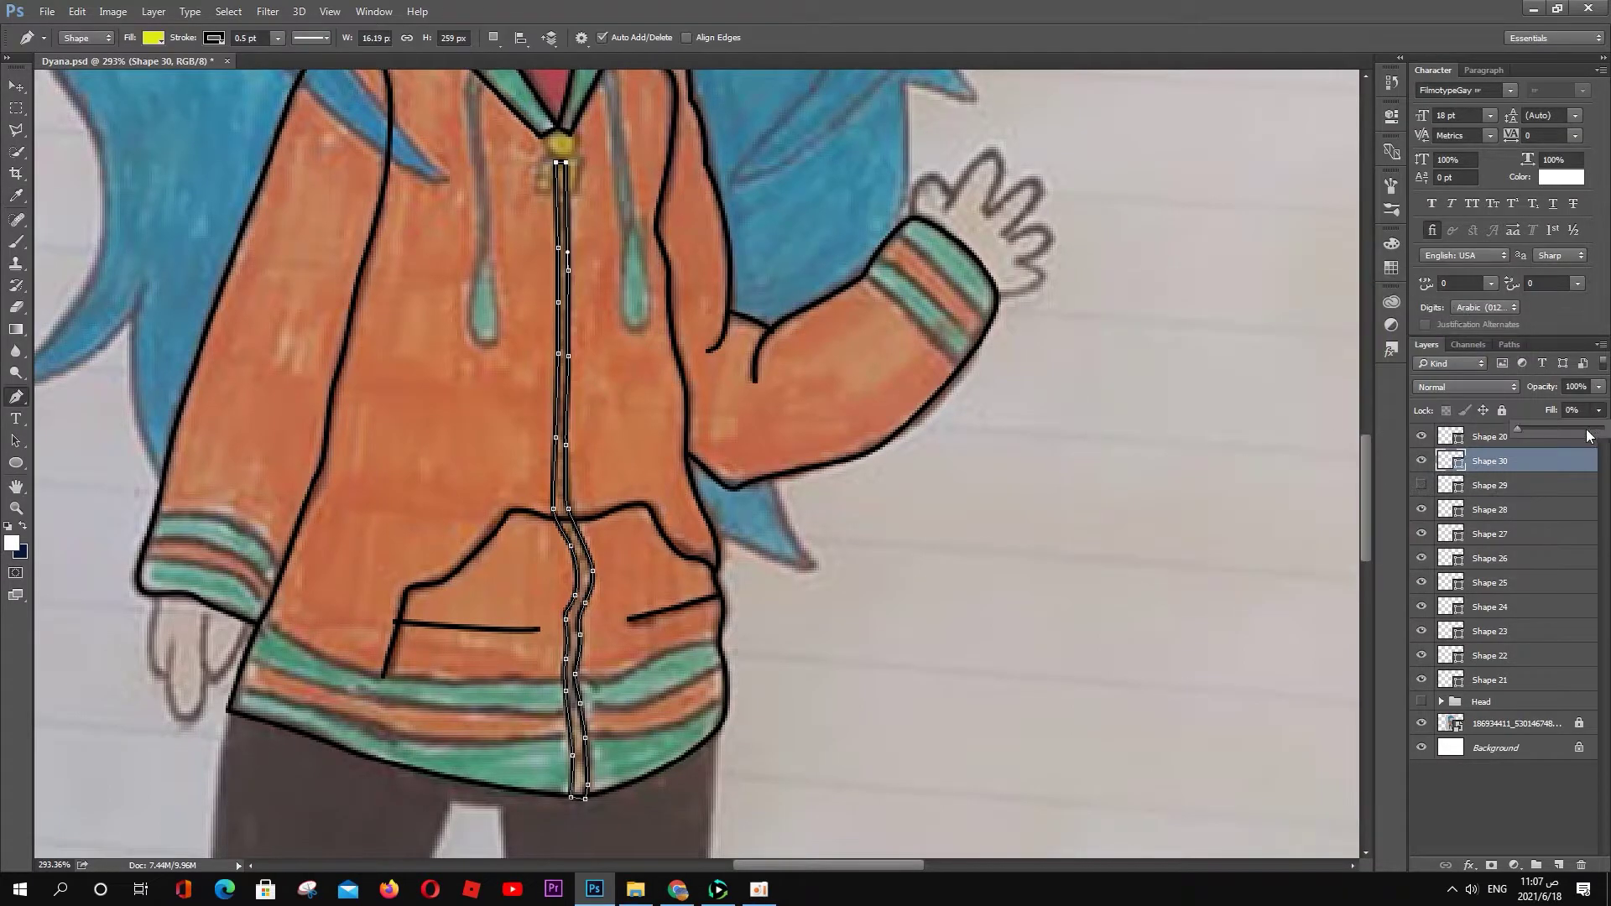
Step: Add a Pattern Overlay with the zigzag pattern to the zipper layer
{"action": "double_click", "coordinate": [1553, 461]}
{"action": "left_click", "coordinate": [982, 418]}
{"action": "left_click", "coordinate": [1255, 260]}
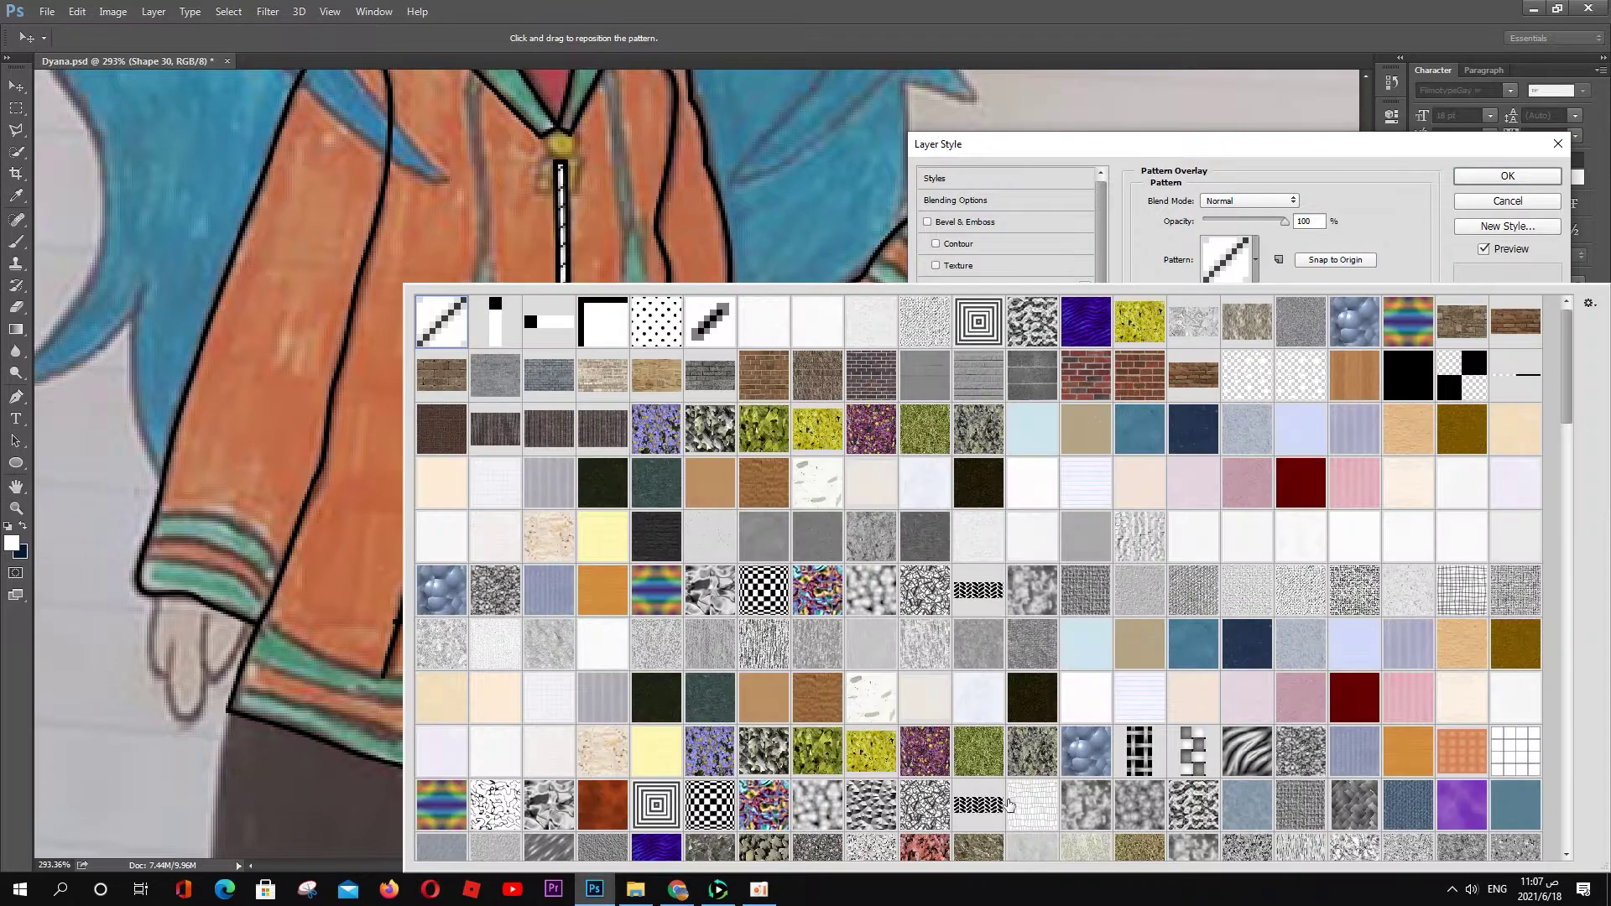
{"action": "double_click", "coordinate": [1010, 805]}
{"action": "left_click", "coordinate": [1256, 260]}
{"action": "left_click", "coordinate": [979, 805]}
{"action": "left_click", "coordinate": [1256, 260]}
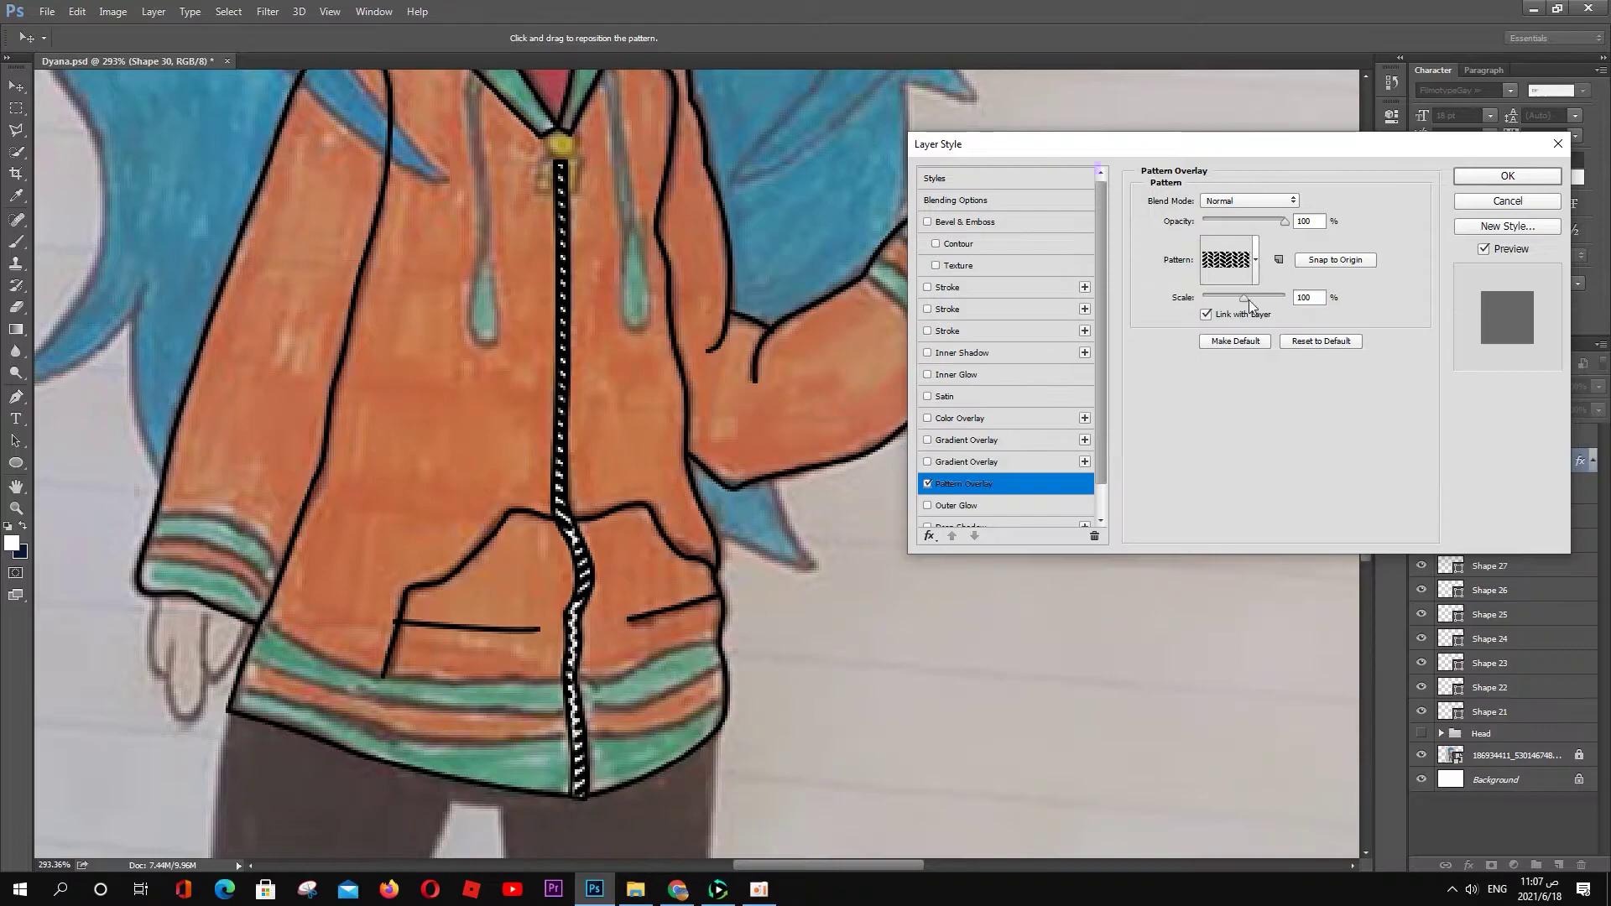
Step: Set the pattern overlay to 50% scale, Linear Burn blending, 57% opacity, and apply
{"action": "left_click_drag", "start_coordinate": [1249, 299], "coordinate": [1223, 300]}
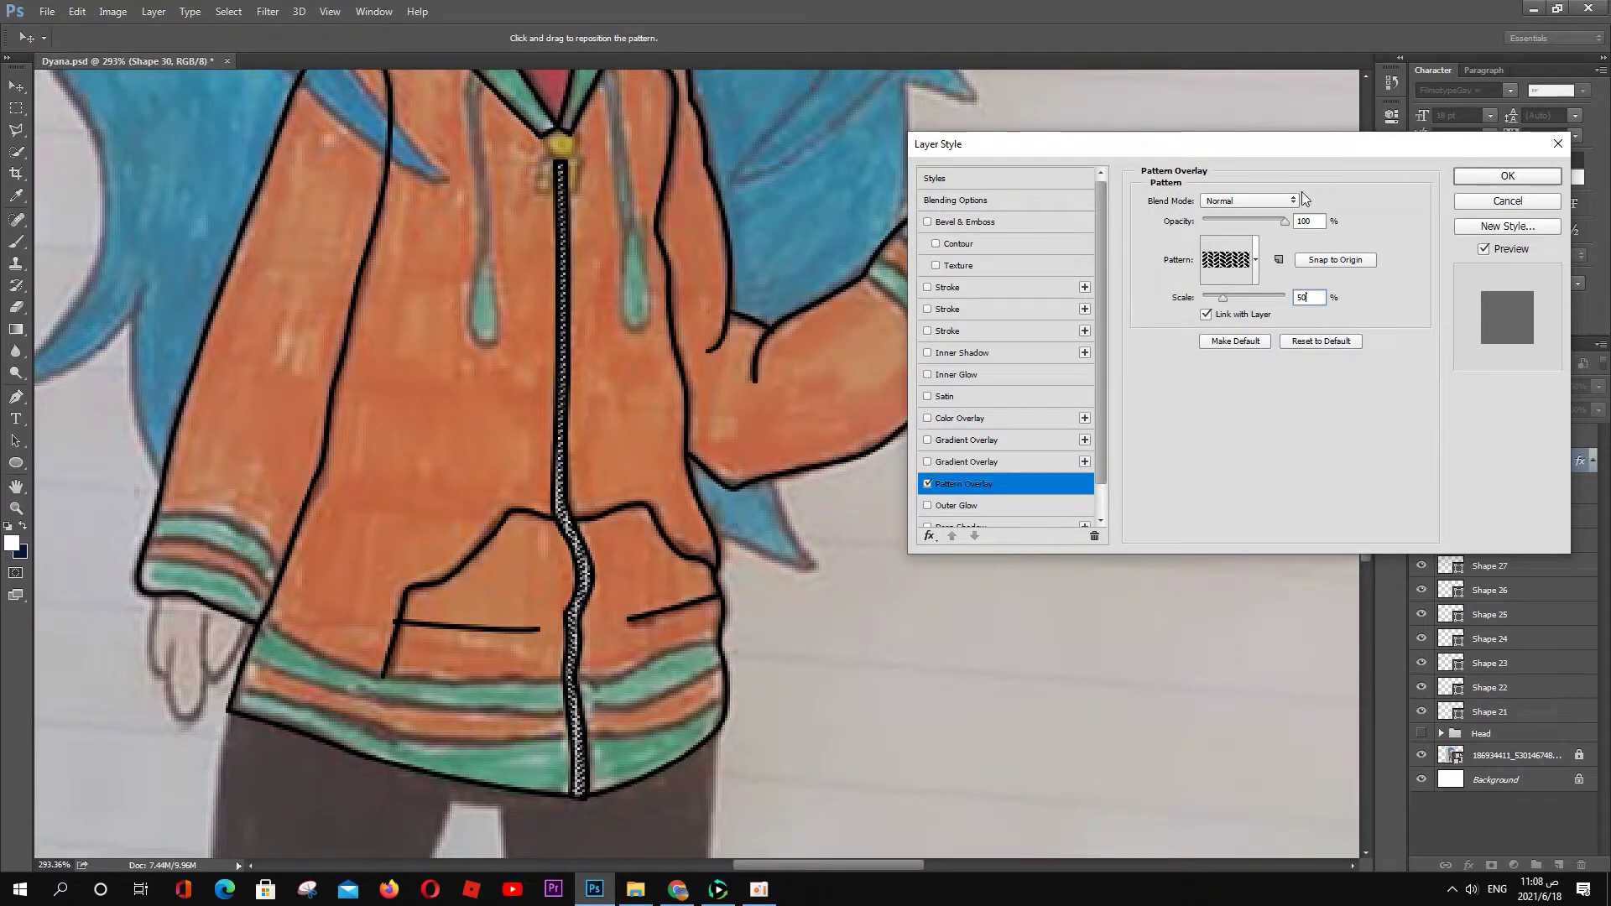
{"action": "left_click", "coordinate": [1249, 201]}
{"action": "left_click", "coordinate": [1234, 261]}
{"action": "left_click", "coordinate": [1249, 201]}
{"action": "left_click", "coordinate": [1234, 262]}
{"action": "left_click_drag", "start_coordinate": [1284, 220], "coordinate": [1254, 223]}
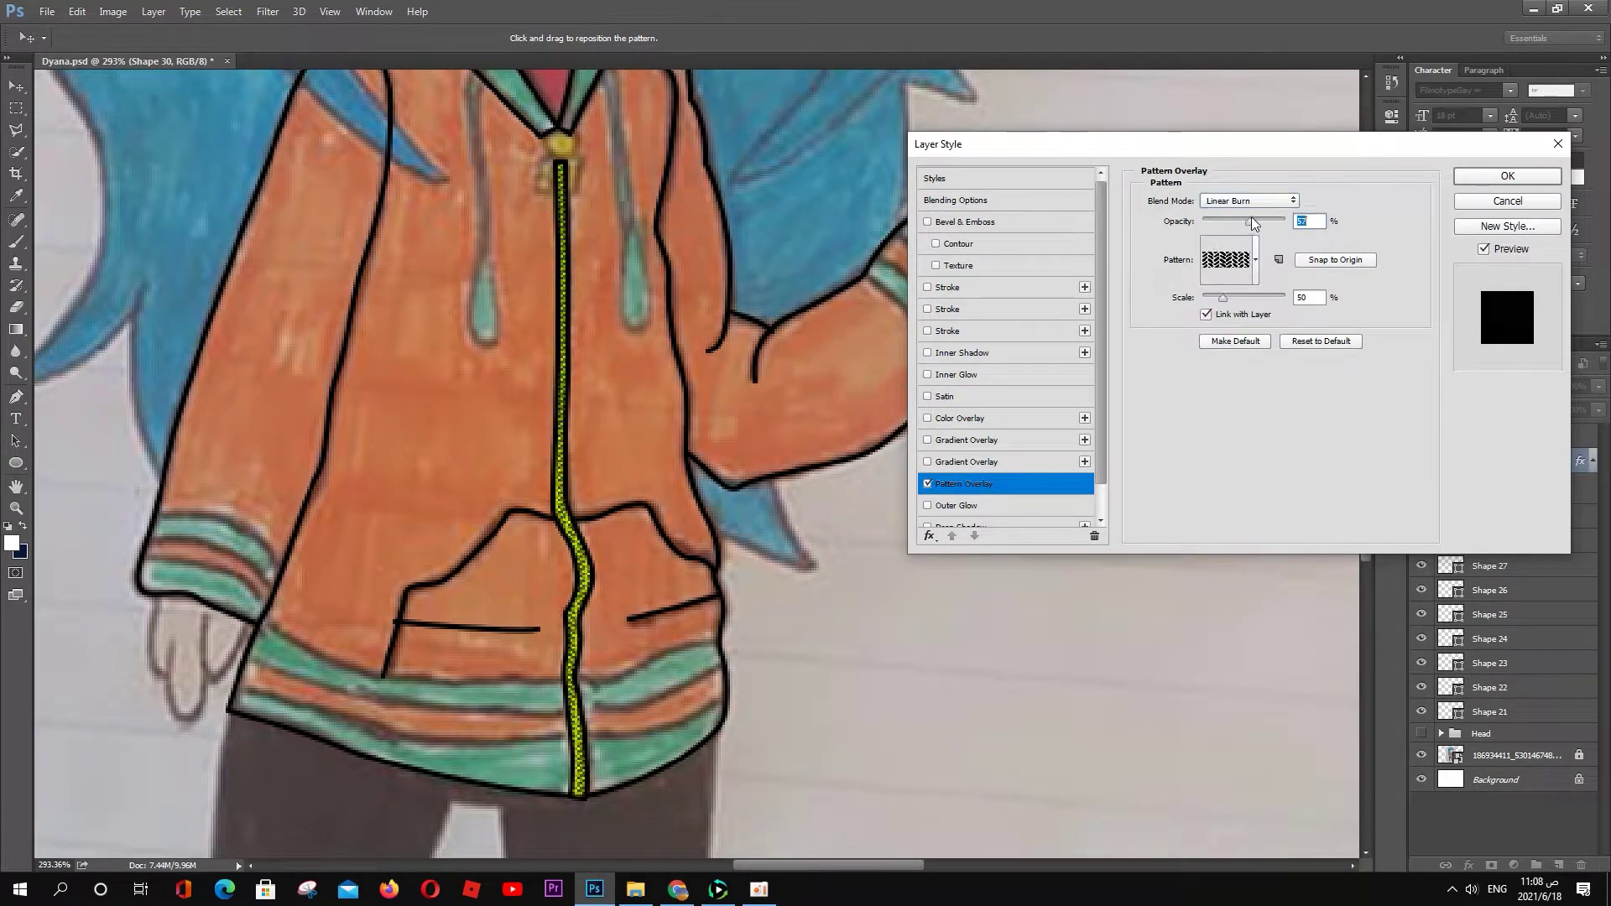
{"action": "key", "text": "Return"}
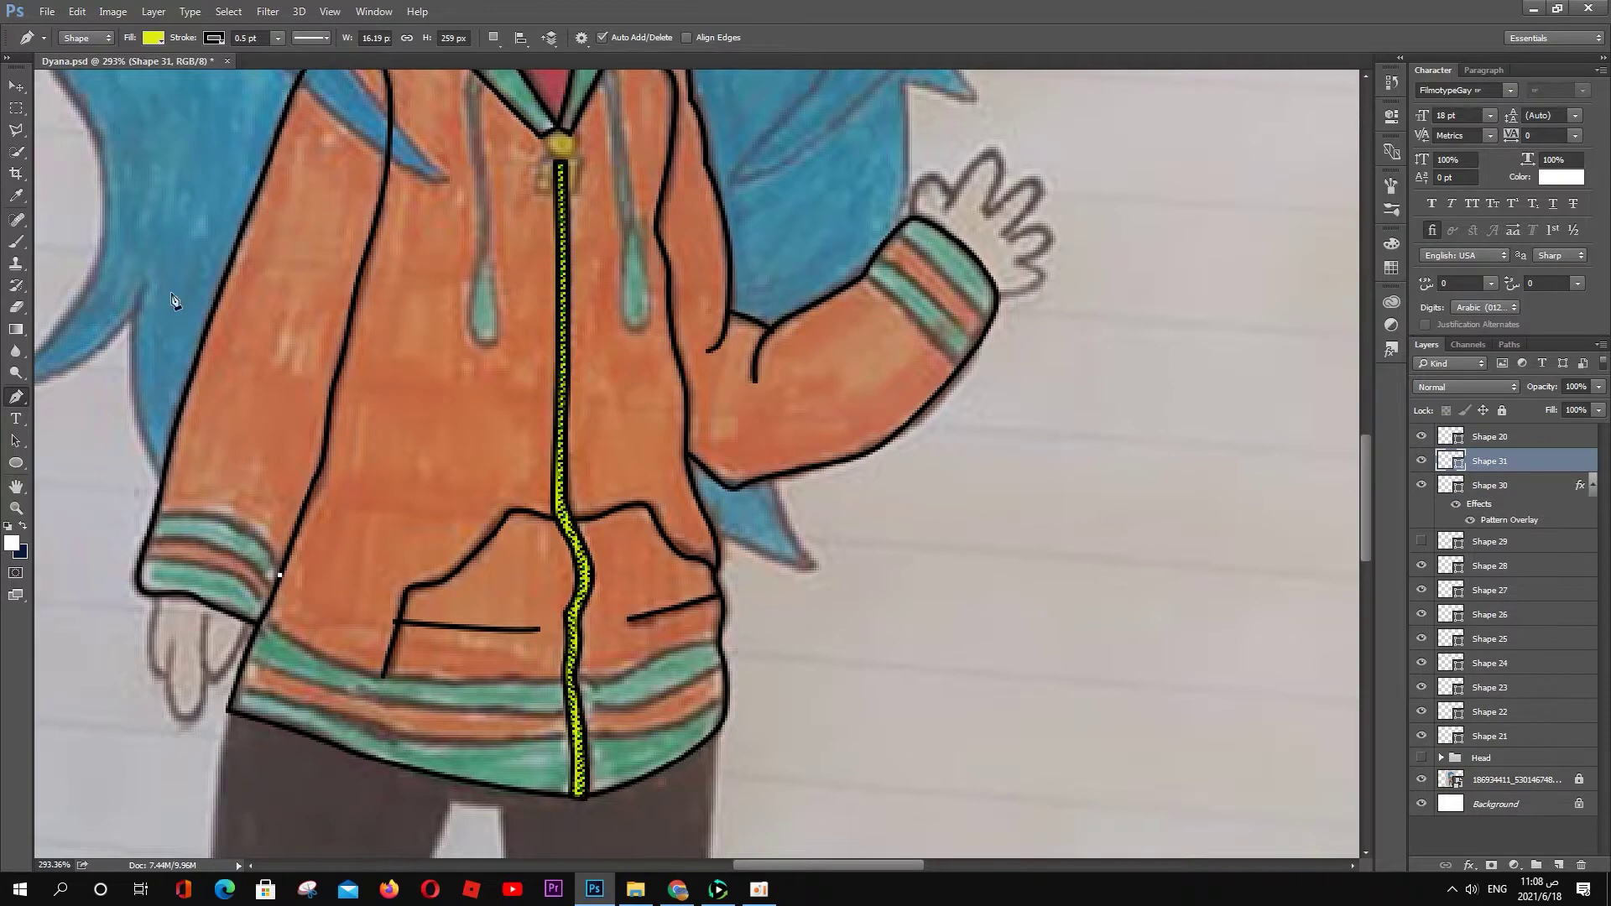
Step: Show and select the teal hem bands layer, then trace the left sleeve cuff
{"action": "left_click", "coordinate": [1511, 517]}
{"action": "left_click", "coordinate": [1422, 513]}
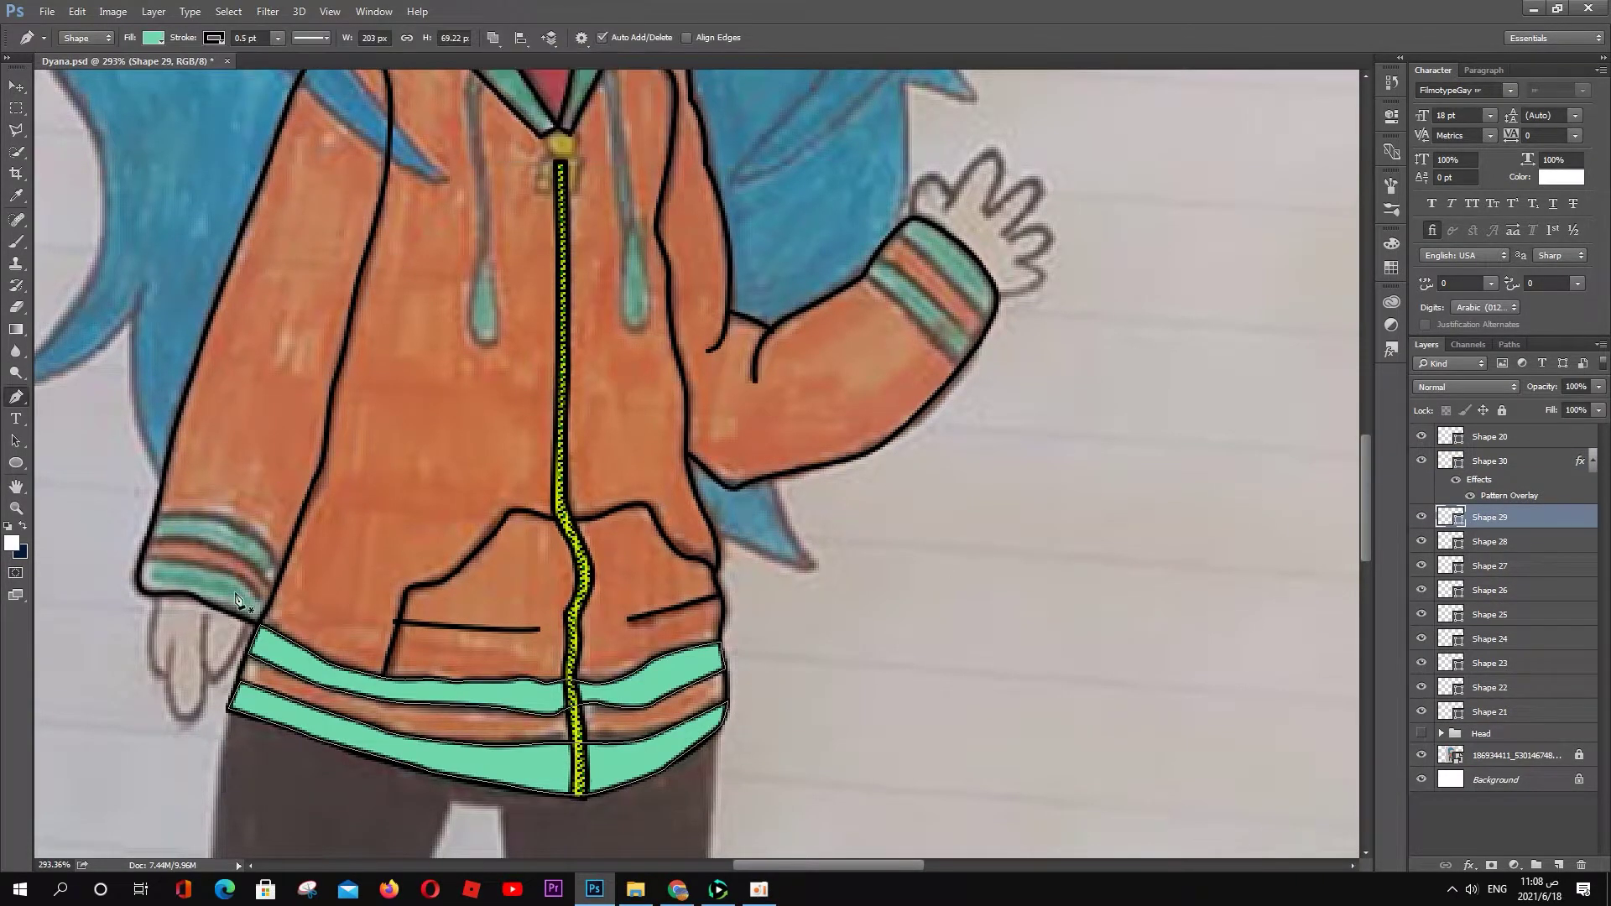
{"action": "left_click_drag", "start_coordinate": [250, 530], "coordinate": [232, 522]}
{"action": "left_click", "coordinate": [147, 540]}
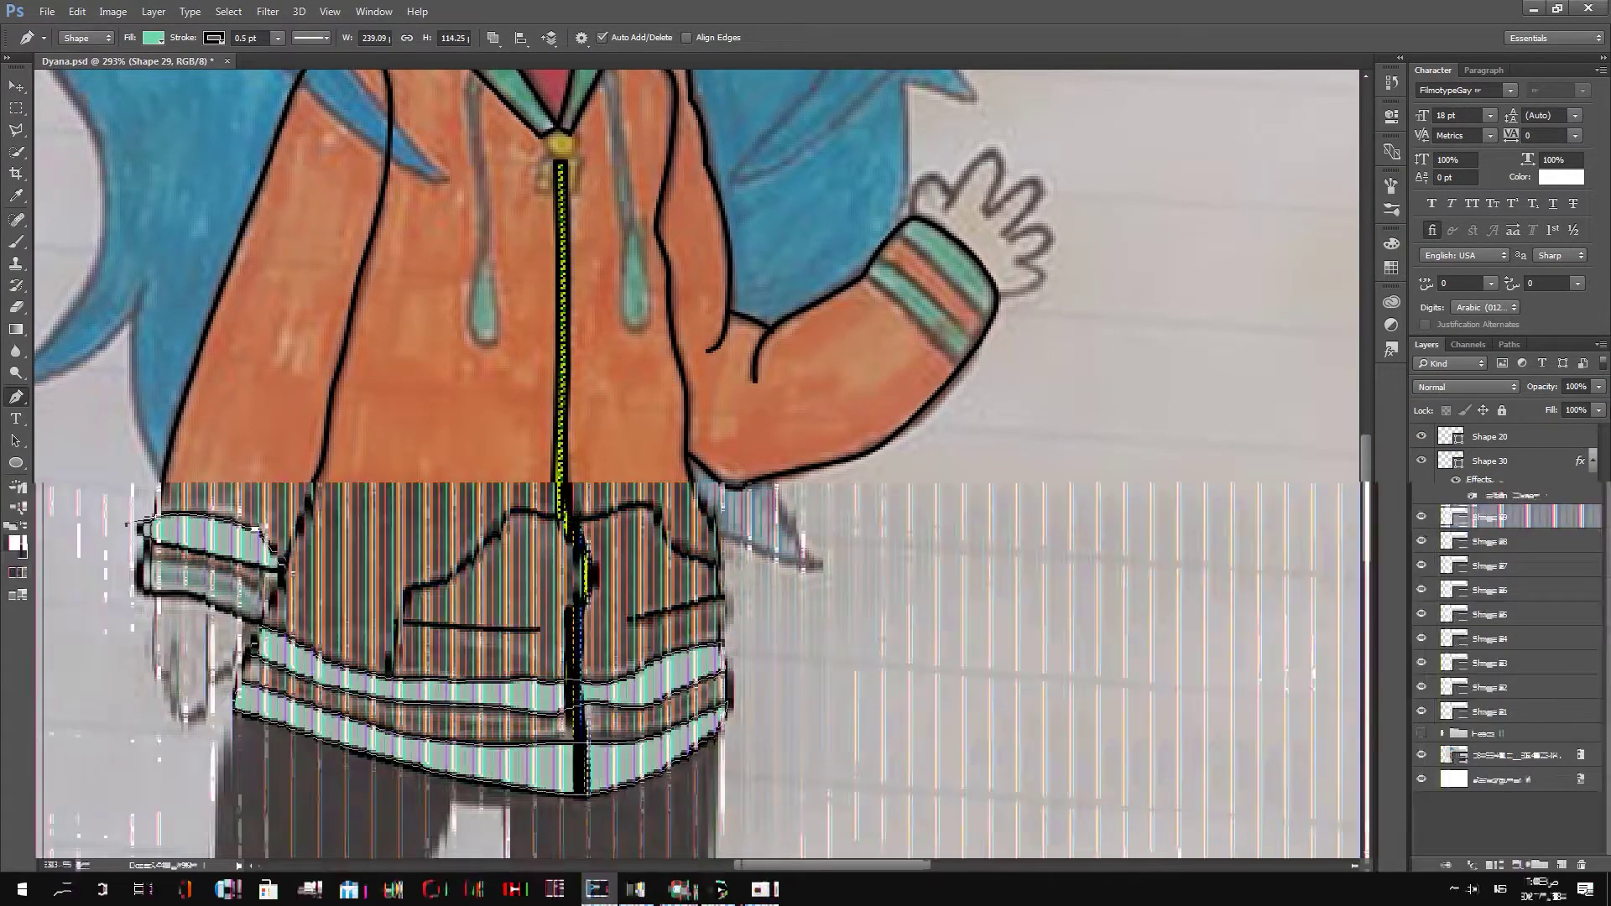
{"action": "key", "text": "shift+0"}
{"action": "key", "text": "shift+0"}
{"action": "left_click", "coordinate": [282, 574]}
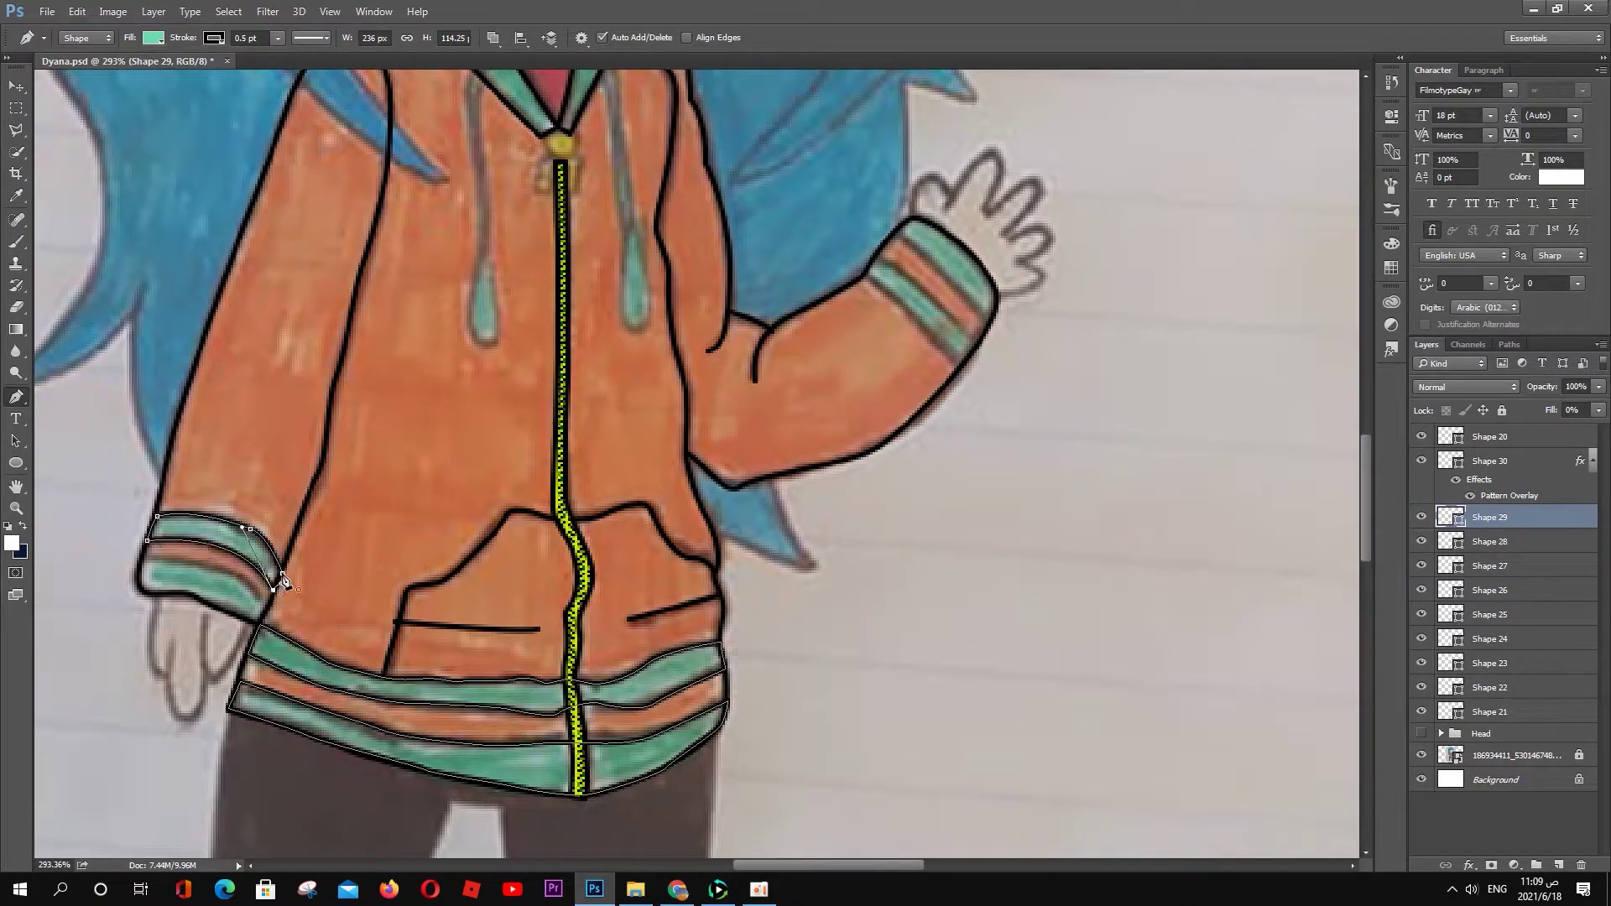
{"action": "left_click", "coordinate": [150, 592]}
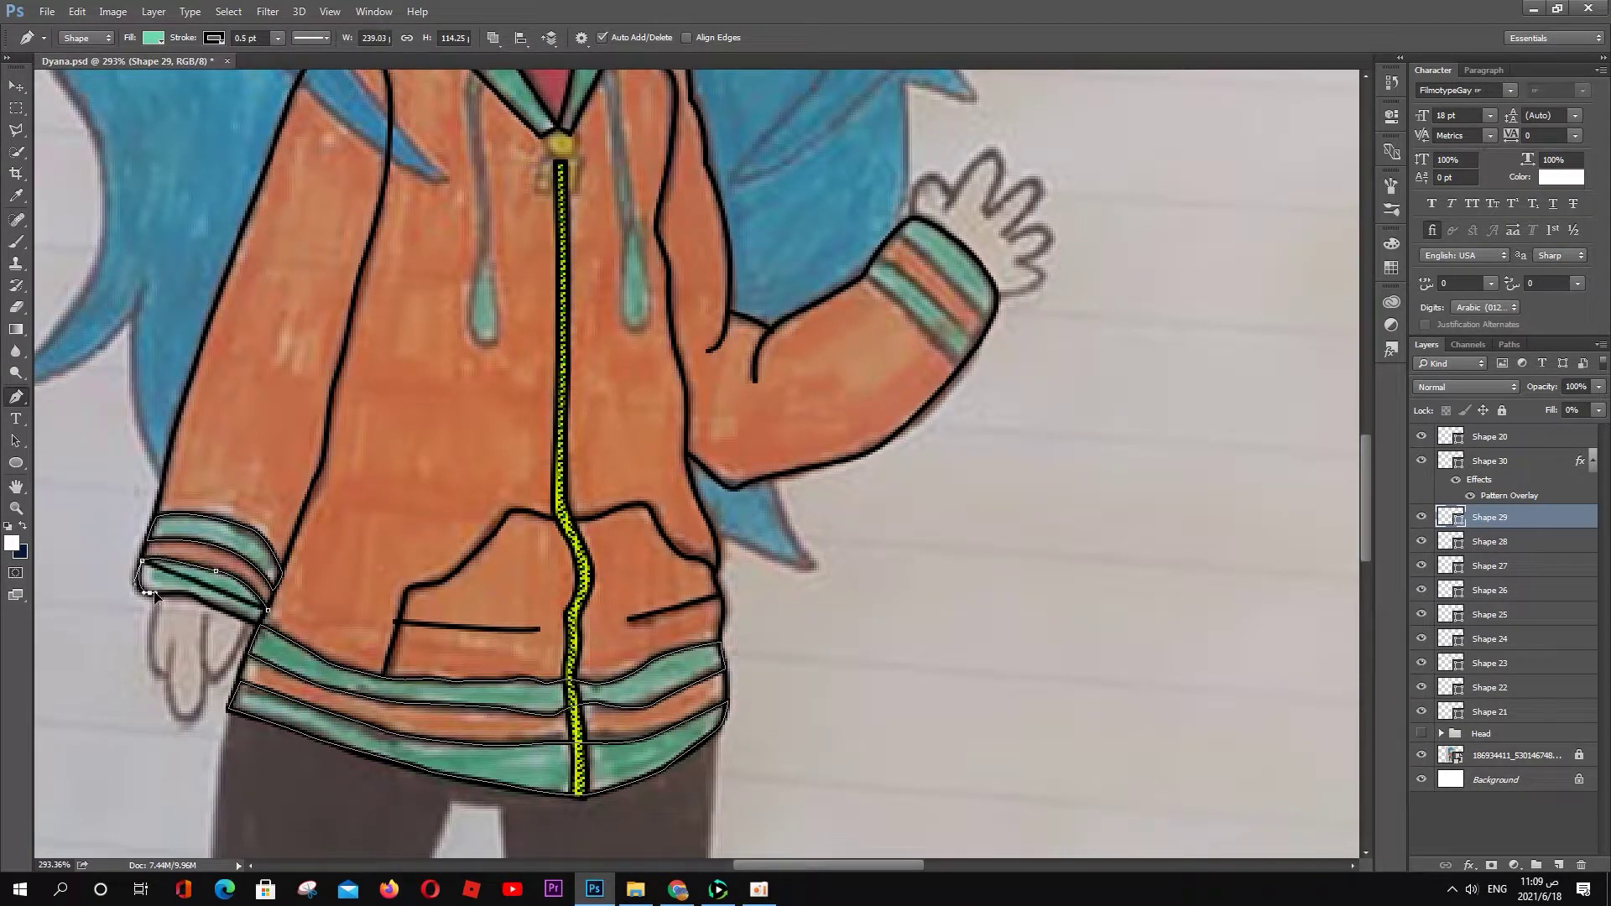
{"action": "left_click", "coordinate": [233, 615]}
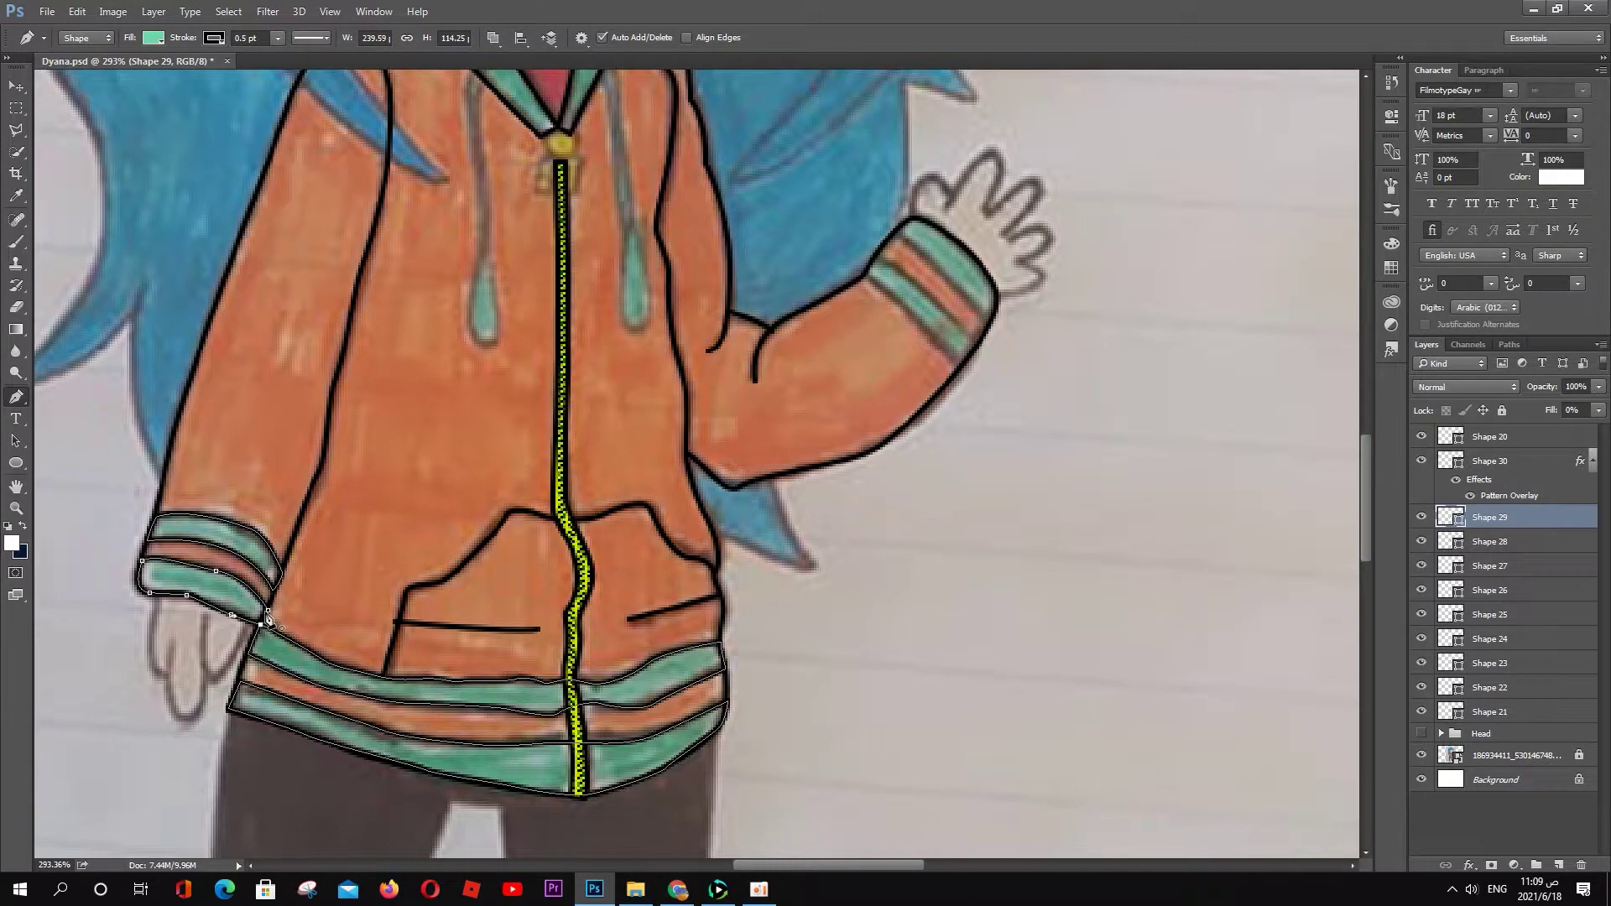
Step: Trace both right sleeve cuff bands and restore fill to 100% so they show teal
{"action": "left_click", "coordinate": [992, 321]}
{"action": "left_click", "coordinate": [987, 272]}
{"action": "left_click", "coordinate": [972, 257]}
{"action": "left_click", "coordinate": [915, 220]}
{"action": "left_click", "coordinate": [900, 227]}
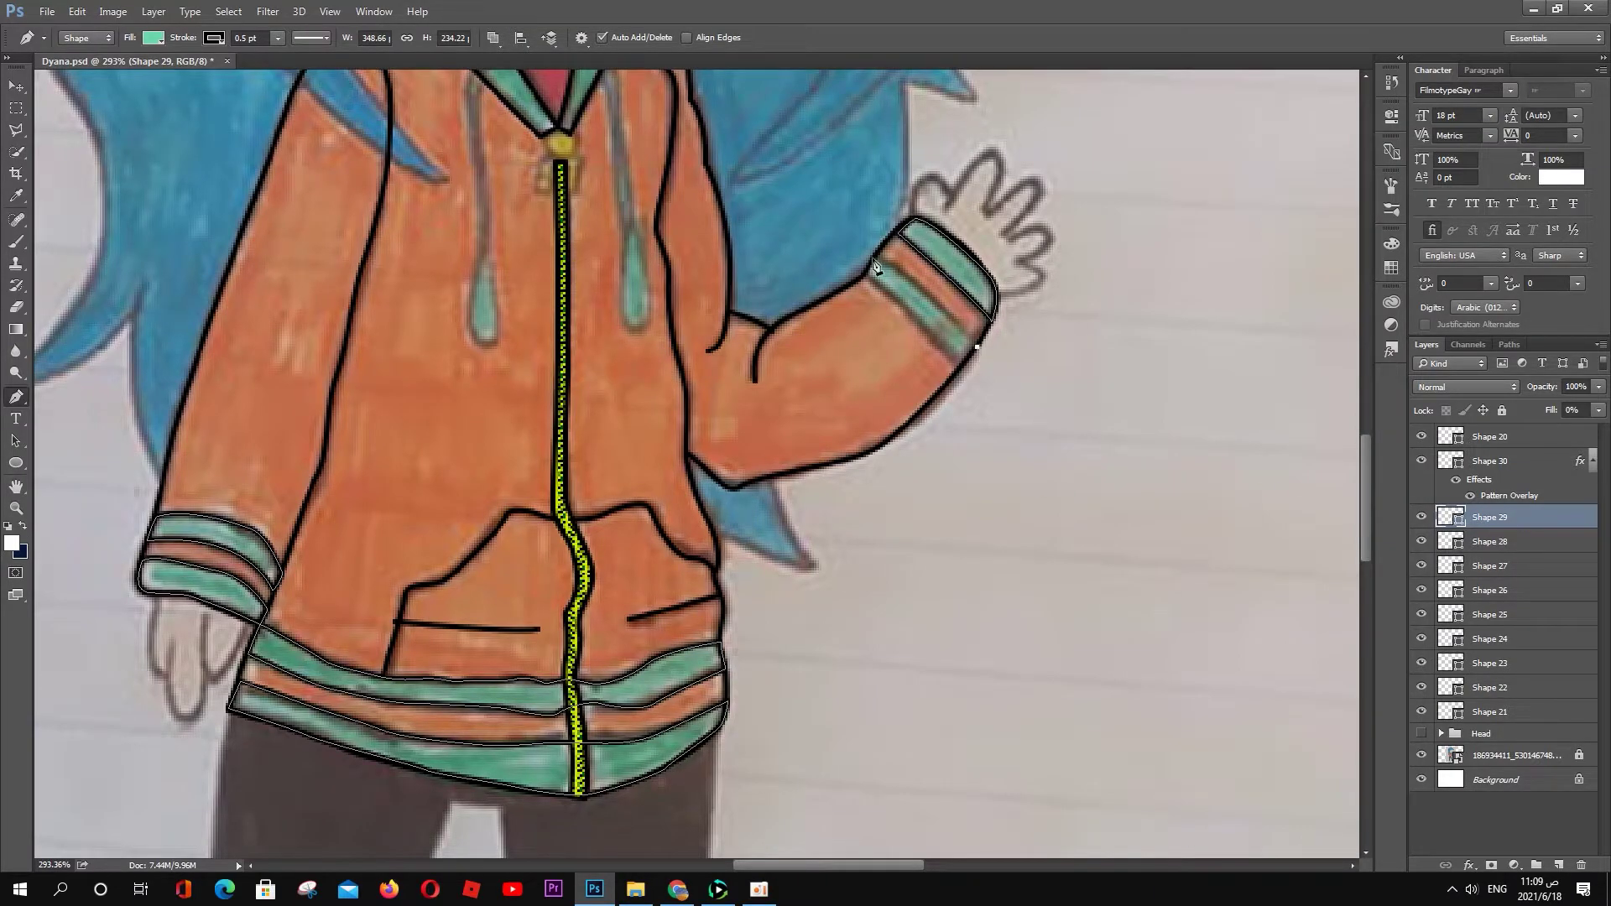
{"action": "left_click", "coordinate": [875, 258]}
{"action": "left_click", "coordinate": [865, 275]}
{"action": "left_click", "coordinate": [959, 366]}
{"action": "key", "text": "shift+0"}
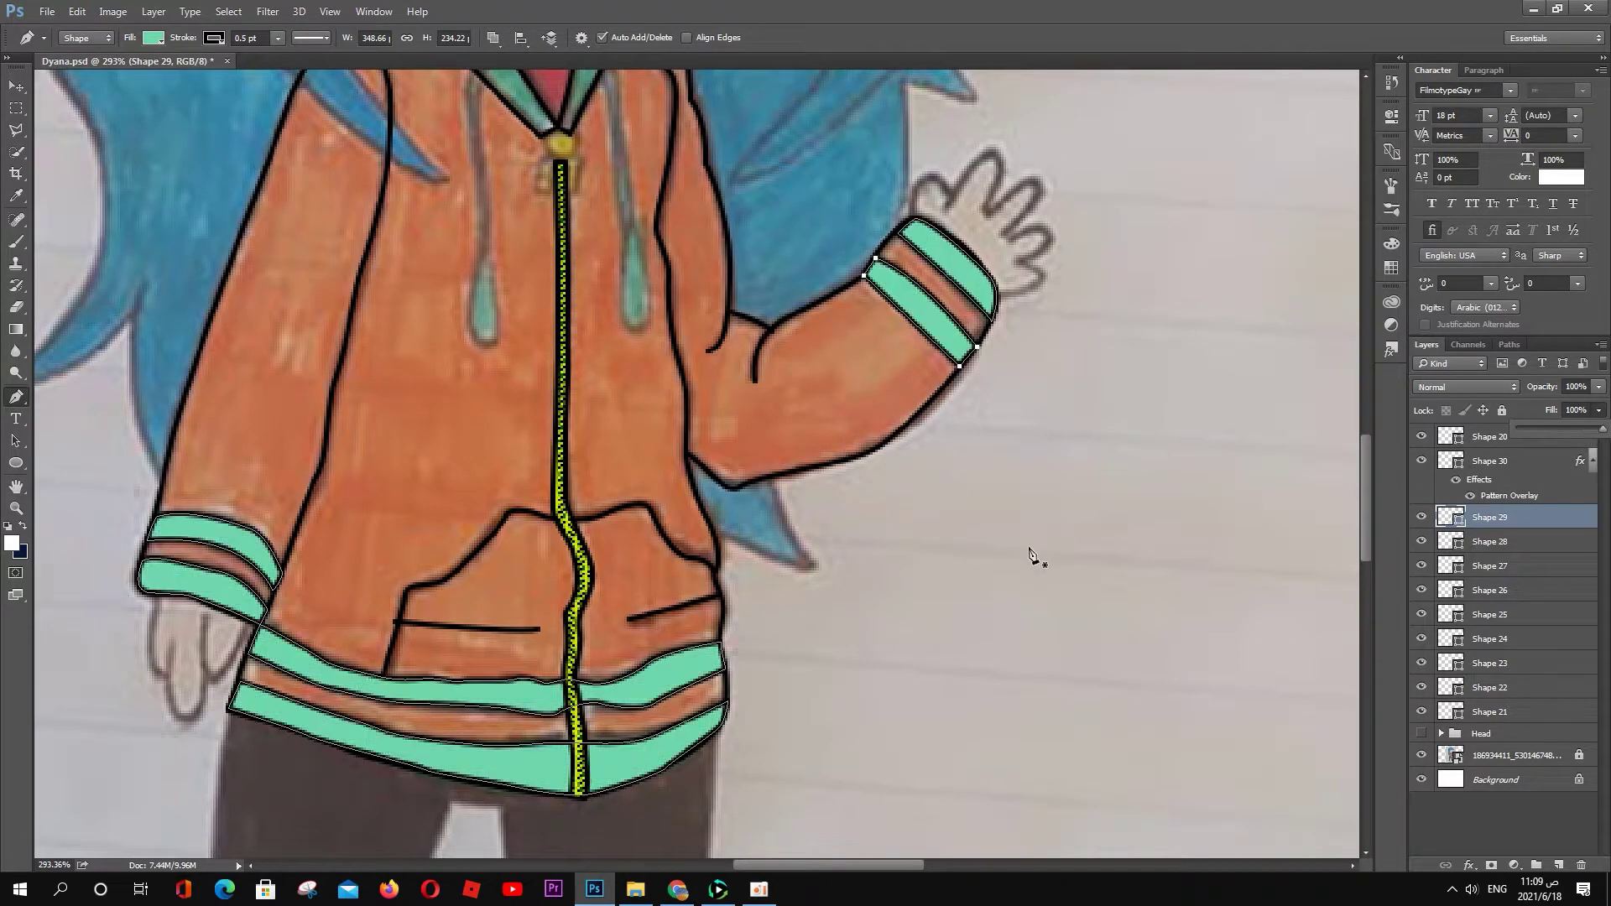
Step: Trace the right drawstring teardrop outline
{"action": "scroll", "coordinate": [797, 331], "scroll_direction": "up", "scroll_amount": 3}
{"action": "scroll", "coordinate": [735, 316], "scroll_direction": "up", "scroll_amount": 1}
{"action": "left_click", "coordinate": [751, 420]}
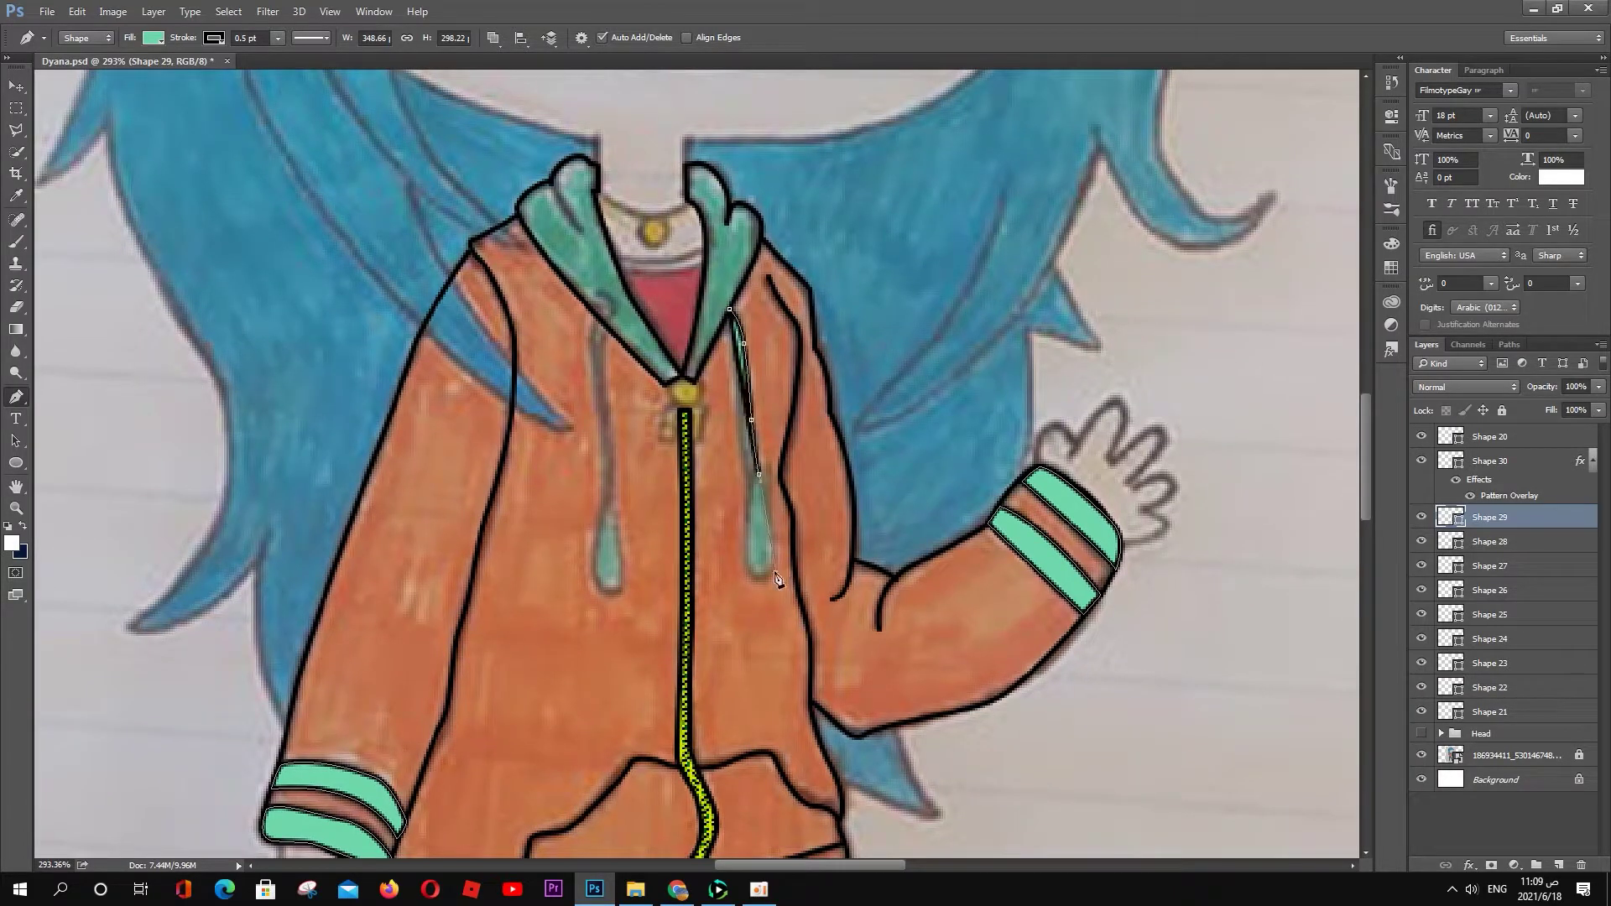
{"action": "left_click", "coordinate": [752, 476]}
{"action": "left_click", "coordinate": [745, 553]}
{"action": "left_click", "coordinate": [730, 309]}
{"action": "key", "text": "shift+0"}
{"action": "key", "text": "shift+0"}
{"action": "left_click", "coordinate": [745, 382]}
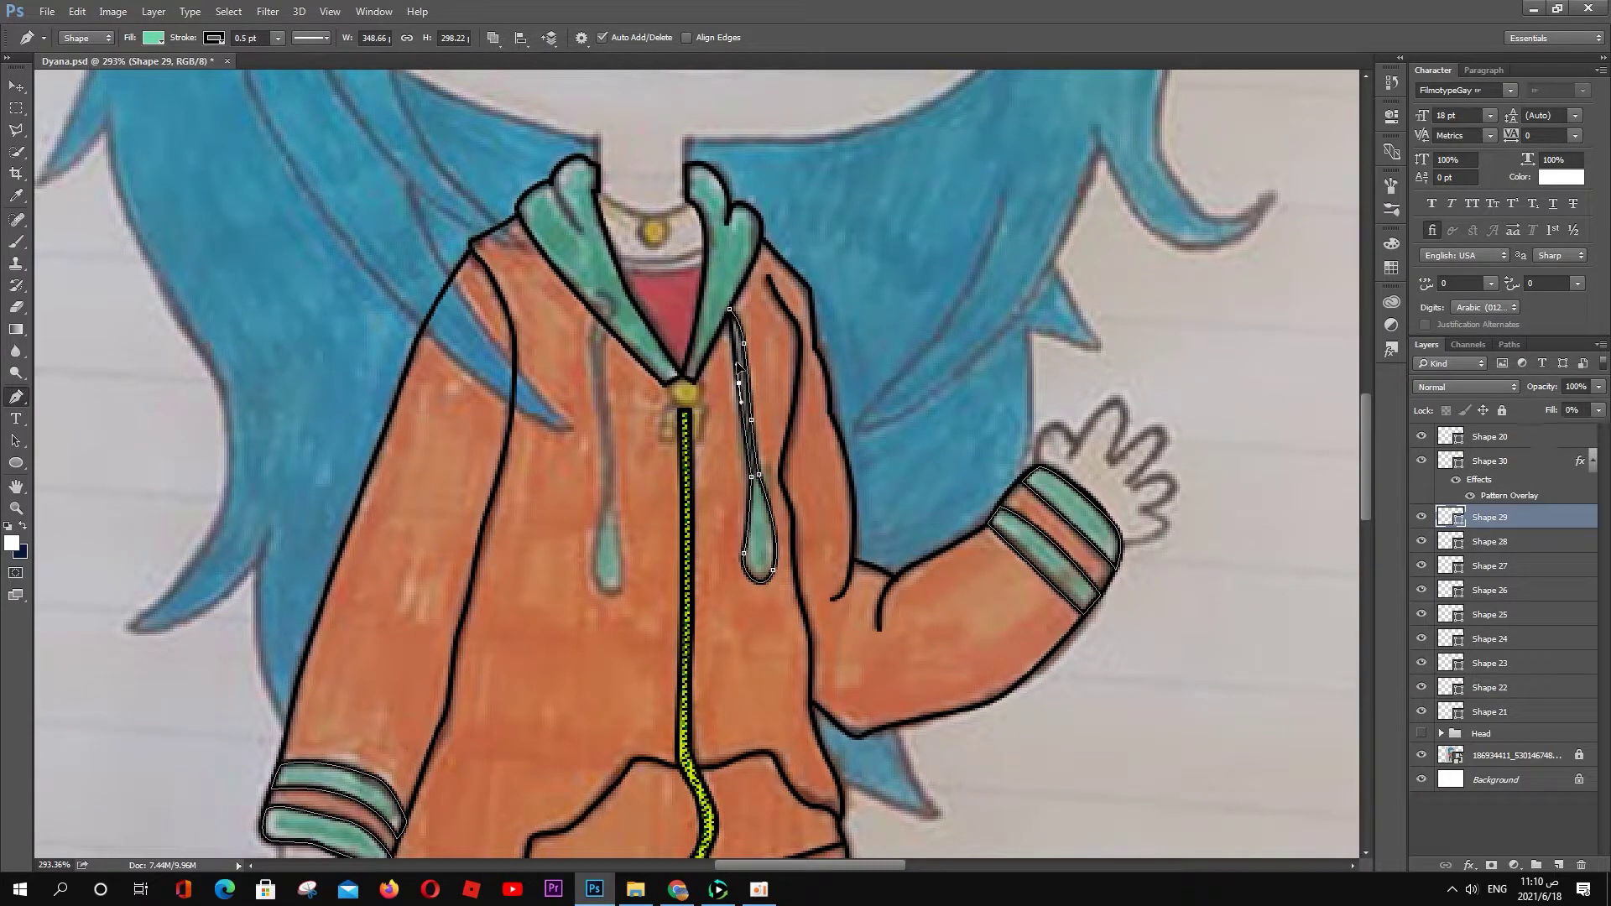
Step: Trace the left drawstring teardrop, then select the hood fill layer Shape 20
{"action": "left_click", "coordinate": [604, 351]}
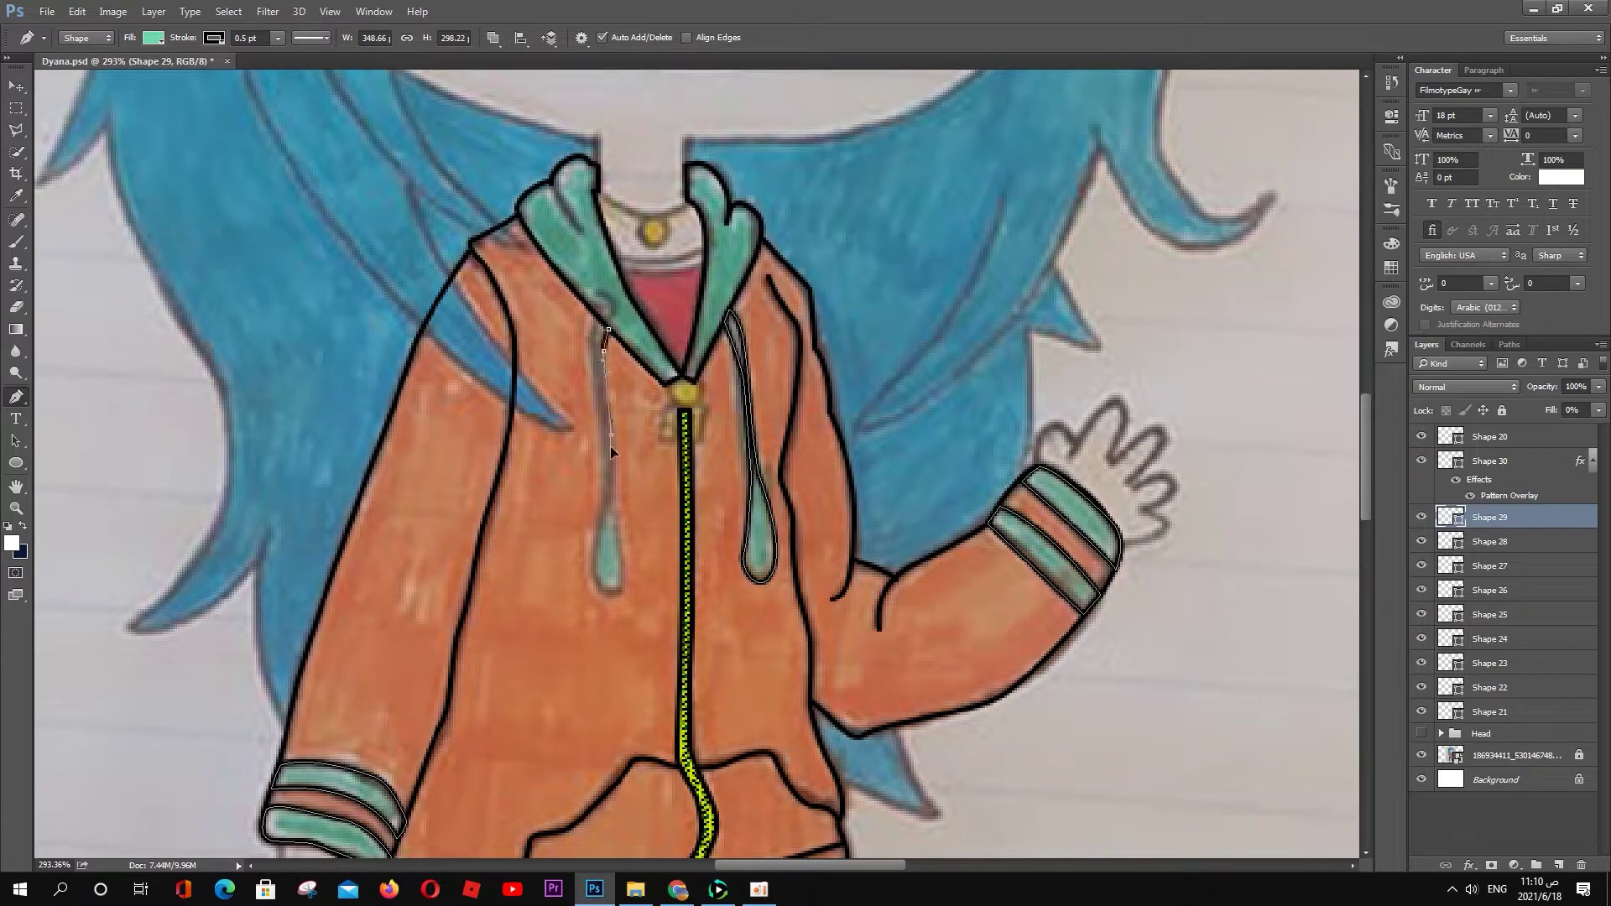
{"action": "left_click", "coordinate": [611, 435]}
{"action": "left_click", "coordinate": [611, 504]}
{"action": "left_click", "coordinate": [626, 587]}
{"action": "left_click", "coordinate": [589, 602]}
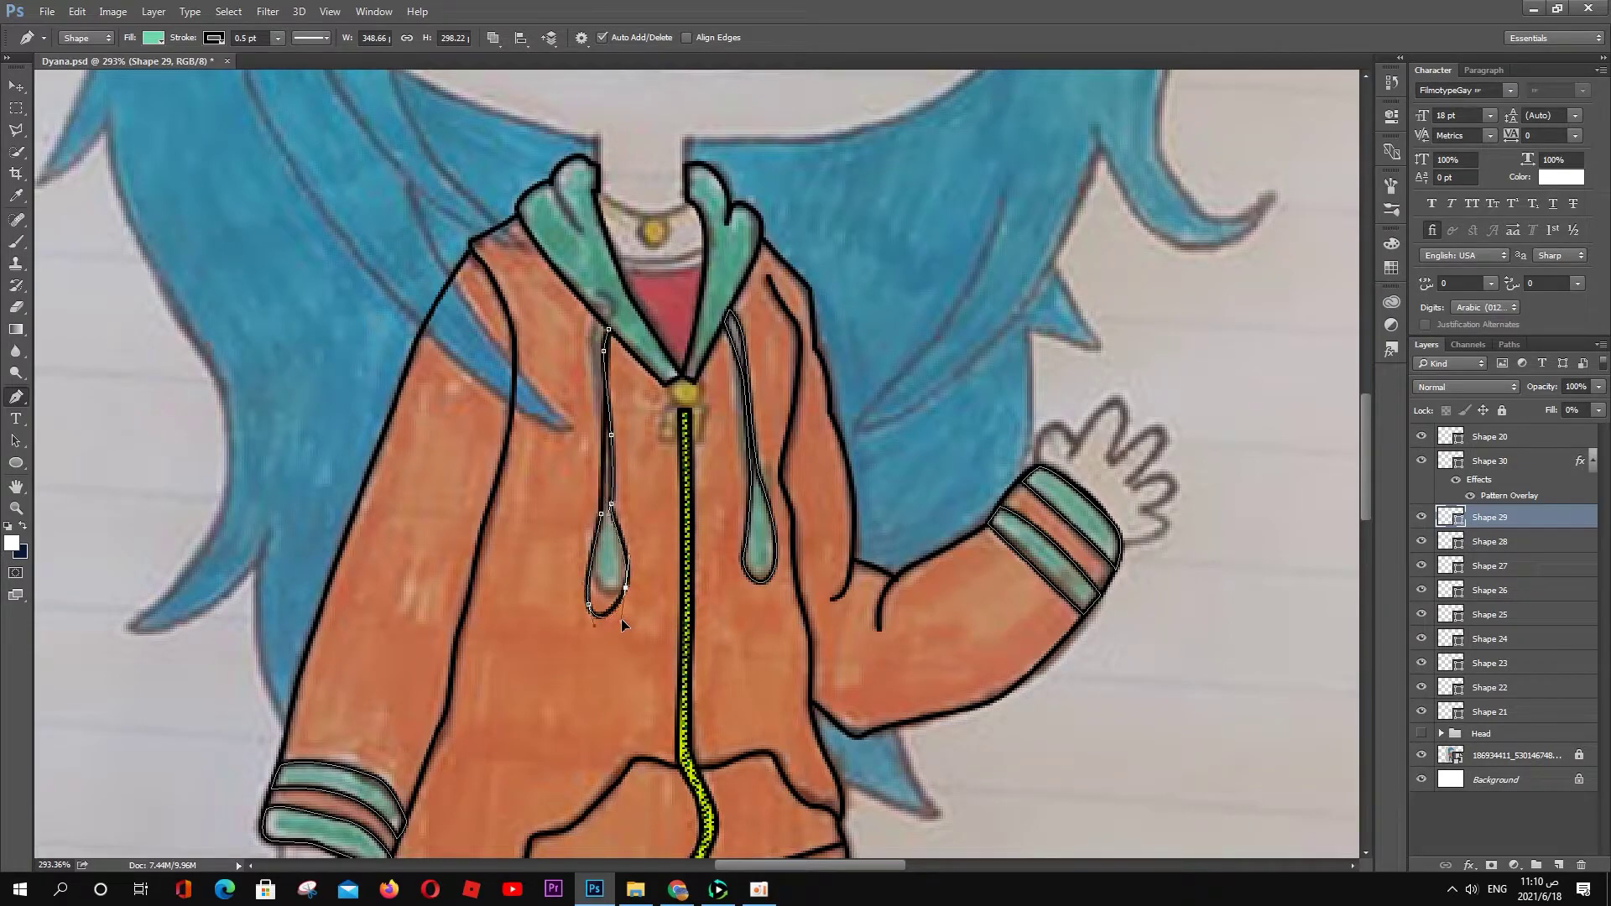
{"action": "left_click_drag", "start_coordinate": [589, 602], "coordinate": [586, 585]}
{"action": "left_click", "coordinate": [602, 512]}
{"action": "left_click", "coordinate": [604, 430]}
{"action": "left_click", "coordinate": [598, 335]}
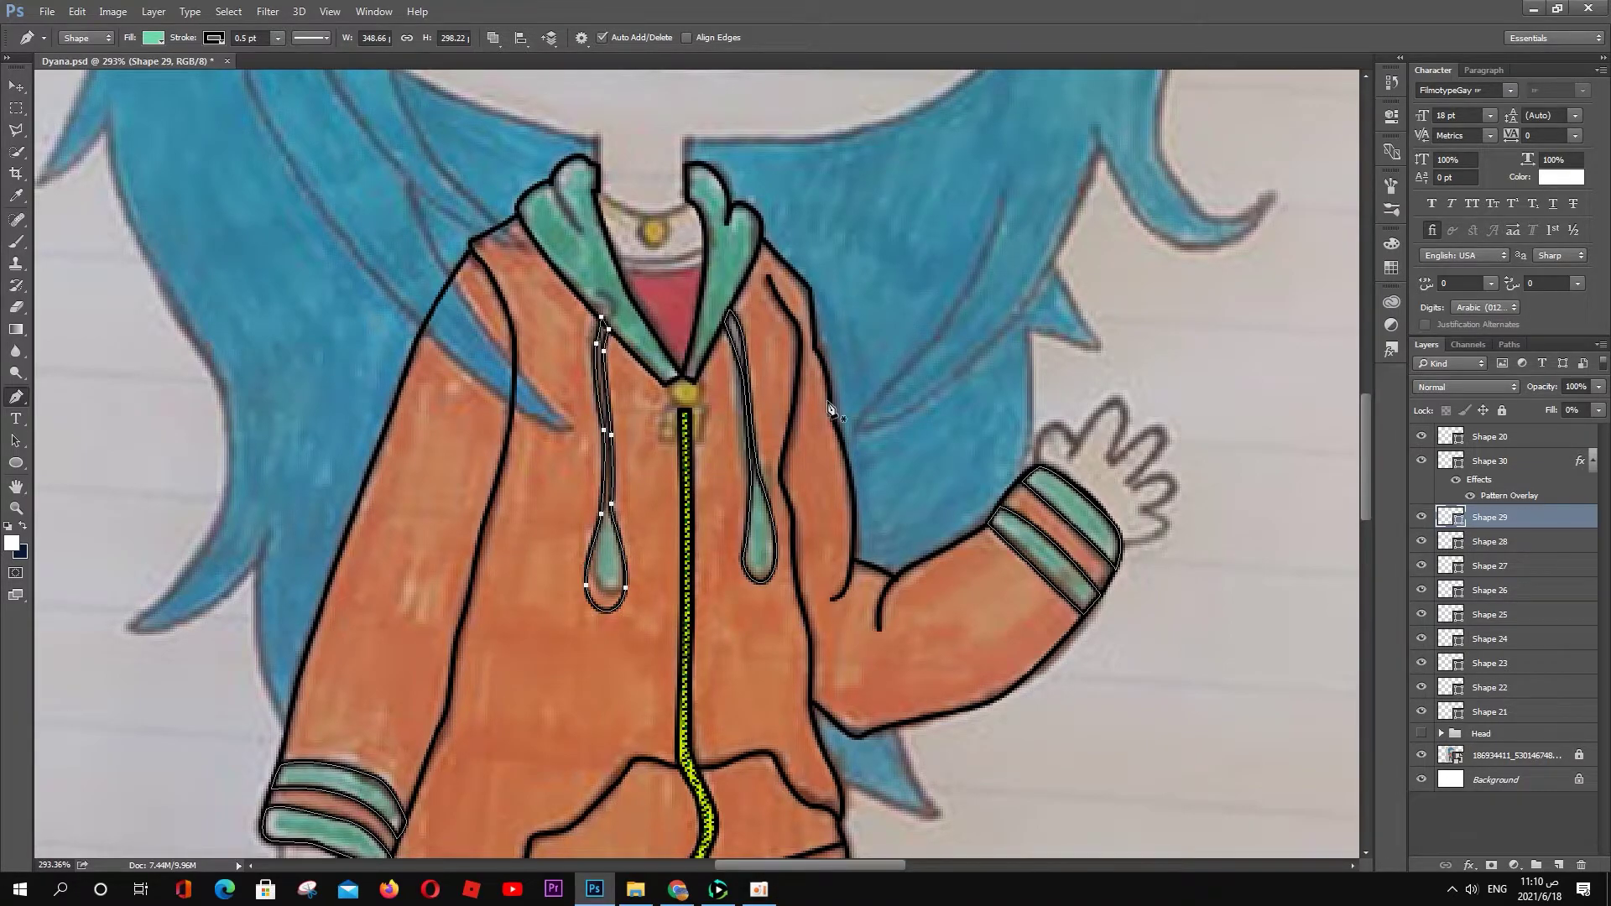
{"action": "key", "text": "v"}
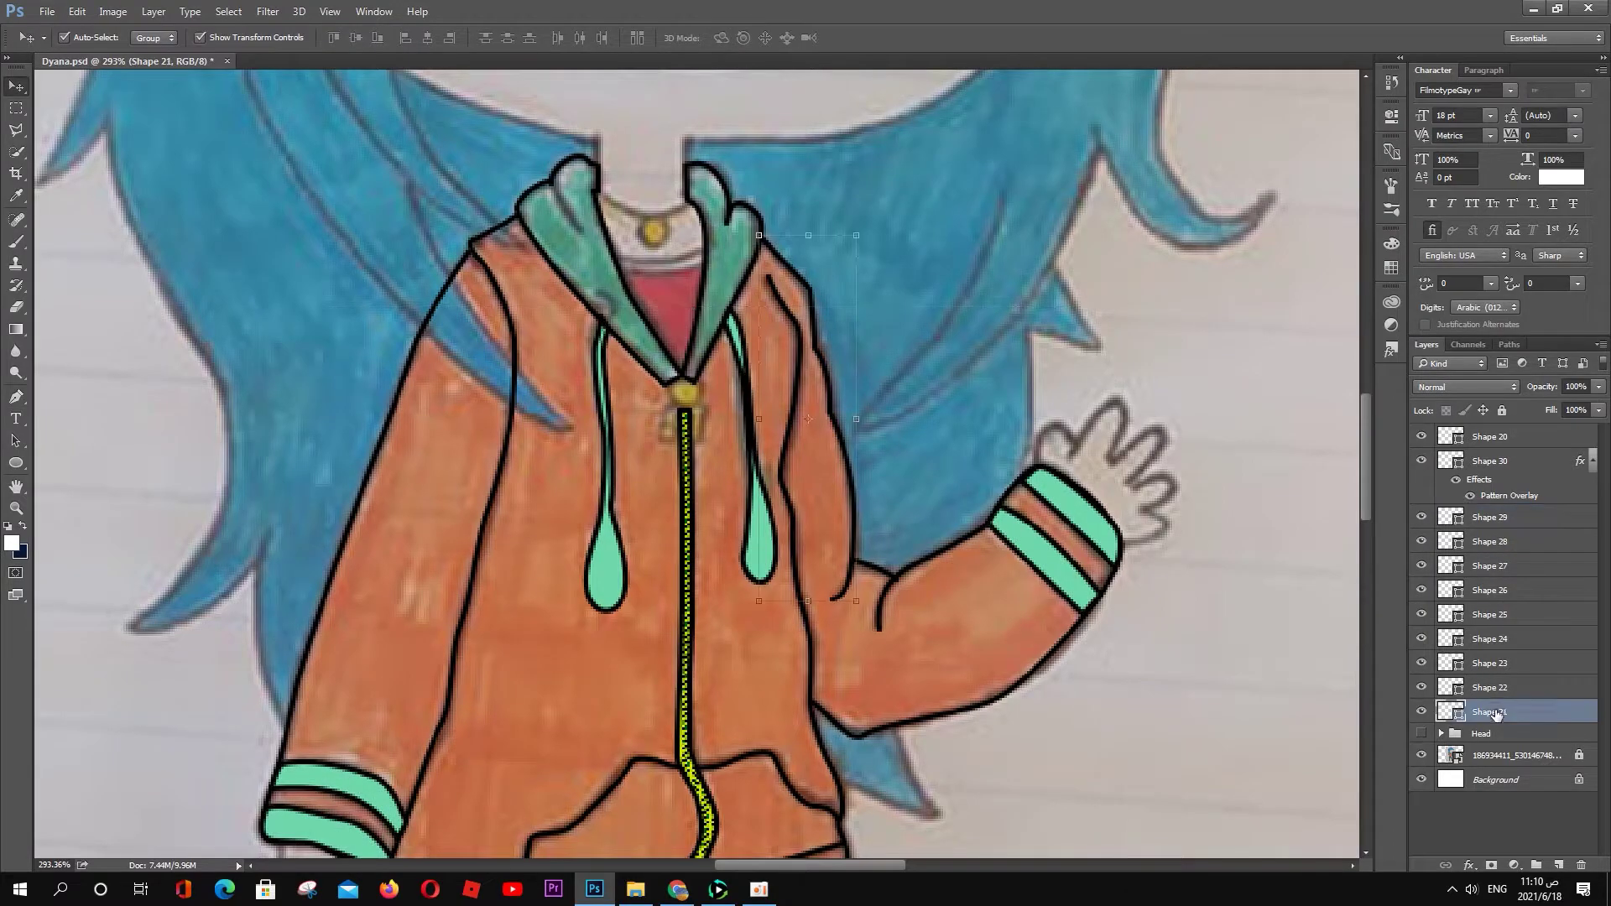
{"action": "left_click", "coordinate": [1492, 437]}
Step: Hide Shape 20 and pen-trace the left and right inner hood edges above Shape 28
{"action": "left_click", "coordinate": [1421, 437]}
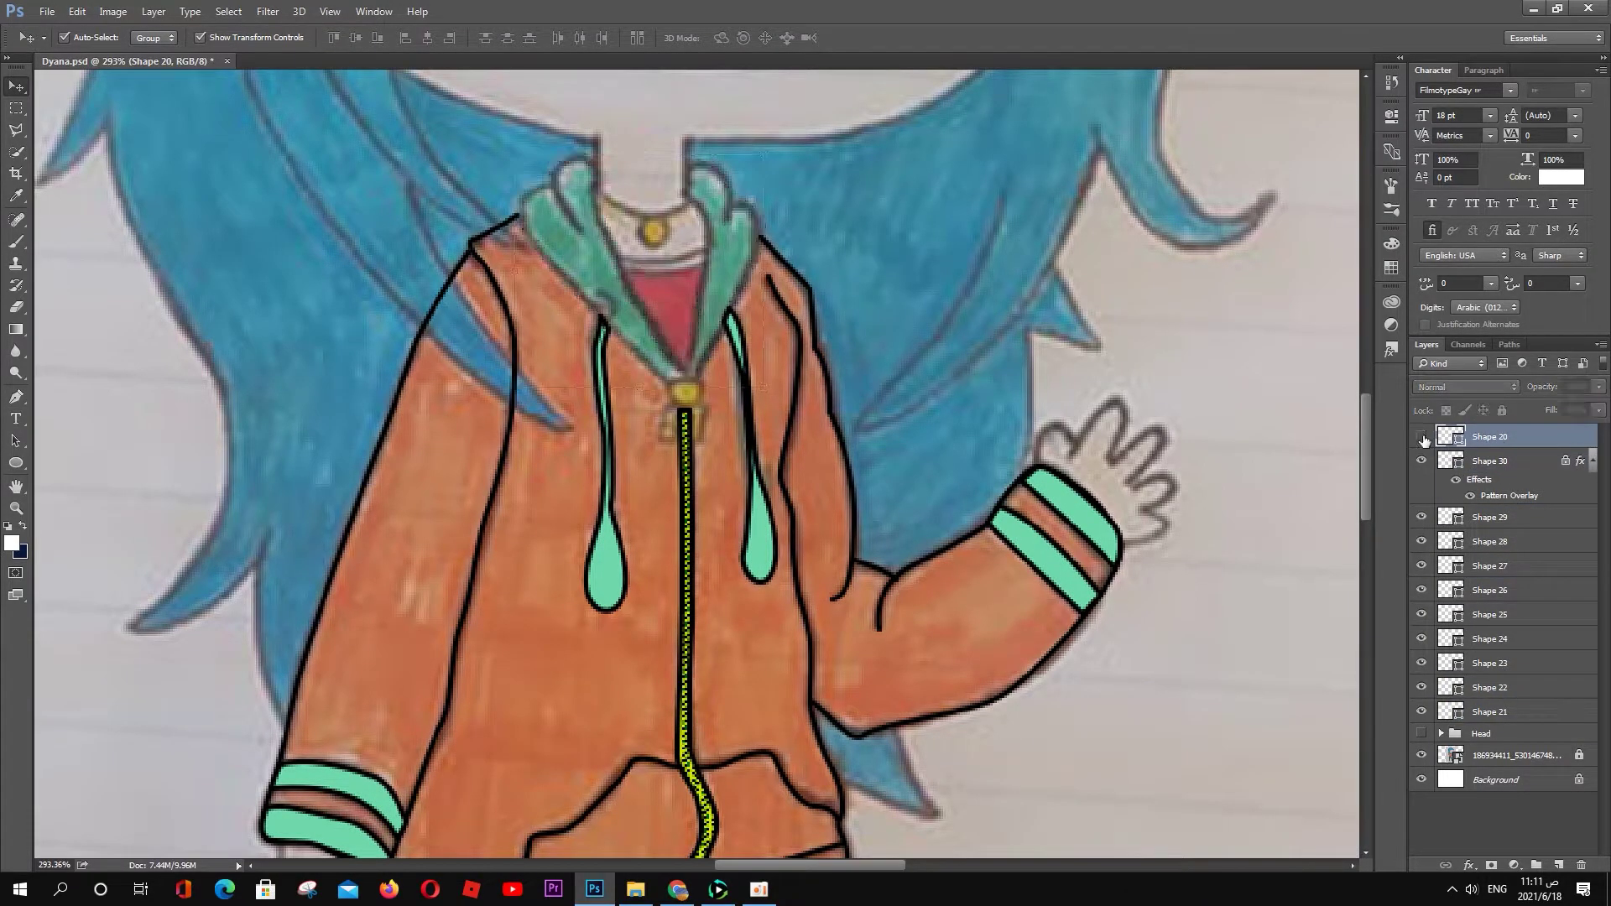
{"action": "key", "text": "a"}
{"action": "key", "text": "p"}
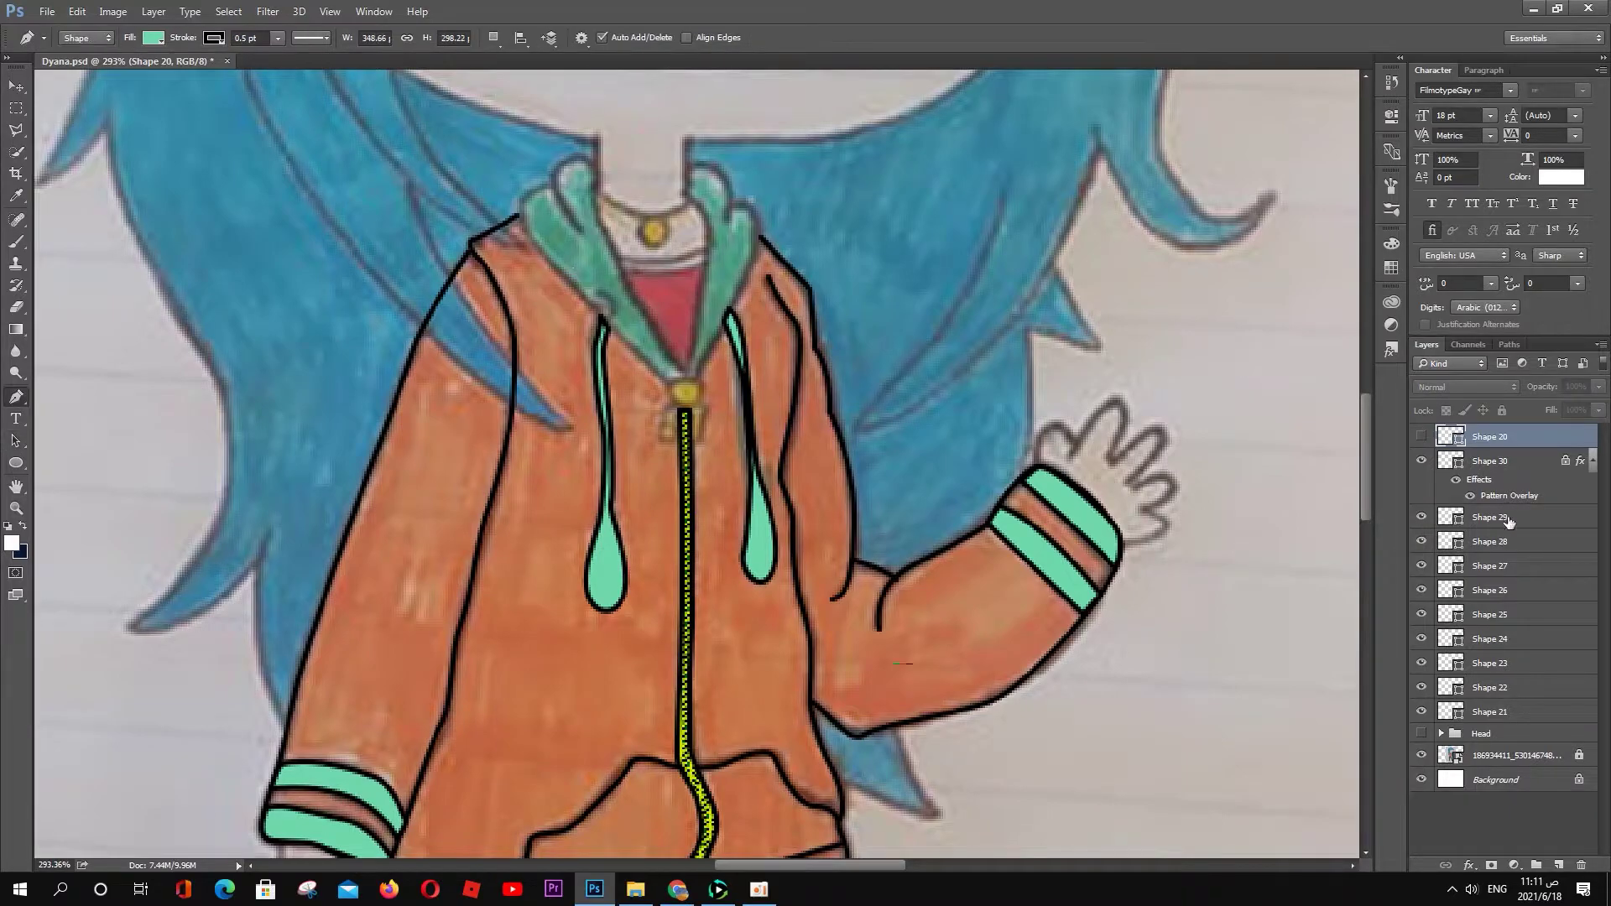
{"action": "left_click", "coordinate": [1492, 517]}
{"action": "left_click", "coordinate": [1493, 541]}
{"action": "left_click", "coordinate": [577, 186]}
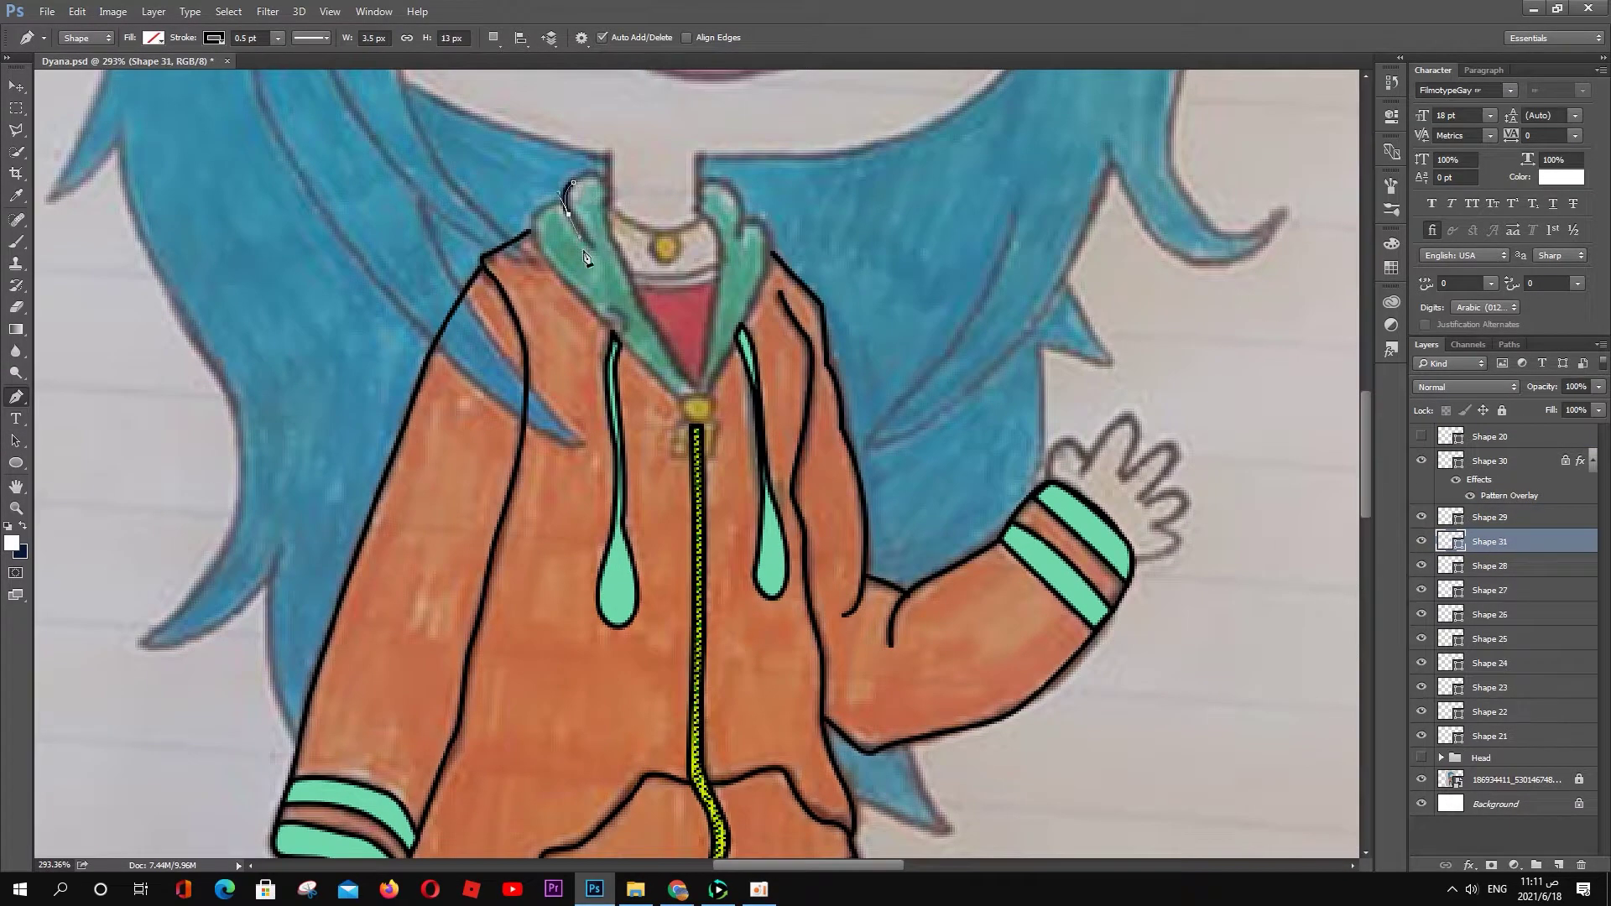
{"action": "left_click", "coordinate": [596, 252]}
{"action": "key", "text": "Escape"}
{"action": "left_click", "coordinate": [744, 206]}
{"action": "left_click", "coordinate": [739, 260]}
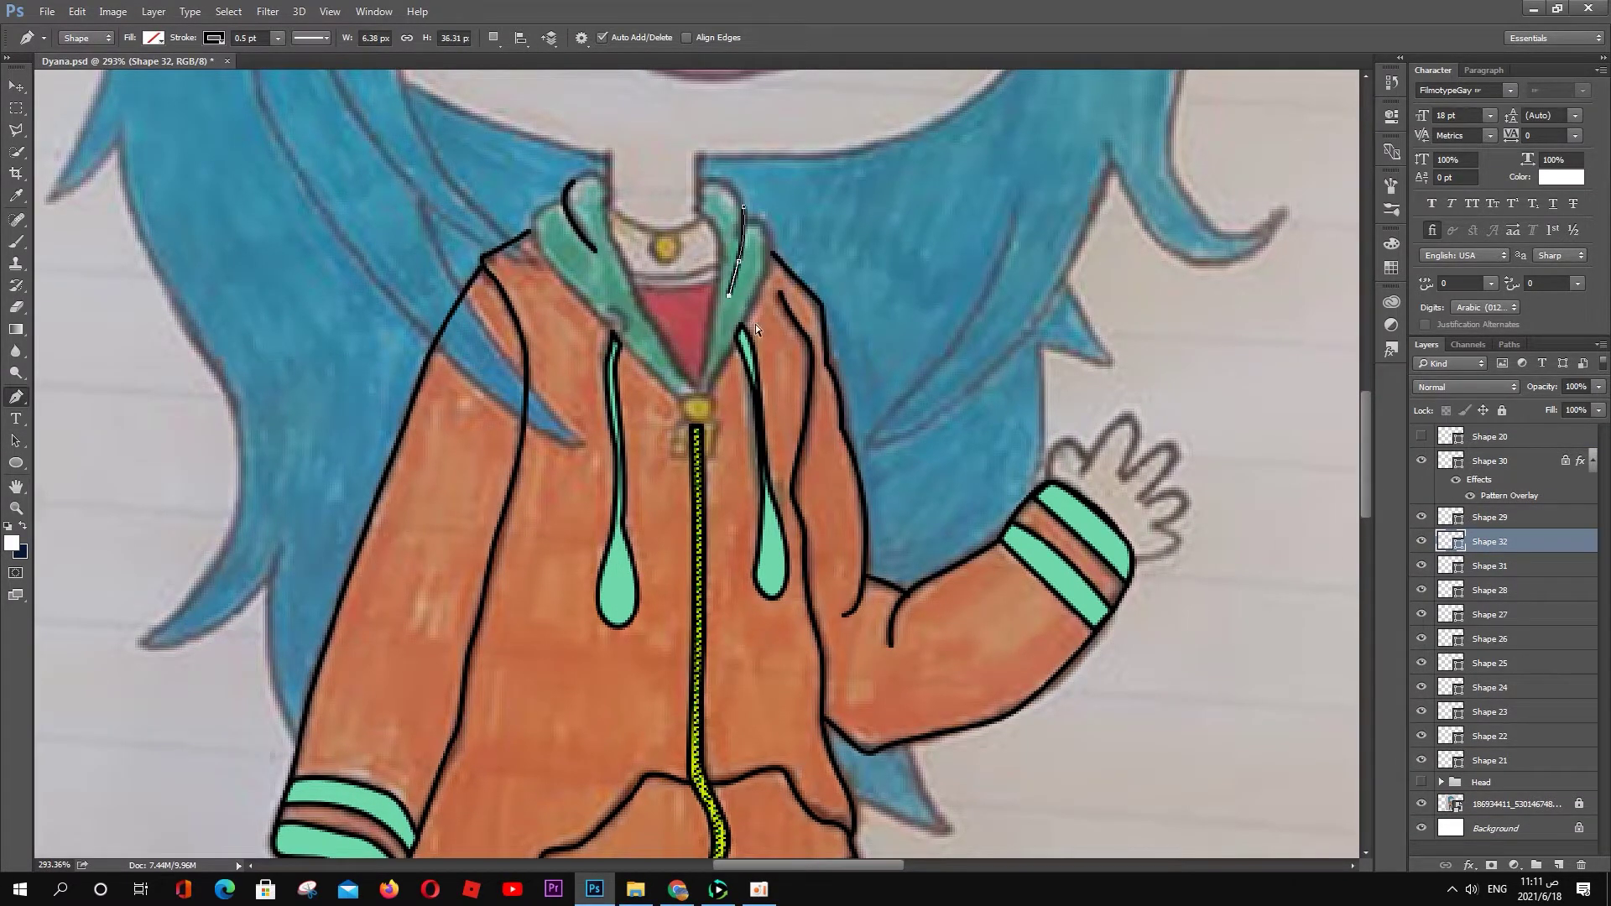
Step: Show the hood fill again, move Shape 31 to the top of the stack, and zoom out
{"action": "left_click", "coordinate": [1421, 437]}
{"action": "left_click", "coordinate": [1492, 517], "text": "ctrl"}
{"action": "left_click_drag", "start_coordinate": [1492, 517], "coordinate": [1492, 428]}
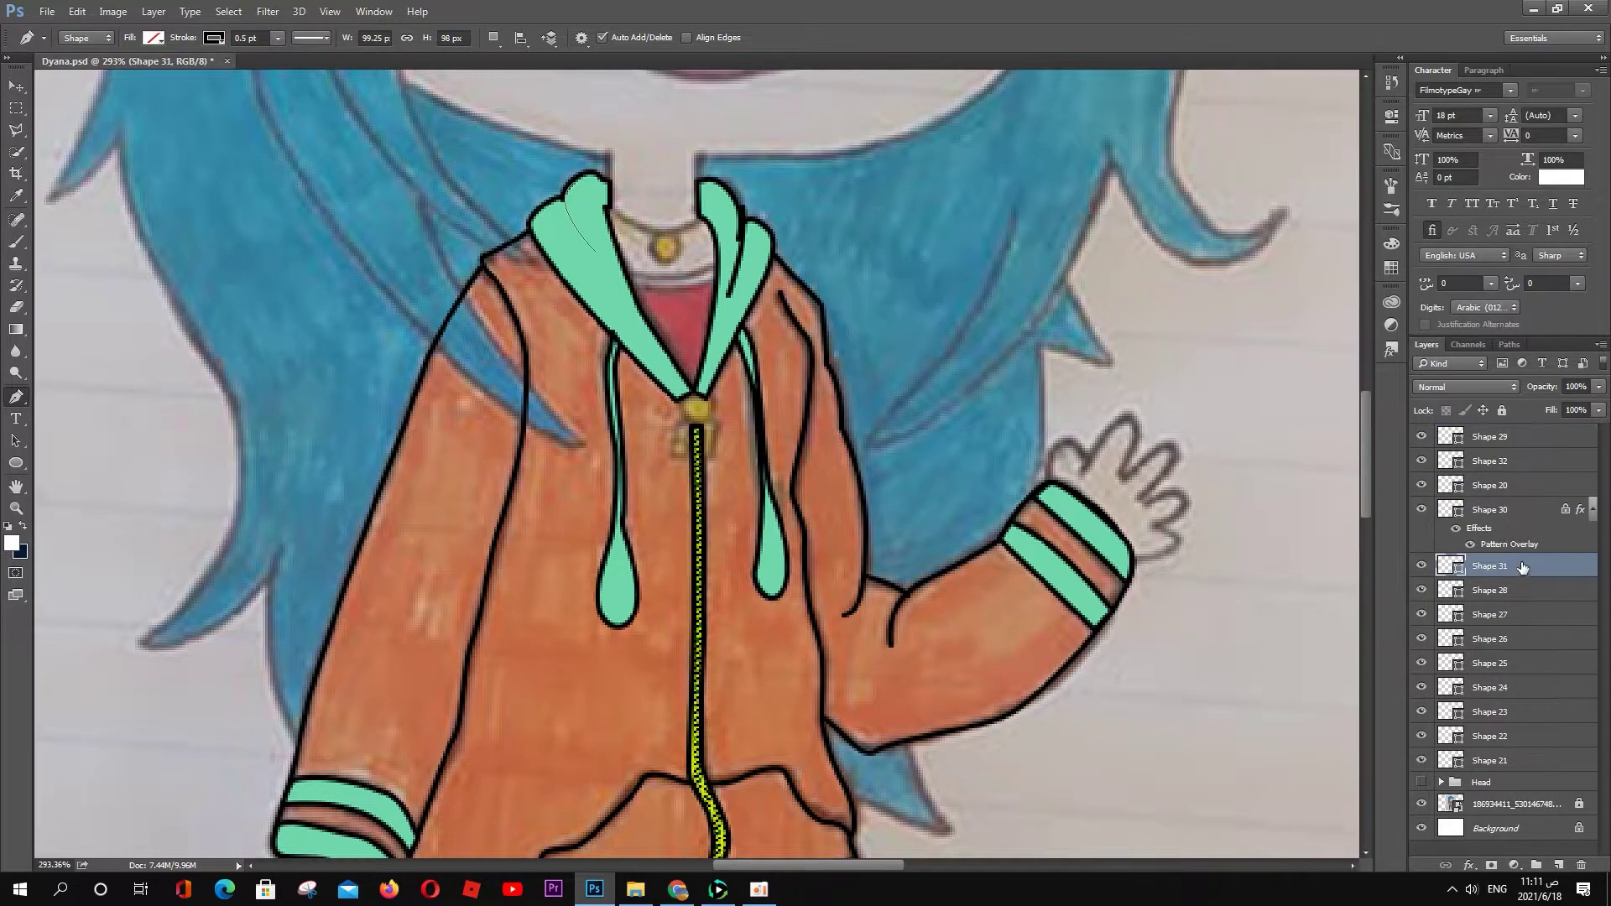
{"action": "left_click_drag", "start_coordinate": [1490, 566], "coordinate": [1490, 428]}
{"action": "key", "text": "alt+bracketleft"}
{"action": "key", "text": "alt+bracketleft"}
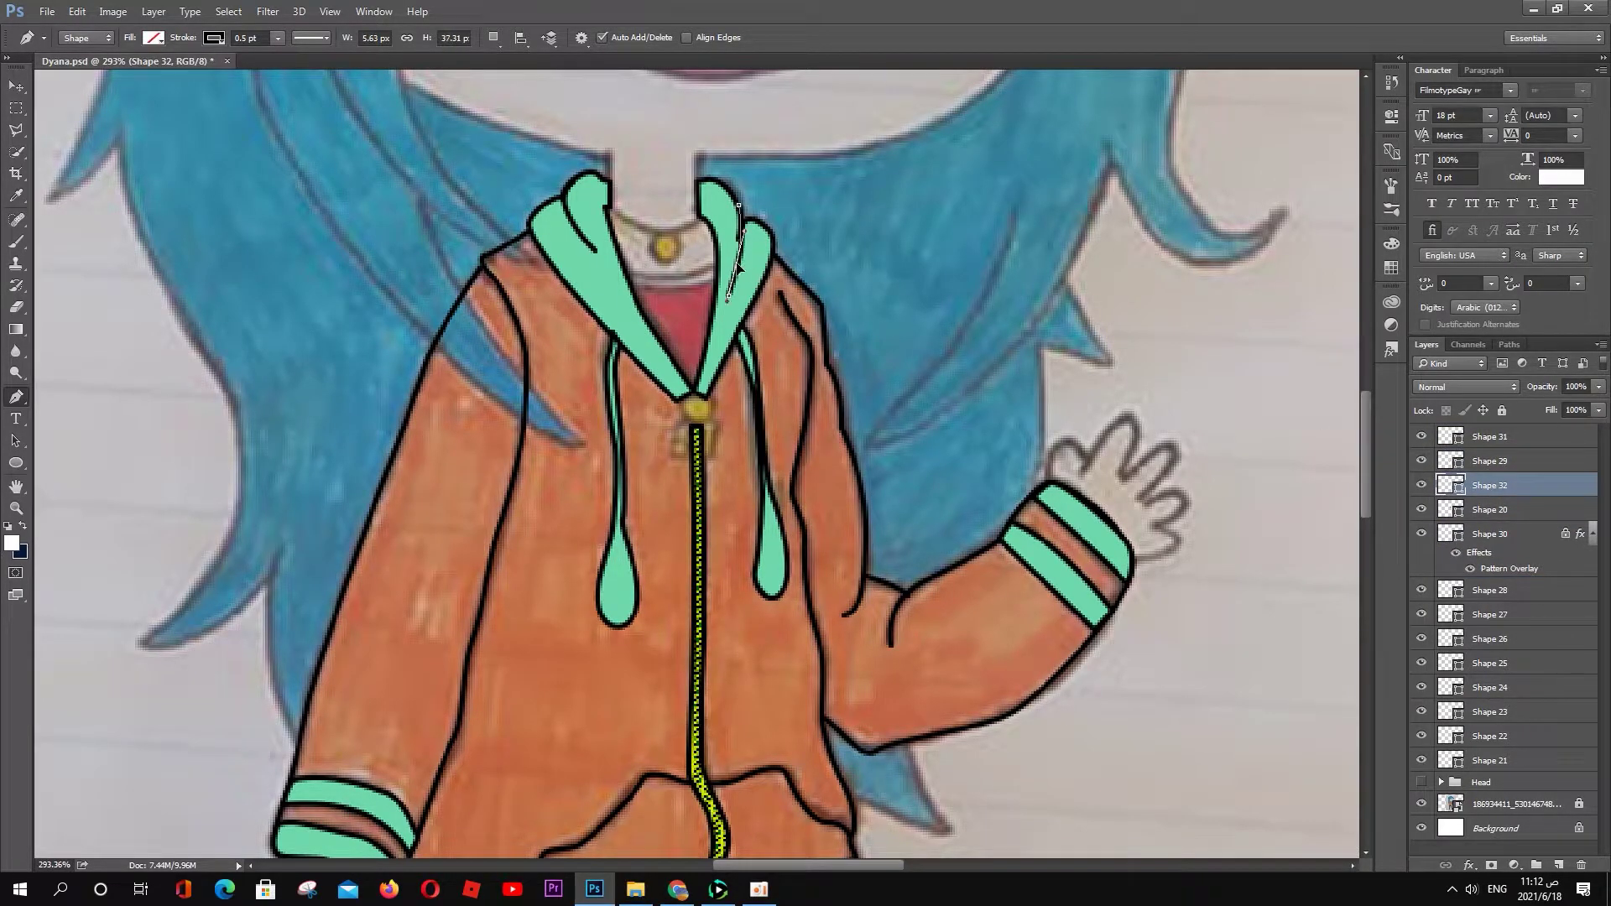
{"action": "key", "text": "alt+bracketright"}
{"action": "key", "text": "alt+bracketright"}
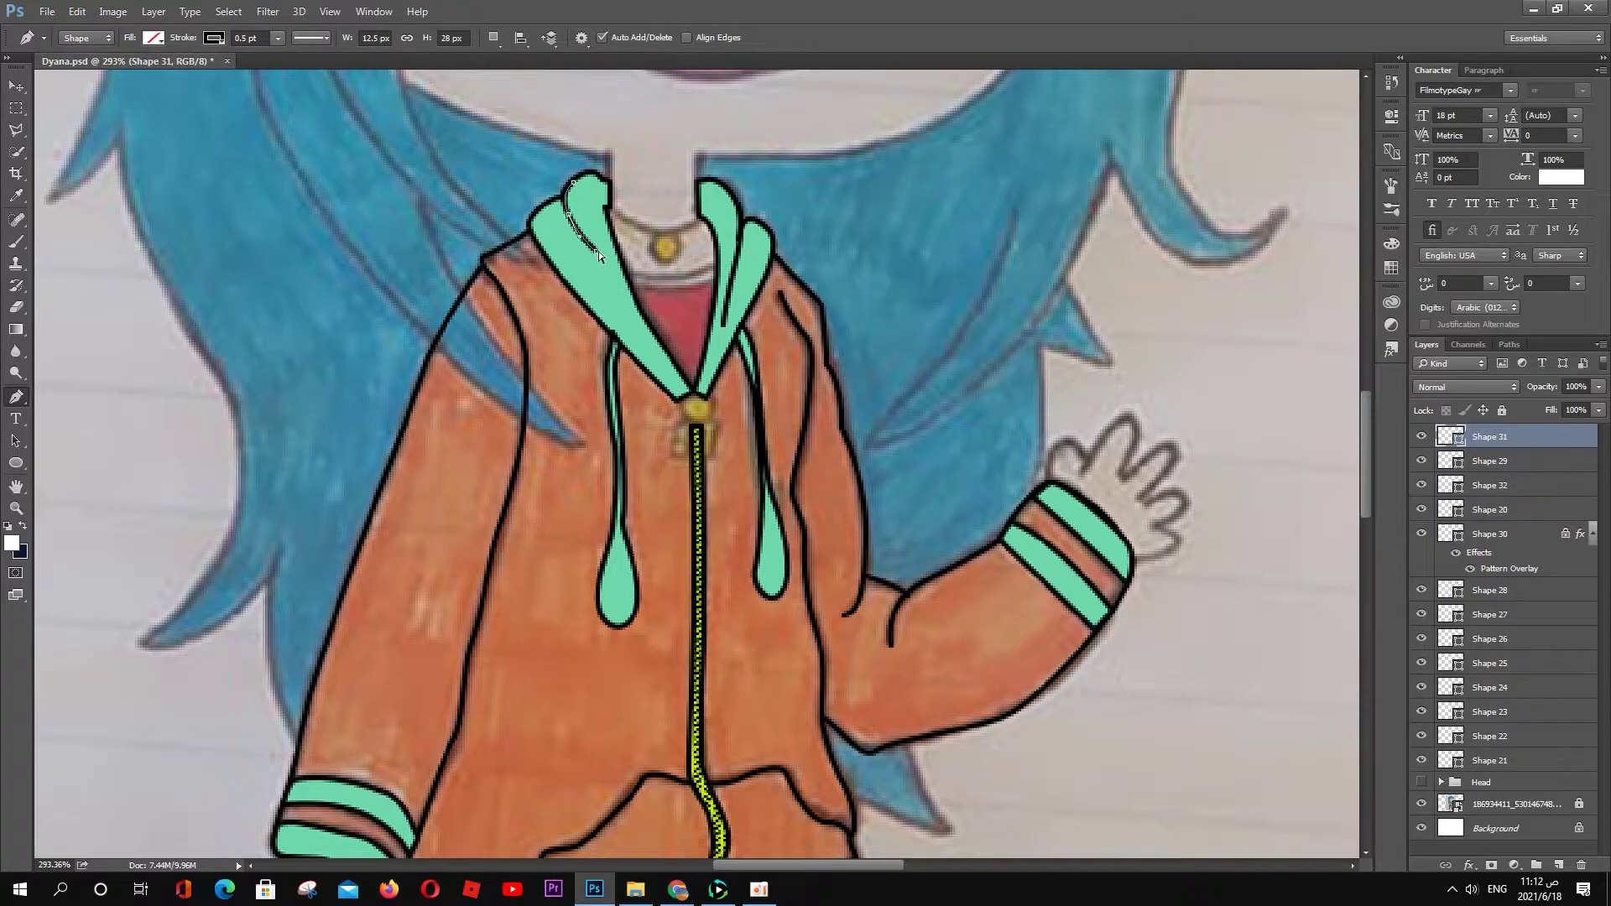
{"action": "key", "text": "ctrl+minus"}
{"action": "left_click_drag", "start_coordinate": [1216, 633], "coordinate": [889, 432]}
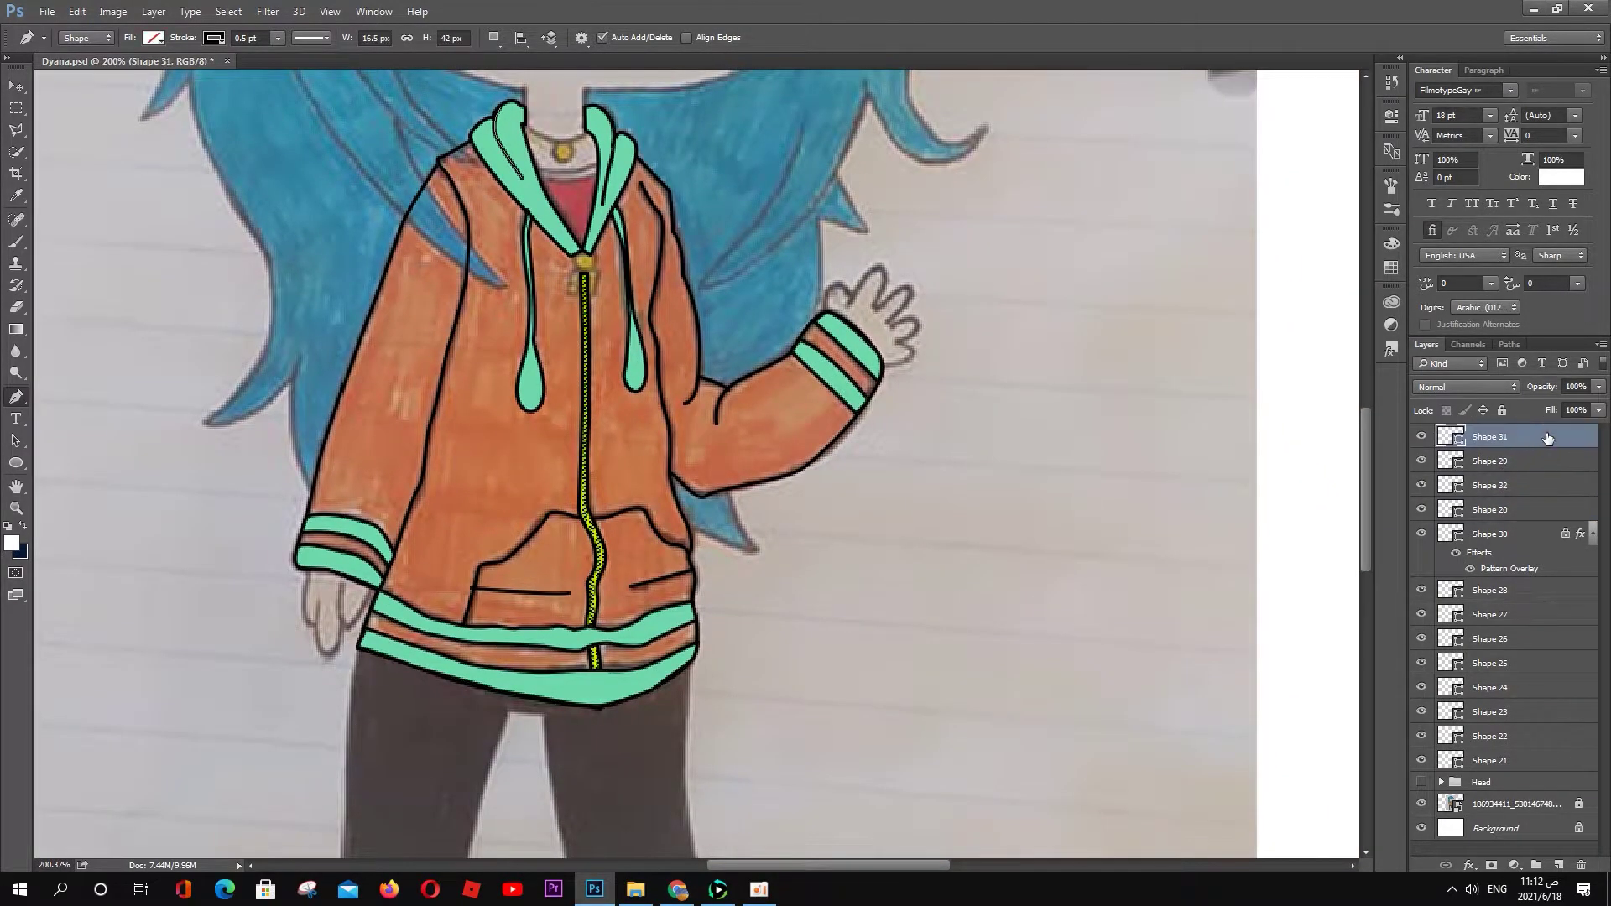
{"action": "left_click", "coordinate": [1515, 596]}
Step: Group Shapes 25 through 21, duplicate the group, and merge the copy into one layer
{"action": "left_click", "coordinate": [1511, 760]}
{"action": "left_click", "coordinate": [1556, 664], "text": "shift"}
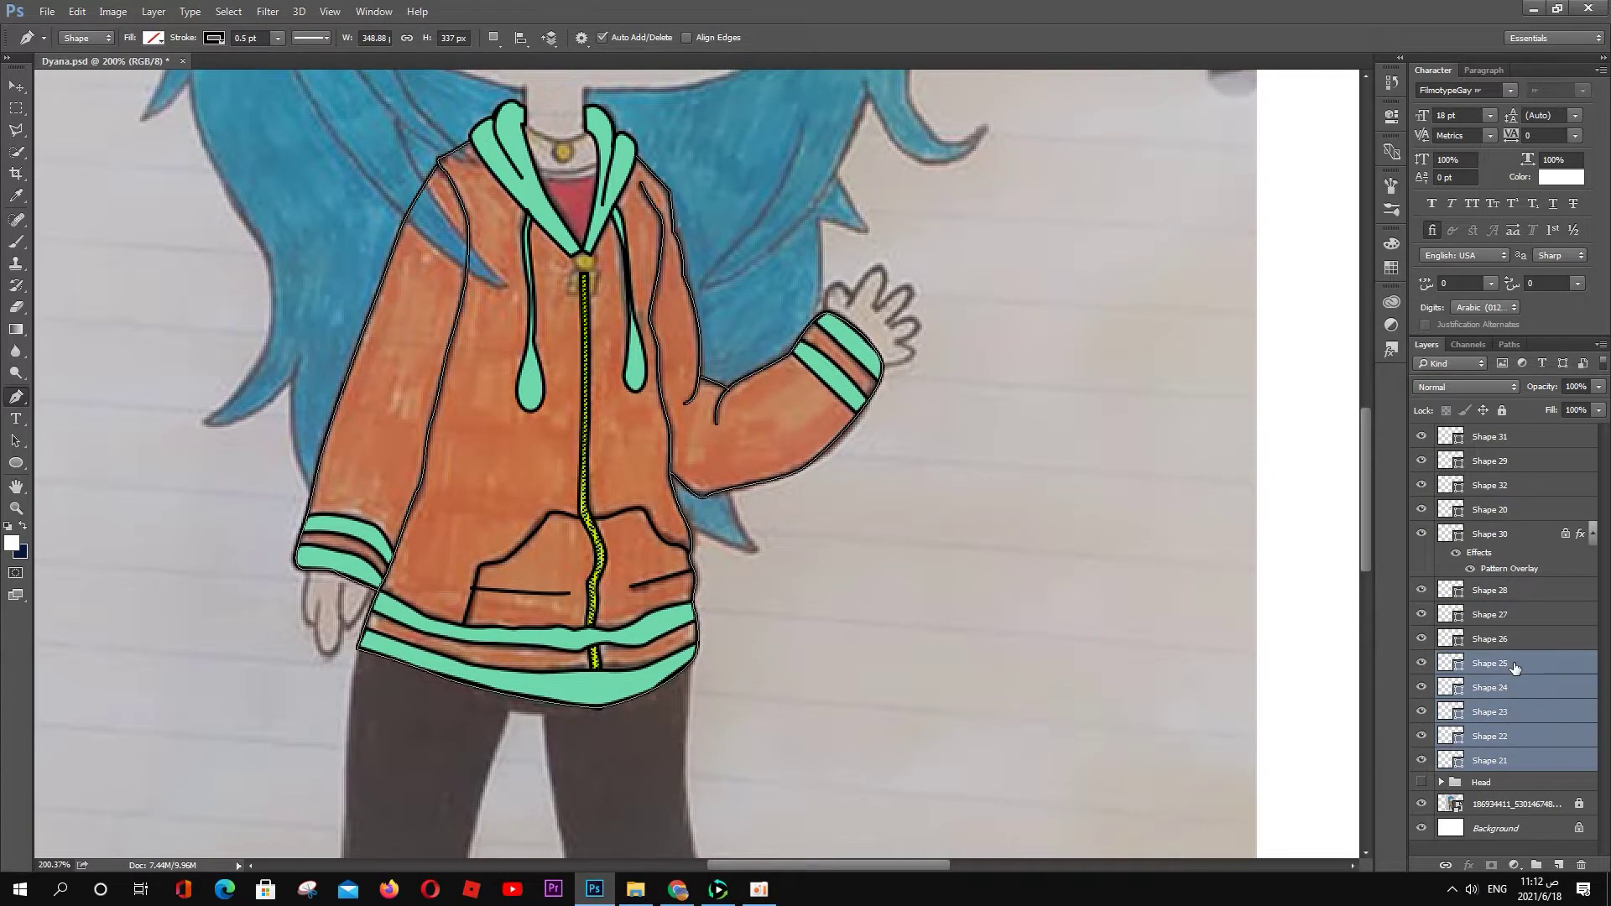
{"action": "key", "text": "ctrl+g"}
{"action": "key", "text": "ctrl+j"}
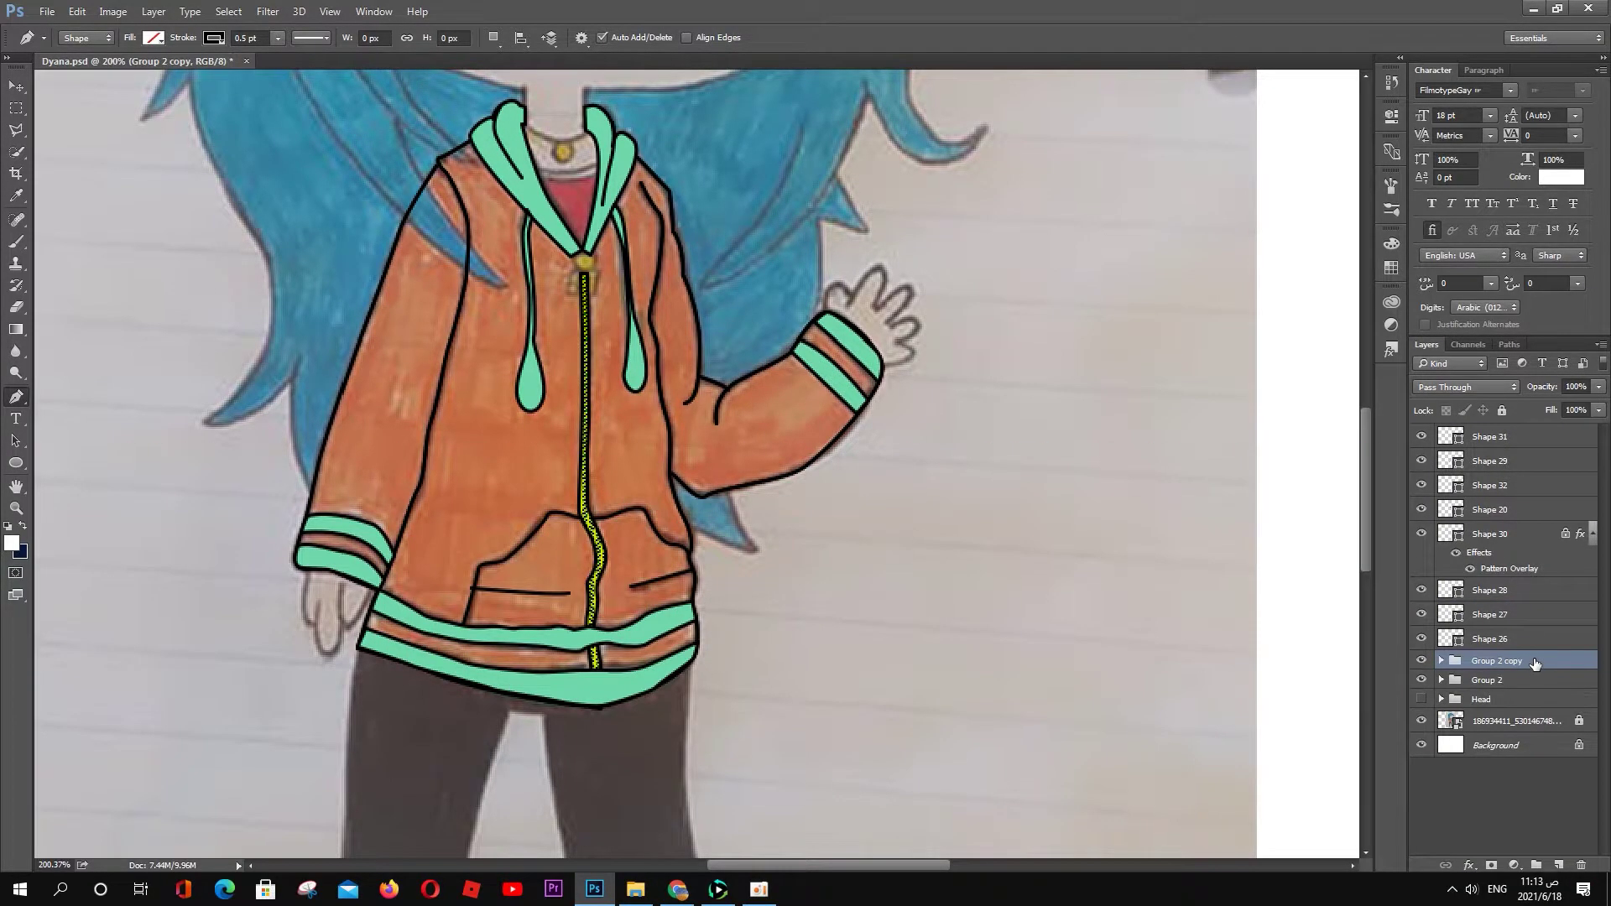
{"action": "key", "text": "ctrl+e"}
Step: Paint Bucket fill the area around and inside the hoodie outline with white
{"action": "key", "text": "g"}
{"action": "right_click", "coordinate": [16, 329]}
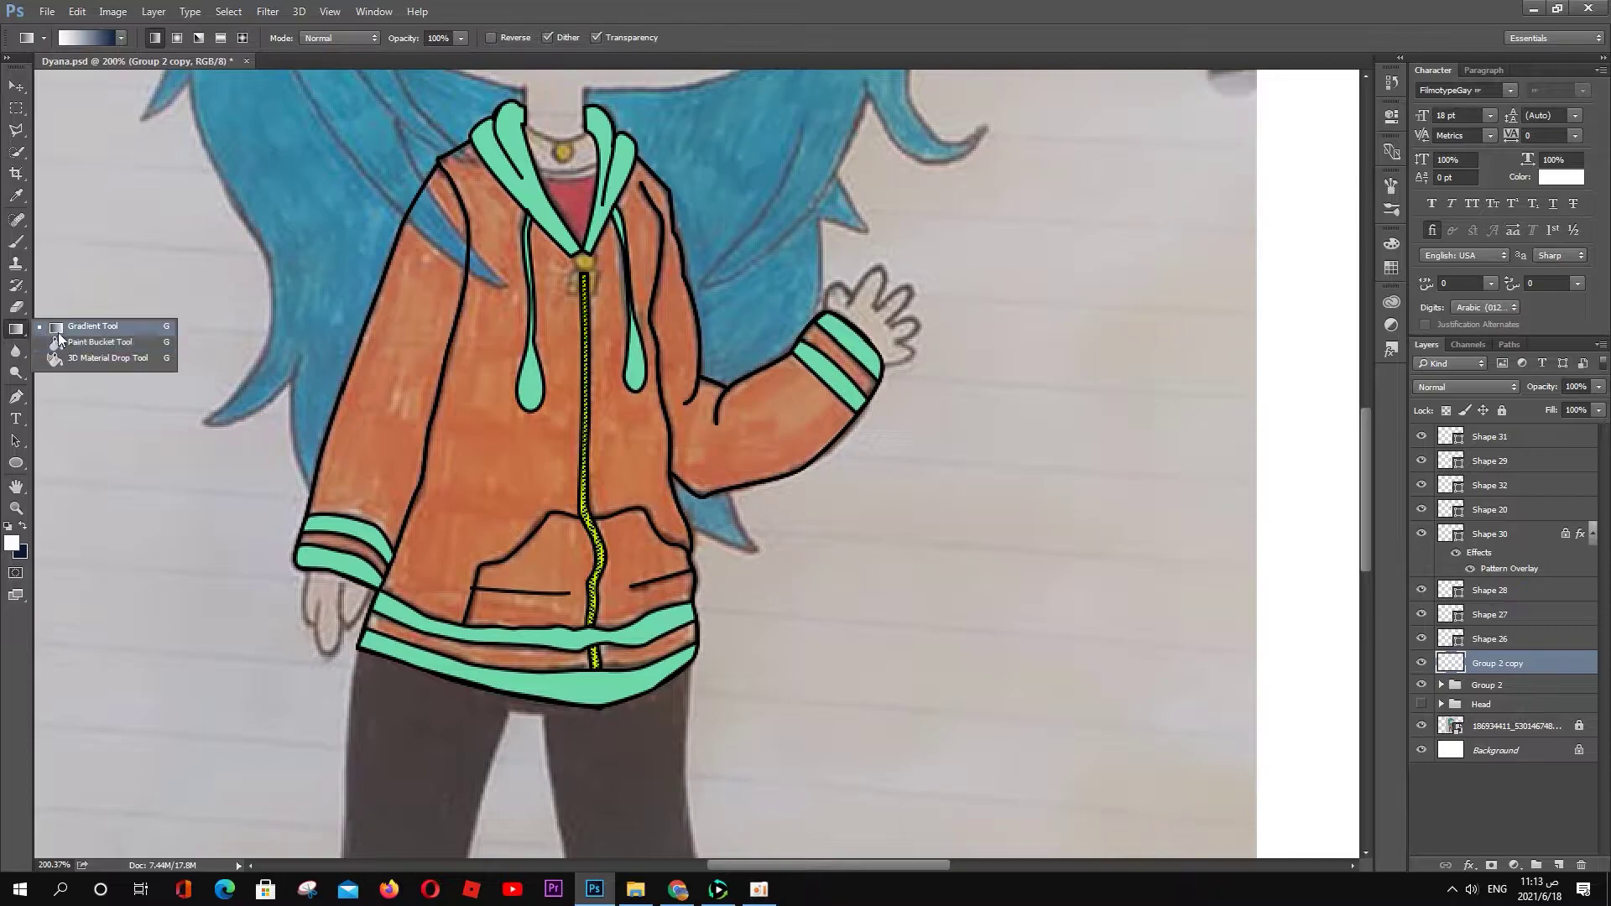
{"action": "left_click", "coordinate": [84, 345]}
{"action": "left_click", "coordinate": [487, 350]}
{"action": "left_click", "coordinate": [420, 353]}
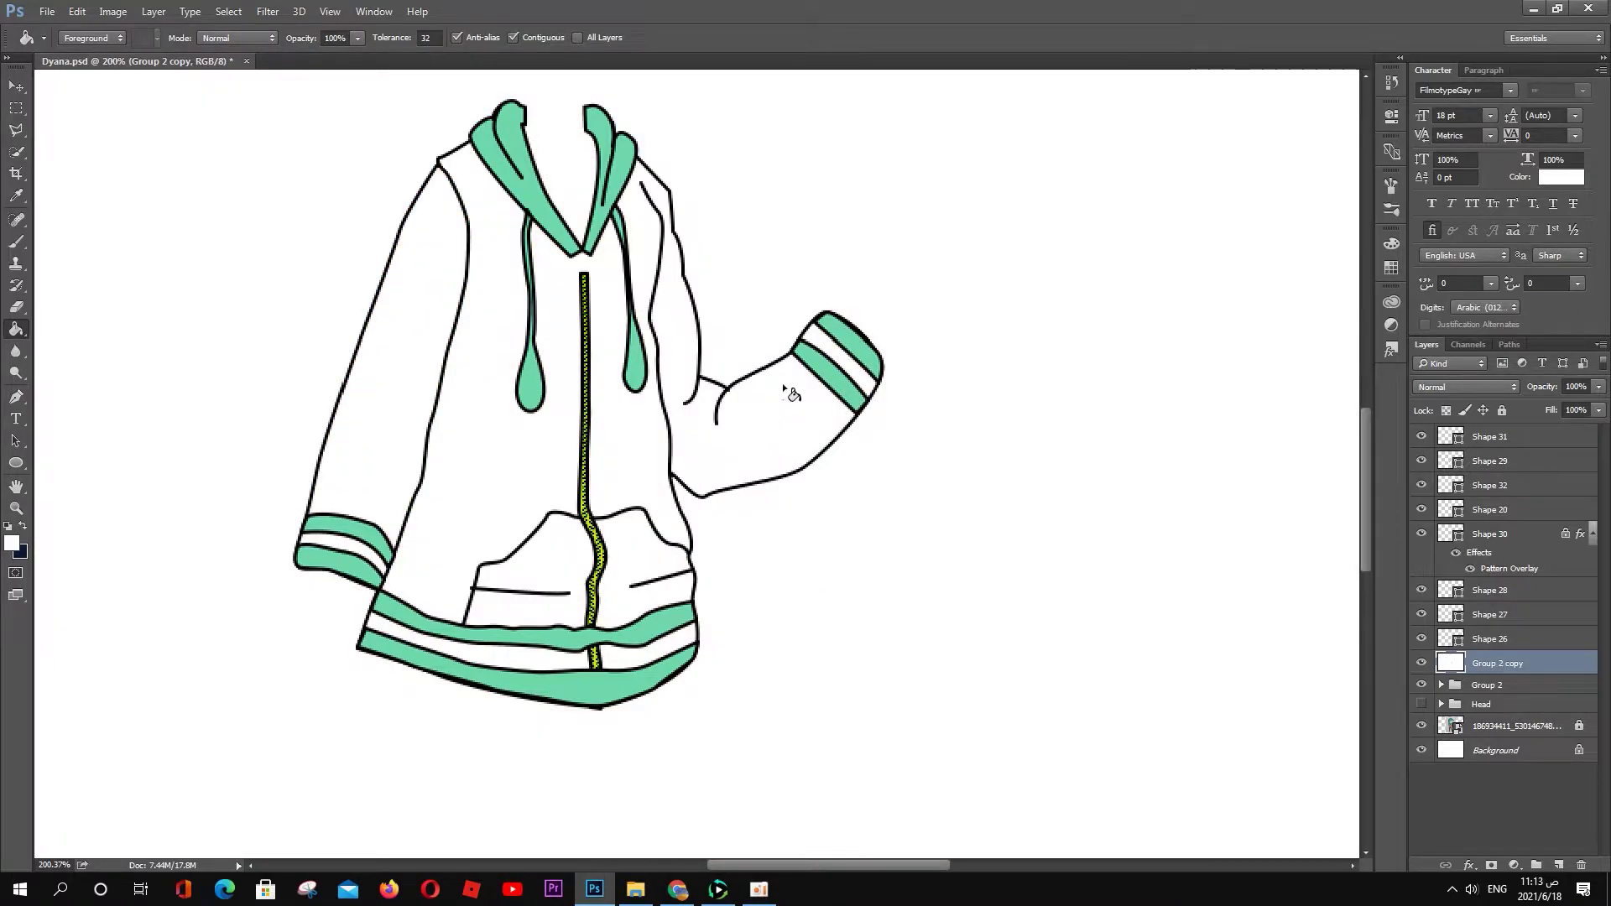
{"action": "scroll", "coordinate": [789, 392], "scroll_direction": "up", "scroll_amount": 5}
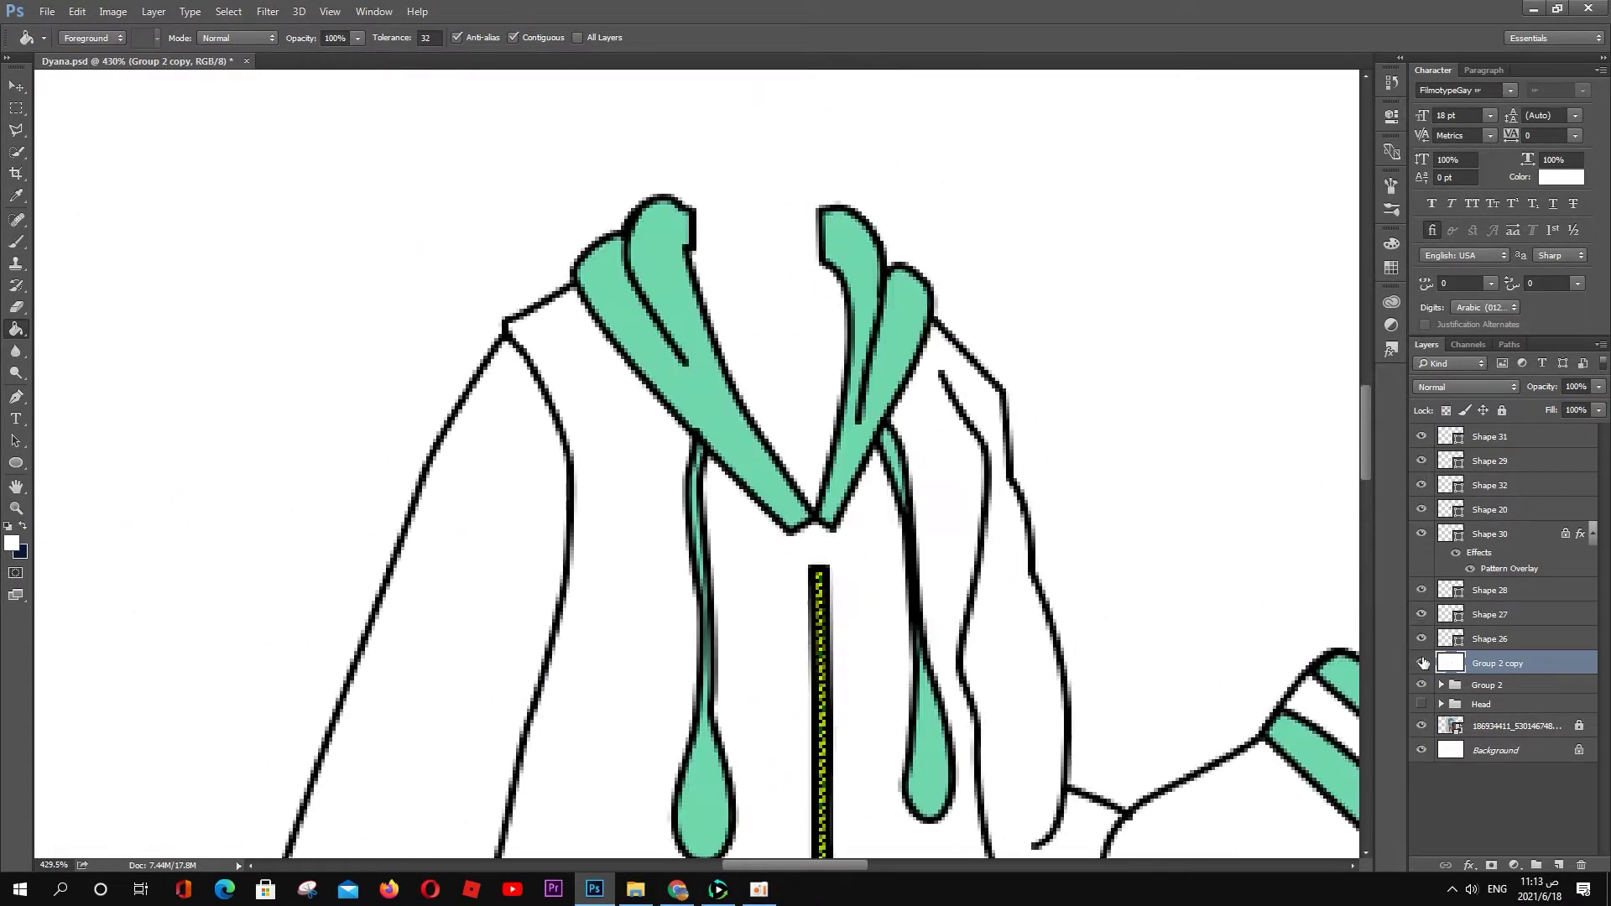
Step: Draw new Shape 33 for the hoodie body and merge Group 2 copy into it
{"action": "key", "text": "p"}
{"action": "left_click_drag", "start_coordinate": [571, 287], "coordinate": [697, 220]}
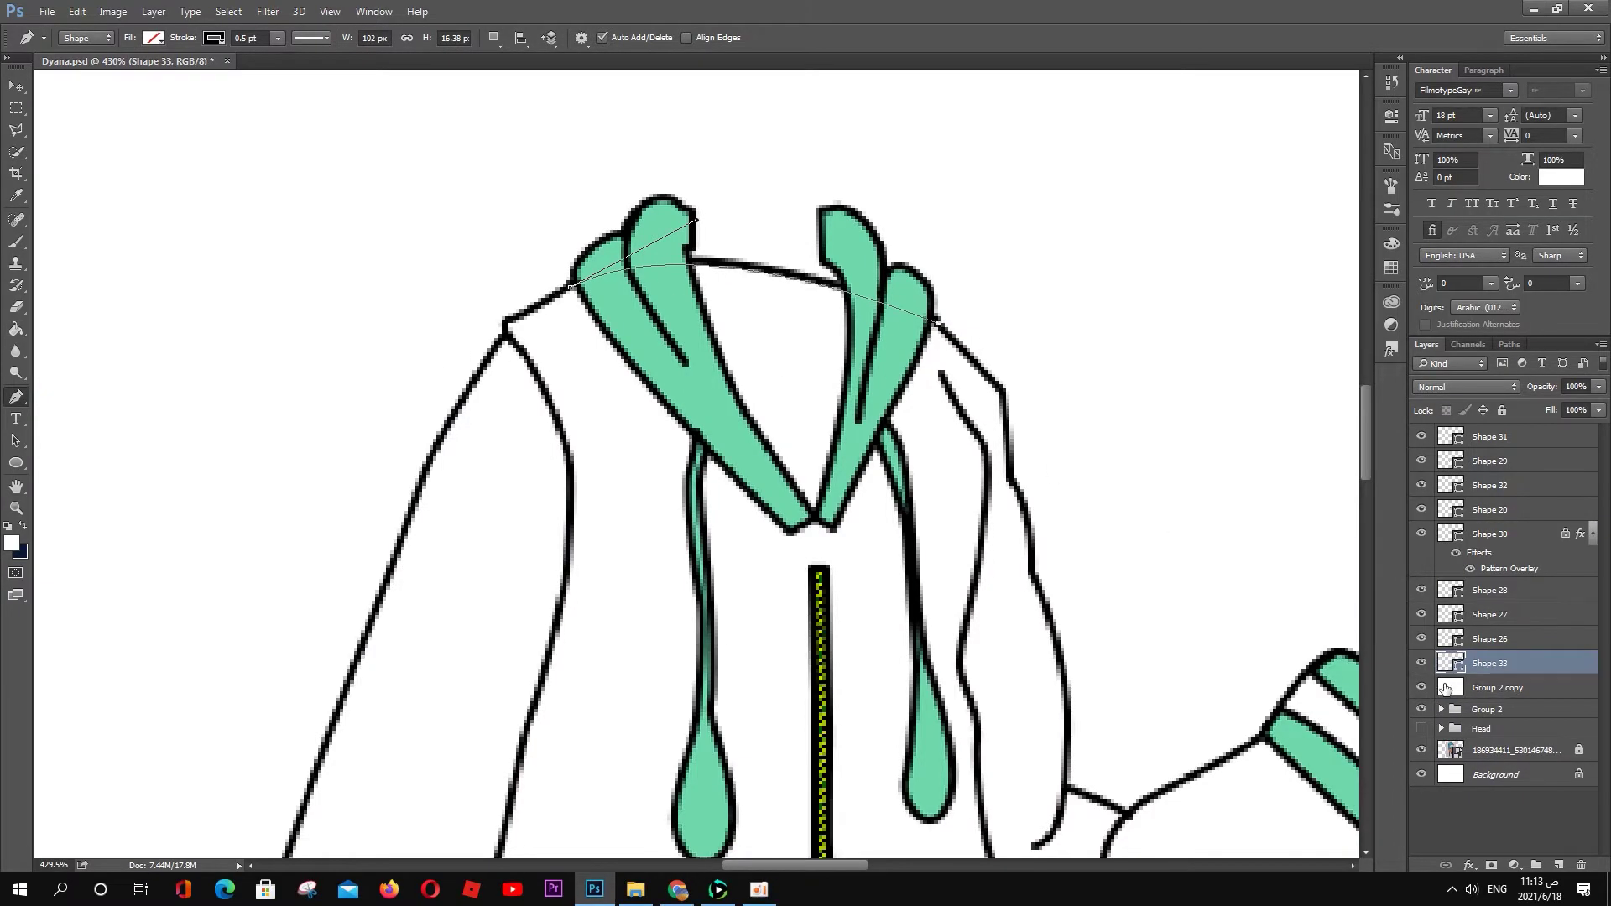
{"action": "left_click", "coordinate": [1456, 684], "text": "shift"}
{"action": "key", "text": "ctrl+e"}
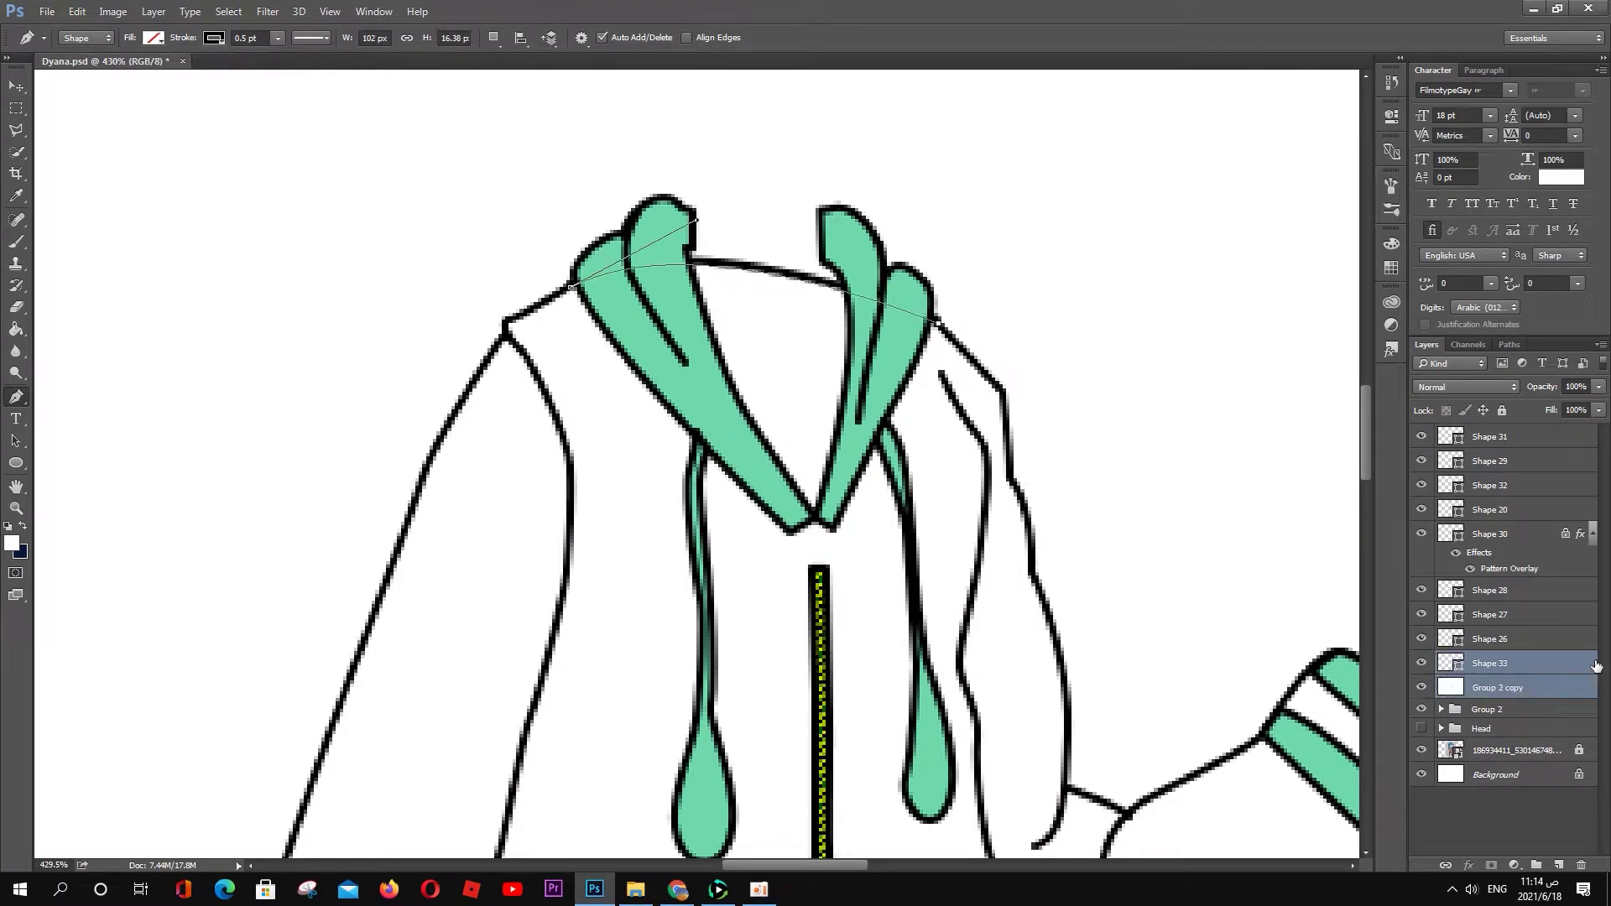
{"action": "key", "text": "ctrl+z"}
{"action": "key", "text": "ctrl+e"}
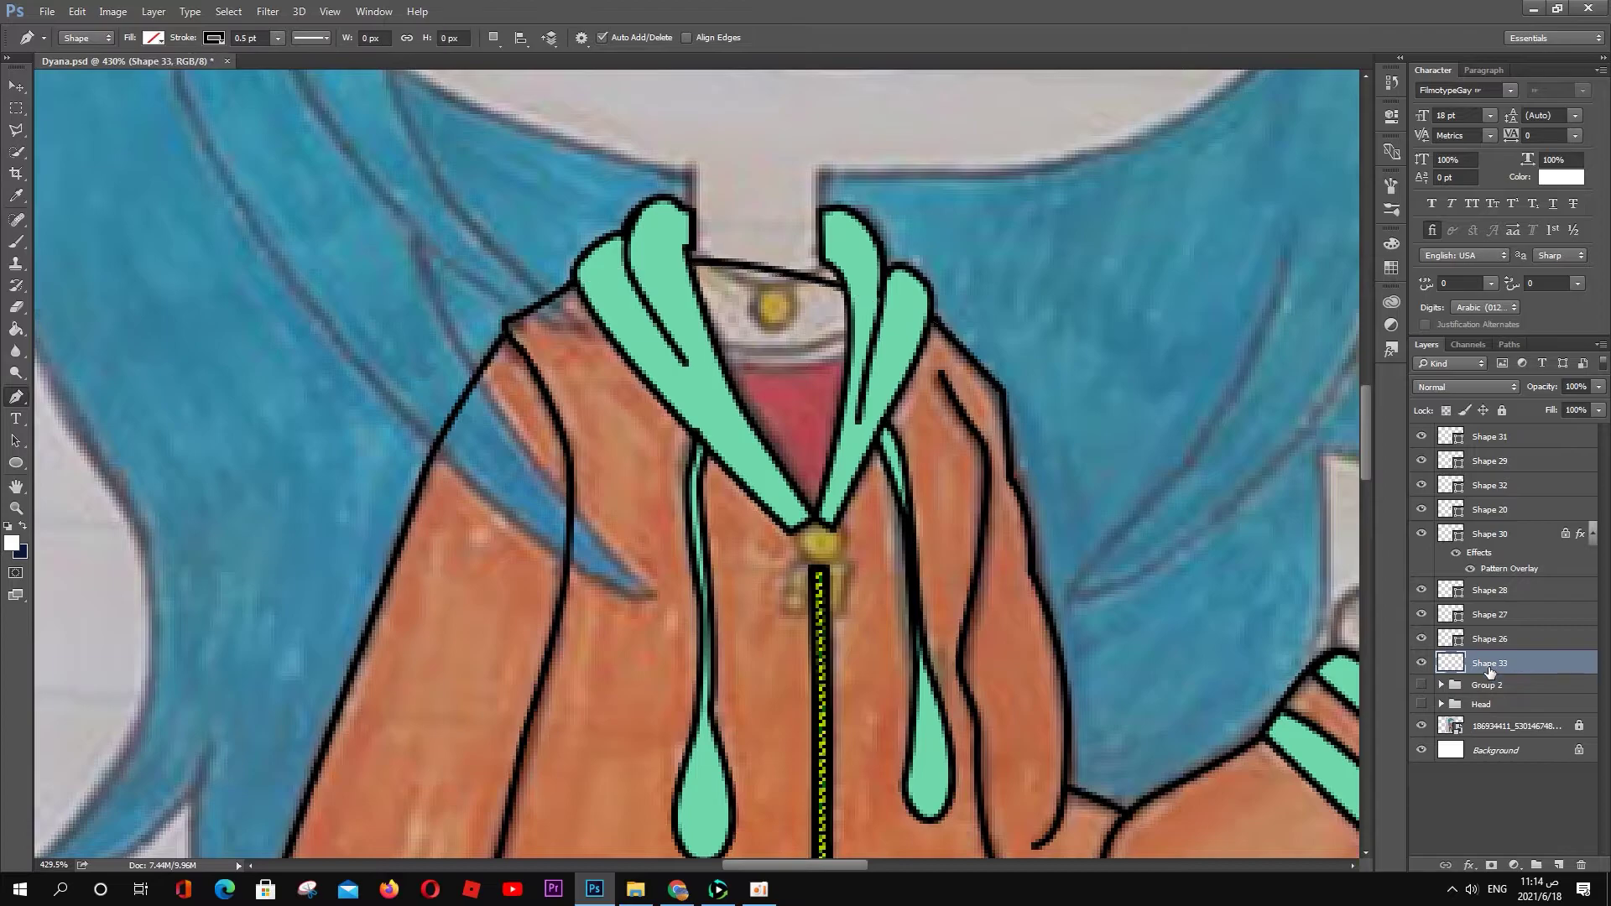
{"action": "scroll", "coordinate": [856, 582], "scroll_direction": "down", "scroll_amount": 5}
Step: Sample the hoodie's orange from the sketch and Paint Bucket fill the body shape
{"action": "key", "text": "i"}
{"action": "left_click", "coordinate": [12, 543]}
{"action": "key", "text": "Return"}
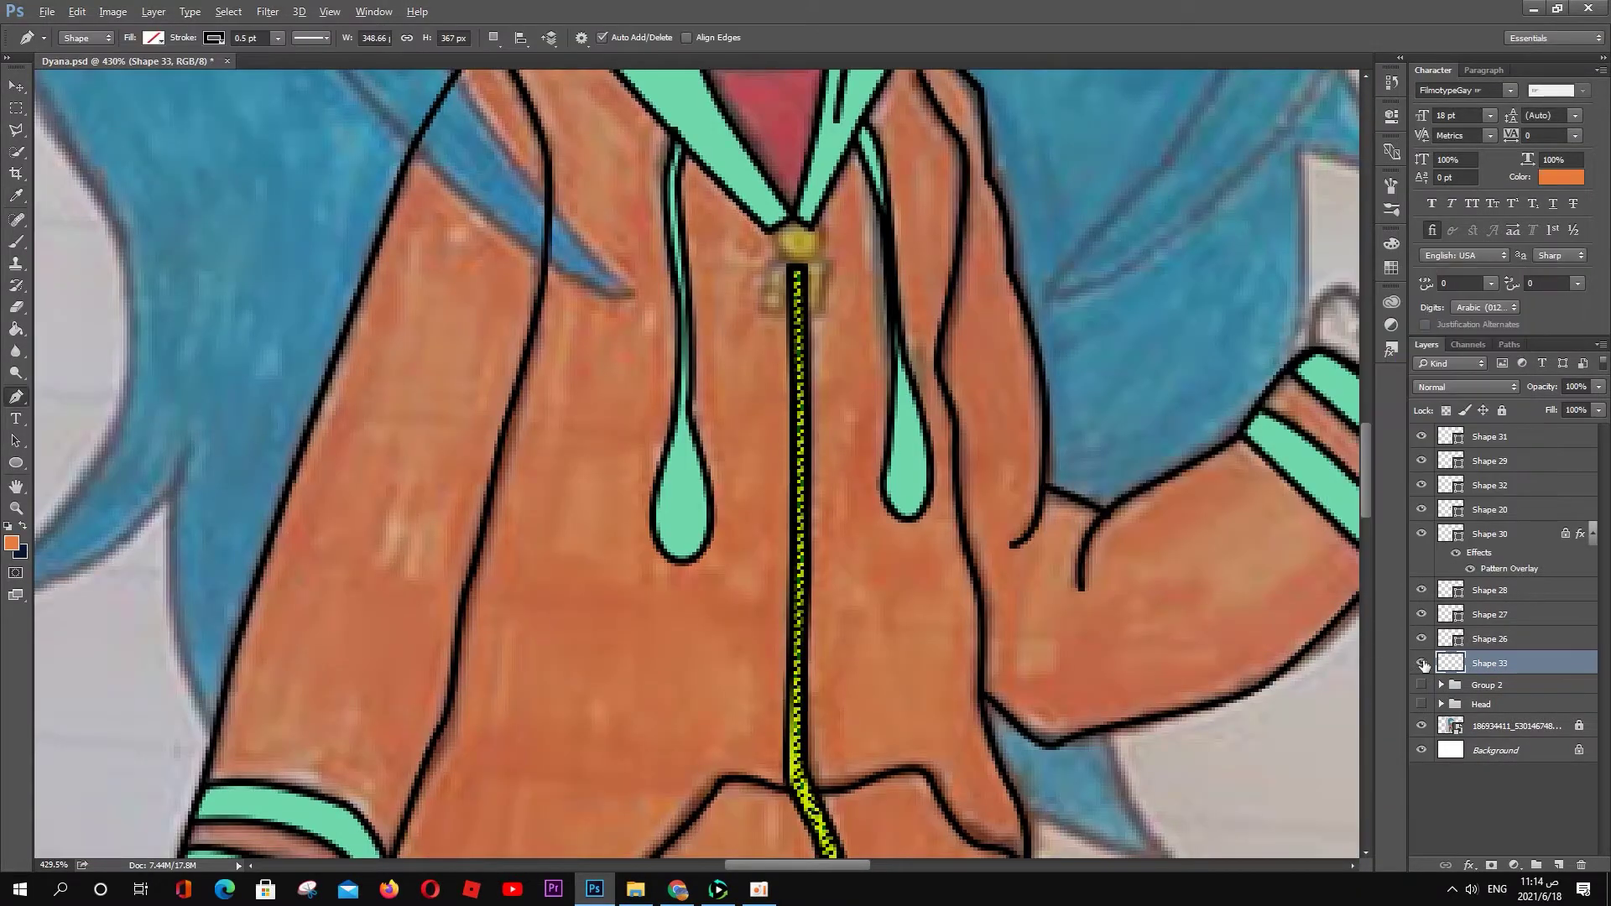
{"action": "left_click", "coordinate": [1421, 663], "text": "alt"}
{"action": "scroll", "coordinate": [719, 461], "scroll_direction": "down", "scroll_amount": 3}
{"action": "key", "text": "g"}
{"action": "left_click", "coordinate": [613, 413]}
Step: Give the orange hoodie base Shape 33 an orange Stroke layer style
{"action": "left_click", "coordinate": [537, 395]}
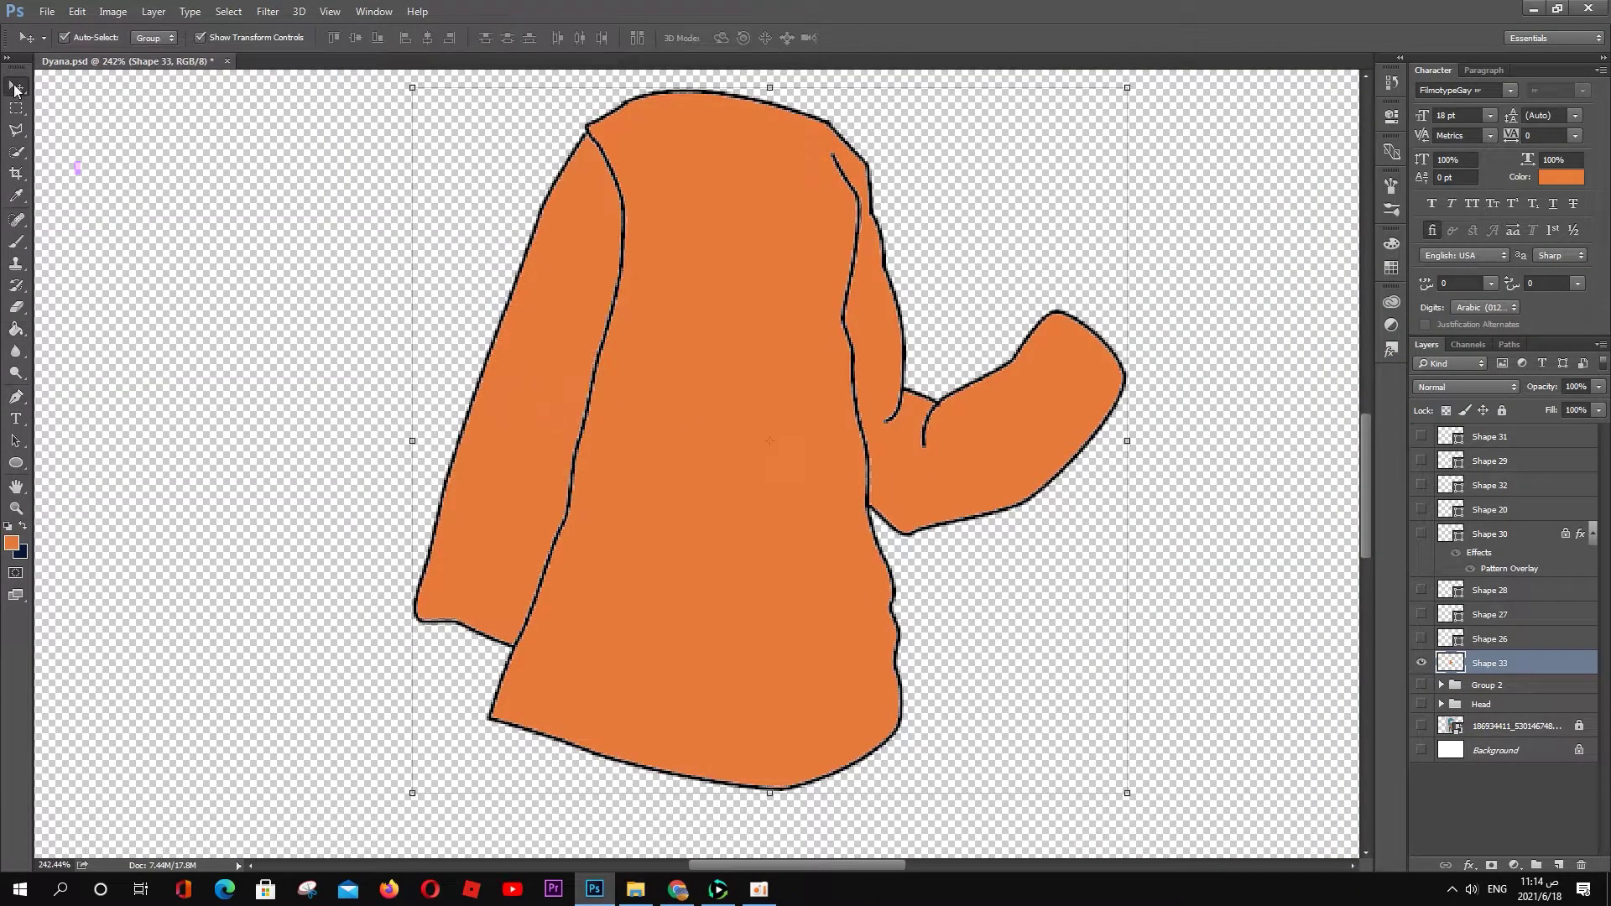
{"action": "double_click", "coordinate": [1544, 663]}
{"action": "left_click", "coordinate": [952, 289]}
{"action": "left_click", "coordinate": [1183, 333]}
{"action": "left_click", "coordinate": [882, 305]}
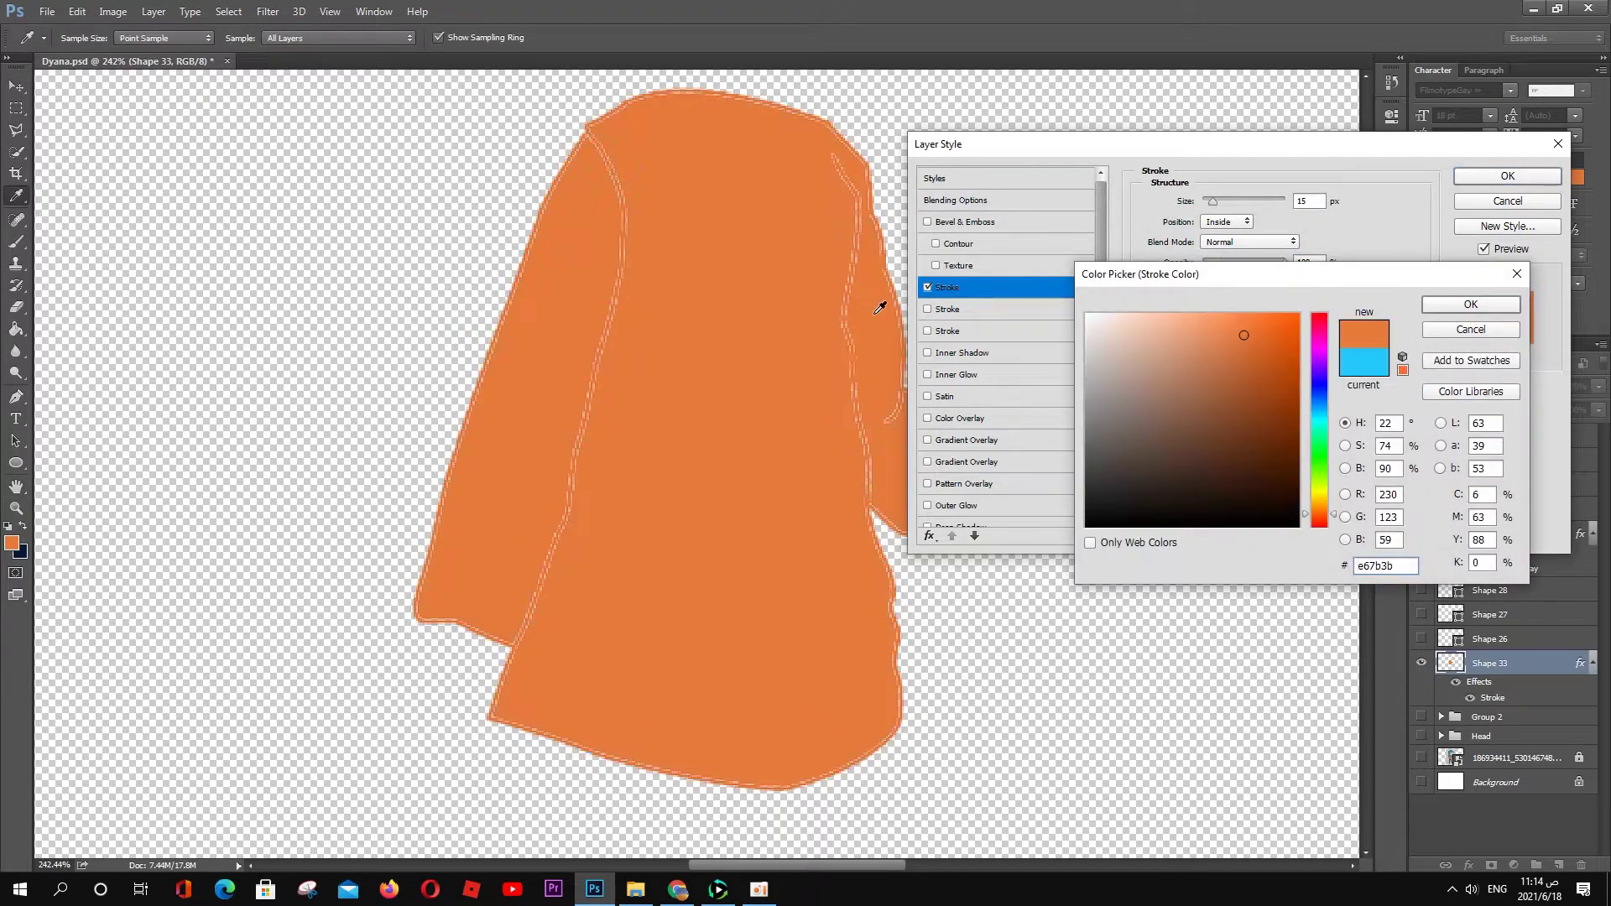
{"action": "key", "text": "Return"}
{"action": "left_click", "coordinate": [927, 417]}
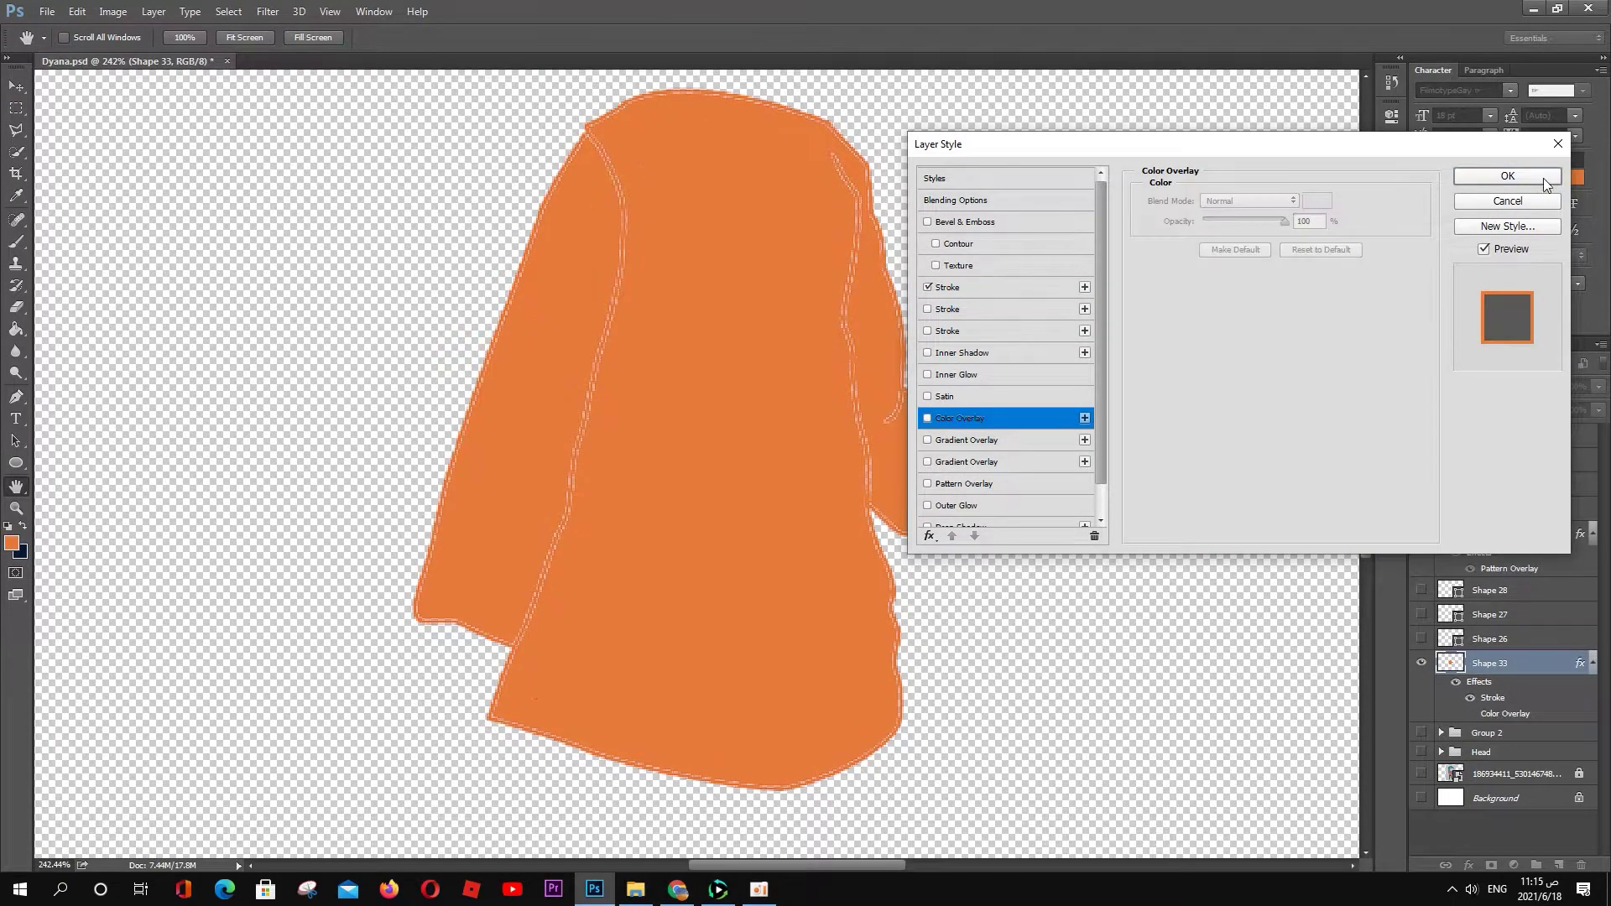
{"action": "left_click", "coordinate": [1507, 175]}
Step: Move Group 2 above Shape 33 and compare layers by toggling their visibility
{"action": "key", "text": "v"}
{"action": "left_click", "coordinate": [1421, 663], "text": "alt"}
{"action": "left_click_drag", "start_coordinate": [1502, 720], "coordinate": [1502, 652]}
{"action": "left_click", "coordinate": [1421, 661]}
{"action": "scroll", "coordinate": [879, 463], "scroll_direction": "down", "scroll_amount": 2}
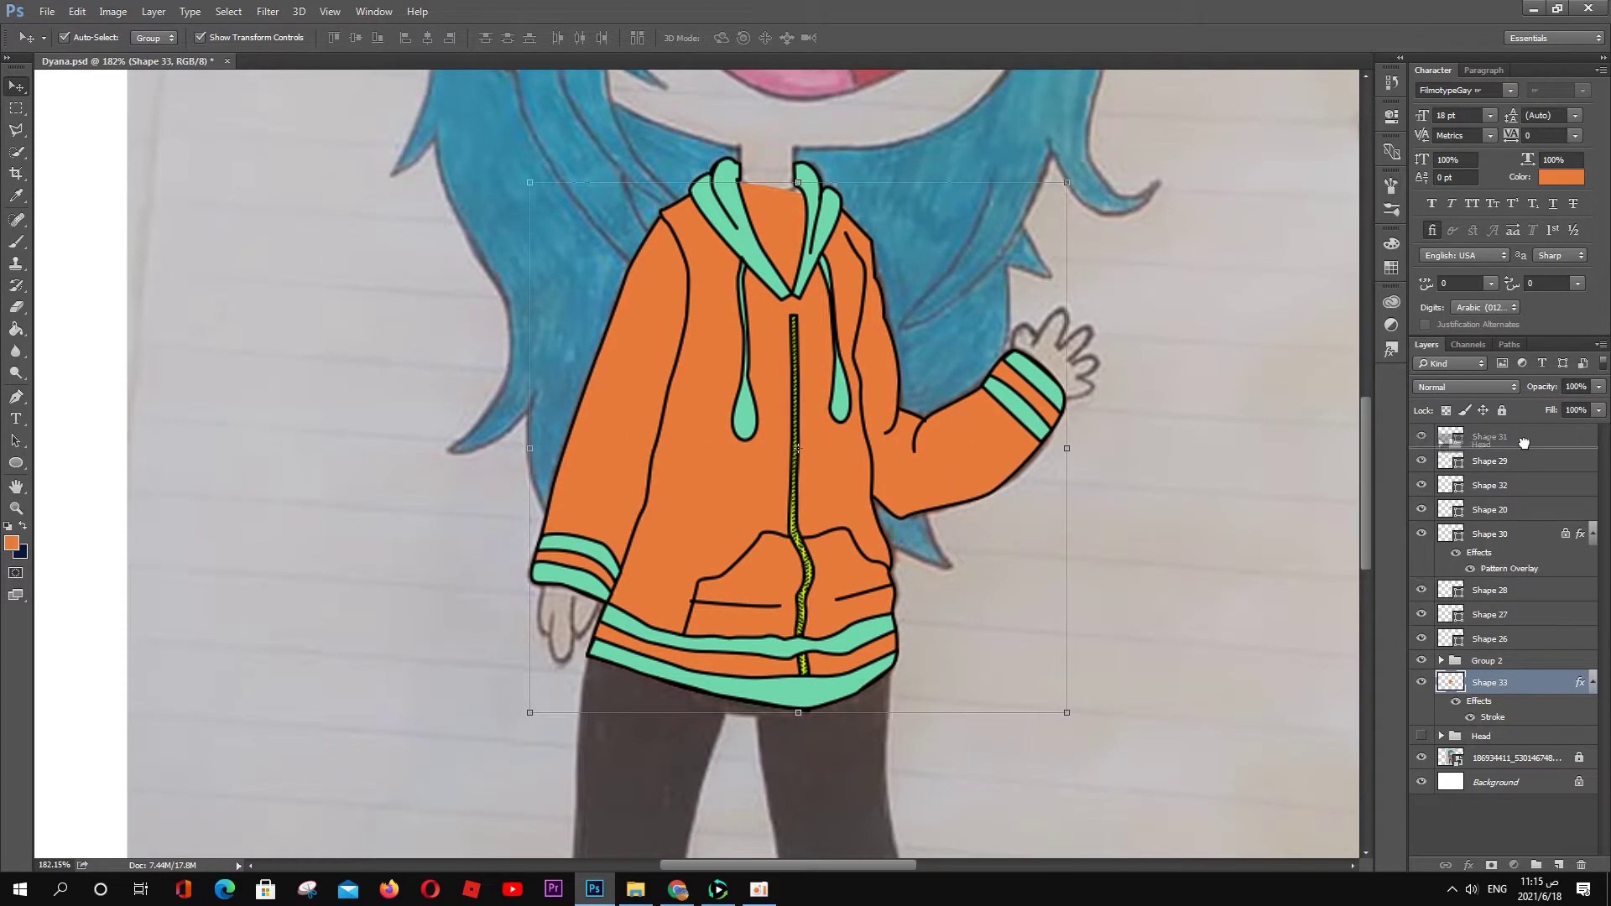
{"action": "left_click", "coordinate": [1420, 736]}
{"action": "left_click", "coordinate": [1421, 682]}
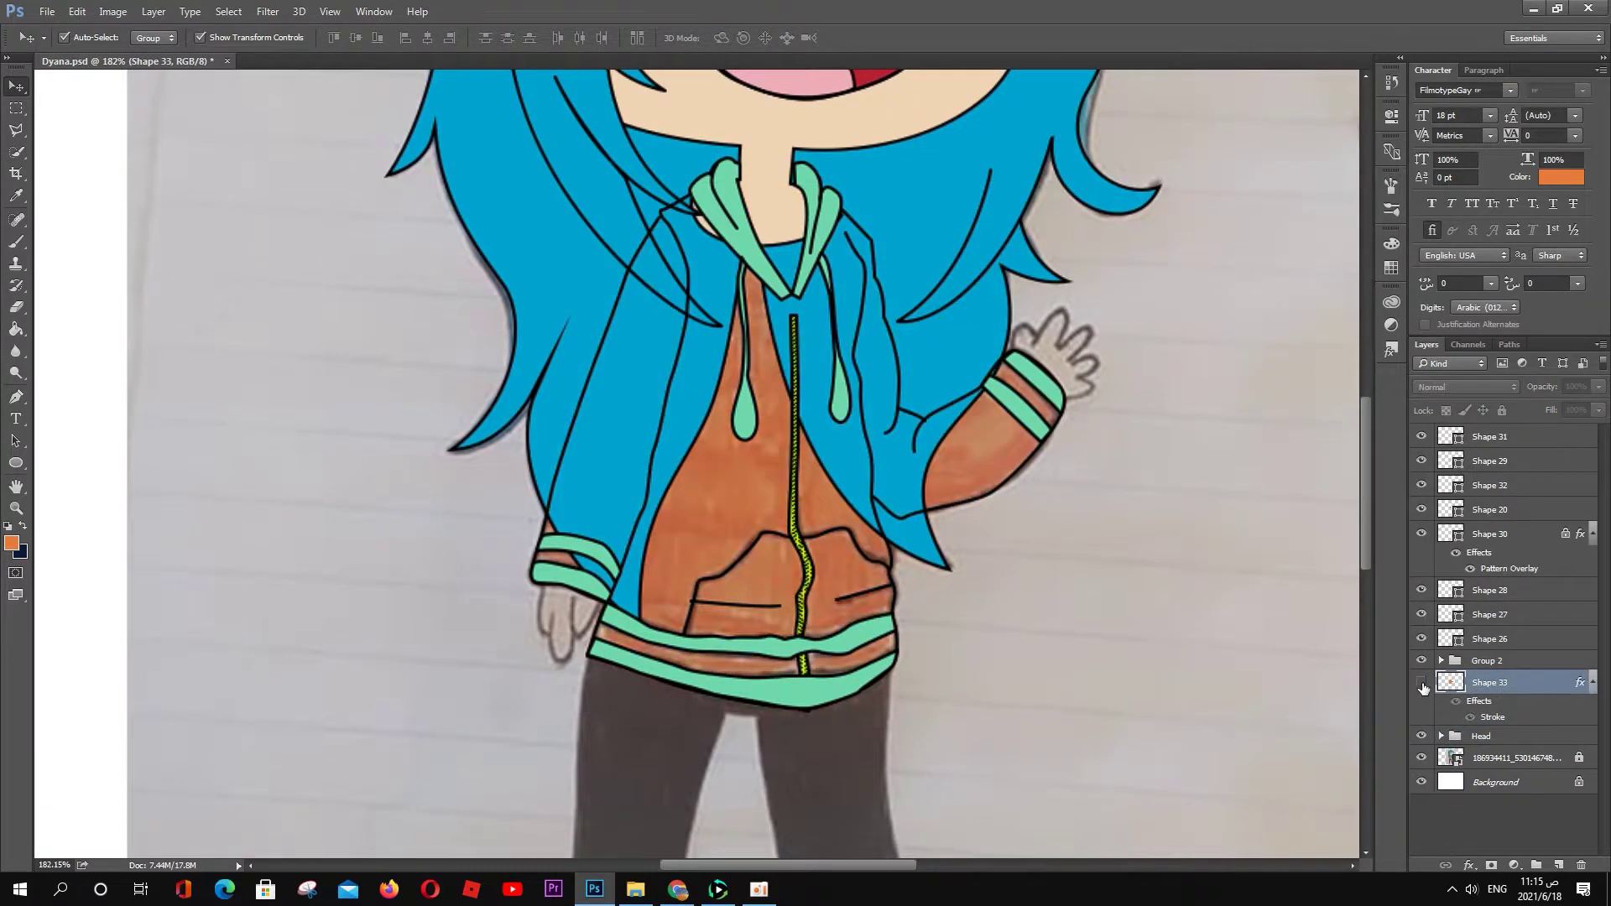
{"action": "left_click", "coordinate": [1421, 682]}
{"action": "left_click", "coordinate": [1421, 736]}
{"action": "scroll", "coordinate": [789, 419], "scroll_direction": "up", "scroll_amount": 3}
Step: Delete an oval neck area from the hoodie base at 40% fill, then restore 100%
{"action": "left_click", "coordinate": [1599, 410]}
{"action": "left_click_drag", "start_coordinate": [1599, 430], "coordinate": [1549, 430]}
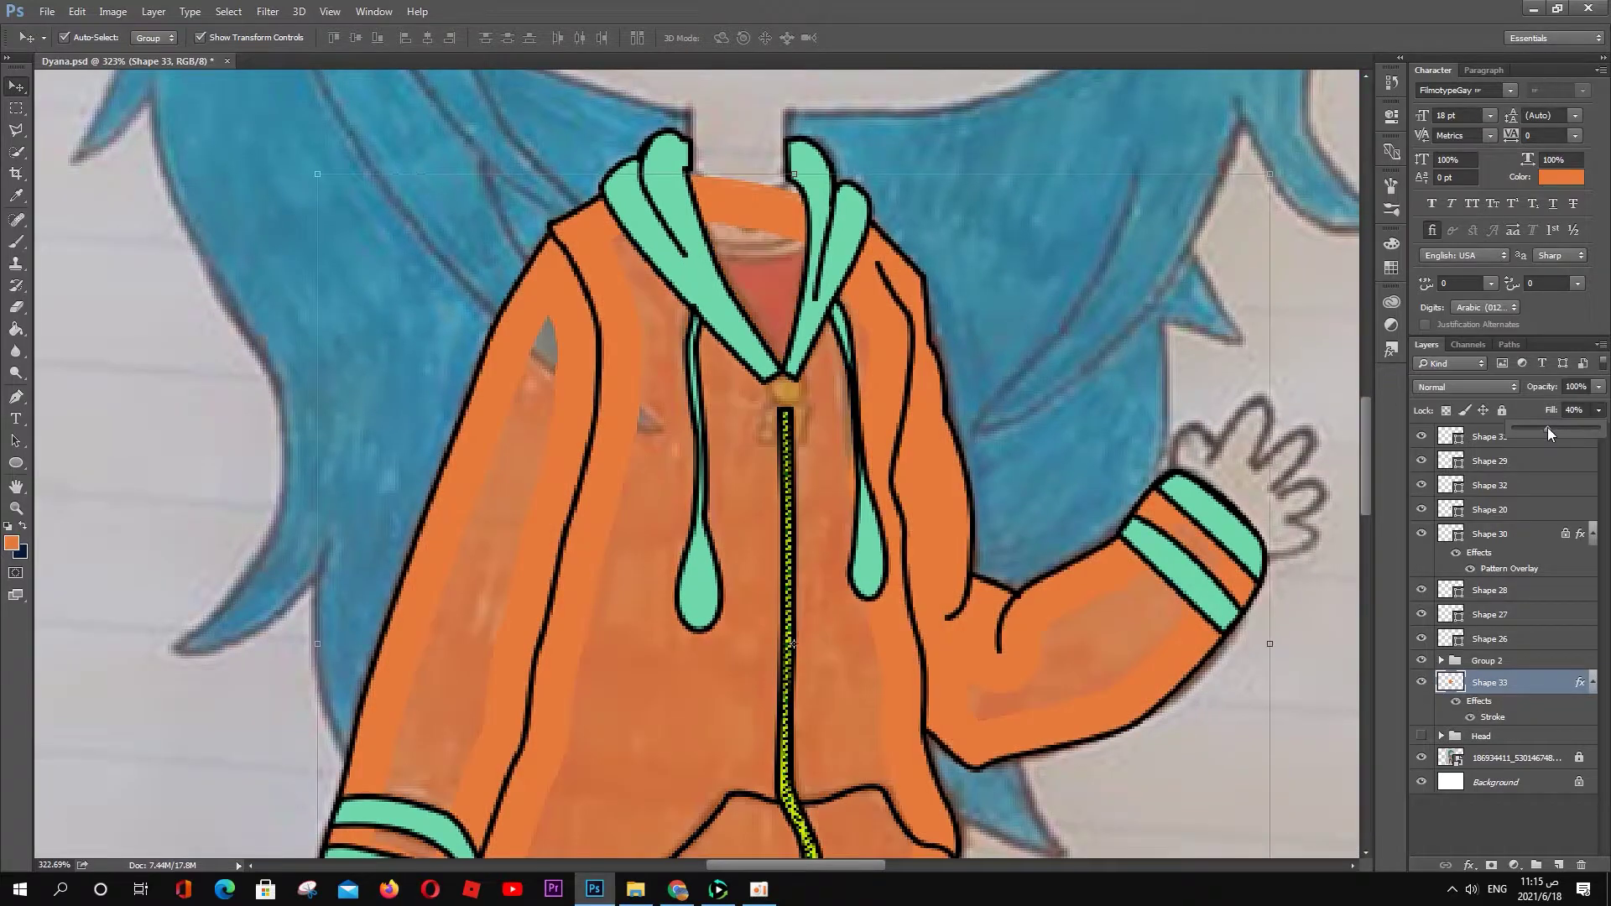
{"action": "left_click_drag", "start_coordinate": [16, 108], "coordinate": [75, 124]}
{"action": "left_click_drag", "start_coordinate": [631, 93], "coordinate": [879, 256]}
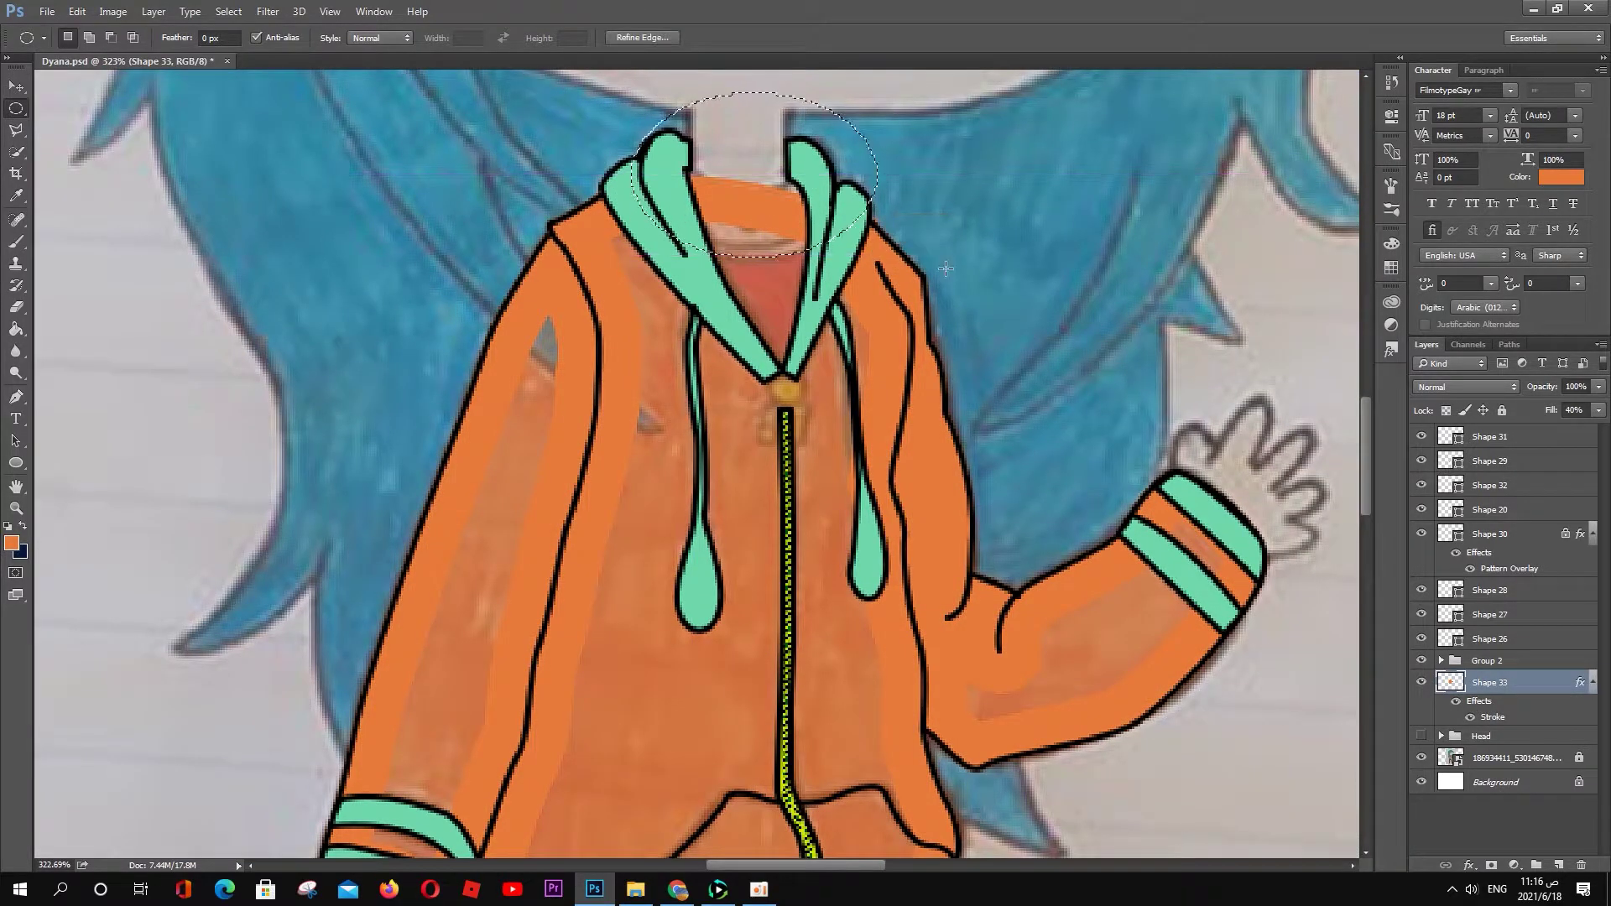
{"action": "key", "text": "Delete"}
{"action": "key", "text": "ctrl+d"}
{"action": "left_click", "coordinate": [1599, 410]}
{"action": "left_click_drag", "start_coordinate": [1549, 430], "coordinate": [1603, 429]}
Step: Review the Shape 33 stroke colour settings and close them without changes
{"action": "scroll", "coordinate": [923, 503], "scroll_direction": "down", "scroll_amount": 2}
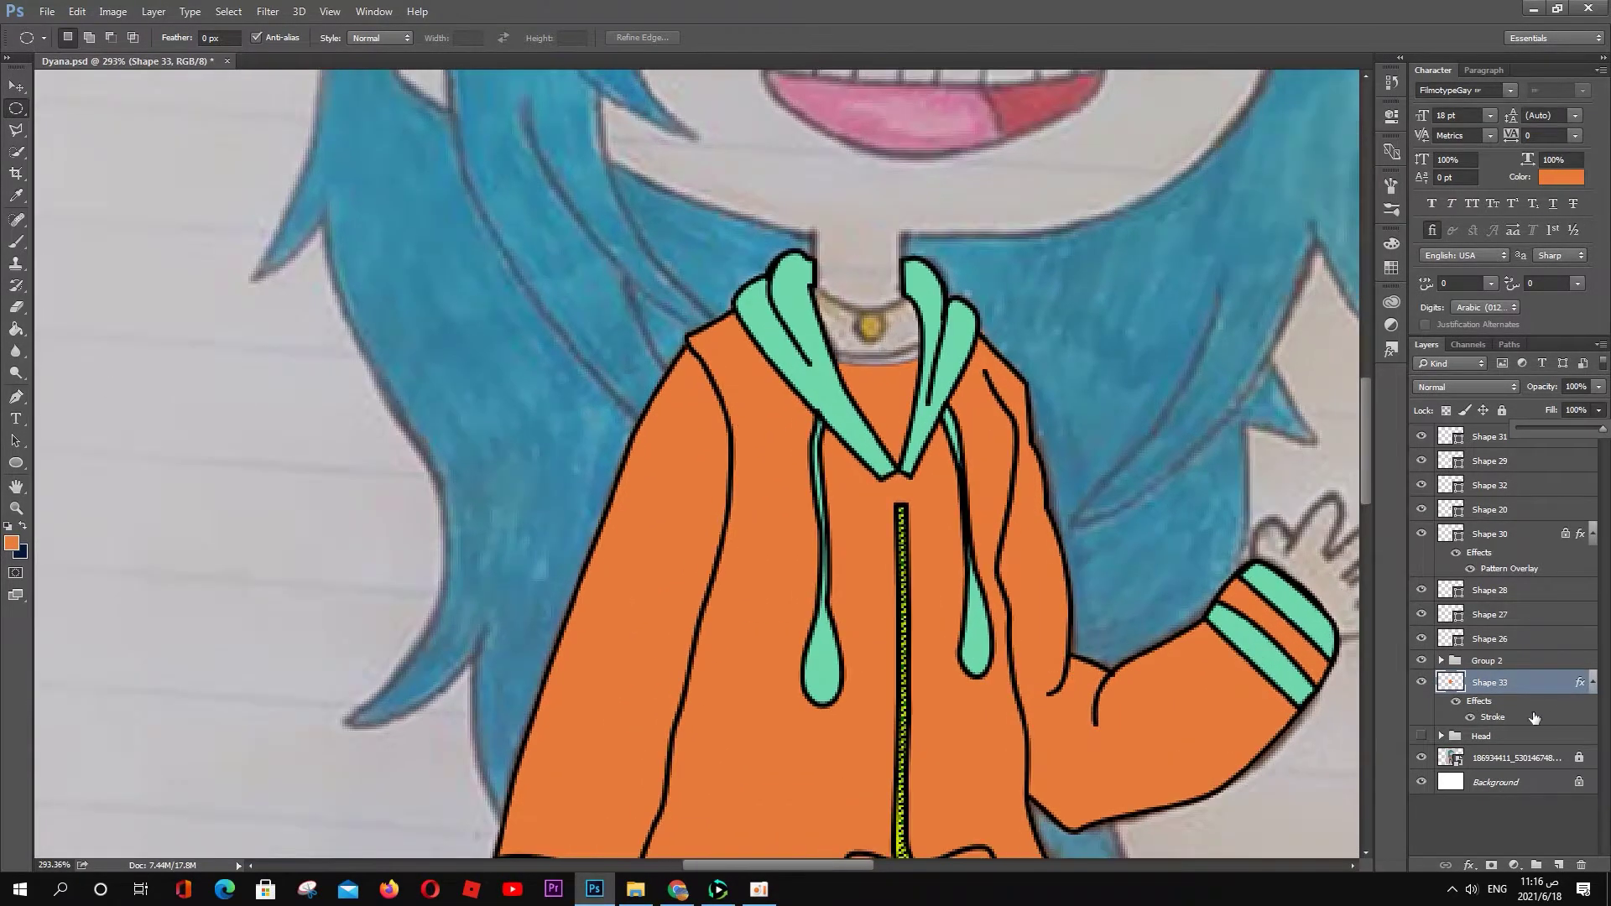
{"action": "double_click", "coordinate": [1493, 718]}
{"action": "left_click", "coordinate": [1125, 336]}
{"action": "left_click", "coordinate": [1229, 477]}
{"action": "key", "text": "Escape"}
{"action": "key", "text": "Escape"}
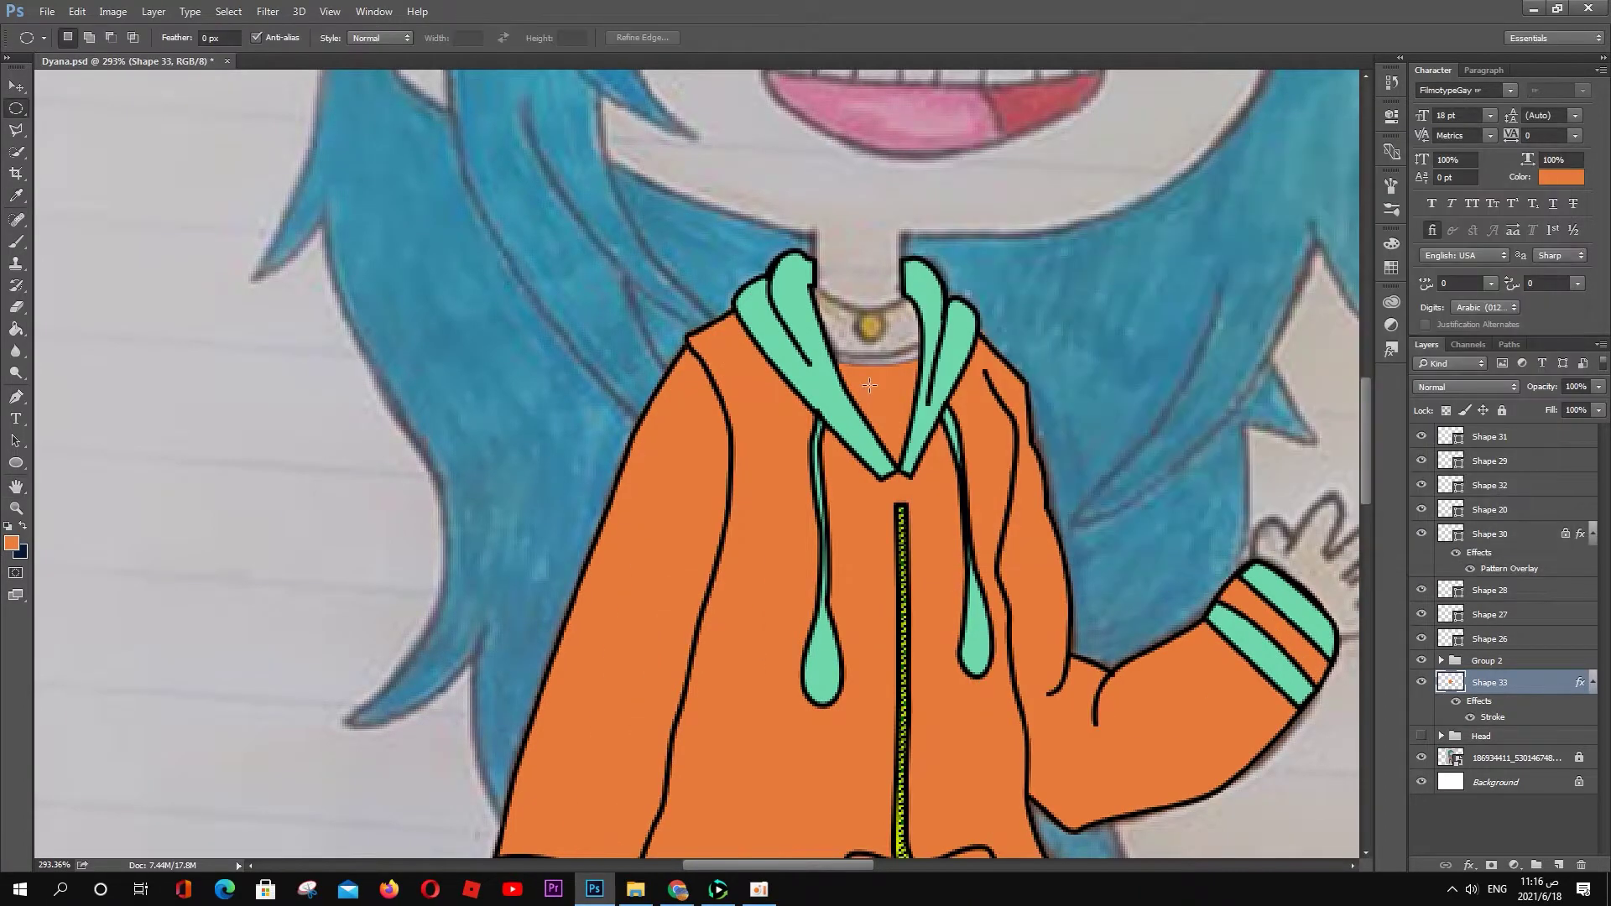
Step: Start a Shape 34 neckline line across the hoodie neck with the Pen
{"action": "key", "text": "p"}
{"action": "left_click", "coordinate": [921, 356]}
{"action": "left_click", "coordinate": [833, 357]}
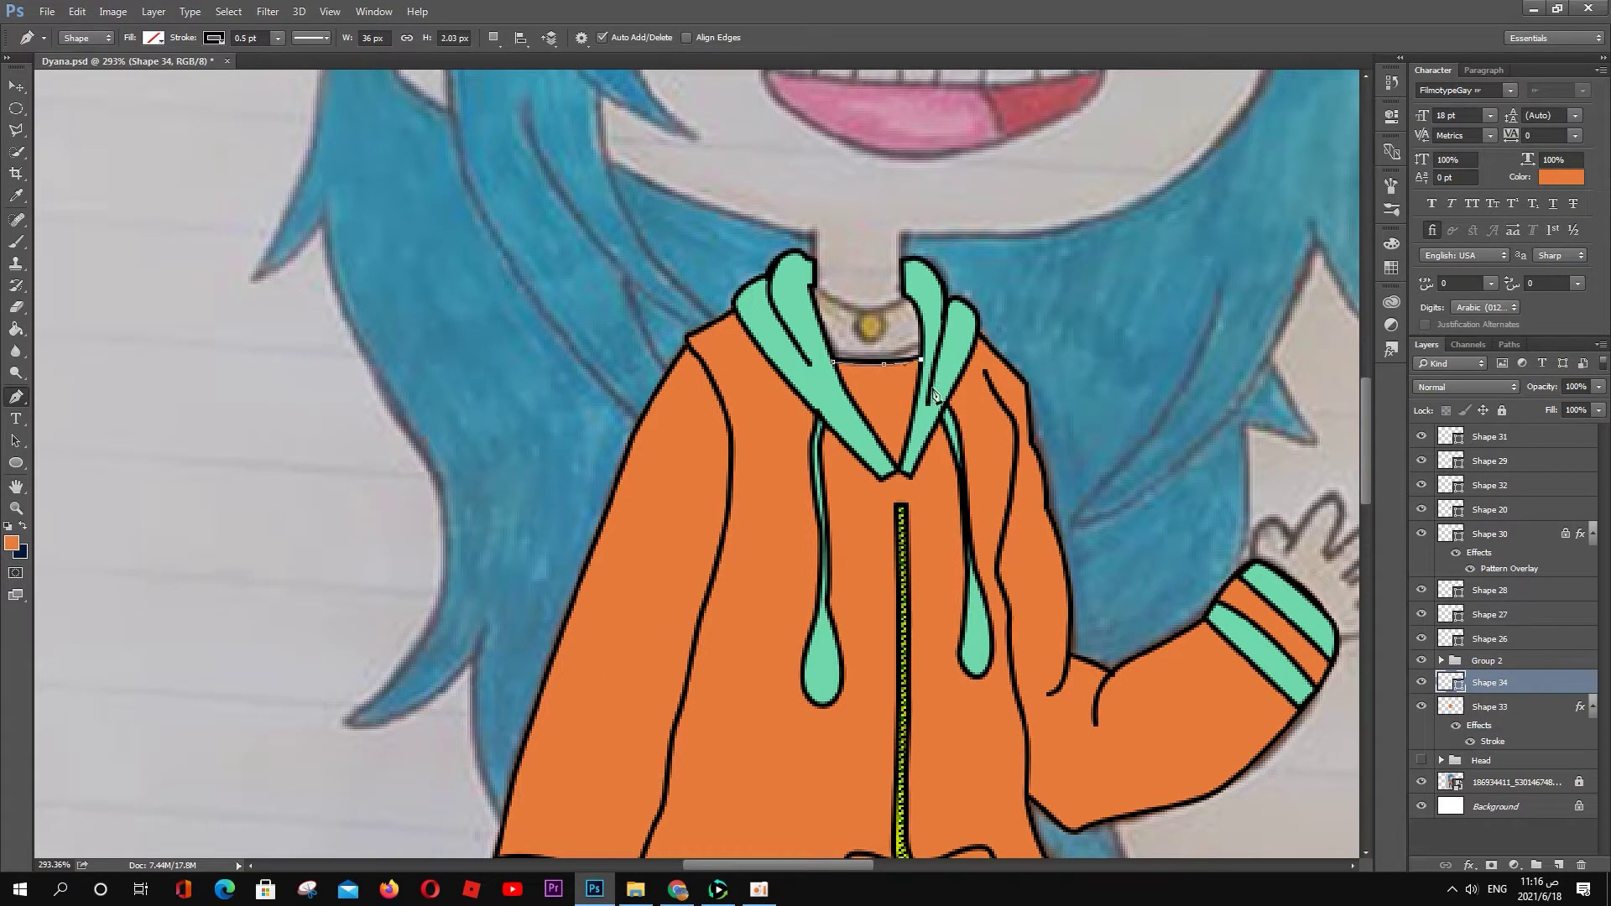
Step: Select the neck part of the hood Shape 20 path
{"action": "scroll", "coordinate": [1439, 754], "scroll_direction": "down", "scroll_amount": 5}
{"action": "scroll", "coordinate": [676, 391], "scroll_direction": "up", "scroll_amount": 6}
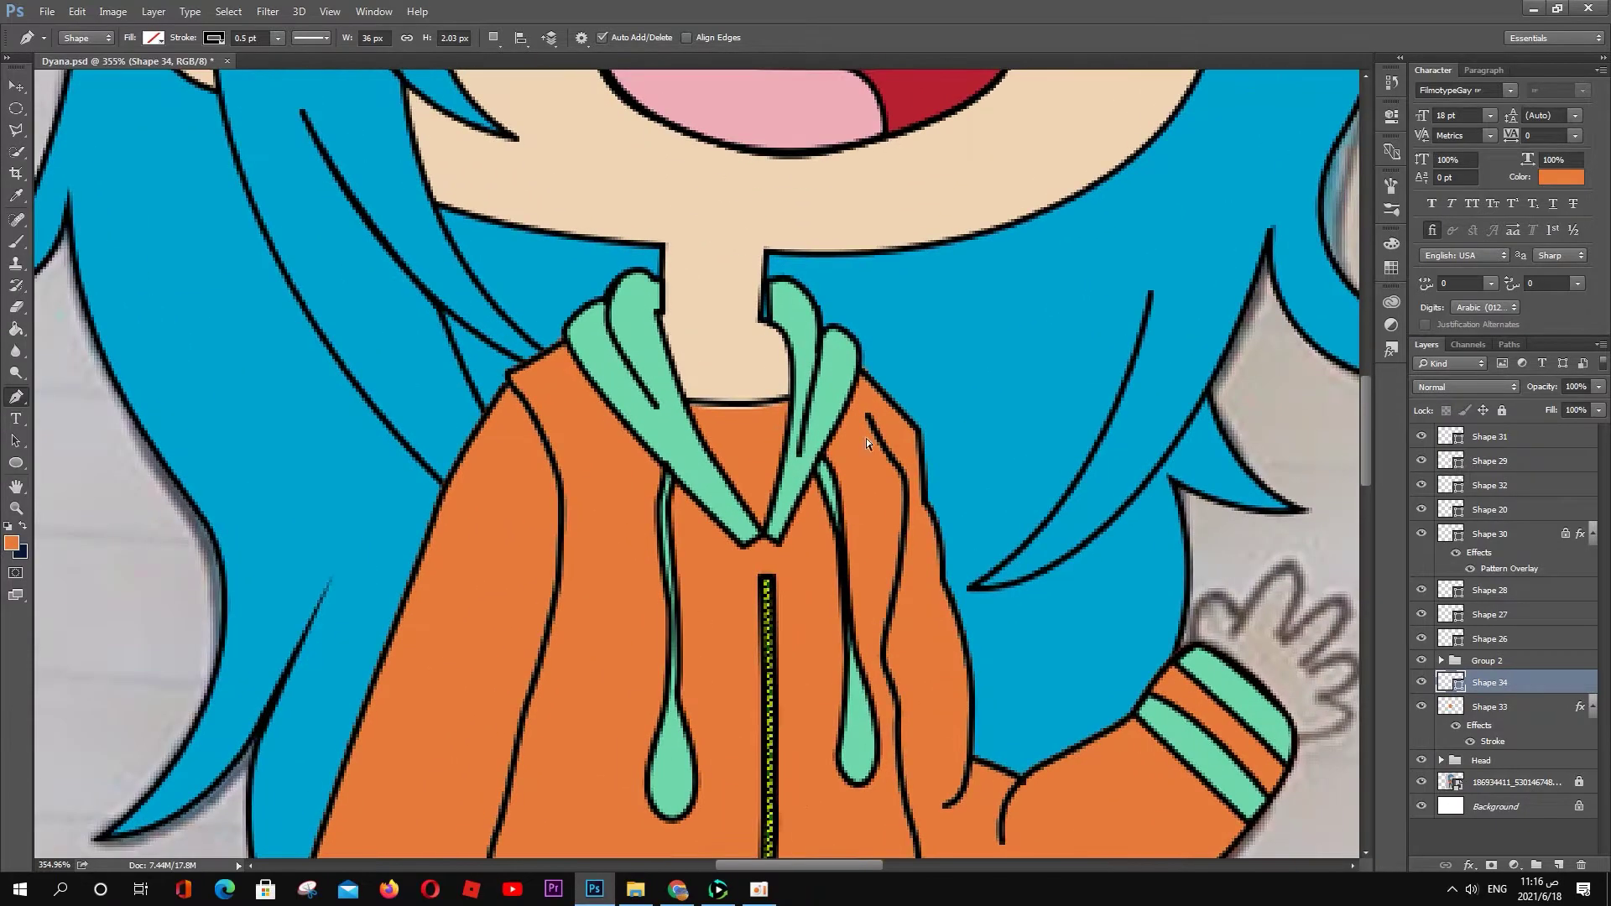
{"action": "scroll", "coordinate": [1039, 500], "scroll_direction": "down", "scroll_amount": 1}
{"action": "scroll", "coordinate": [664, 221], "scroll_direction": "up", "scroll_amount": 2}
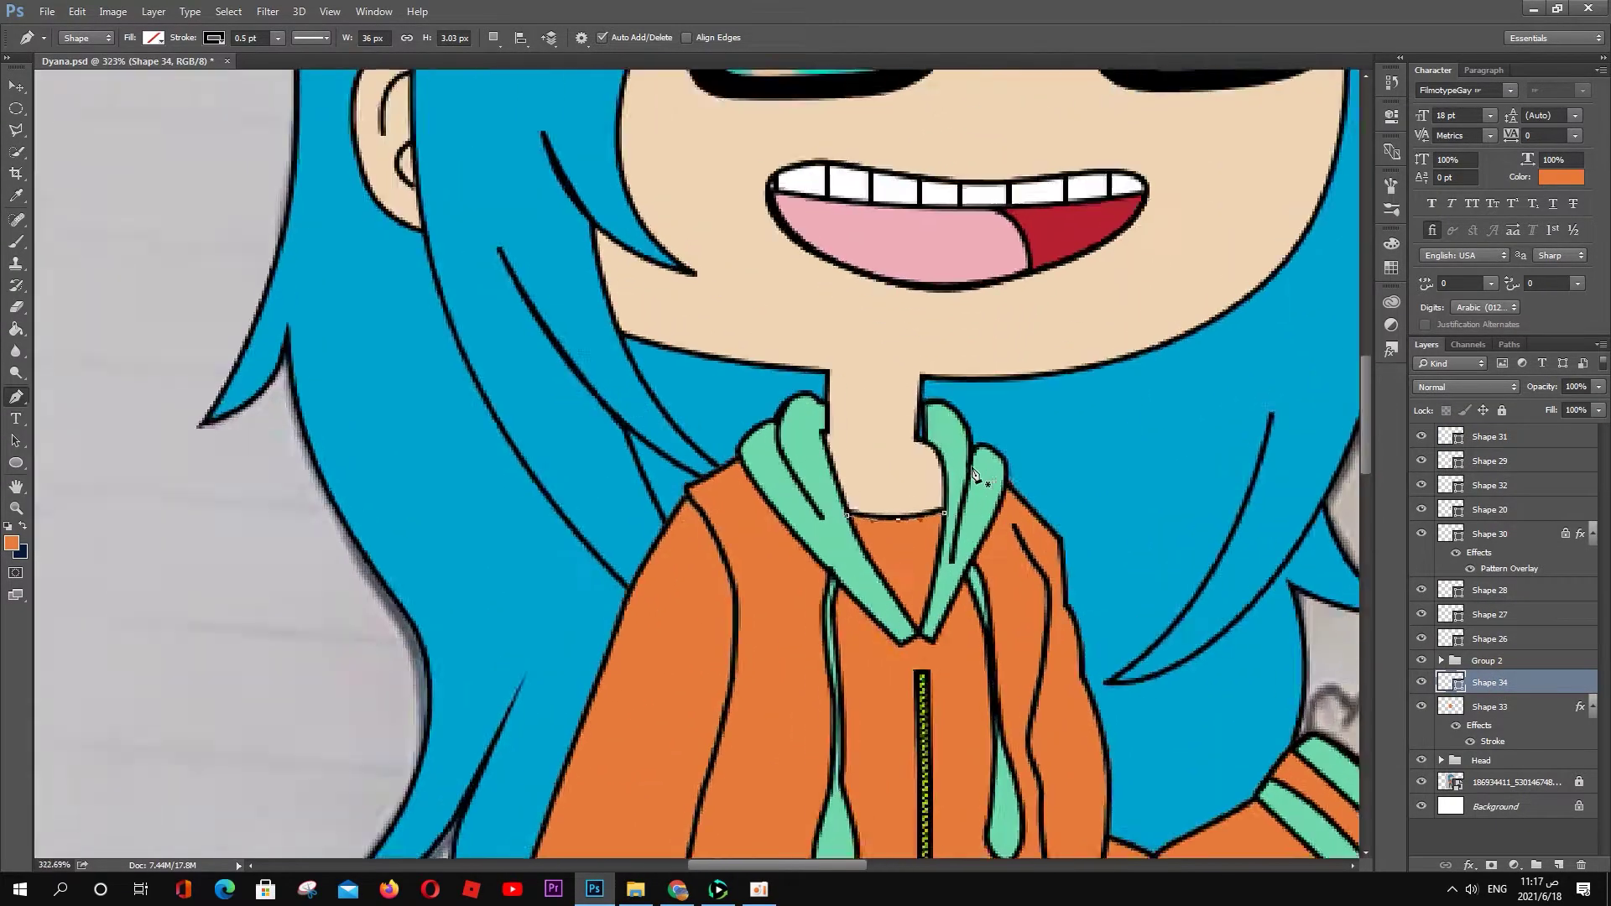
{"action": "left_click", "coordinate": [1490, 614]}
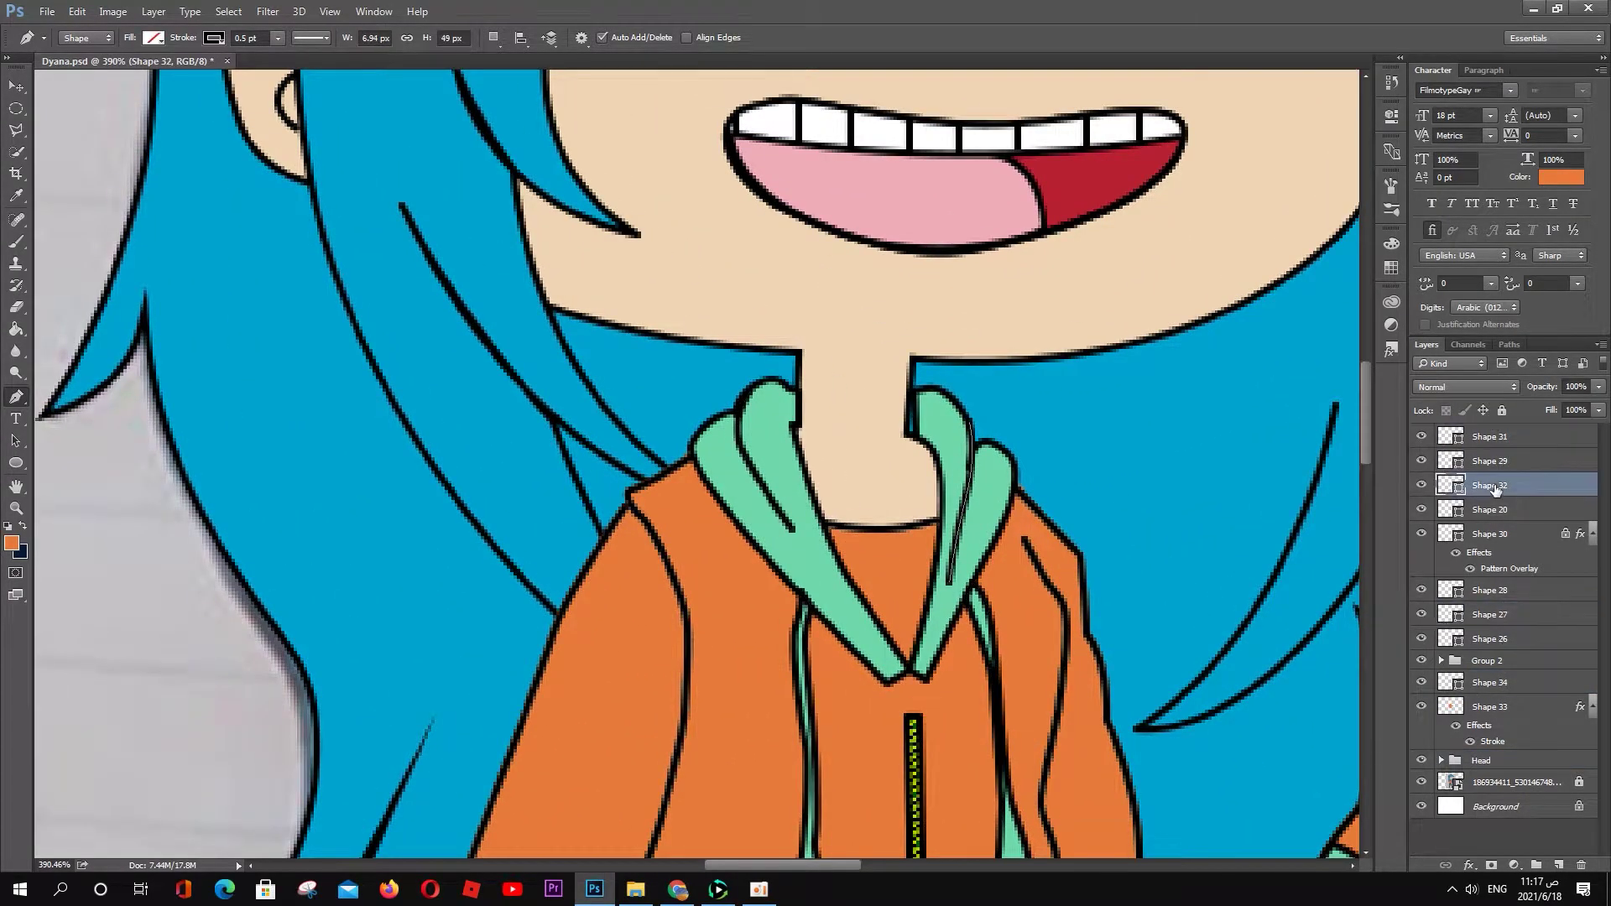
{"action": "left_click", "coordinate": [1490, 510]}
{"action": "left_click", "coordinate": [917, 426], "text": "ctrl"}
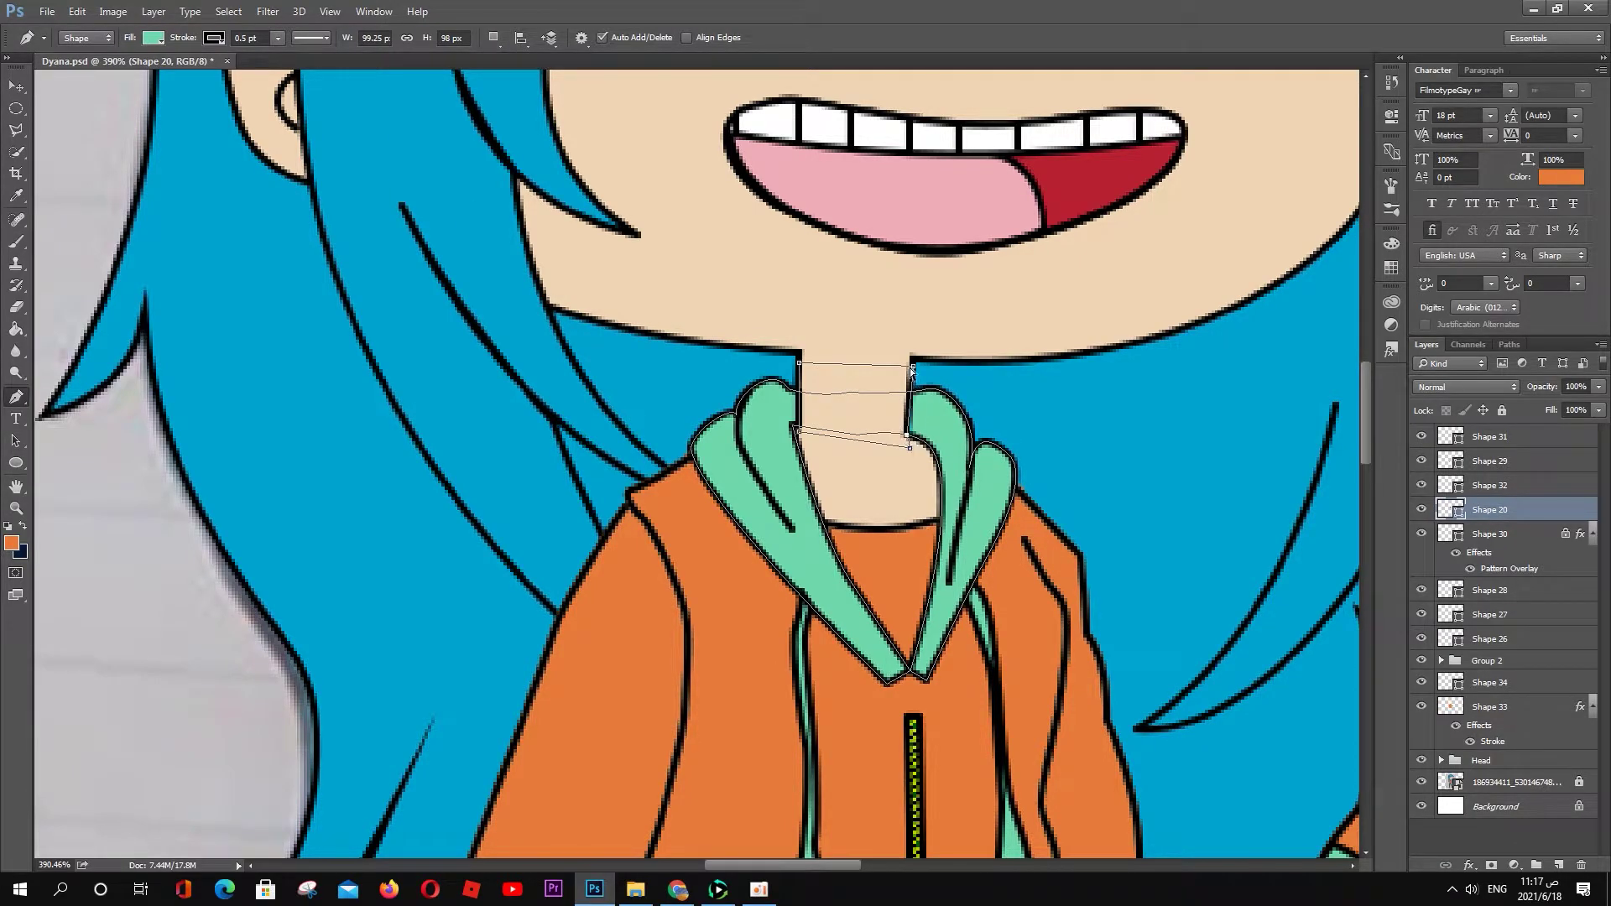
Step: Zoom in, hiding the hoodie base, Head group and zipper while showing Shape 26
{"action": "scroll", "coordinate": [810, 466], "scroll_direction": "down", "scroll_amount": 4}
{"action": "scroll", "coordinate": [319, 532], "scroll_direction": "down", "scroll_amount": 3}
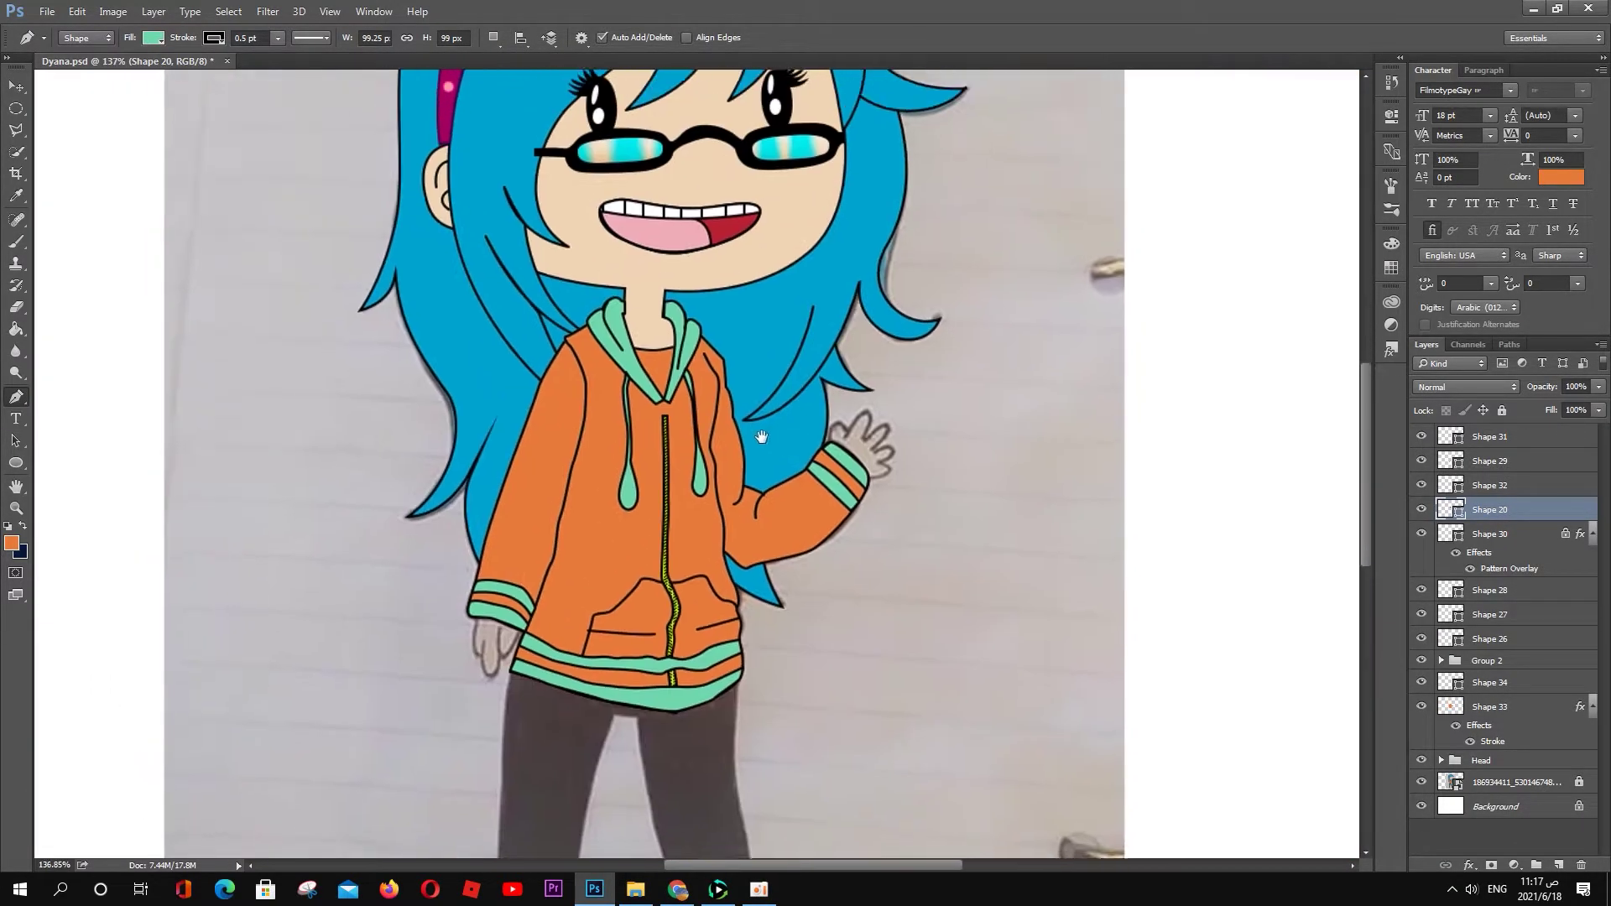
{"action": "scroll", "coordinate": [671, 504], "scroll_direction": "up", "scroll_amount": 3}
{"action": "left_click_drag", "start_coordinate": [1422, 706], "coordinate": [1422, 760]}
{"action": "key", "text": "ctrl+plus"}
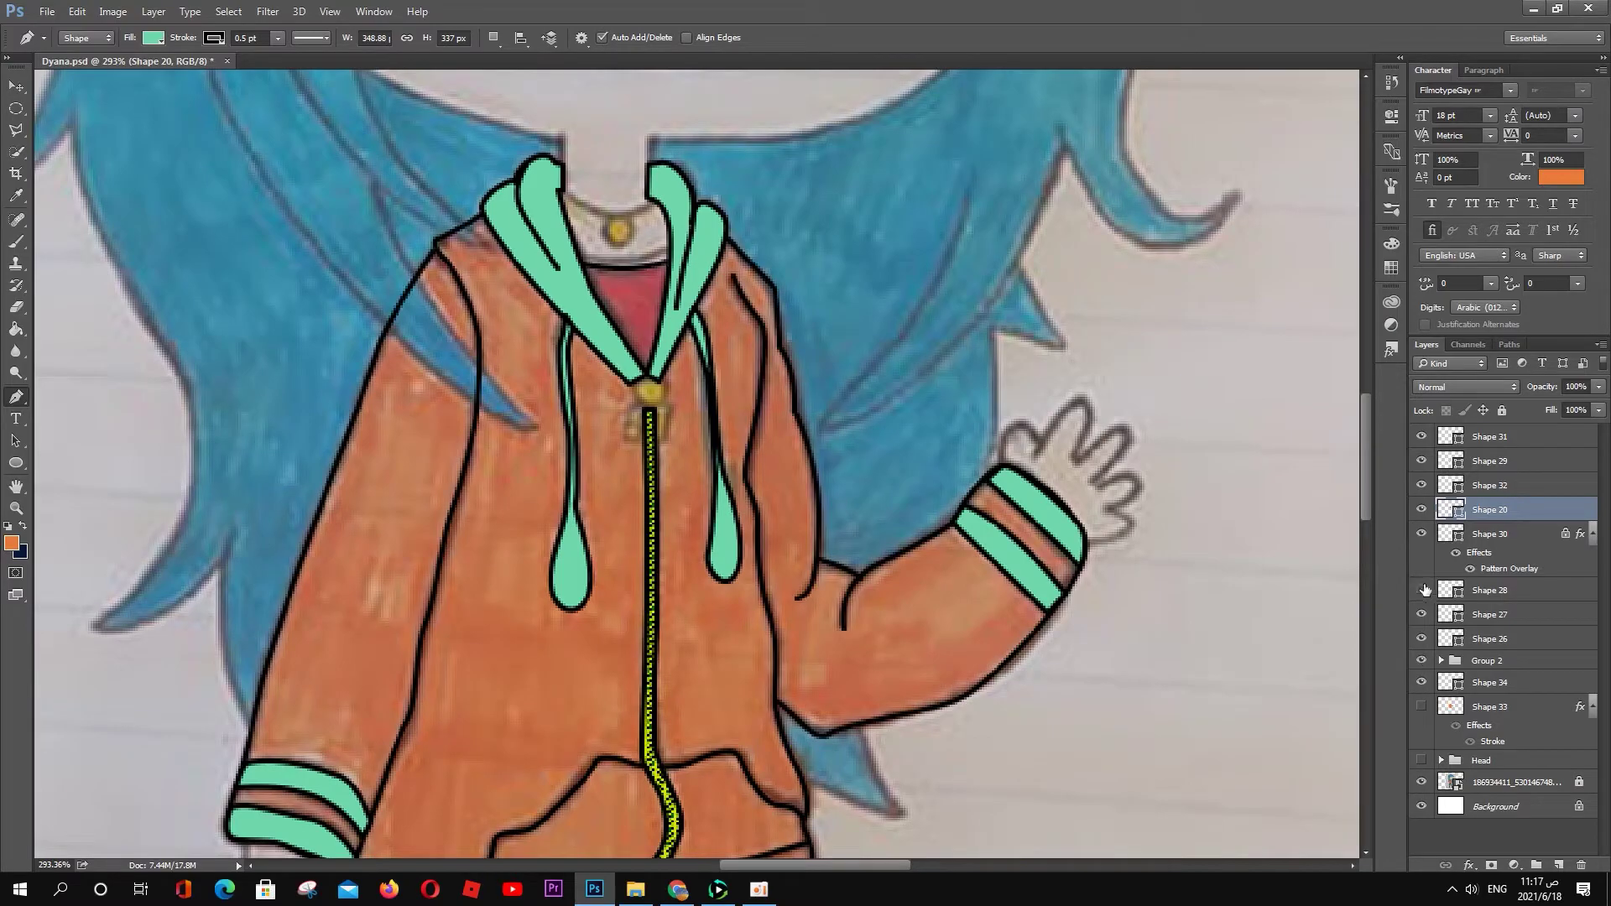
{"action": "left_click", "coordinate": [1421, 639]}
{"action": "left_click", "coordinate": [1422, 534]}
{"action": "scroll", "coordinate": [640, 393], "scroll_direction": "up", "scroll_amount": 2}
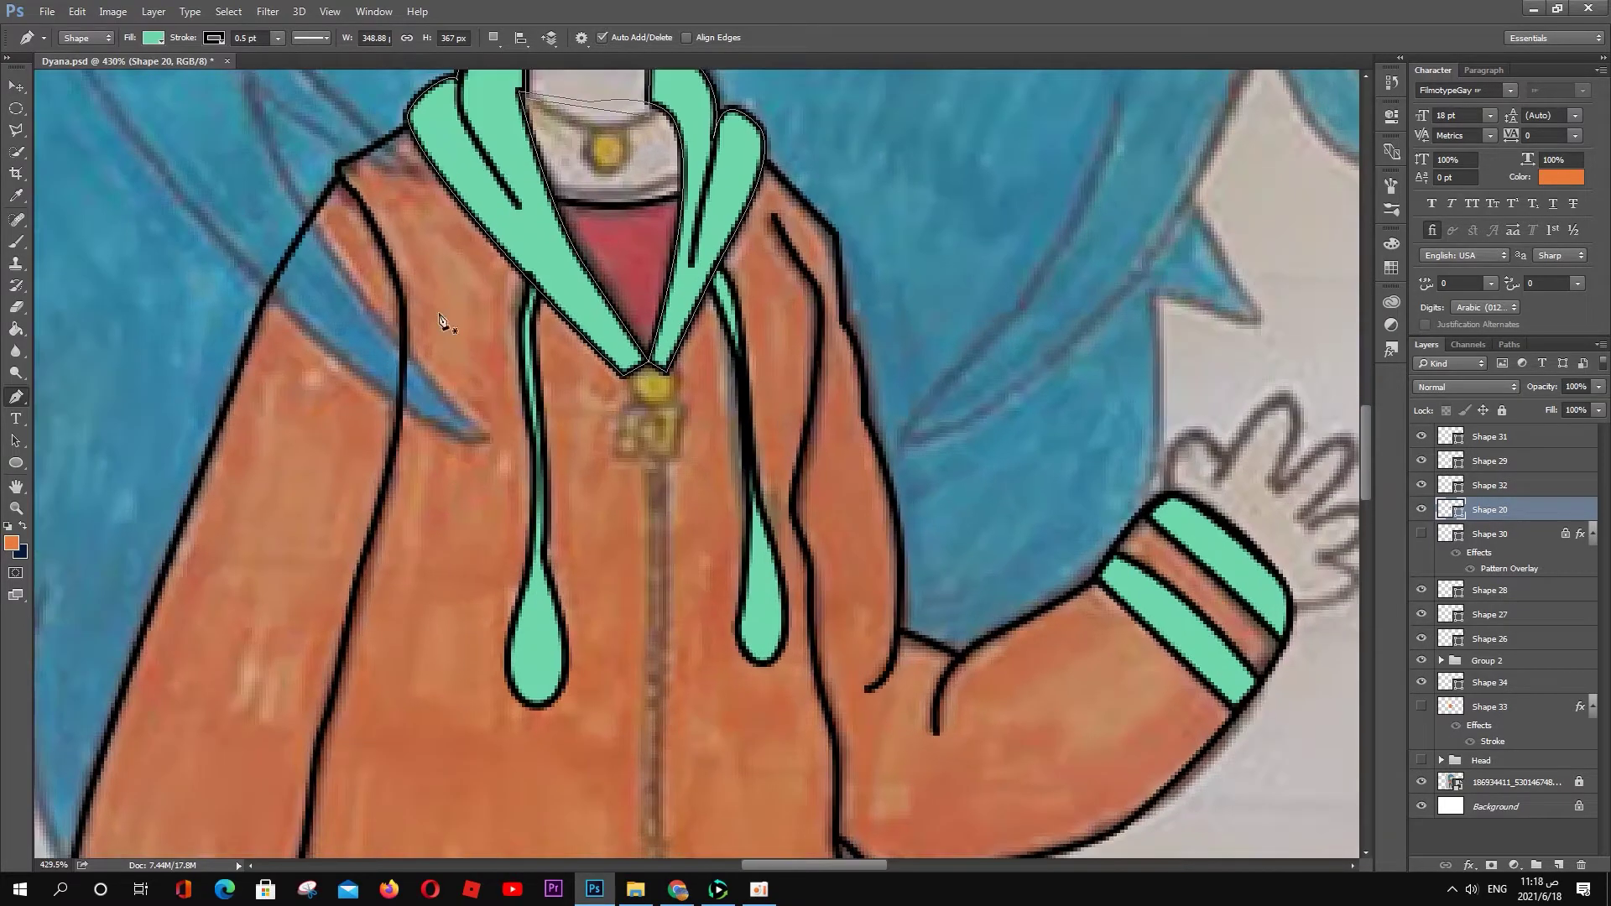
{"action": "scroll", "coordinate": [639, 392], "scroll_direction": "up", "scroll_amount": 1}
Step: Draw a small orange circle, Ellipse 6, at the top of the zipper
{"action": "key", "text": "u"}
{"action": "left_click_drag", "start_coordinate": [624, 355], "coordinate": [674, 405]}
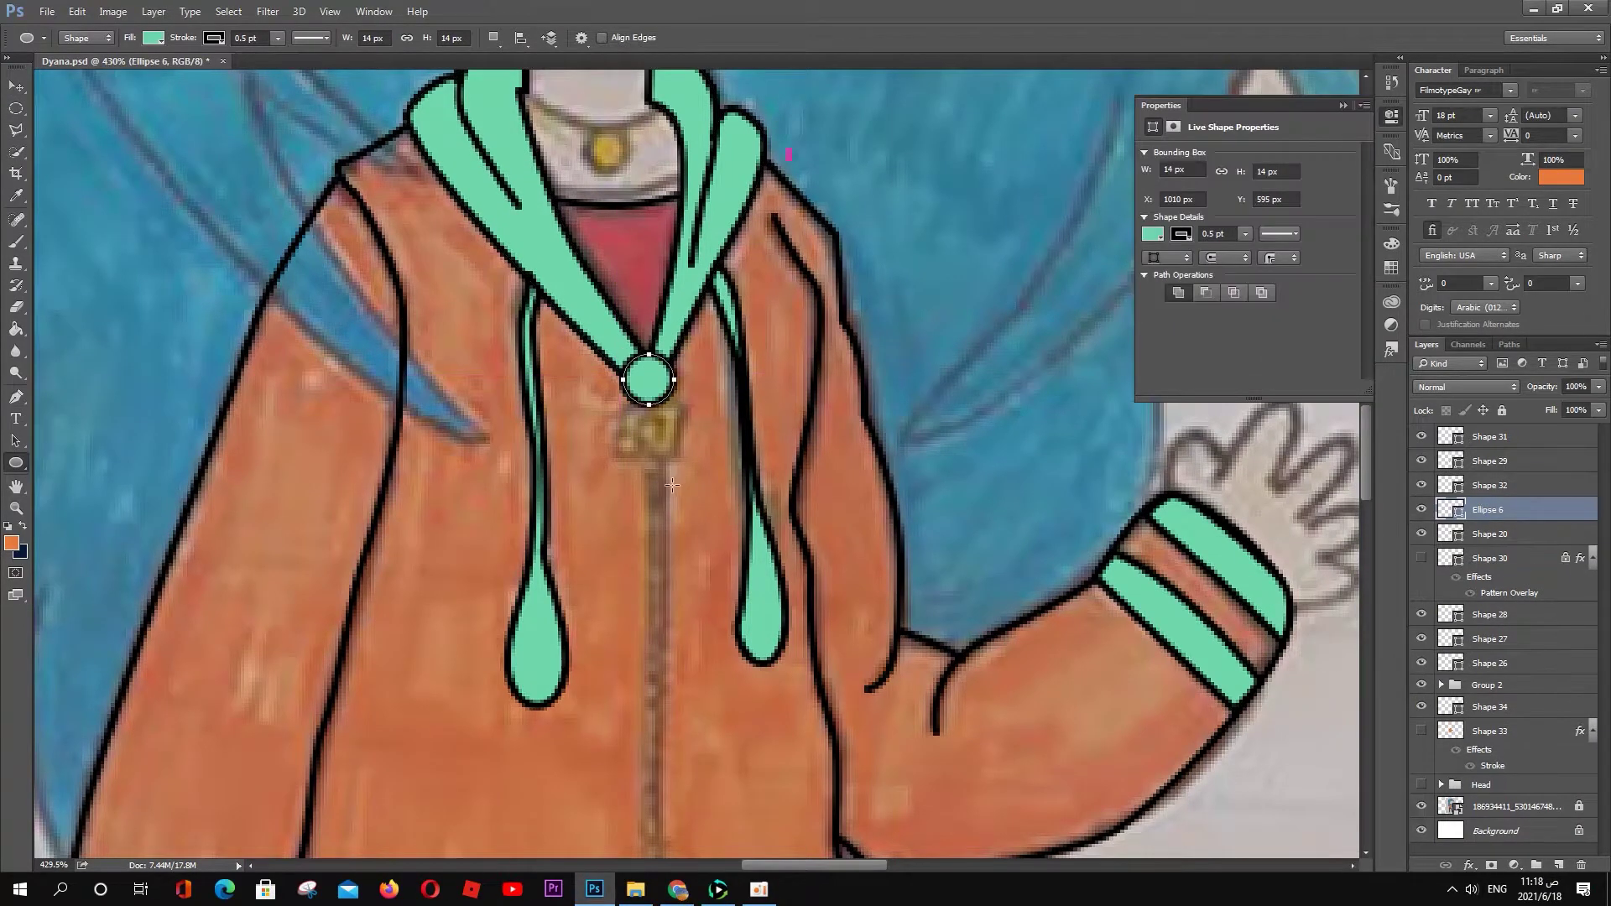
{"action": "double_click", "coordinate": [1452, 509]}
{"action": "left_click", "coordinate": [1467, 302]}
Step: Pen-trace the Shape 35 zipper pull tab below the circle
{"action": "key", "text": "p"}
{"action": "left_click", "coordinate": [620, 411]}
{"action": "left_click", "coordinate": [636, 409]}
{"action": "left_click", "coordinate": [637, 458]}
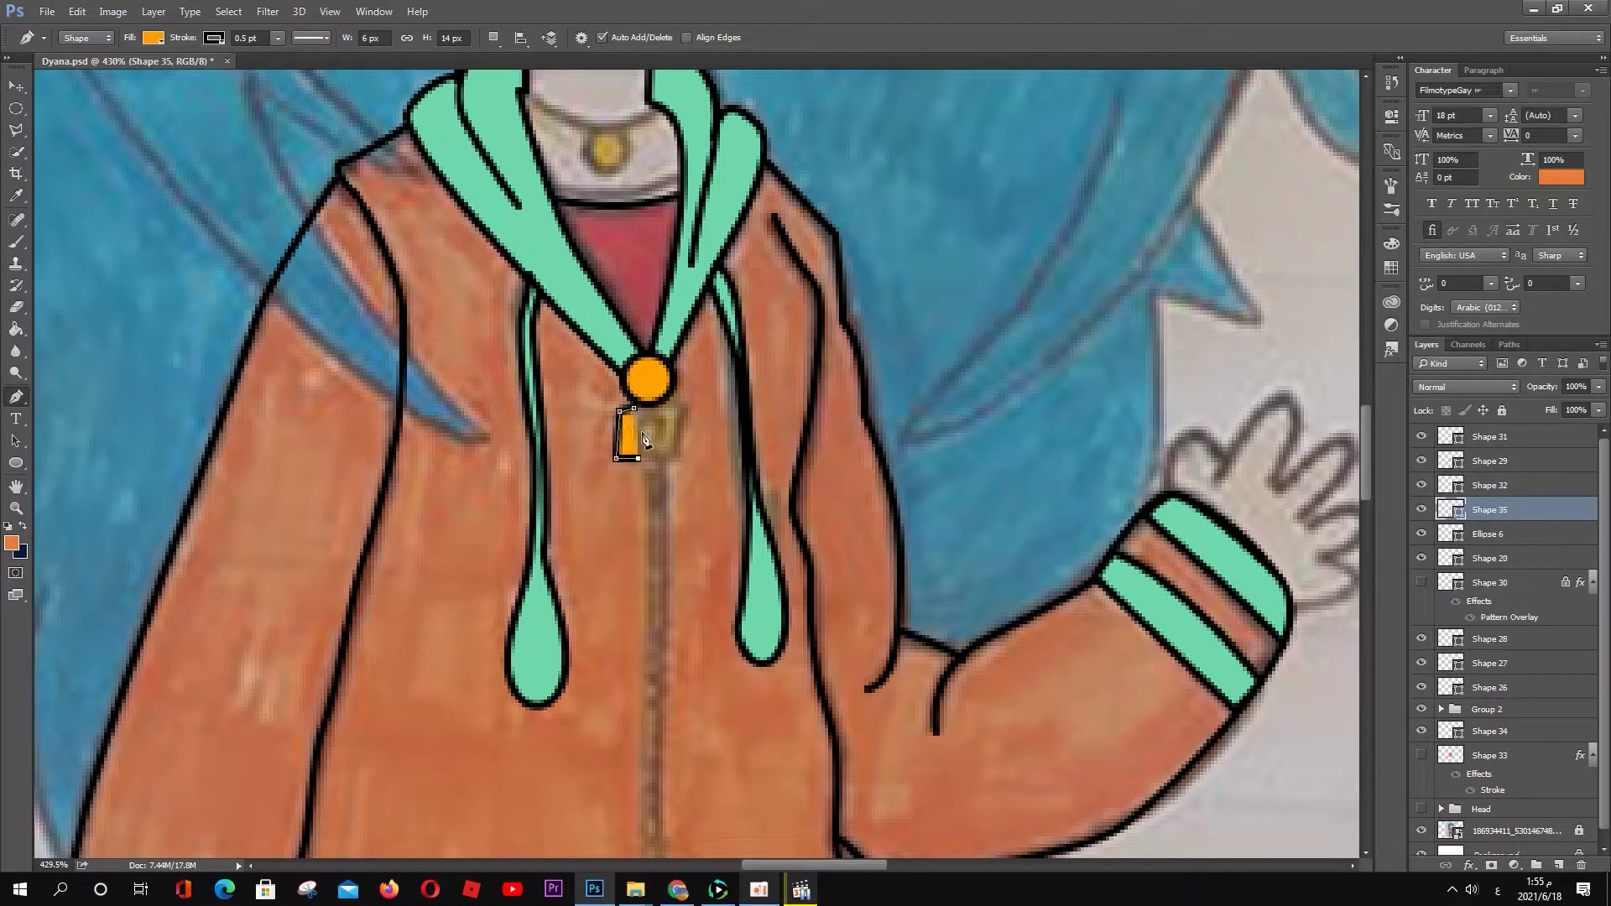
{"action": "left_click", "coordinate": [671, 459]}
{"action": "left_click", "coordinate": [687, 409]}
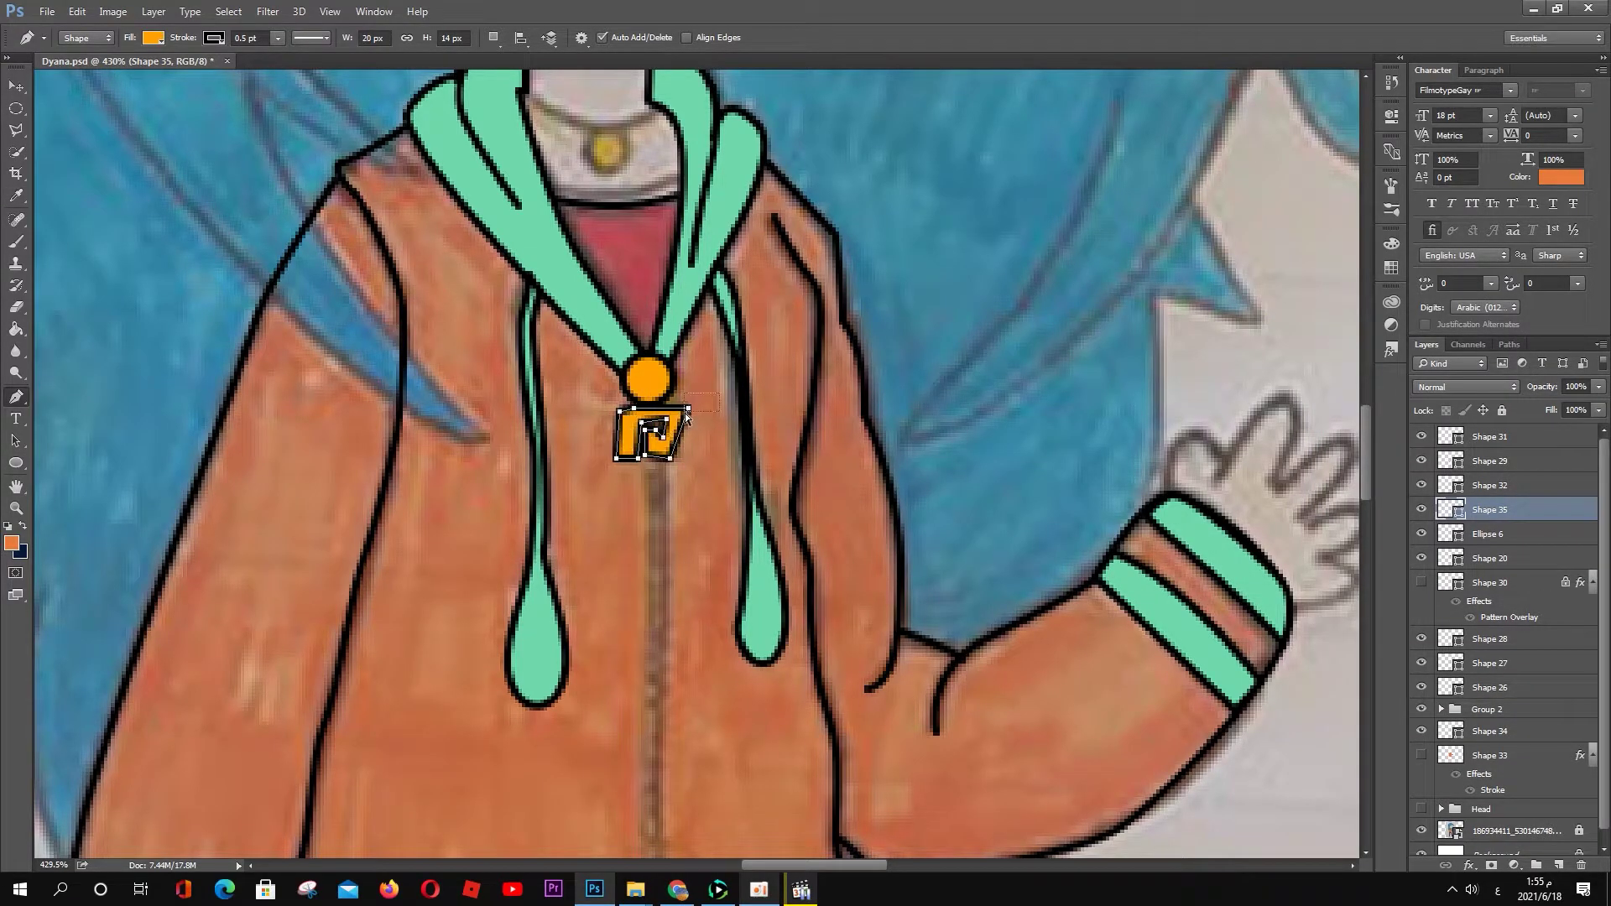
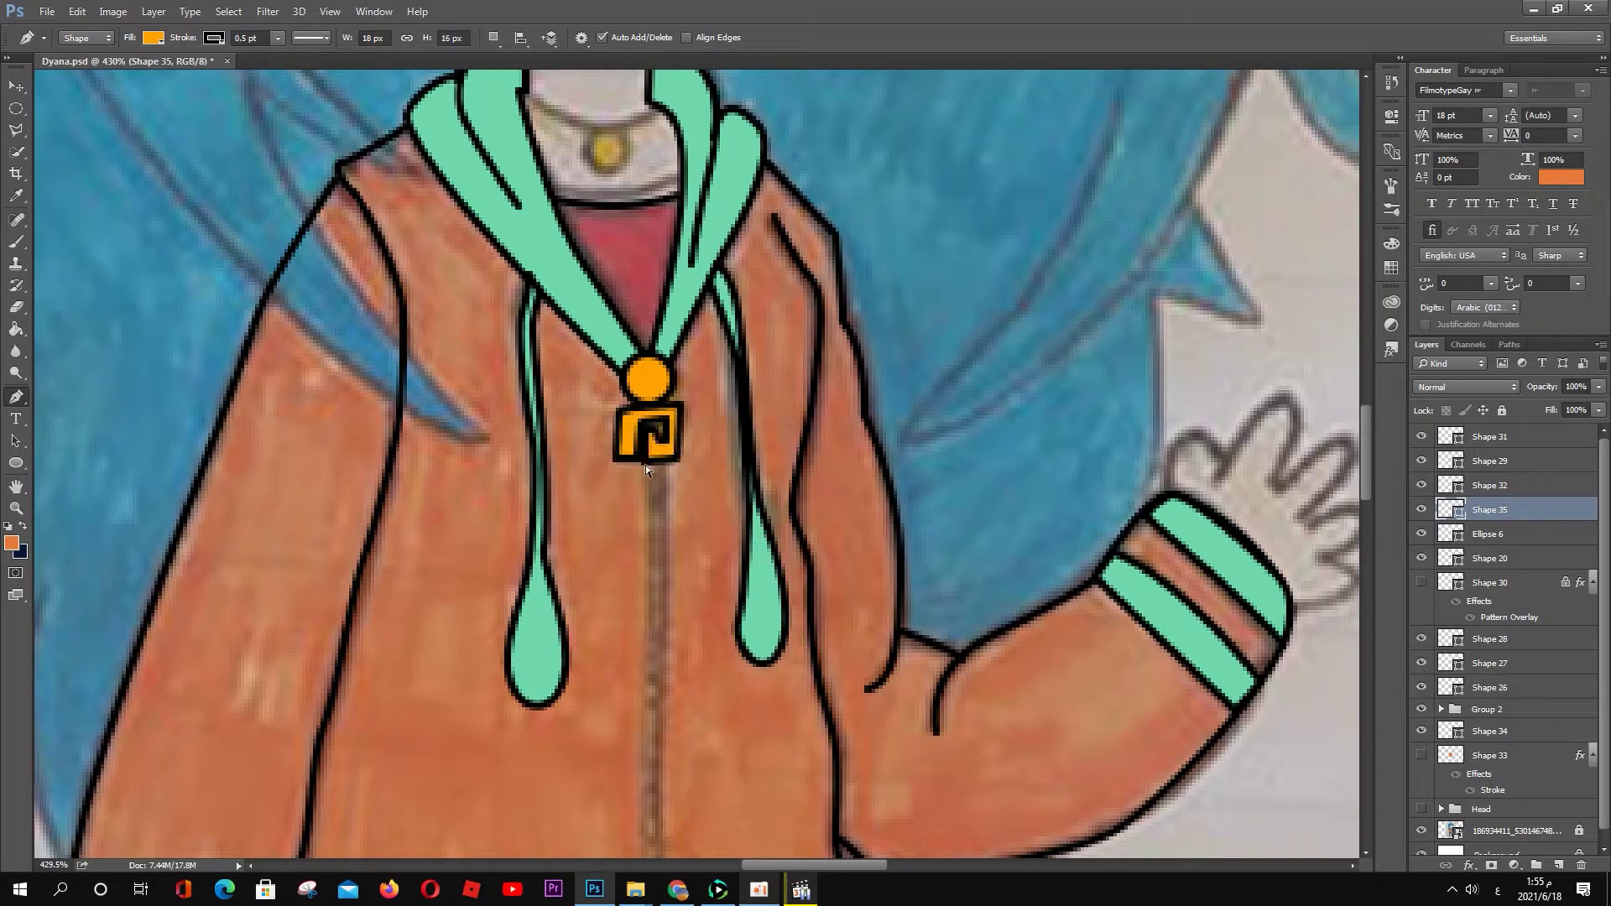
Step: Square off the pendant's slanted left edge and raise its top points slightly
{"action": "scroll", "coordinate": [663, 429], "scroll_direction": "up", "scroll_amount": 3}
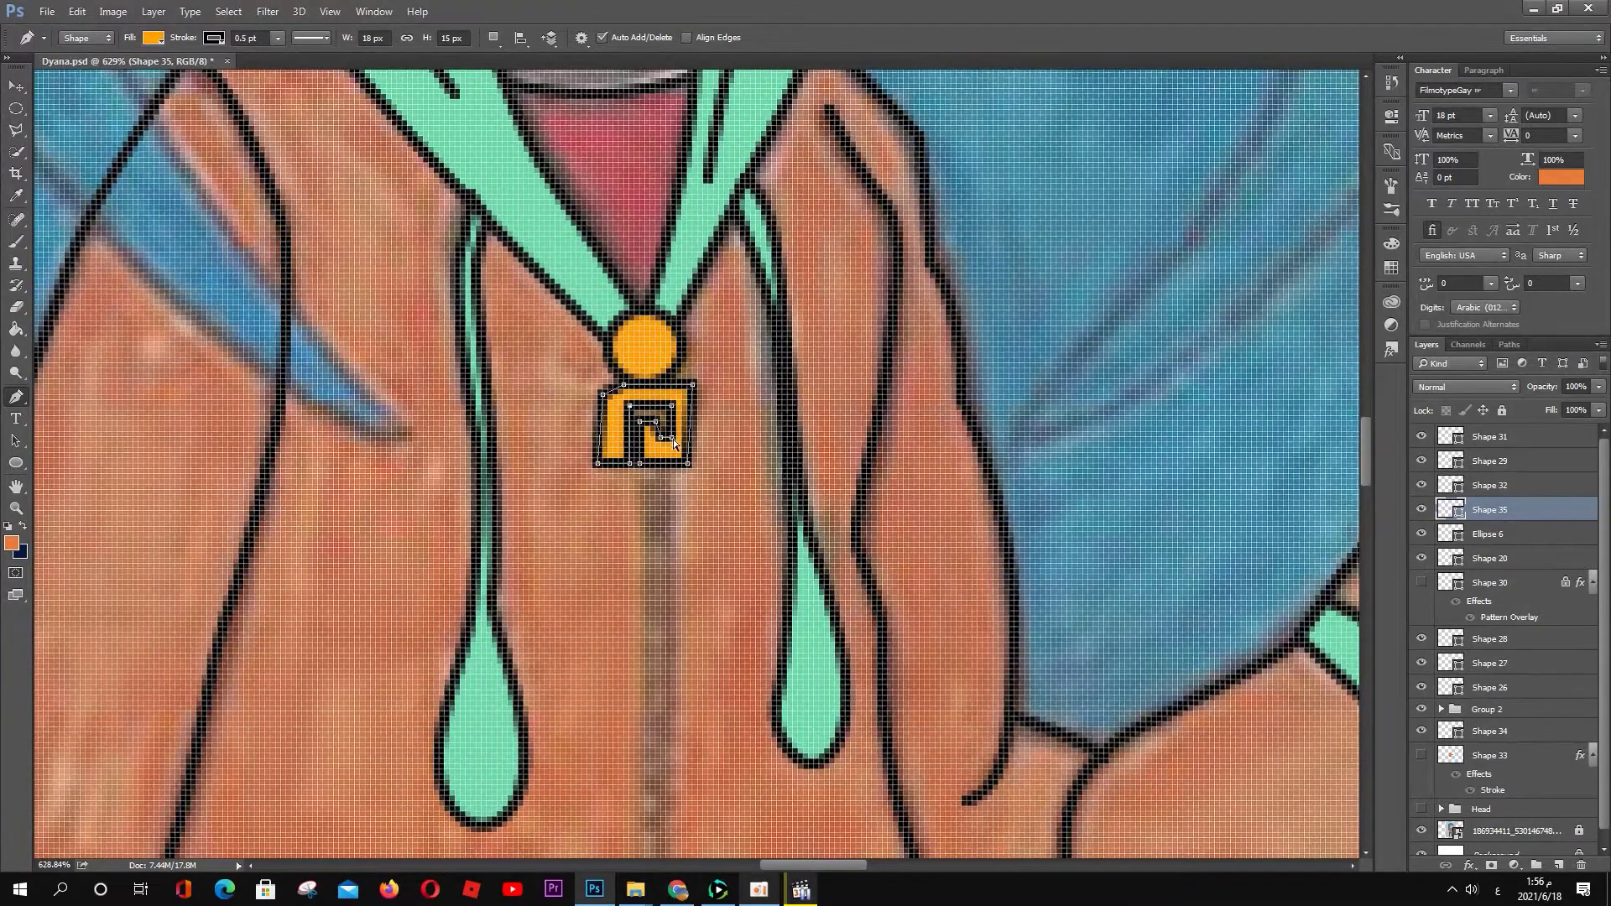
{"action": "left_click", "coordinate": [601, 395]}
{"action": "key", "text": "Up"}
{"action": "key", "text": "Up"}
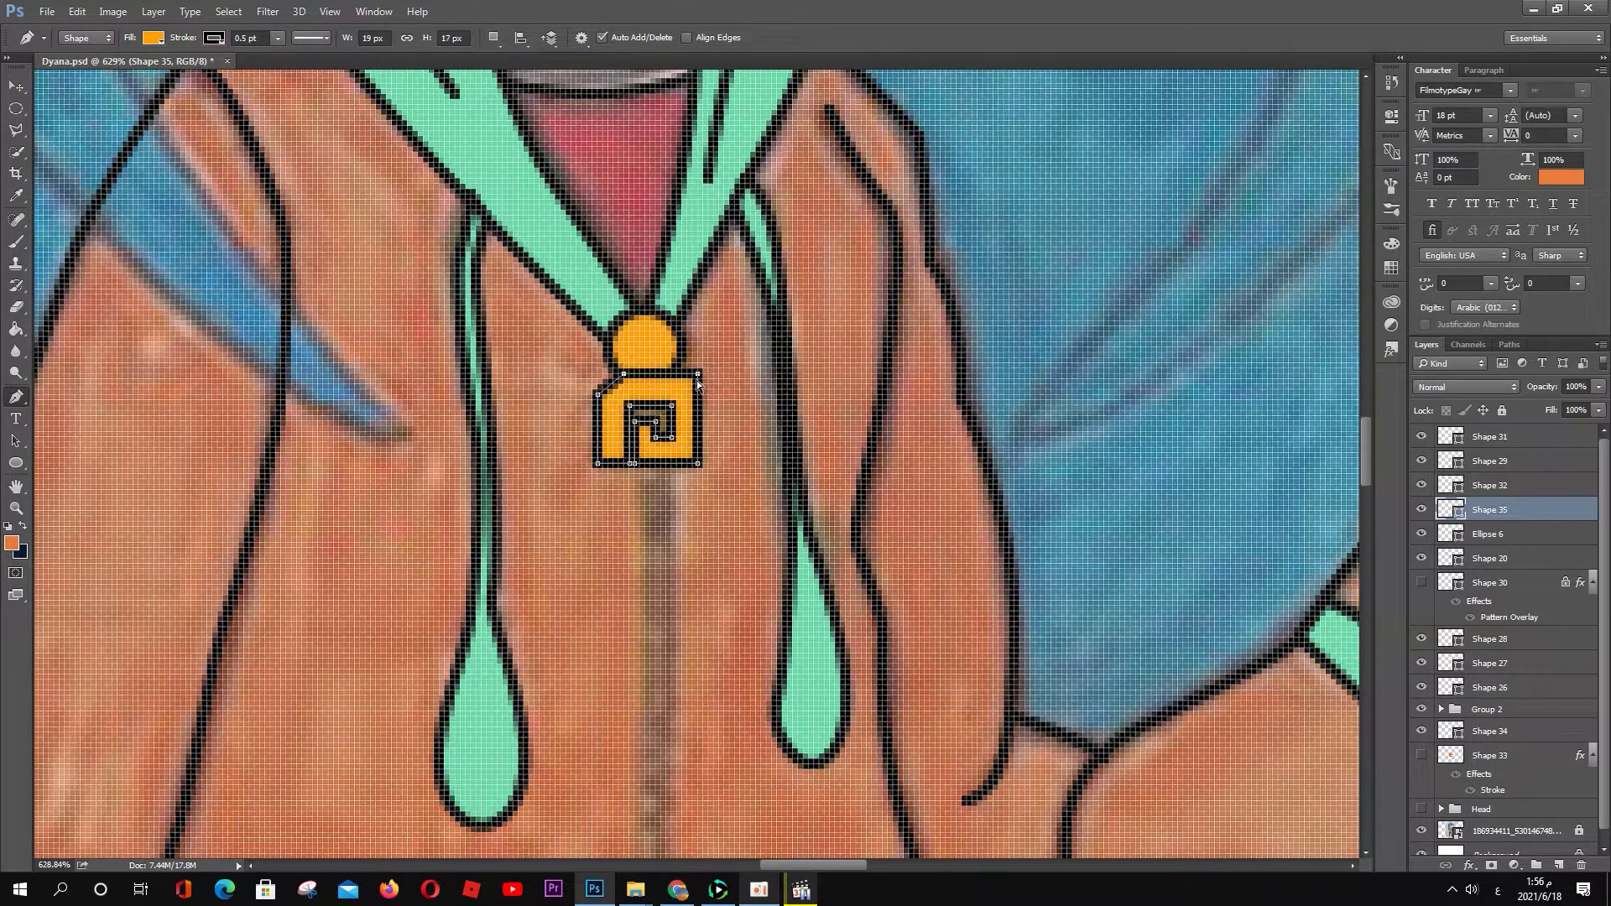
{"action": "scroll", "coordinate": [767, 529], "scroll_direction": "down", "scroll_amount": 5}
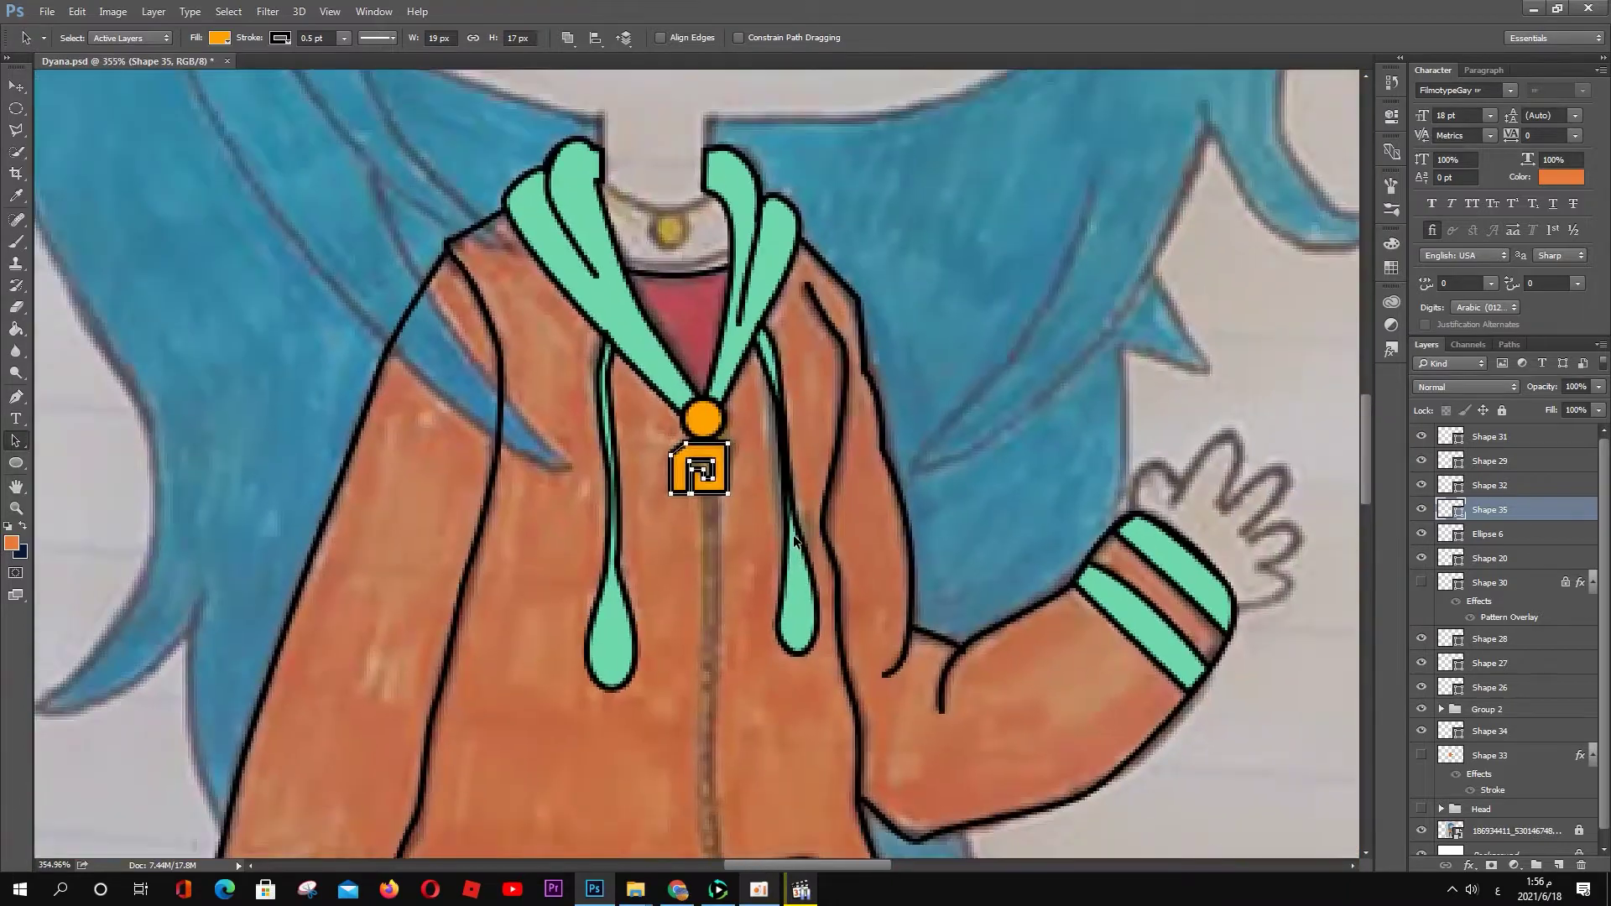
Step: Scale the pendant down to sit under the orange ring and thin its stroke to 0.2 pt
{"action": "key", "text": "ctrl+t"}
{"action": "left_click_drag", "start_coordinate": [734, 499], "coordinate": [724, 486]}
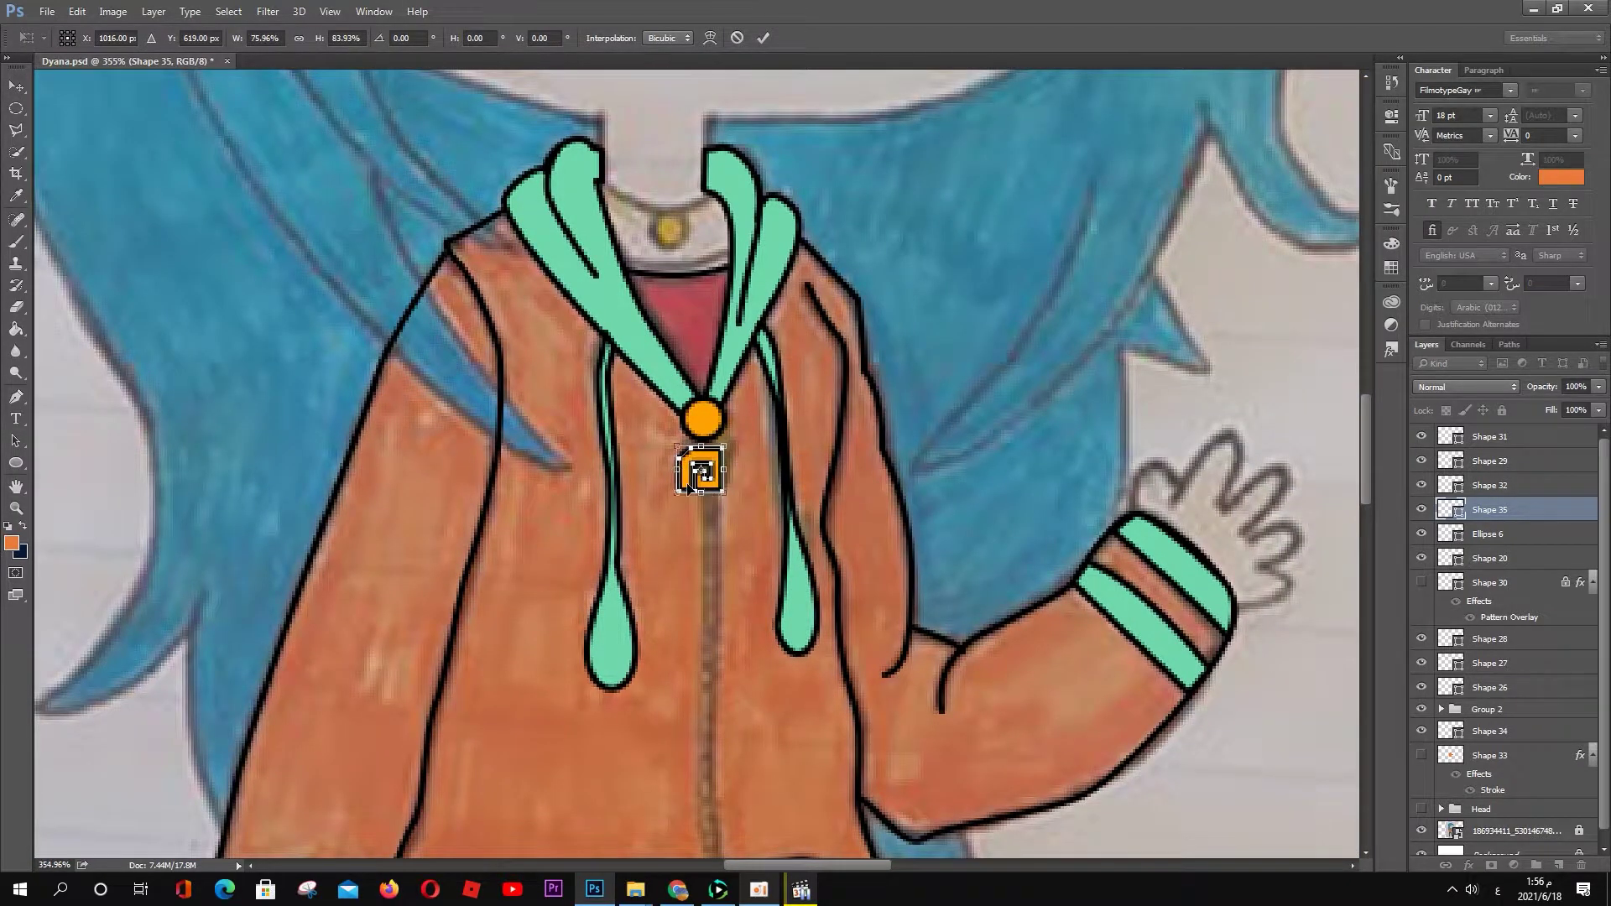
{"action": "key", "text": "Return"}
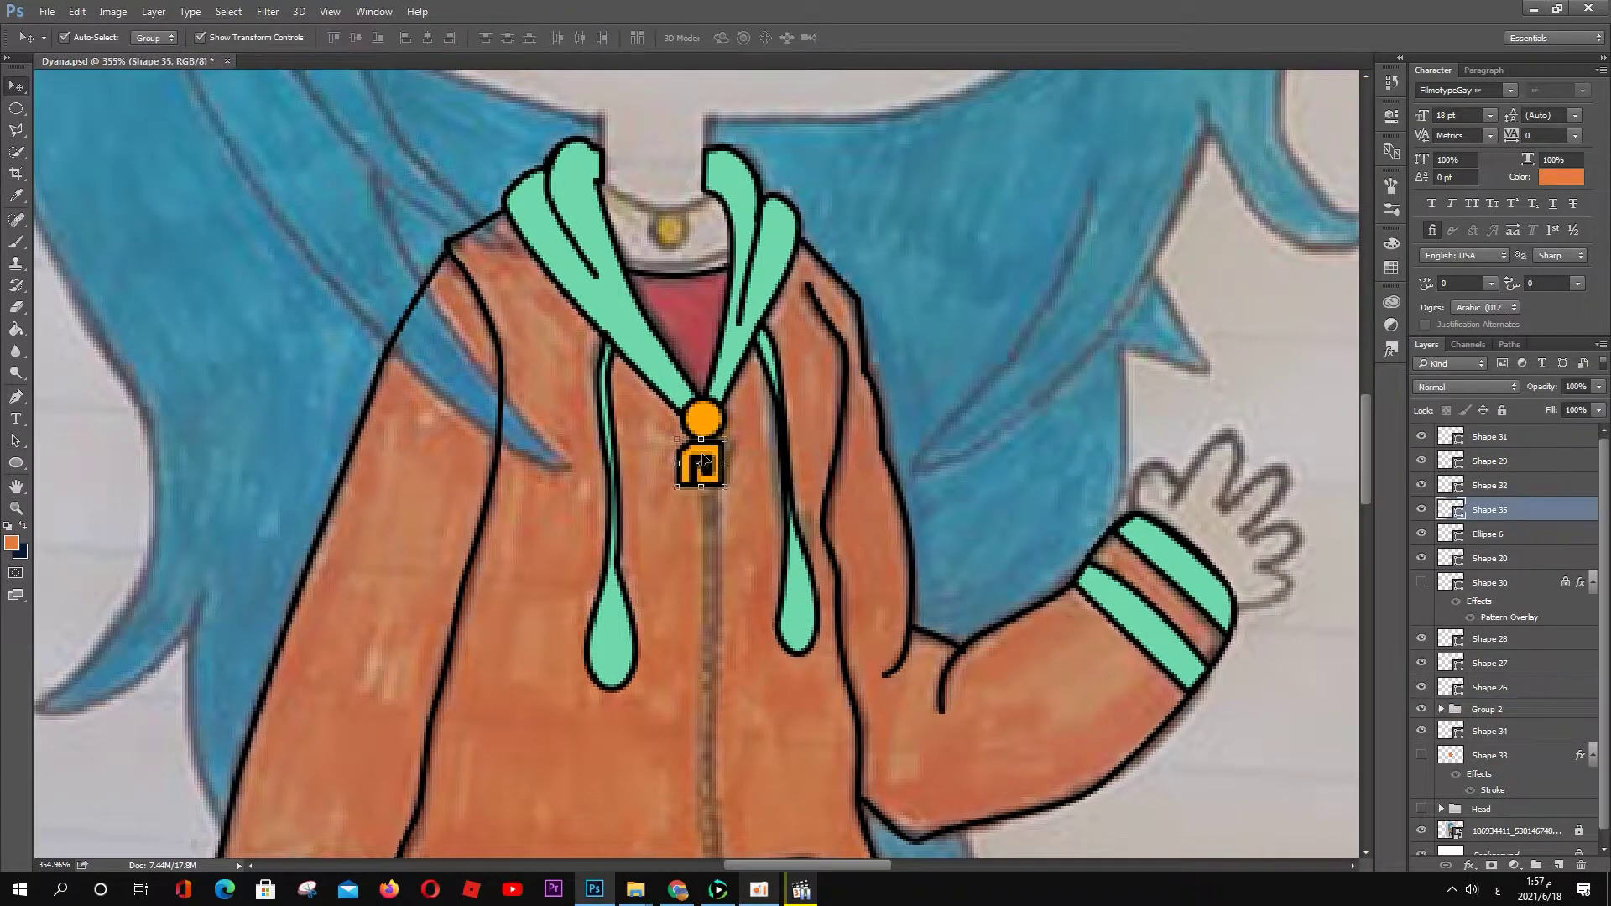
{"action": "type", "text": "a2"}
{"action": "key", "text": "Return"}
{"action": "scroll", "coordinate": [839, 470], "scroll_direction": "down", "scroll_amount": 3}
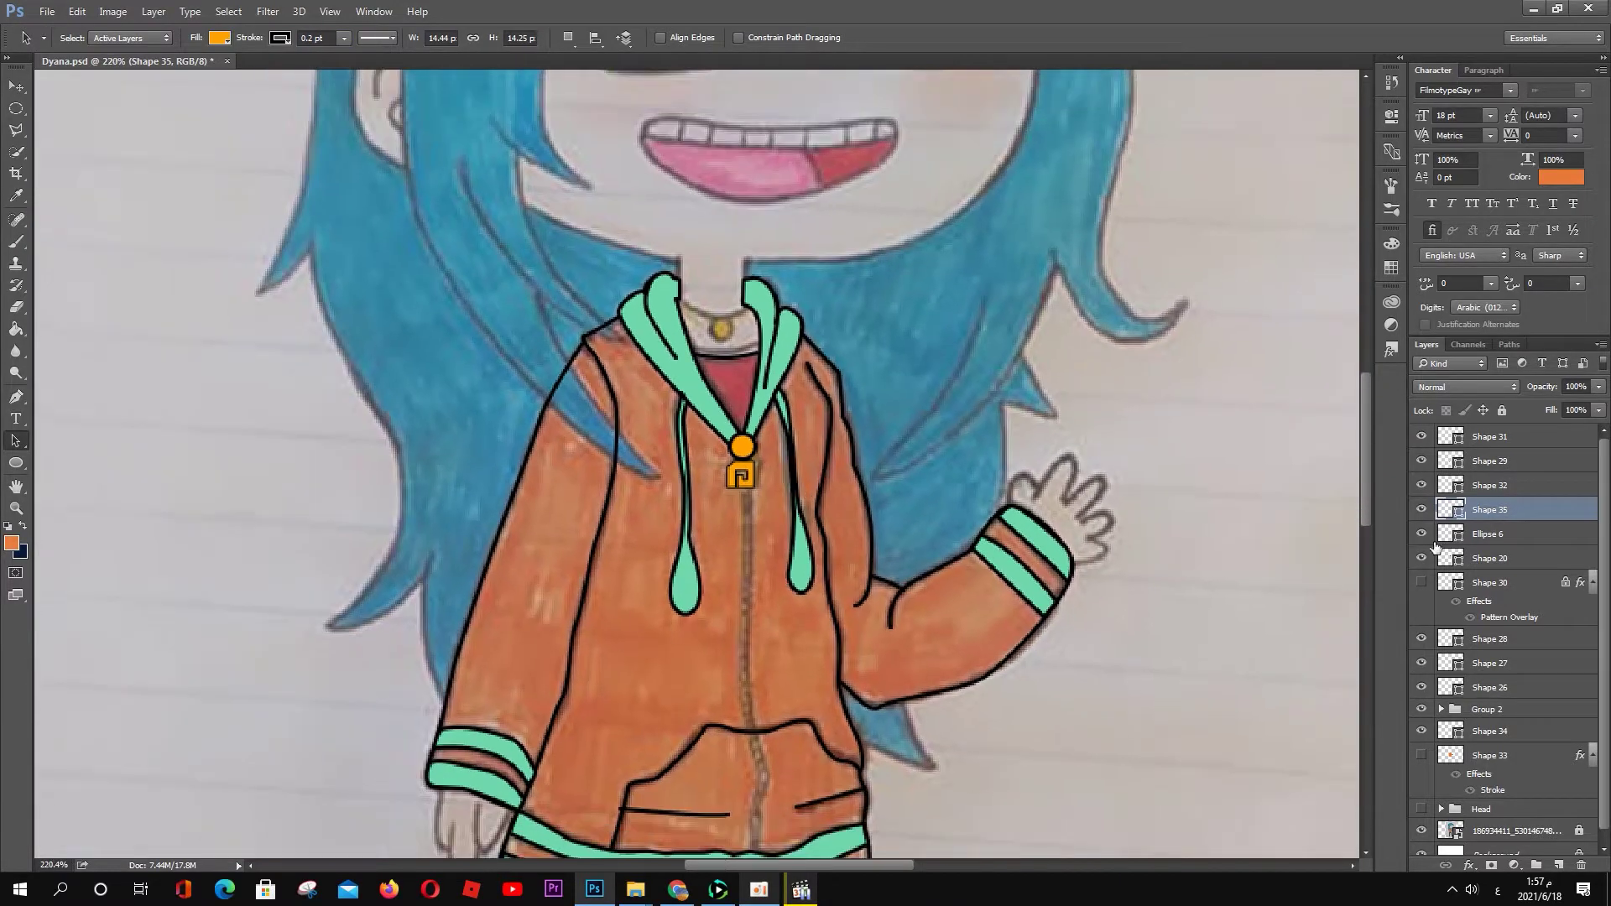
{"action": "left_click_drag", "start_coordinate": [862, 608], "coordinate": [899, 246]}
Step: Trace the left leg's outer edge from the jacket hem to the shoe top, with see-through fill
{"action": "scroll", "coordinate": [899, 246], "scroll_direction": "down", "scroll_amount": 5}
{"action": "key", "text": "p"}
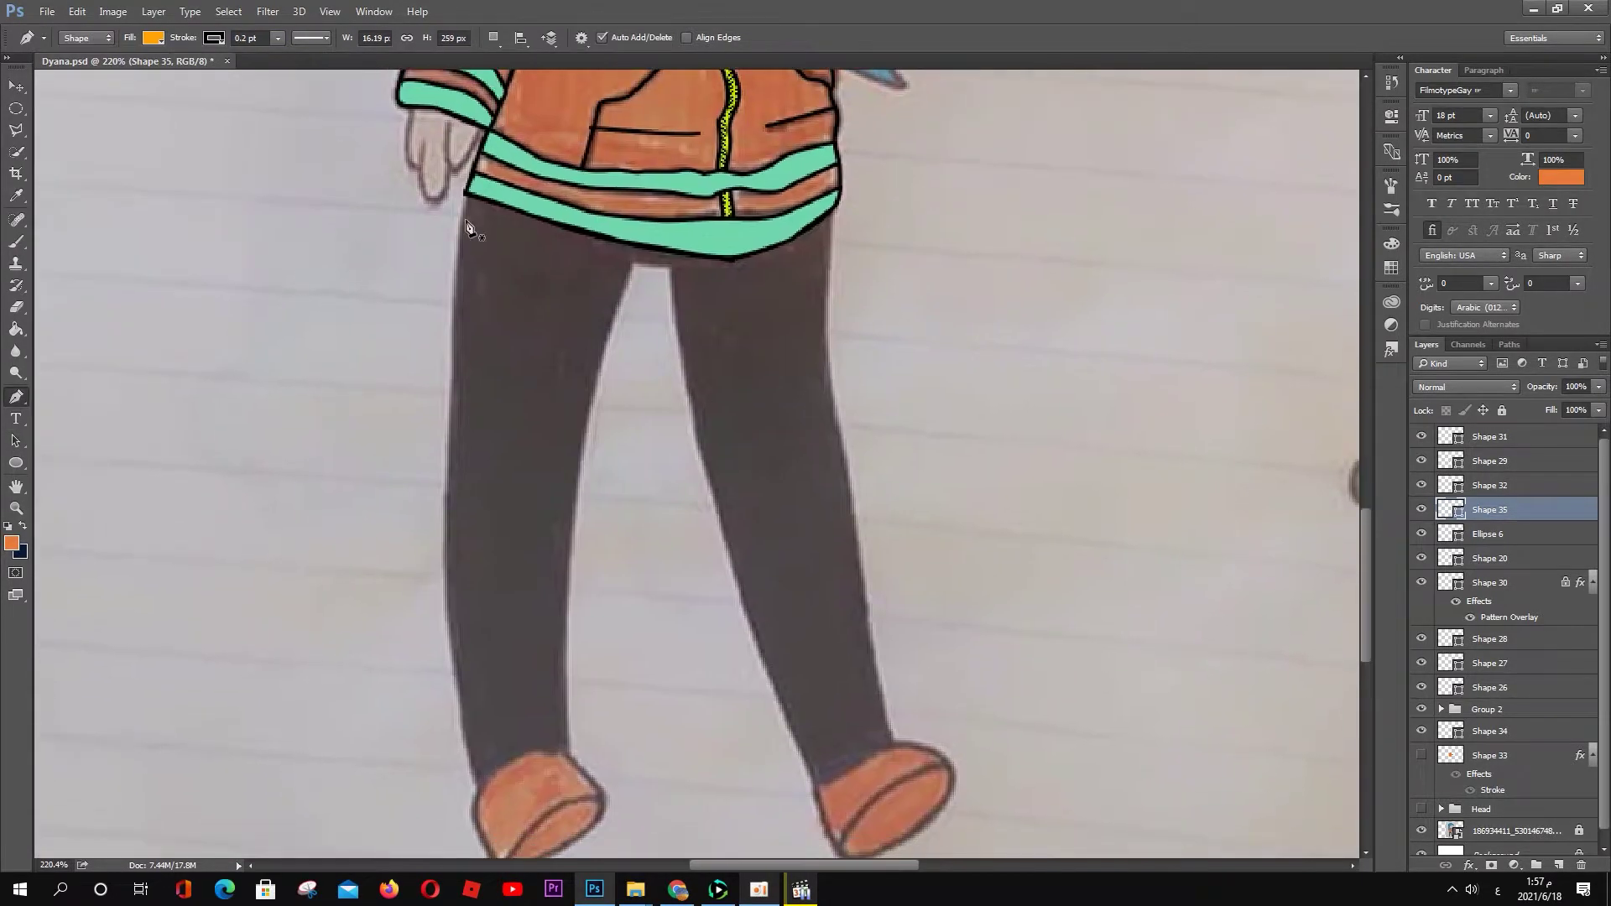
{"action": "left_click", "coordinate": [466, 196]}
{"action": "left_click", "coordinate": [455, 324]}
{"action": "left_click", "coordinate": [452, 413]}
{"action": "left_click", "coordinate": [455, 521]}
{"action": "left_click", "coordinate": [451, 556]}
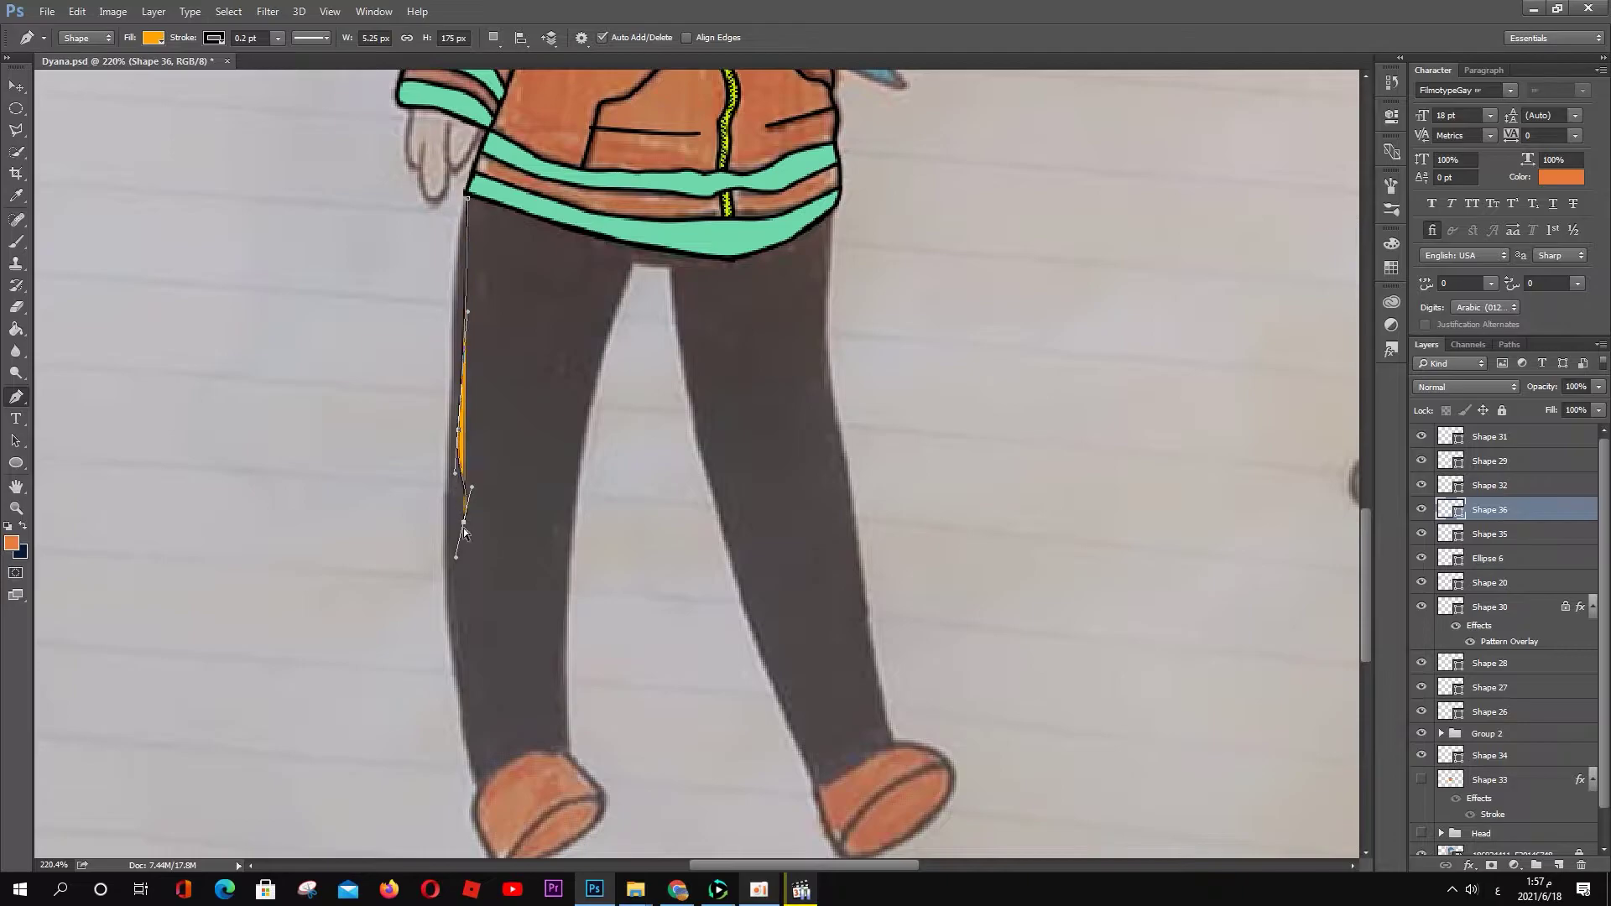
{"action": "left_click_drag", "start_coordinate": [449, 654], "coordinate": [460, 704]}
{"action": "left_click", "coordinate": [477, 789]}
{"action": "left_click_drag", "start_coordinate": [564, 756], "coordinate": [610, 770]}
{"action": "key", "text": "shift+0"}
{"action": "key", "text": "shift+0"}
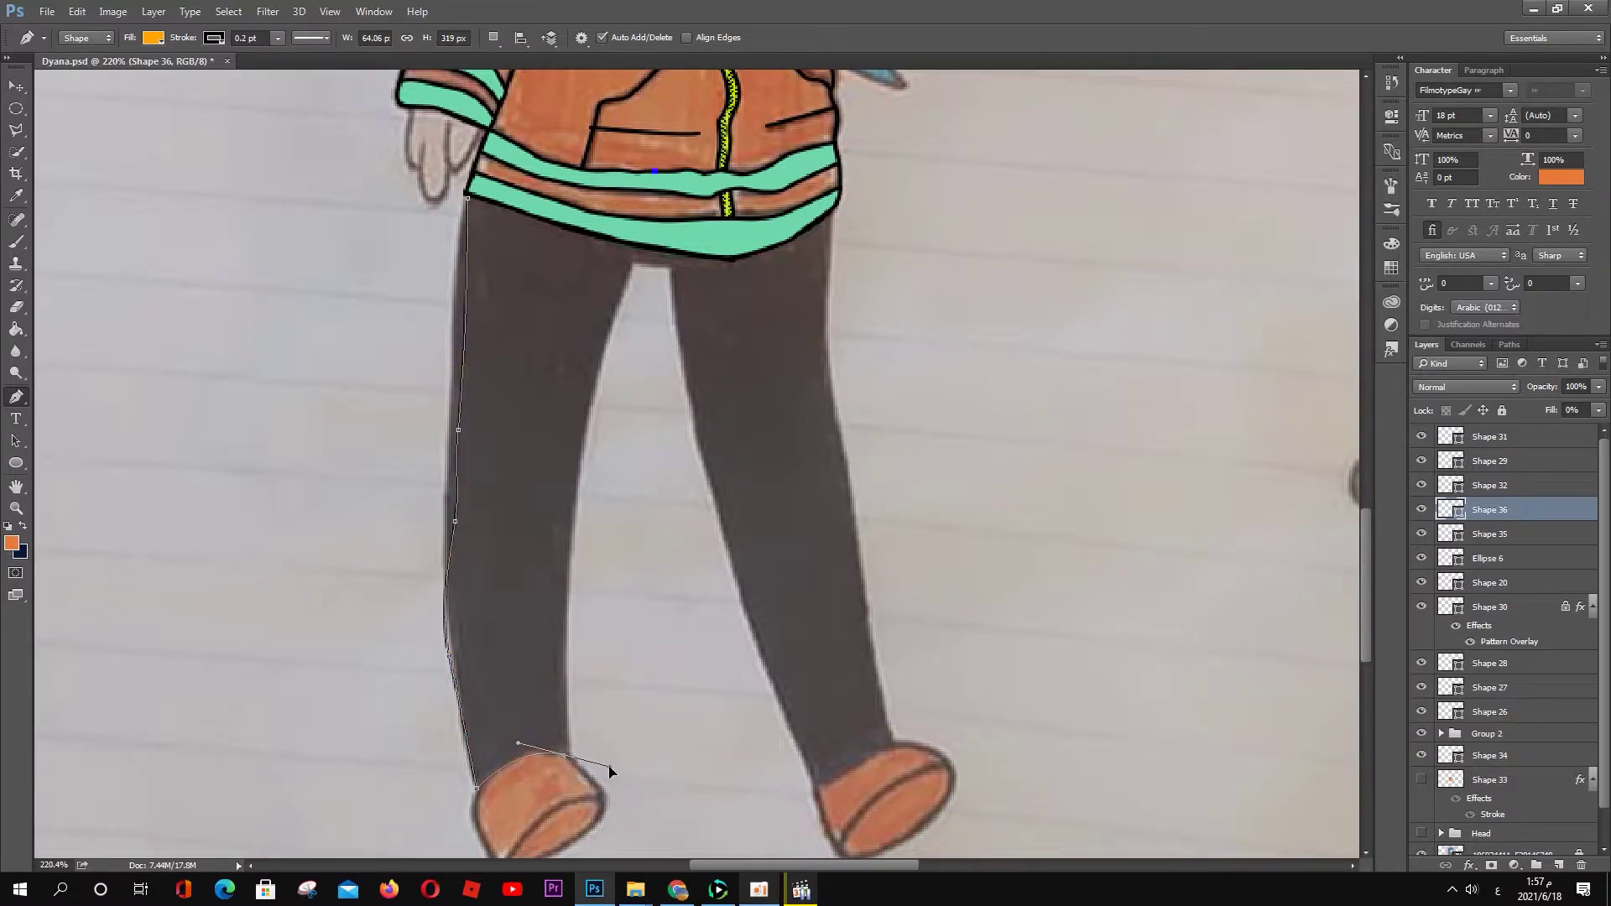
Step: Continue the leggings outline between the legs, around the right ankle, and close it at the hem
{"action": "left_click", "coordinate": [561, 651]}
{"action": "left_click_drag", "start_coordinate": [562, 529], "coordinate": [575, 489]}
{"action": "left_click", "coordinate": [632, 262]}
{"action": "left_click", "coordinate": [669, 267]}
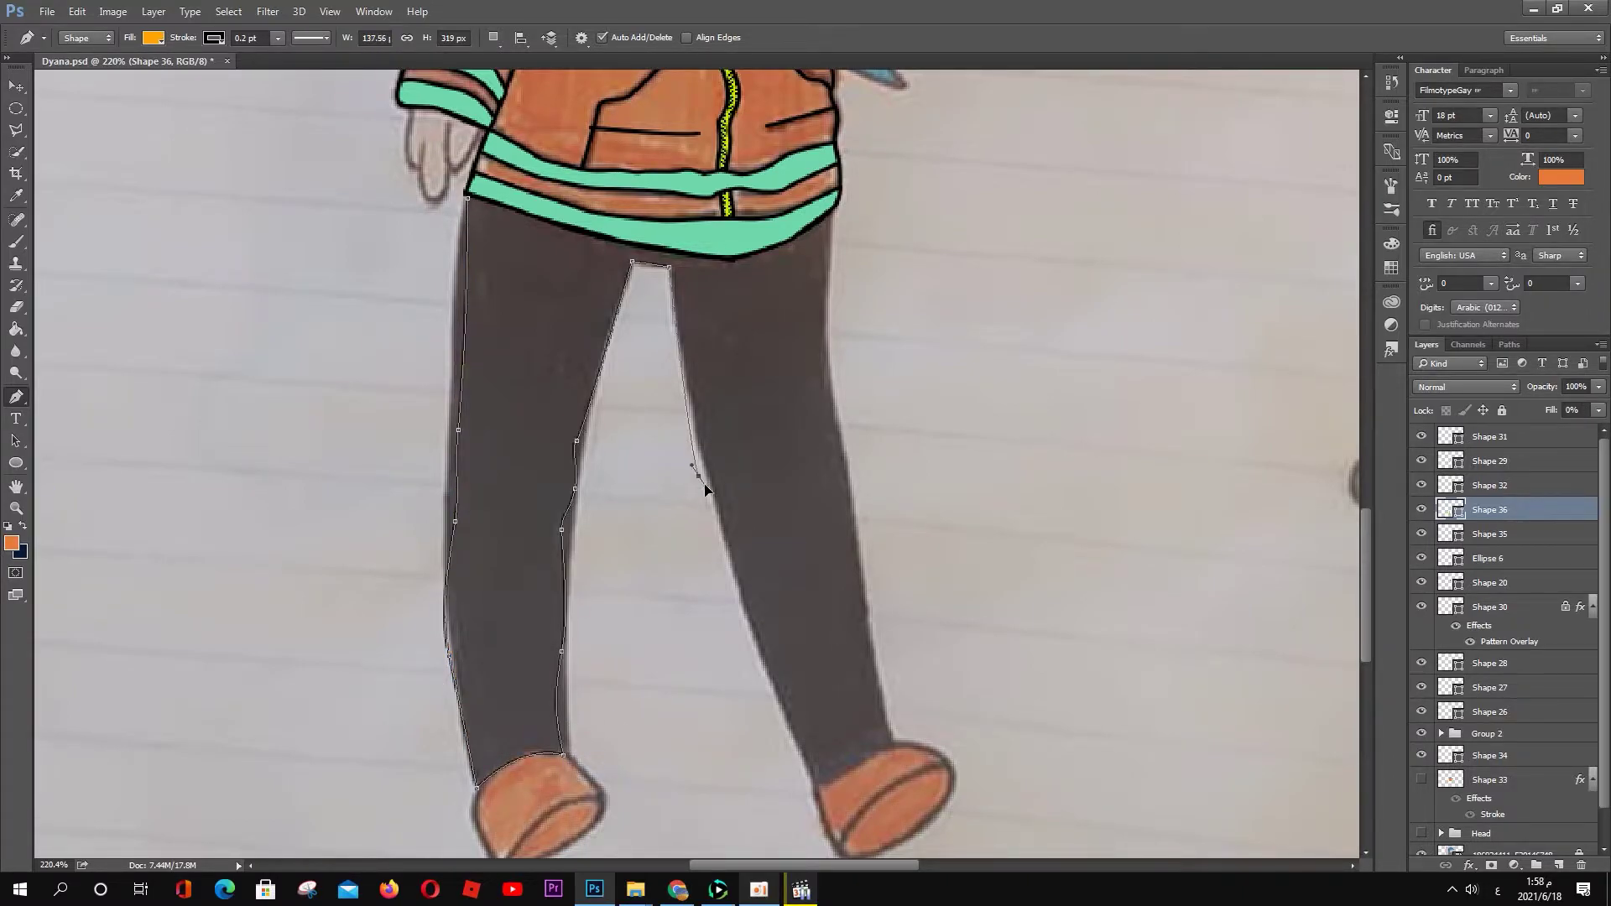
{"action": "left_click_drag", "start_coordinate": [701, 489], "coordinate": [724, 537]}
{"action": "left_click_drag", "start_coordinate": [769, 690], "coordinate": [794, 728]}
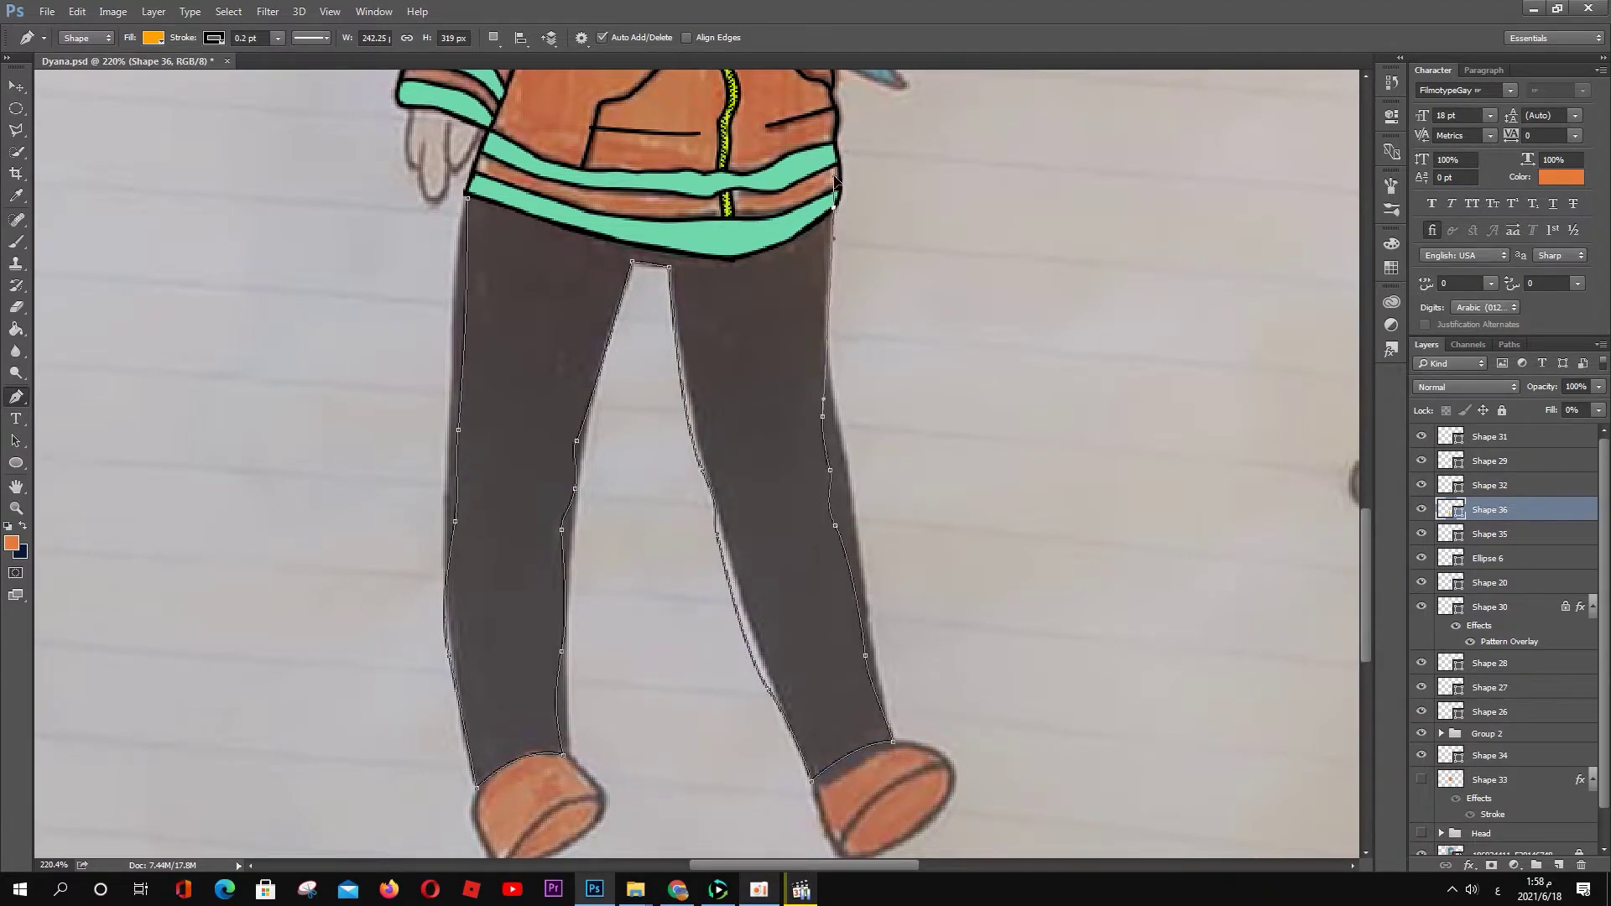
{"action": "left_click_drag", "start_coordinate": [724, 259], "coordinate": [588, 236]}
{"action": "left_click_drag", "start_coordinate": [468, 195], "coordinate": [461, 306]}
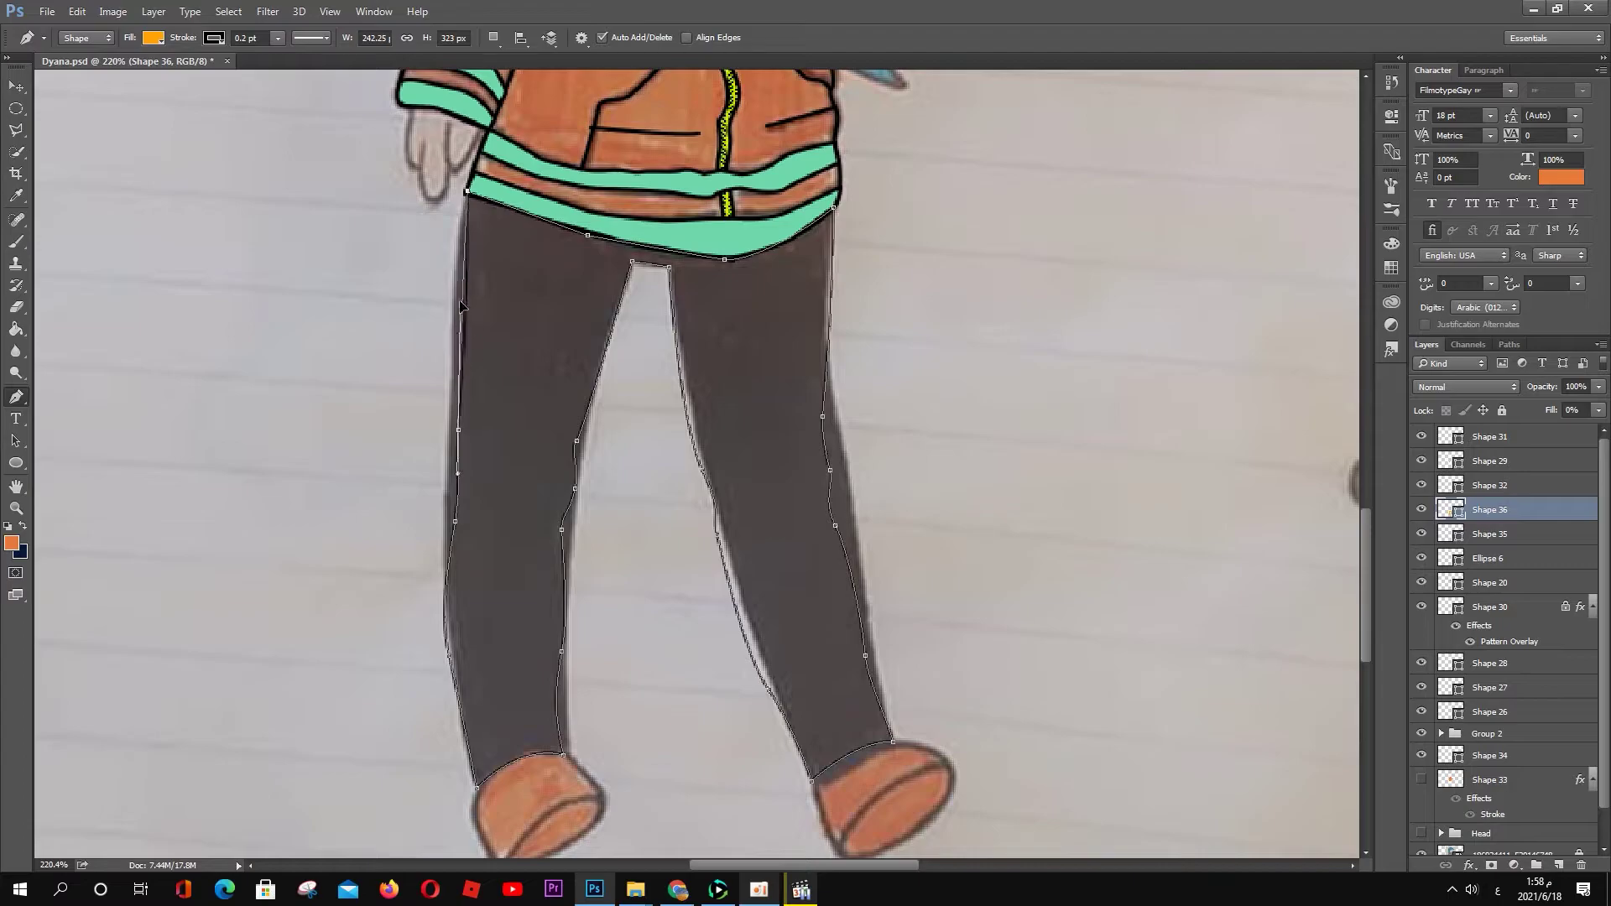
Step: Try reshaping the right leg's outer curve, undo it, and confirm the dark brown #4d413f fill
{"action": "left_click", "coordinate": [832, 468], "text": "ctrl"}
{"action": "left_click_drag", "start_coordinate": [828, 432], "coordinate": [833, 500]}
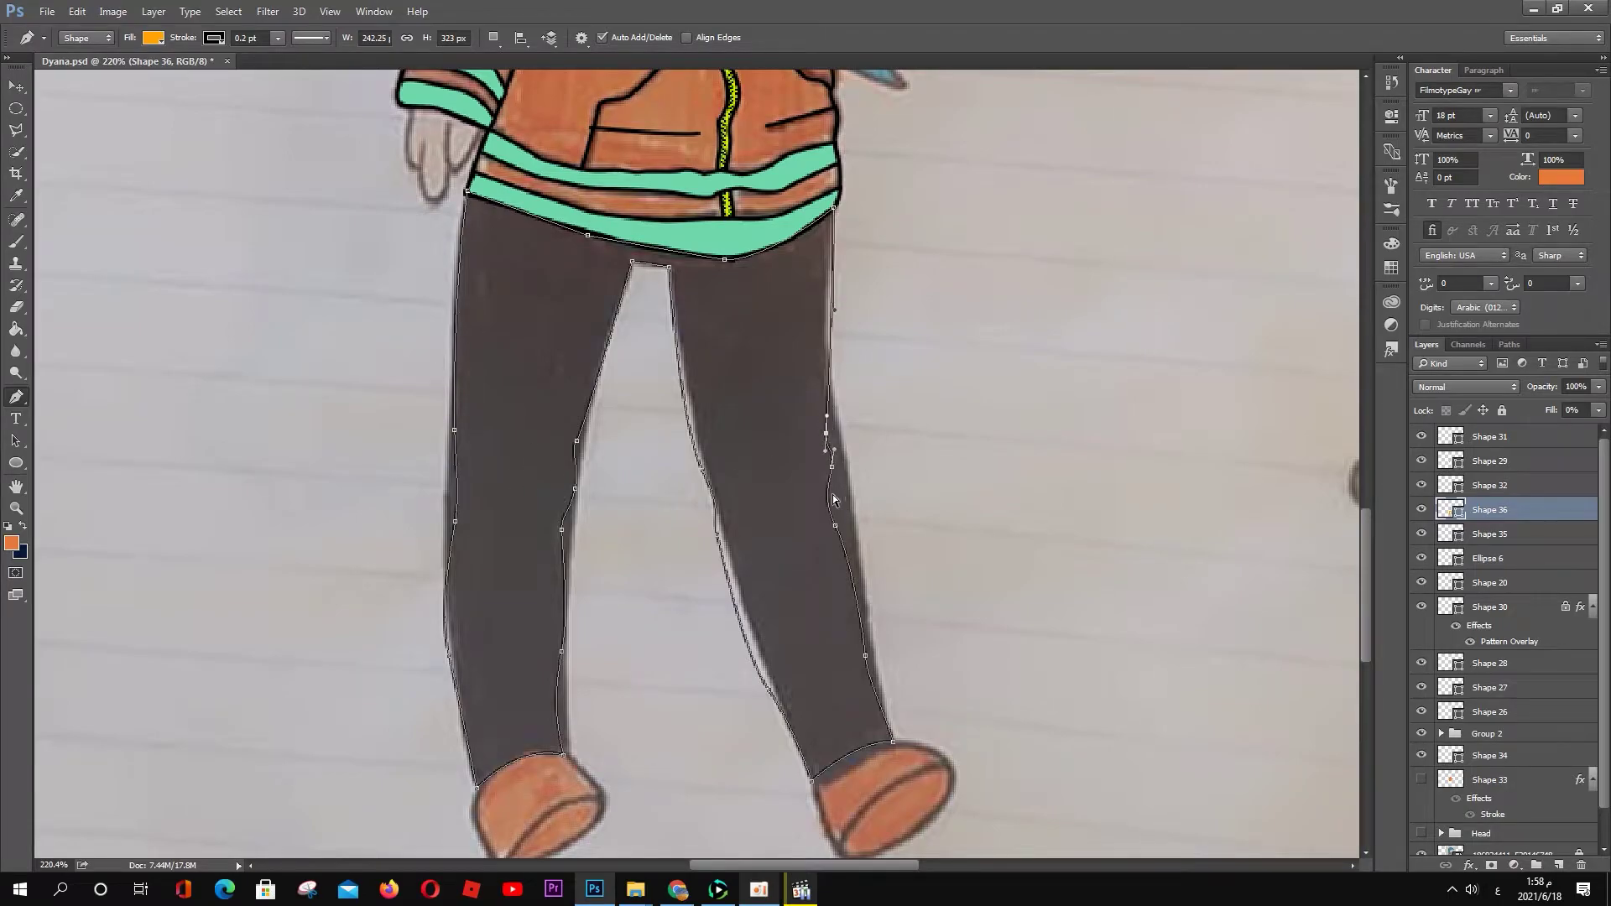
{"action": "key", "text": "ctrl+alt+z"}
{"action": "key", "text": "ctrl+alt+z"}
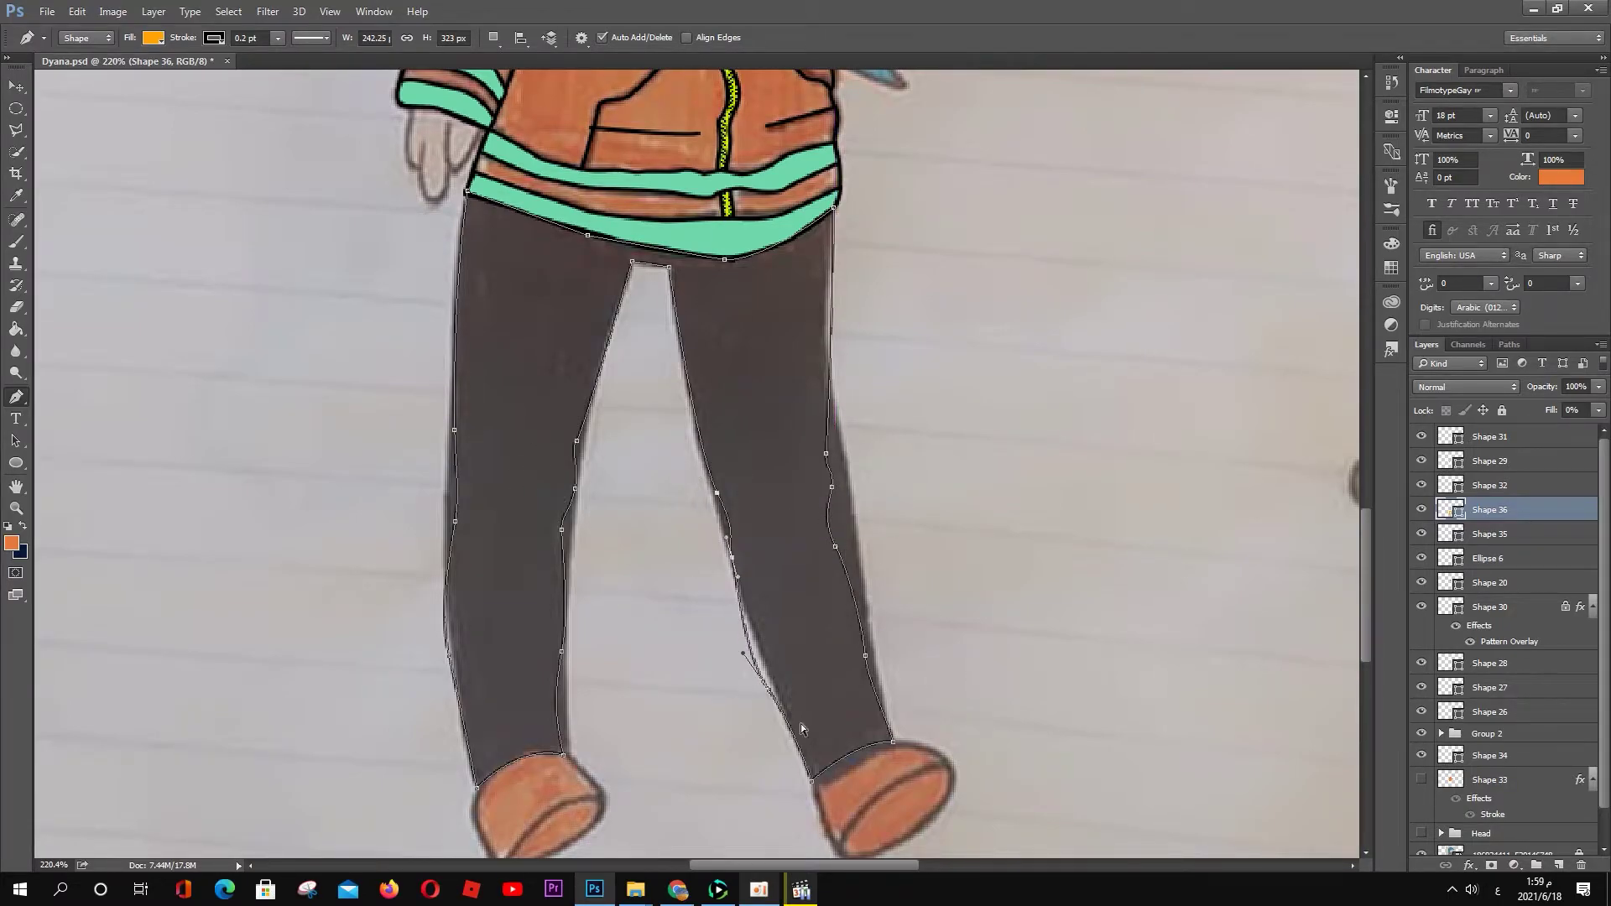
{"action": "double_click", "coordinate": [1450, 510]}
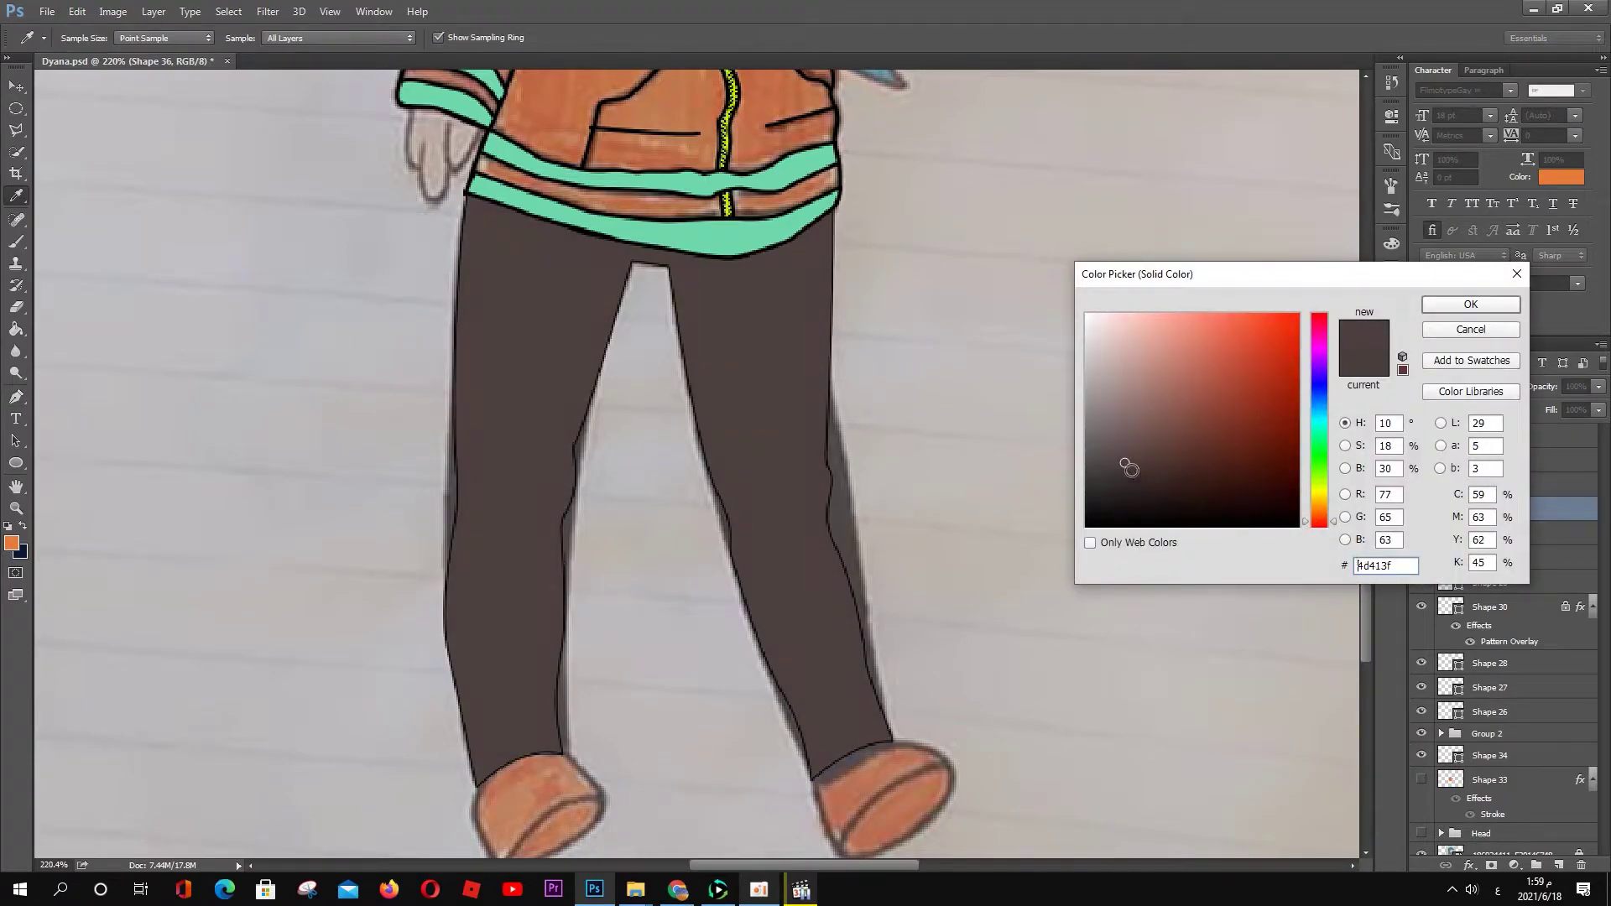
{"action": "key", "text": "Return"}
Step: Draw the right shoe's outline and fill it orange
{"action": "scroll", "coordinate": [1116, 378], "scroll_direction": "up", "scroll_amount": 2}
{"action": "scroll", "coordinate": [986, 733], "scroll_direction": "up", "scroll_amount": 1}
{"action": "left_click", "coordinate": [1041, 588]}
{"action": "left_click_drag", "start_coordinate": [950, 537], "coordinate": [855, 540]}
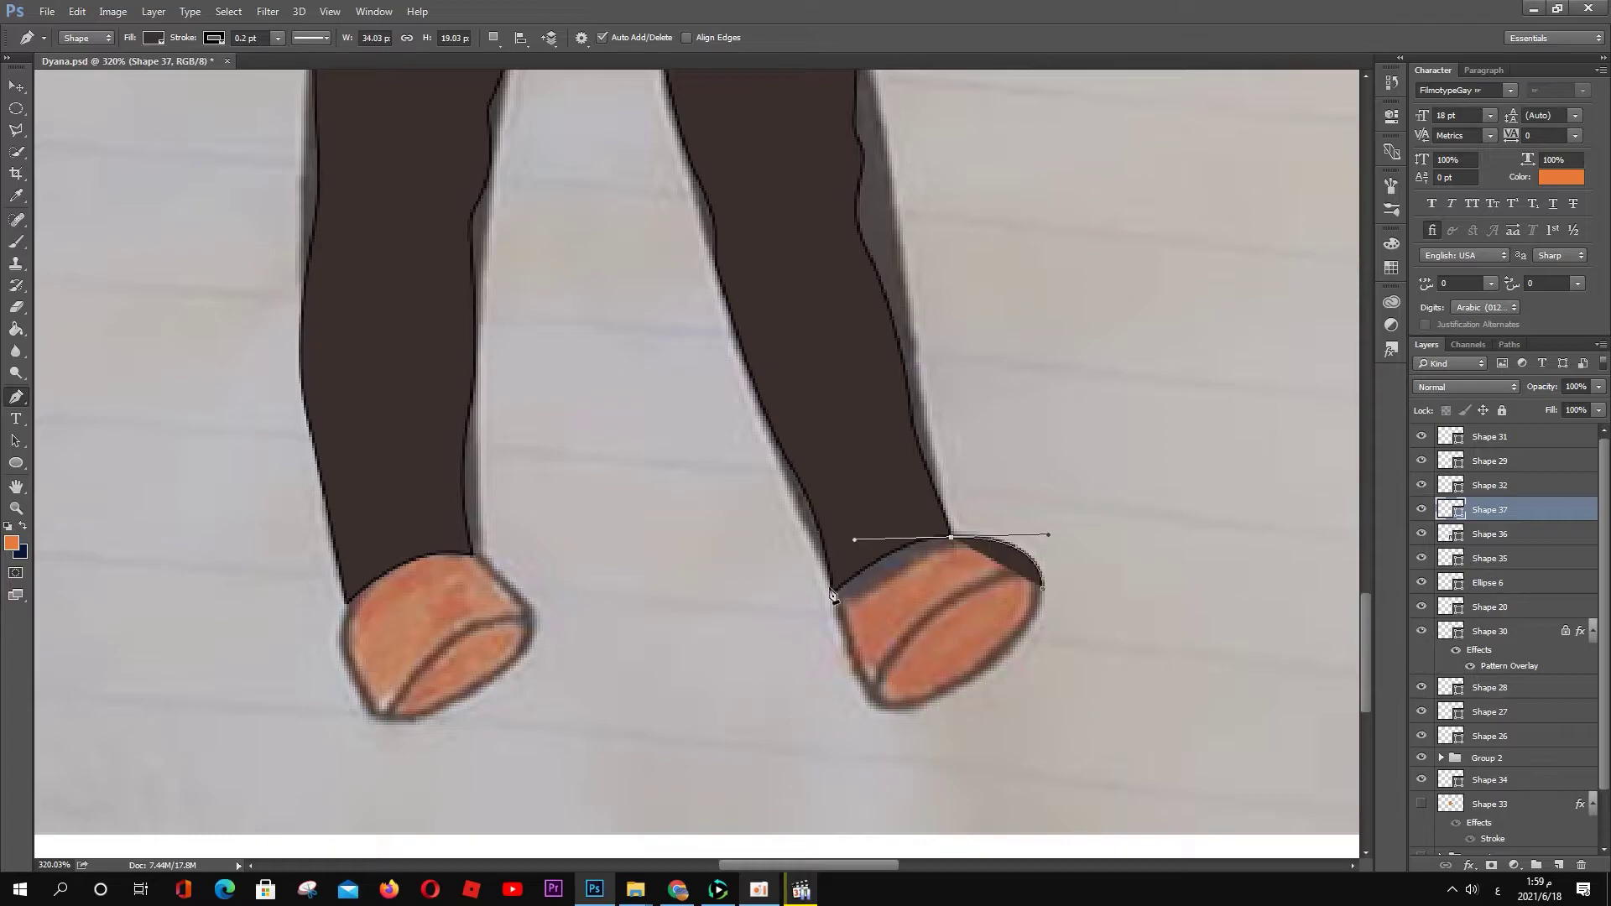
{"action": "left_click", "coordinate": [888, 546]}
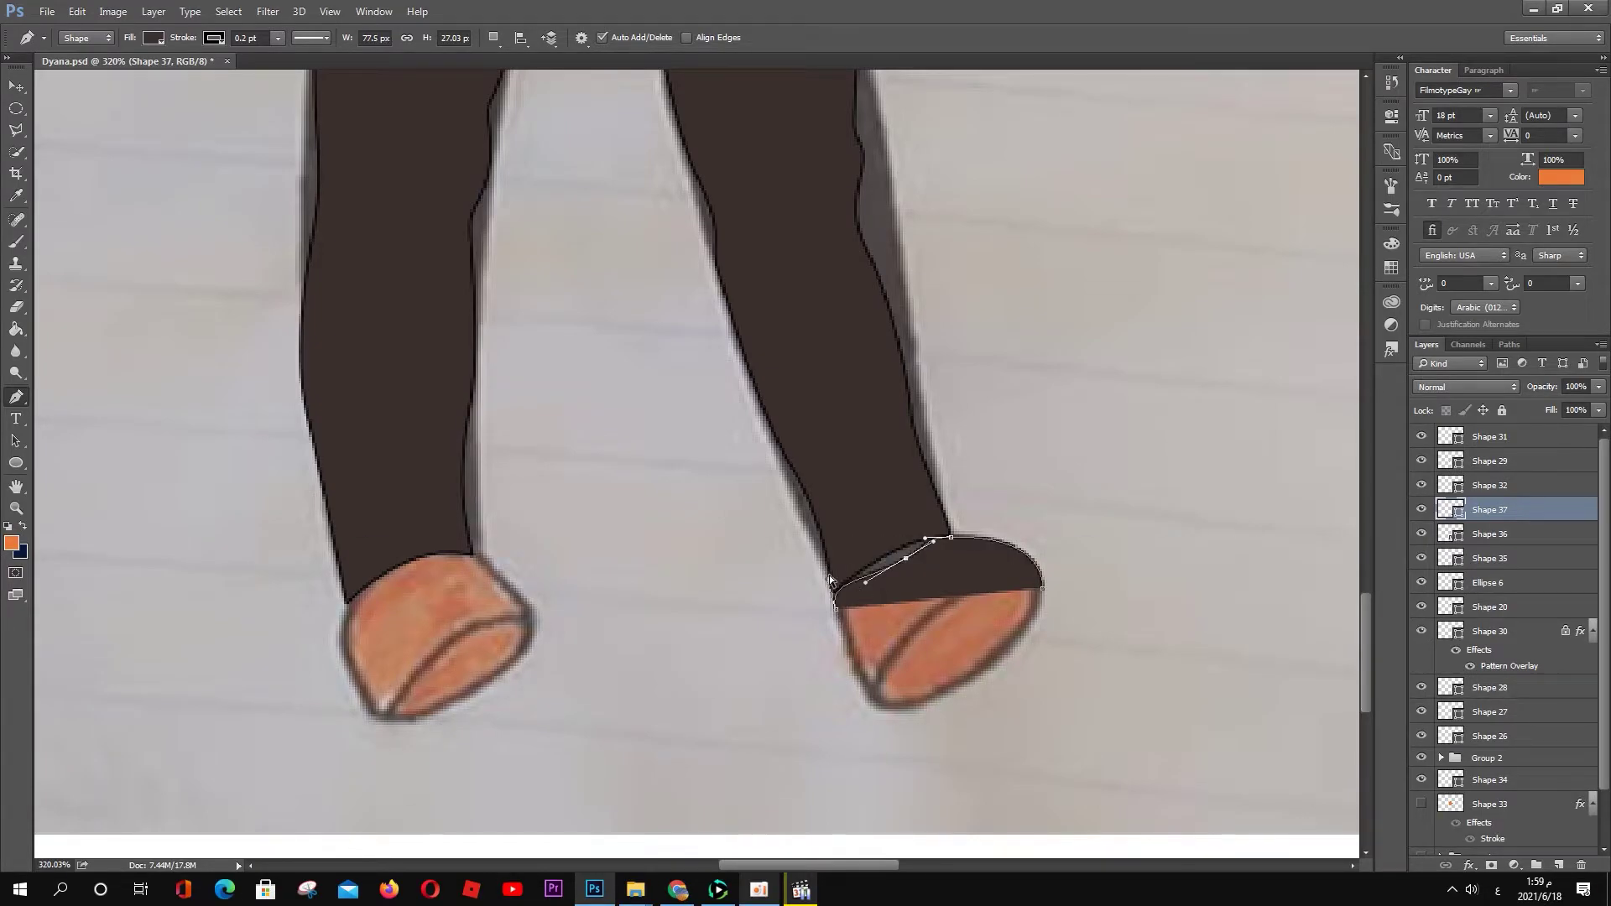
{"action": "left_click", "coordinate": [908, 704]}
{"action": "left_click", "coordinate": [1041, 588]}
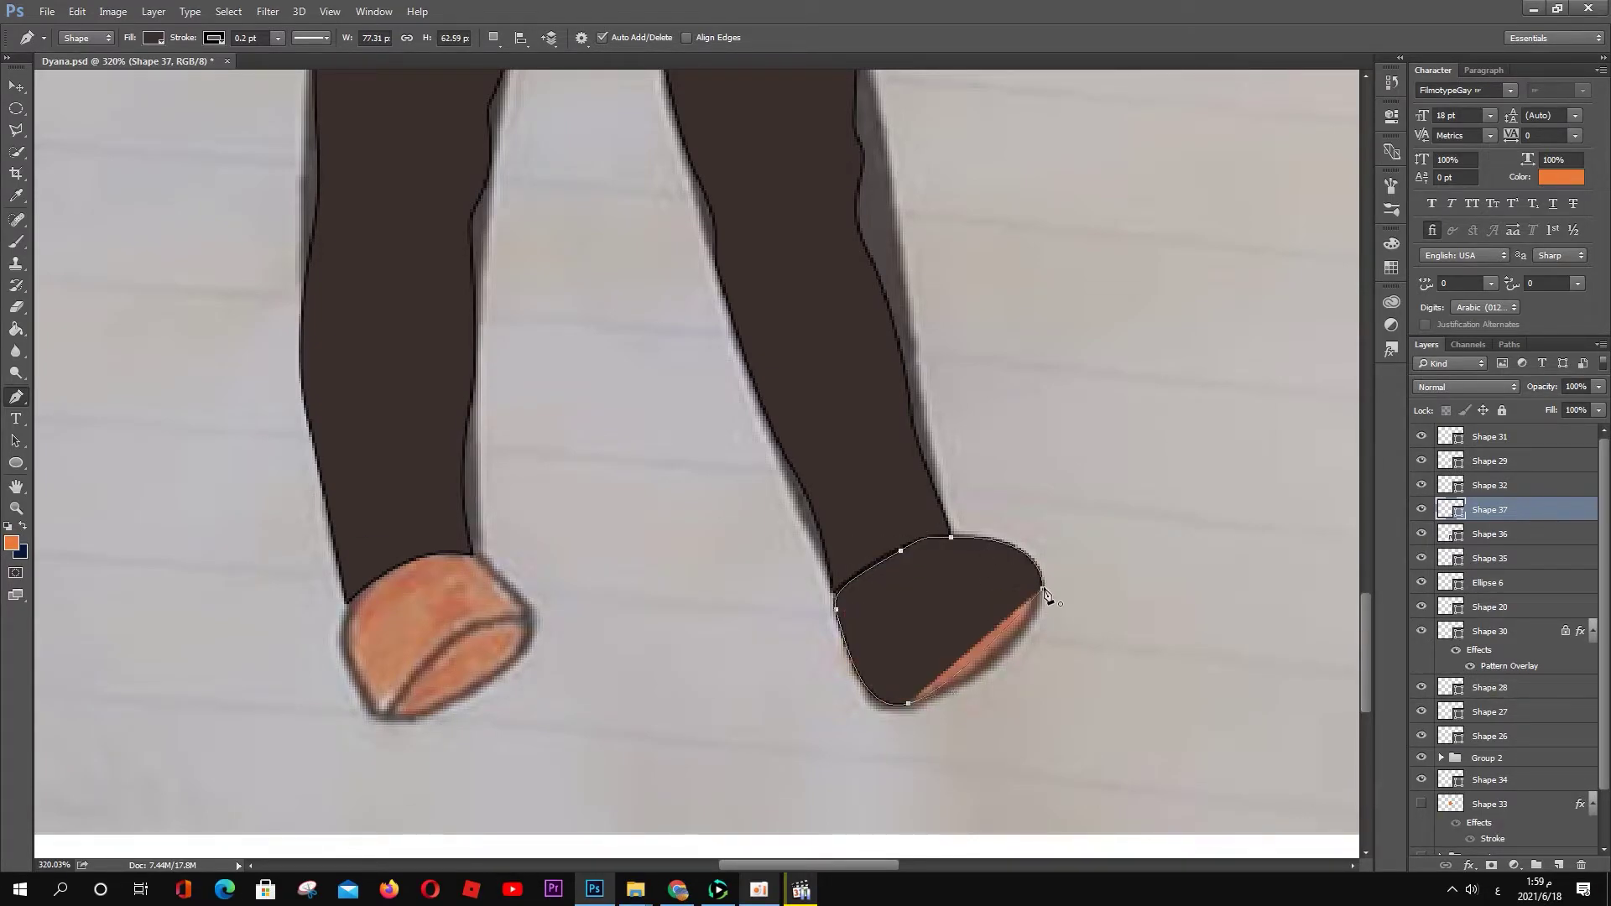
{"action": "double_click", "coordinate": [1442, 509]}
{"action": "key", "text": "Return"}
Step: Draw the right shoe's sole as a separate dark brown shape
{"action": "left_click", "coordinate": [1422, 510]}
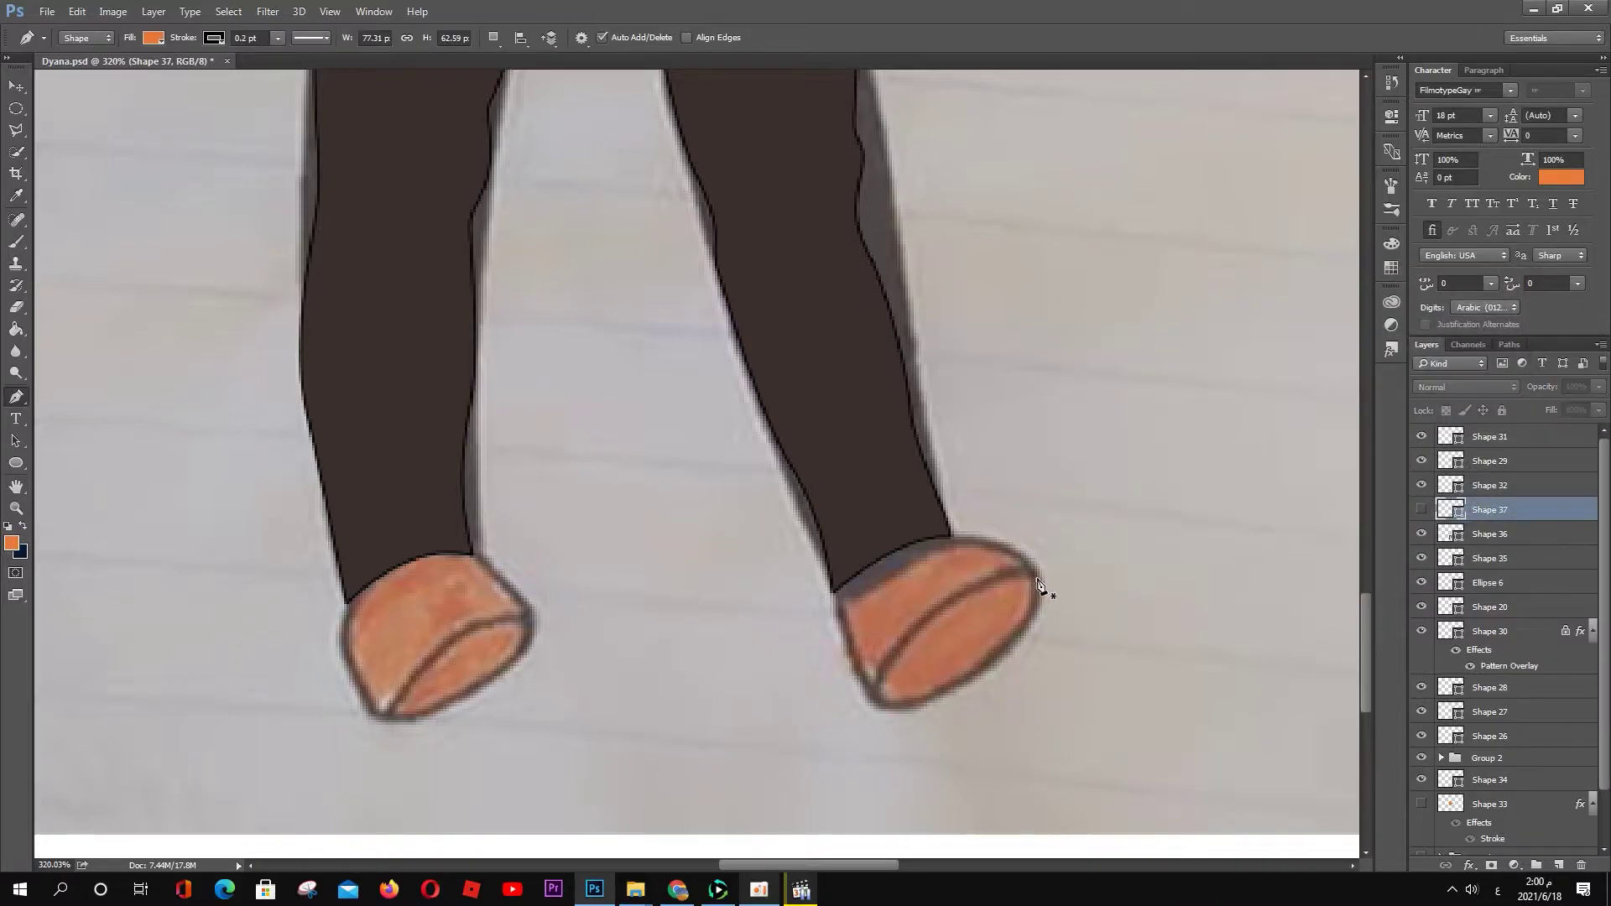
{"action": "left_click", "coordinate": [1038, 580]}
{"action": "left_click", "coordinate": [885, 664]}
{"action": "double_click", "coordinate": [1451, 509]}
{"action": "key", "text": "Return"}
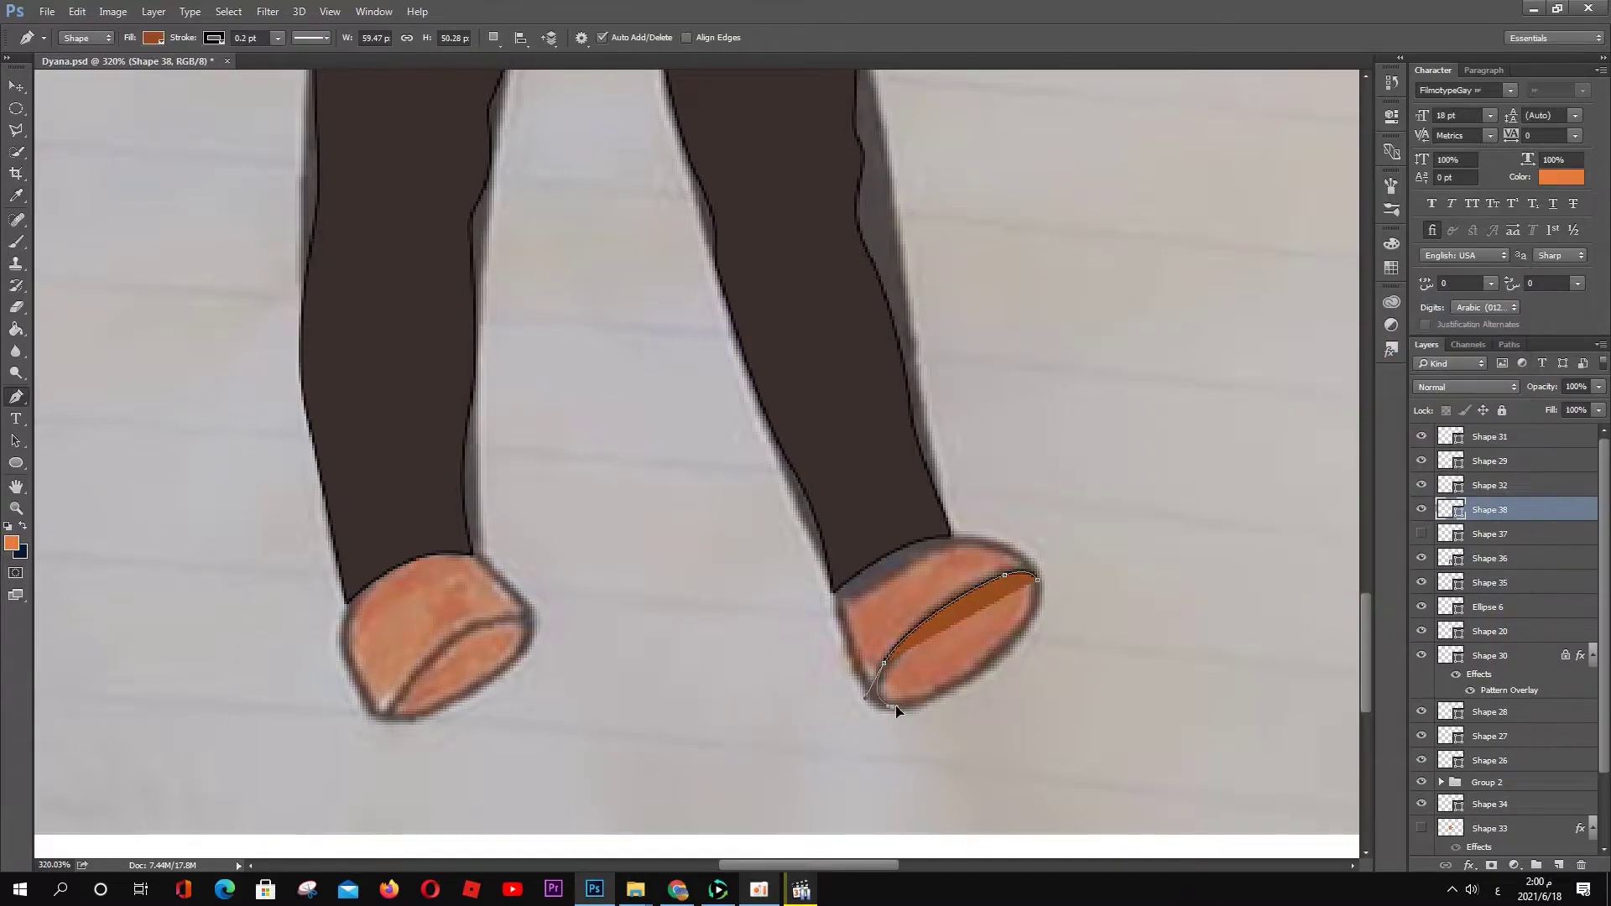
Step: Duplicate the shoe and sole onto the left foot and rotate them to fit
{"action": "left_click", "coordinate": [892, 707]}
{"action": "left_click", "coordinate": [1039, 580]}
{"action": "left_click", "coordinate": [1422, 534]}
{"action": "left_click", "coordinate": [1490, 534], "text": "shift"}
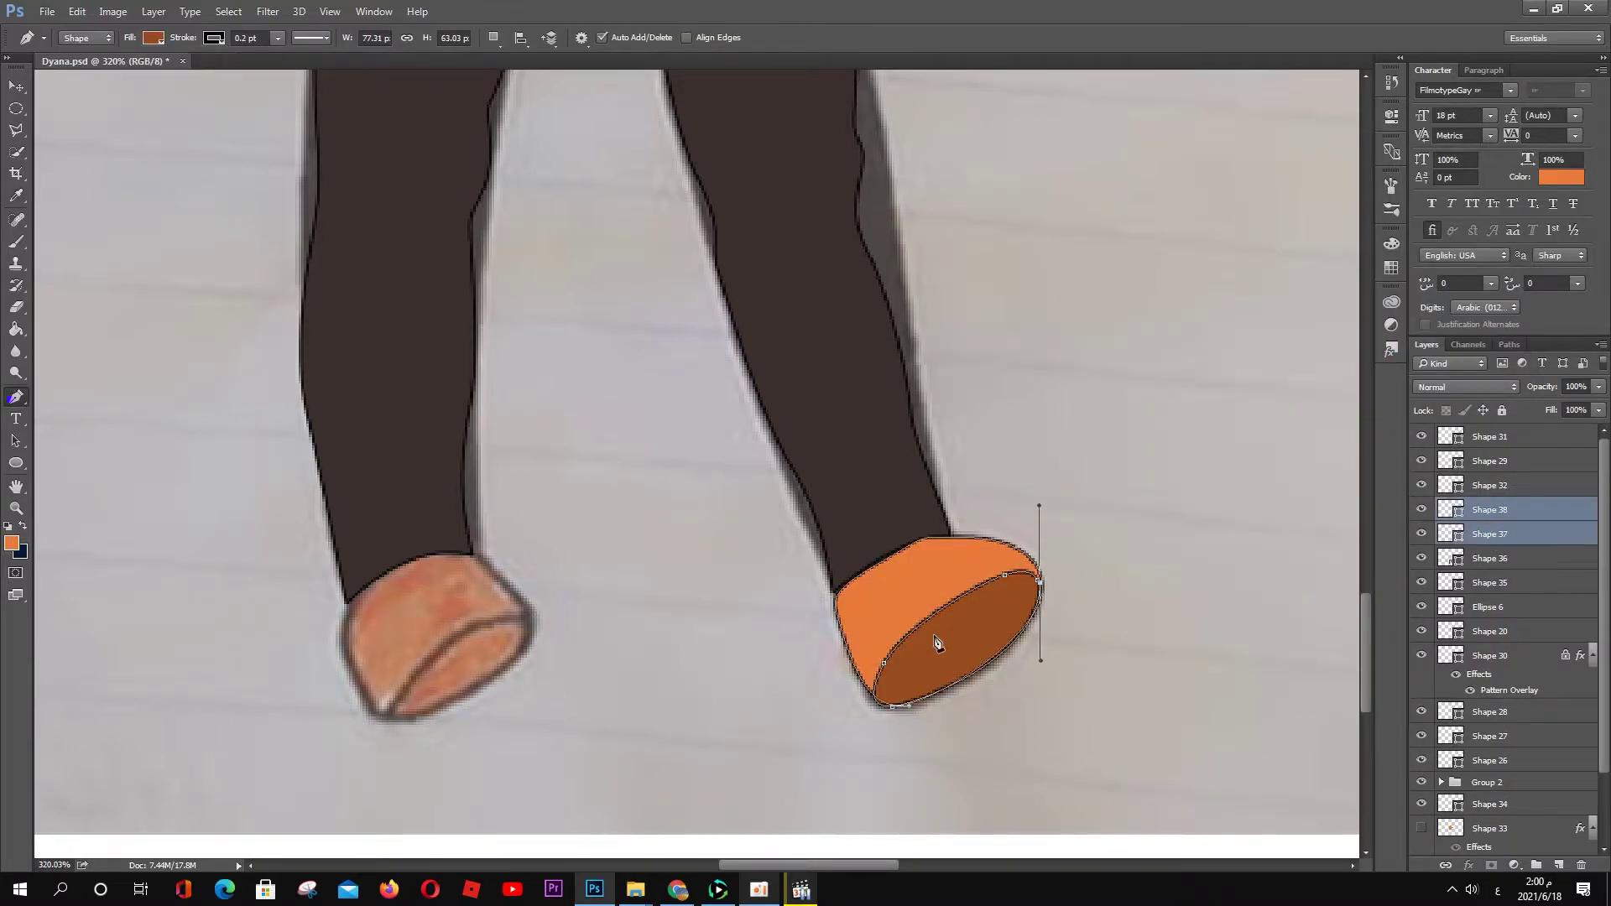
{"action": "key", "text": "v"}
{"action": "left_click_drag", "start_coordinate": [935, 640], "coordinate": [455, 655]}
{"action": "key", "text": "ctrl+t"}
{"action": "left_click_drag", "start_coordinate": [576, 543], "coordinate": [593, 551]}
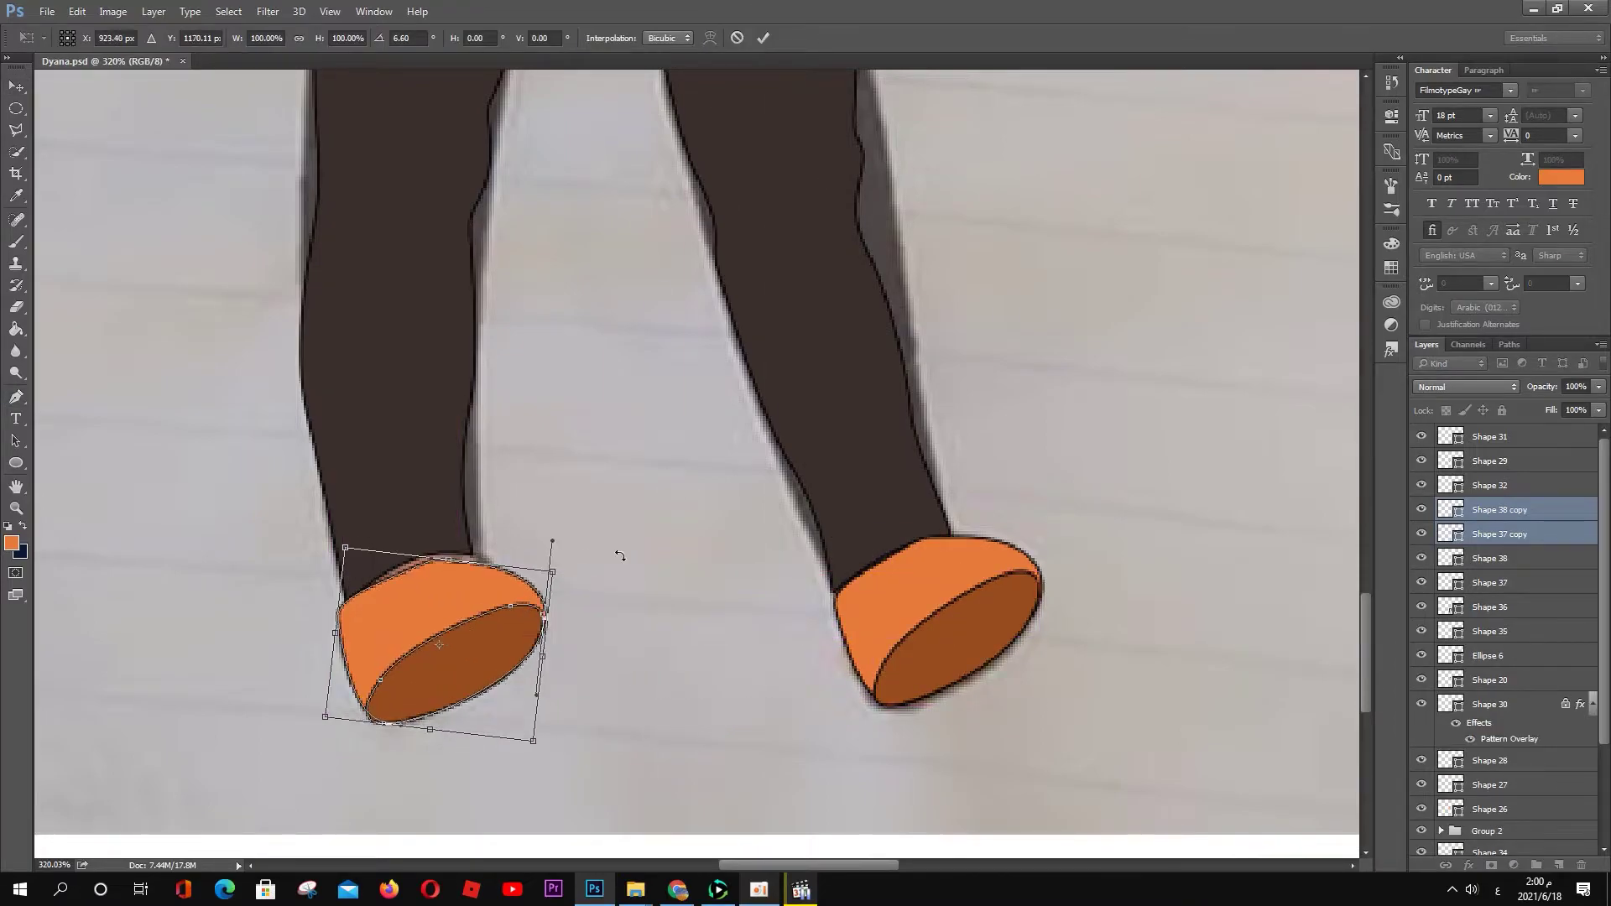
{"action": "key", "text": "Return"}
Step: Reshape the outer curves of the left and right soles, then fit the drawing on screen
{"action": "key", "text": "p"}
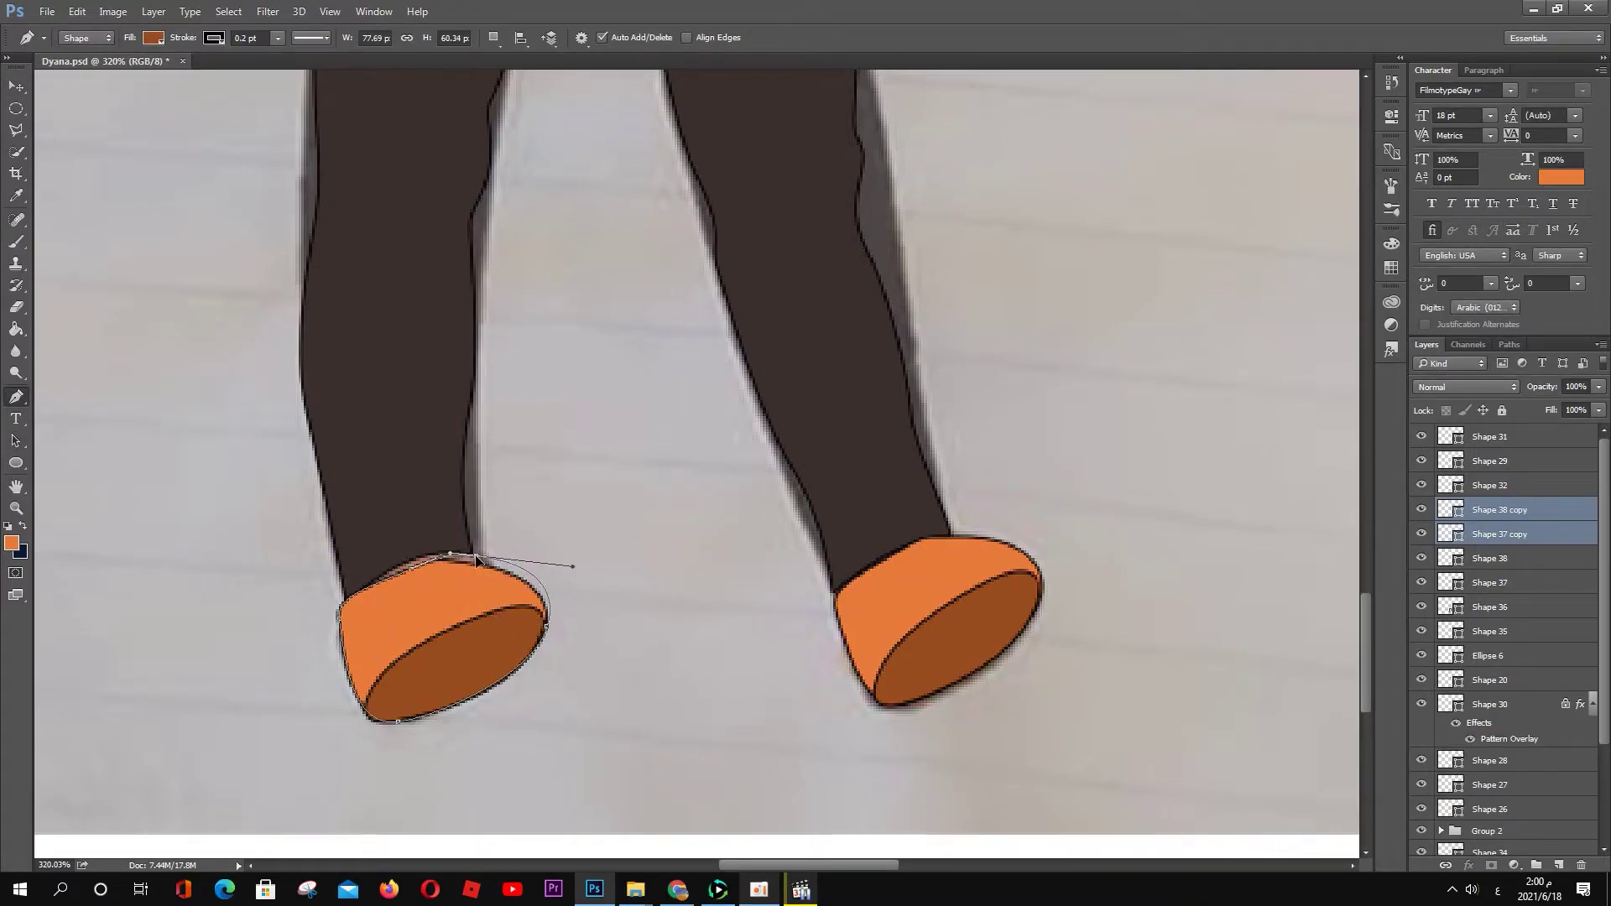
{"action": "left_click", "coordinate": [544, 621]}
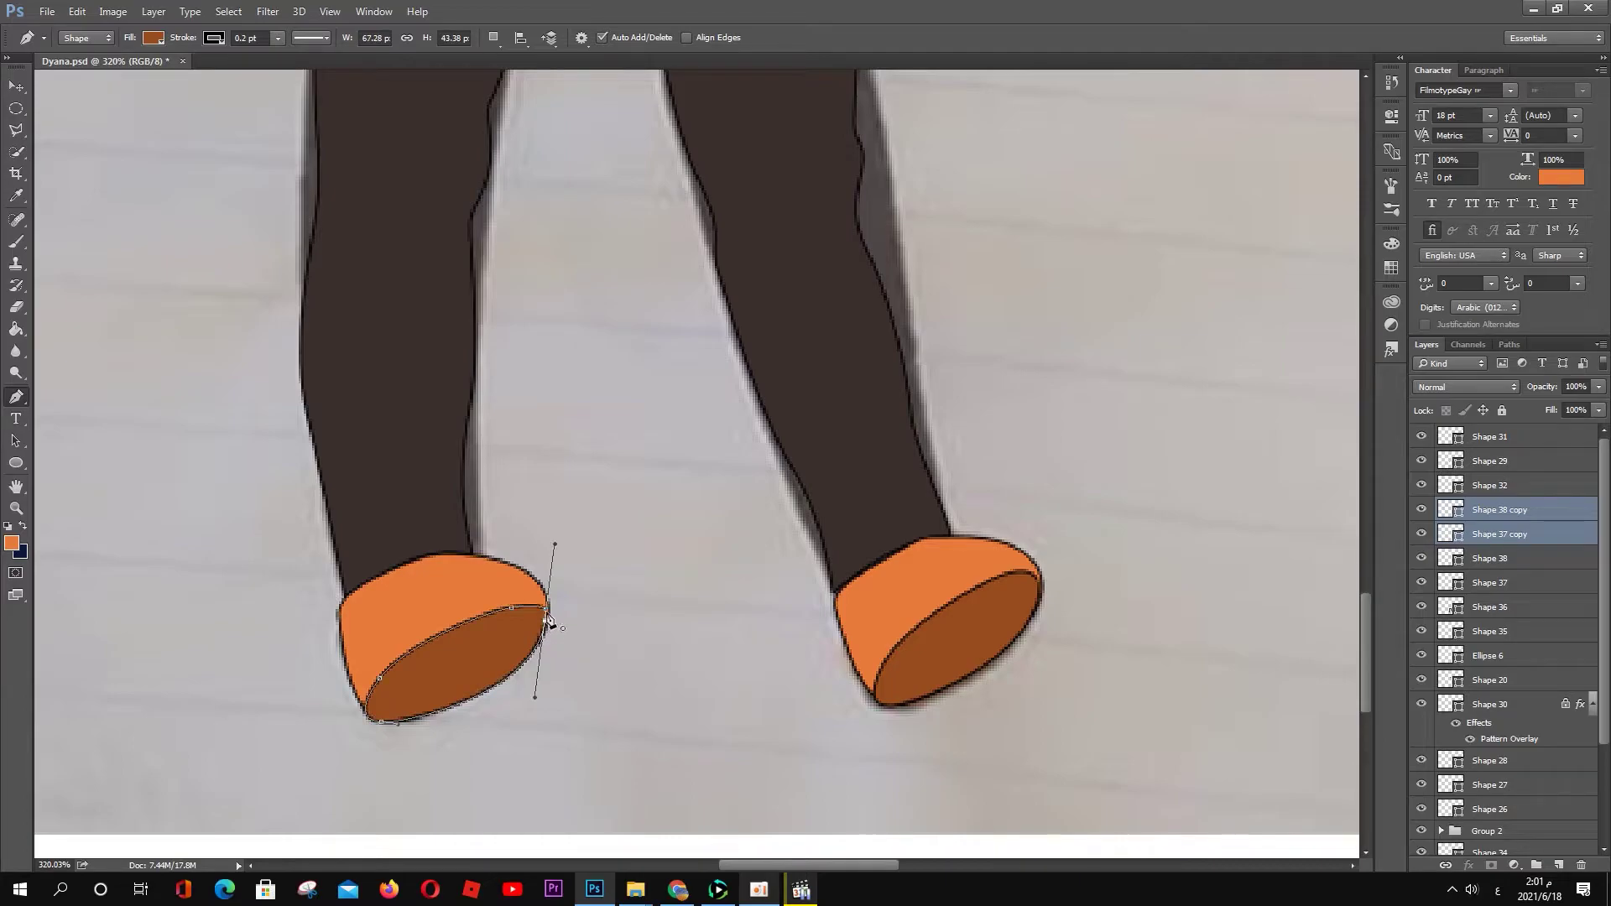
{"action": "left_click_drag", "start_coordinate": [543, 626], "coordinate": [547, 623]}
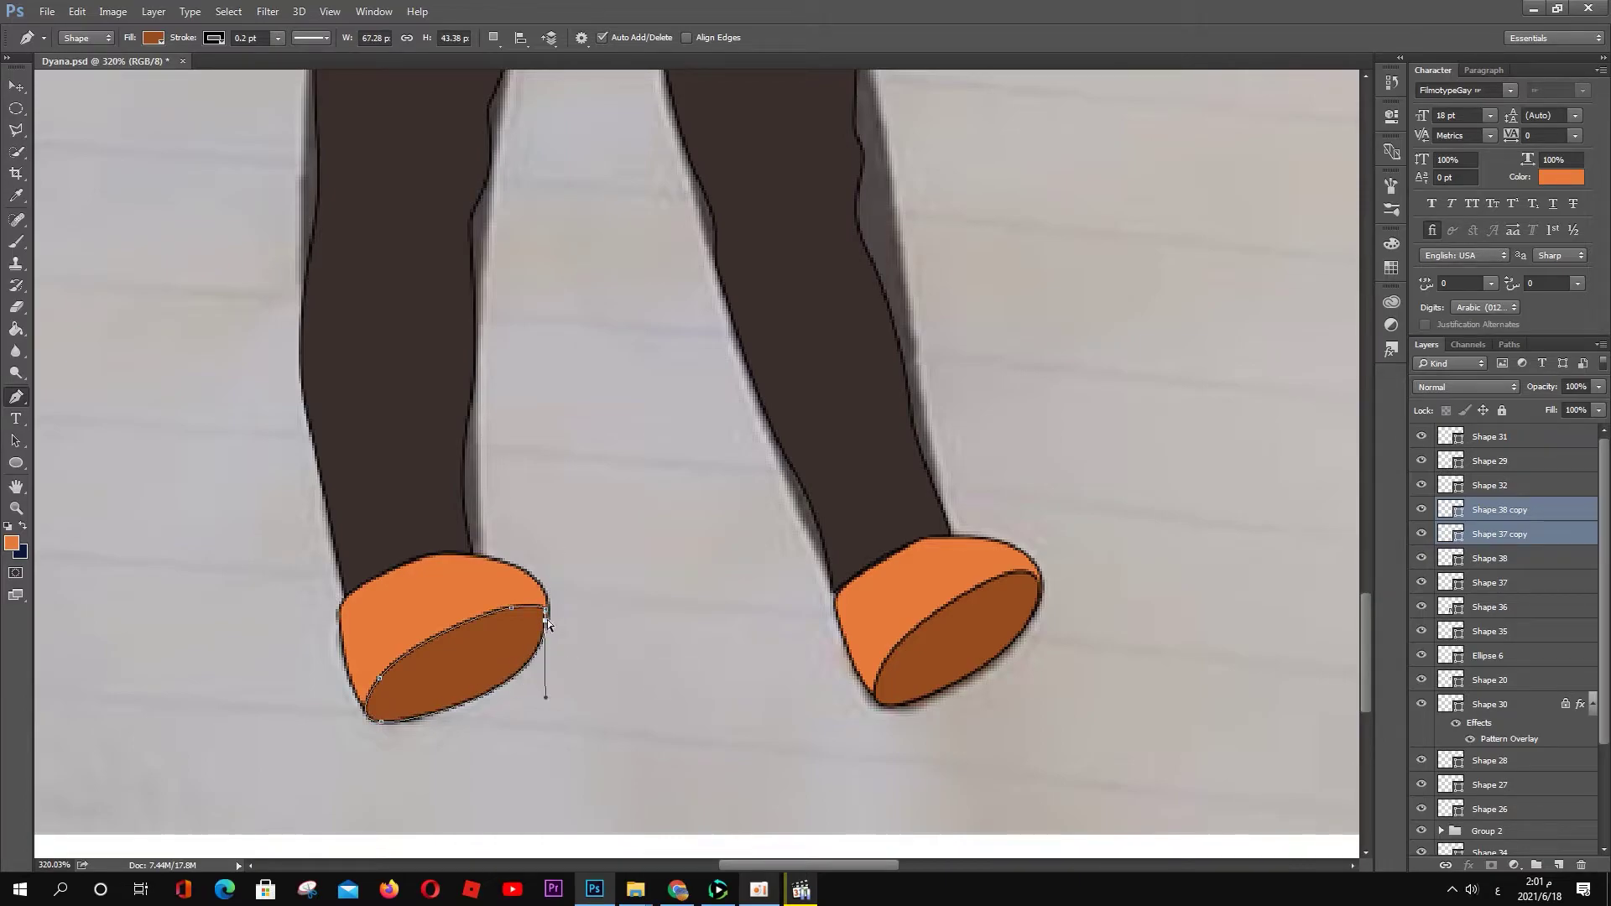
{"action": "left_click", "coordinate": [1032, 581], "text": "ctrl"}
{"action": "scroll", "coordinate": [1038, 571], "scroll_direction": "up", "scroll_amount": 5}
{"action": "left_click_drag", "start_coordinate": [1037, 561], "coordinate": [1036, 566]}
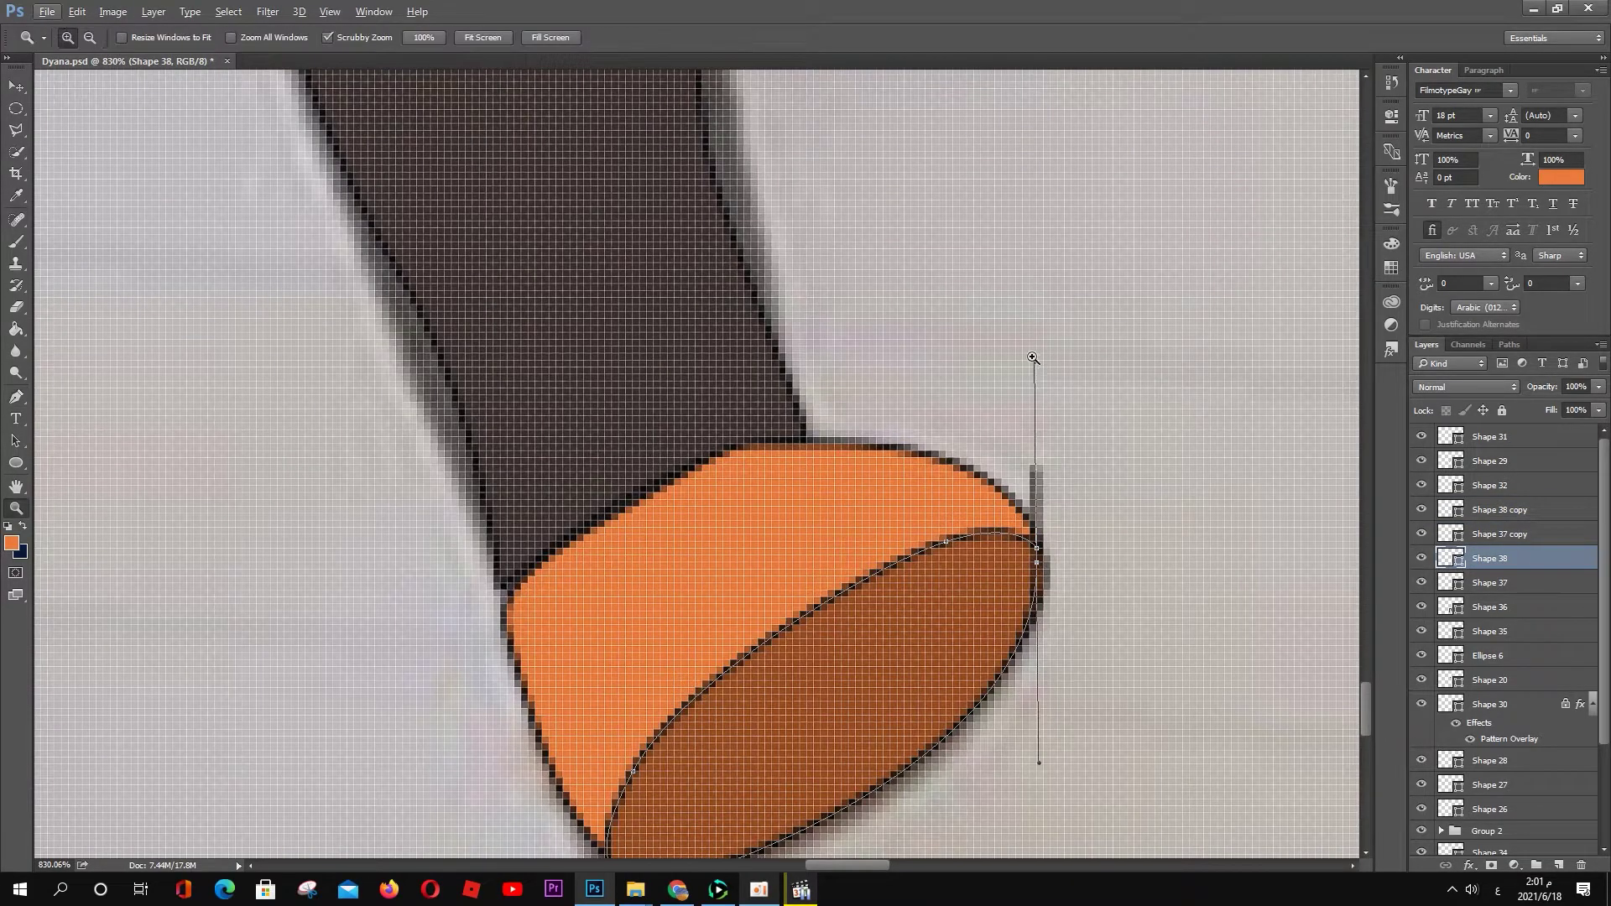
{"action": "key", "text": "ctrl+0"}
Step: Trace the waving hand's fingers and close its outline at the wrist
{"action": "scroll", "coordinate": [798, 547], "scroll_direction": "up", "scroll_amount": 5}
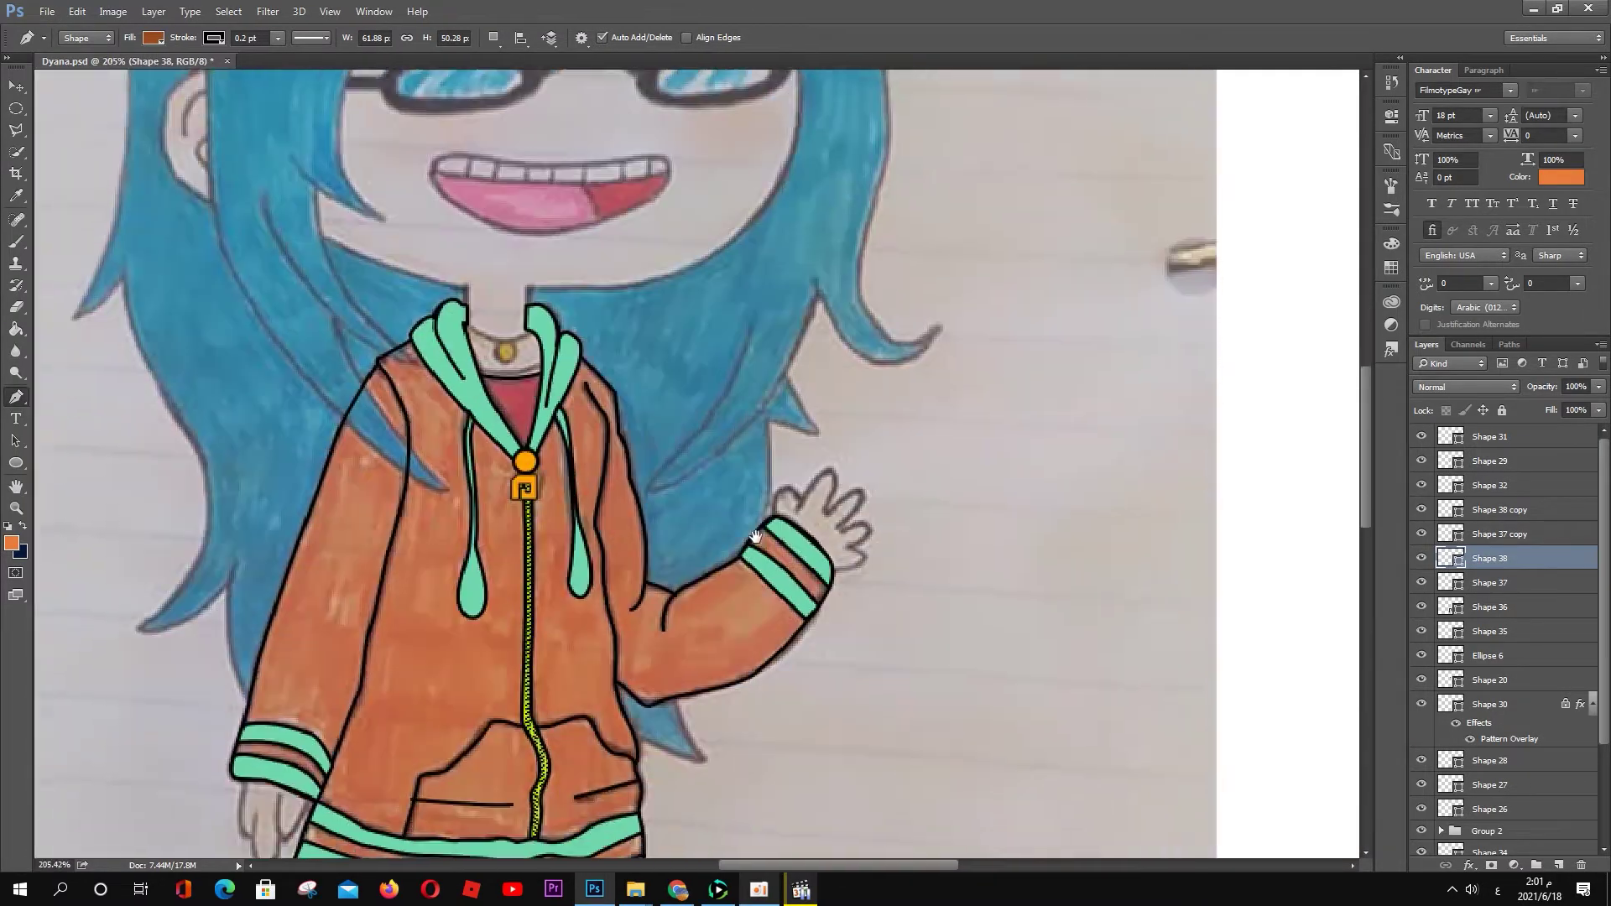
{"action": "left_click", "coordinate": [799, 460]}
{"action": "left_click", "coordinate": [790, 481]}
{"action": "left_click", "coordinate": [839, 418]}
{"action": "left_click", "coordinate": [820, 478]}
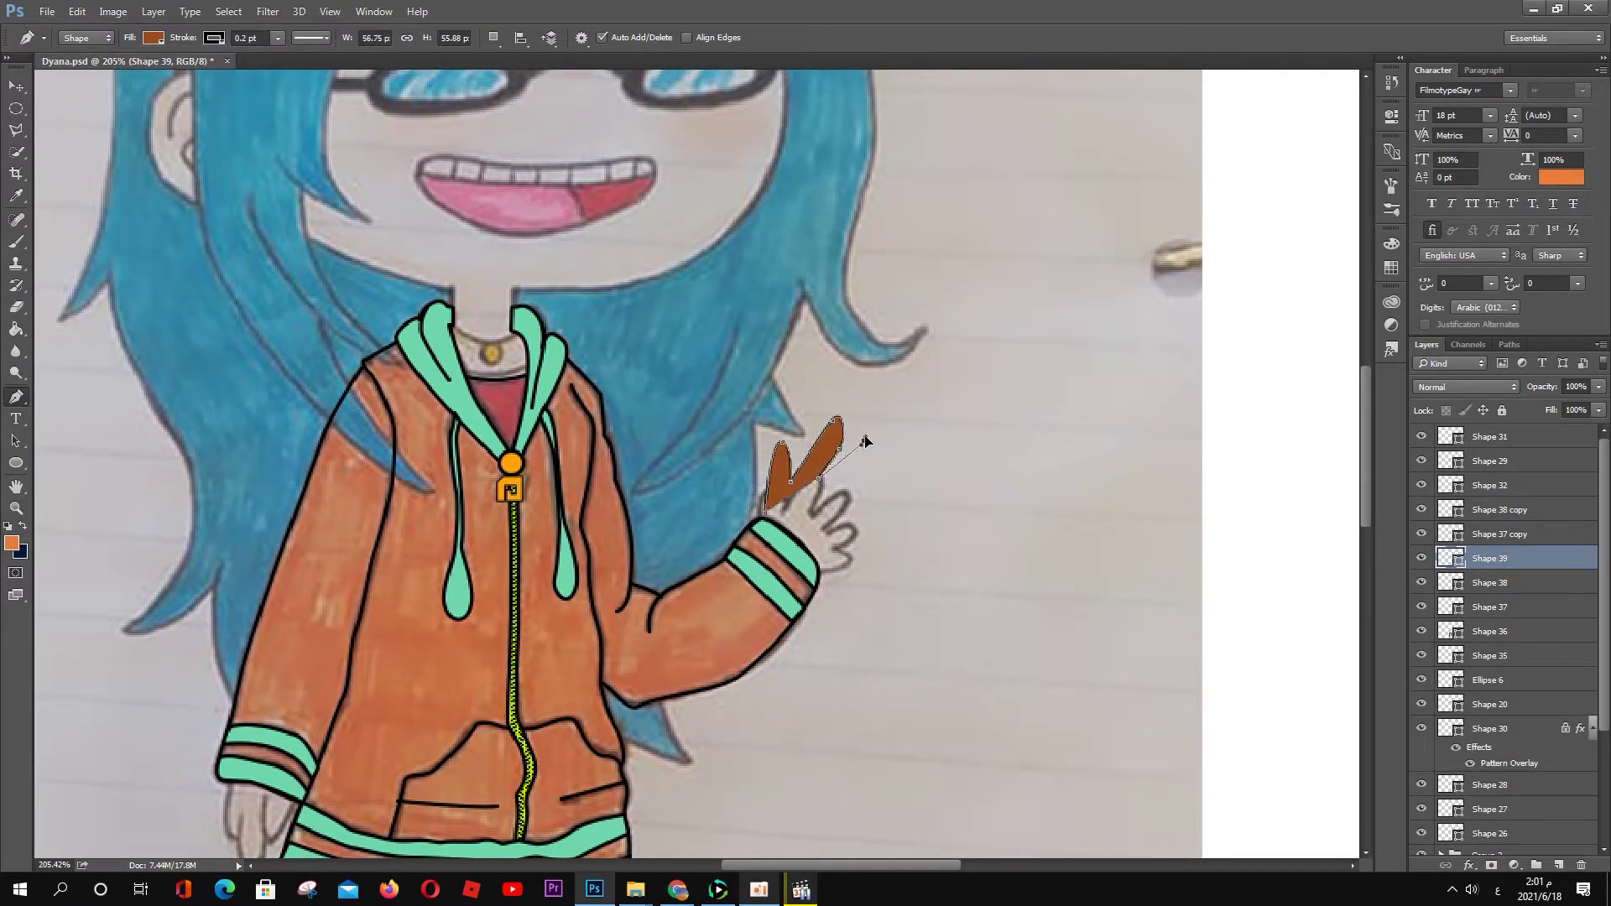
{"action": "left_click", "coordinate": [867, 439]}
{"action": "left_click", "coordinate": [844, 494]}
{"action": "left_click", "coordinate": [884, 488]}
{"action": "left_click", "coordinate": [850, 526]}
{"action": "left_click", "coordinate": [812, 564]}
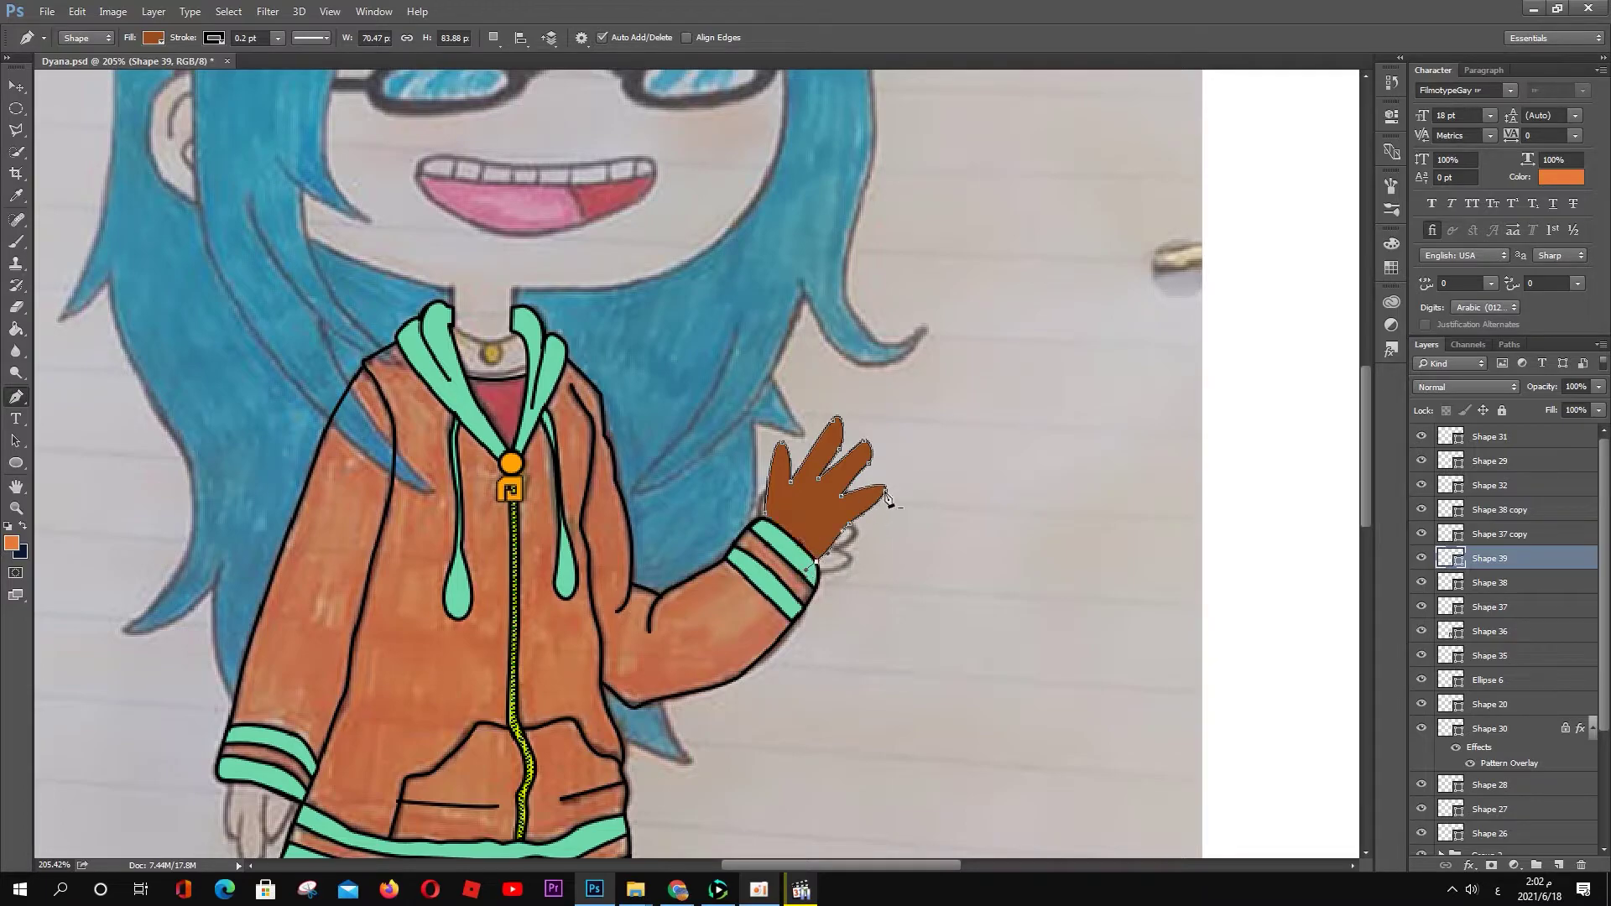
Step: Redo the little finger and wrist anchors, then fill the waving hand light peach
{"action": "left_click_drag", "start_coordinate": [875, 470], "coordinate": [853, 529]}
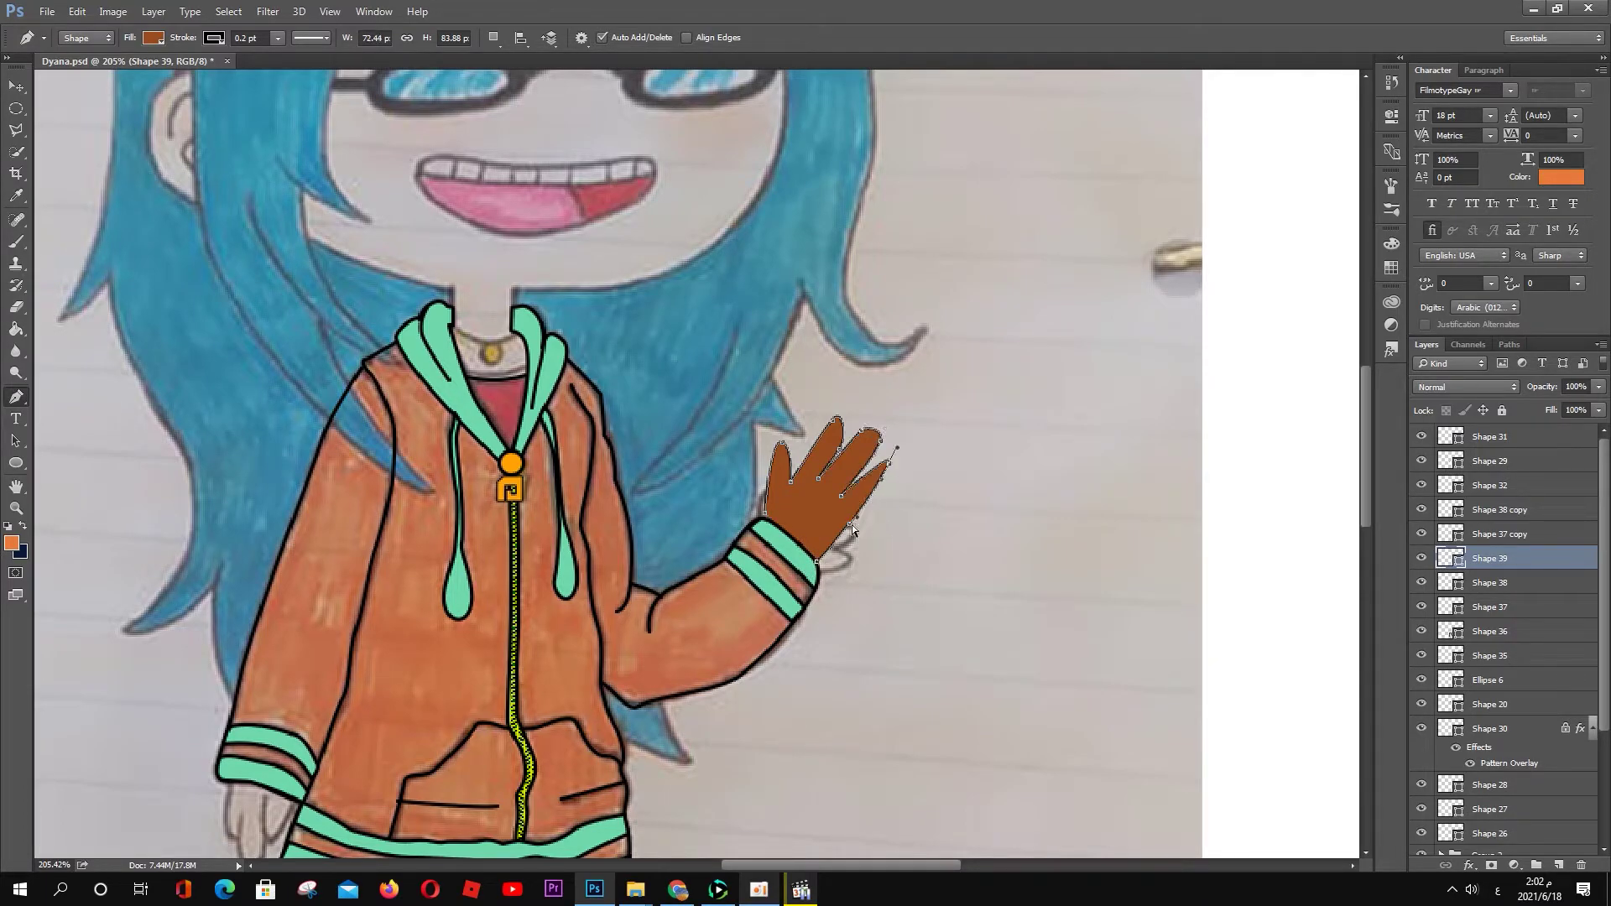
{"action": "key", "text": "ctrl+alt+z"}
{"action": "key", "text": "ctrl+alt+z"}
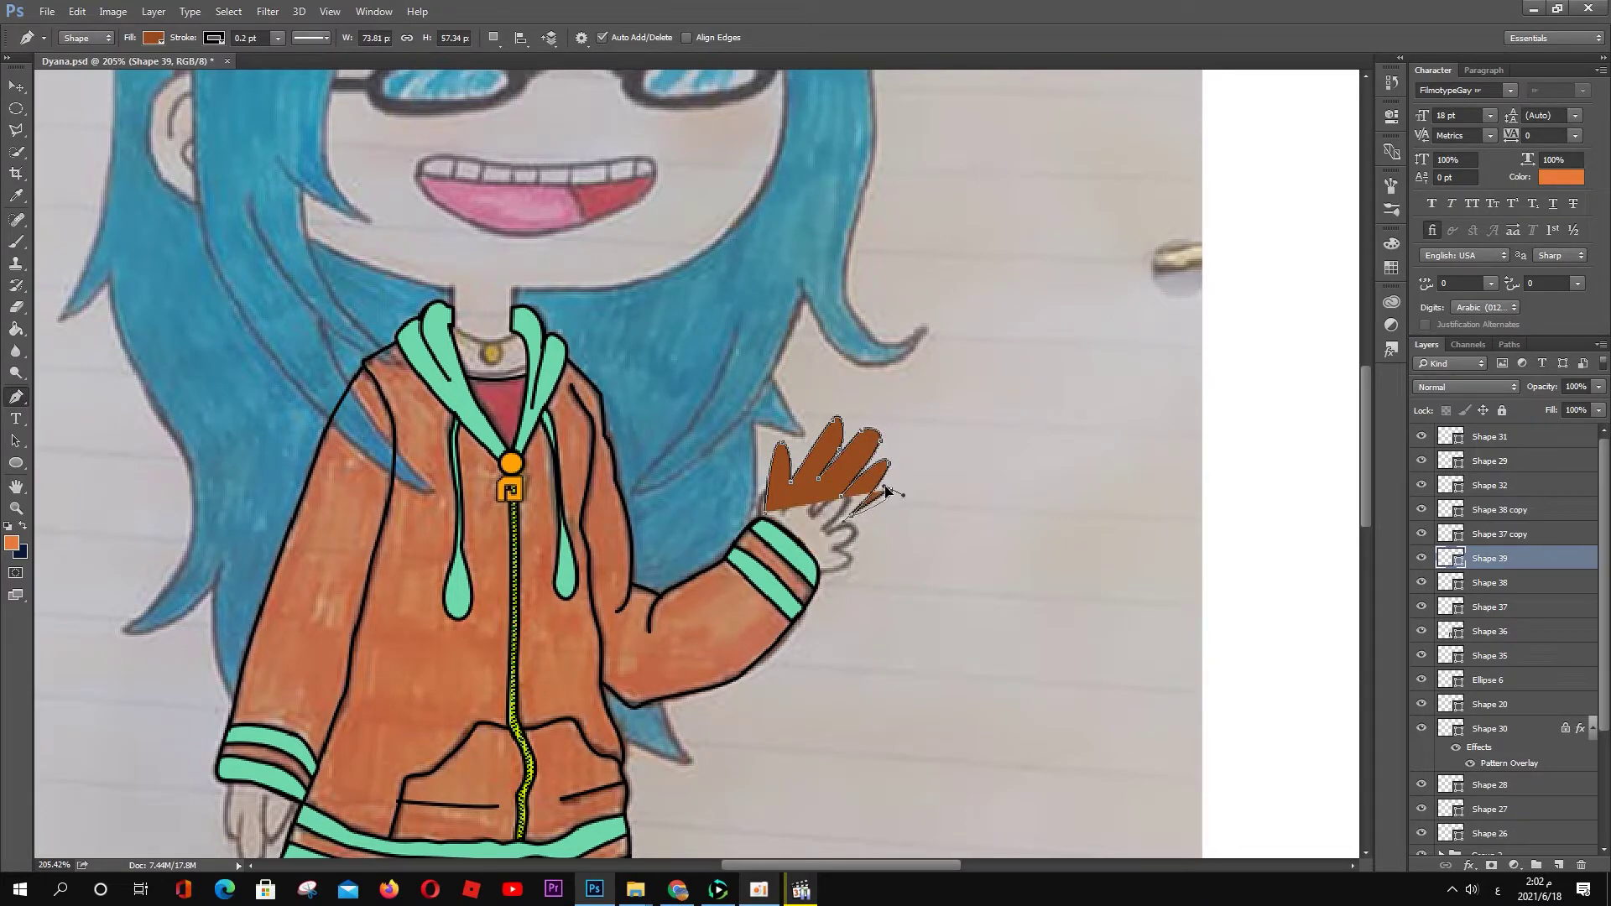
{"action": "left_click", "coordinate": [873, 522]}
{"action": "left_click", "coordinate": [815, 558]}
{"action": "left_click", "coordinate": [152, 37]}
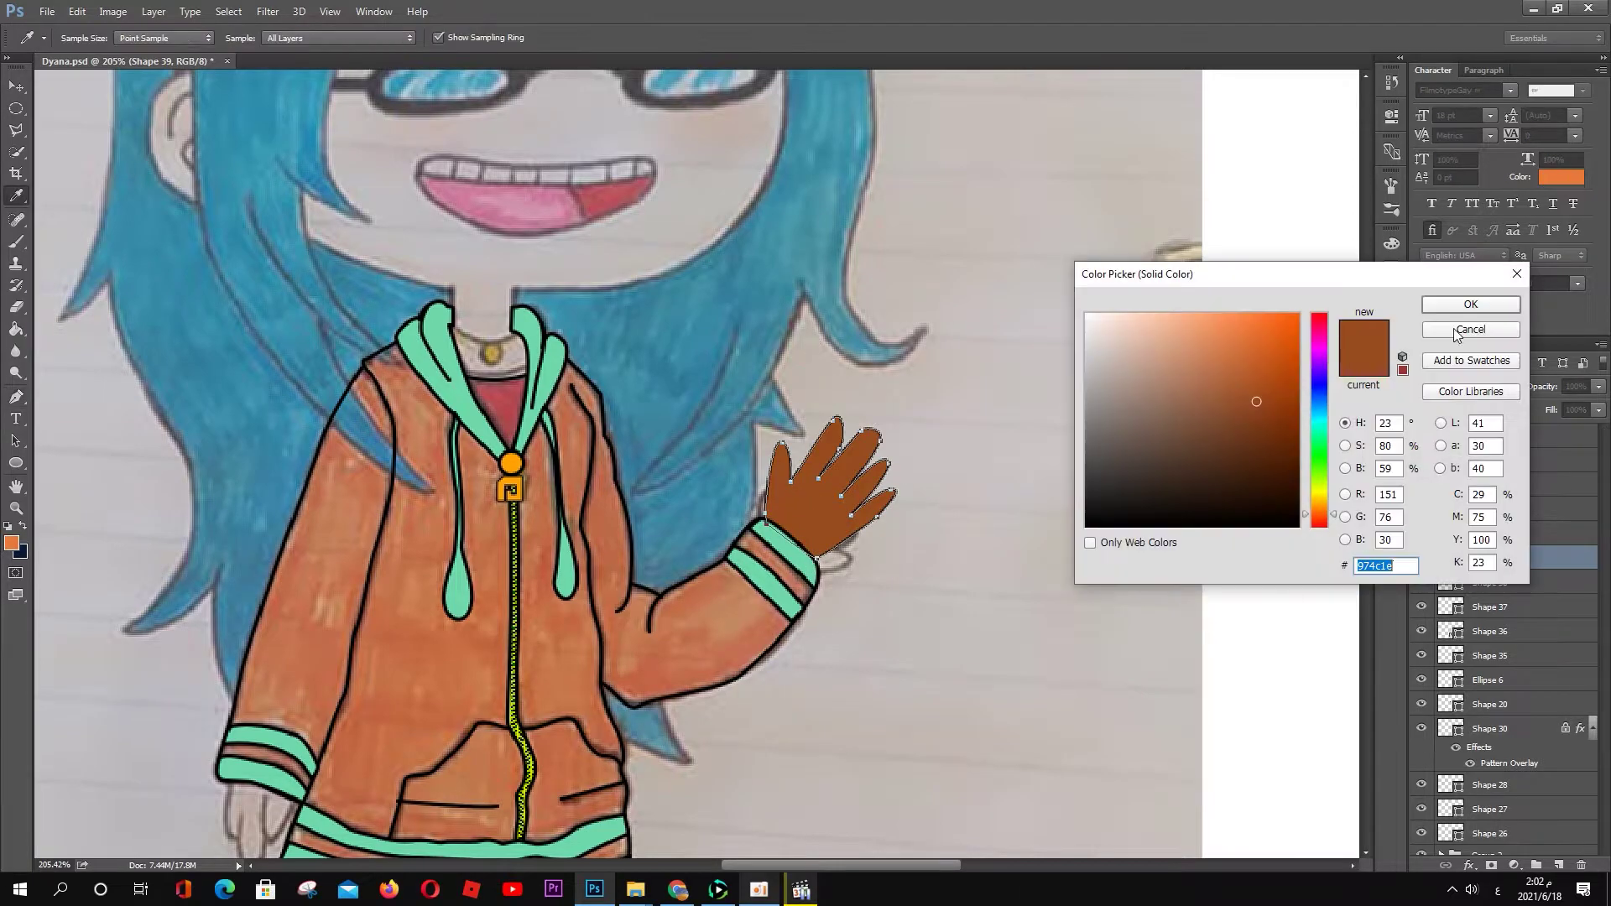
{"action": "left_click", "coordinate": [1517, 315]}
{"action": "key", "text": "Return"}
Step: Trace the lowered left hand from the sleeve cuff as a peach shape and select both hands
{"action": "left_click_drag", "start_coordinate": [491, 709], "coordinate": [613, 381]}
{"action": "left_click", "coordinate": [342, 455]}
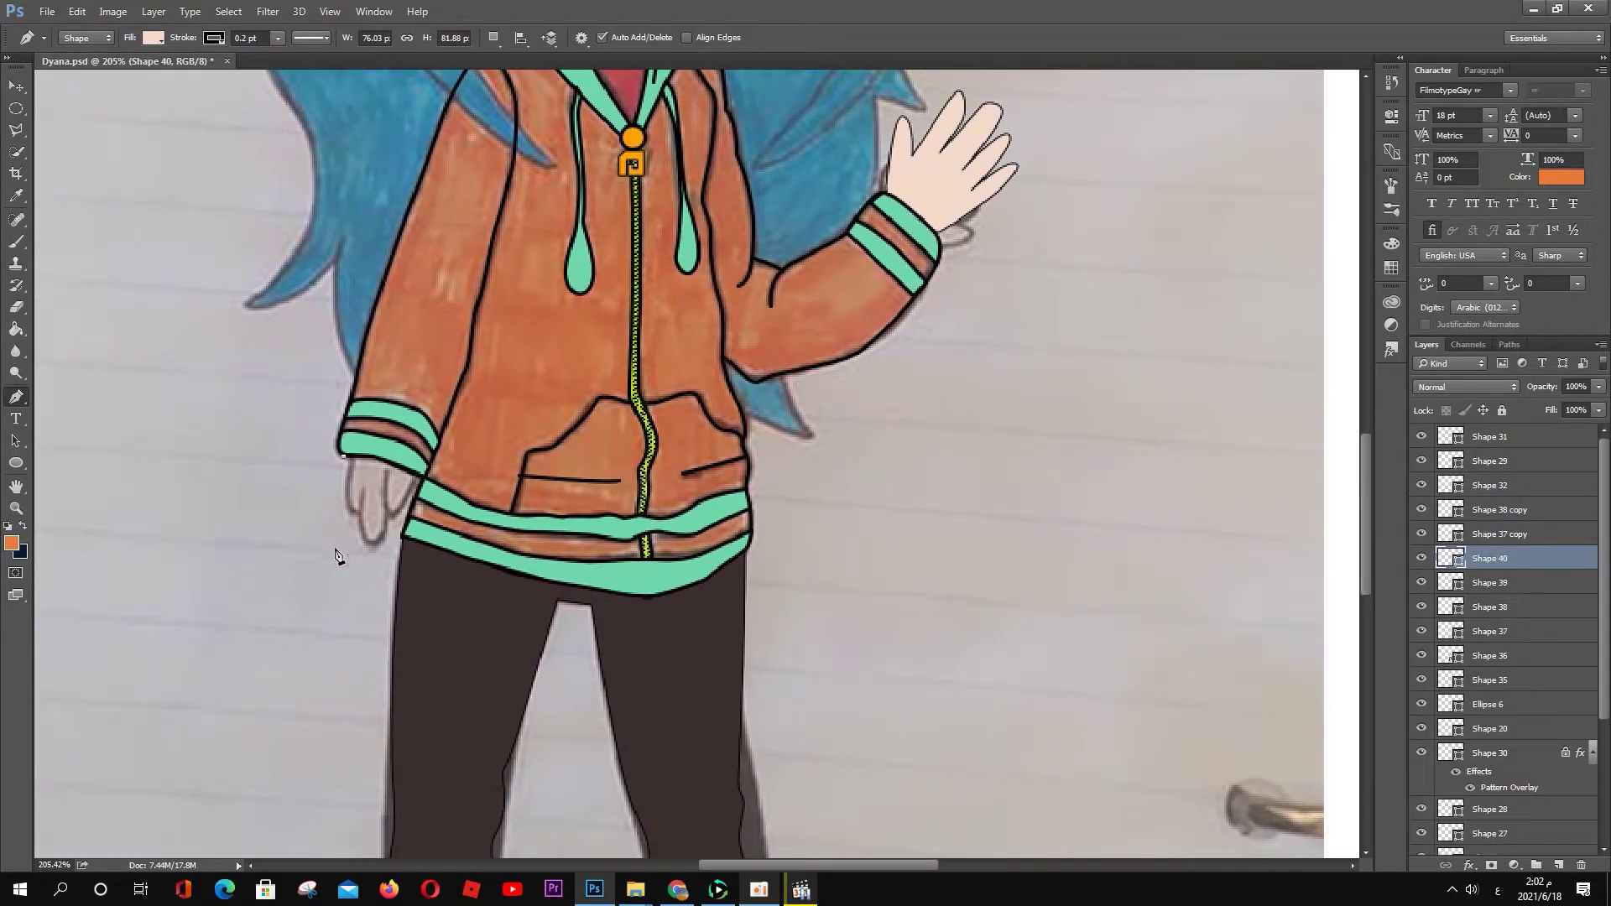
{"action": "left_click", "coordinate": [367, 569]}
{"action": "left_click", "coordinate": [379, 526]}
{"action": "left_click", "coordinate": [382, 491]}
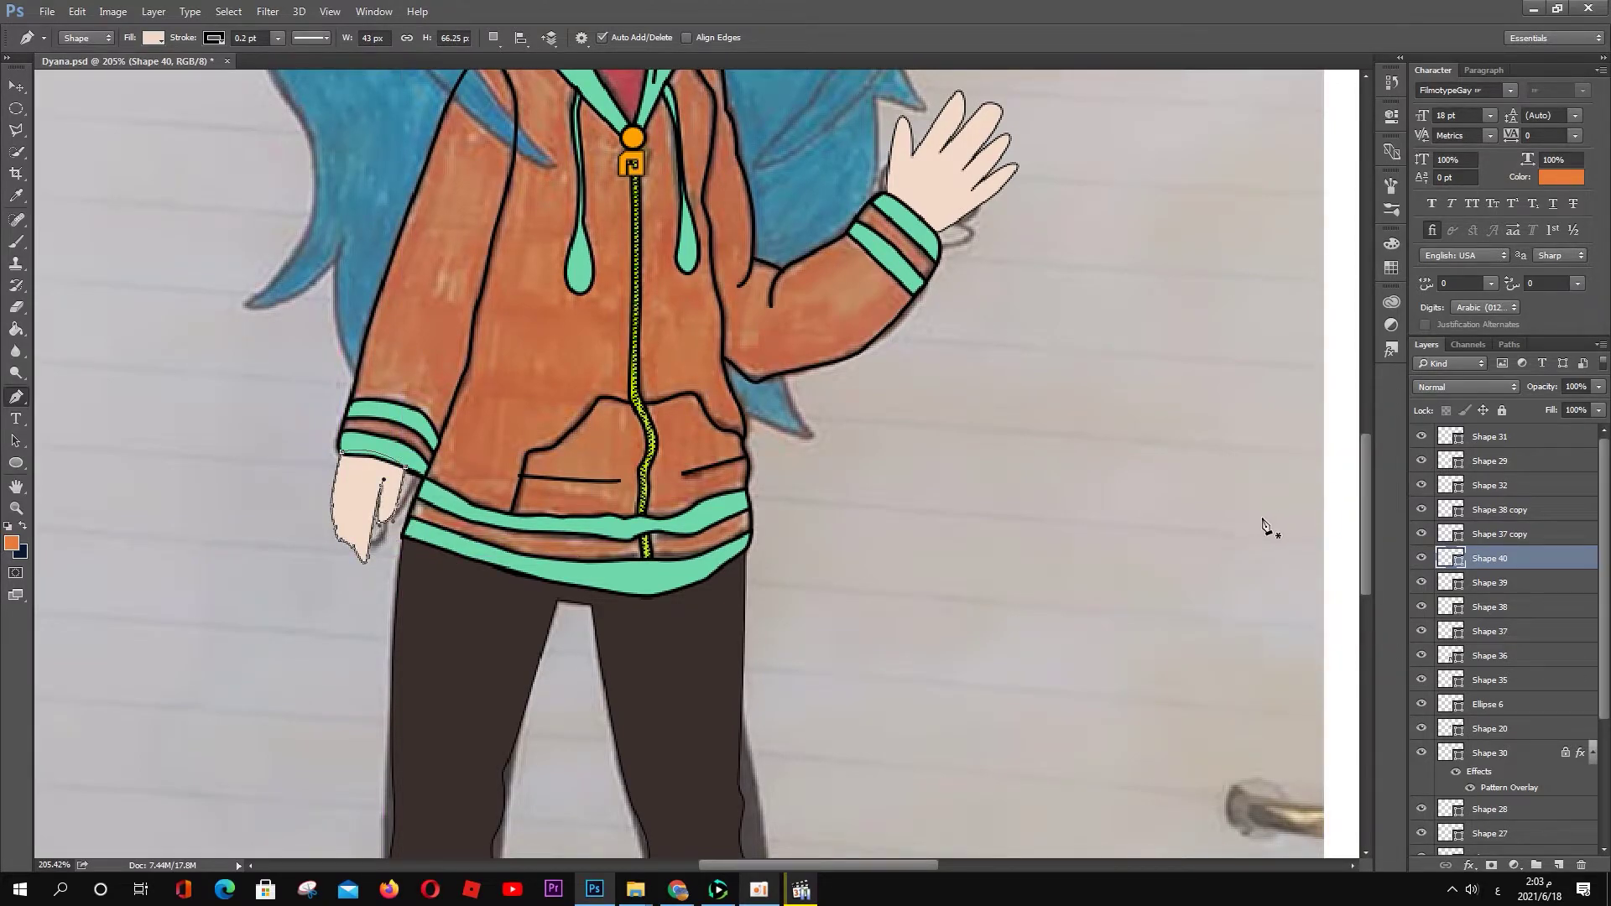
{"action": "key", "text": "alt+shift+bracketright"}
{"action": "key", "text": "a"}
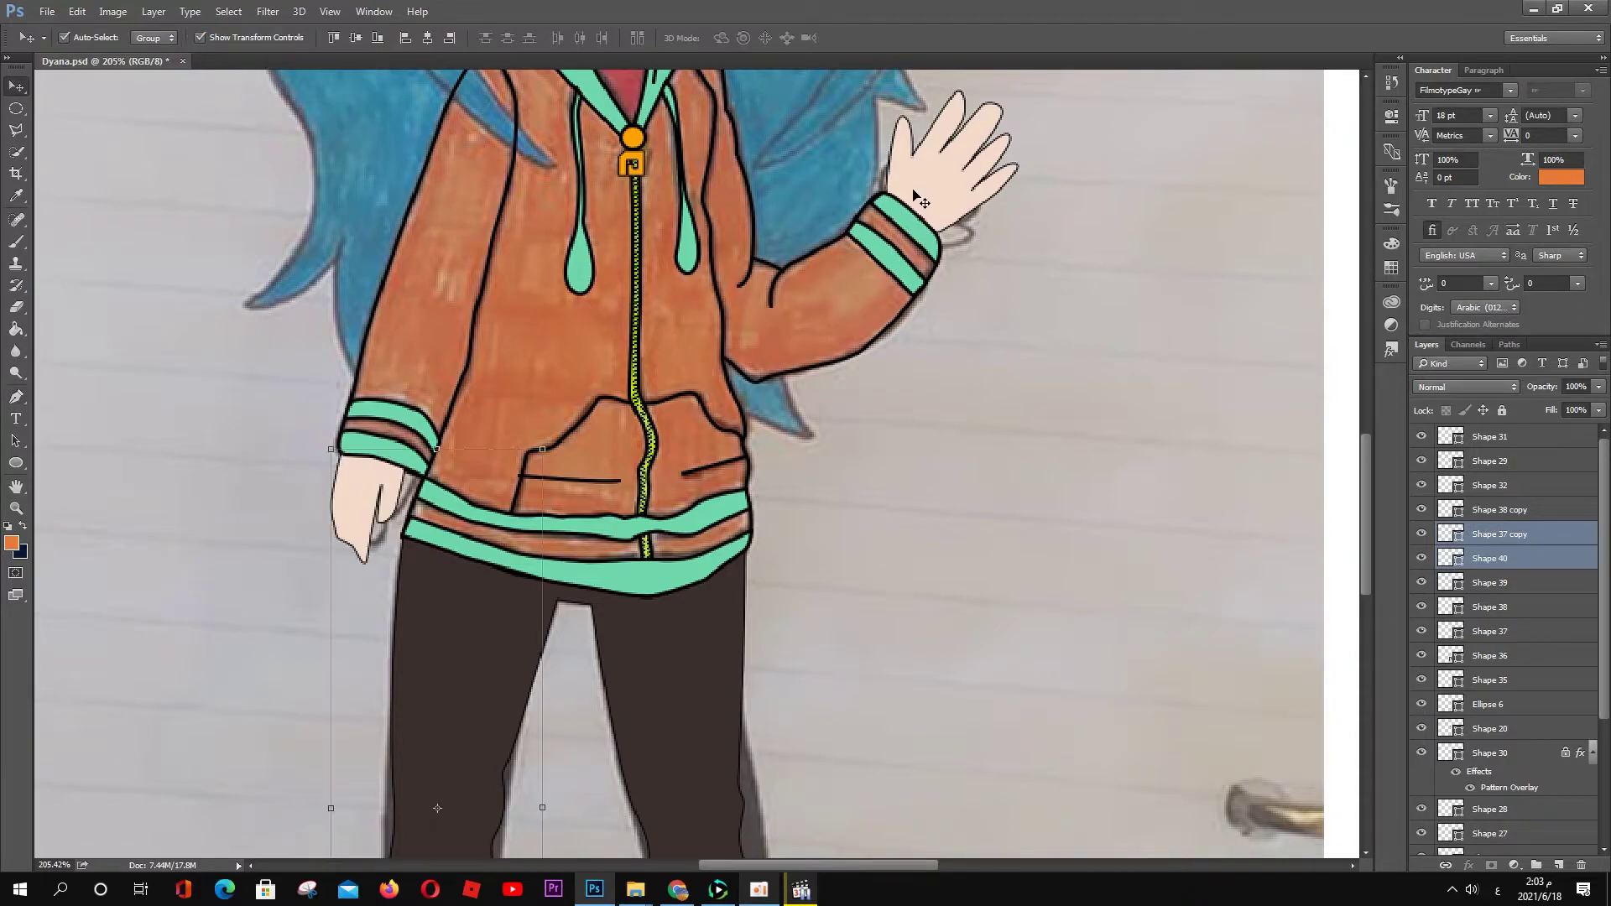
{"action": "key", "text": "alt+bracketleft"}
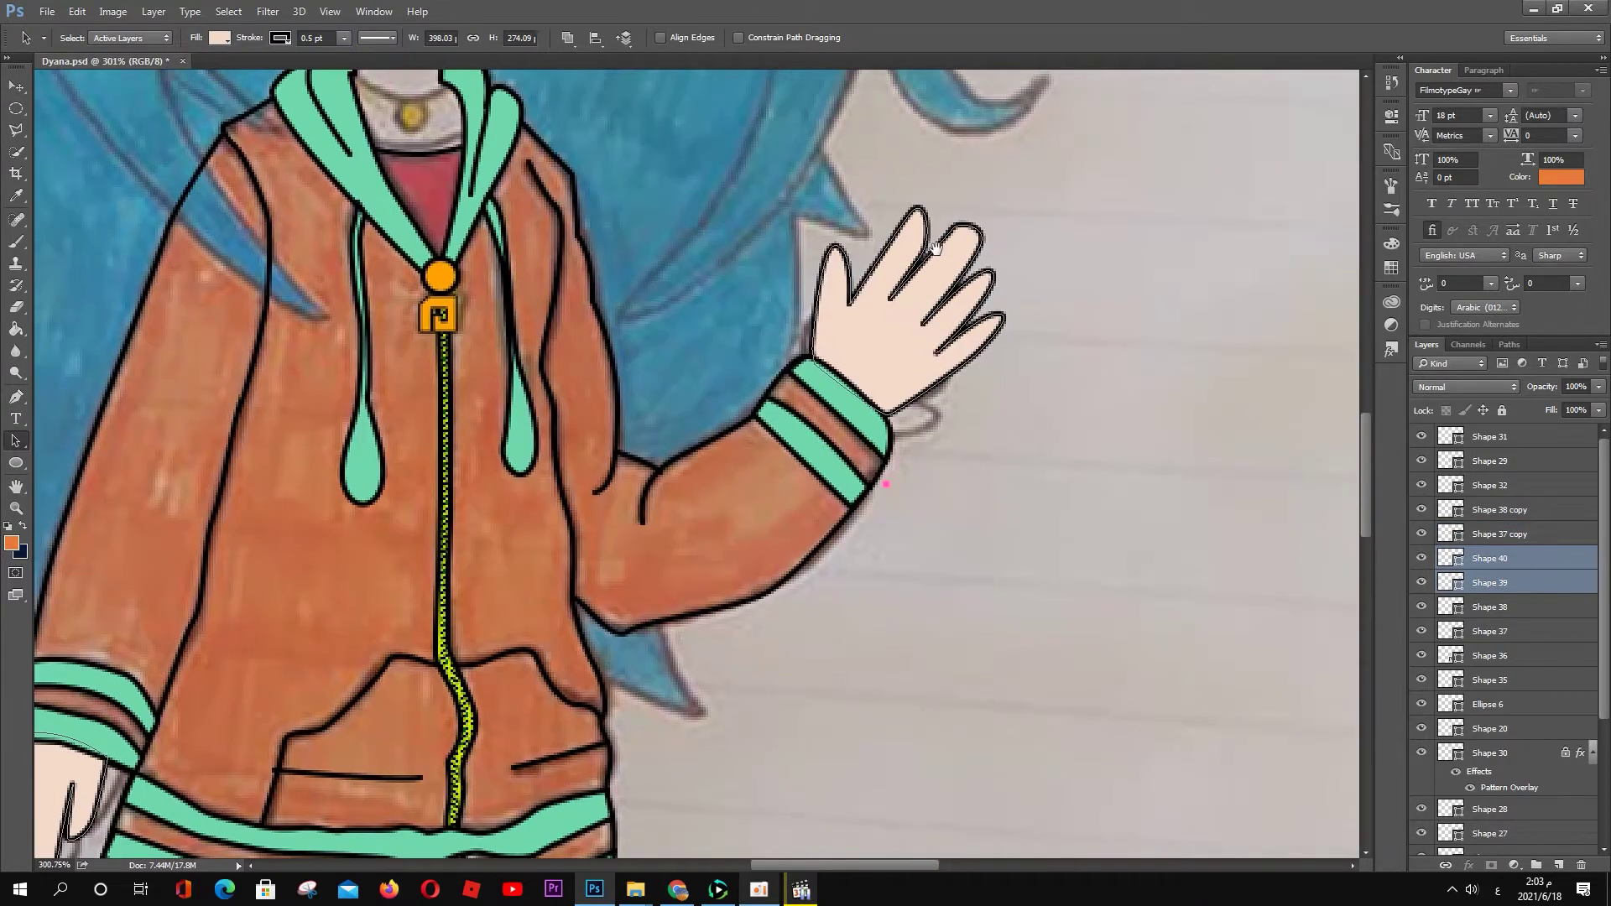
Step: Reshape the waving hand's finger curves, little finger and wrist edge
{"action": "scroll", "coordinate": [923, 285], "scroll_direction": "up", "scroll_amount": 3, "text": "alt"}
{"action": "scroll", "coordinate": [923, 286], "scroll_direction": "up", "scroll_amount": 1}
{"action": "key", "text": "p"}
{"action": "mouse_move", "coordinate": [920, 286]}
{"action": "left_mouse_down"}
{"action": "mouse_move", "coordinate": [911, 349]}
{"action": "mouse_move", "coordinate": [900, 335]}
{"action": "mouse_move", "coordinate": [943, 389]}
{"action": "mouse_move", "coordinate": [1004, 350]}
{"action": "left_mouse_up"}
{"action": "left_click_drag", "start_coordinate": [951, 398], "coordinate": [894, 448]}
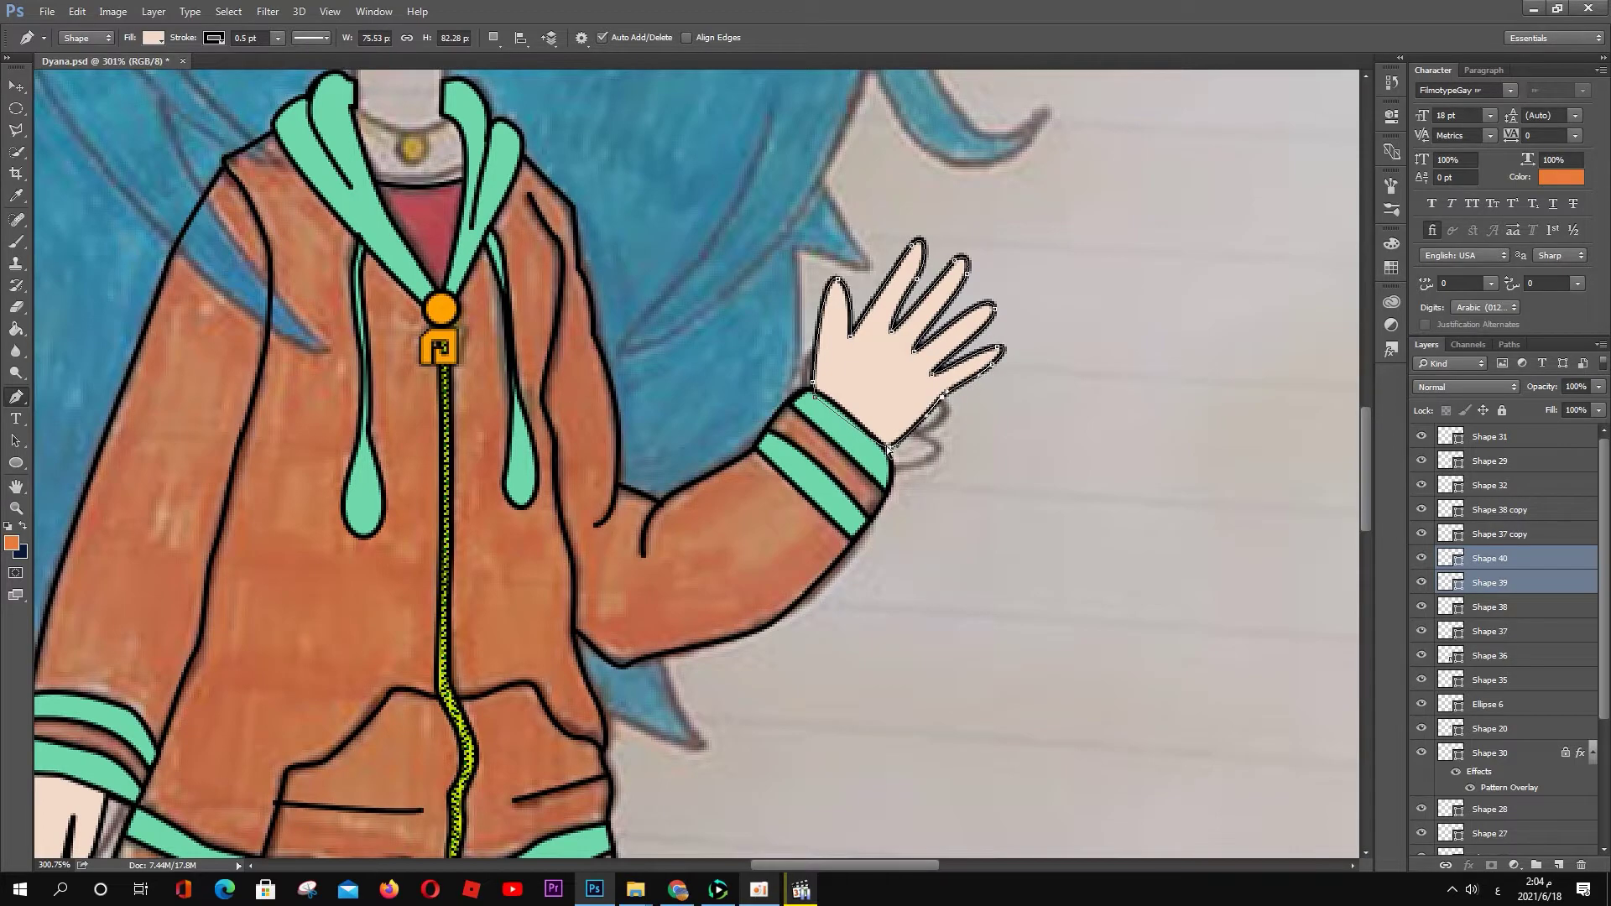
{"action": "left_click_drag", "start_coordinate": [816, 384], "coordinate": [817, 382]}
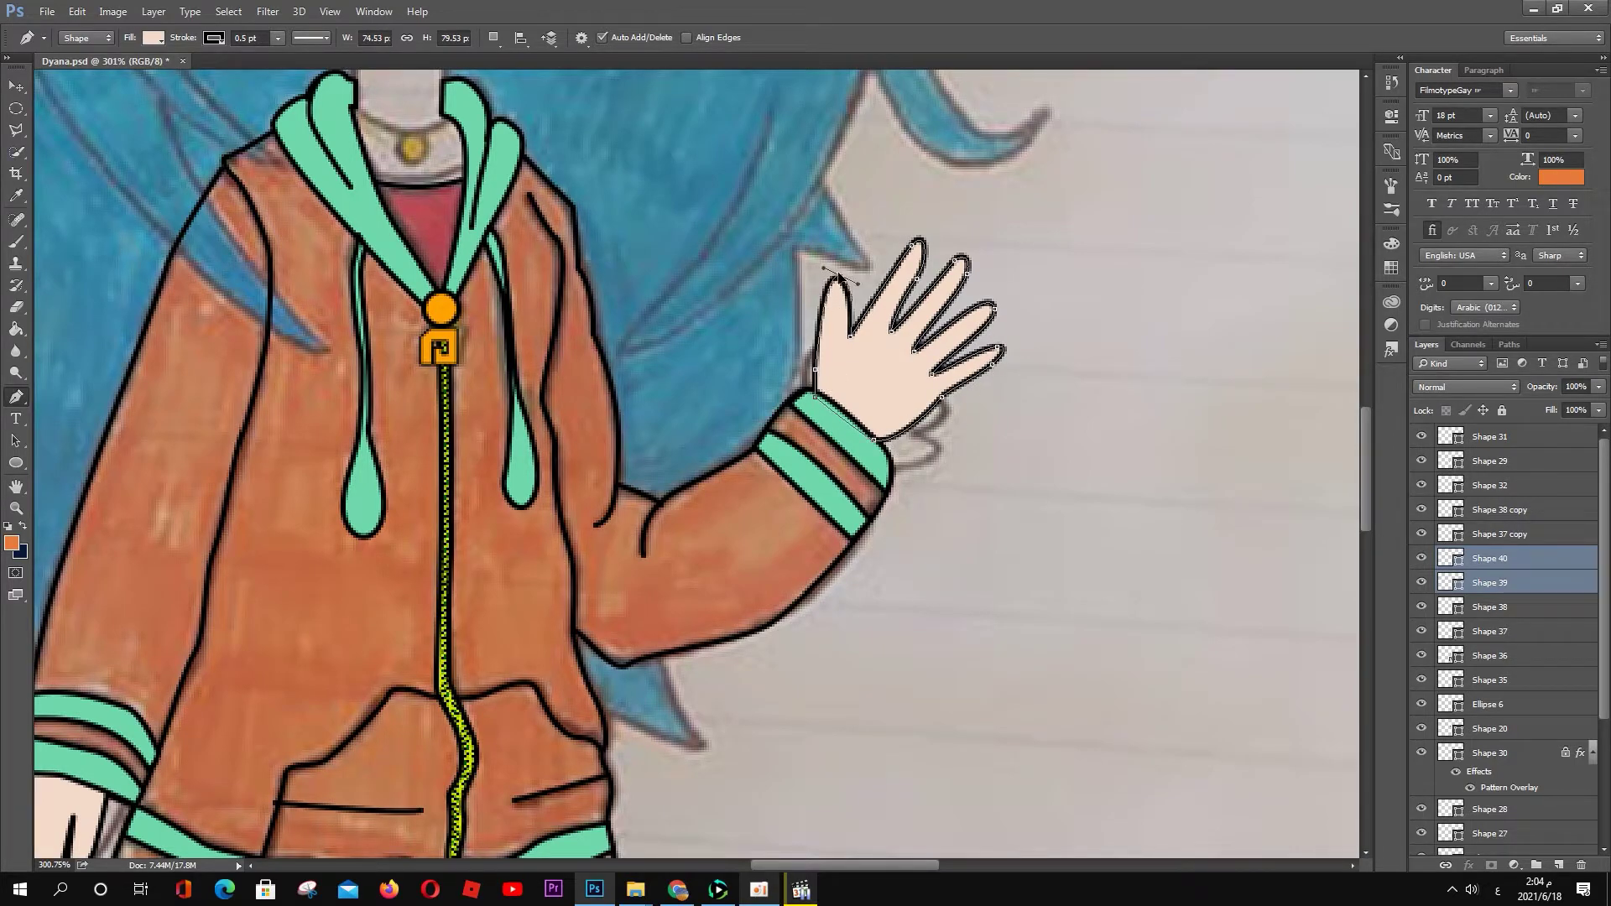
{"action": "key", "text": "v"}
{"action": "left_click", "coordinate": [923, 370]}
Step: Draw the first finger line on the lowered left hand and move it above the hand shapes
{"action": "scroll", "coordinate": [1017, 383], "scroll_direction": "down", "scroll_amount": 3}
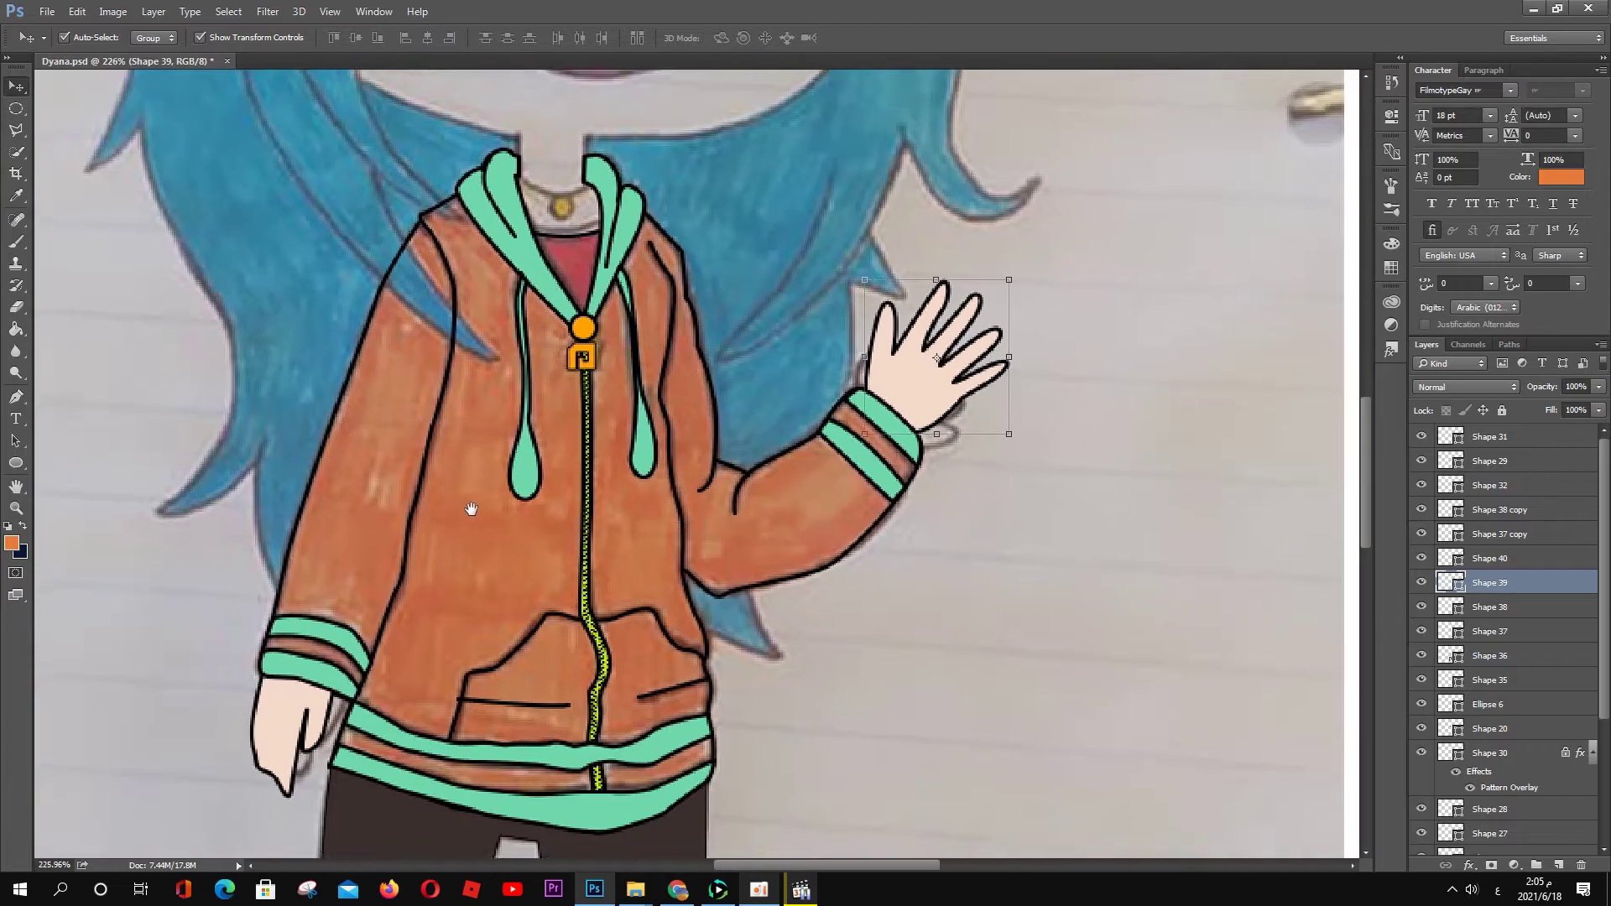
{"action": "left_click_drag", "start_coordinate": [471, 508], "coordinate": [727, 324]}
{"action": "scroll", "coordinate": [521, 587], "scroll_direction": "up", "scroll_amount": 3}
{"action": "key", "text": "p"}
{"action": "left_click", "coordinate": [511, 564]}
{"action": "left_click", "coordinate": [516, 663]}
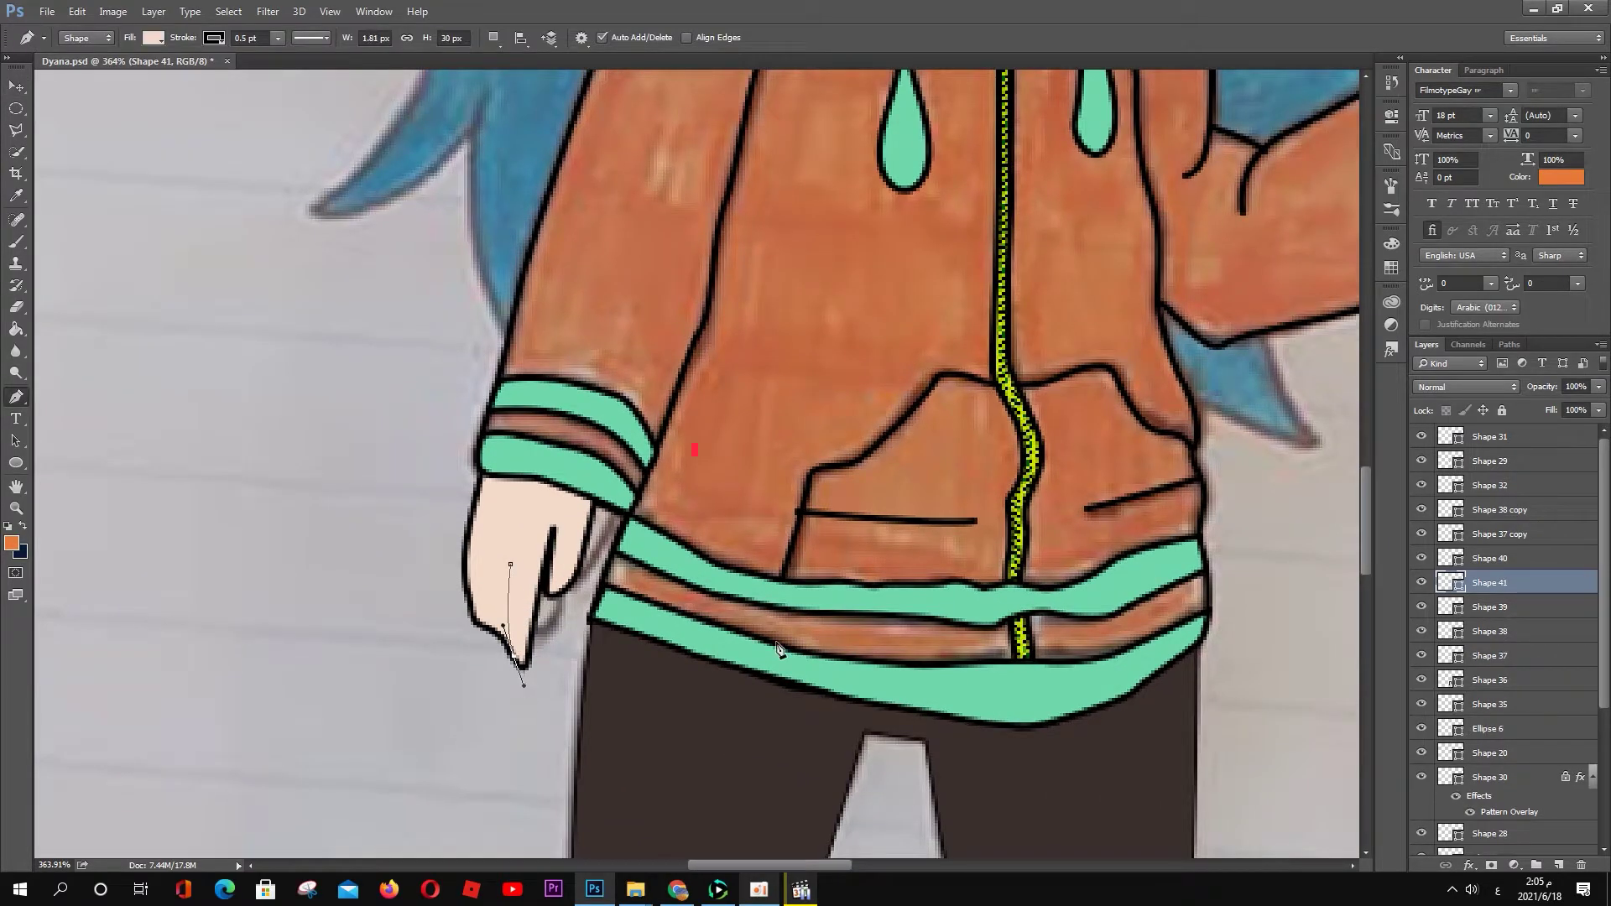
{"action": "key", "text": "ctrl+bracketright"}
{"action": "key", "text": "ctrl+bracketright"}
Step: Add the second and third finger lines to the lowered hand
{"action": "left_click", "coordinate": [153, 38]}
{"action": "left_click", "coordinate": [63, 49]}
{"action": "left_click", "coordinate": [482, 564]}
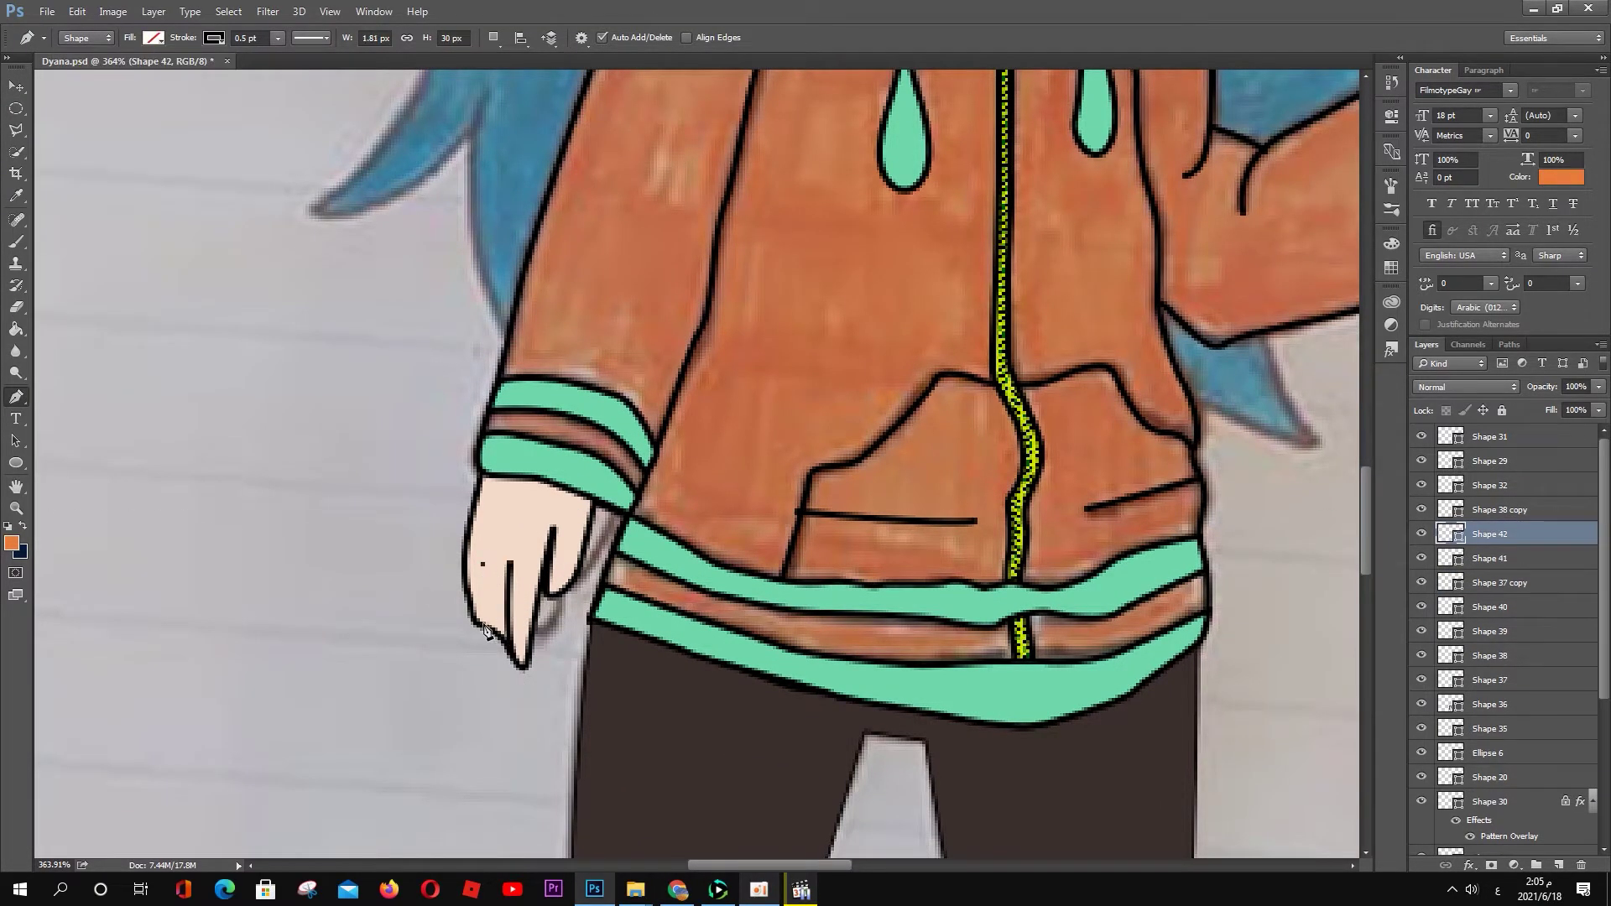
{"action": "left_click_drag", "start_coordinate": [485, 628], "coordinate": [494, 637]}
{"action": "key", "text": "Escape"}
{"action": "left_click", "coordinate": [471, 559]}
{"action": "left_click", "coordinate": [471, 594]}
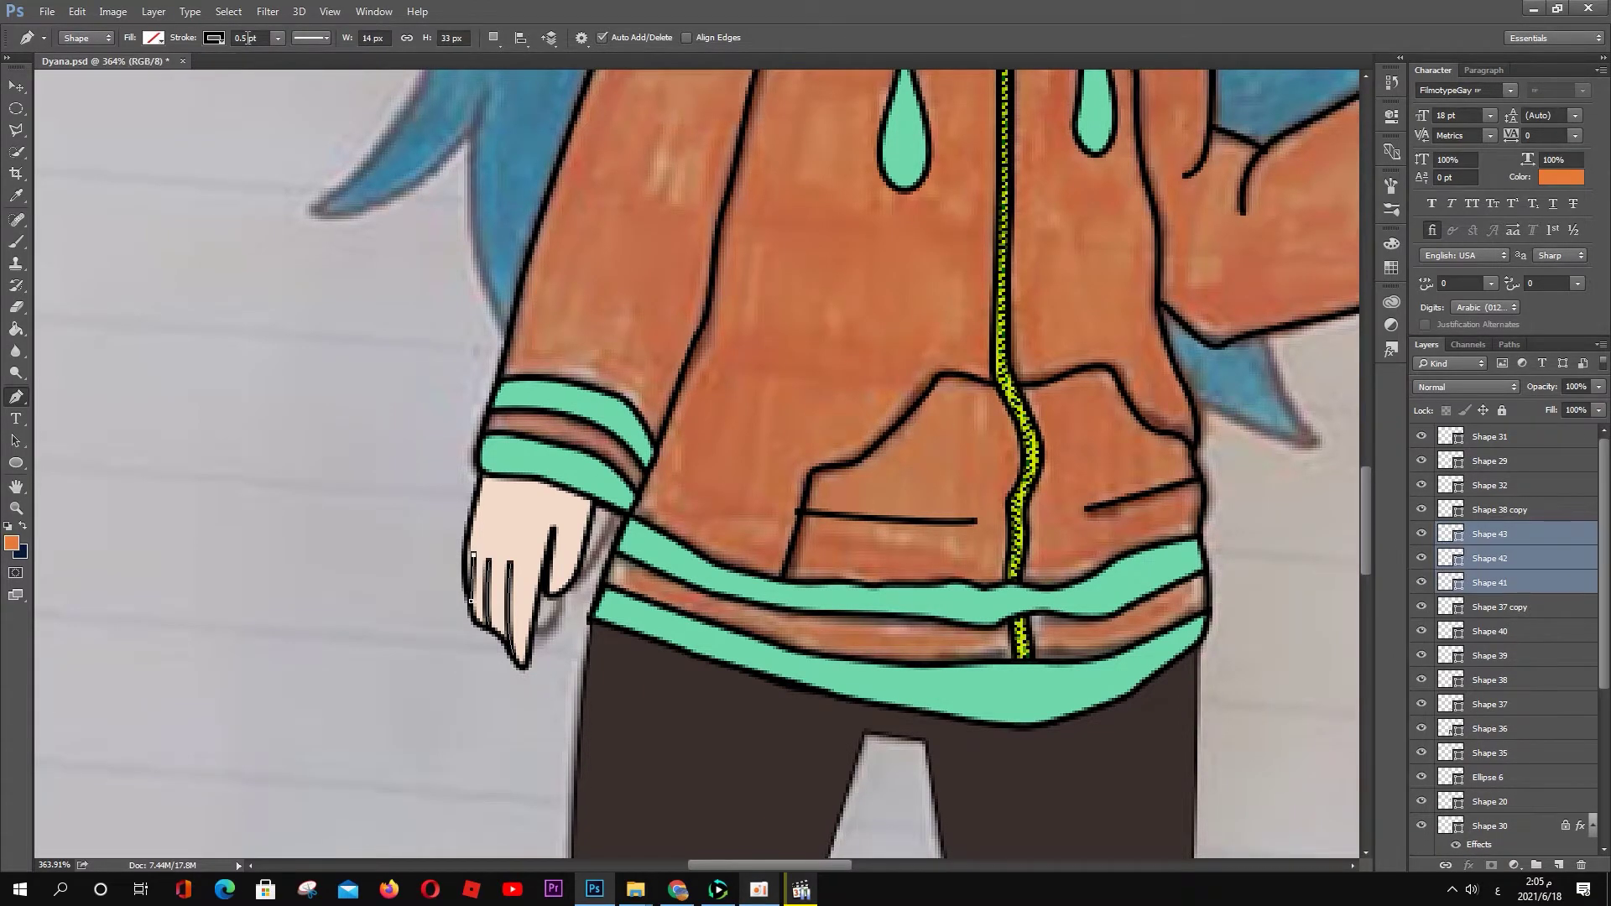
{"action": "left_click", "coordinate": [1492, 607]}
Step: Hide the reference photo layer
{"action": "scroll", "coordinate": [395, 640], "scroll_direction": "down", "scroll_amount": 5}
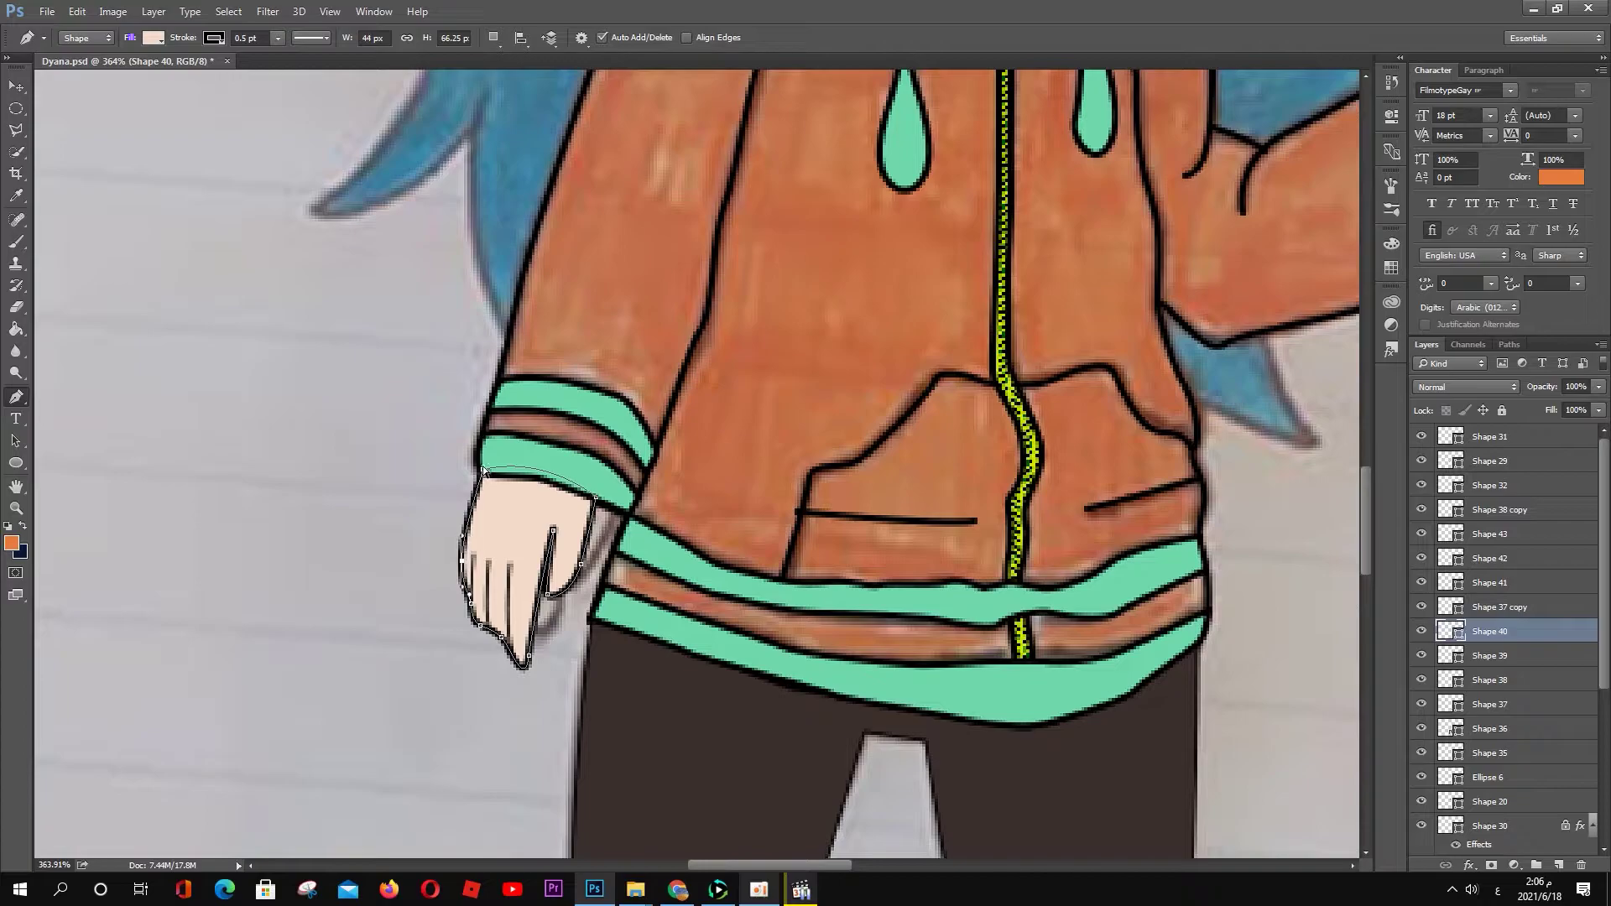
{"action": "scroll", "coordinate": [863, 496], "scroll_direction": "down", "scroll_amount": 3}
{"action": "scroll", "coordinate": [1503, 672], "scroll_direction": "down", "scroll_amount": 5}
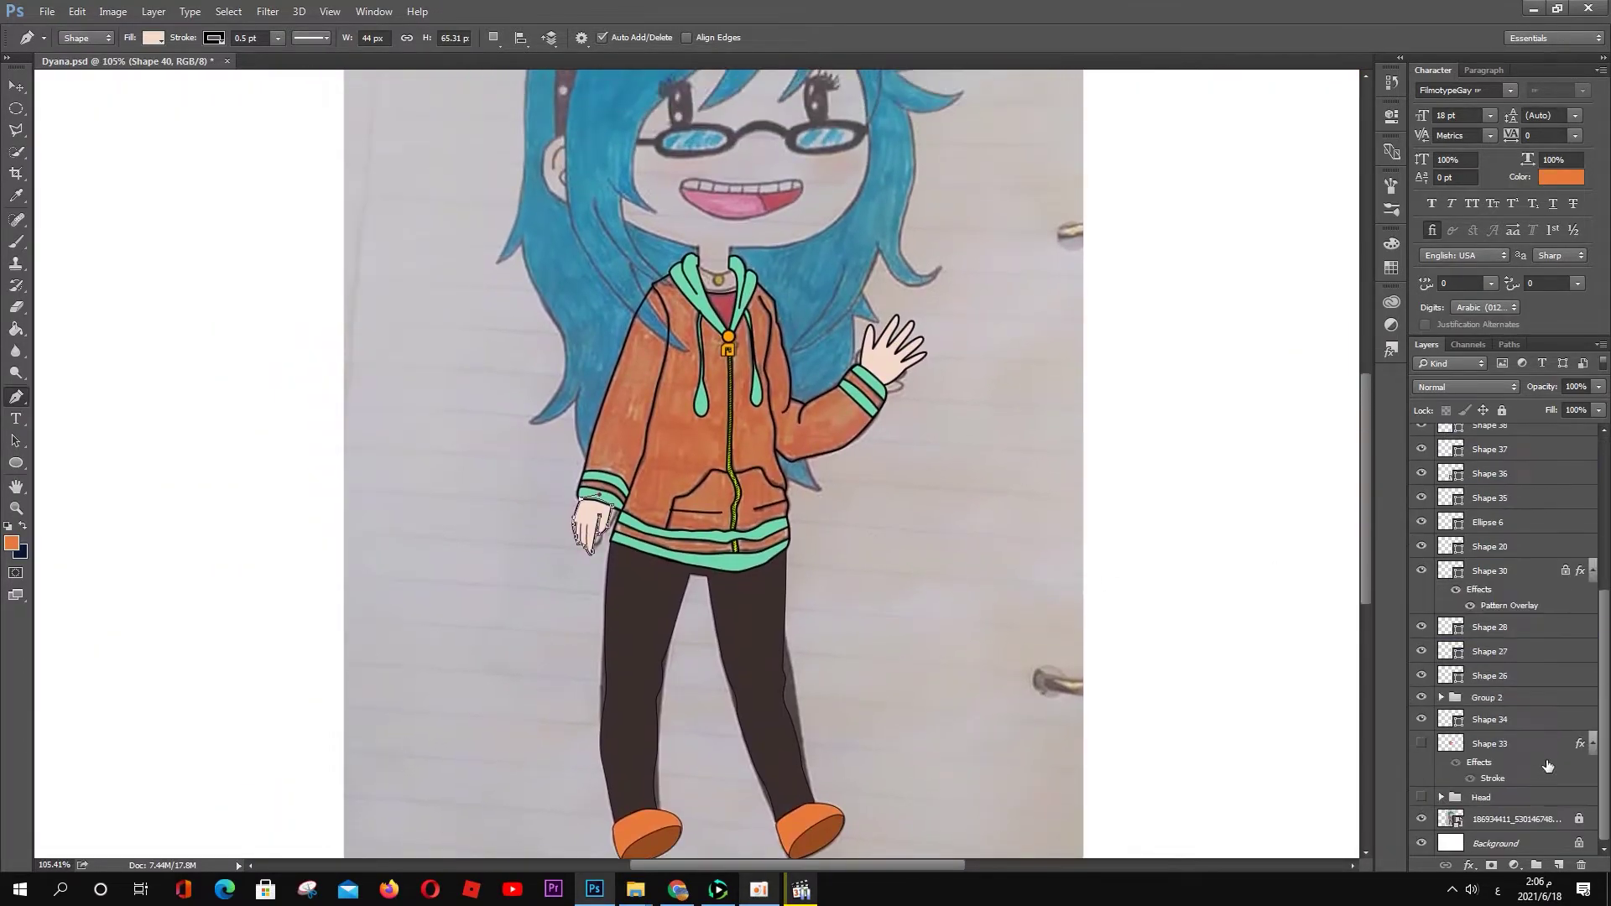
{"action": "left_click", "coordinate": [1421, 819]}
Step: Load the jacket shape as a selection and bring up its Make Work Path option
{"action": "scroll", "coordinate": [1159, 558], "scroll_direction": "up", "scroll_amount": 1}
{"action": "key", "text": "v"}
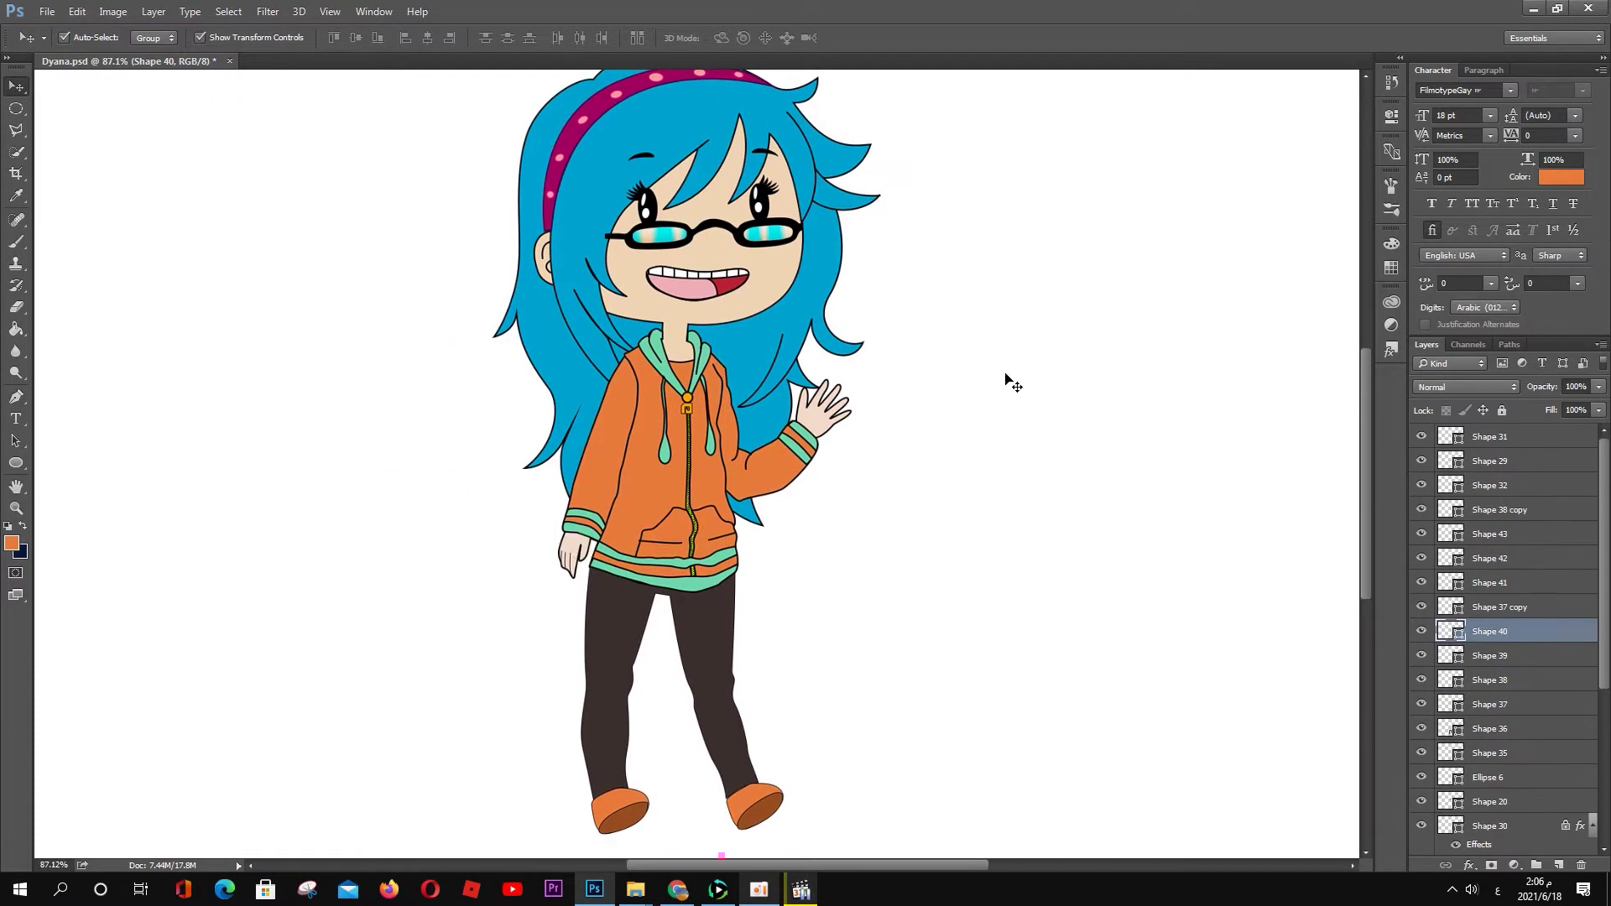
{"action": "left_click", "coordinate": [1007, 378]}
{"action": "scroll", "coordinate": [579, 470], "scroll_direction": "up", "scroll_amount": 2}
{"action": "left_click", "coordinate": [579, 471]}
{"action": "scroll", "coordinate": [580, 472], "scroll_direction": "up", "scroll_amount": 1}
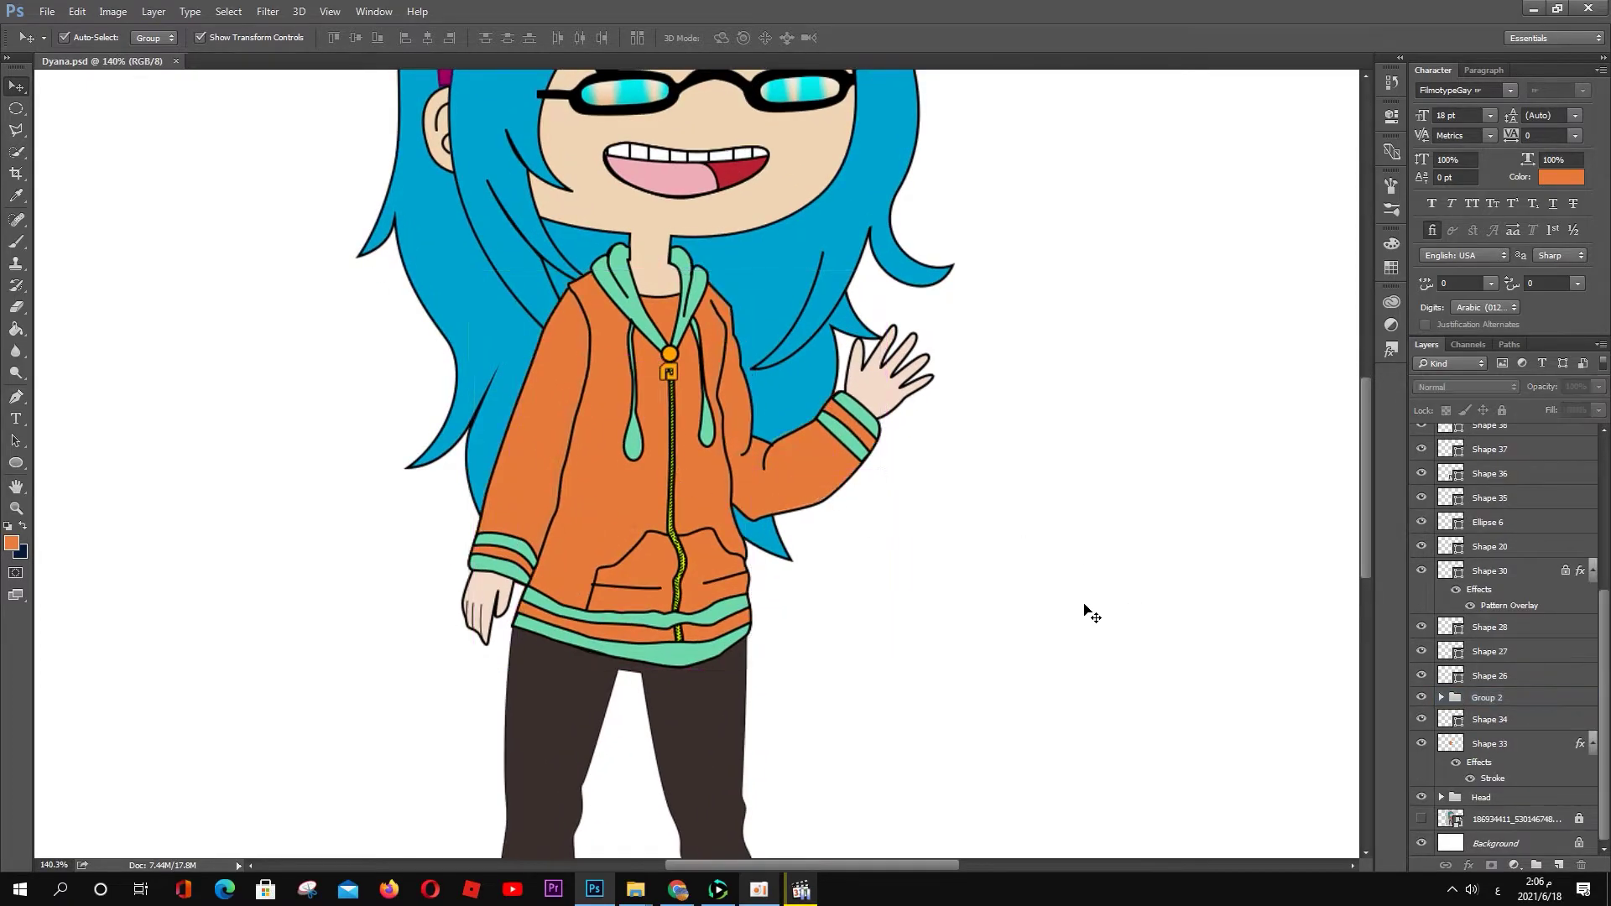
{"action": "key", "text": "m"}
{"action": "right_click", "coordinate": [636, 381]}
Step: Convert the jacket selection into a work path with 2 px tolerance
{"action": "left_click", "coordinate": [719, 470]}
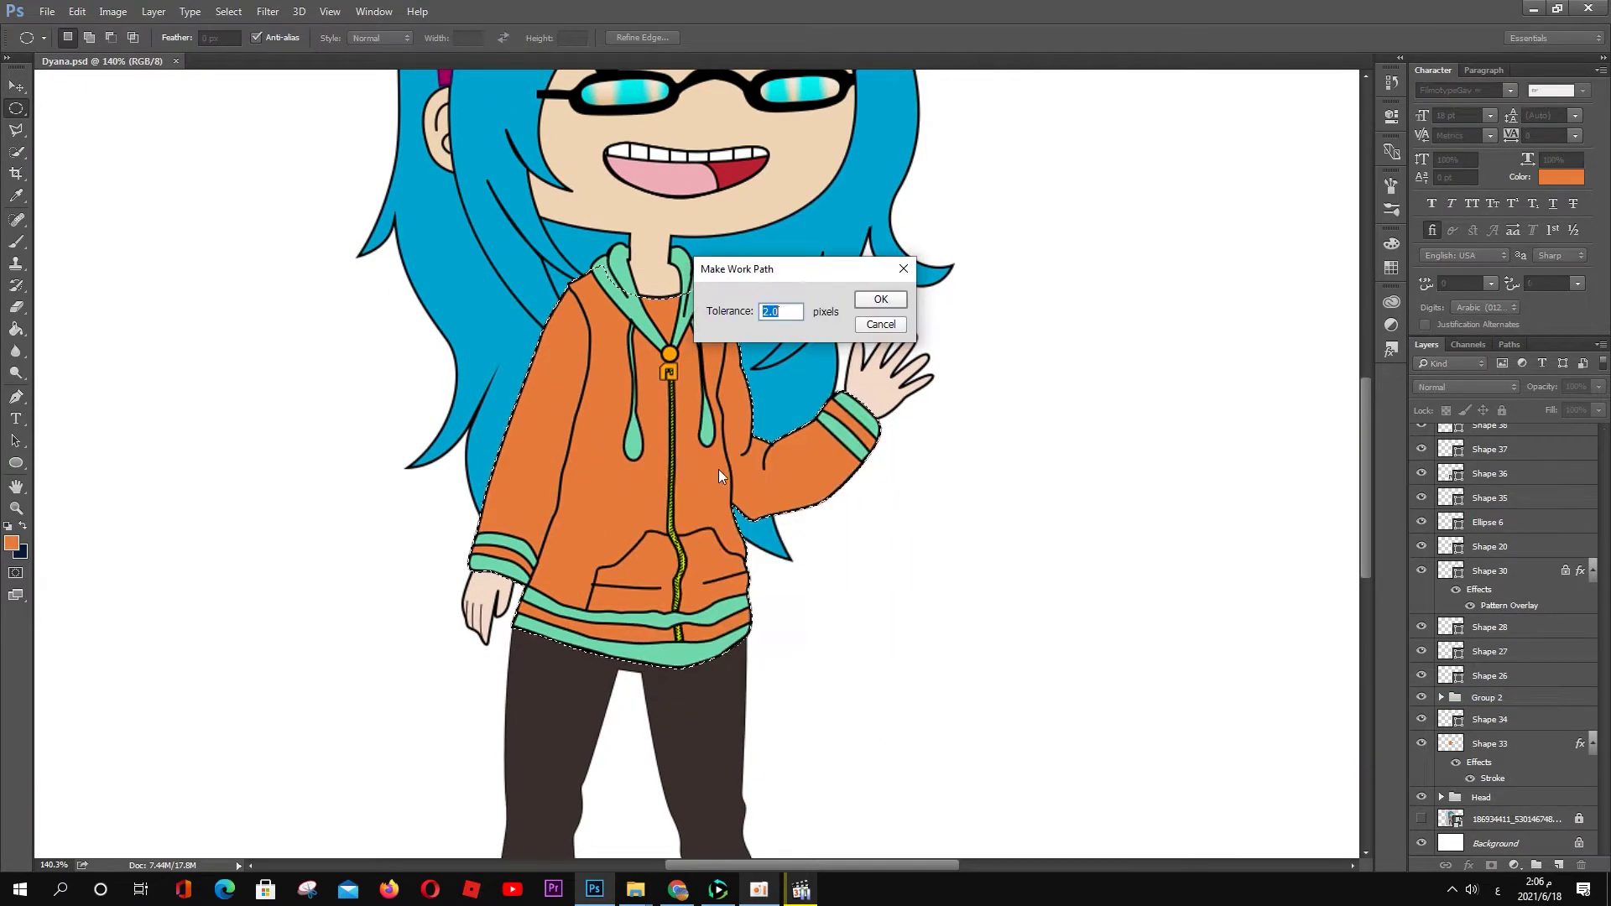
{"action": "type", "text": "2"}
{"action": "left_click", "coordinate": [878, 295]}
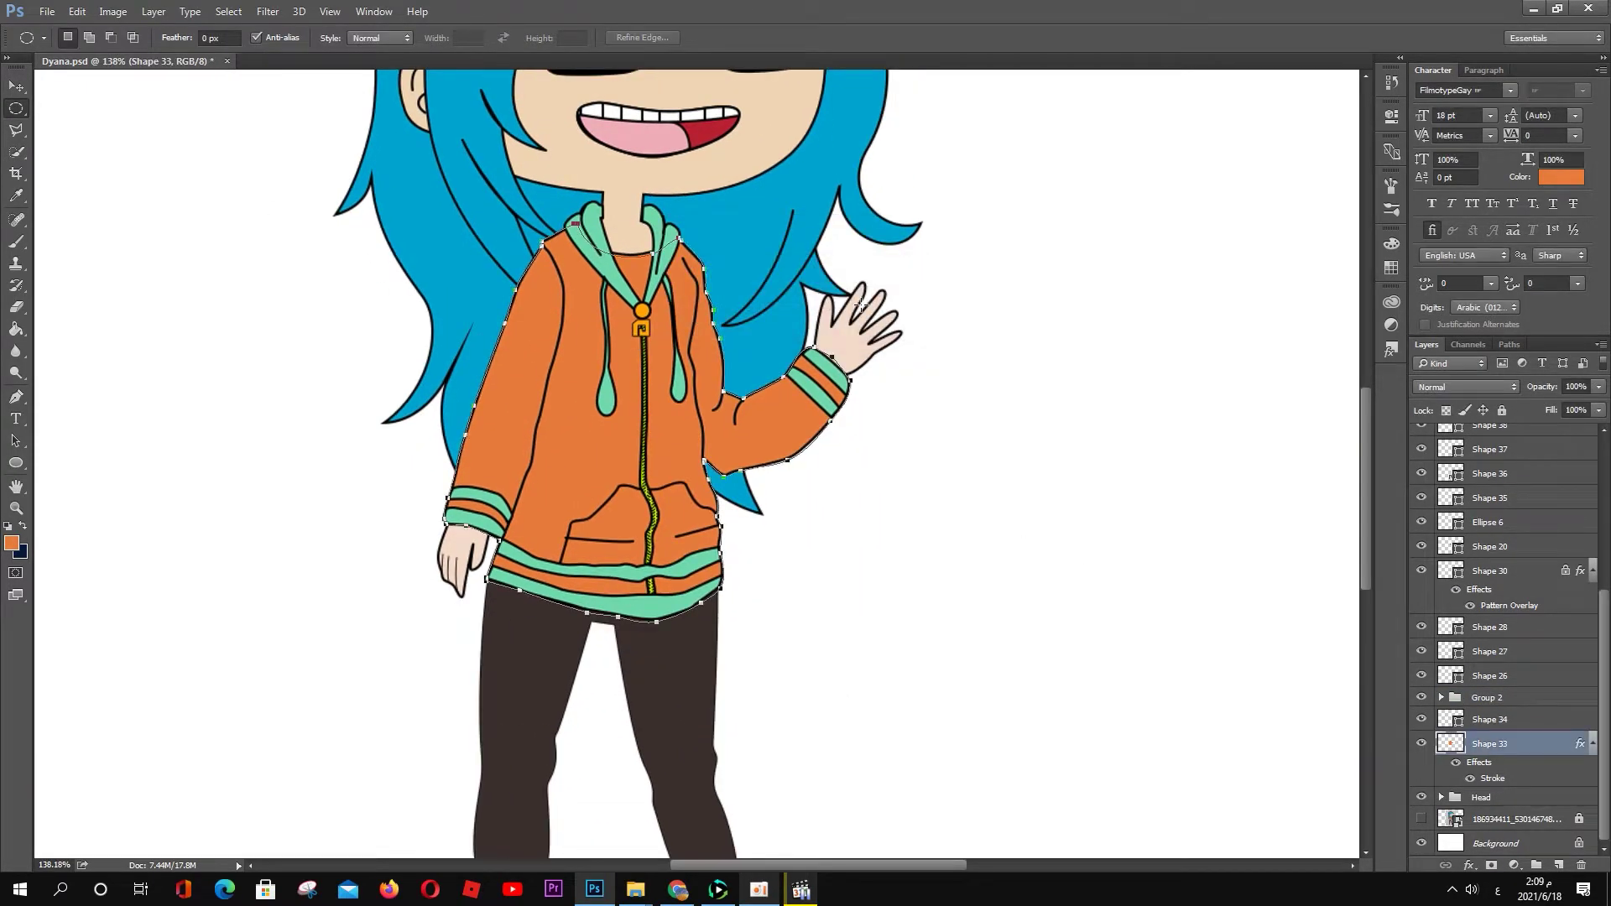
{"action": "left_click", "coordinate": [1508, 349]}
Step: Create an orange-filled shape layer from the jacket work path
{"action": "key", "text": "u"}
{"action": "left_click_drag", "start_coordinate": [111, 509], "coordinate": [168, 556]}
{"action": "left_click", "coordinate": [153, 38]}
{"action": "left_click", "coordinate": [132, 125]}
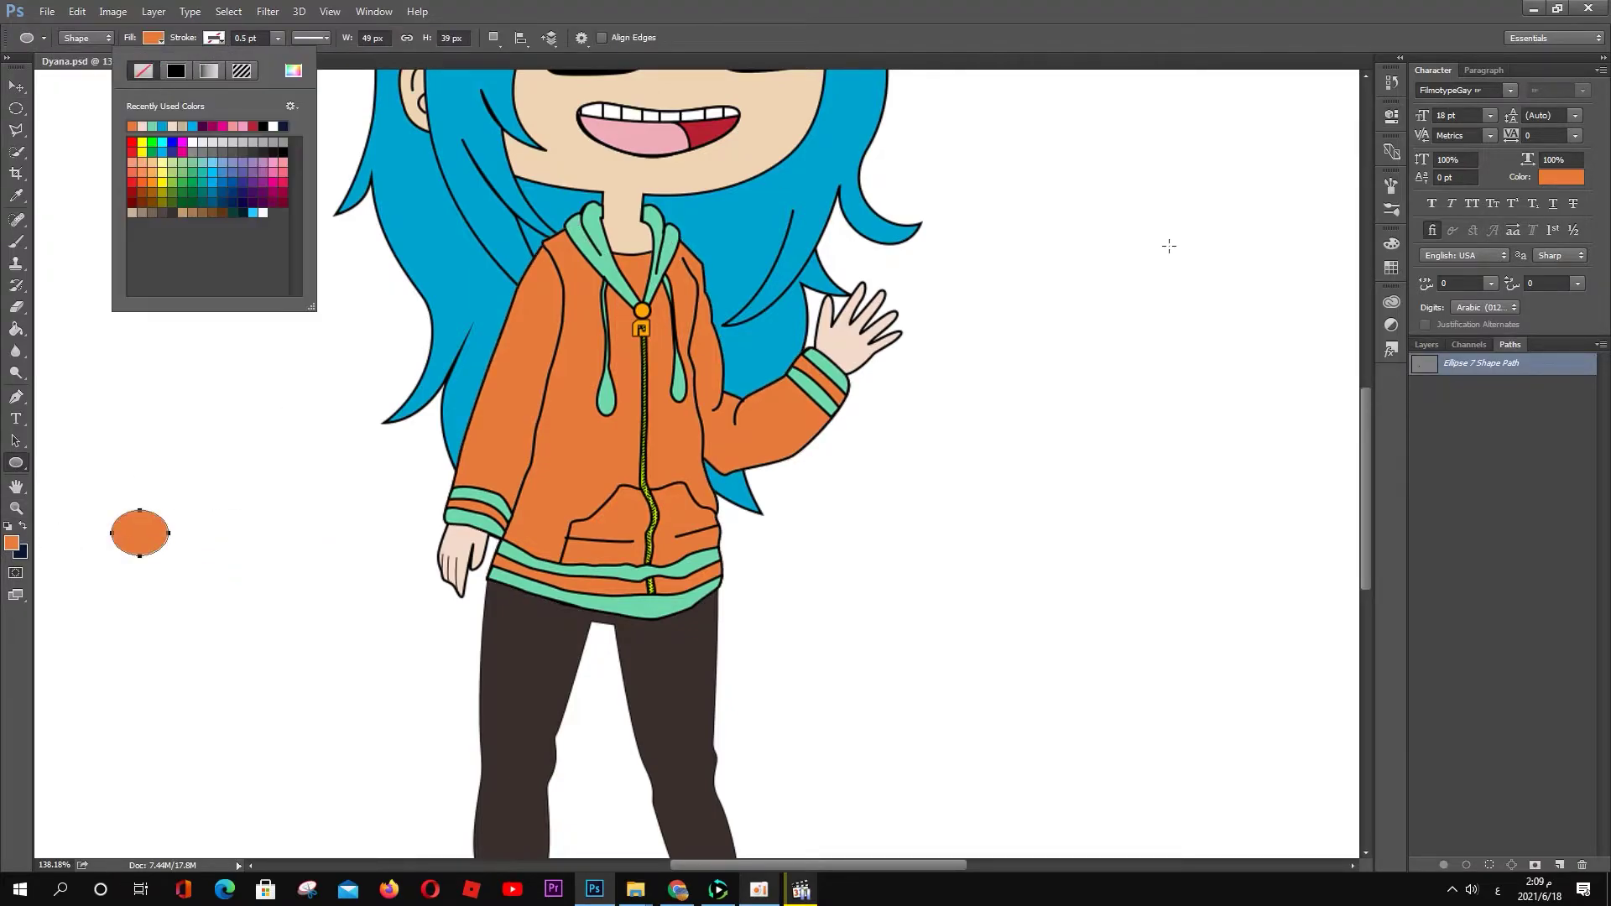
{"action": "left_click", "coordinate": [1427, 344]}
{"action": "key", "text": "a"}
{"action": "key", "text": "Delete"}
Step: Add and adjust anchors on the jacket edge under the raised arm, hem and left cuff
{"action": "key", "text": "p"}
{"action": "scroll", "coordinate": [853, 416], "scroll_direction": "up", "scroll_amount": 5}
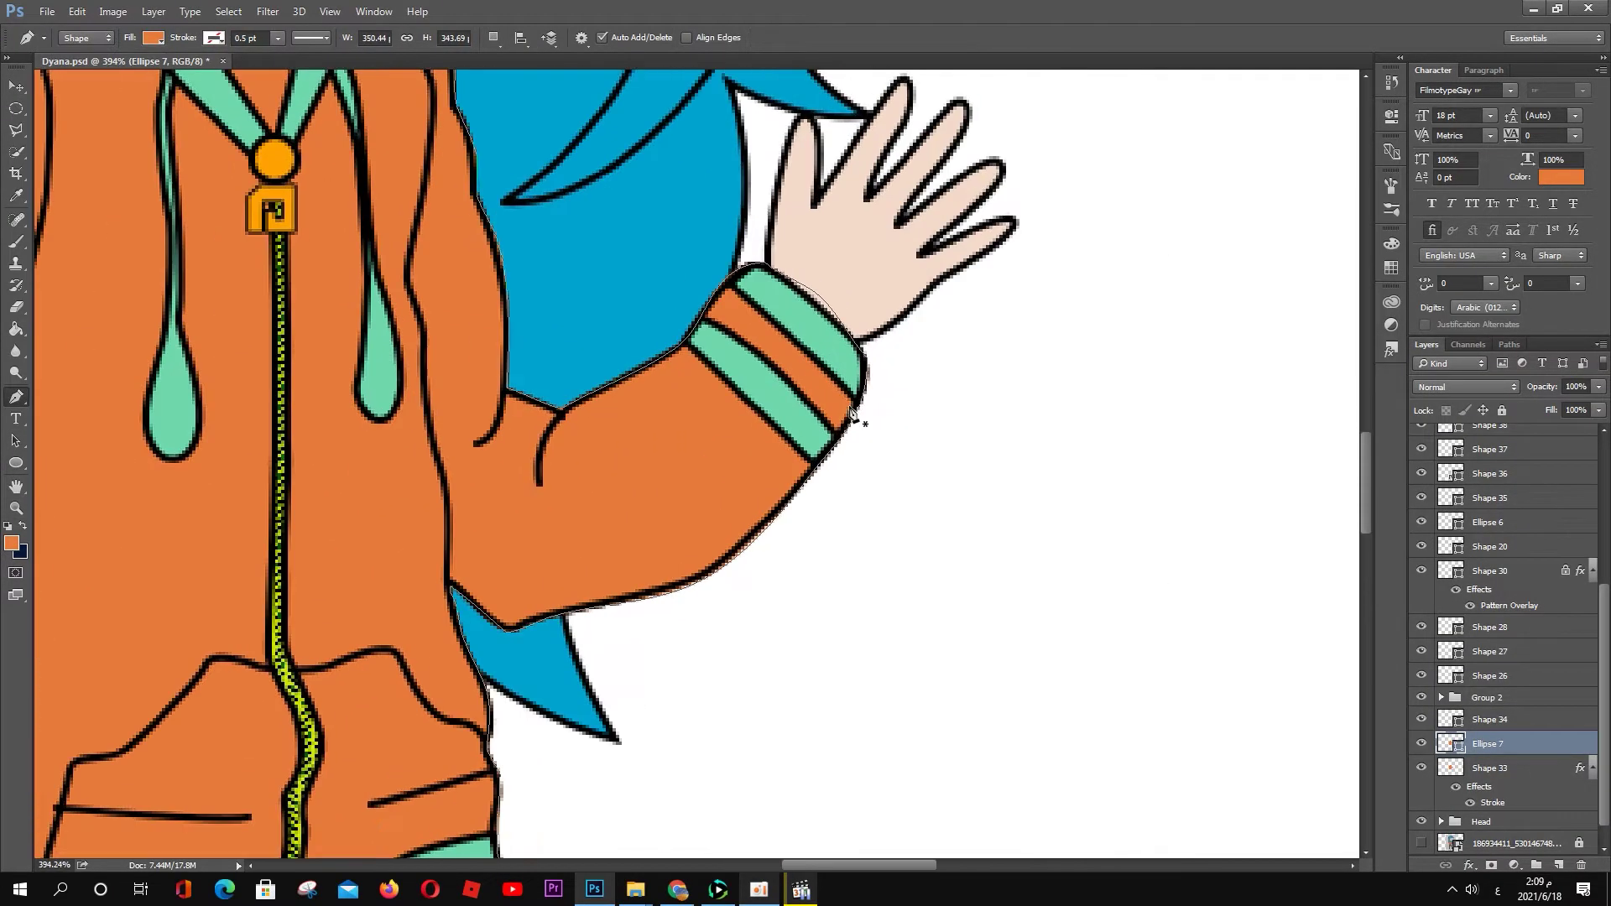
{"action": "left_click", "coordinate": [495, 250]}
{"action": "left_click", "coordinate": [471, 156]}
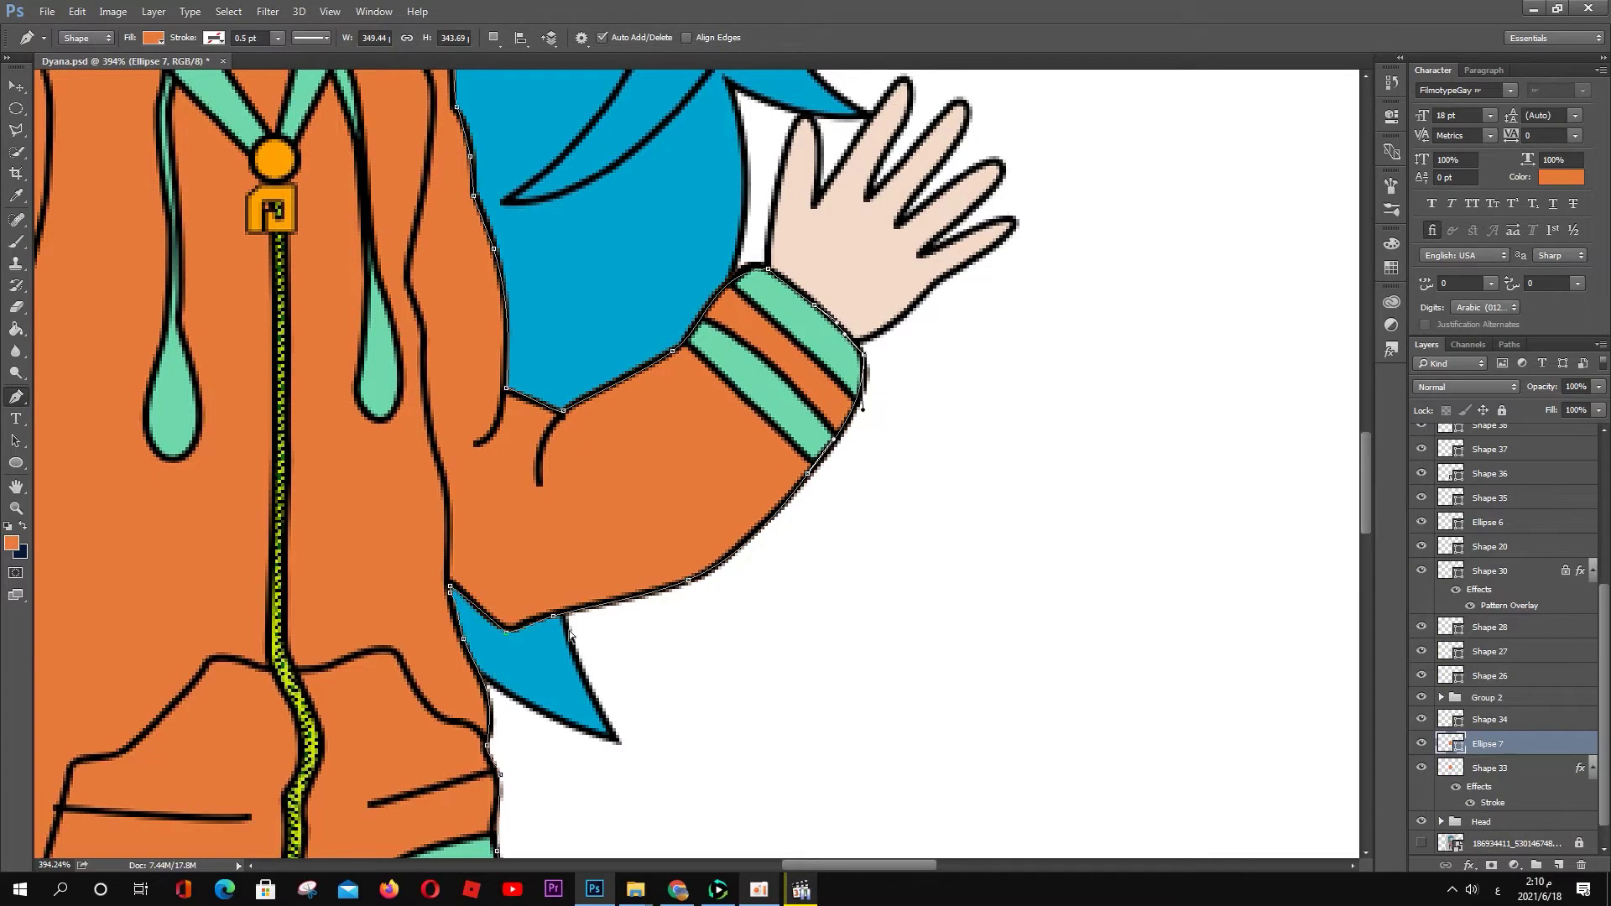
{"action": "left_click_drag", "start_coordinate": [497, 810], "coordinate": [601, 560]}
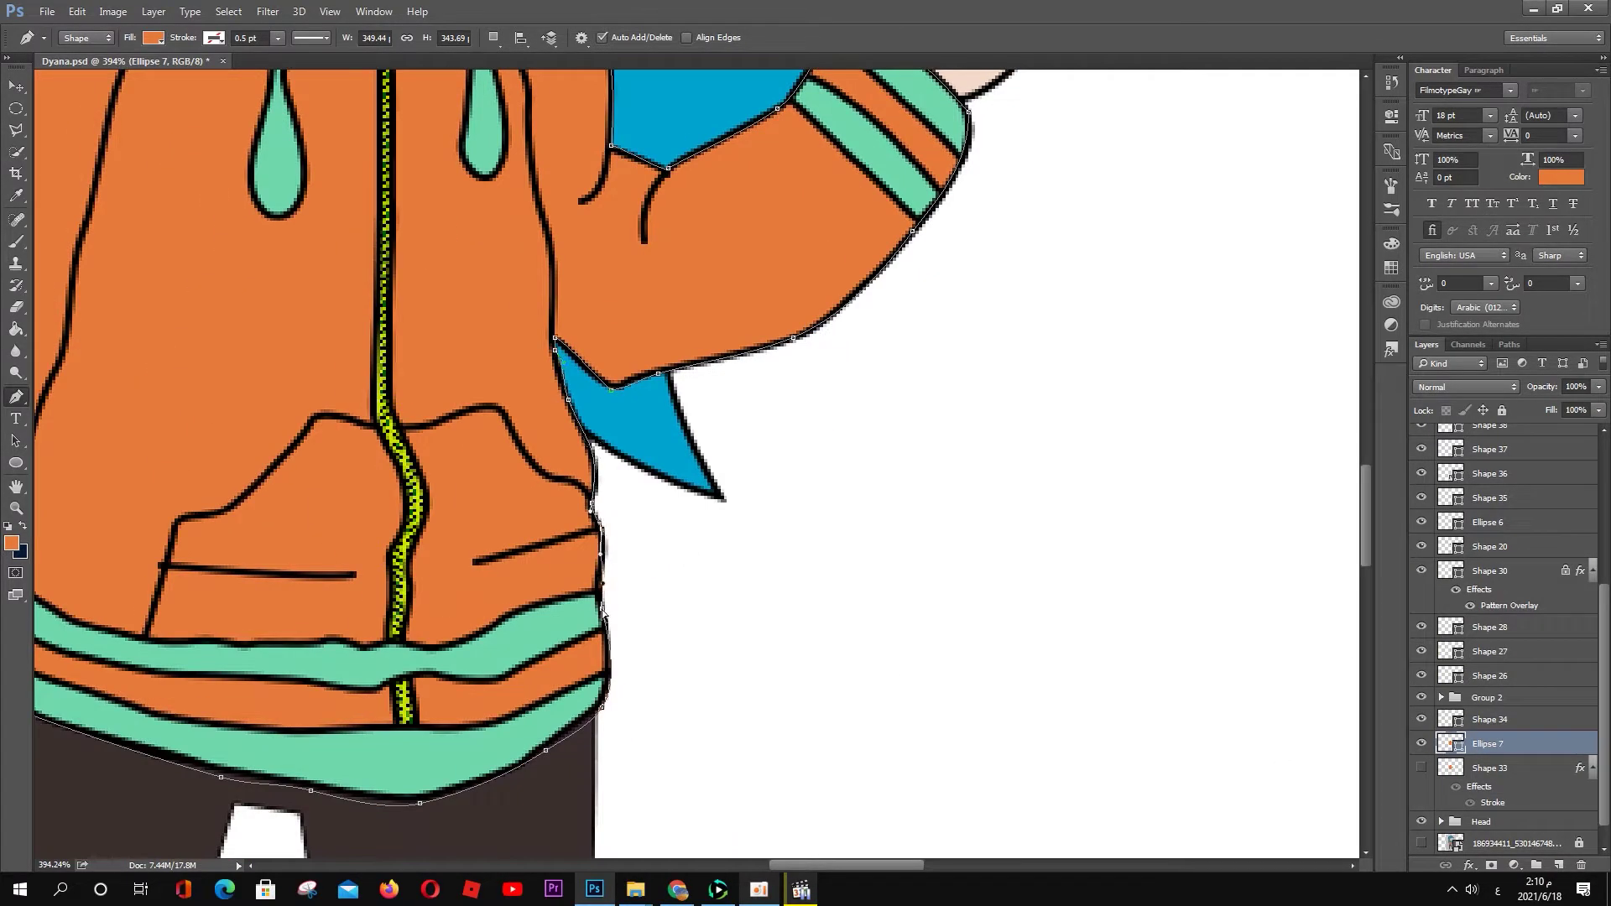
{"action": "left_click_drag", "start_coordinate": [543, 752], "coordinate": [1046, 613]}
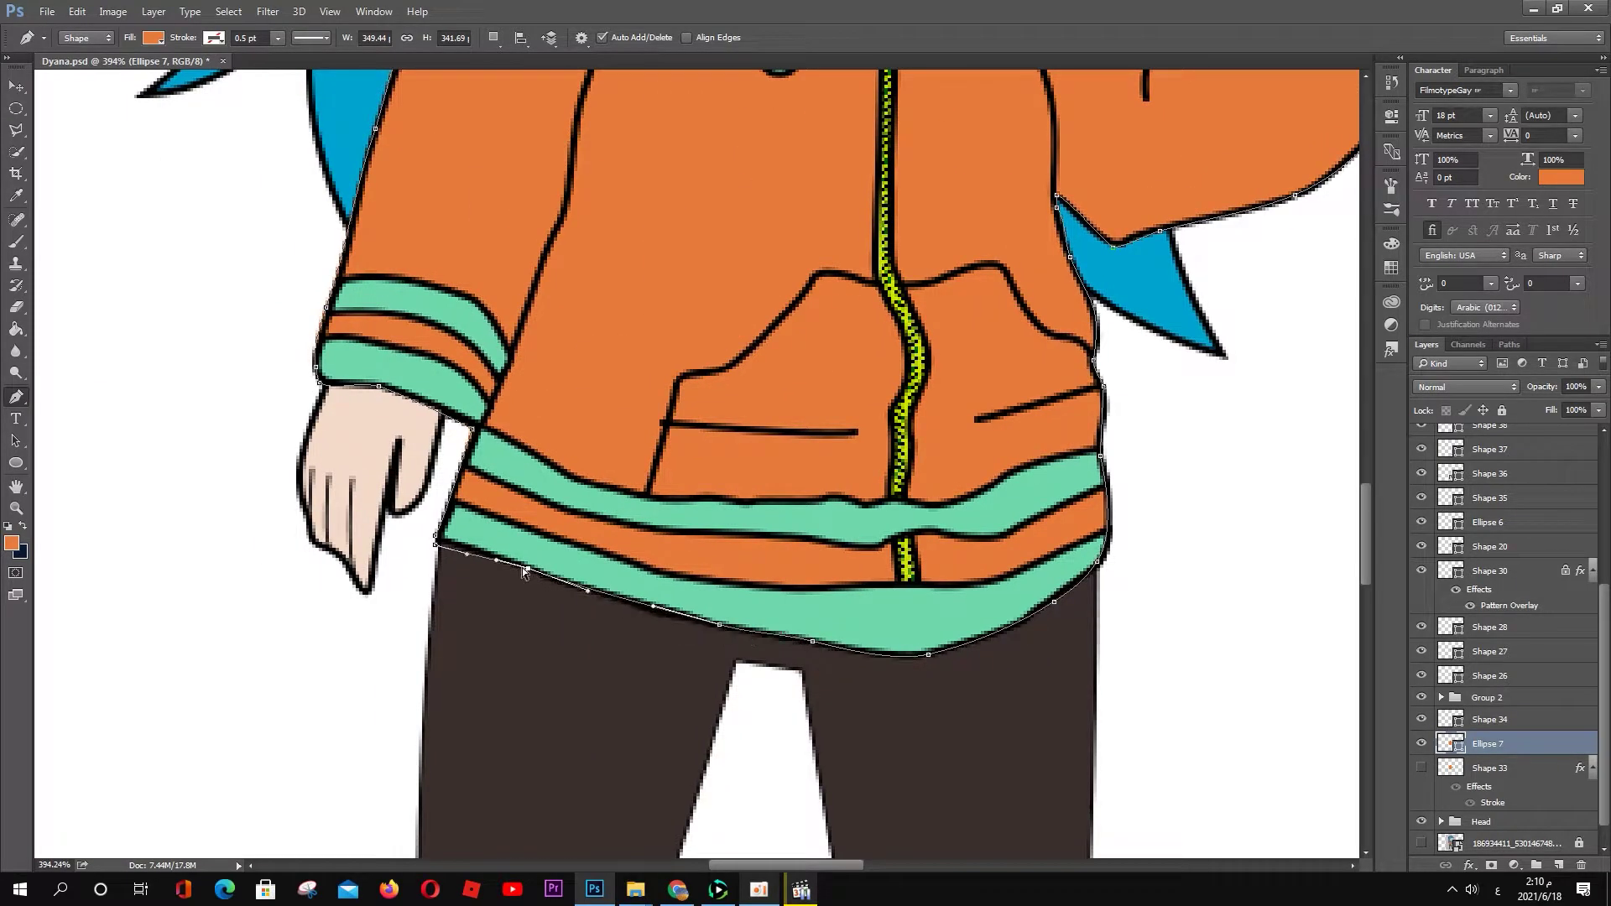
{"action": "left_click_drag", "start_coordinate": [473, 429], "coordinate": [478, 429]}
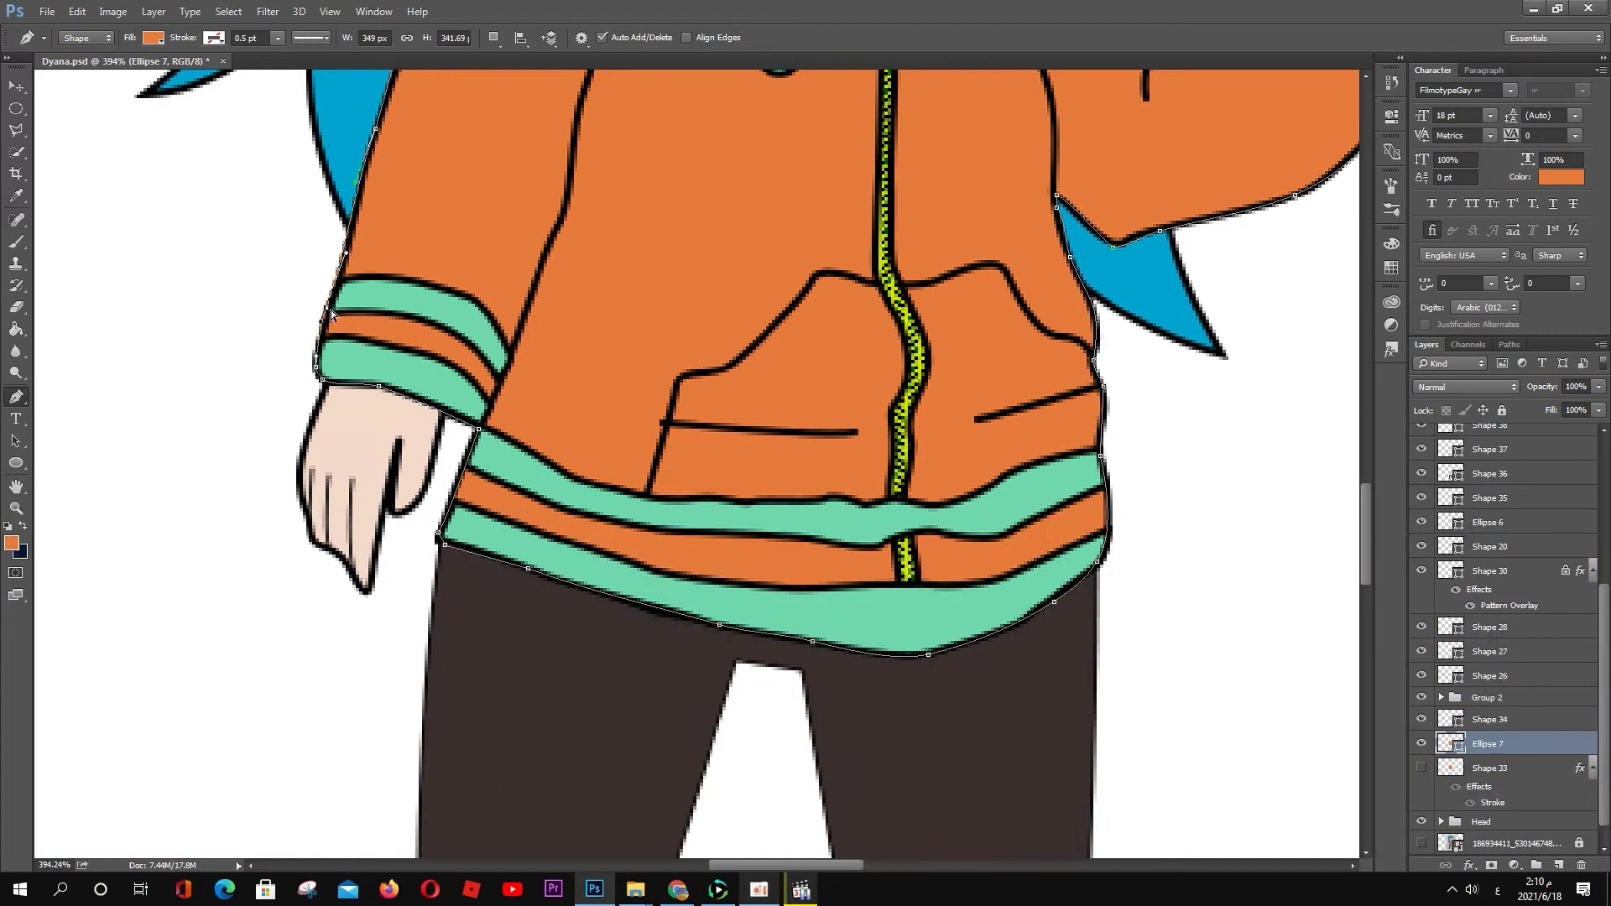
{"action": "left_click", "coordinate": [375, 129]}
{"action": "scroll", "coordinate": [378, 134], "scroll_direction": "up", "scroll_amount": 10}
{"action": "scroll", "coordinate": [587, 335], "scroll_direction": "up", "scroll_amount": 3}
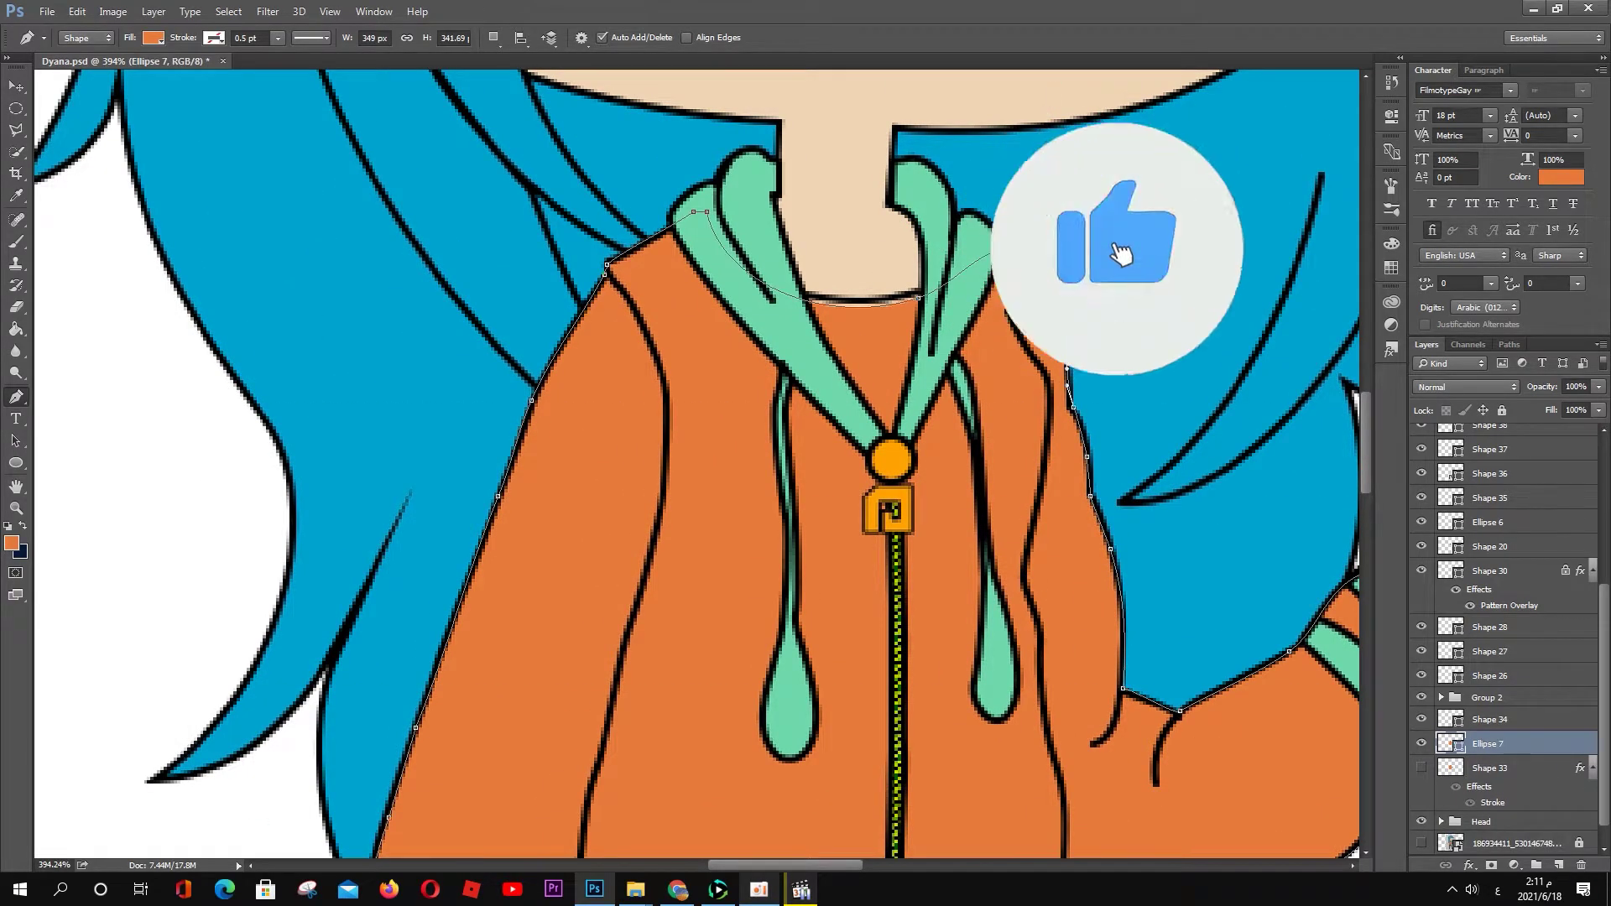
{"action": "scroll", "coordinate": [1055, 389], "scroll_direction": "down", "scroll_amount": 6}
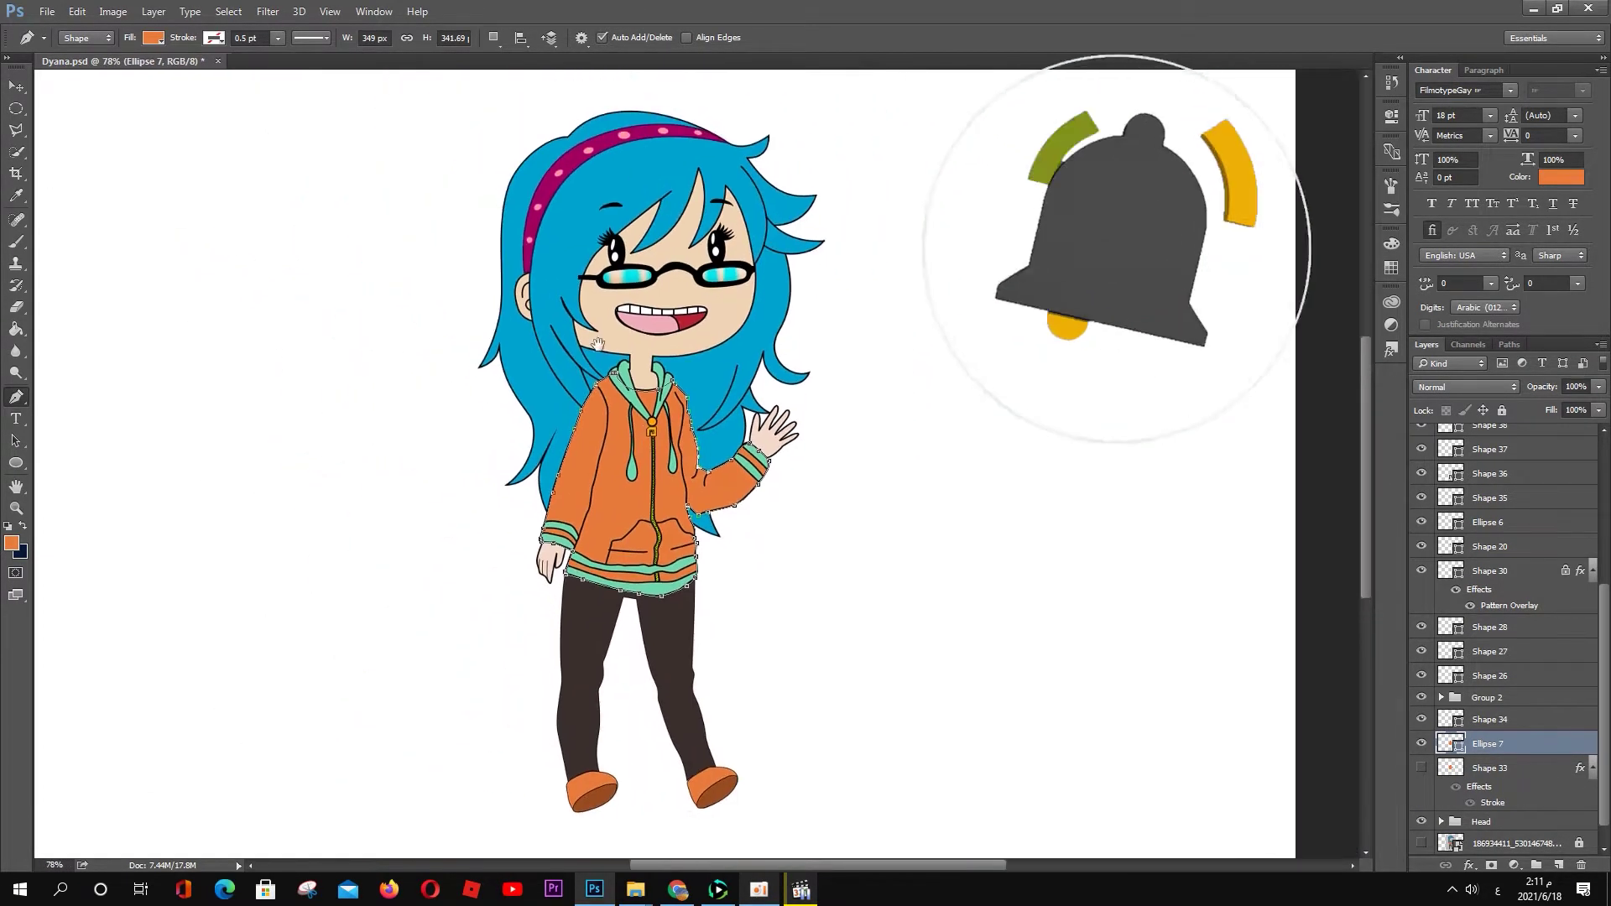
Step: Deselect the jacket and step through the Head group's layers to the glasses layer
{"action": "key", "text": "v"}
{"action": "left_click", "coordinate": [965, 478]}
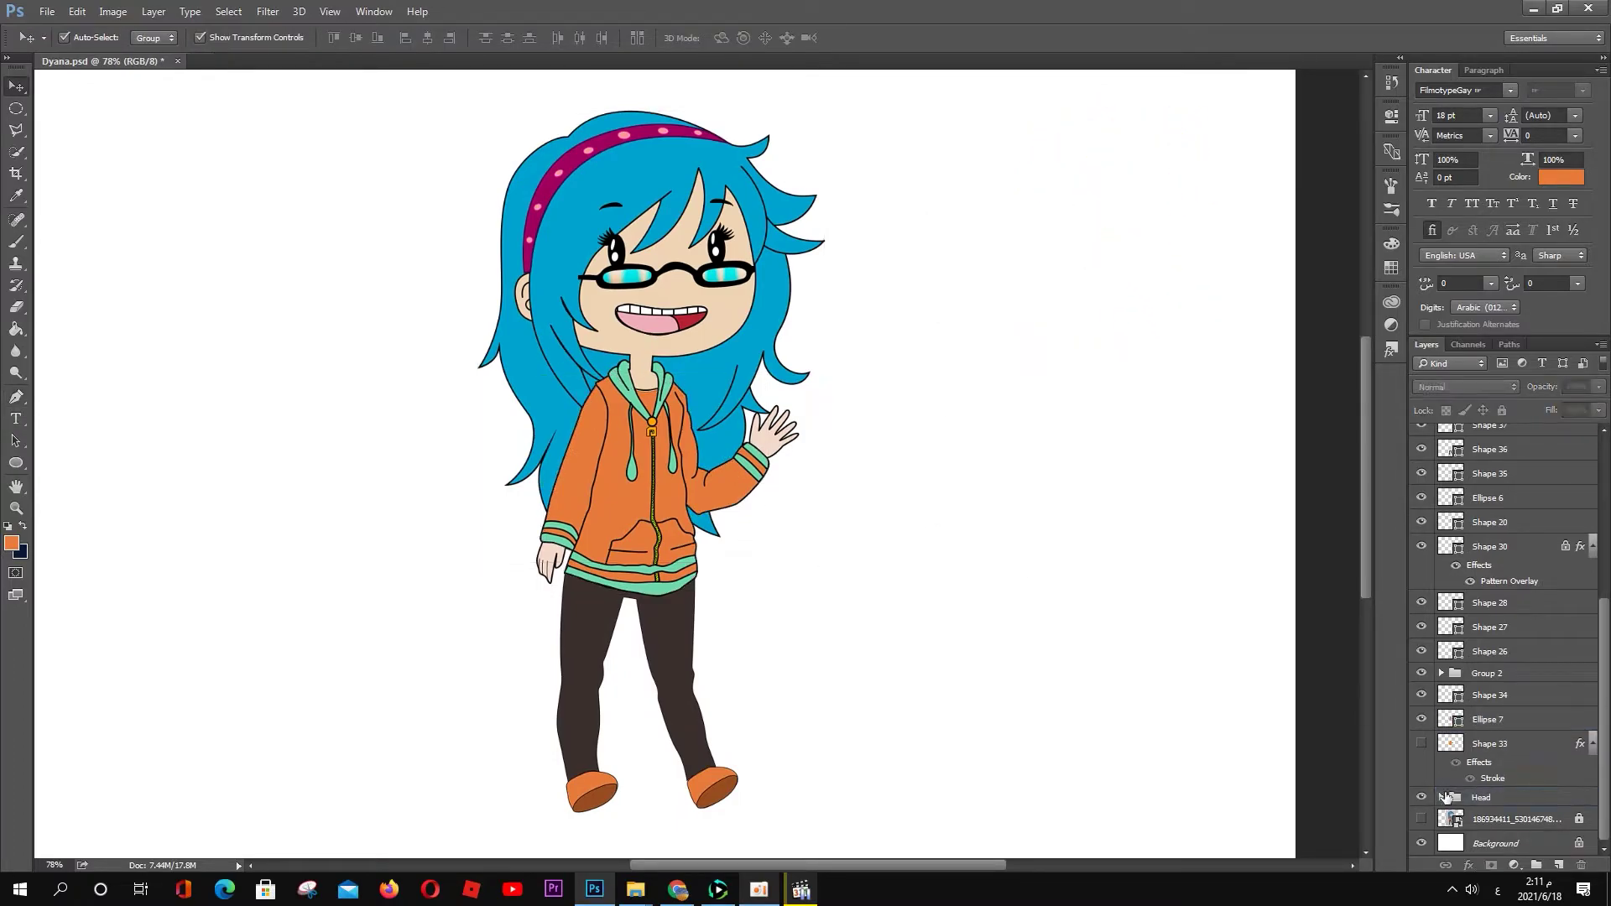
{"action": "scroll", "coordinate": [1511, 629], "scroll_direction": "up", "scroll_amount": 3}
{"action": "scroll", "coordinate": [1503, 587], "scroll_direction": "up", "scroll_amount": 5}
{"action": "left_click", "coordinate": [1481, 433]}
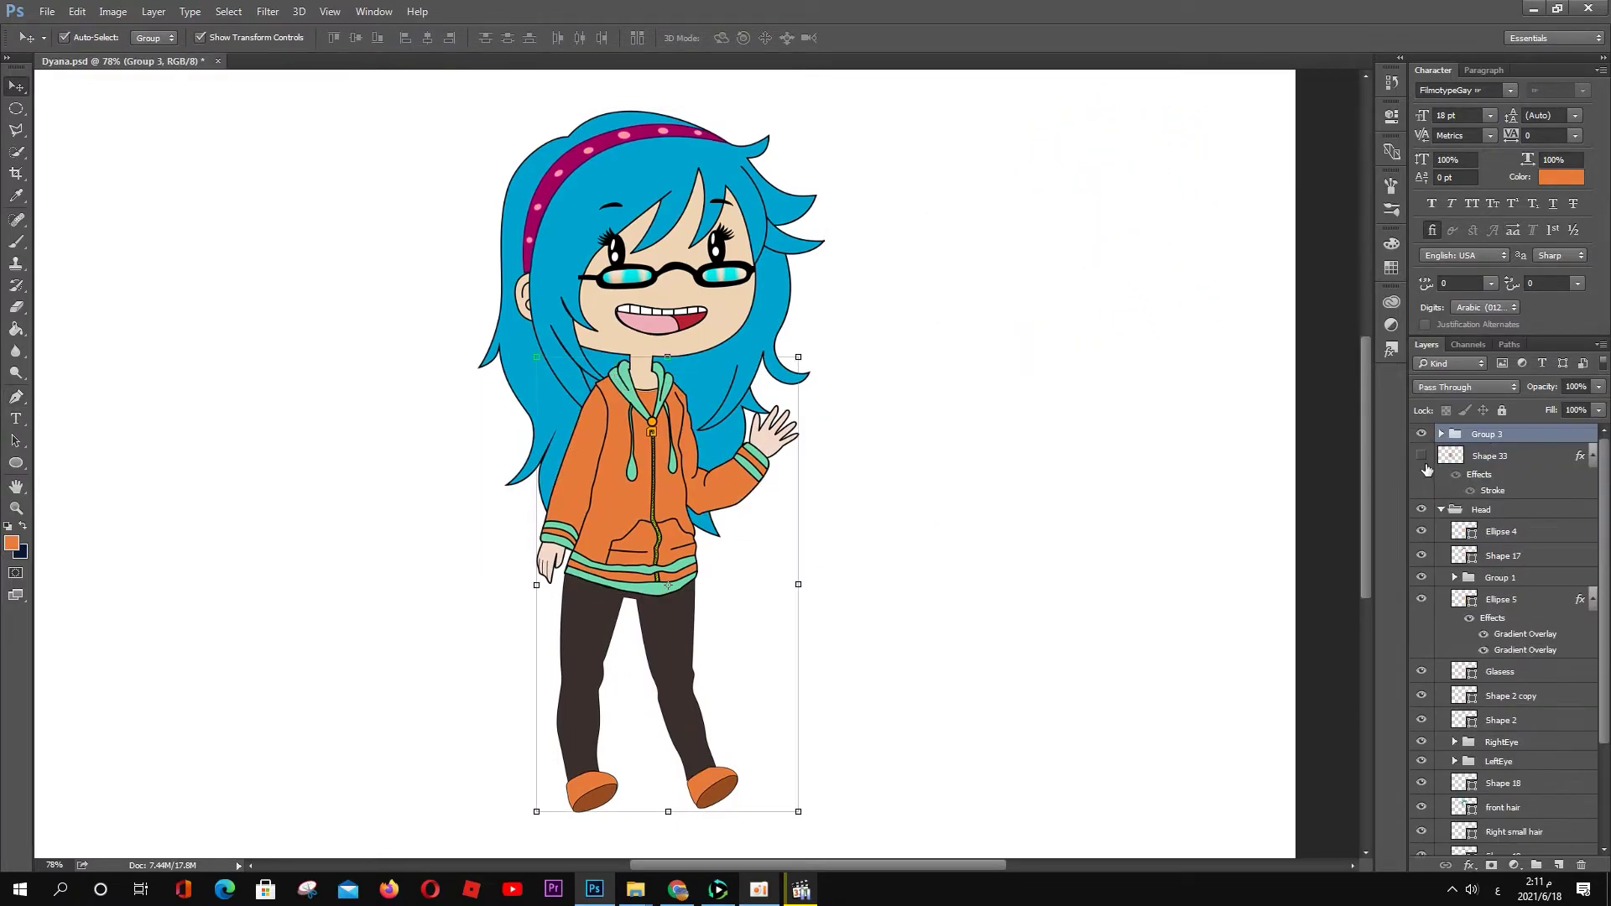
{"action": "left_click", "coordinate": [1517, 477]}
{"action": "left_click", "coordinate": [1509, 502]}
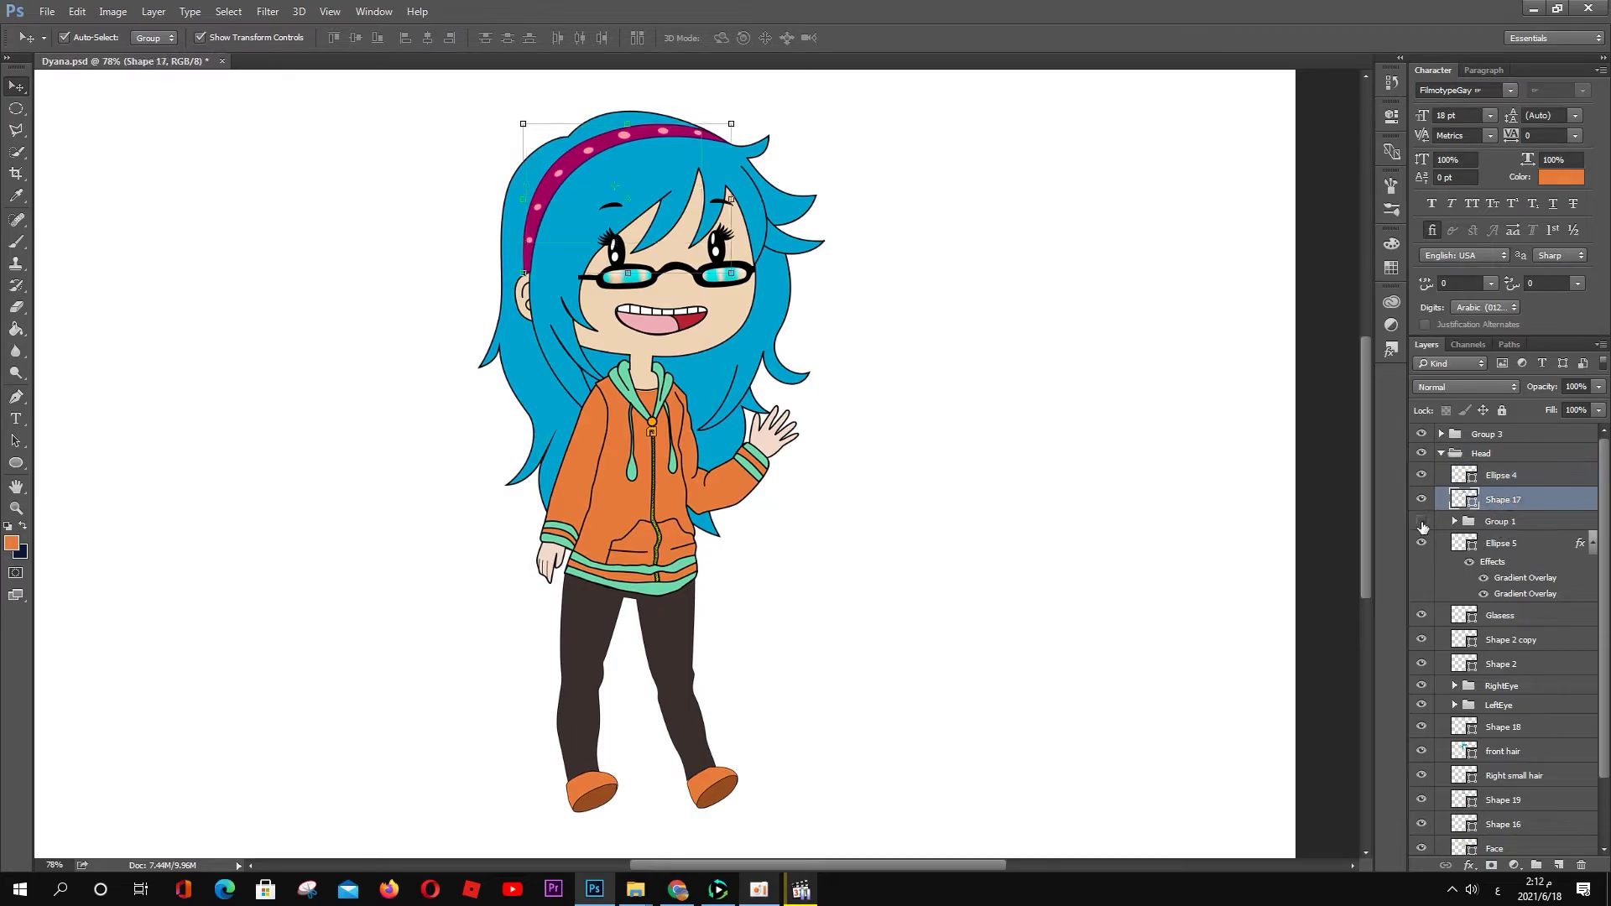
{"action": "left_click", "coordinate": [1511, 543]}
{"action": "double_click", "coordinate": [1500, 615]}
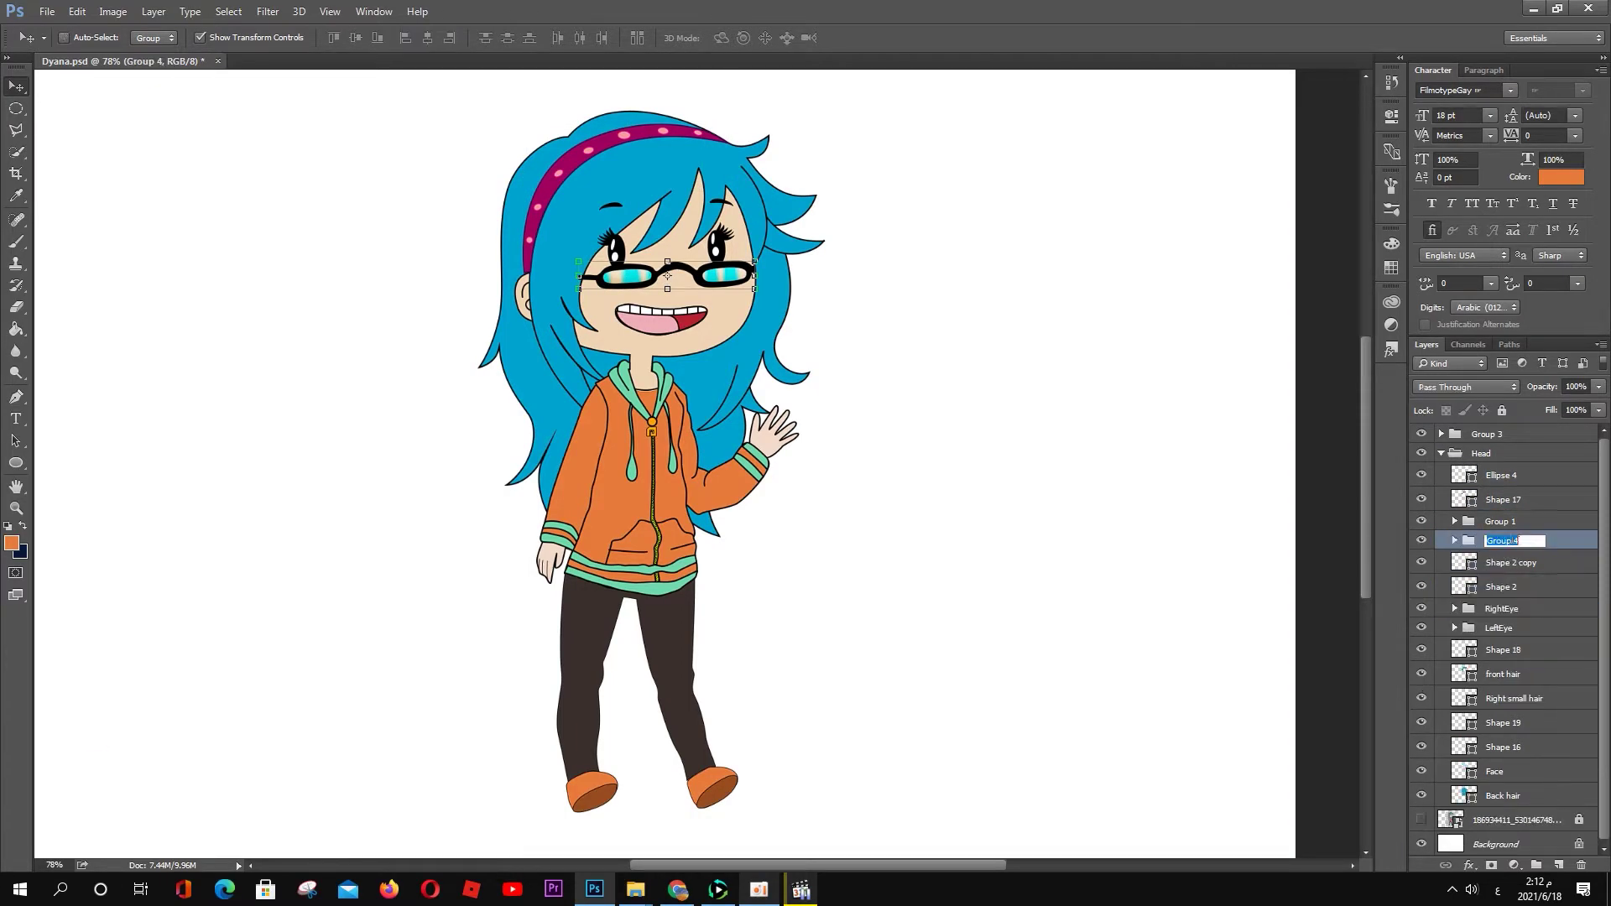
Step: Select both the Shape 18 and front hair layers
{"action": "left_click", "coordinate": [1502, 586]}
{"action": "left_click", "coordinate": [1511, 674]}
{"action": "left_click", "coordinate": [1516, 746]}
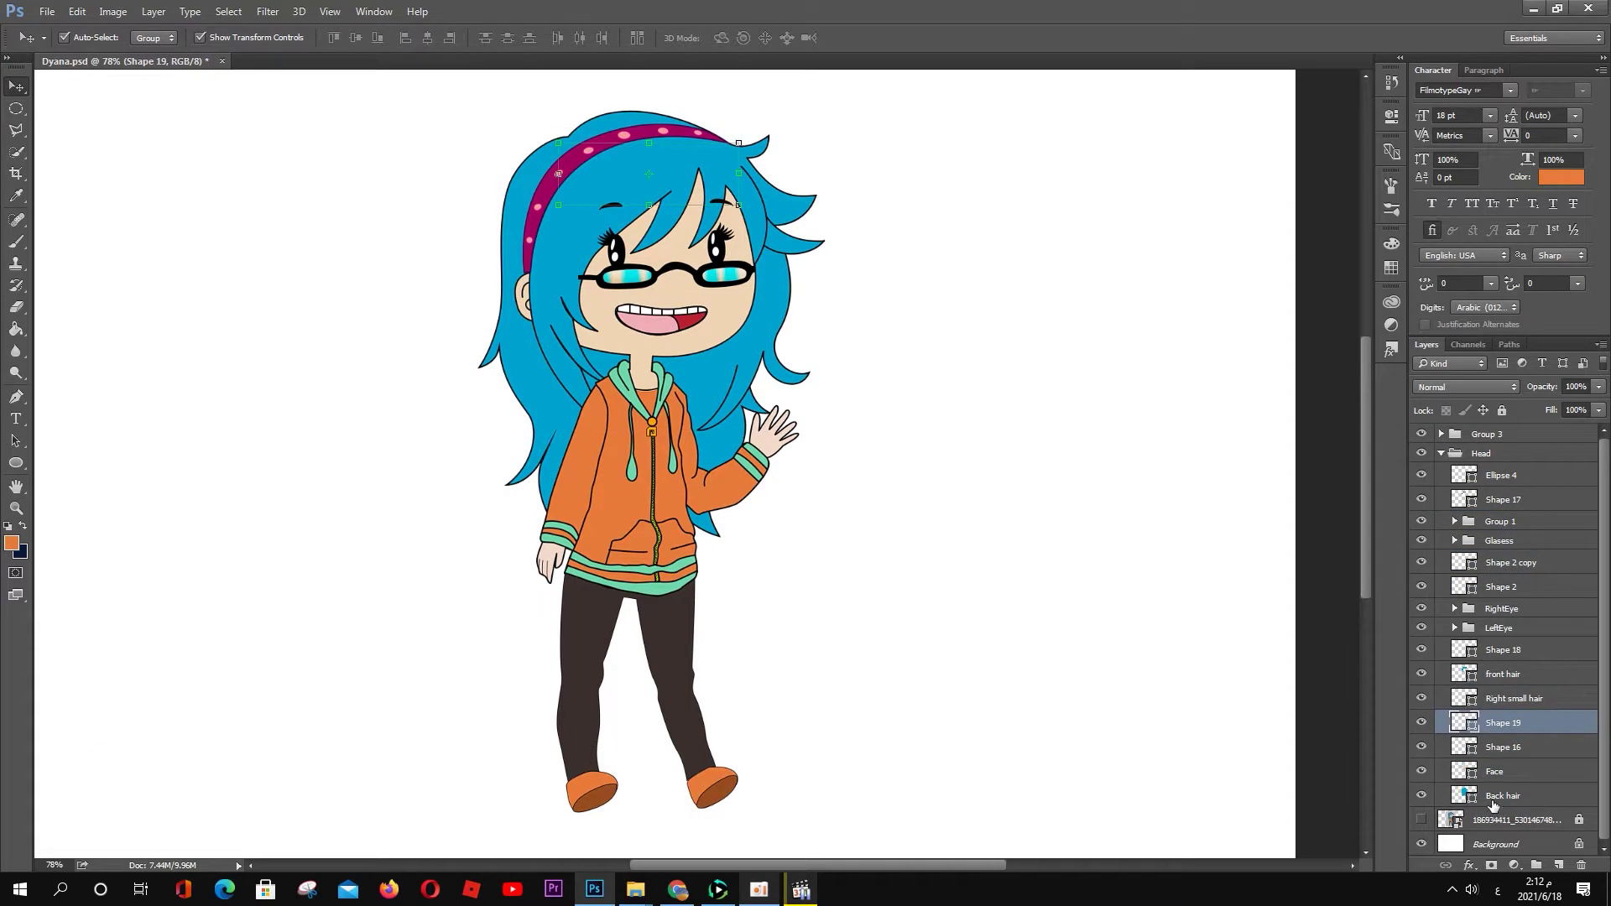
{"action": "left_click", "coordinate": [1506, 722]}
{"action": "left_click", "coordinate": [1507, 772]}
{"action": "left_click", "coordinate": [1506, 727]}
{"action": "left_click", "coordinate": [1514, 674]}
{"action": "left_click", "coordinate": [1421, 650], "text": "alt"}
{"action": "left_click", "coordinate": [1502, 650], "text": "shift"}
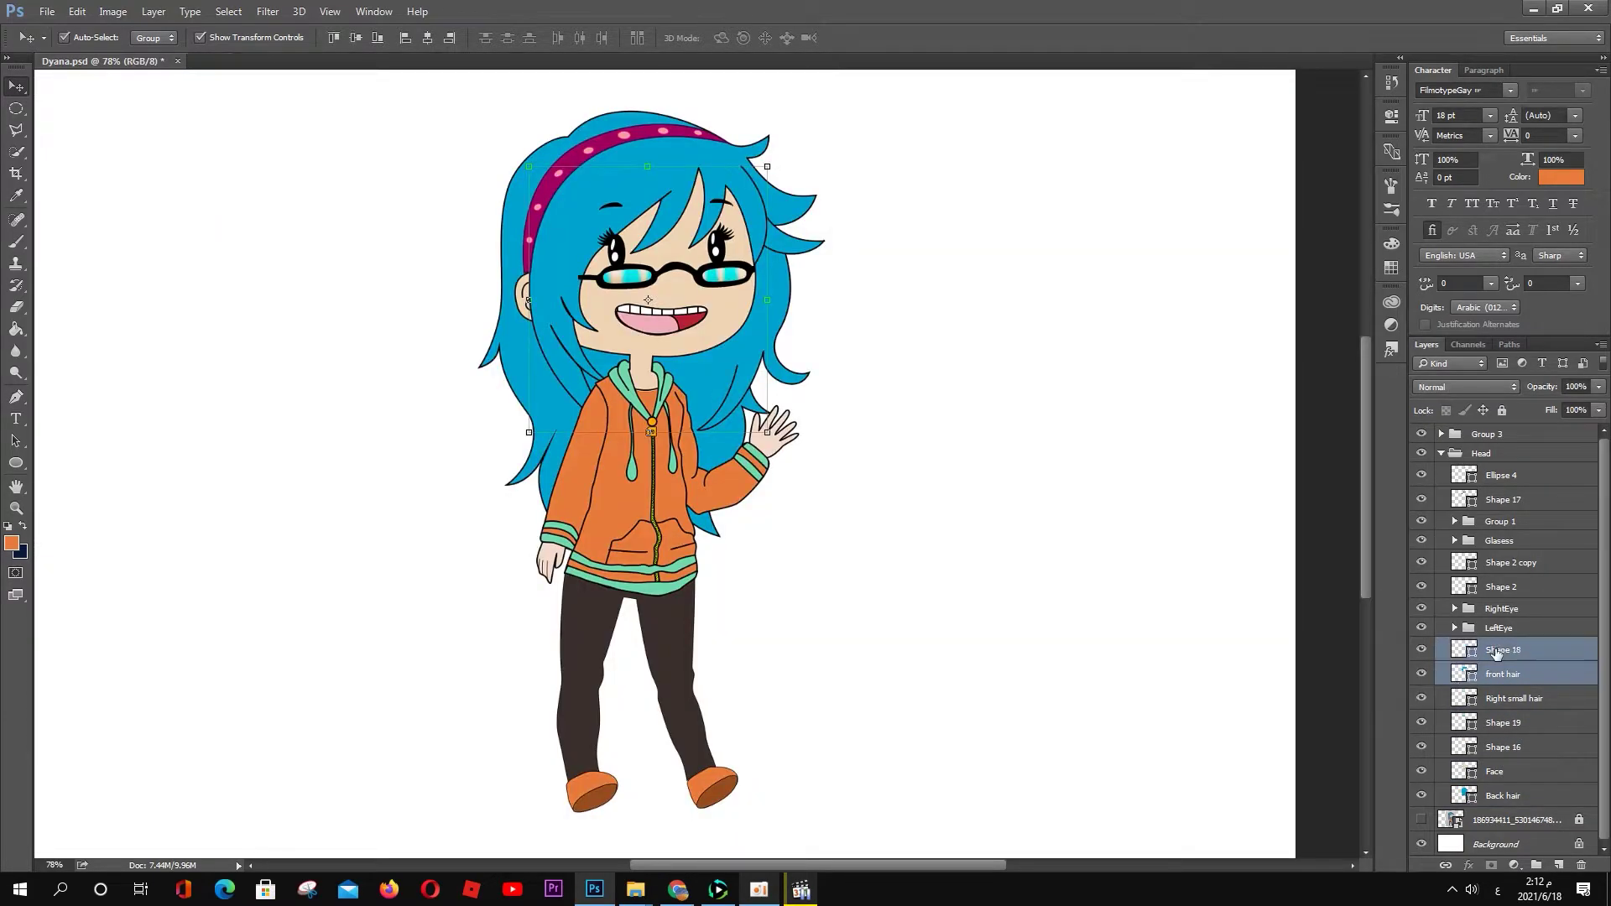
Step: Move both hair layers to the top and rename Shape 18 'front hair 2'
{"action": "left_click_drag", "start_coordinate": [1502, 655], "coordinate": [1519, 433]}
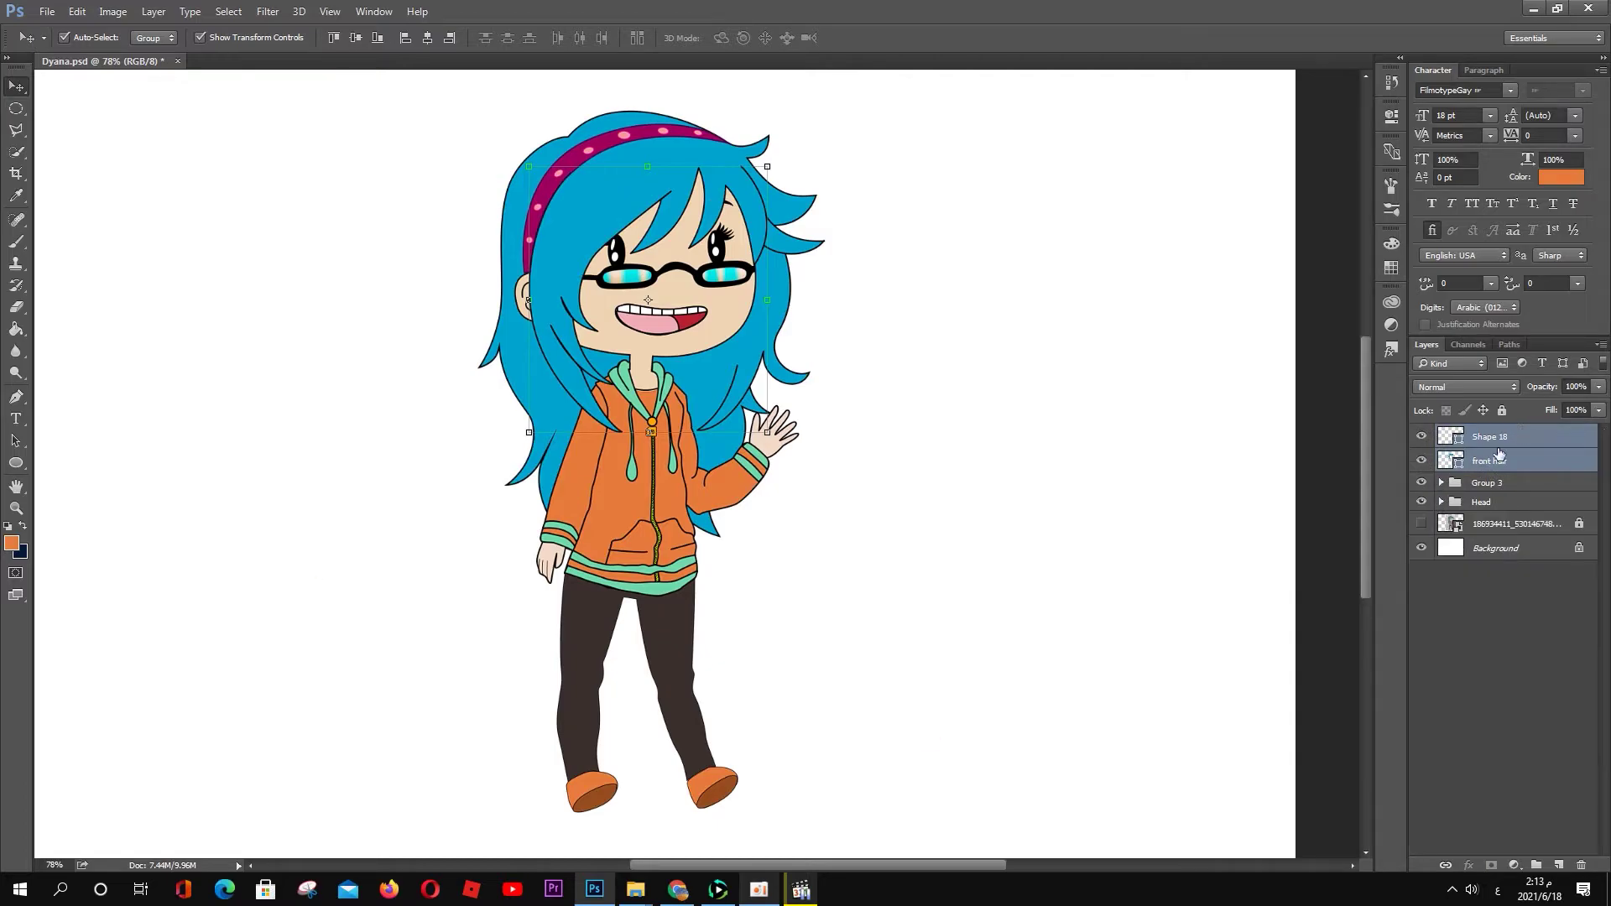
{"action": "double_click", "coordinate": [1494, 437]}
{"action": "type", "text": "front hair 2"}
{"action": "key", "text": "Return"}
{"action": "left_click", "coordinate": [1347, 466]}
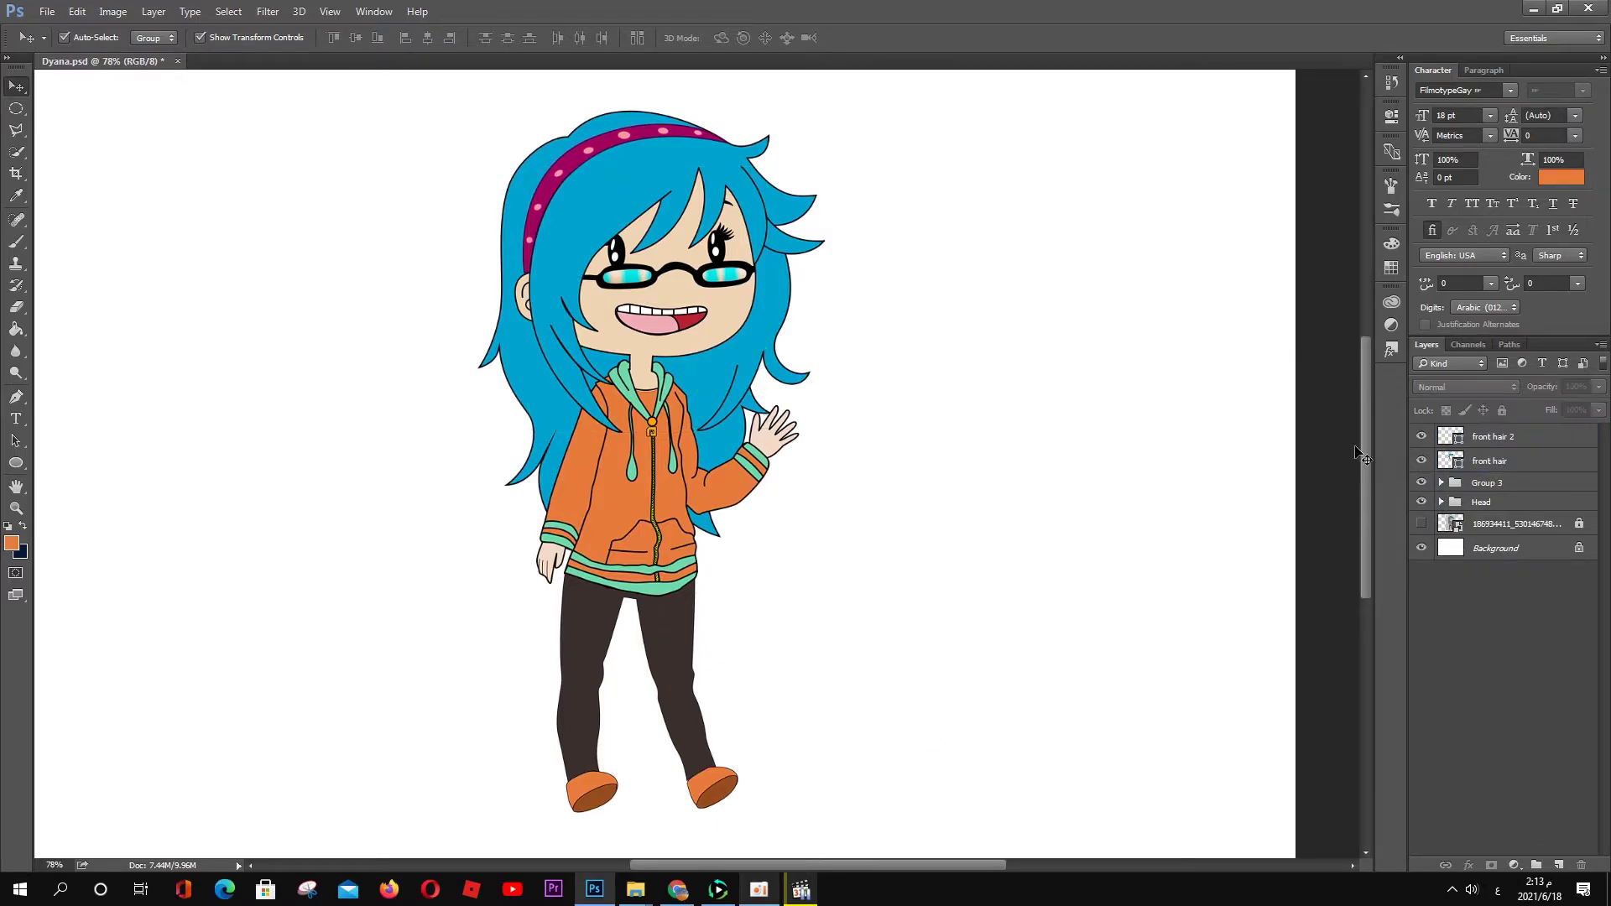
{"action": "scroll", "coordinate": [744, 462], "scroll_direction": "up", "scroll_amount": 3}
Step: Trace a grey-filled pen shape strip along the raised sleeve up to the shoulder
{"action": "scroll", "coordinate": [744, 463], "scroll_direction": "up", "scroll_amount": 3}
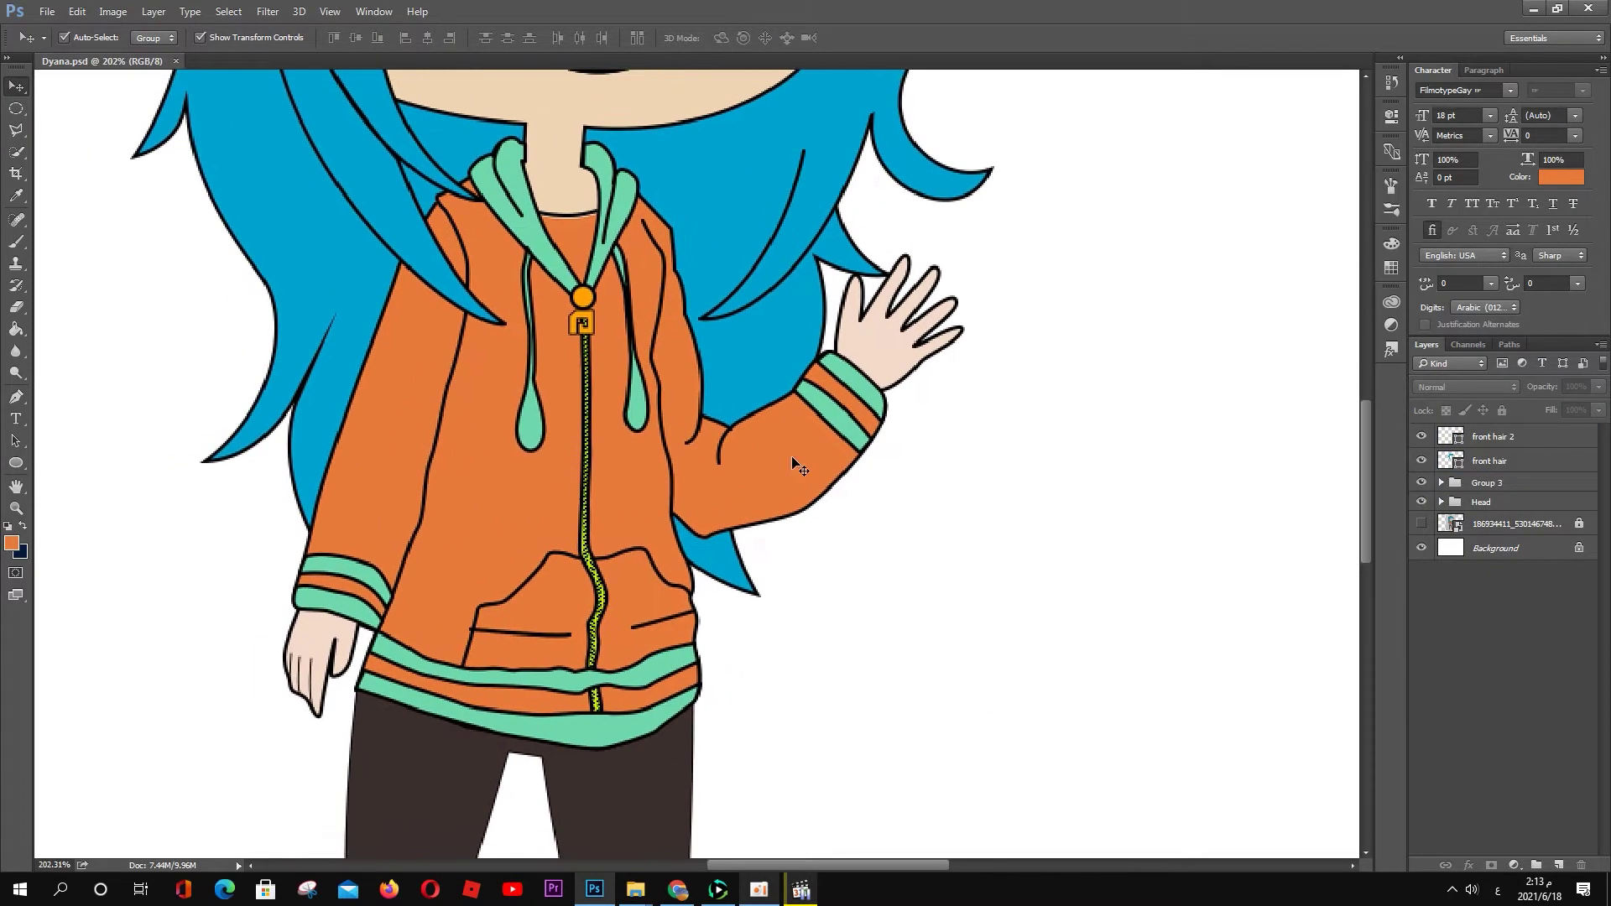
{"action": "key", "text": "p"}
{"action": "left_click", "coordinate": [852, 365]}
{"action": "left_click", "coordinate": [796, 415]}
{"action": "left_click", "coordinate": [216, 39]}
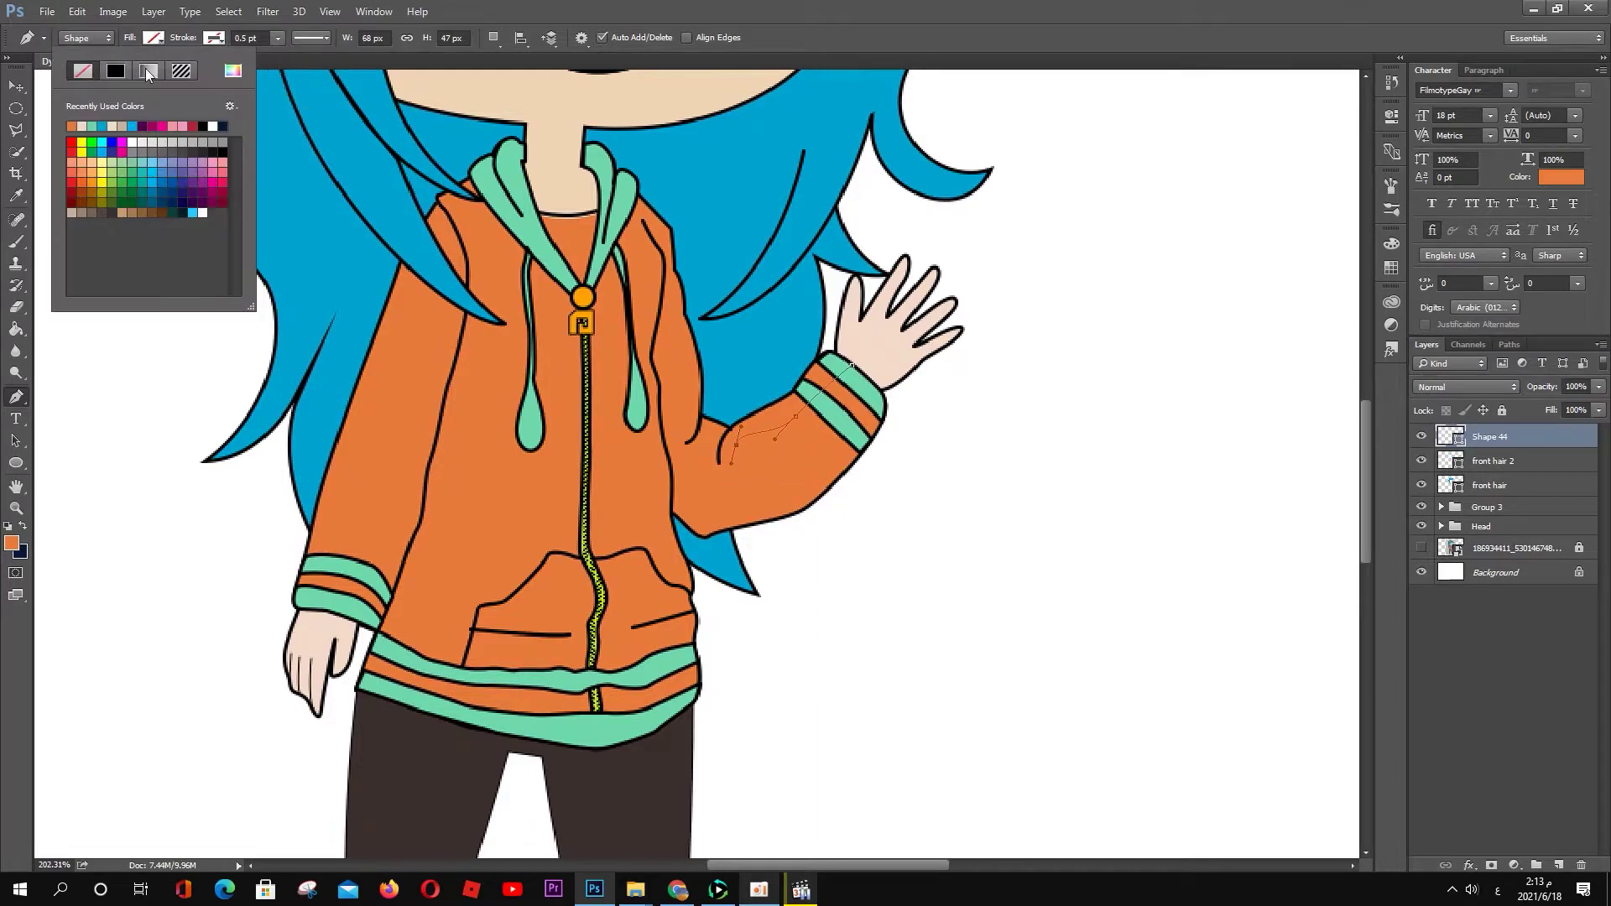
{"action": "left_click", "coordinate": [152, 143]}
{"action": "left_click", "coordinate": [705, 442]}
{"action": "left_click", "coordinate": [690, 376]}
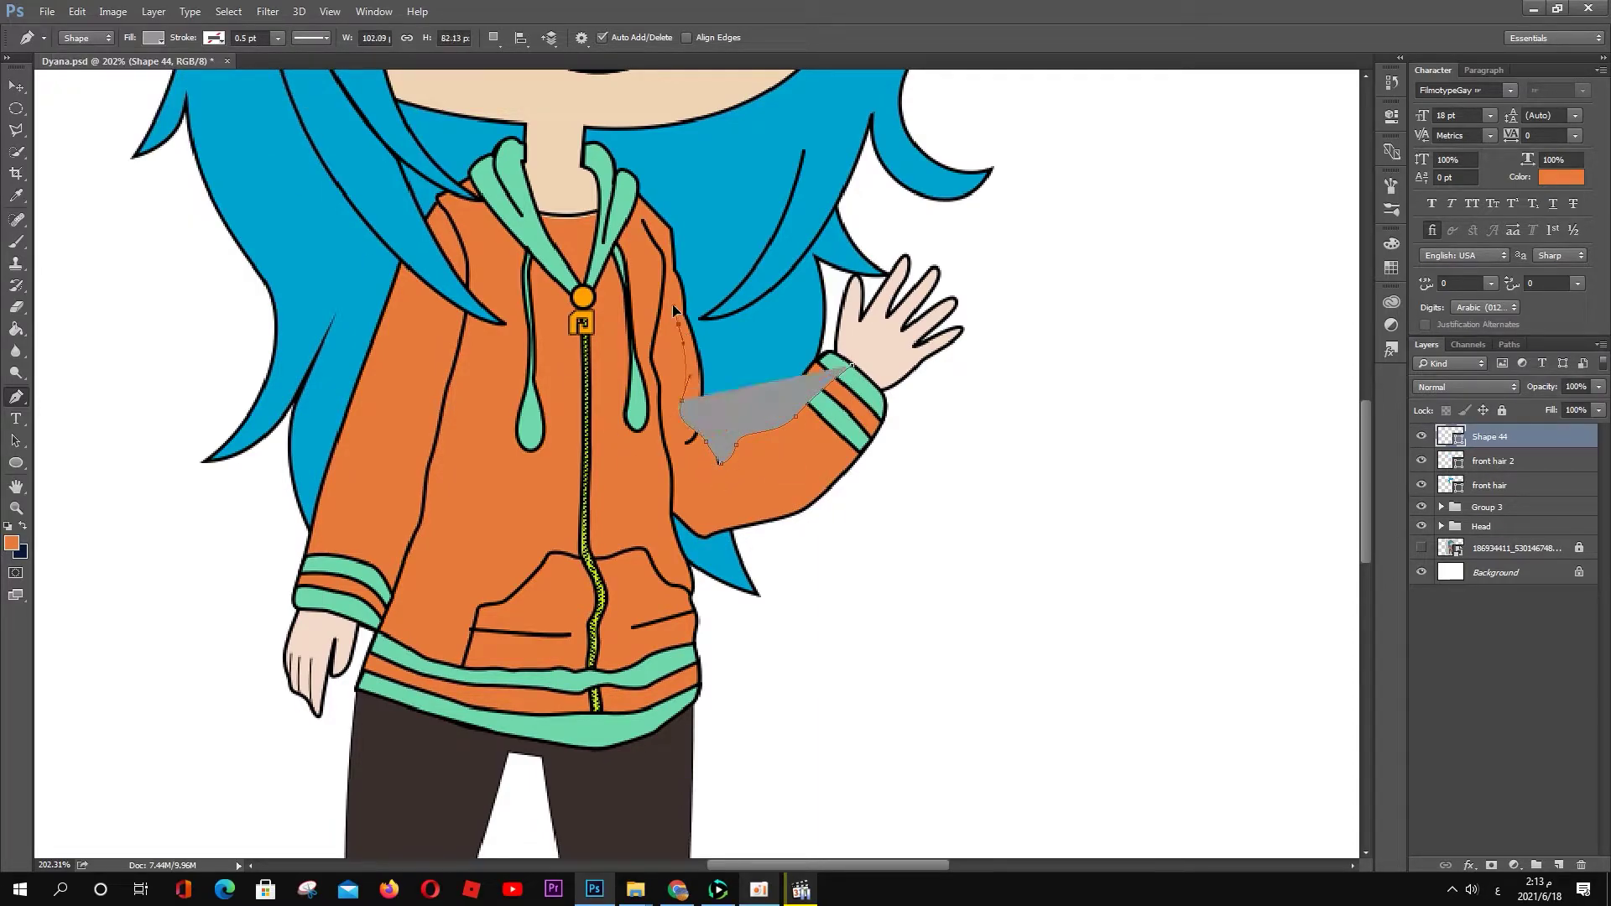
{"action": "left_click", "coordinate": [673, 306]}
{"action": "left_click", "coordinate": [640, 221]}
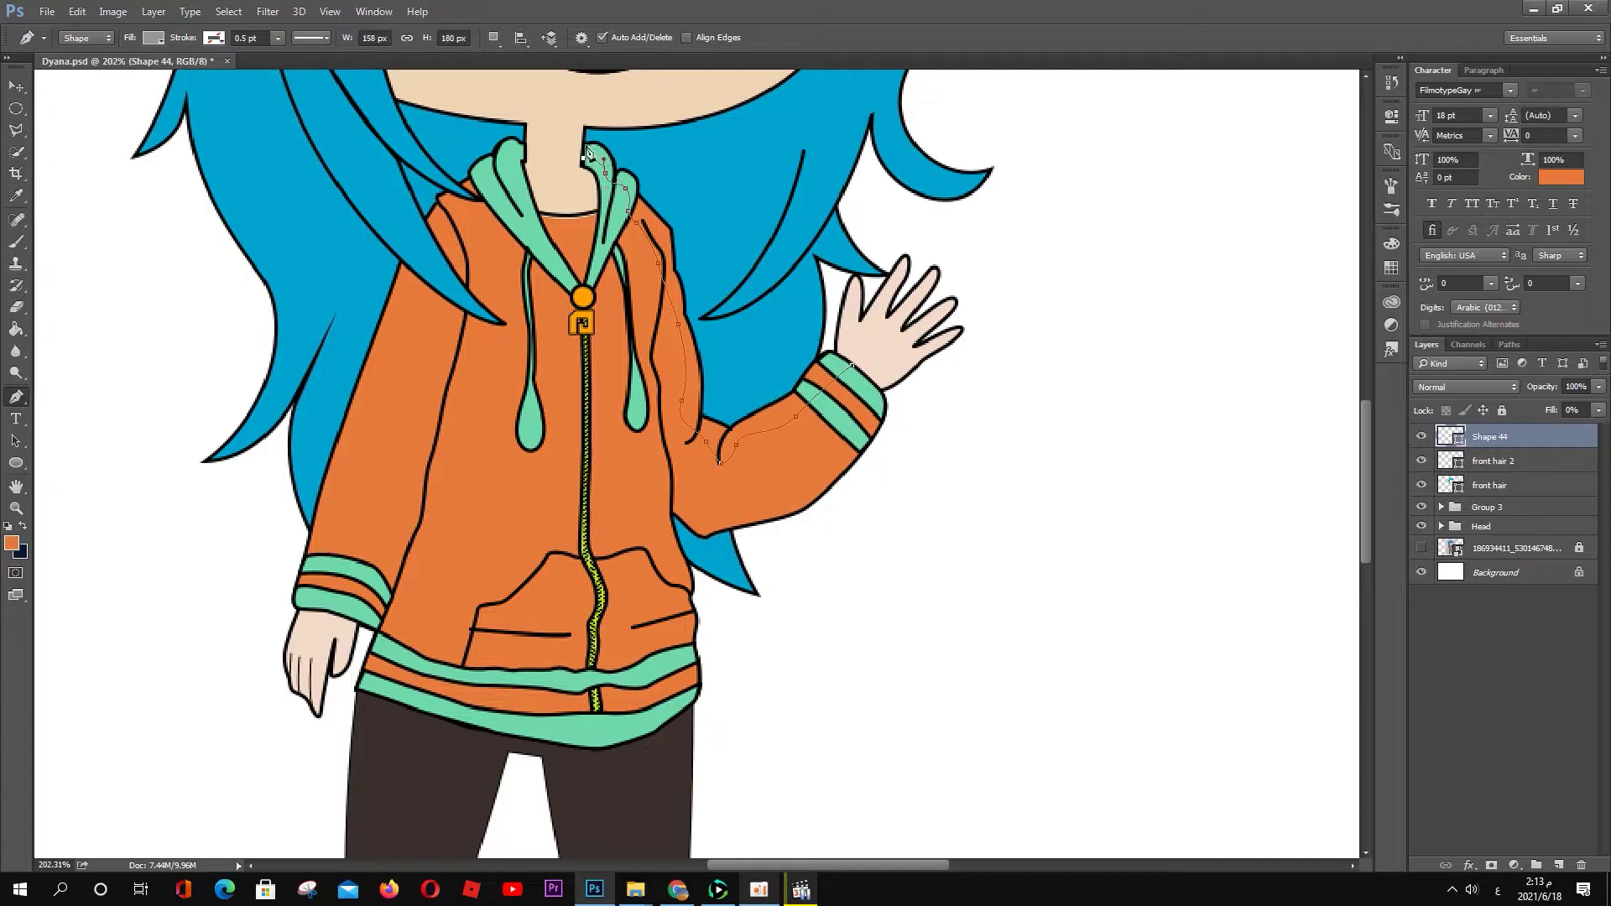
Step: Close the highlight shape, set its blend mode to Screen and lower its Fill
{"action": "scroll", "coordinate": [585, 150], "scroll_direction": "up", "scroll_amount": 3, "text": "alt"}
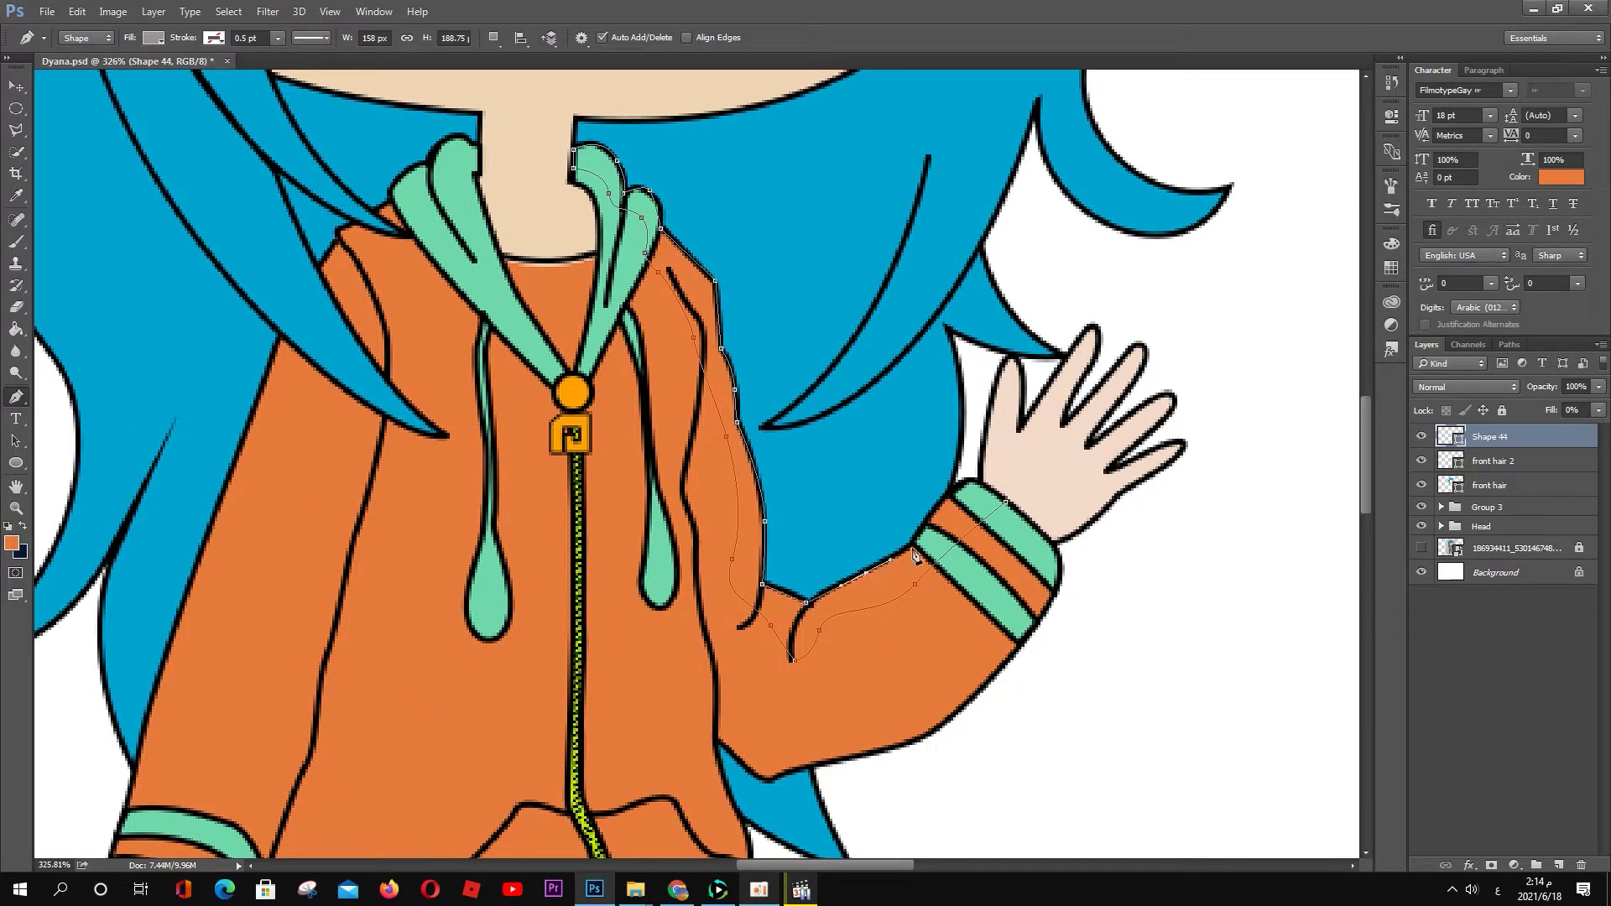
{"action": "left_click", "coordinate": [1003, 504]}
{"action": "left_click", "coordinate": [1467, 387]}
{"action": "left_click", "coordinate": [1443, 503]}
{"action": "left_click", "coordinate": [1599, 411]}
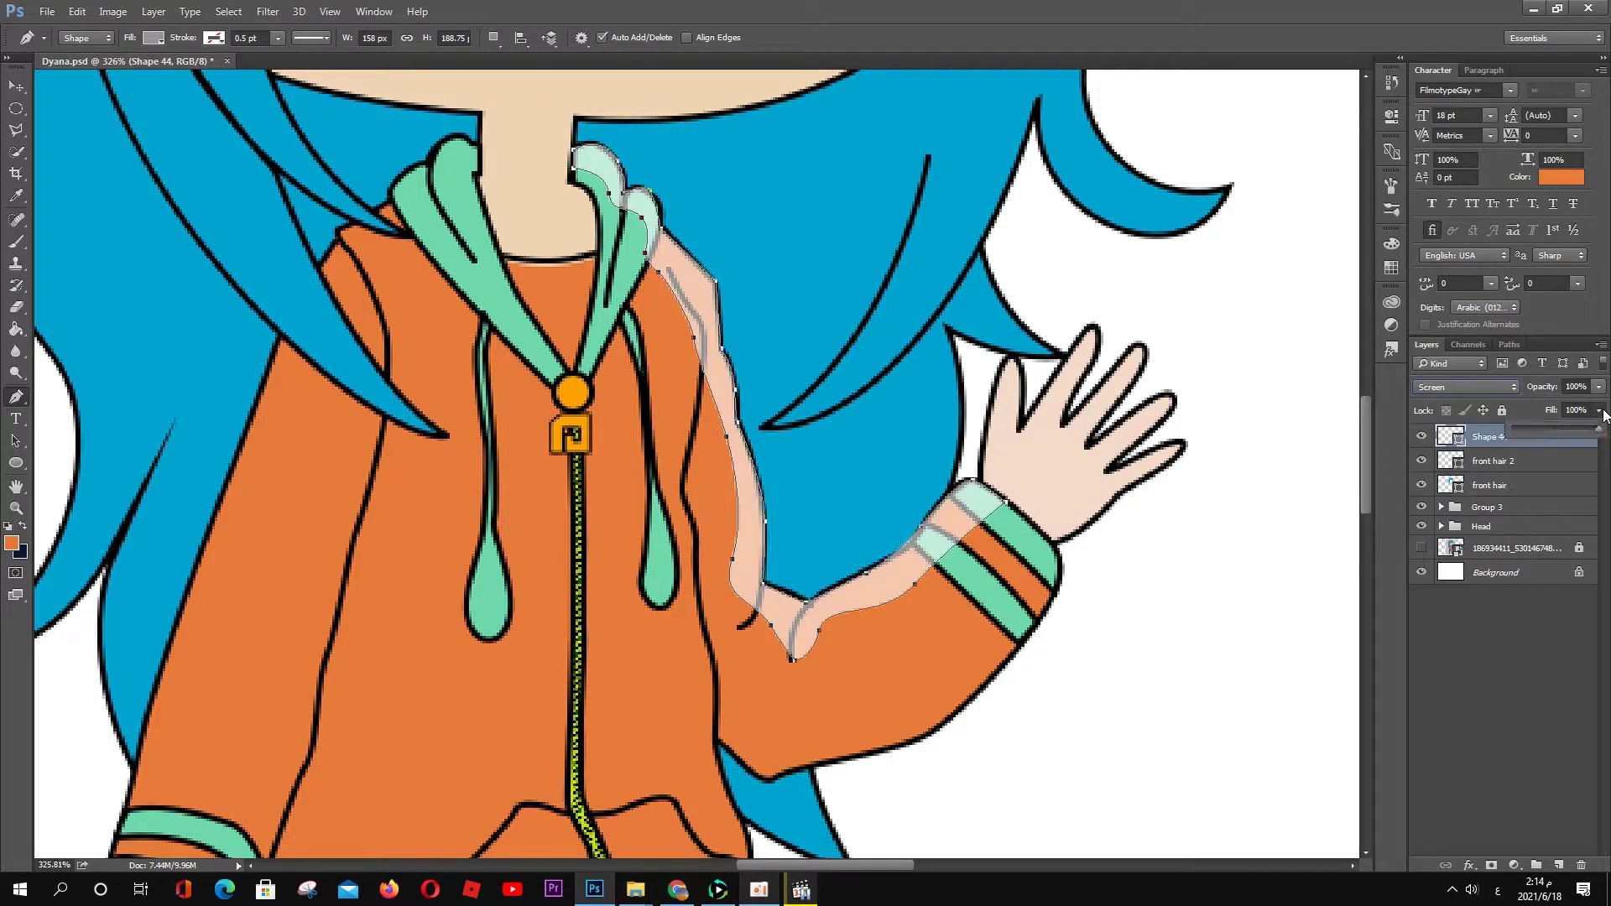
{"action": "left_click_drag", "start_coordinate": [1511, 429], "coordinate": [1555, 430]}
{"action": "left_click", "coordinate": [1502, 688]}
{"action": "scroll", "coordinate": [1086, 408], "scroll_direction": "down", "scroll_amount": 3, "text": "alt"}
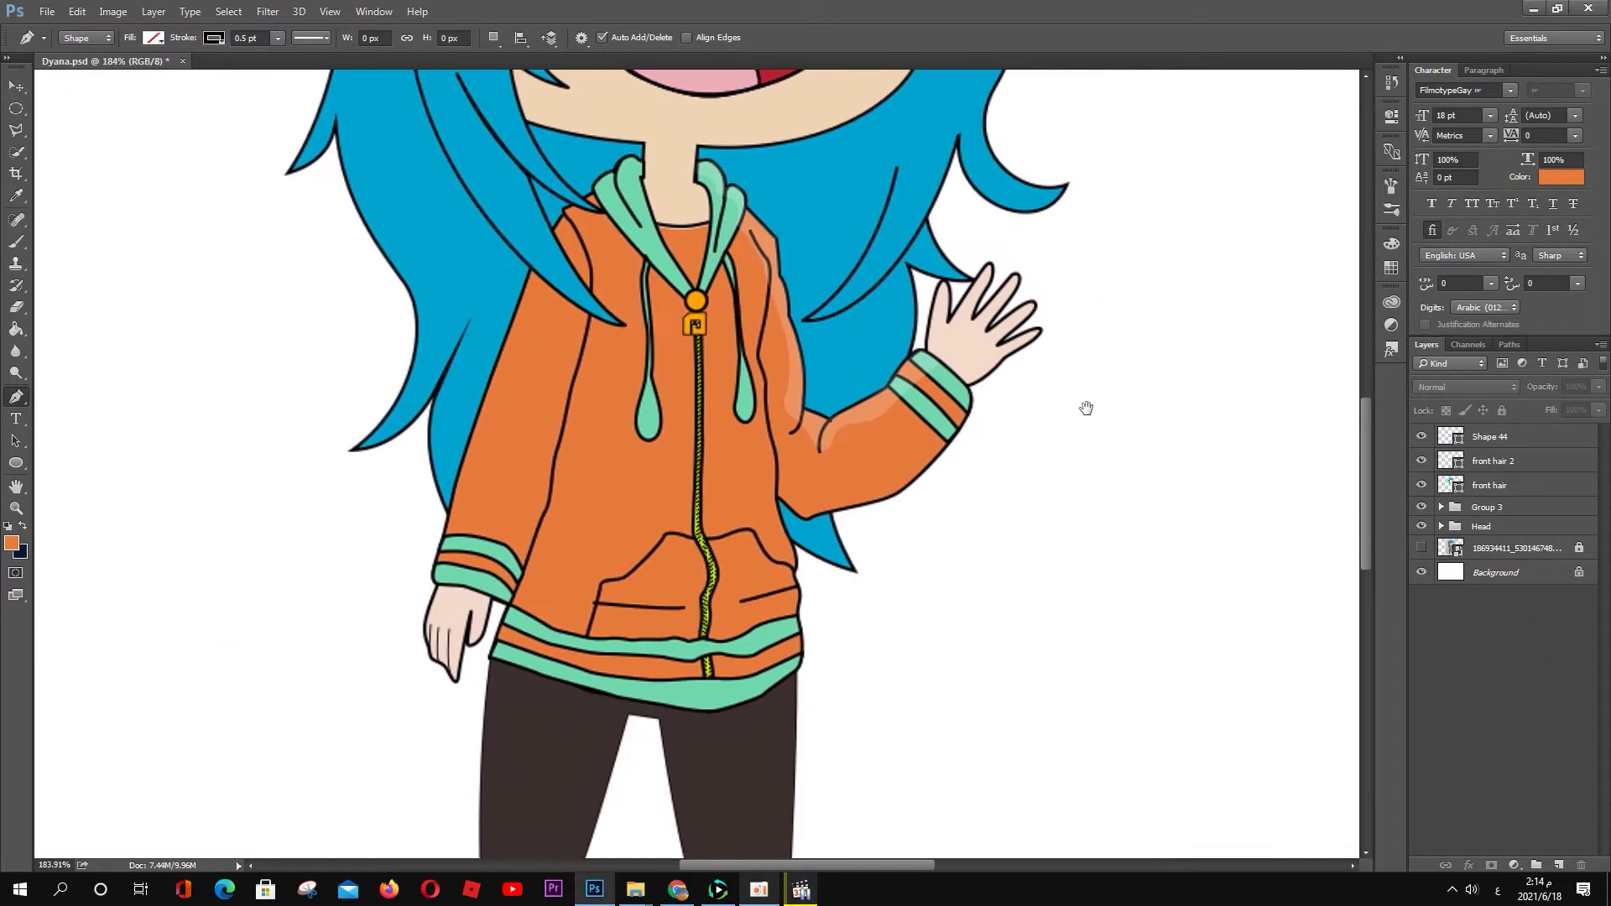
{"action": "left_click", "coordinate": [1520, 443]}
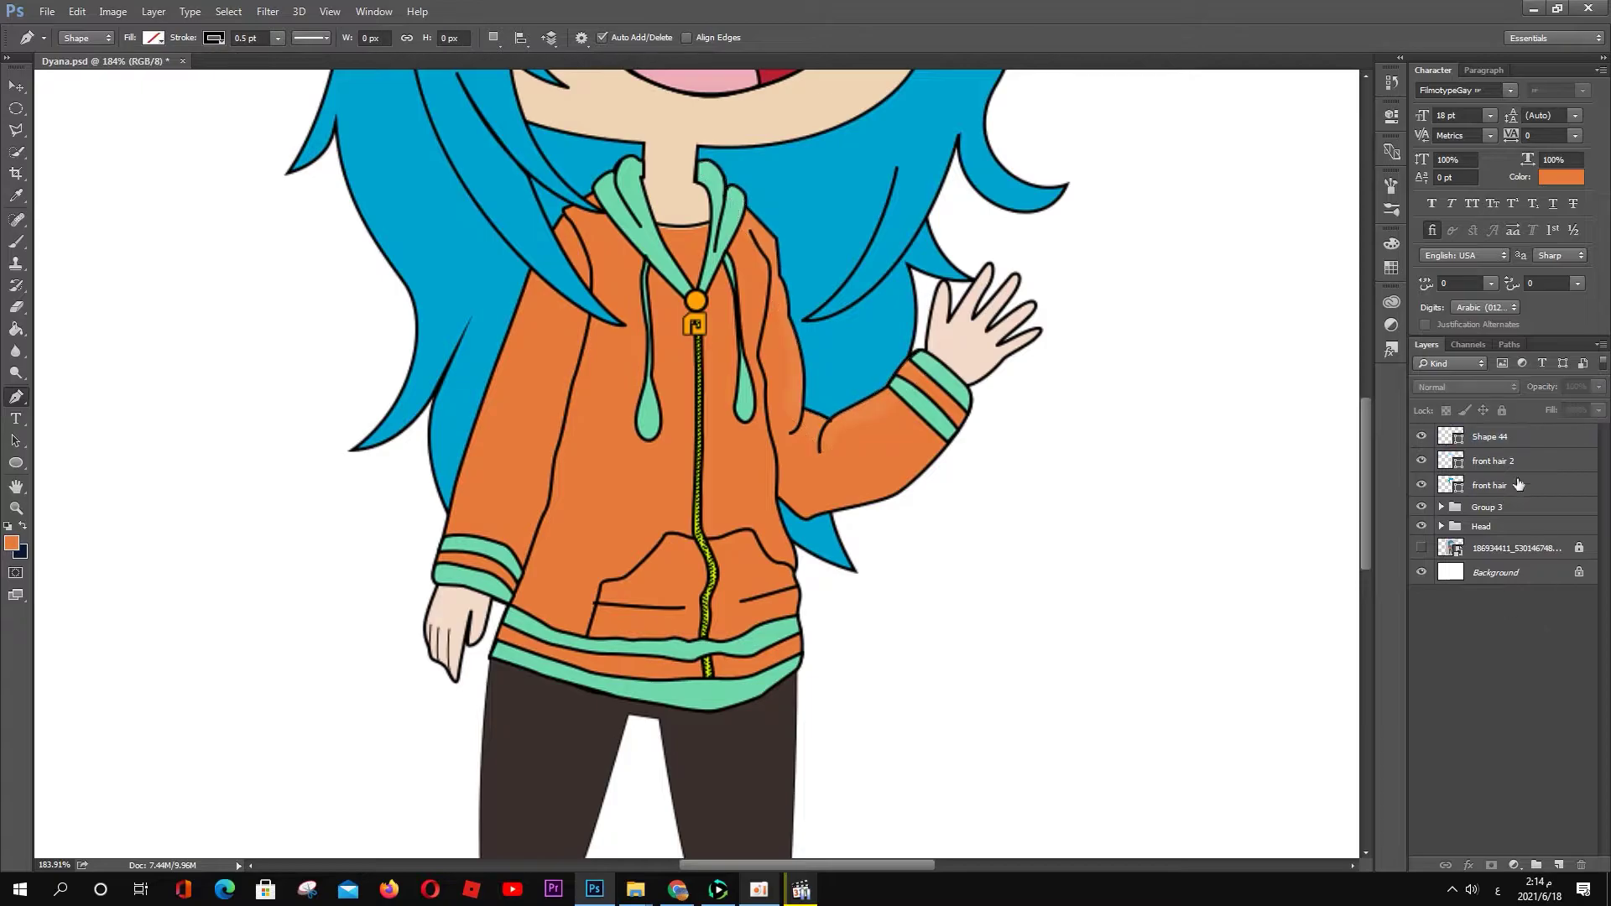
{"action": "left_click", "coordinate": [1484, 683]}
Step: Move Shape 44's shoulder, arm-edge and elbow anchors to hug the sleeve outline
{"action": "scroll", "coordinate": [753, 415], "scroll_direction": "up", "scroll_amount": 3, "text": "alt"}
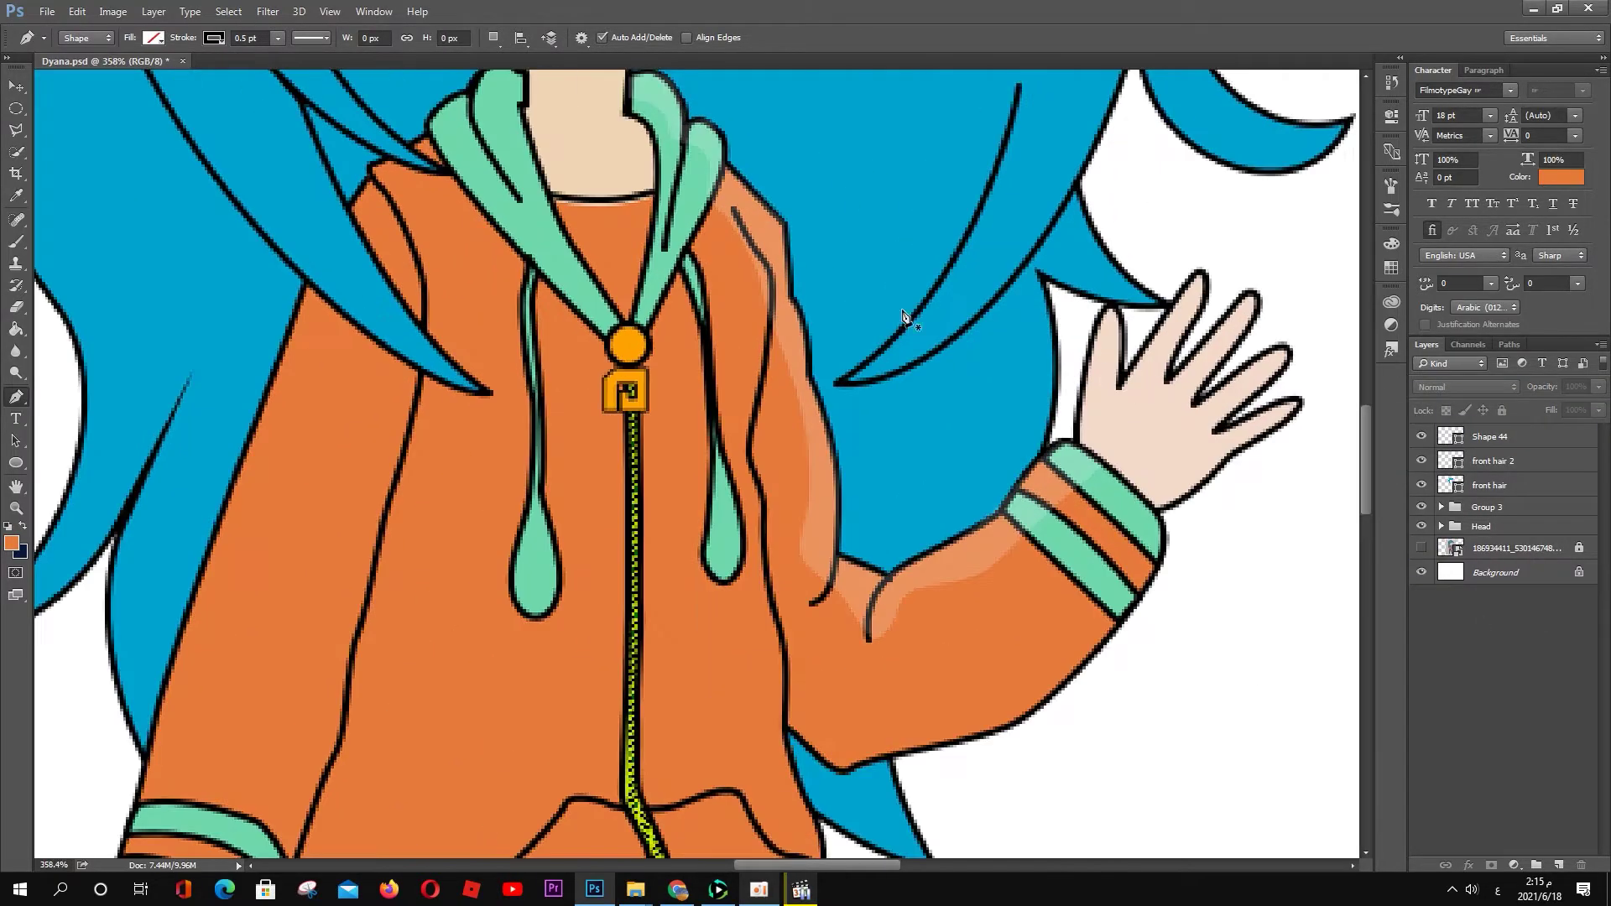
{"action": "left_click", "coordinate": [768, 302], "text": "ctrl"}
{"action": "left_click_drag", "start_coordinate": [780, 250], "coordinate": [783, 241]}
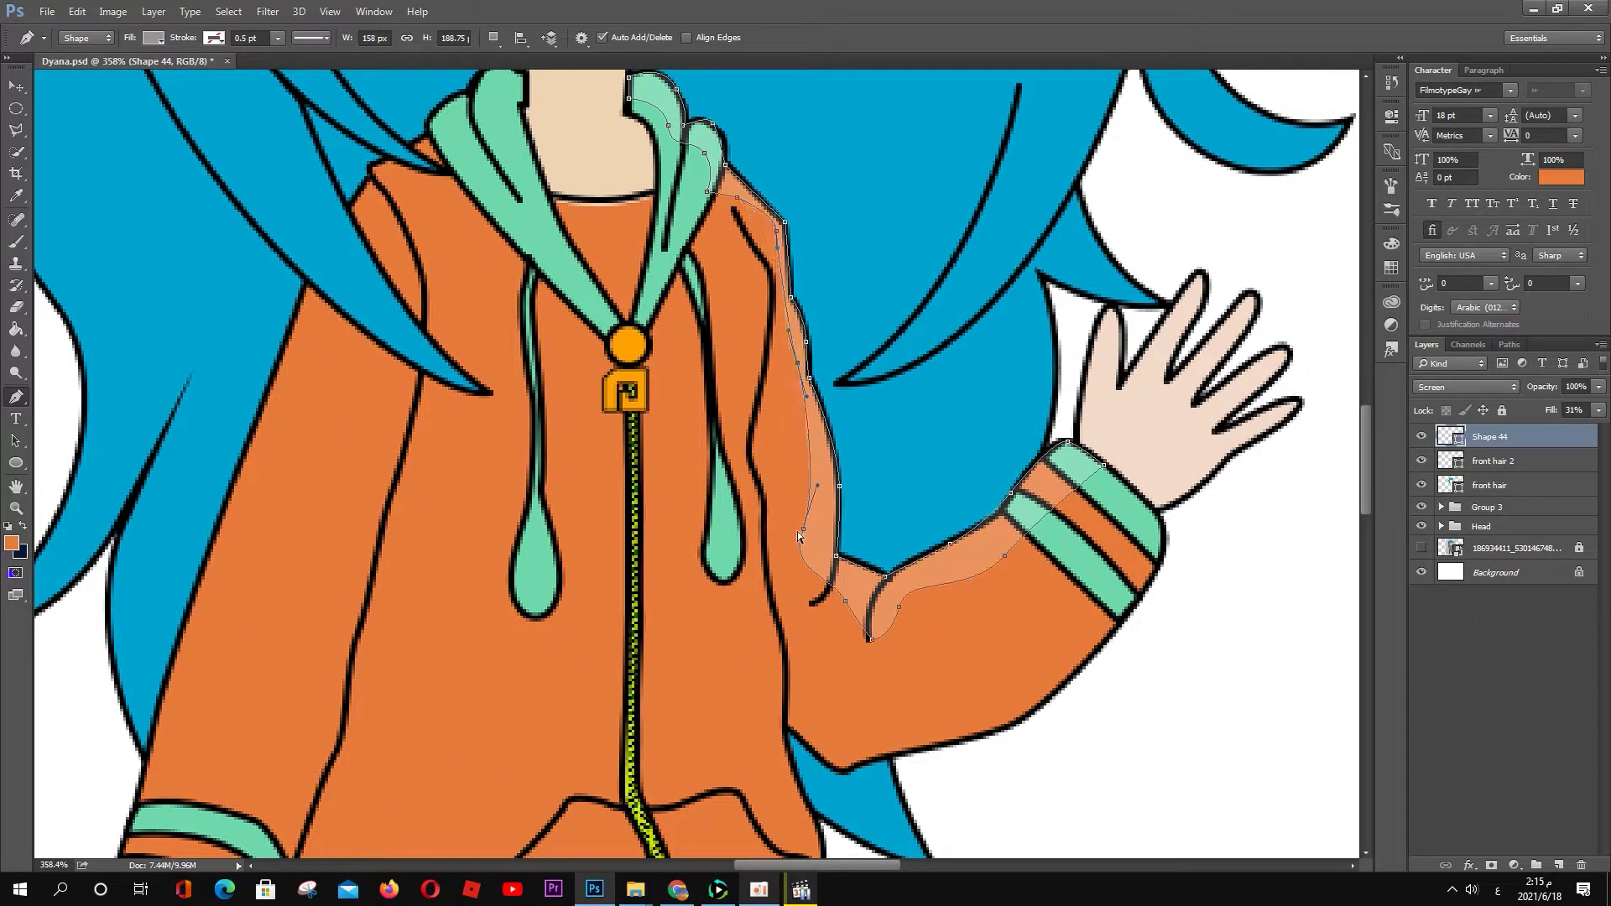
{"action": "left_click_drag", "start_coordinate": [804, 529], "coordinate": [821, 544]}
{"action": "left_click_drag", "start_coordinate": [870, 640], "coordinate": [876, 598]}
{"action": "left_click_drag", "start_coordinate": [899, 606], "coordinate": [916, 587]}
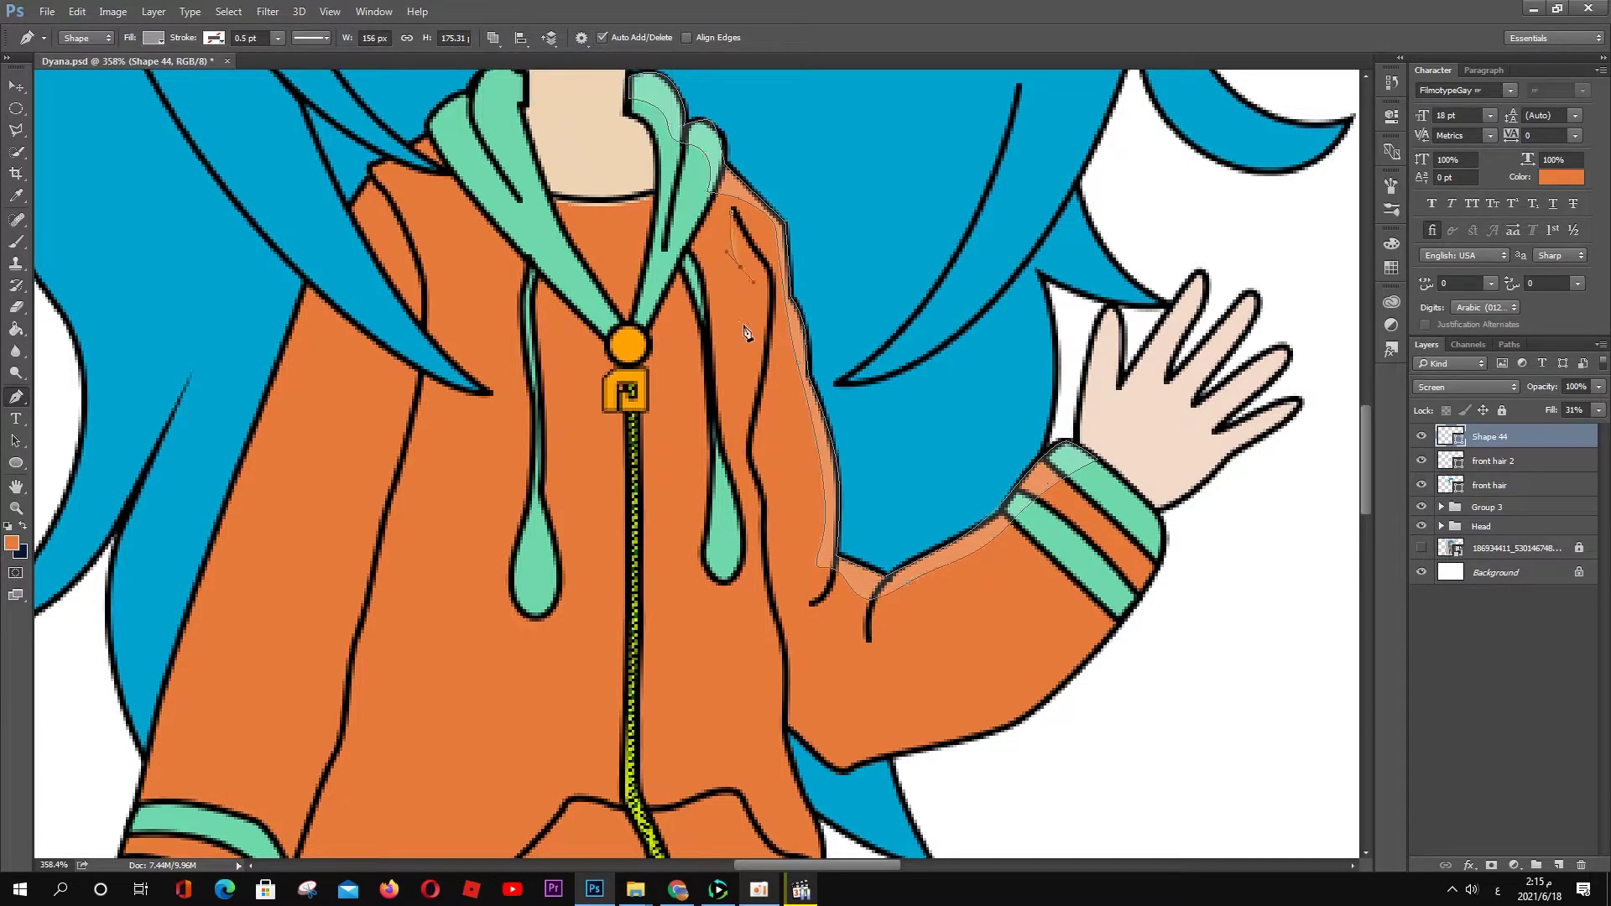
Step: Extend the highlight path down the hoodie's side and along the leg to the foot
{"action": "scroll", "coordinate": [755, 521], "scroll_direction": "down", "scroll_amount": 5}
{"action": "left_click", "coordinate": [739, 655]}
{"action": "scroll", "coordinate": [784, 766], "scroll_direction": "down", "scroll_amount": 3}
{"action": "left_click", "coordinate": [713, 537]}
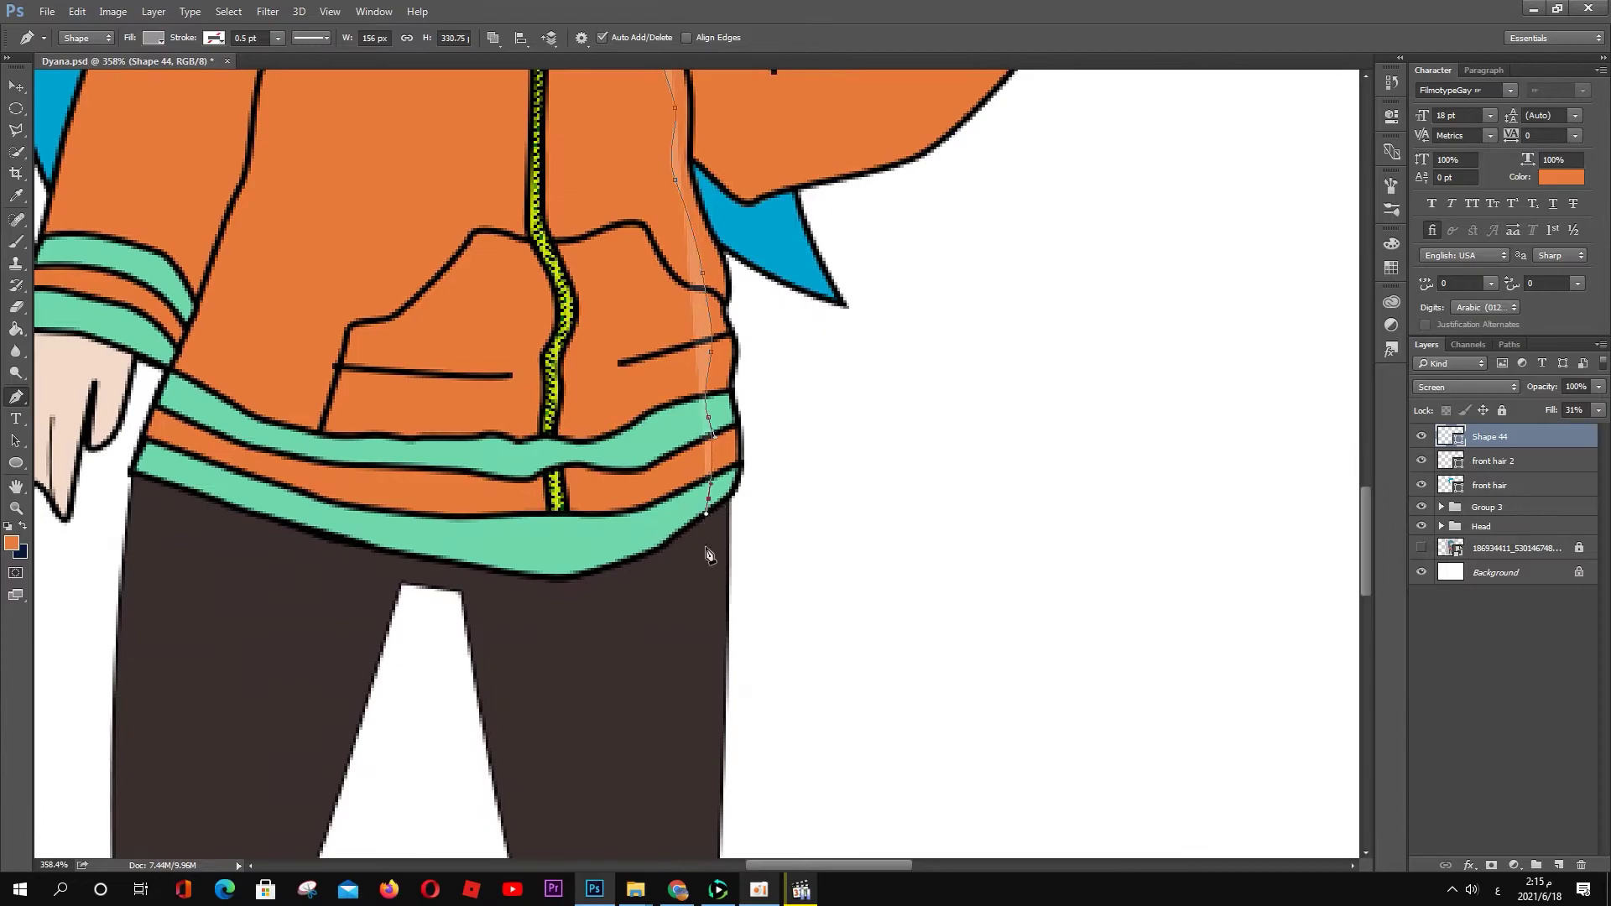
{"action": "scroll", "coordinate": [708, 551], "scroll_direction": "down", "scroll_amount": 3}
{"action": "left_click", "coordinate": [736, 501]}
{"action": "left_click", "coordinate": [736, 615]}
{"action": "scroll", "coordinate": [738, 611], "scroll_direction": "down", "scroll_amount": 3}
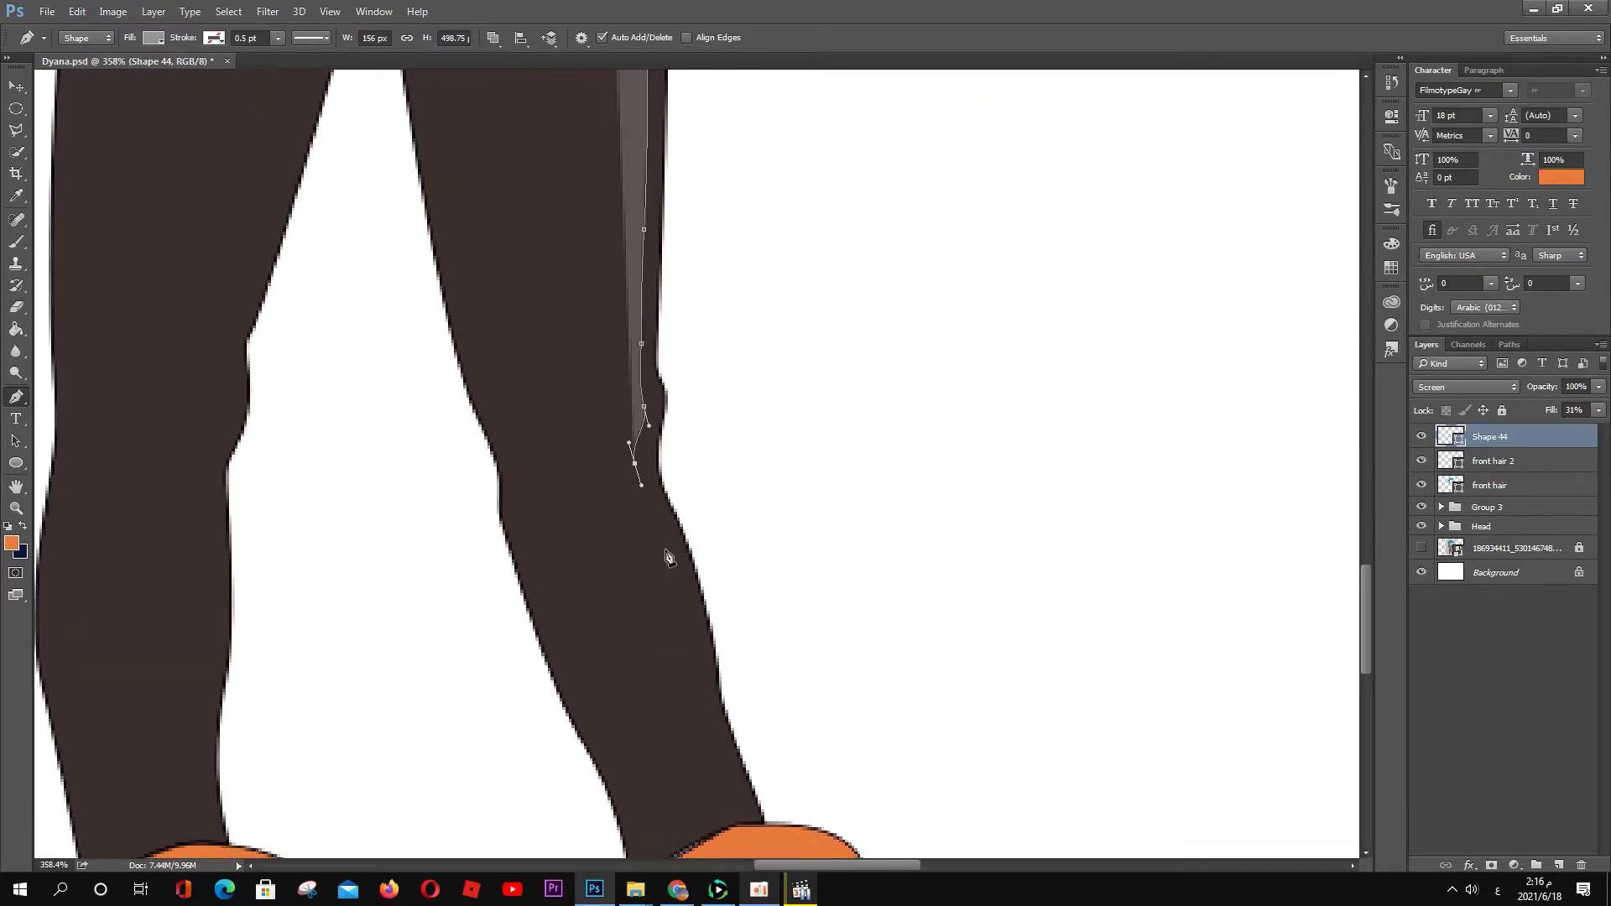
{"action": "left_click", "coordinate": [716, 767]}
{"action": "left_click_drag", "start_coordinate": [735, 827], "coordinate": [766, 827]}
Step: Temporarily drop the highlight Fill to 0% and review the figure
{"action": "left_click", "coordinate": [1599, 410]}
{"action": "left_click_drag", "start_coordinate": [1544, 429], "coordinate": [1517, 428]}
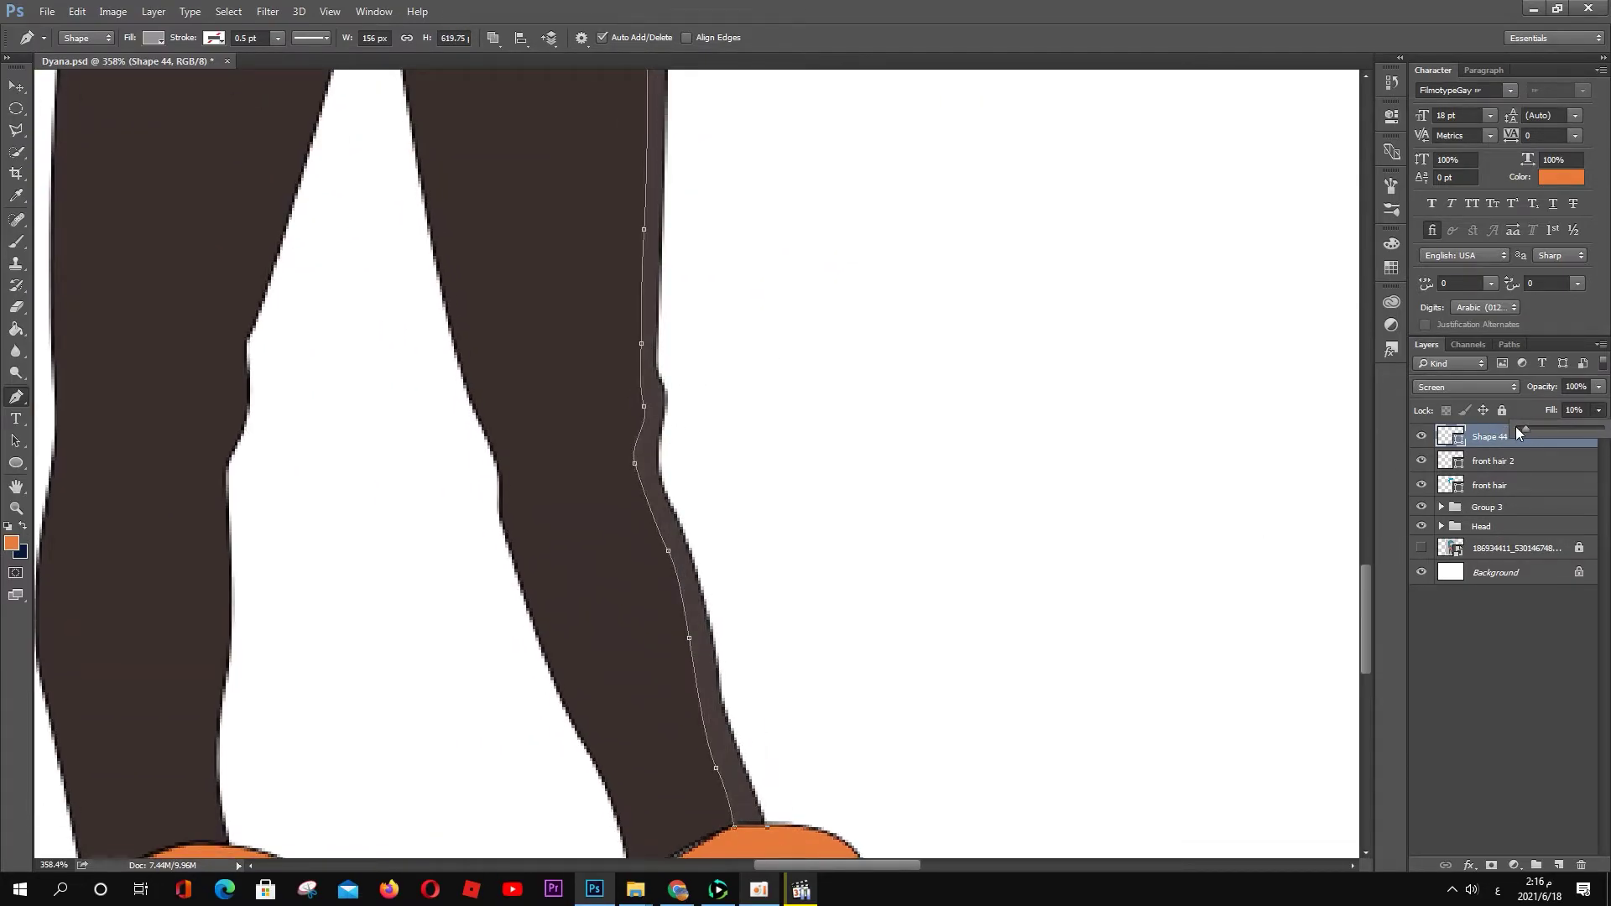
{"action": "left_click", "coordinate": [733, 738]}
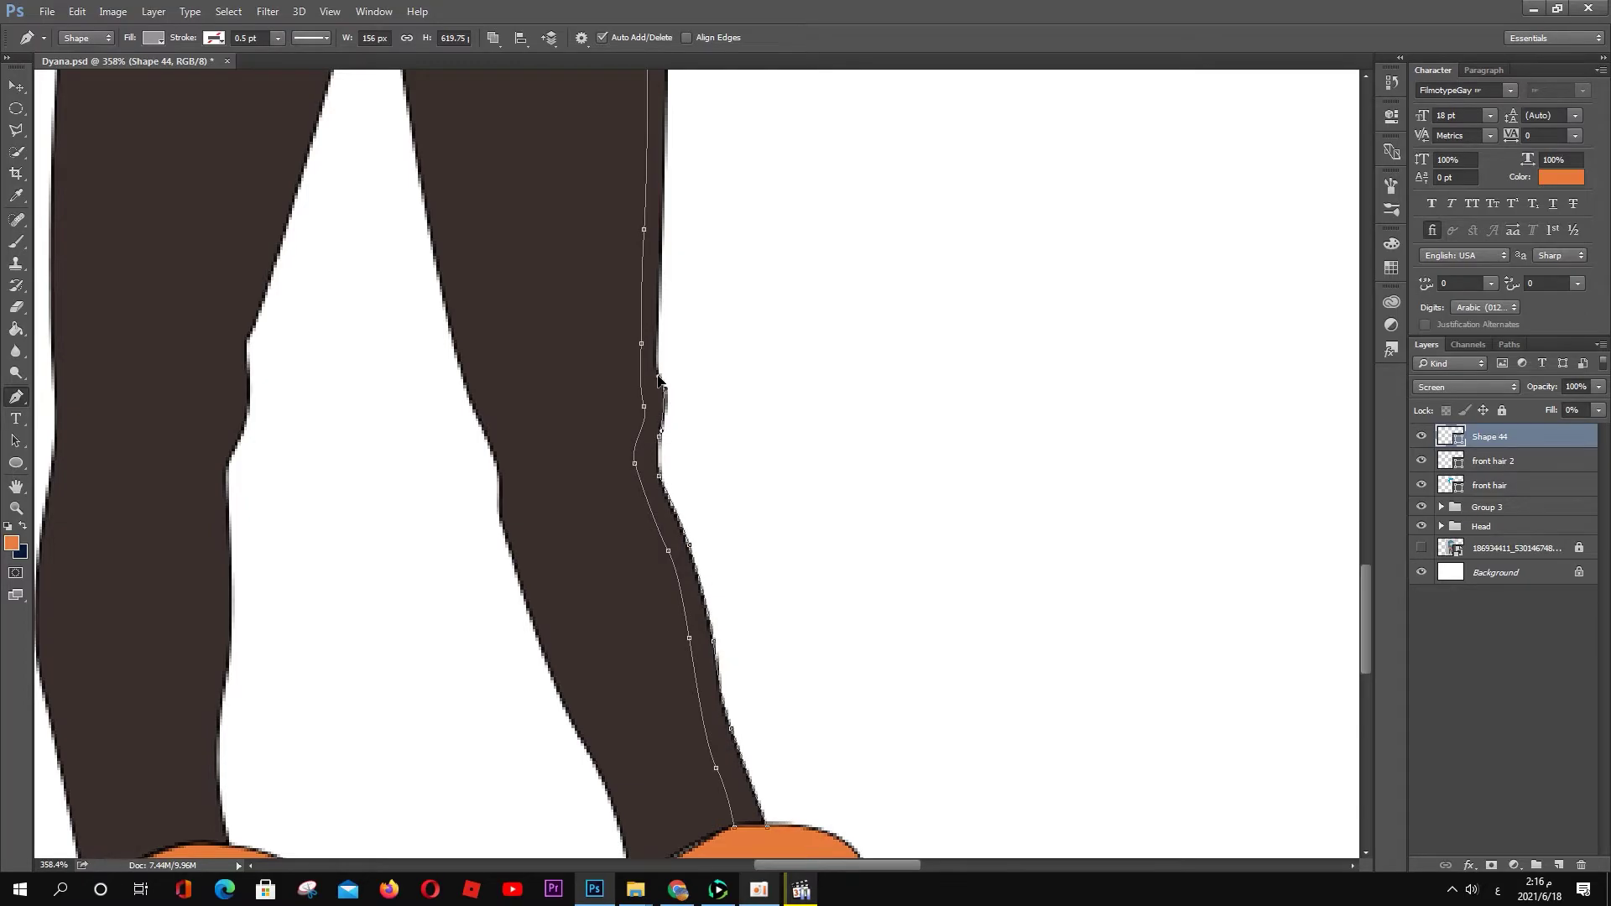
{"action": "scroll", "coordinate": [646, 413], "scroll_direction": "up", "scroll_amount": 3}
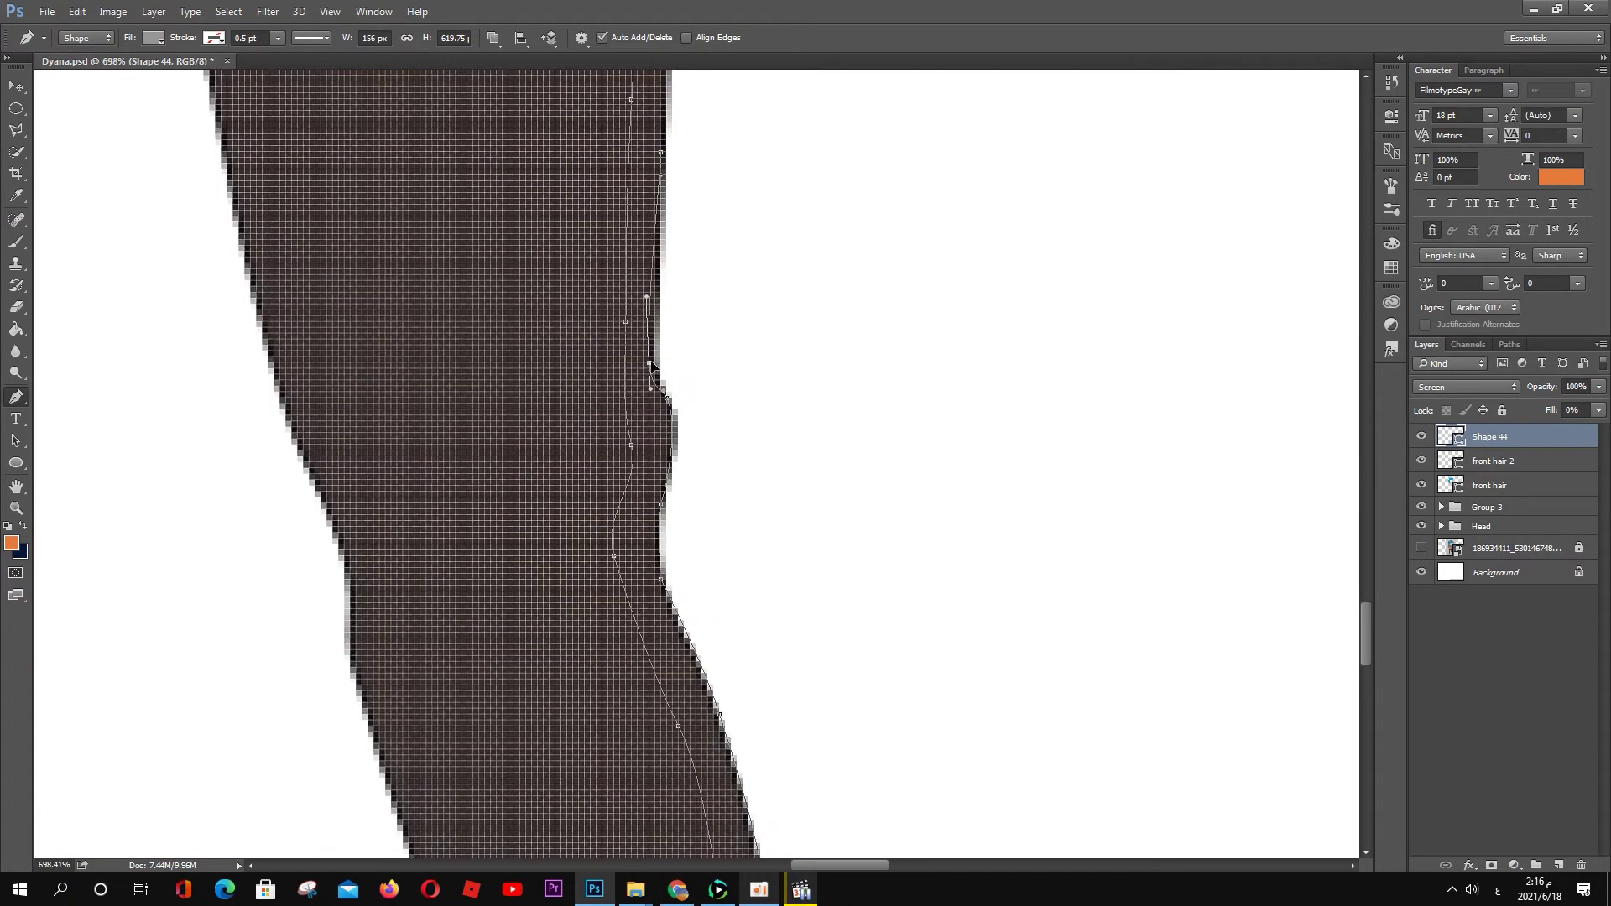
{"action": "scroll", "coordinate": [691, 537], "scroll_direction": "up", "scroll_amount": 3}
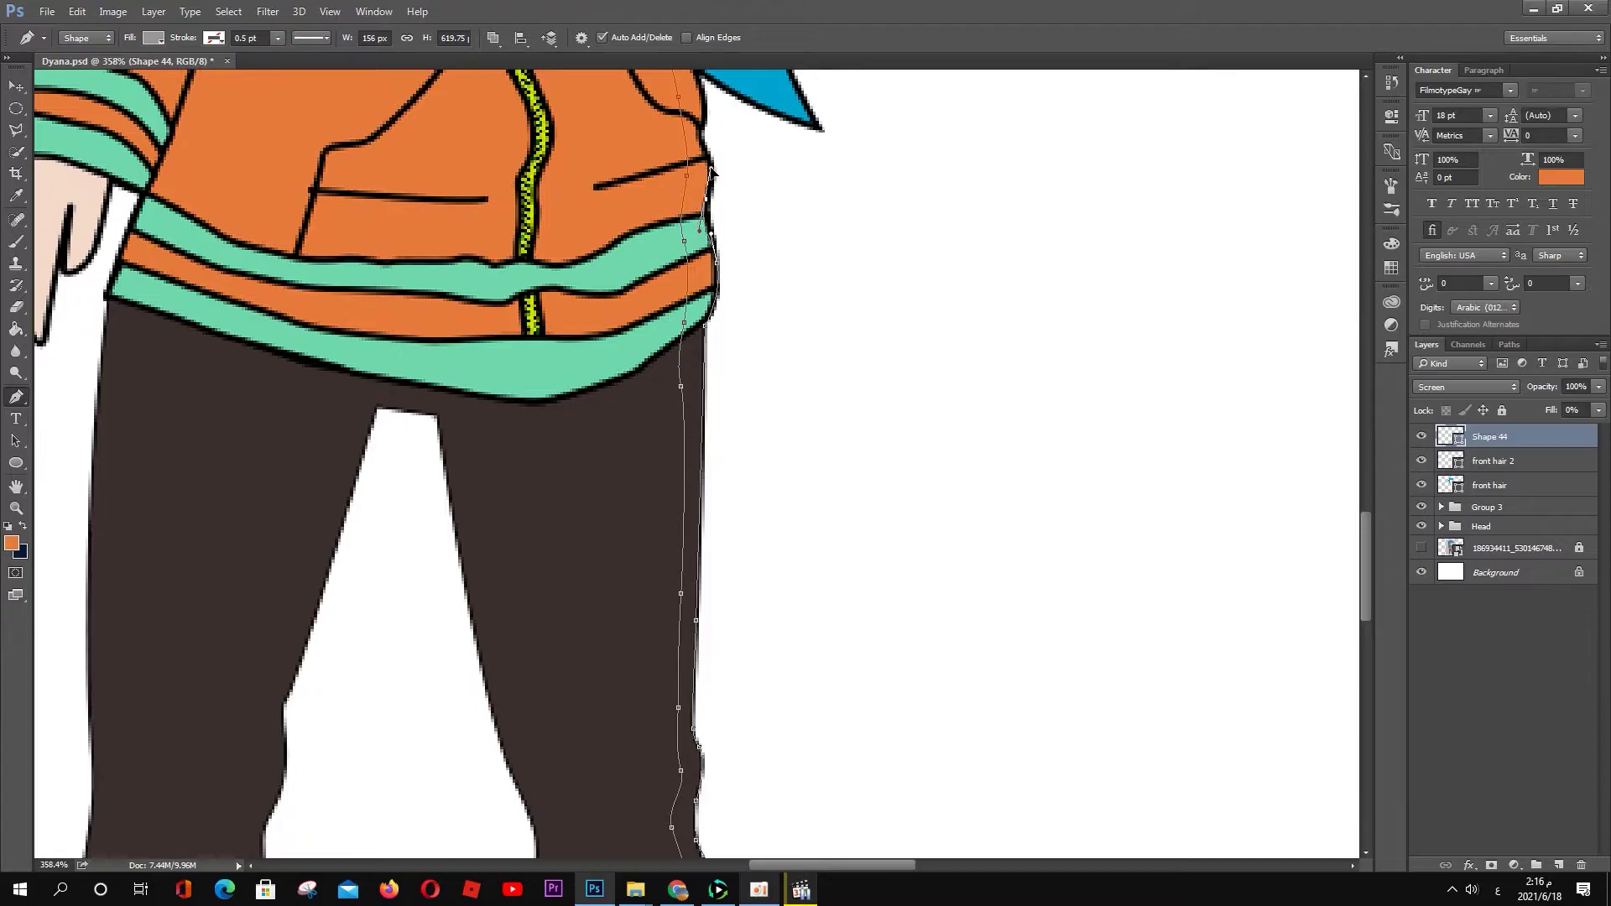
{"action": "scroll", "coordinate": [708, 107], "scroll_direction": "up", "scroll_amount": 2}
{"action": "scroll", "coordinate": [702, 298], "scroll_direction": "up", "scroll_amount": 3}
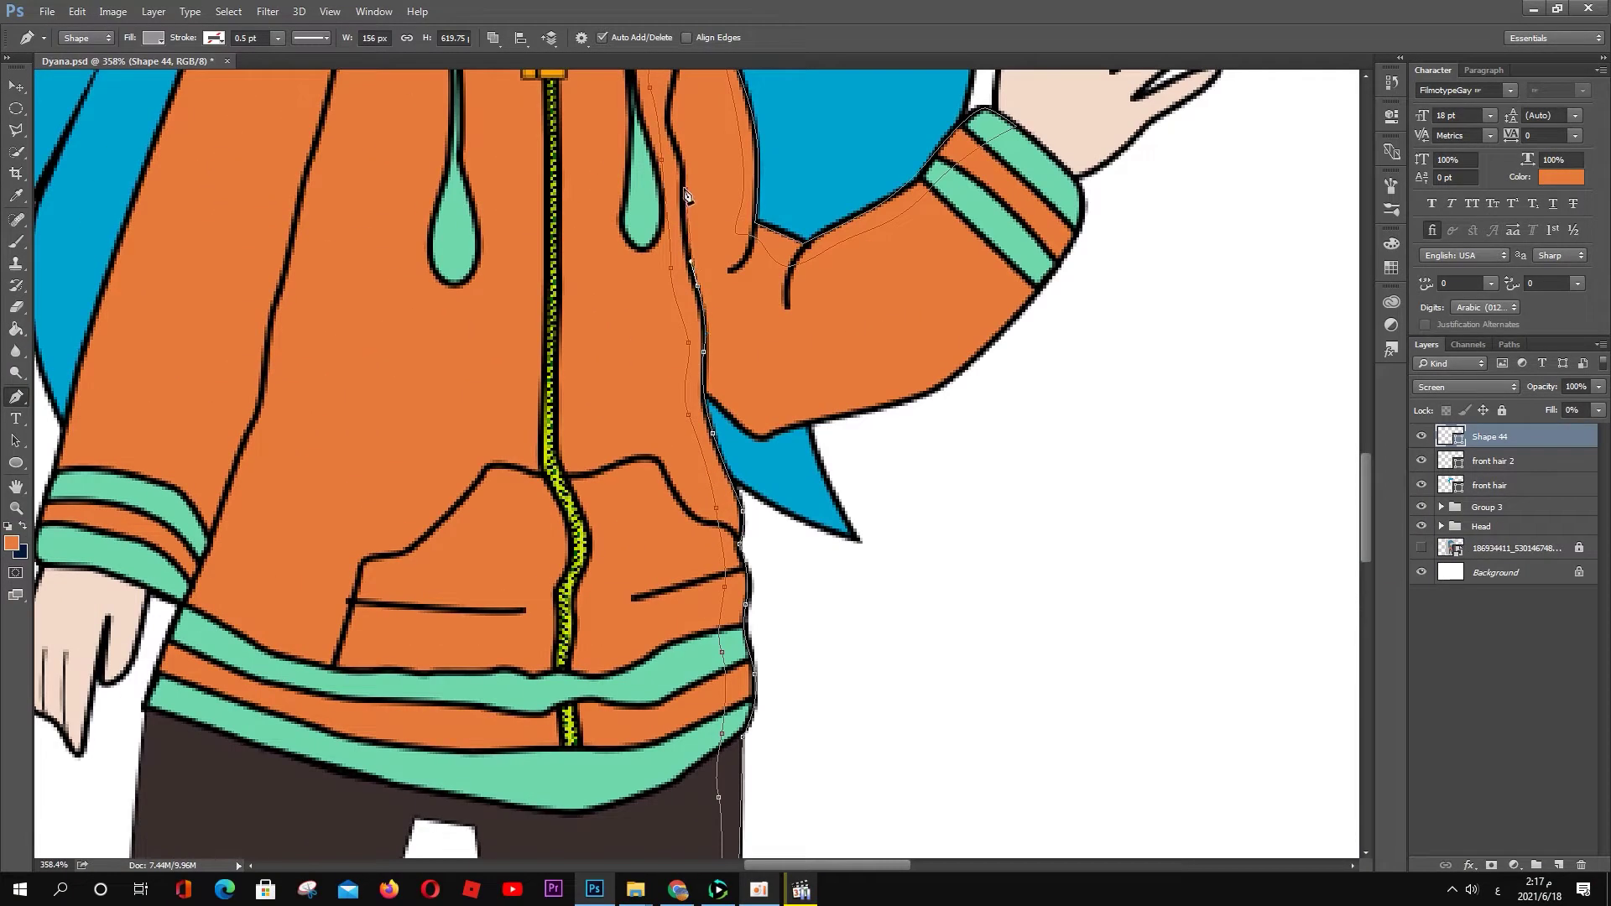
{"action": "scroll", "coordinate": [700, 437], "scroll_direction": "up", "scroll_amount": 3}
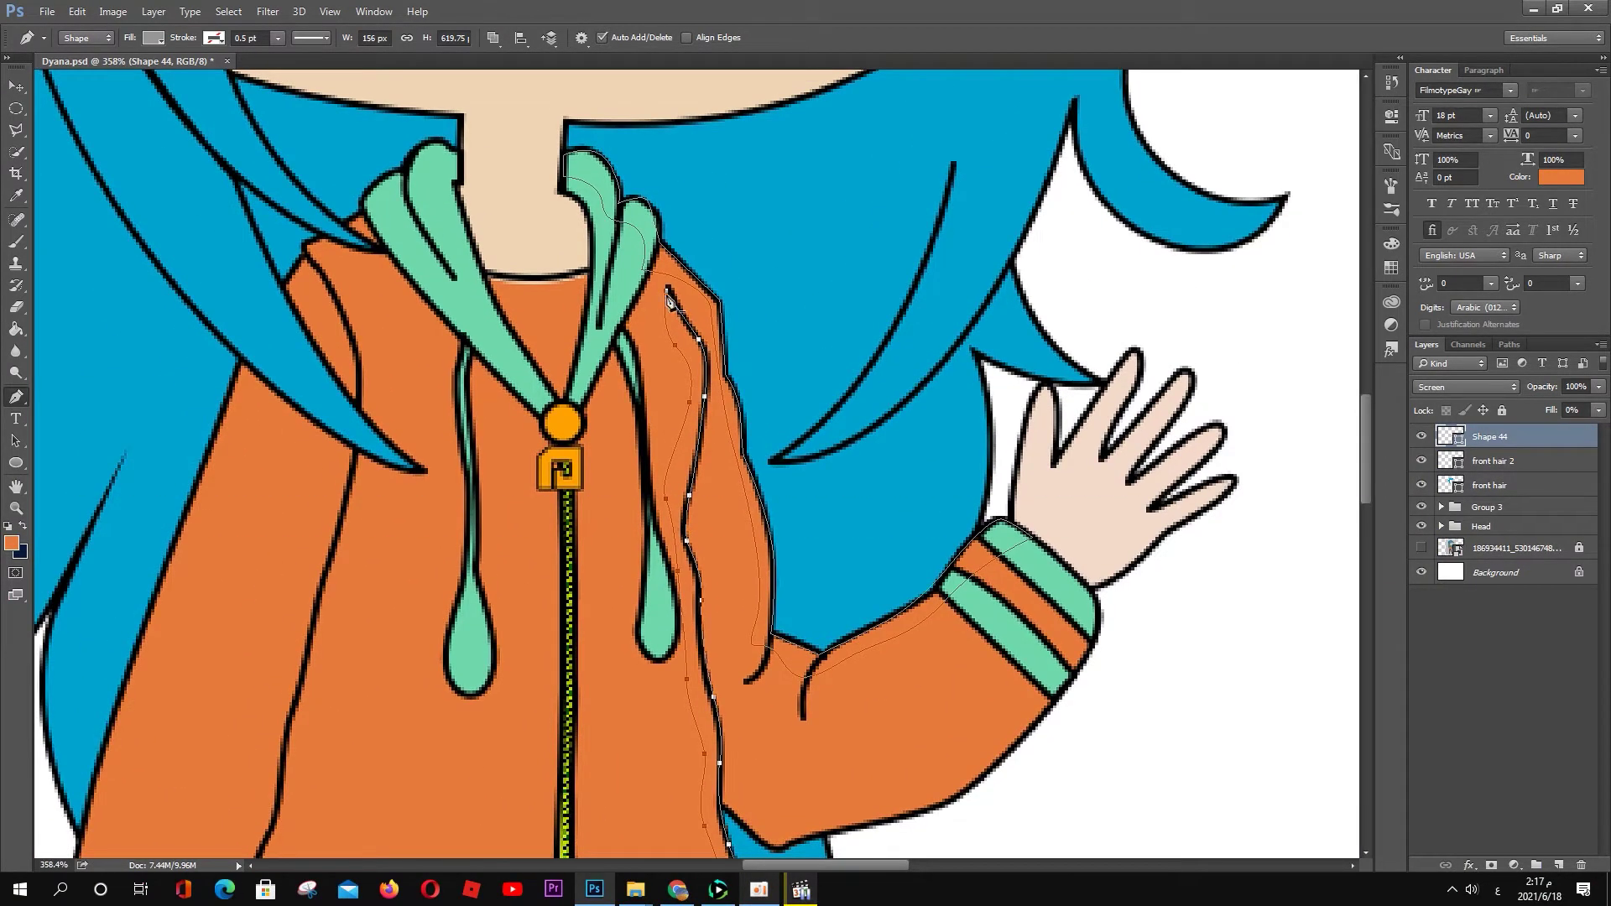
{"action": "scroll", "coordinate": [669, 300], "scroll_direction": "down", "scroll_amount": 2}
{"action": "scroll", "coordinate": [755, 377], "scroll_direction": "down", "scroll_amount": 3}
{"action": "scroll", "coordinate": [893, 443], "scroll_direction": "down", "scroll_amount": 3}
Step: Add a highlight section along the hoodie's left edge
{"action": "left_click_drag", "start_coordinate": [558, 543], "coordinate": [486, 702]}
{"action": "scroll", "coordinate": [522, 715], "scroll_direction": "down", "scroll_amount": 3}
{"action": "scroll", "coordinate": [486, 702], "scroll_direction": "down", "scroll_amount": 2}
{"action": "left_click_drag", "start_coordinate": [447, 577], "coordinate": [466, 660]}
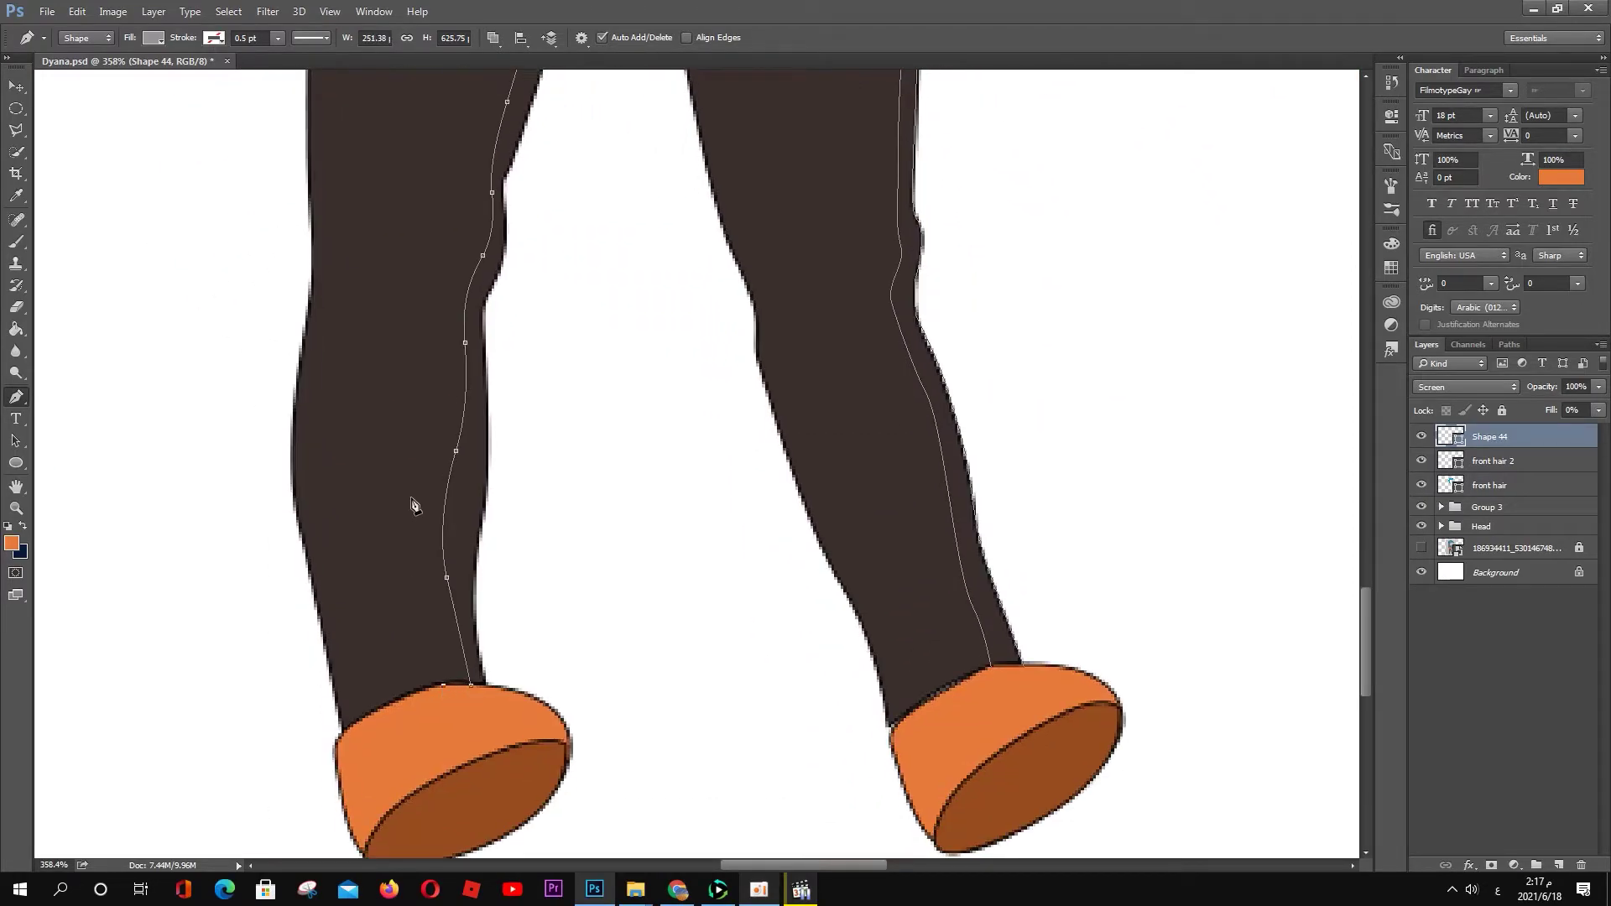
{"action": "scroll", "coordinate": [515, 247], "scroll_direction": "up", "scroll_amount": 3}
{"action": "left_click_drag", "start_coordinate": [514, 248], "coordinate": [518, 224]}
{"action": "left_click_drag", "start_coordinate": [504, 172], "coordinate": [491, 453]}
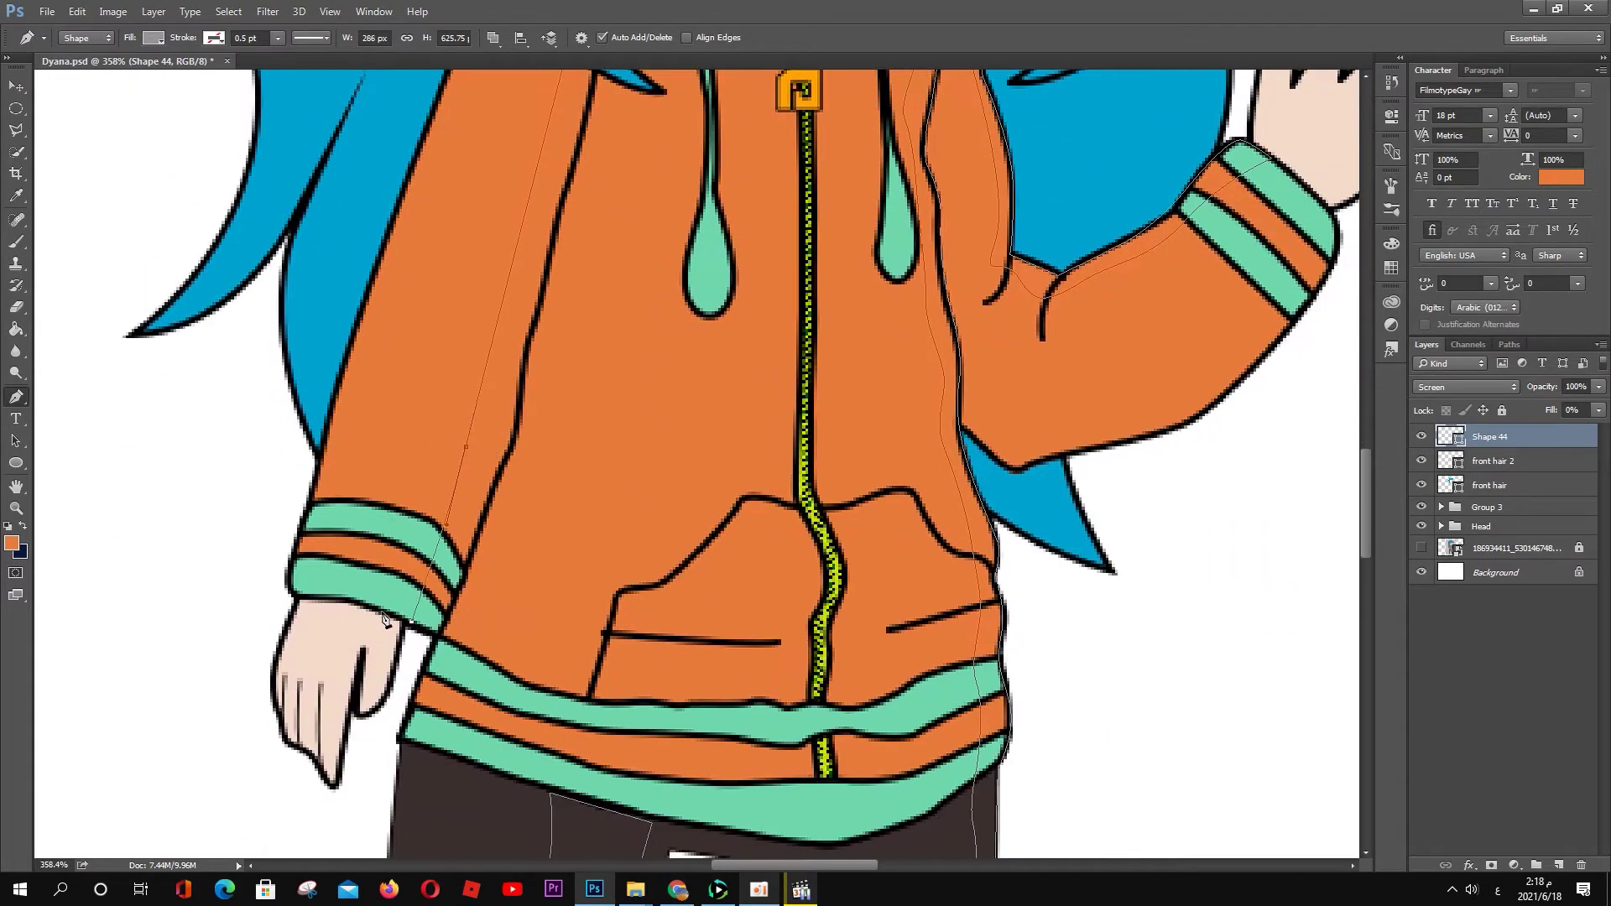
{"action": "left_click", "coordinate": [383, 619]}
{"action": "scroll", "coordinate": [547, 309], "scroll_direction": "up", "scroll_amount": 3}
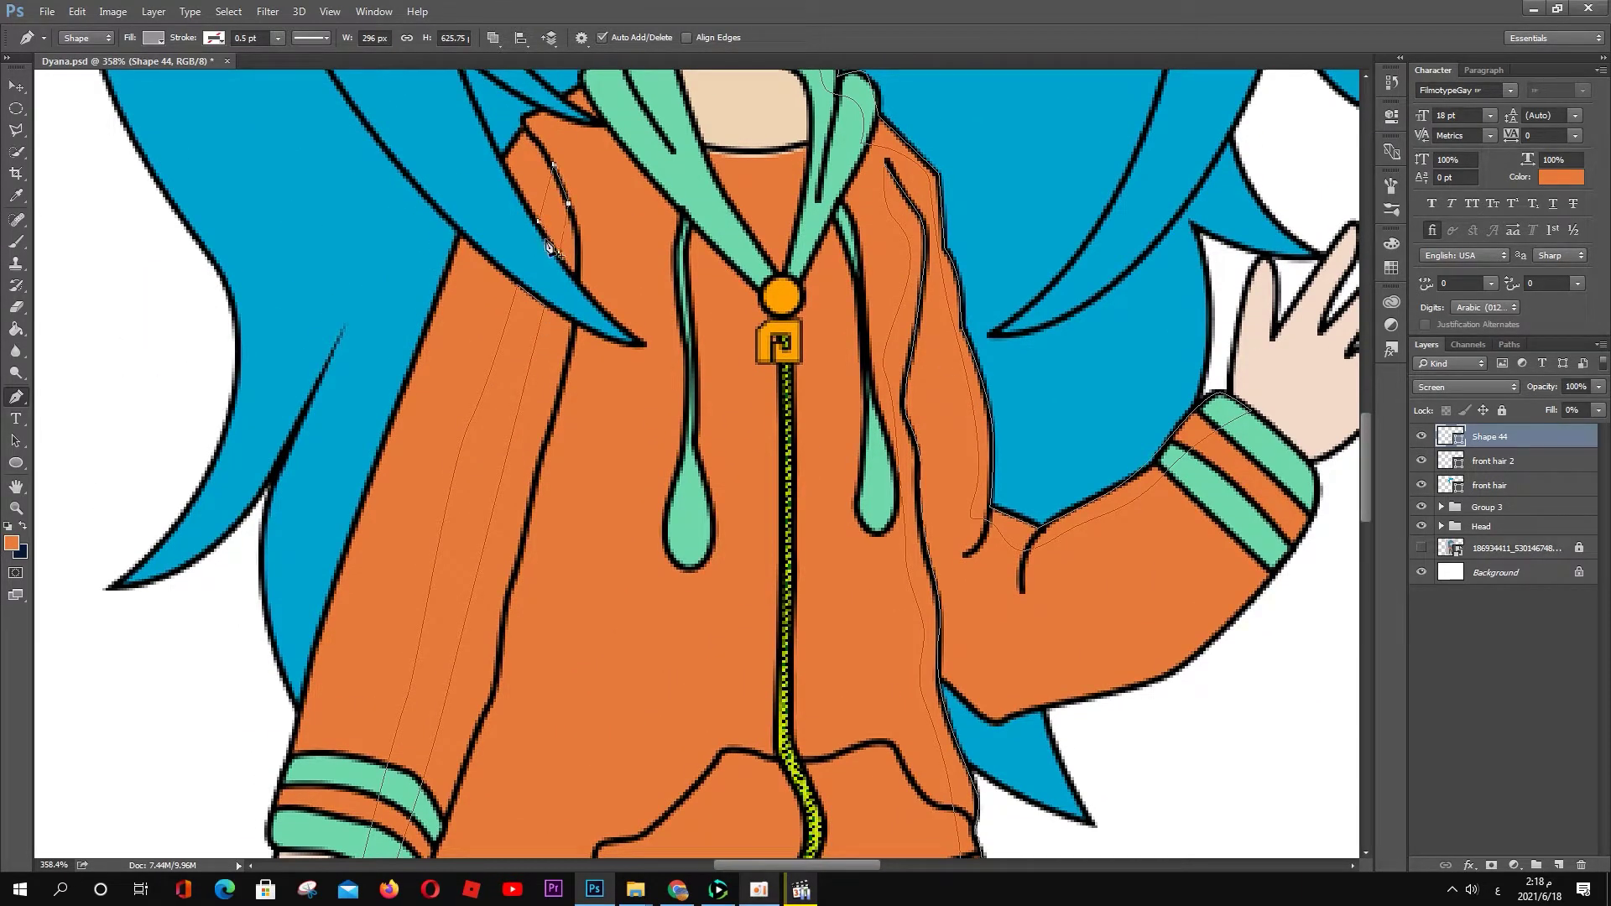
Step: Set the highlight layer's Fill to 30% and check the result
{"action": "key", "text": "shift+3"}
{"action": "scroll", "coordinate": [898, 618], "scroll_direction": "down", "scroll_amount": 5}
{"action": "scroll", "coordinate": [710, 385], "scroll_direction": "up", "scroll_amount": 2}
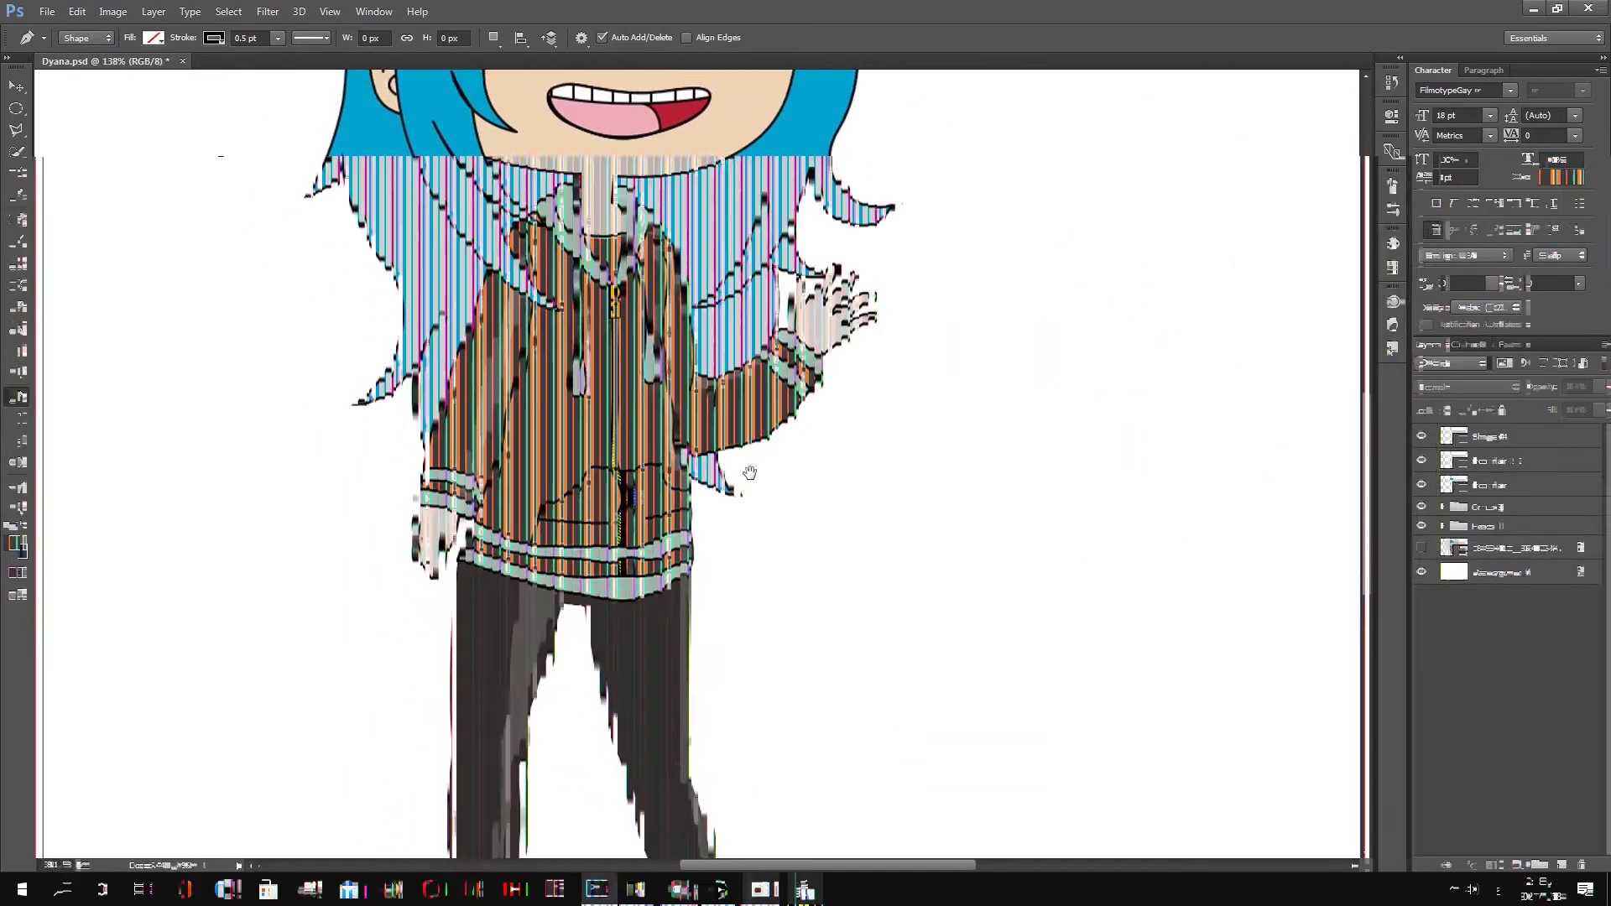
{"action": "left_click", "coordinate": [1477, 654]}
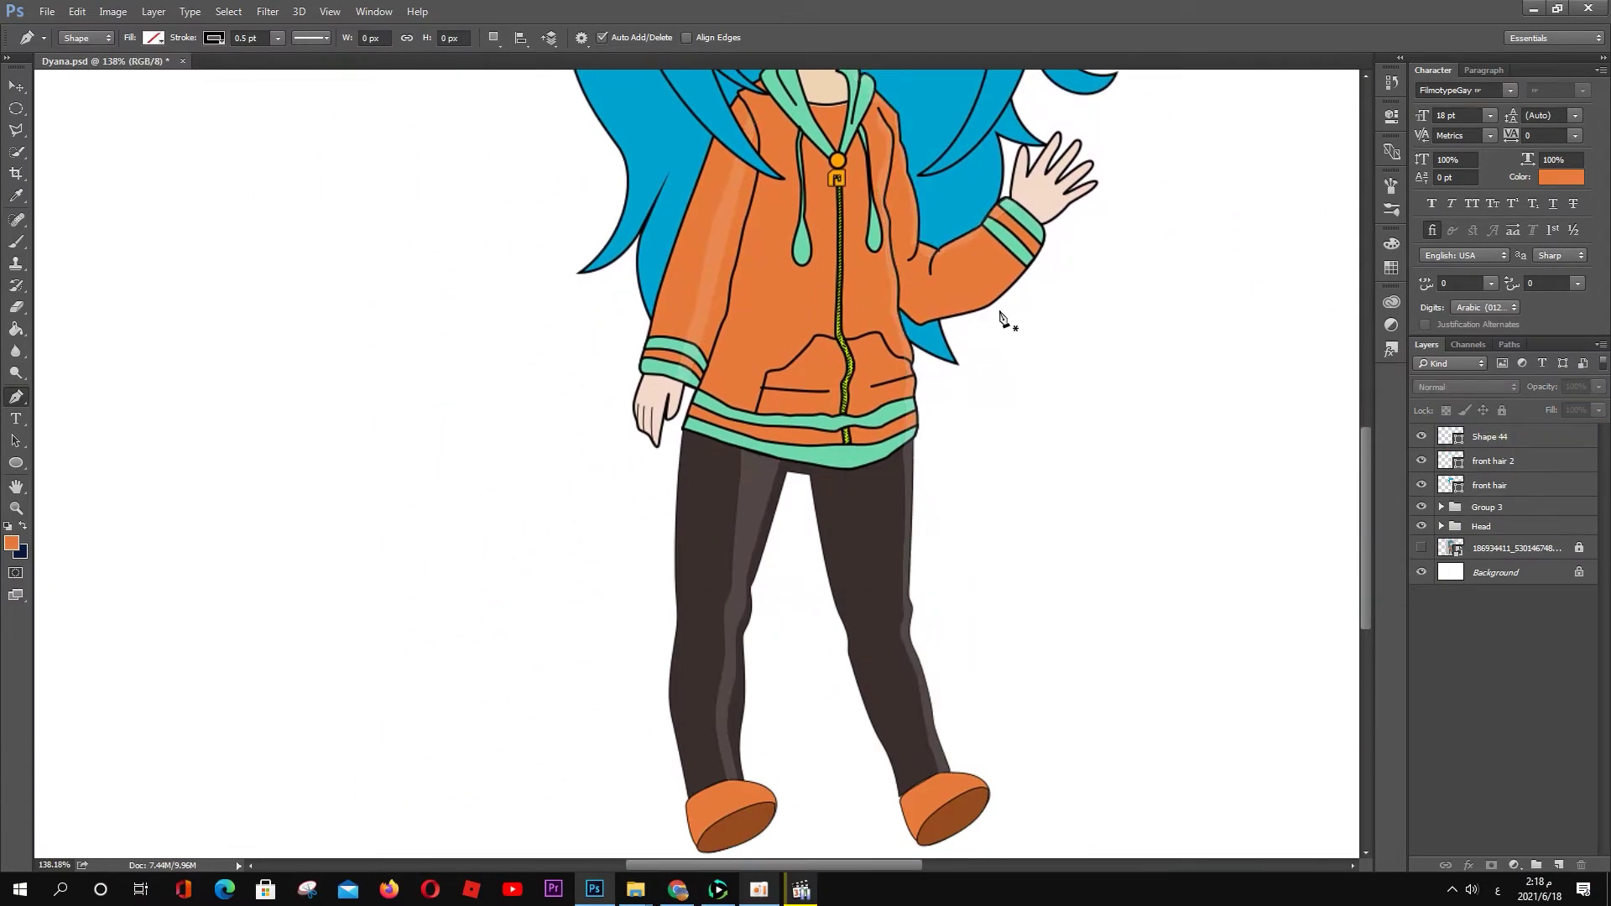
{"action": "scroll", "coordinate": [1000, 318], "scroll_direction": "up", "scroll_amount": 3}
Step: Outline a shadow along the underside of the sleeve and forearm
{"action": "left_click", "coordinate": [1073, 181]}
{"action": "left_click", "coordinate": [827, 321]}
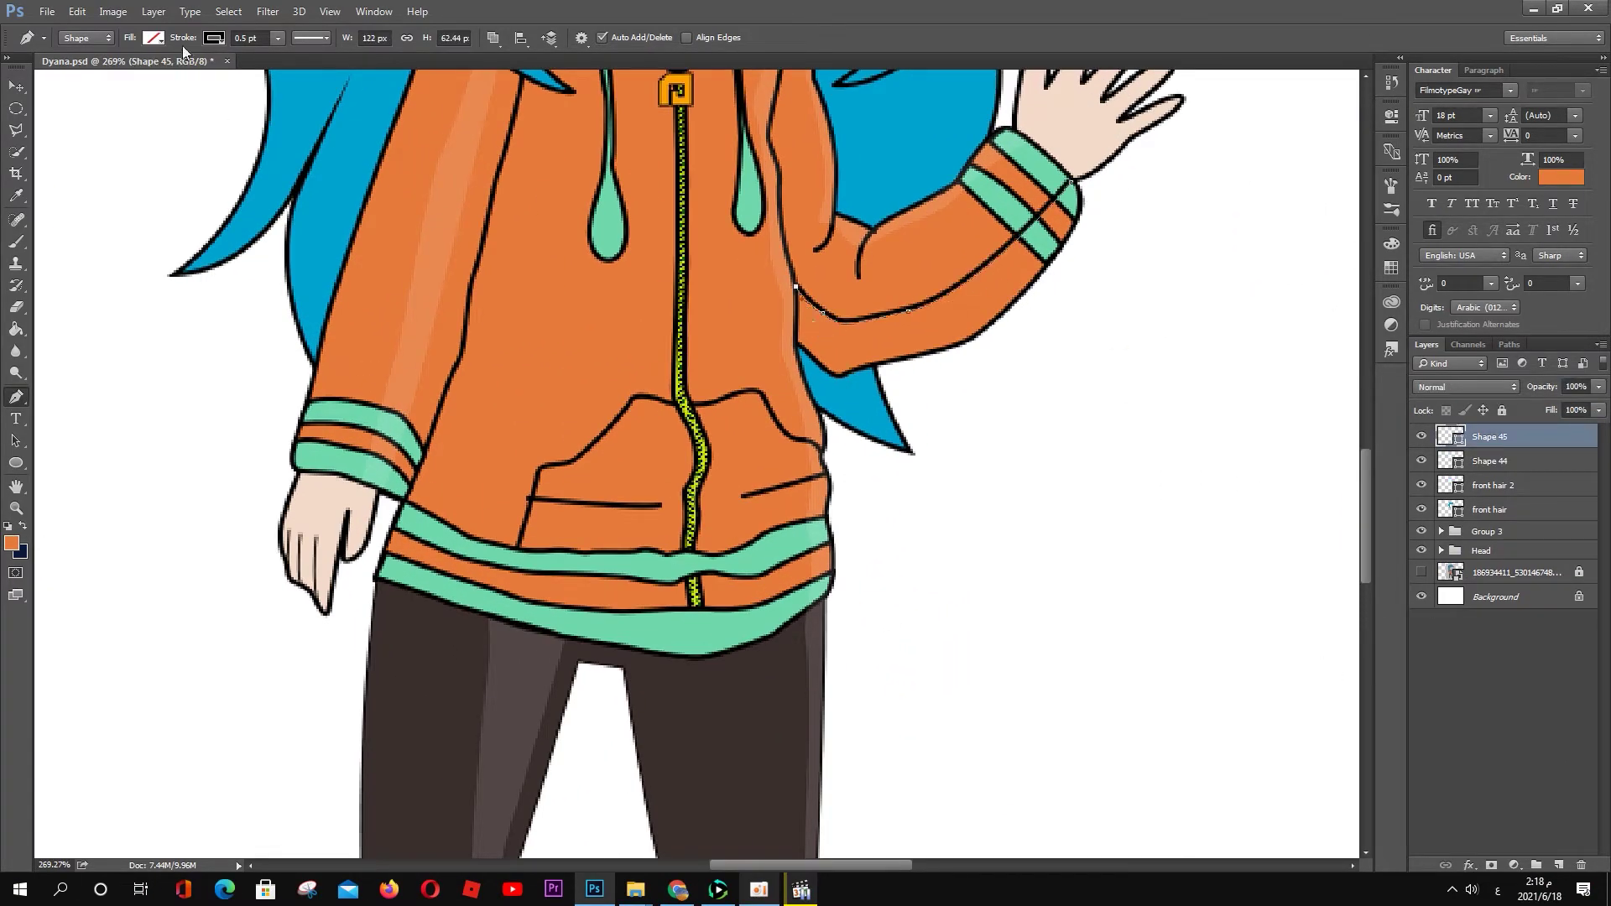
{"action": "left_click", "coordinate": [154, 38]}
{"action": "left_click", "coordinate": [79, 118]}
{"action": "left_click_drag", "start_coordinate": [1551, 410], "coordinate": [1502, 410]}
{"action": "left_click", "coordinate": [798, 338]}
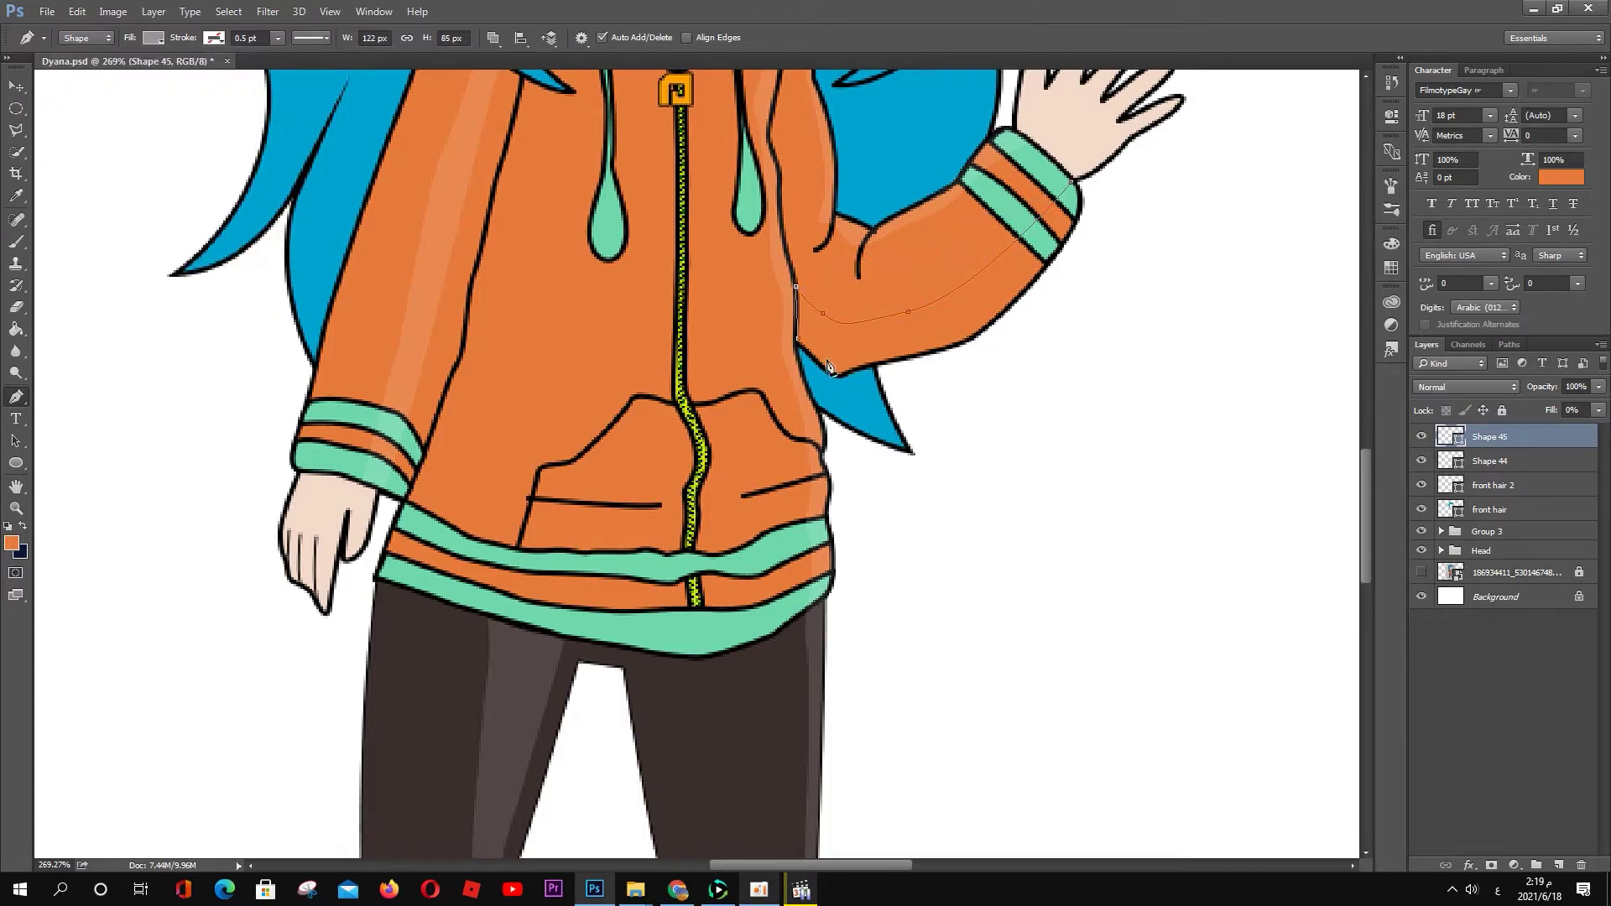
Step: Curve the outline around the cuff and close the translucent sleeve shadow
{"action": "scroll", "coordinate": [828, 366], "scroll_direction": "up", "scroll_amount": 3}
{"action": "scroll", "coordinate": [1104, 330], "scroll_direction": "down", "scroll_amount": 1}
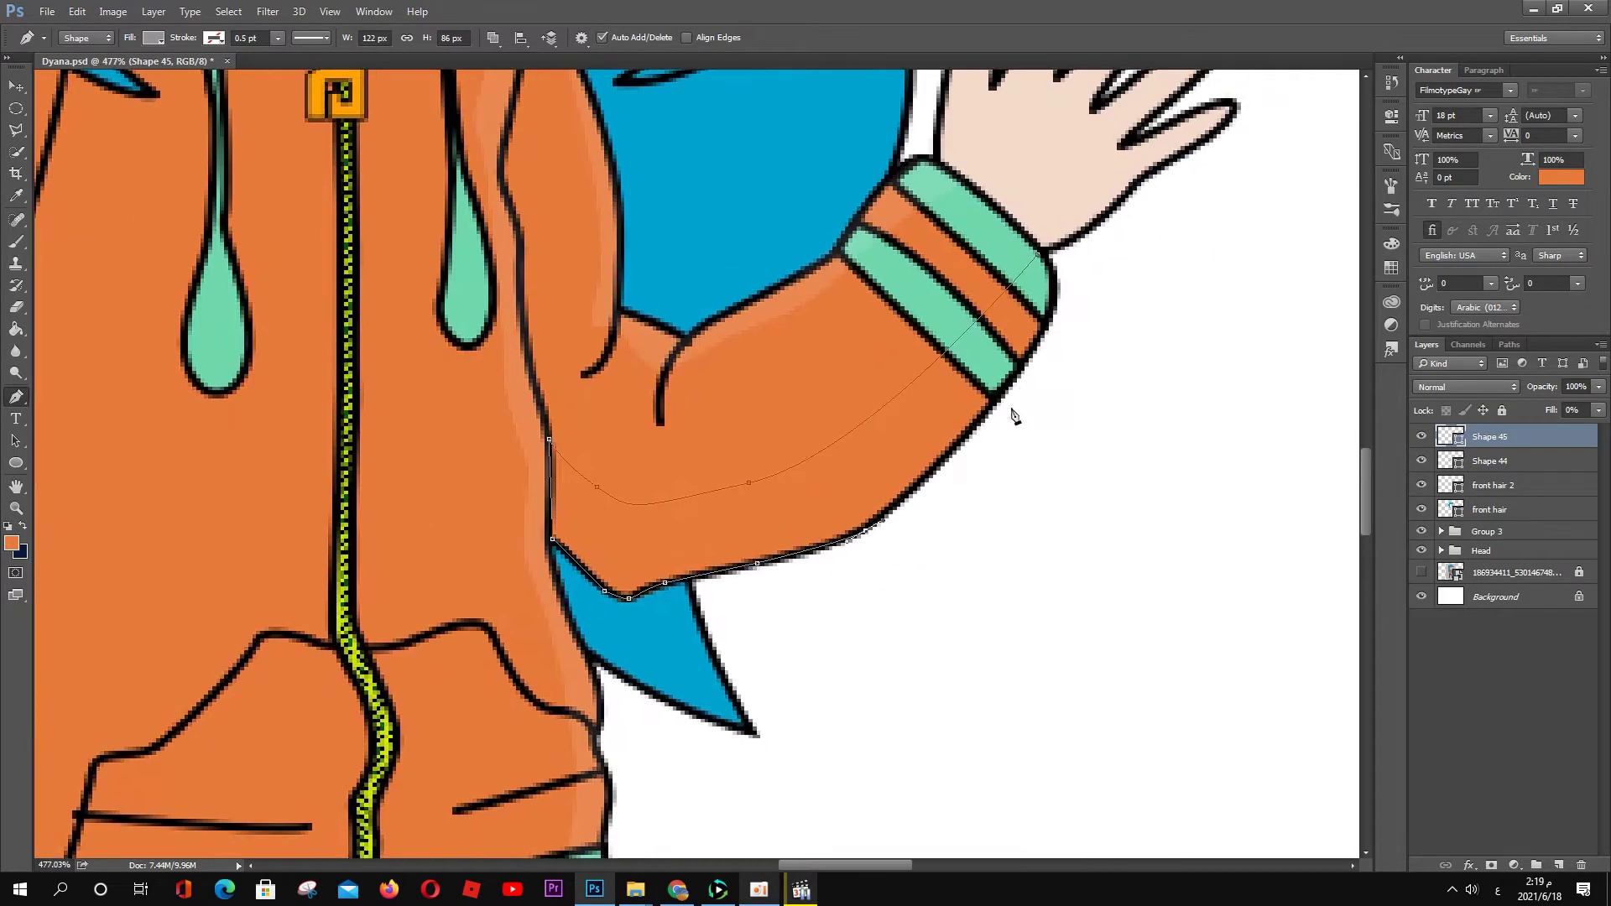
{"action": "left_click", "coordinate": [1002, 395]}
{"action": "left_click_drag", "start_coordinate": [1054, 290], "coordinate": [1042, 263]}
{"action": "left_click", "coordinate": [1041, 263]}
{"action": "left_click_drag", "start_coordinate": [1551, 409], "coordinate": [1561, 410]}
{"action": "left_click", "coordinate": [1467, 387]}
{"action": "left_click", "coordinate": [1440, 445]}
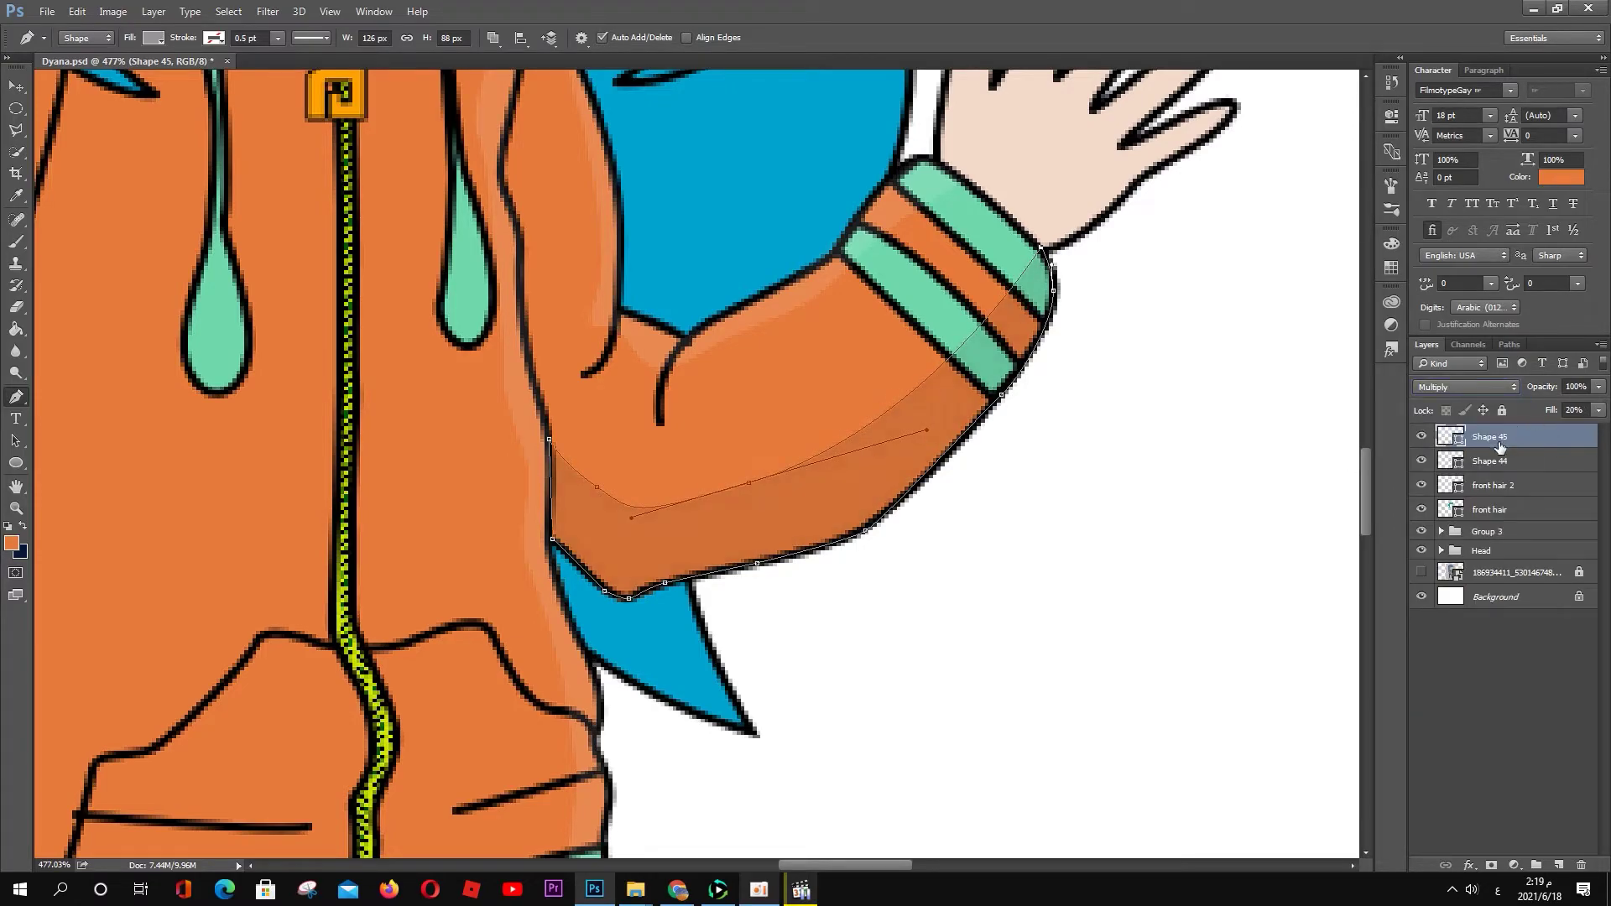
Step: Start a shading path on the hoodie, then delete the unfinished path
{"action": "scroll", "coordinate": [767, 529], "scroll_direction": "down", "scroll_amount": 2}
{"action": "scroll", "coordinate": [767, 528], "scroll_direction": "up", "scroll_amount": 2}
{"action": "left_click", "coordinate": [726, 263]}
{"action": "left_click_drag", "start_coordinate": [722, 399], "coordinate": [713, 446]}
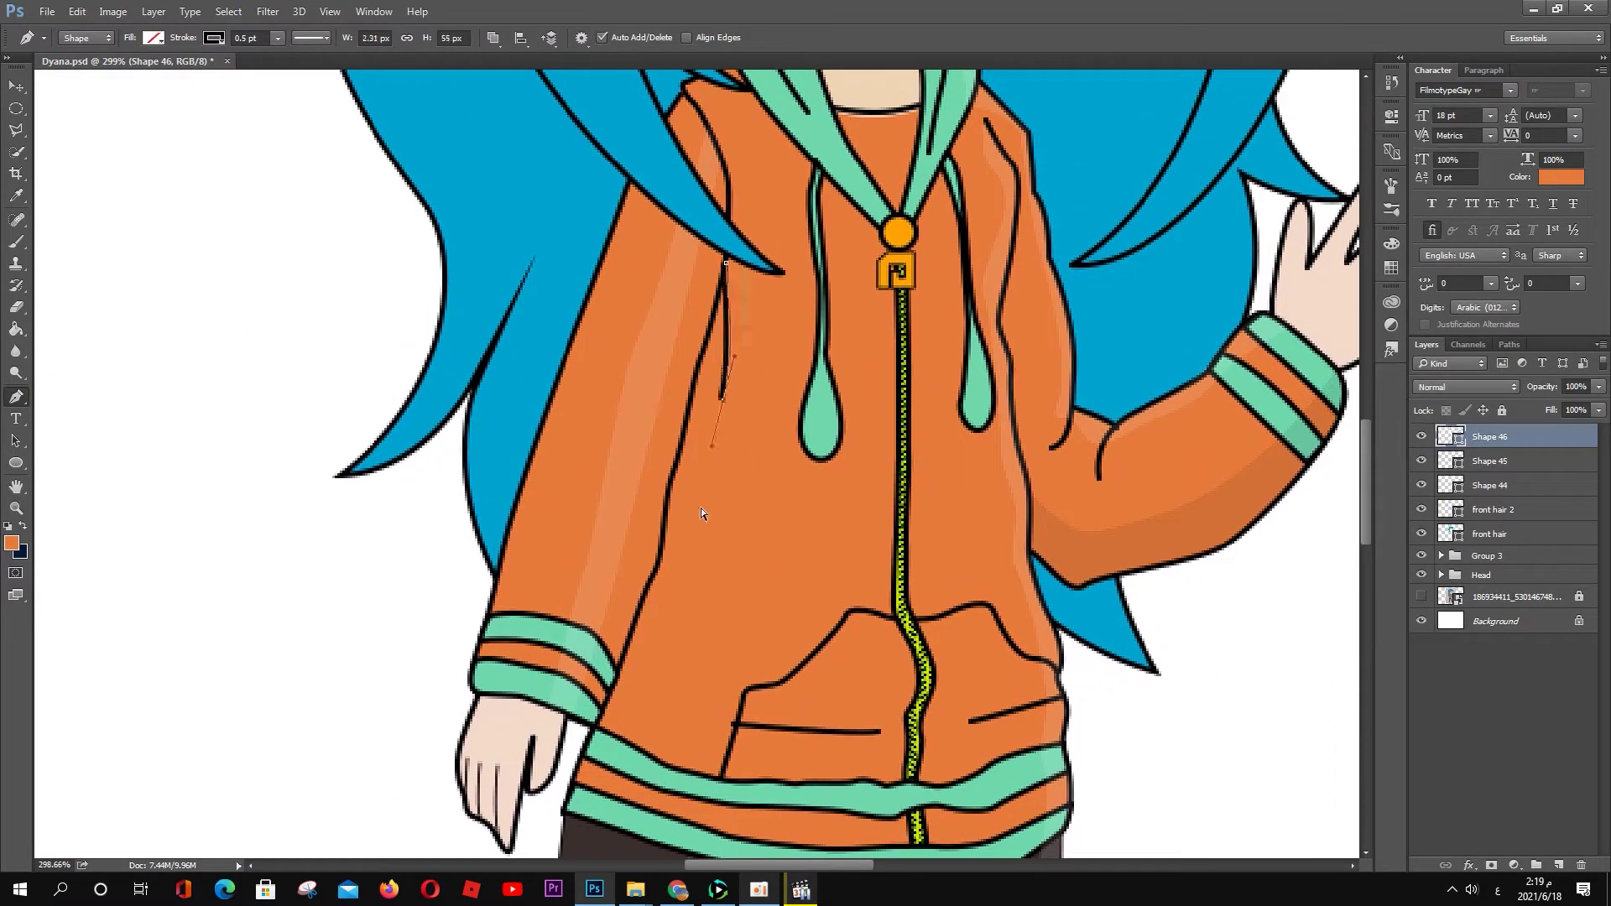
{"action": "key", "text": "Delete"}
{"action": "key", "text": "Delete"}
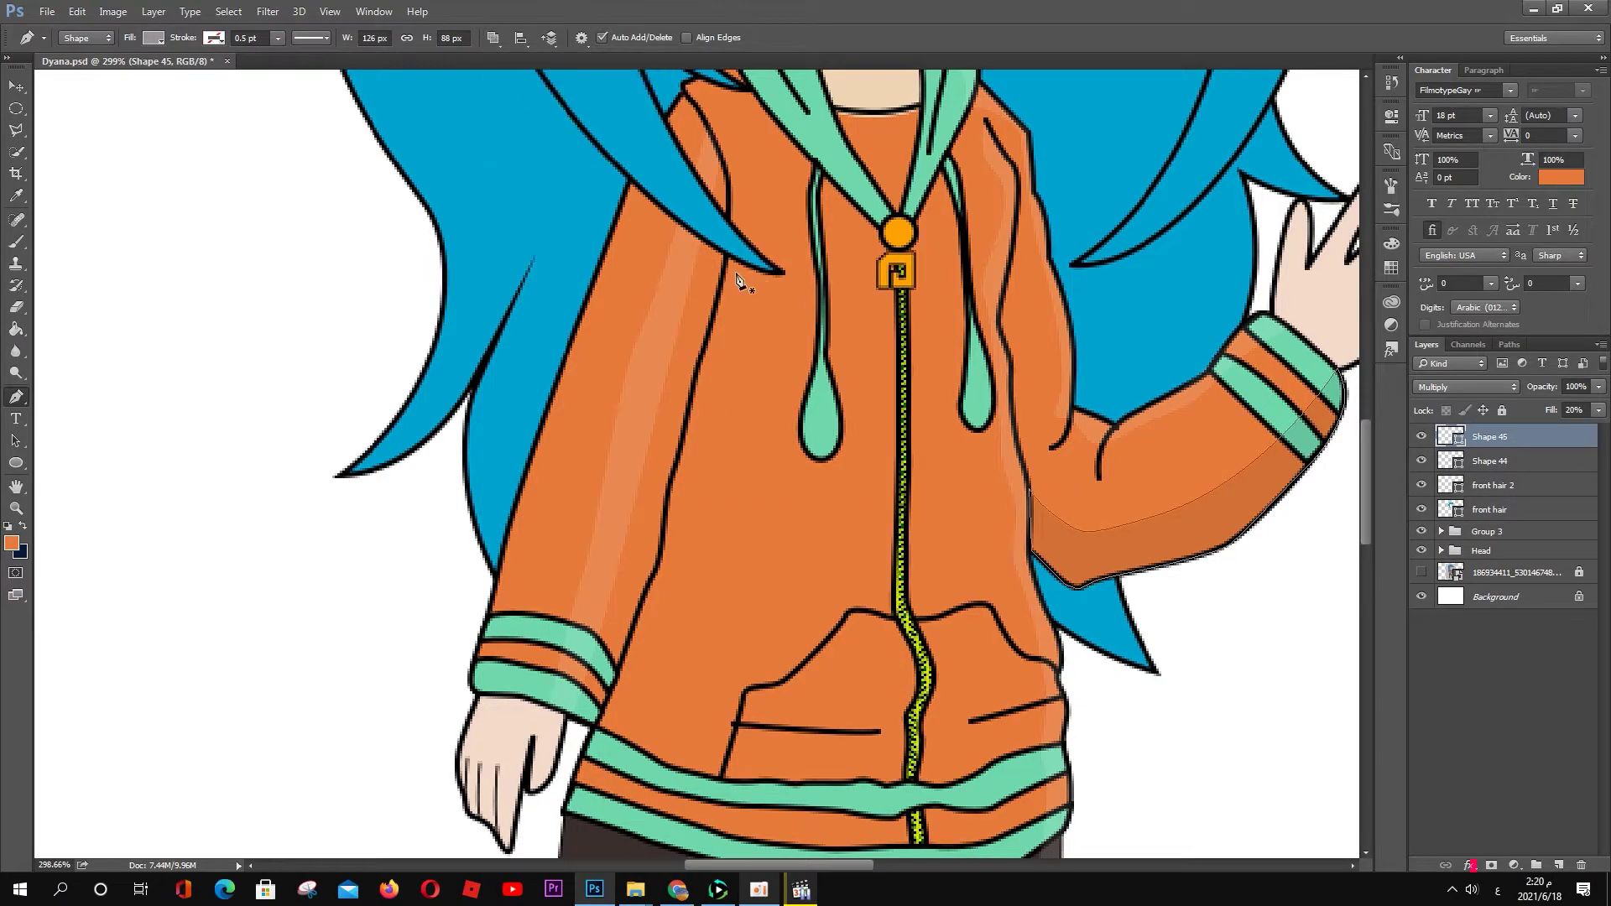
Step: Run the shadow path down the leg's edge to the shoe
{"action": "scroll", "coordinate": [685, 588], "scroll_direction": "down", "scroll_amount": 5}
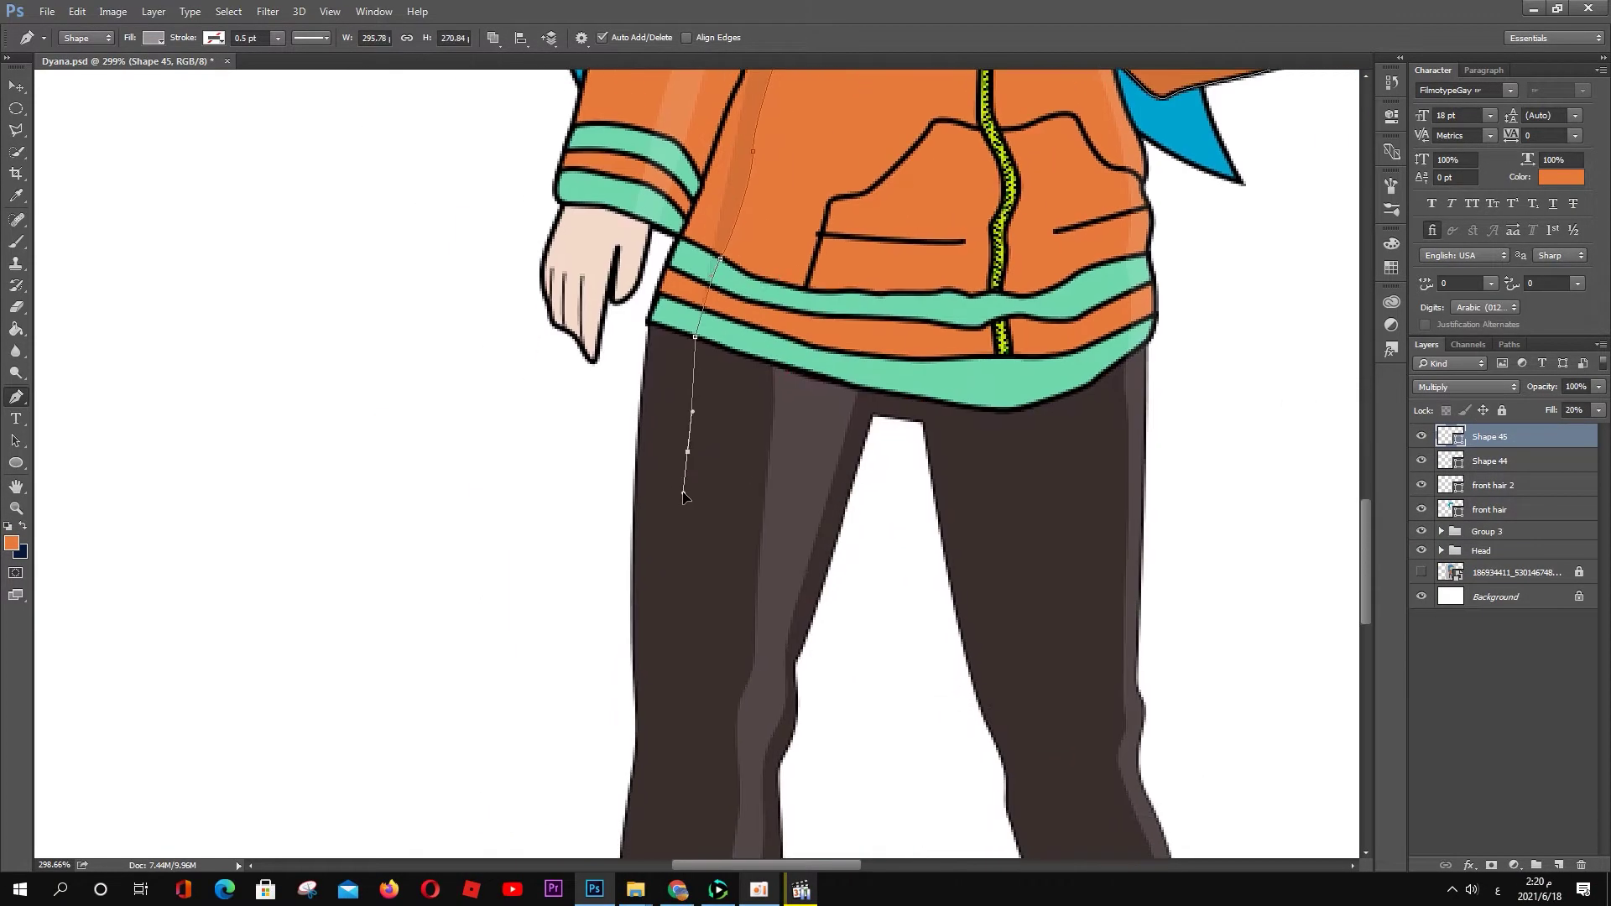
{"action": "scroll", "coordinate": [666, 352], "scroll_direction": "down", "scroll_amount": 3}
{"action": "left_click_drag", "start_coordinate": [644, 435], "coordinate": [639, 454]}
{"action": "left_click_drag", "start_coordinate": [630, 545], "coordinate": [630, 580]}
{"action": "left_click", "coordinate": [656, 729]}
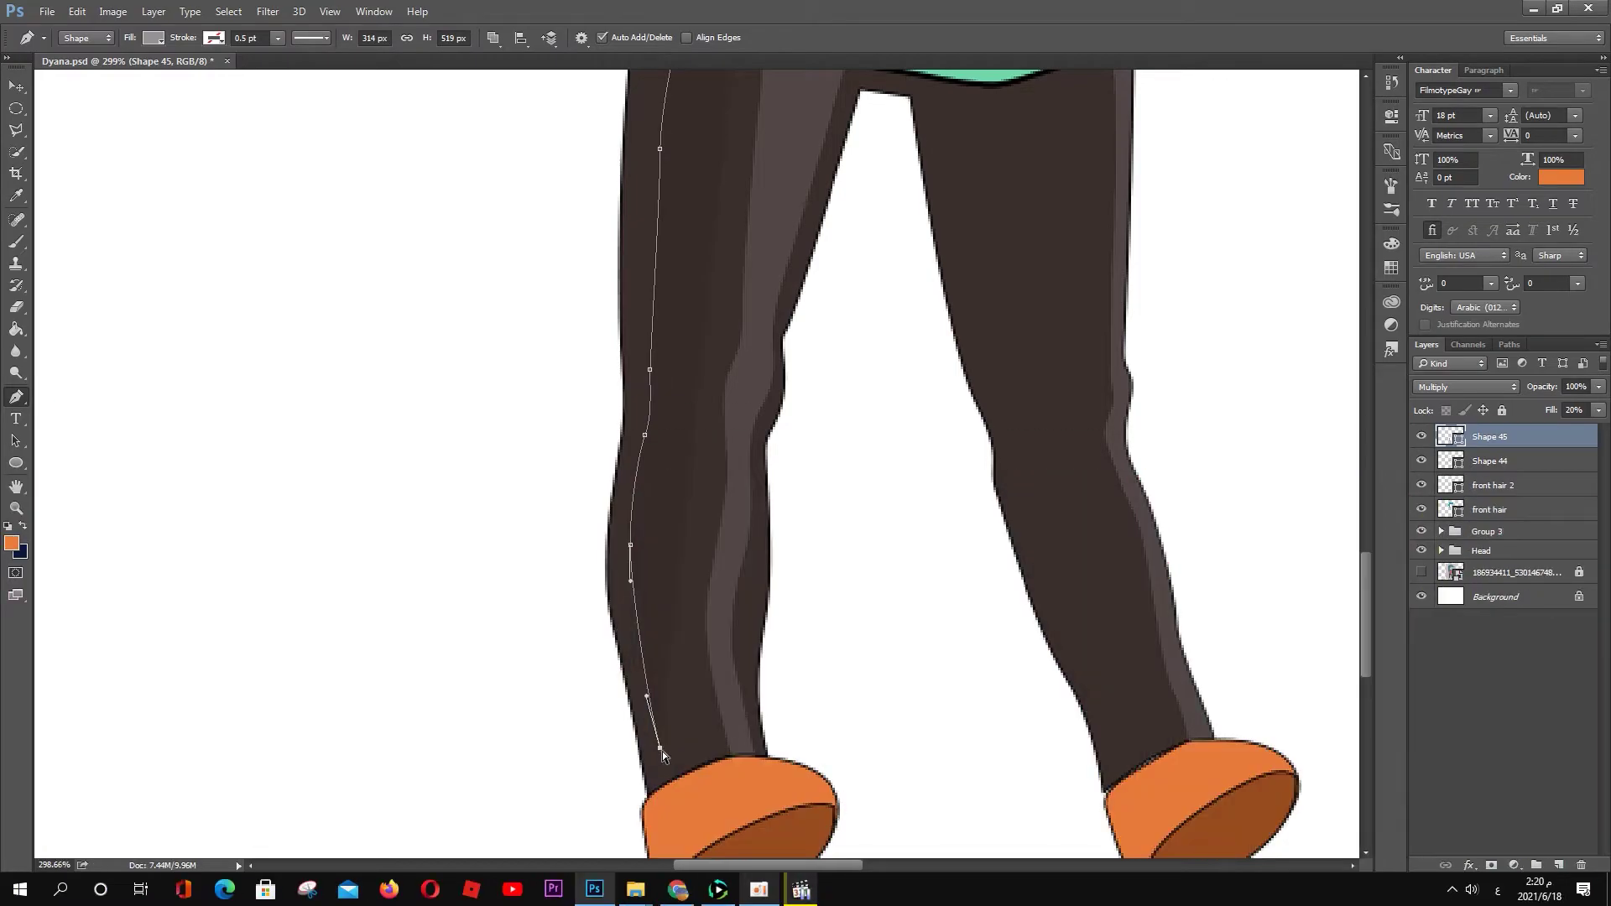
{"action": "left_click", "coordinate": [669, 782]}
{"action": "left_click", "coordinate": [608, 562]}
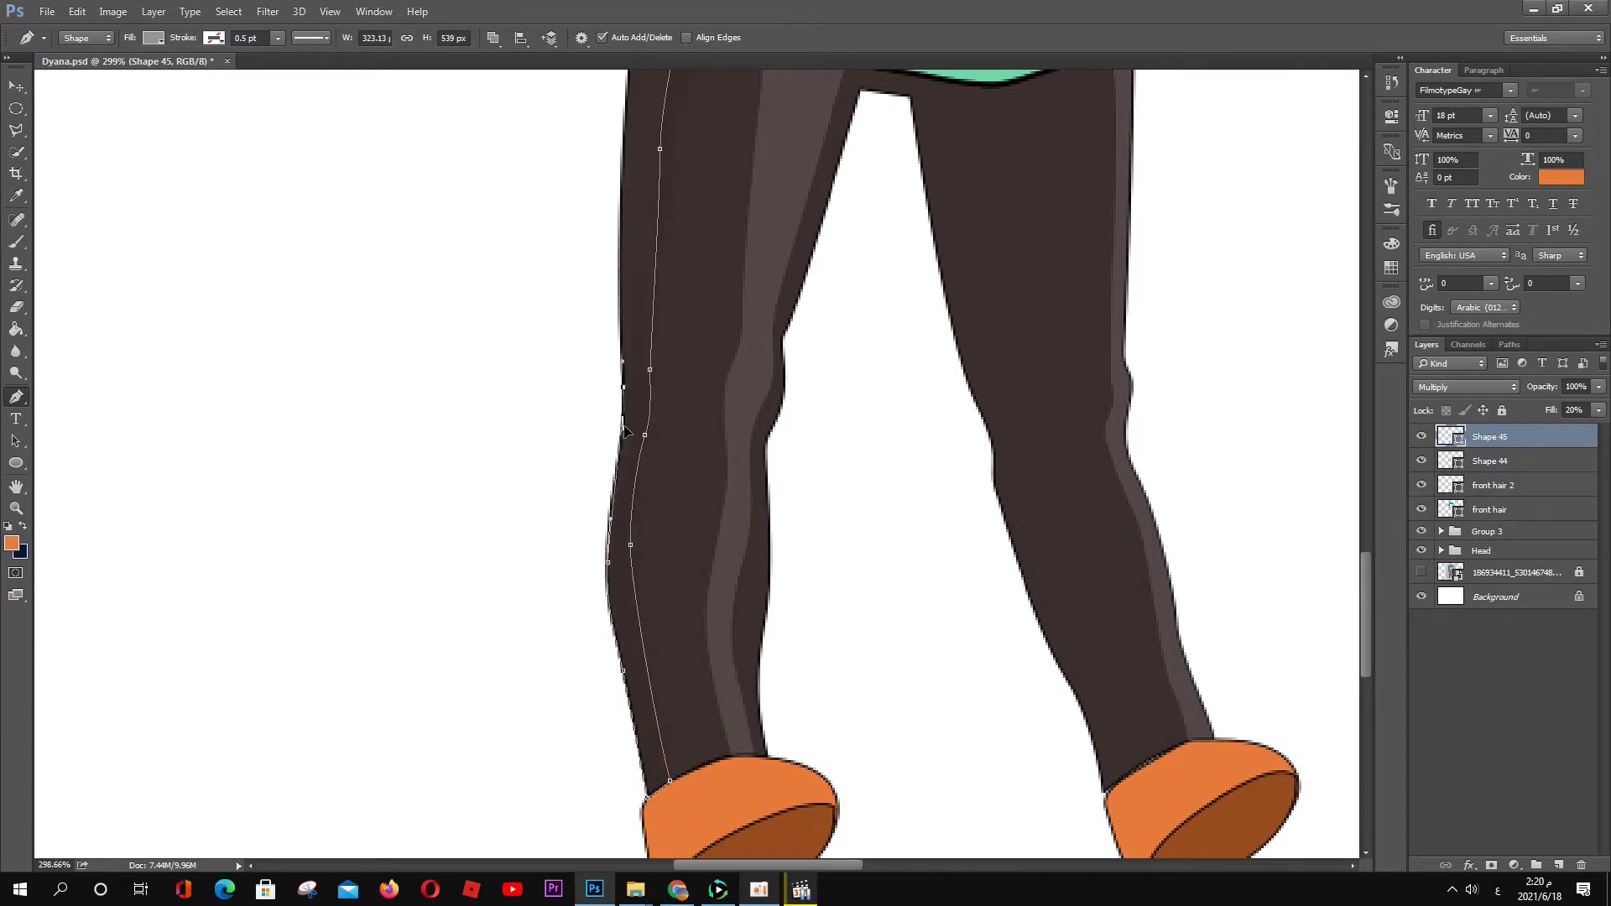
Step: Anchor the shadow on the jacket edge and extend it toward the legs
{"action": "scroll", "coordinate": [624, 210], "scroll_direction": "up", "scroll_amount": 3}
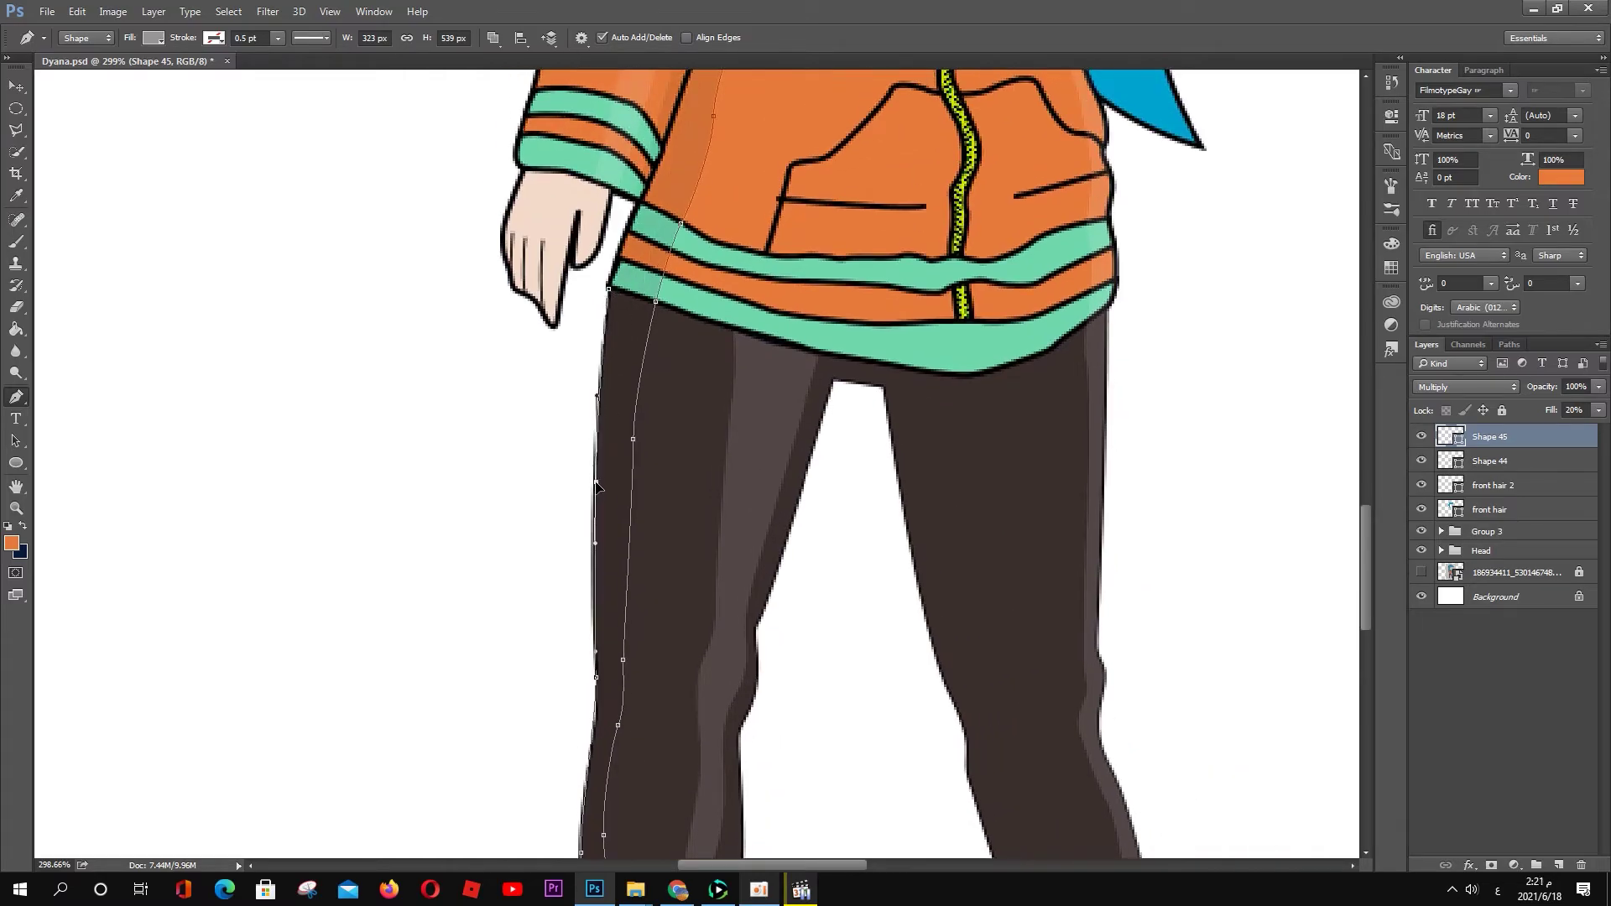
{"action": "scroll", "coordinate": [667, 156], "scroll_direction": "up", "scroll_amount": 4}
{"action": "left_click", "coordinate": [678, 426]}
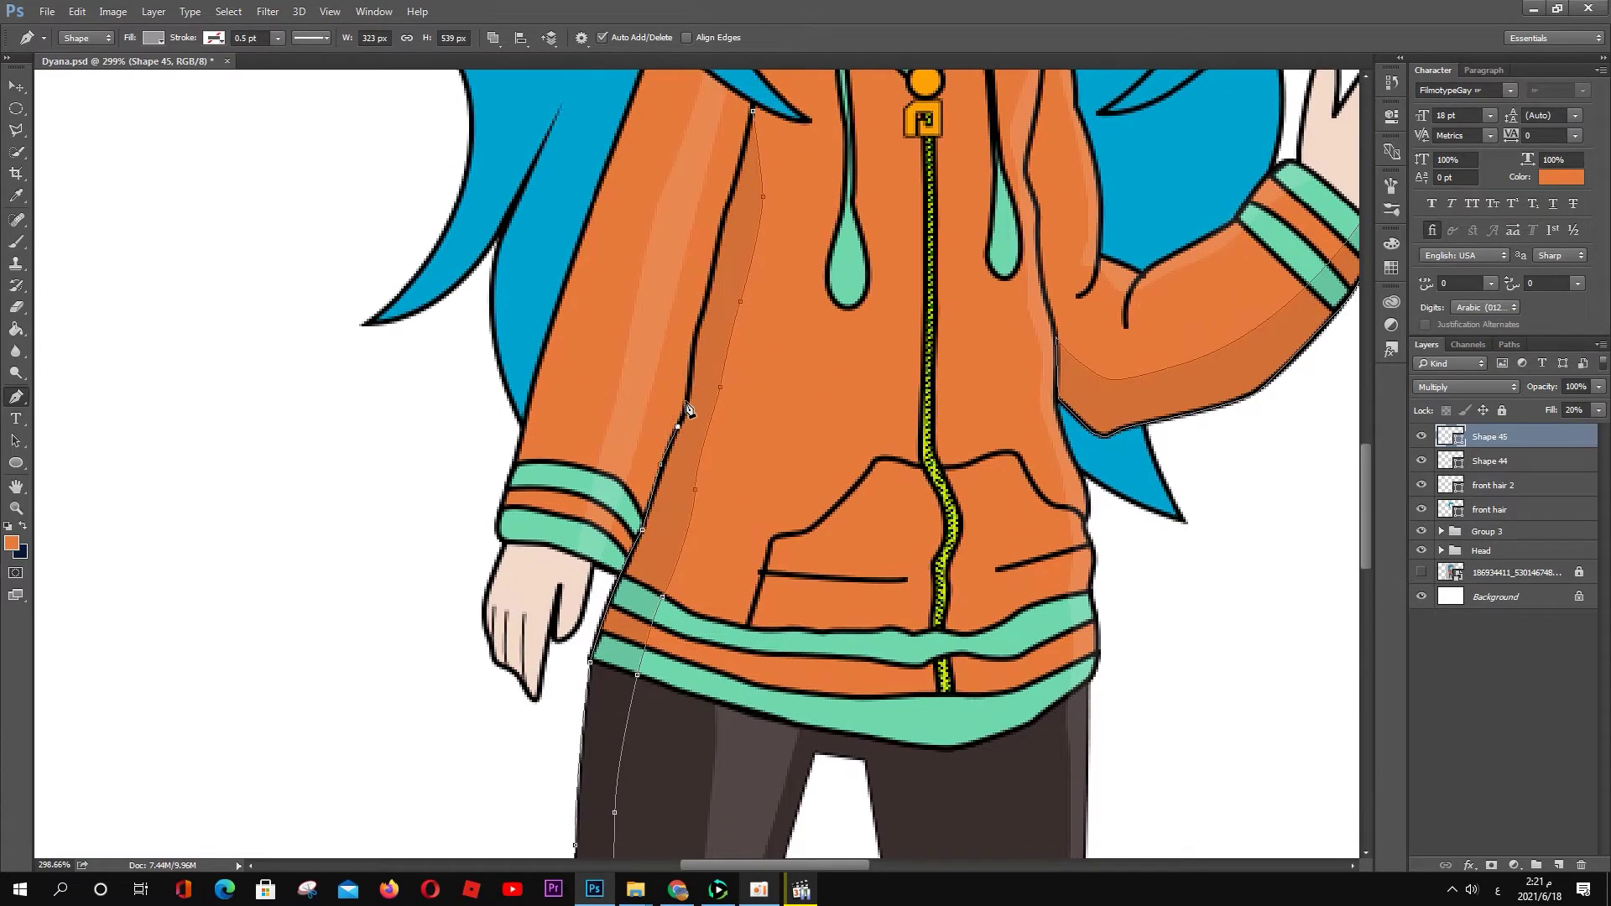
{"action": "scroll", "coordinate": [756, 118], "scroll_direction": "down", "scroll_amount": 3}
{"action": "scroll", "coordinate": [659, 302], "scroll_direction": "down", "scroll_amount": 2}
{"action": "scroll", "coordinate": [659, 302], "scroll_direction": "right", "scroll_amount": 3}
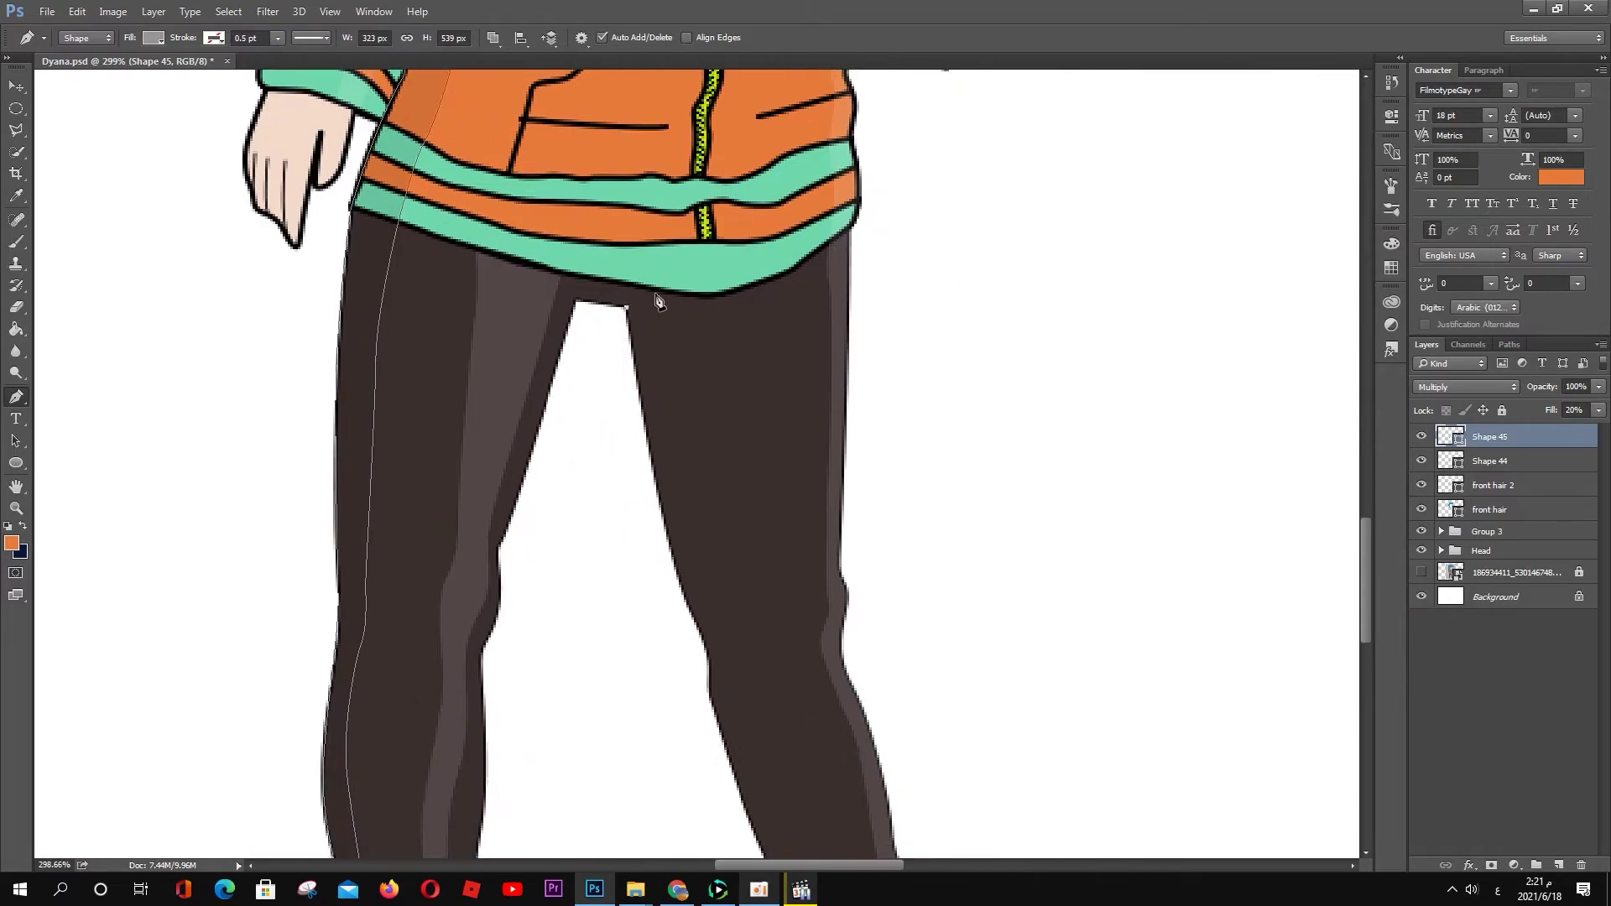
{"action": "left_click", "coordinate": [730, 578]}
Step: Extend the shadow path down the leg and anchor it at the shoe
{"action": "scroll", "coordinate": [710, 535], "scroll_direction": "down", "scroll_amount": 2}
{"action": "left_click", "coordinate": [686, 564]}
{"action": "left_click", "coordinate": [744, 755]}
{"action": "left_click", "coordinate": [792, 854]}
{"action": "scroll", "coordinate": [768, 821], "scroll_direction": "down", "scroll_amount": 1}
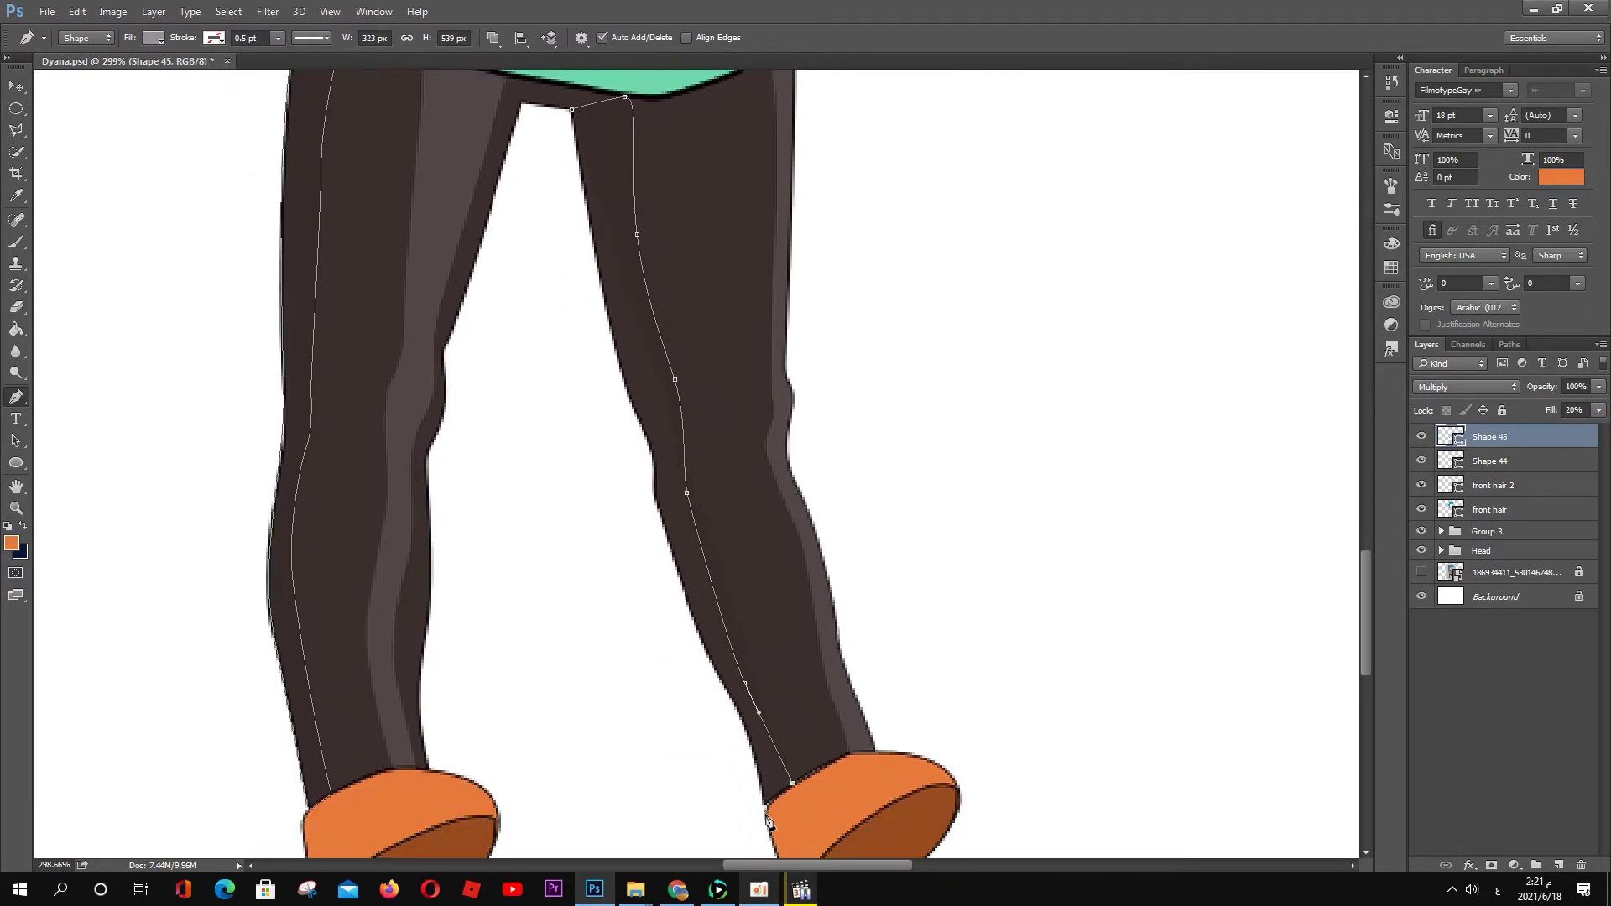
{"action": "left_click", "coordinate": [766, 814]}
Step: Trace the shadow back up the leg, close it at the top, and deselect
{"action": "left_click", "coordinate": [656, 500]}
{"action": "left_click", "coordinate": [638, 422]}
{"action": "left_click", "coordinate": [616, 346]}
{"action": "left_click", "coordinate": [595, 254]}
{"action": "left_click", "coordinate": [572, 109]}
{"action": "scroll", "coordinate": [702, 422], "scroll_direction": "down", "scroll_amount": 3}
{"action": "left_click", "coordinate": [1566, 708]}
{"action": "scroll", "coordinate": [683, 460], "scroll_direction": "up", "scroll_amount": 5}
Step: Reselect the shadow shape and move Shape 45 below the front hair layers
{"action": "scroll", "coordinate": [683, 460], "scroll_direction": "down", "scroll_amount": 1}
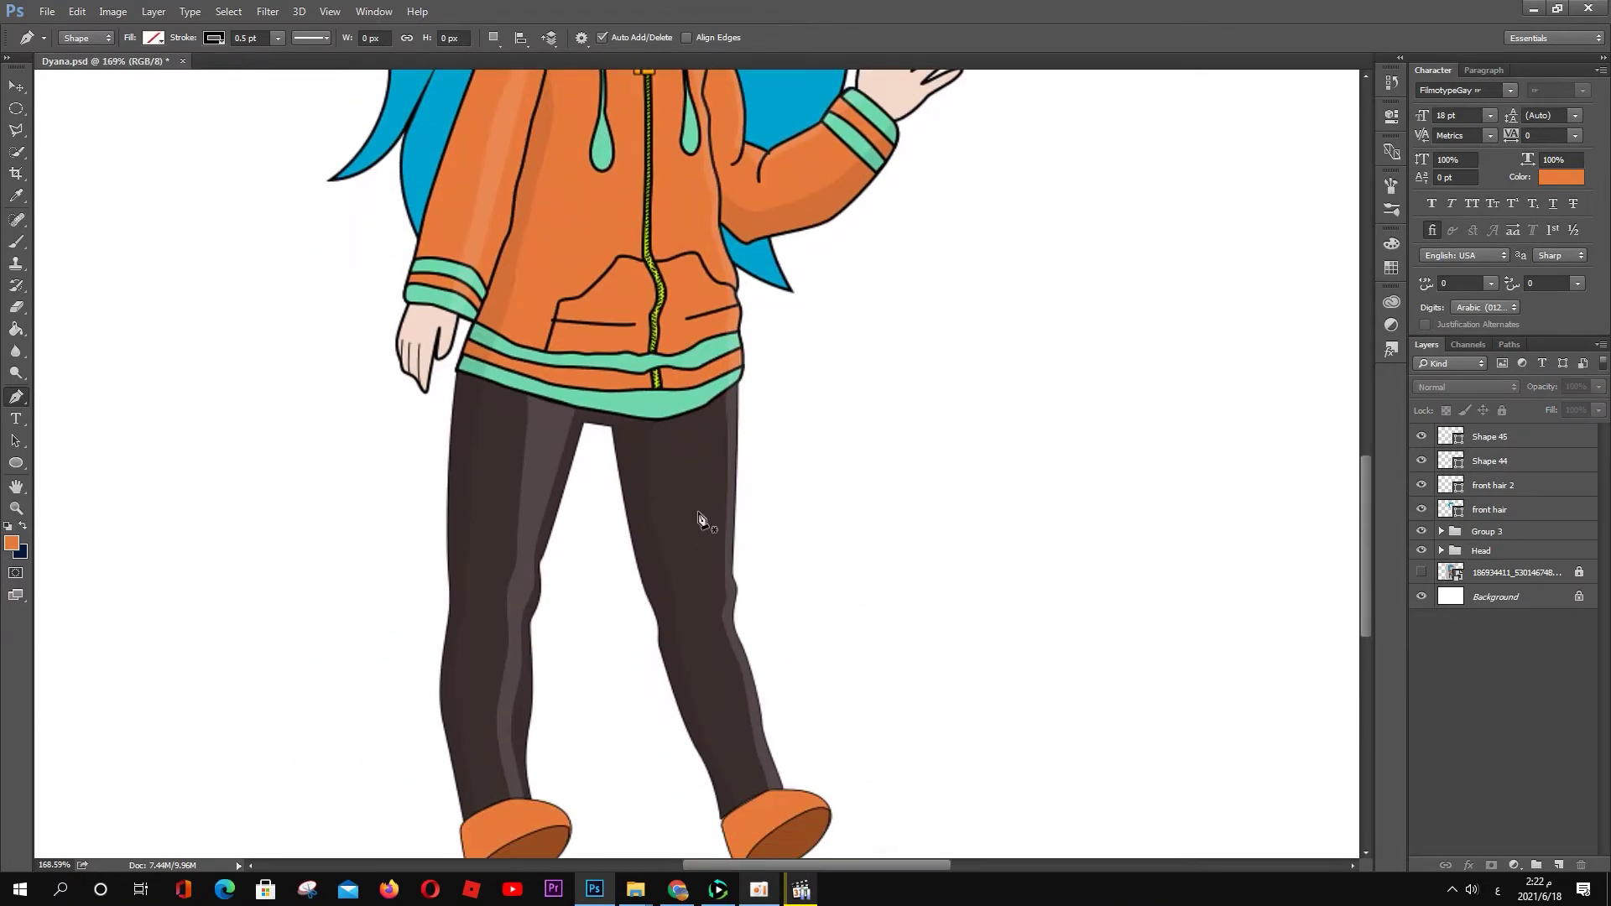
{"action": "scroll", "coordinate": [942, 446], "scroll_direction": "down", "scroll_amount": 3}
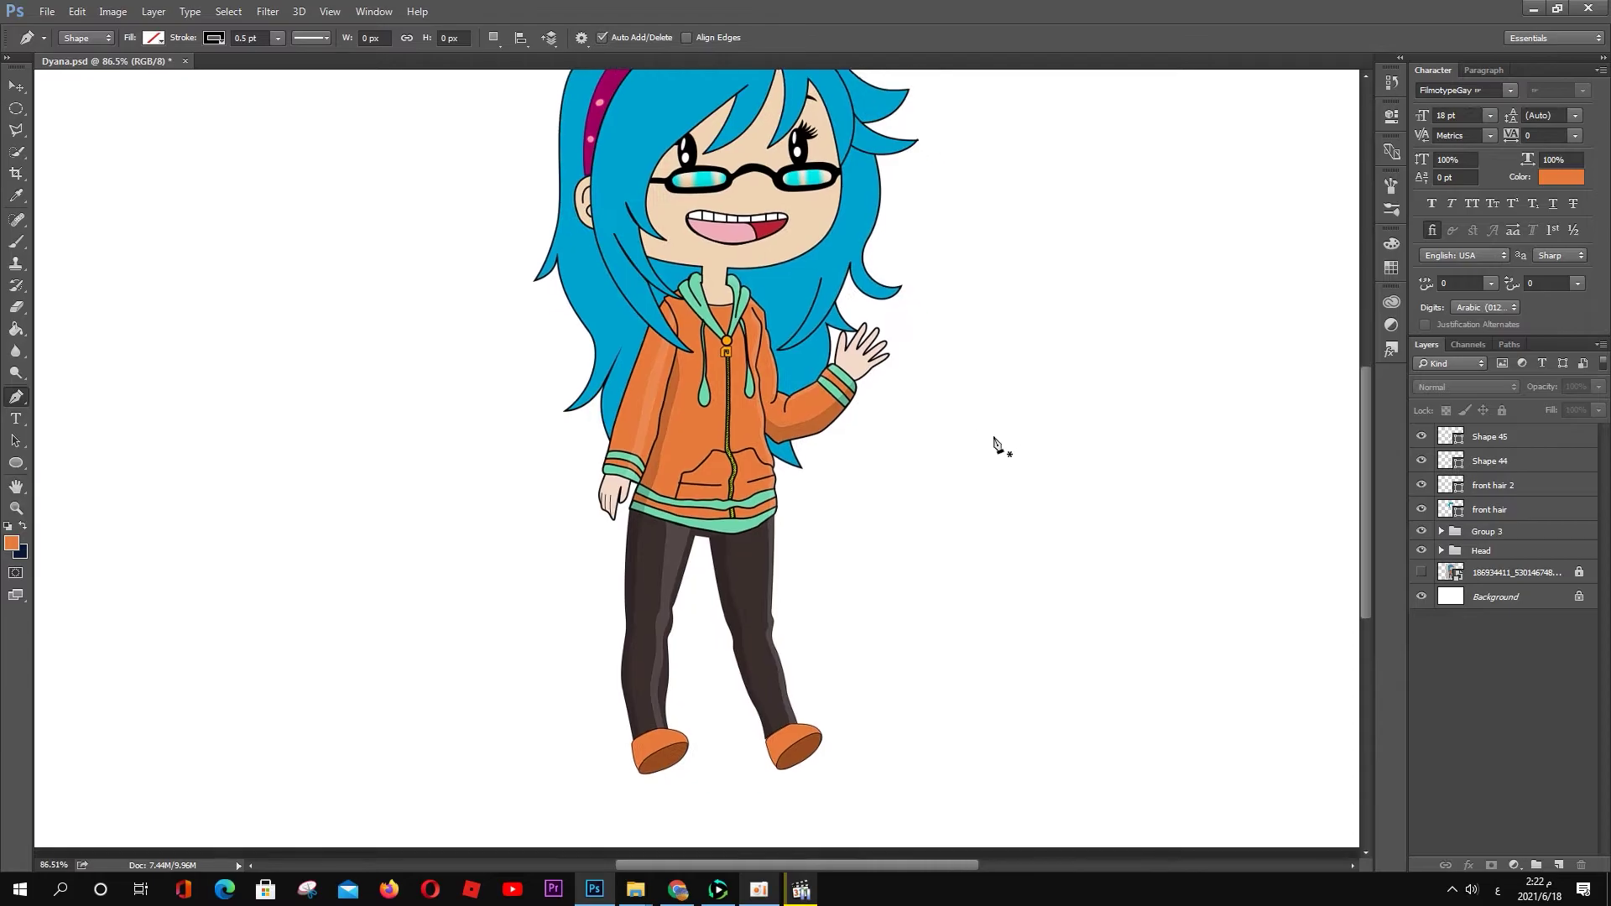
{"action": "scroll", "coordinate": [942, 344], "scroll_direction": "up", "scroll_amount": 3}
{"action": "key", "text": "alt+period"}
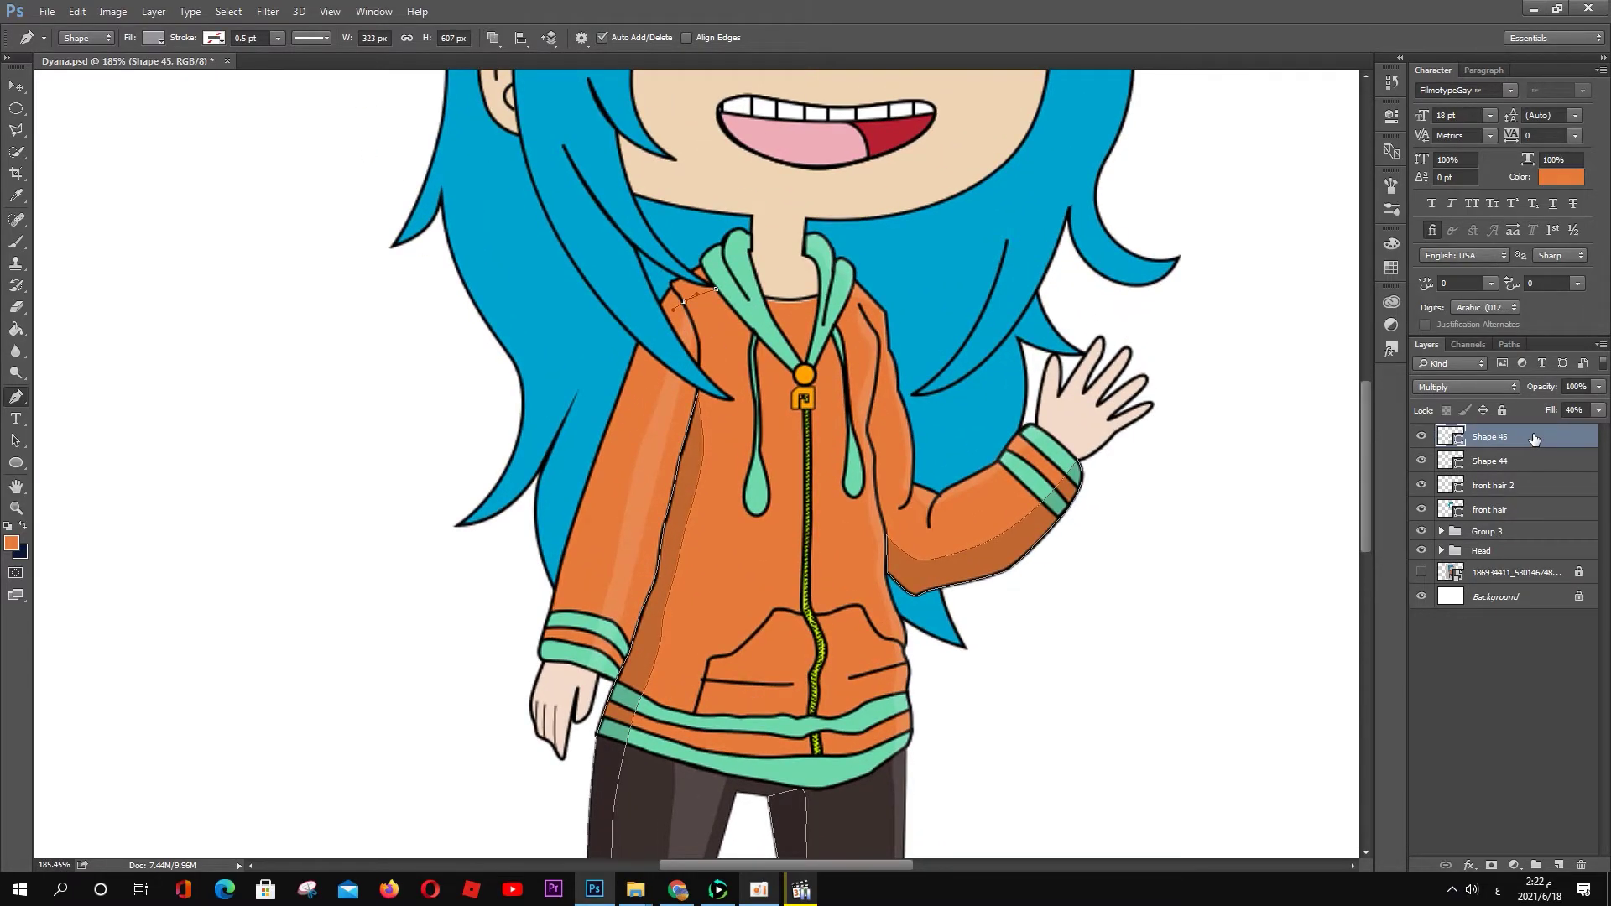
{"action": "left_click_drag", "start_coordinate": [1535, 439], "coordinate": [1549, 516]}
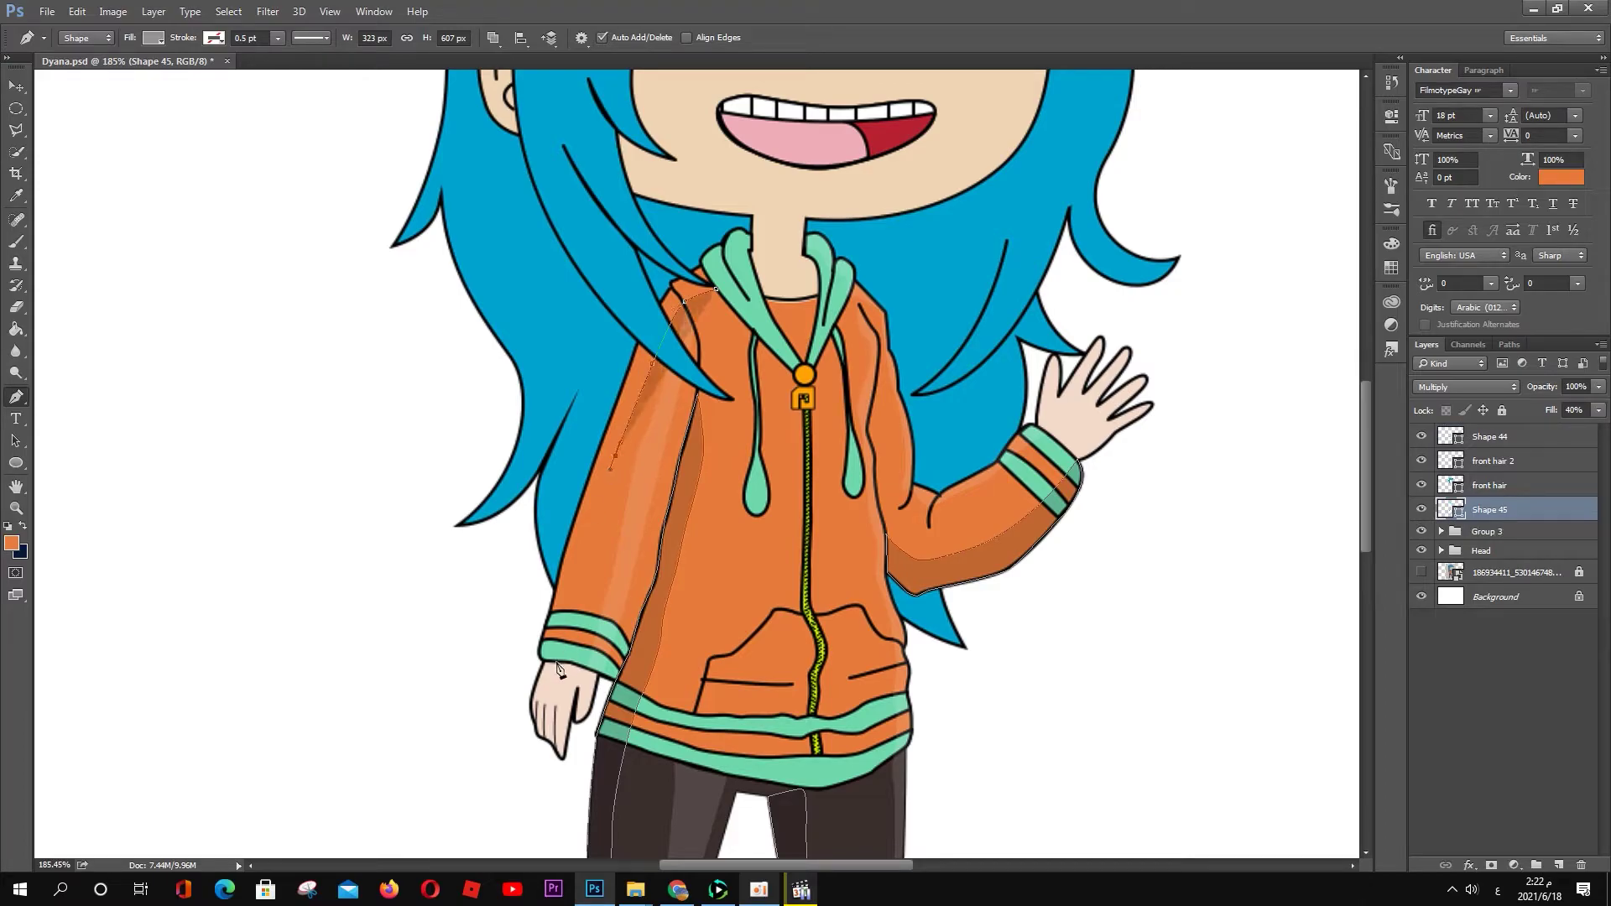
Step: Extend the shadow along the left sleeve from cuff to shoulder
{"action": "left_click_drag", "start_coordinate": [615, 456], "coordinate": [612, 435]}
{"action": "left_click", "coordinate": [633, 356]}
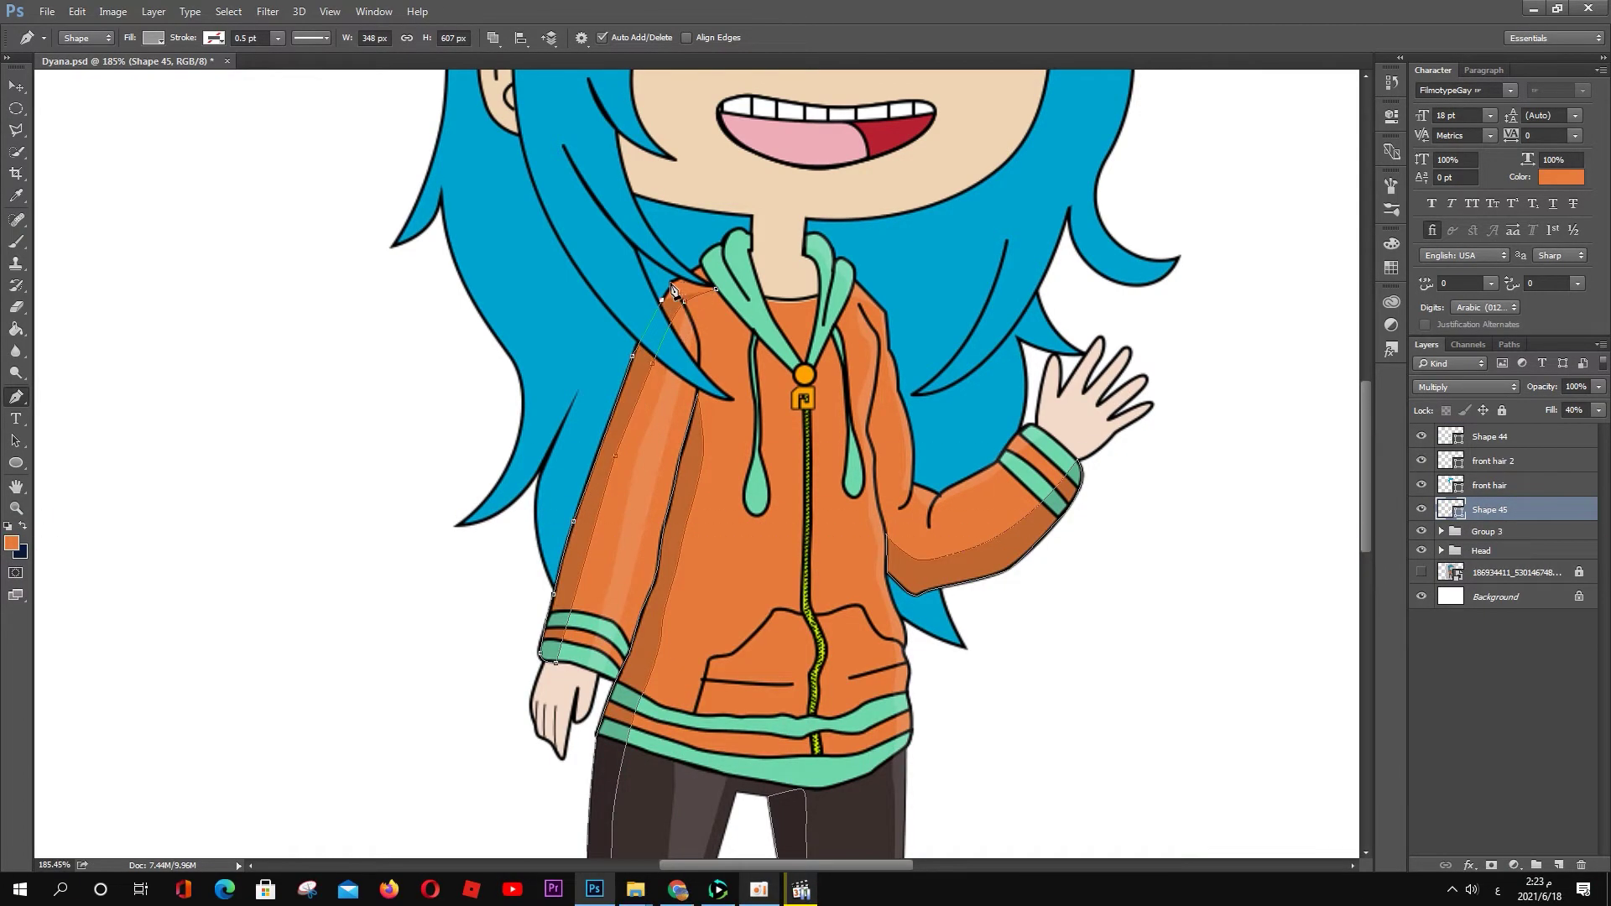
{"action": "left_click", "coordinate": [696, 268]}
{"action": "left_click", "coordinate": [1539, 678]}
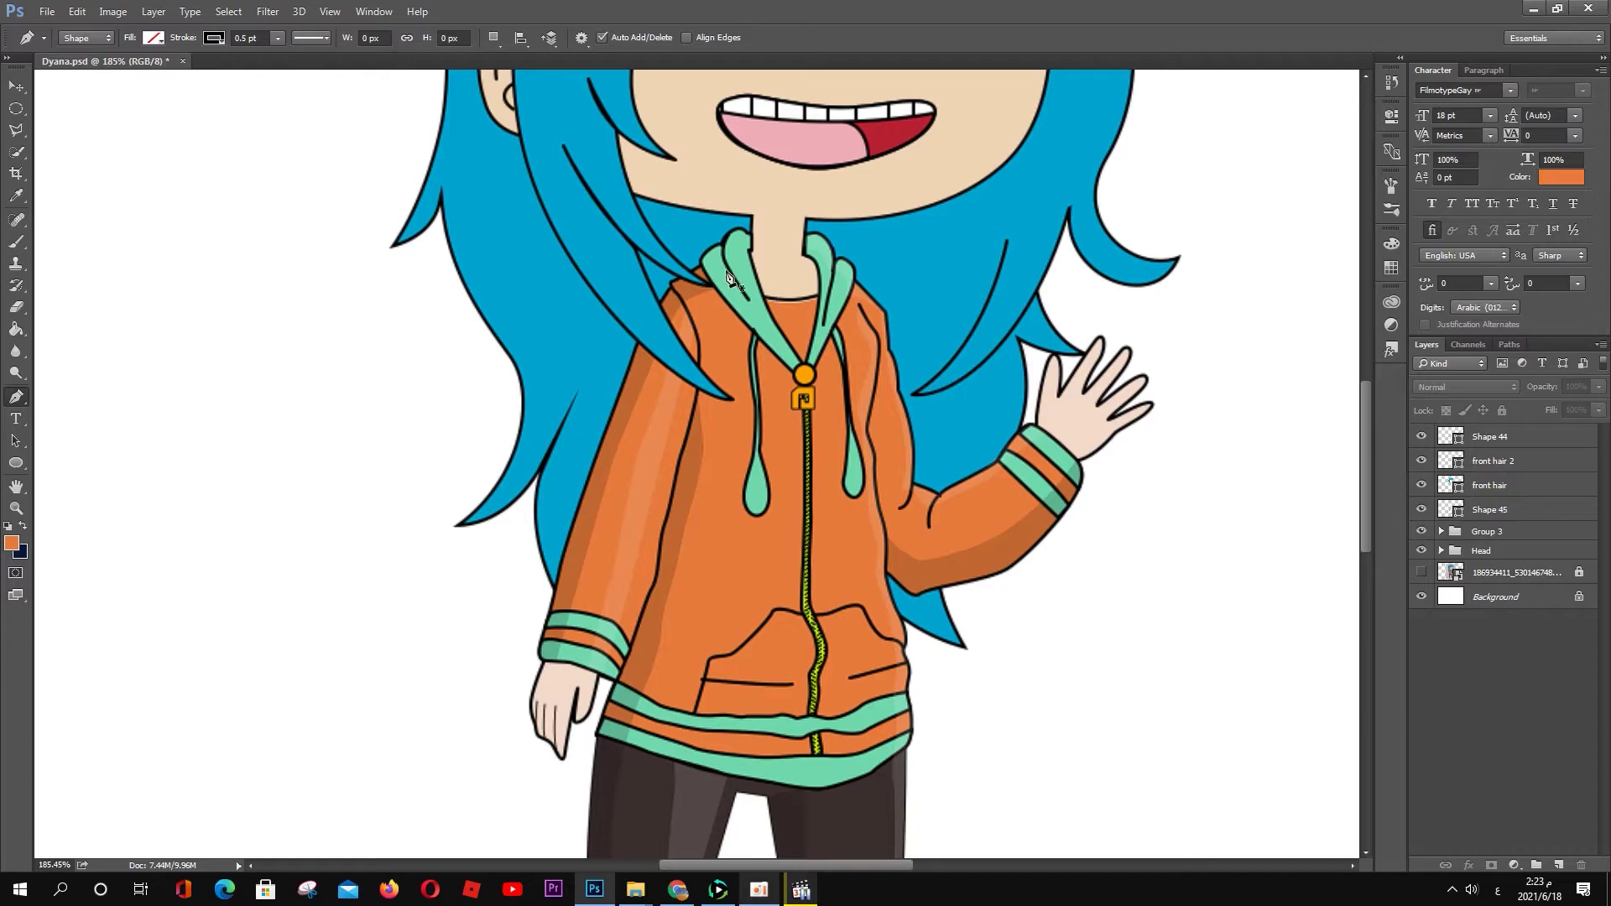
Step: Return to Shape 45 and add shadow up the hood's left edge
{"action": "scroll", "coordinate": [727, 277], "scroll_direction": "up", "scroll_amount": 2}
{"action": "left_click", "coordinate": [759, 258]}
{"action": "left_click", "coordinate": [1445, 434]}
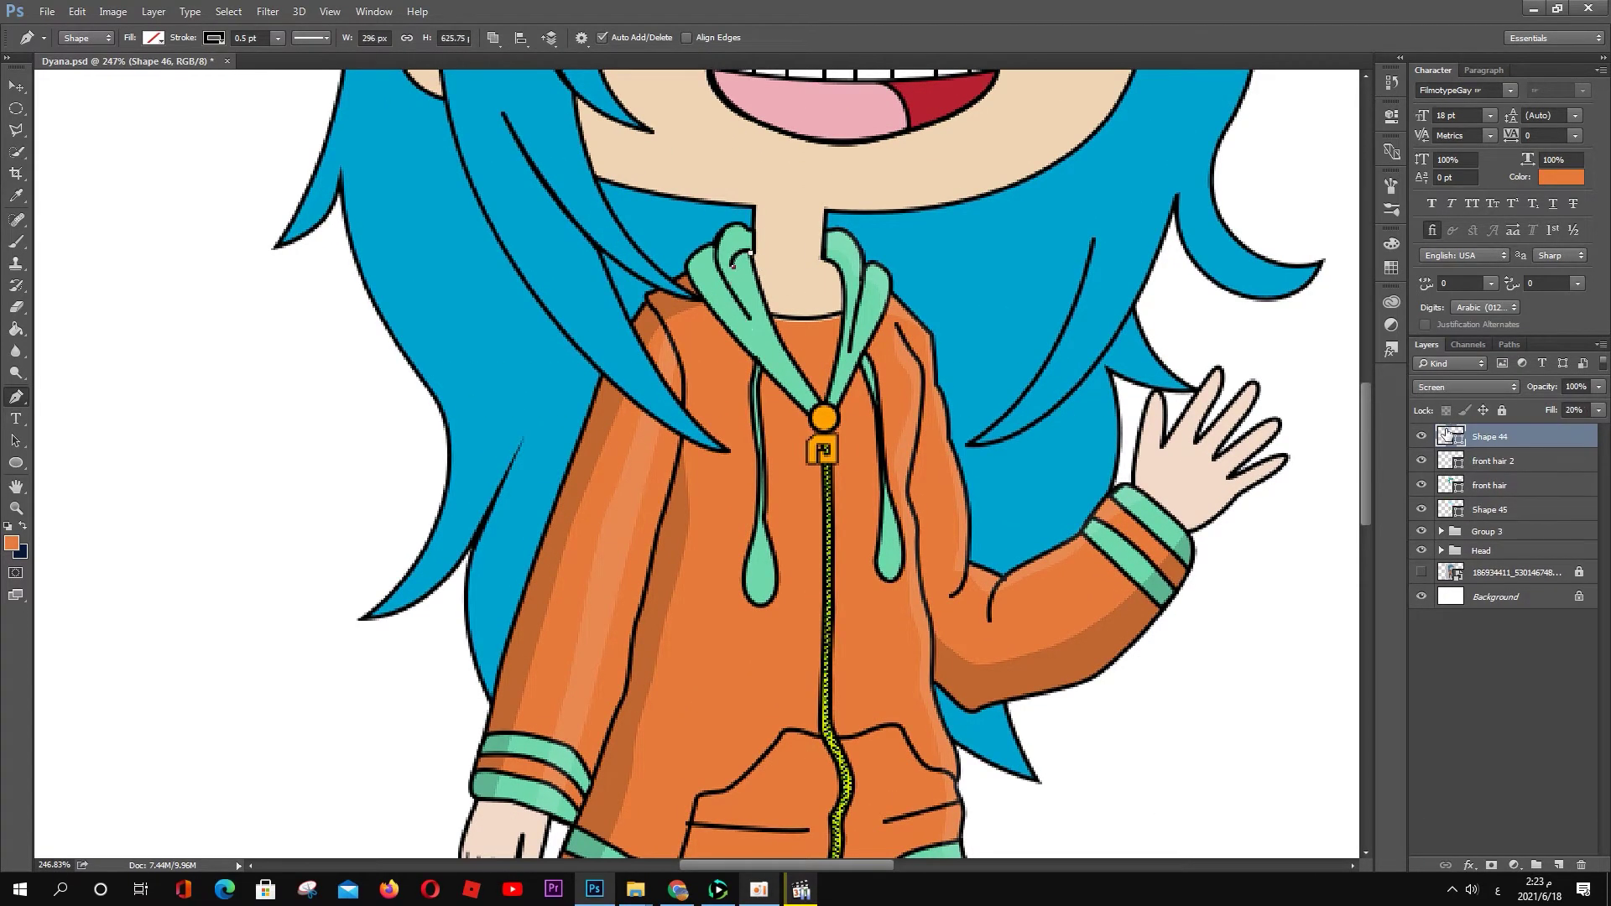
{"action": "left_click", "coordinate": [1494, 509]}
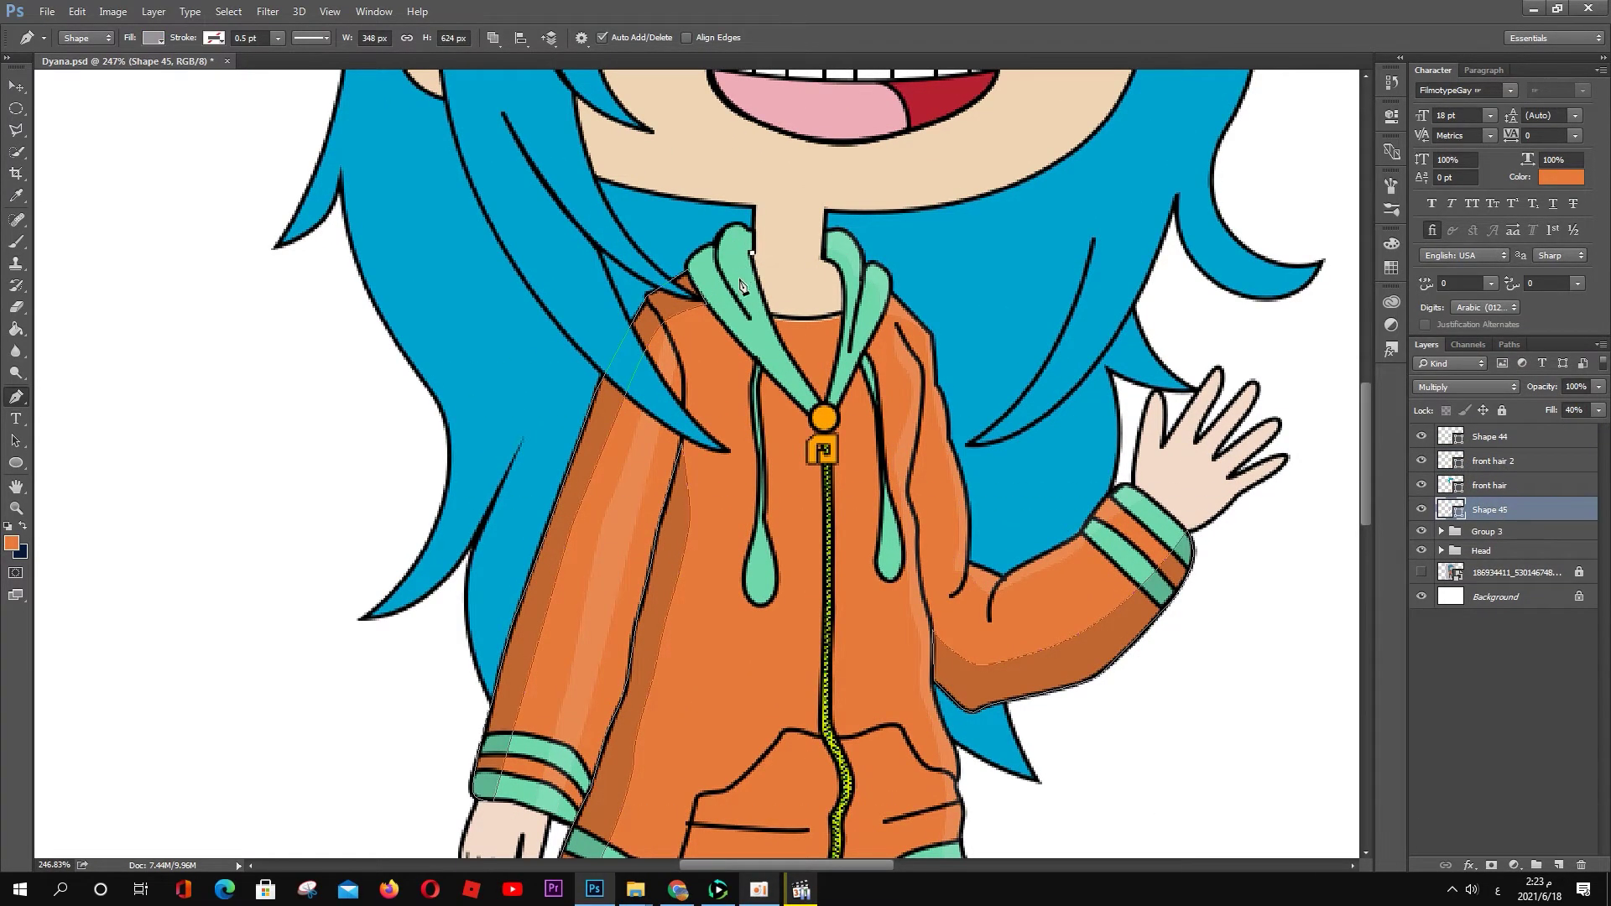
{"action": "left_click", "coordinate": [760, 350]}
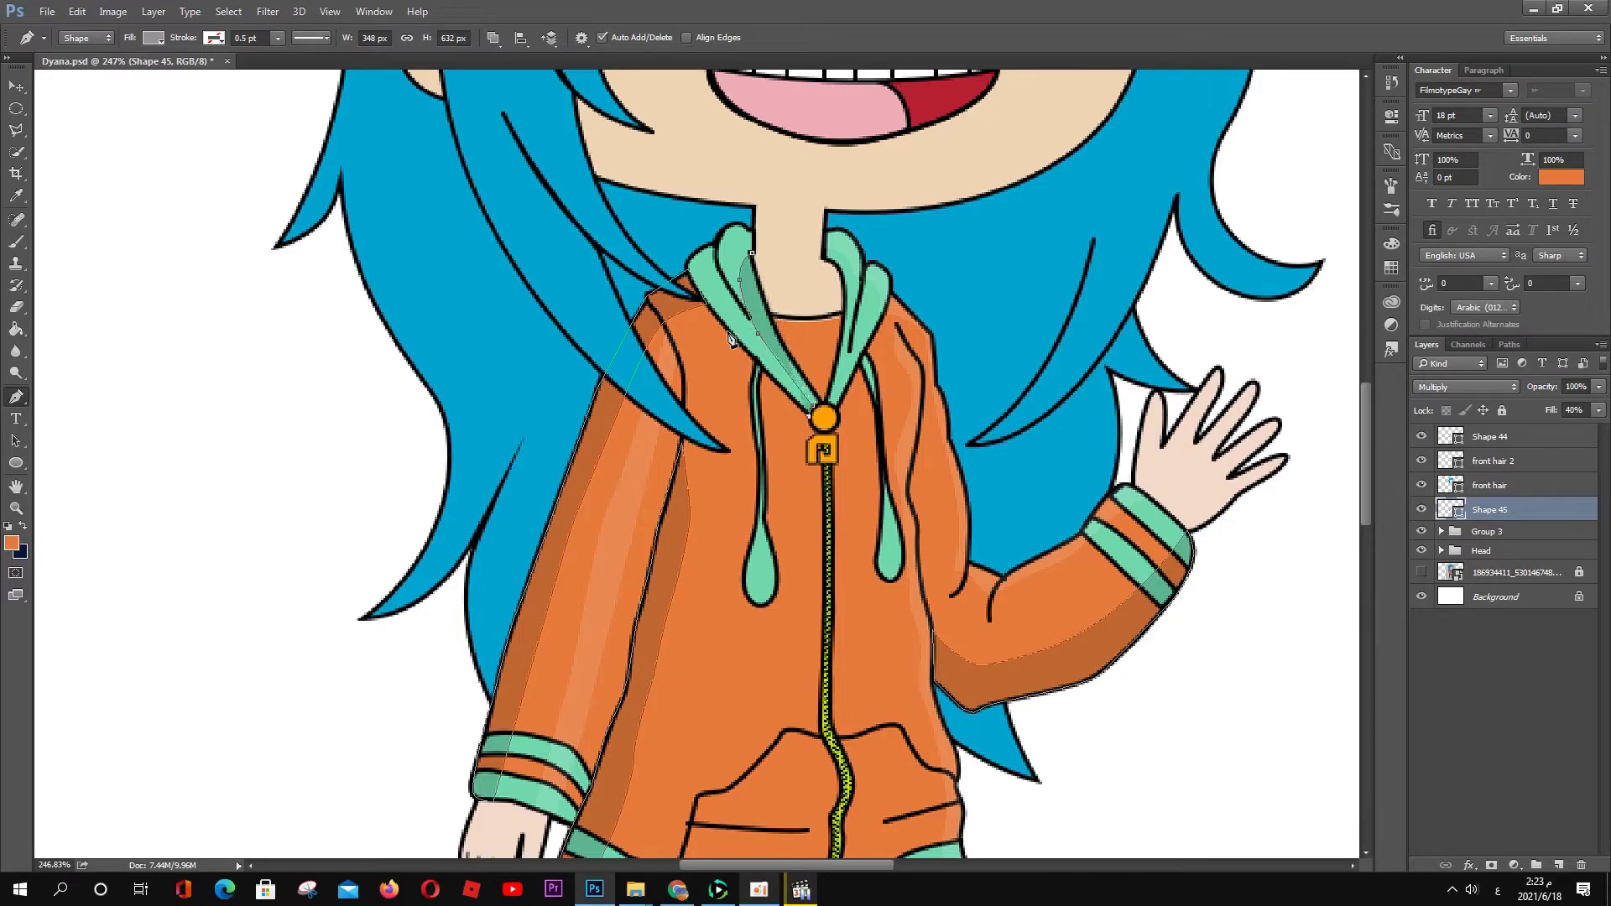
{"action": "left_click", "coordinate": [727, 330]}
{"action": "left_click", "coordinate": [688, 266]}
{"action": "left_click", "coordinate": [737, 223]}
Step: Trace shadow around the right and left drawstrings and their teardrop tips
{"action": "scroll", "coordinate": [862, 483], "scroll_direction": "up", "scroll_amount": 2}
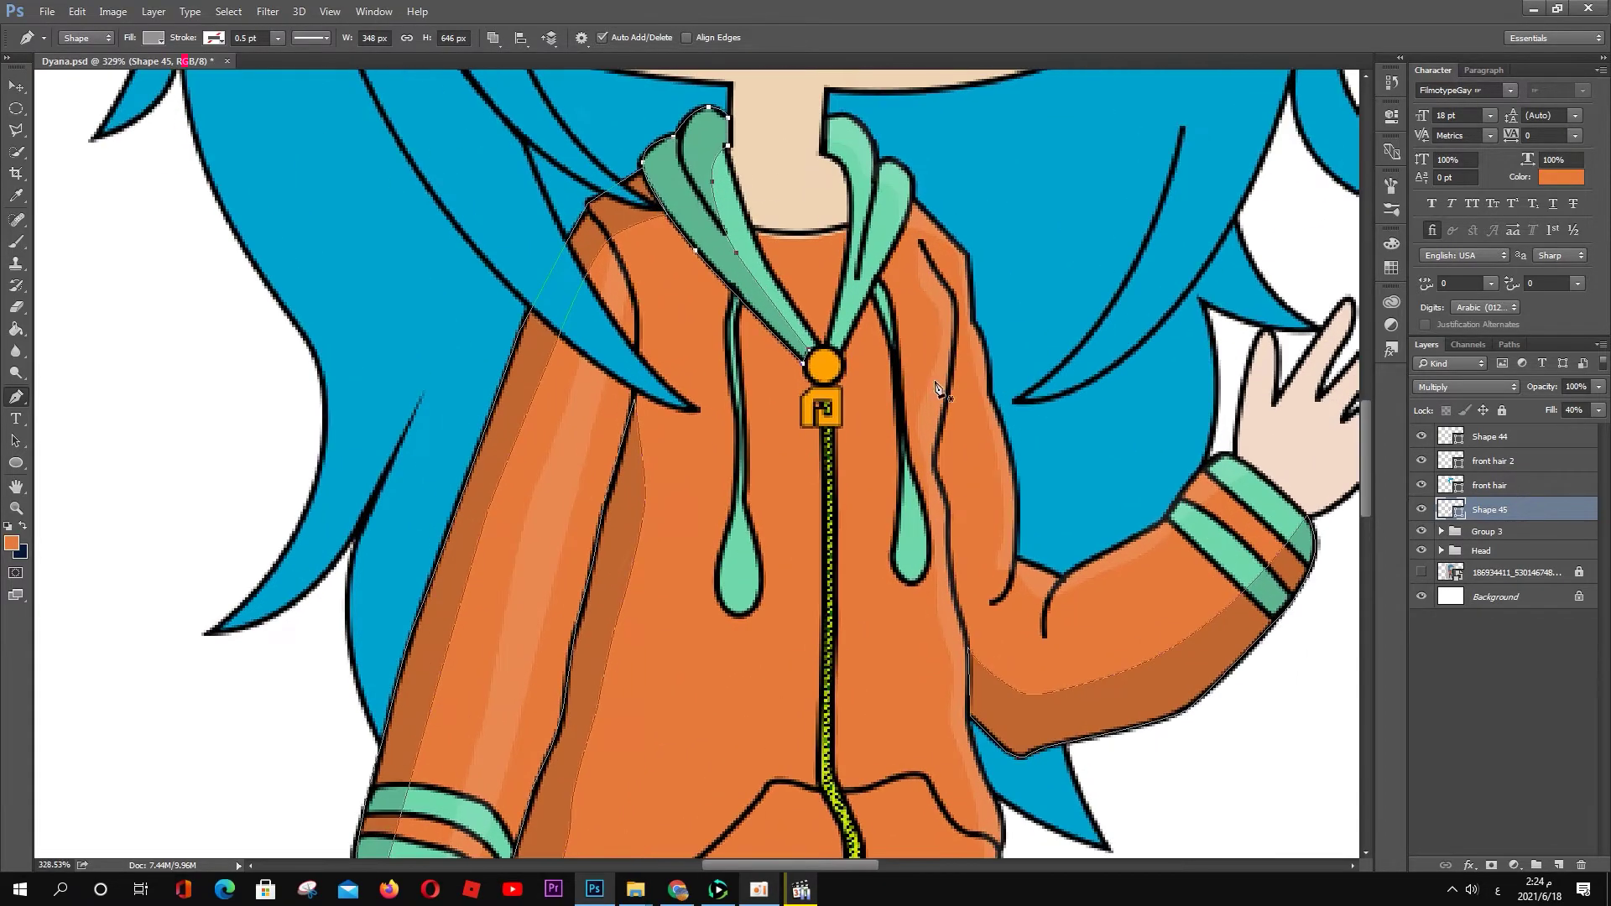
{"action": "left_click", "coordinate": [906, 485]}
{"action": "left_click", "coordinate": [894, 550]}
{"action": "left_click", "coordinate": [908, 581]}
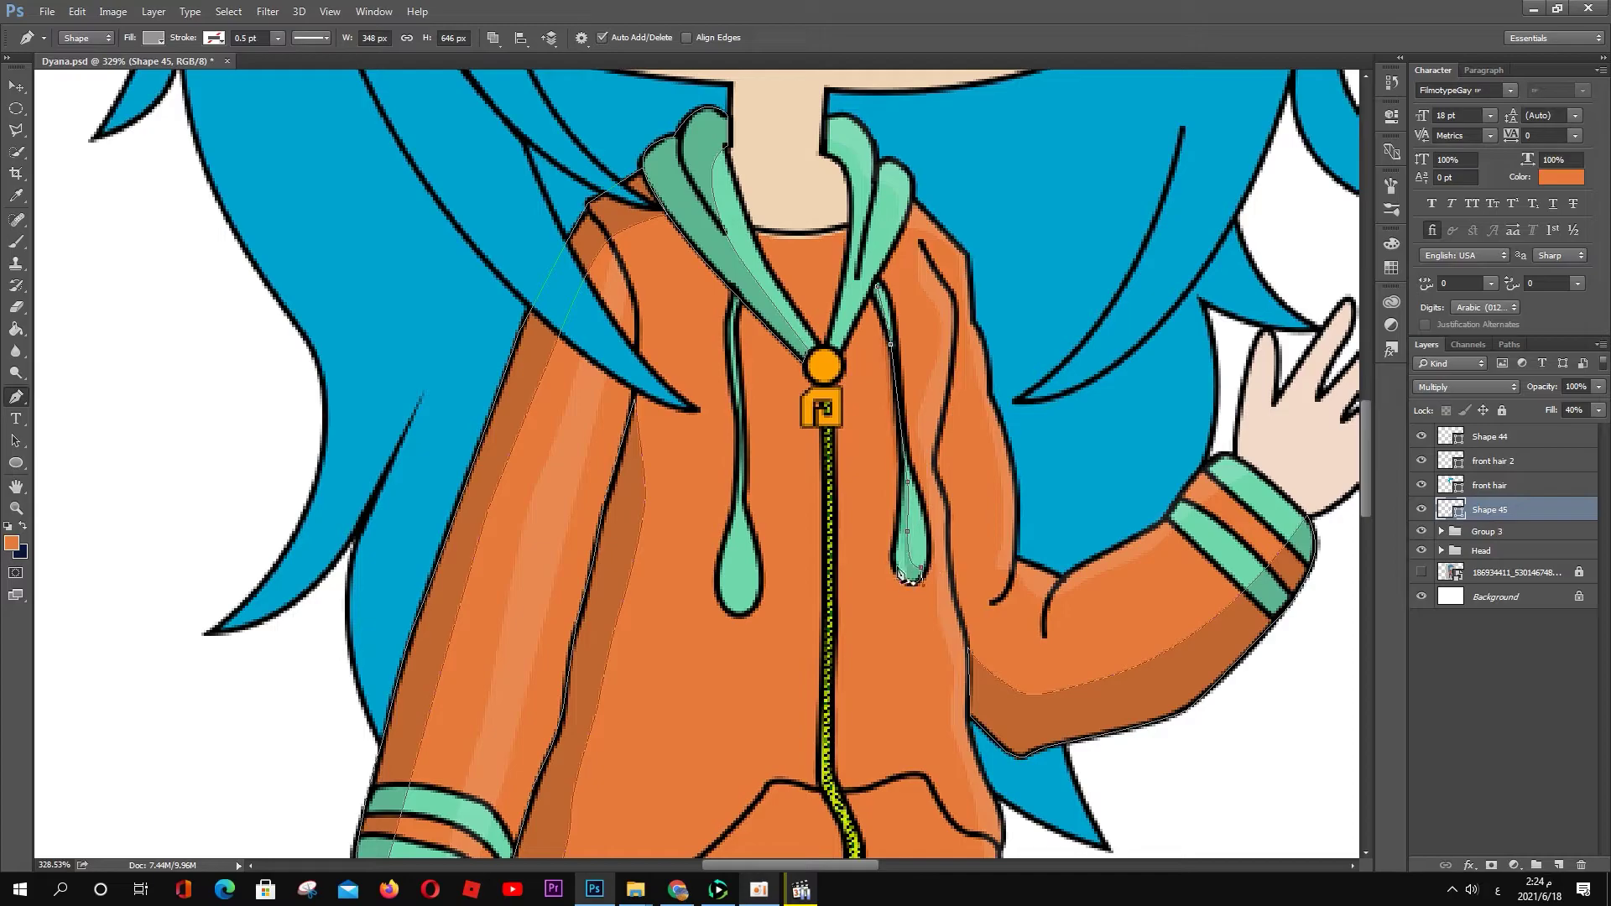
{"action": "left_click", "coordinate": [903, 460]}
{"action": "left_click_drag", "start_coordinate": [872, 298], "coordinate": [845, 263]}
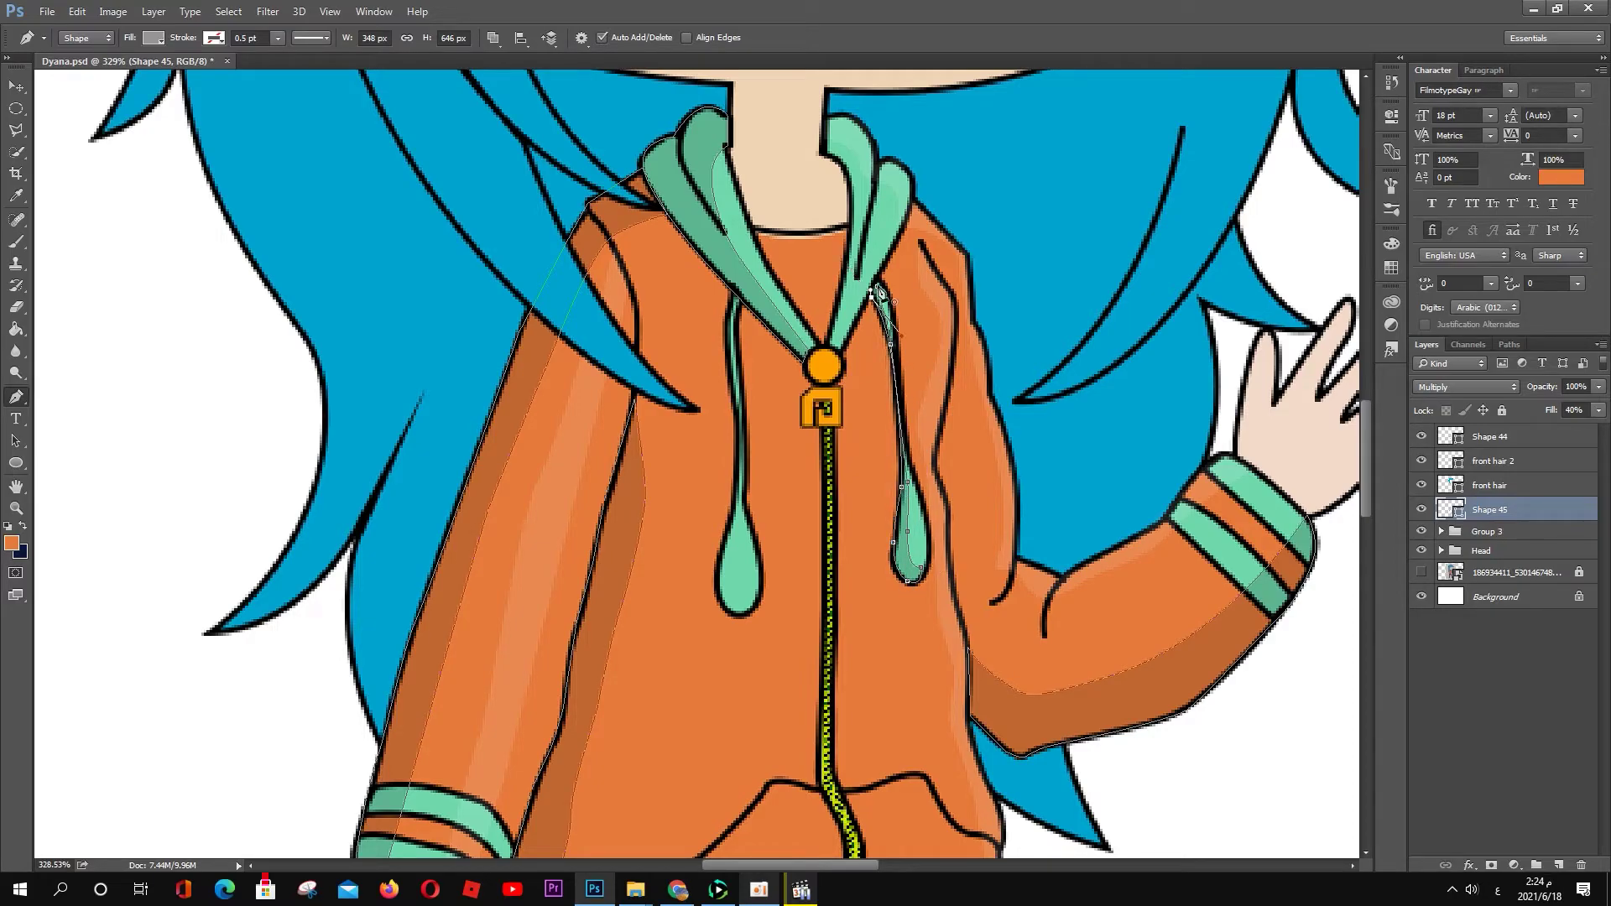
{"action": "left_click", "coordinate": [727, 529]}
{"action": "left_click", "coordinate": [717, 589]}
{"action": "left_click", "coordinate": [741, 616]}
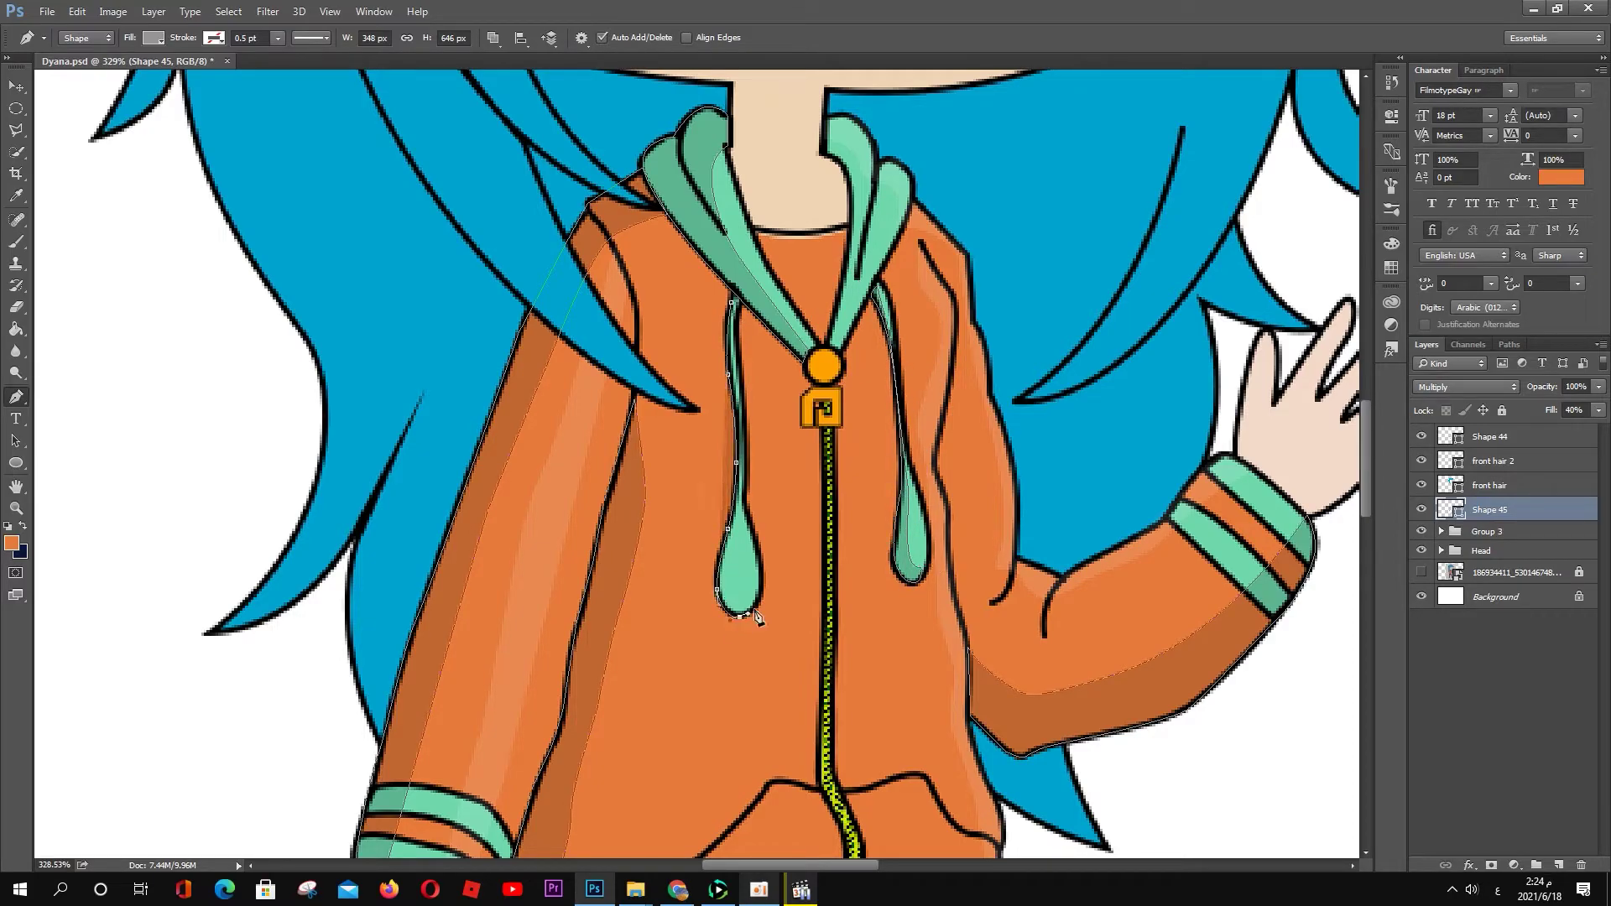
Step: Discard a stray face path and its new layer, then reselect Shape 45
{"action": "scroll", "coordinate": [760, 372], "scroll_direction": "down", "scroll_amount": 5}
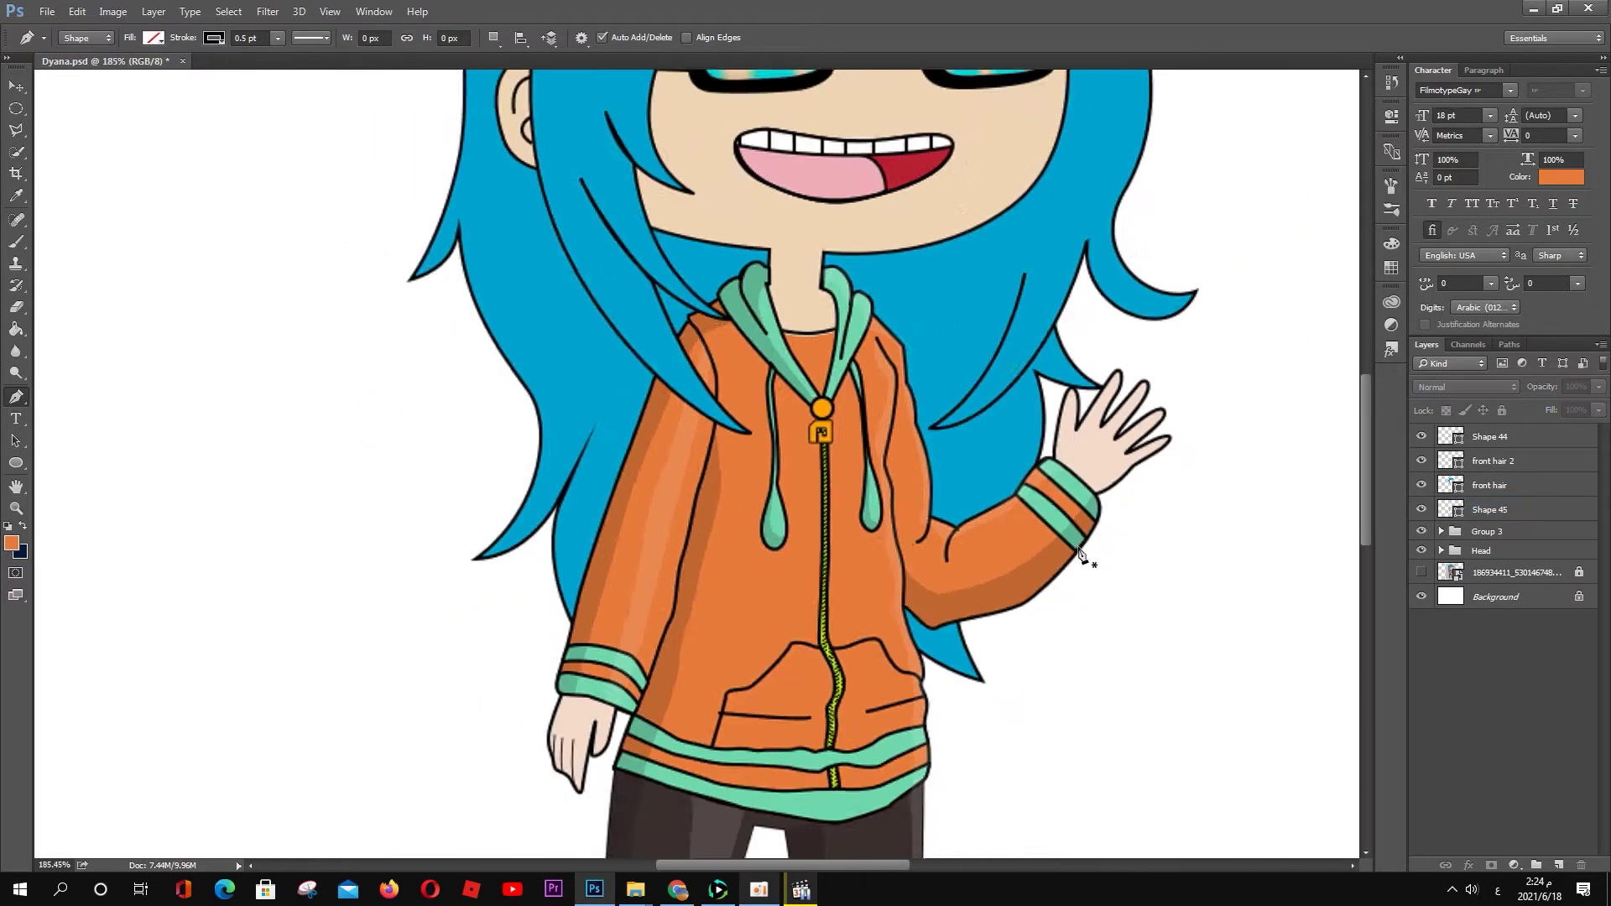
{"action": "left_click", "coordinate": [648, 247]}
{"action": "left_click", "coordinate": [614, 300]}
{"action": "left_click", "coordinate": [638, 357]}
{"action": "key", "text": "Delete"}
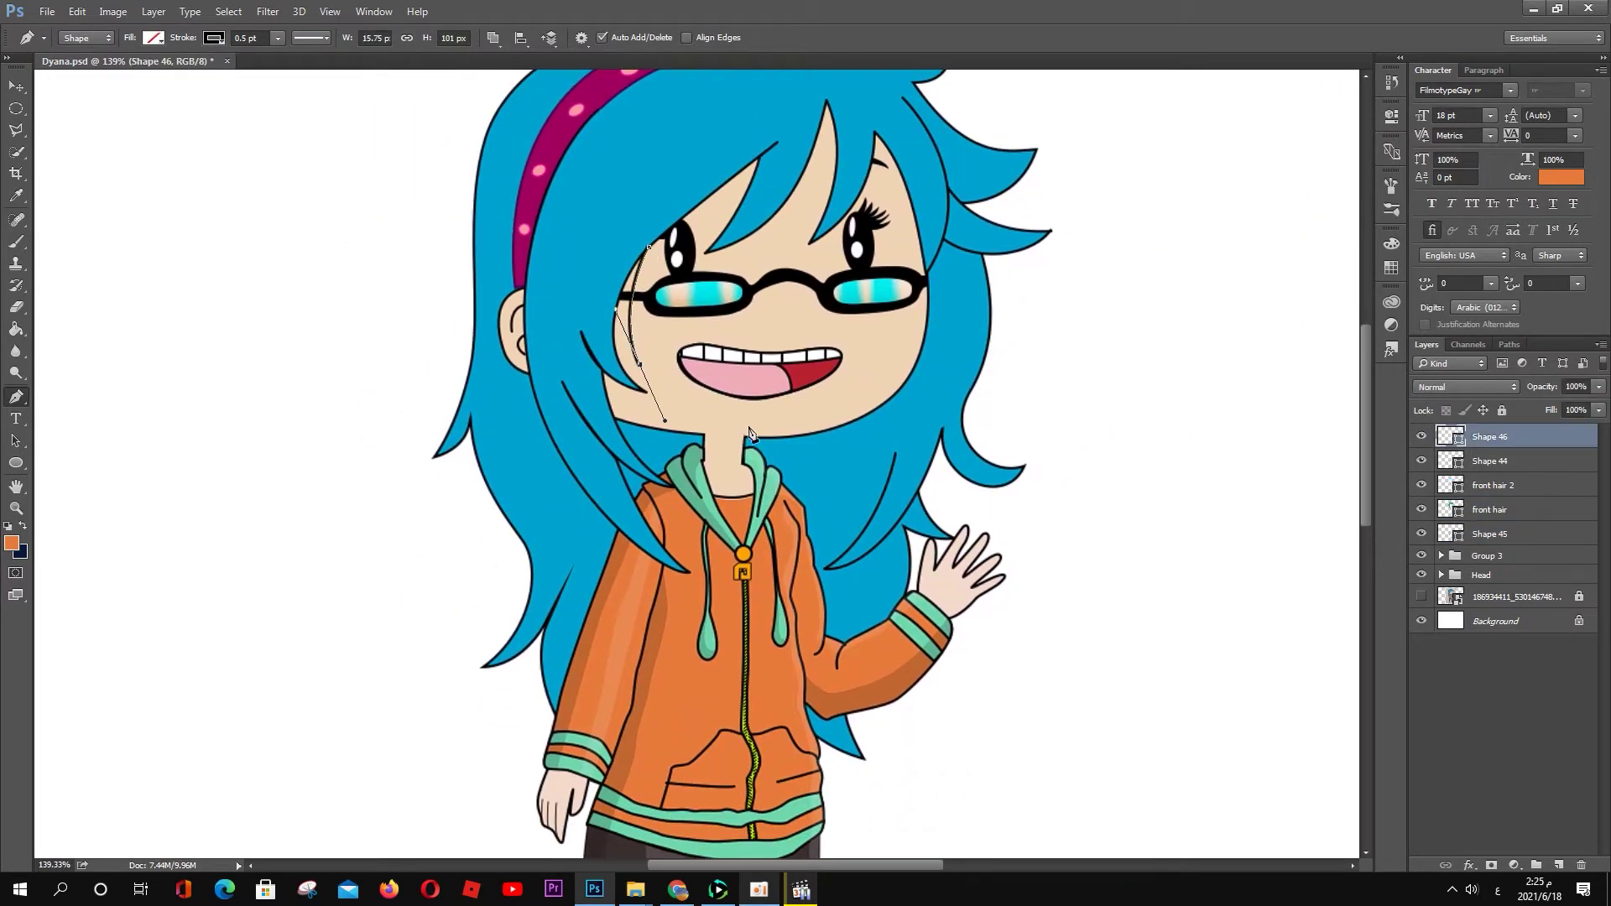
{"action": "key", "text": "Delete"}
{"action": "left_click", "coordinate": [1482, 513]}
Step: Shade the face's left side and pull the shadow down along the neck
{"action": "left_click", "coordinate": [689, 428]}
{"action": "left_click", "coordinate": [642, 254]}
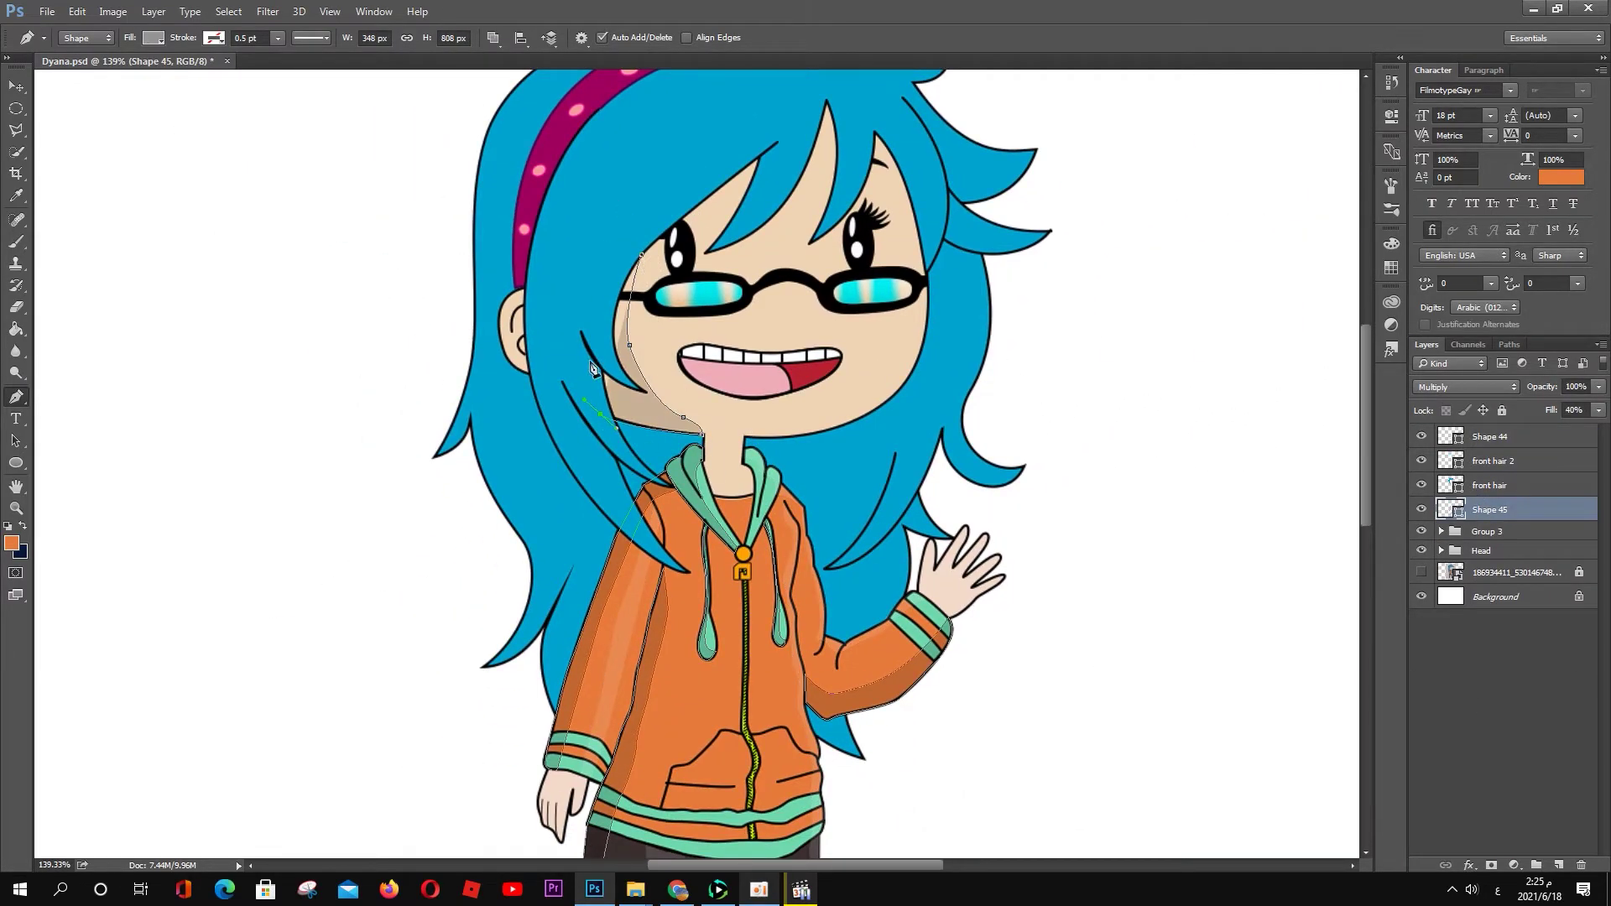
{"action": "left_click", "coordinate": [1503, 684]}
{"action": "scroll", "coordinate": [716, 457], "scroll_direction": "up", "scroll_amount": 5}
{"action": "left_click", "coordinate": [719, 406], "text": "ctrl"}
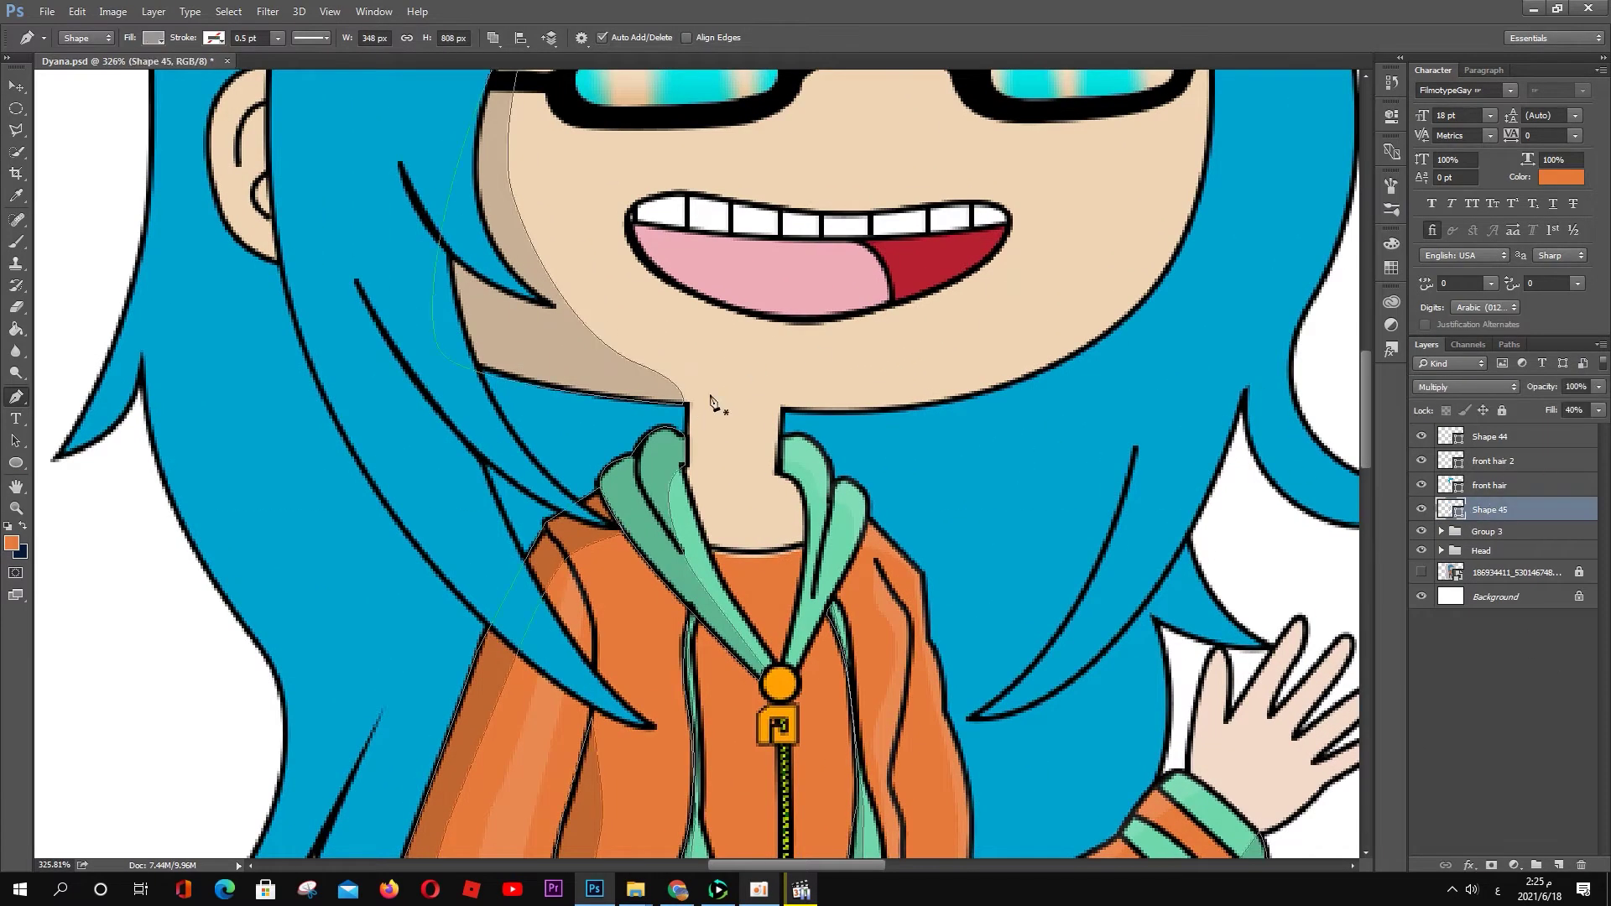
{"action": "left_click", "coordinate": [713, 432]}
{"action": "left_click_drag", "start_coordinate": [716, 434], "coordinate": [719, 544]}
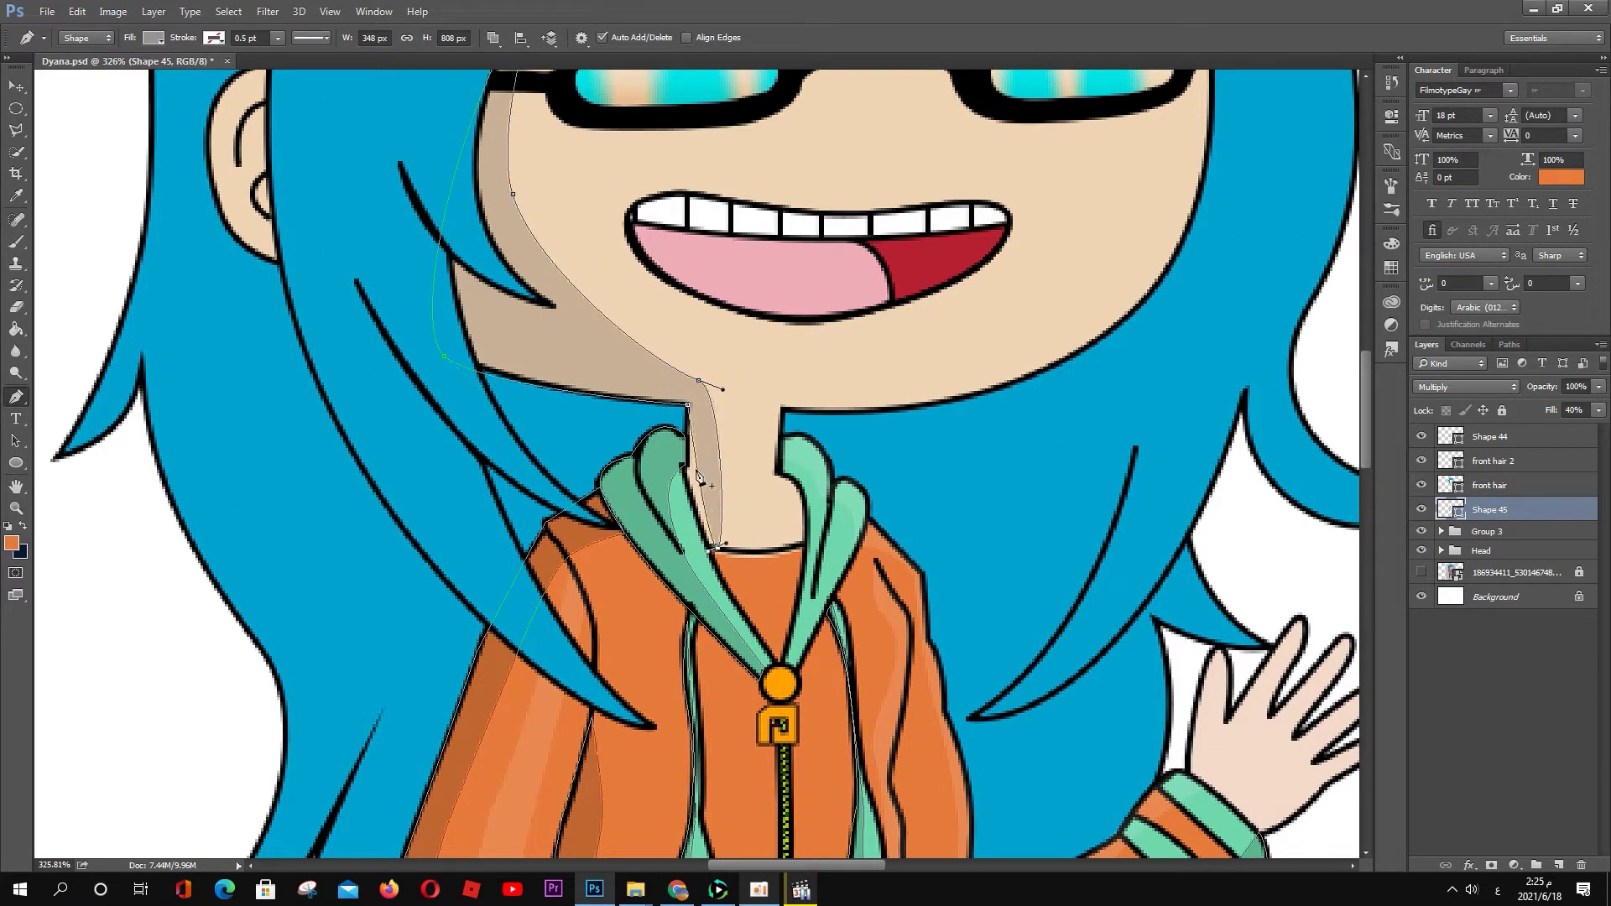
{"action": "scroll", "coordinate": [730, 430], "scroll_direction": "down", "scroll_amount": 5}
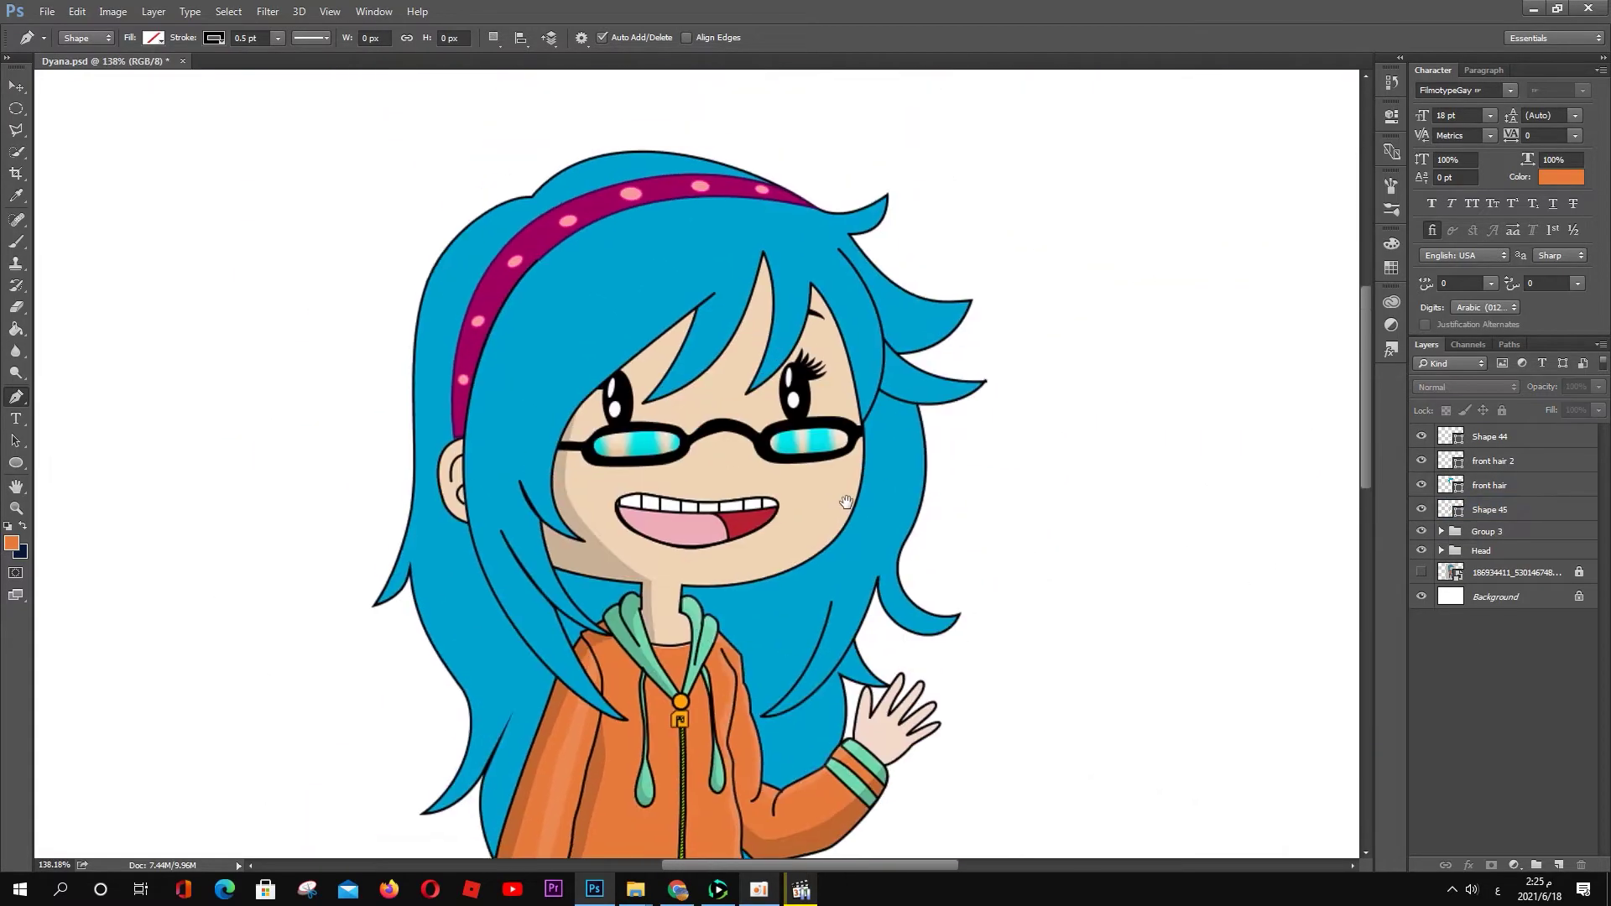
Step: Adjust the Shape 44 highlight edge along the cheek
{"action": "left_click", "coordinate": [1498, 436]}
{"action": "left_click", "coordinate": [812, 307], "text": "ctrl"}
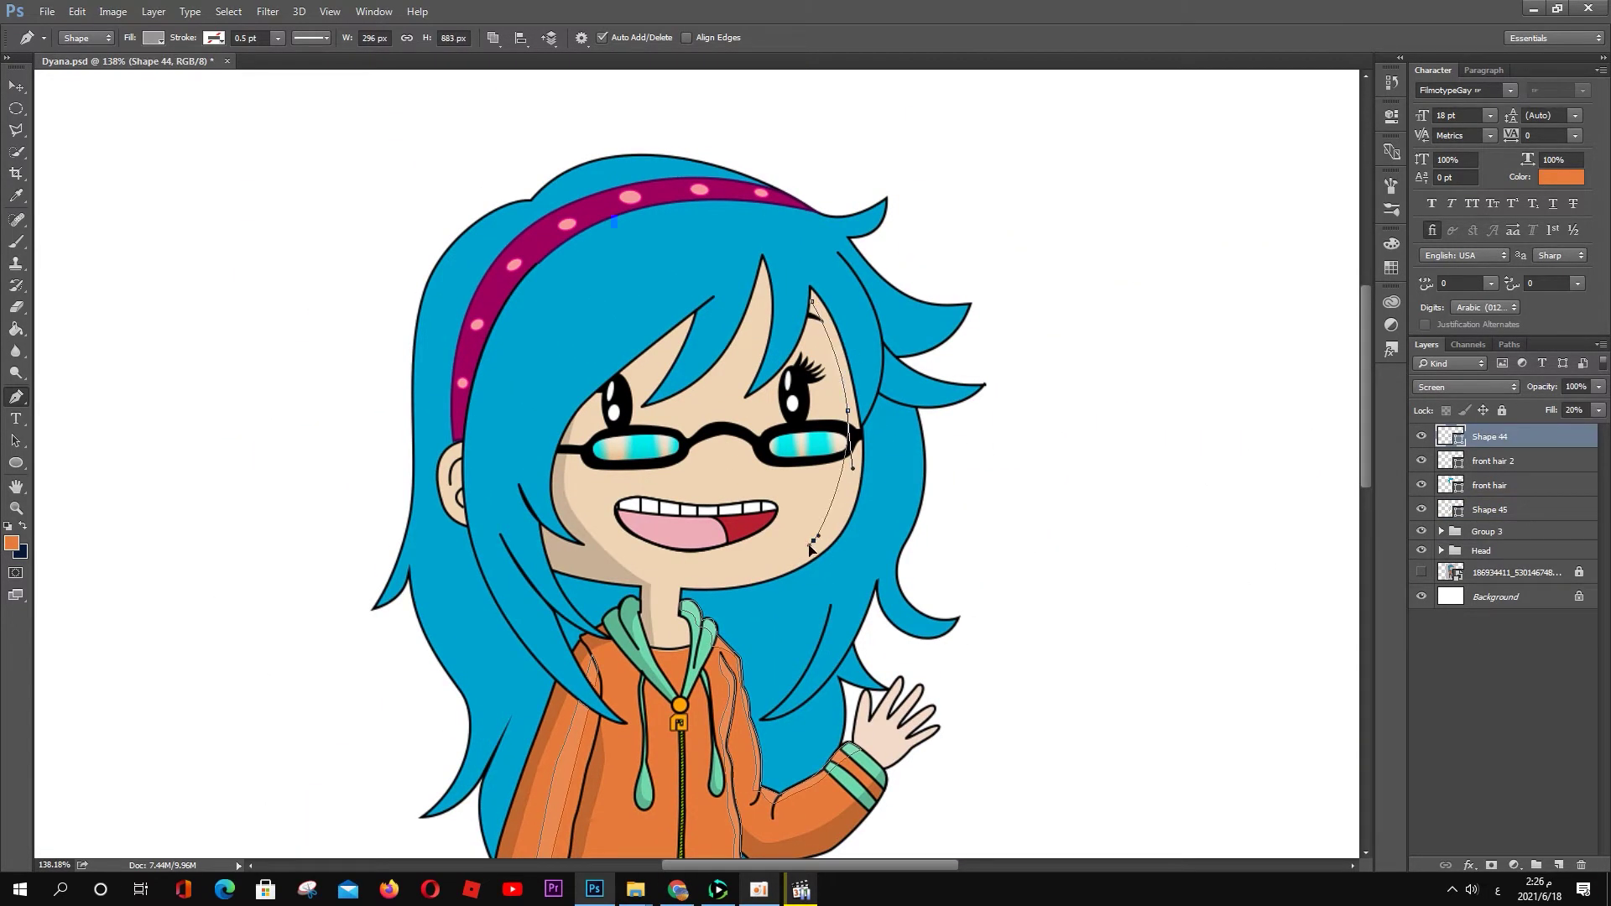
{"action": "scroll", "coordinate": [678, 593], "scroll_direction": "up", "scroll_amount": 2}
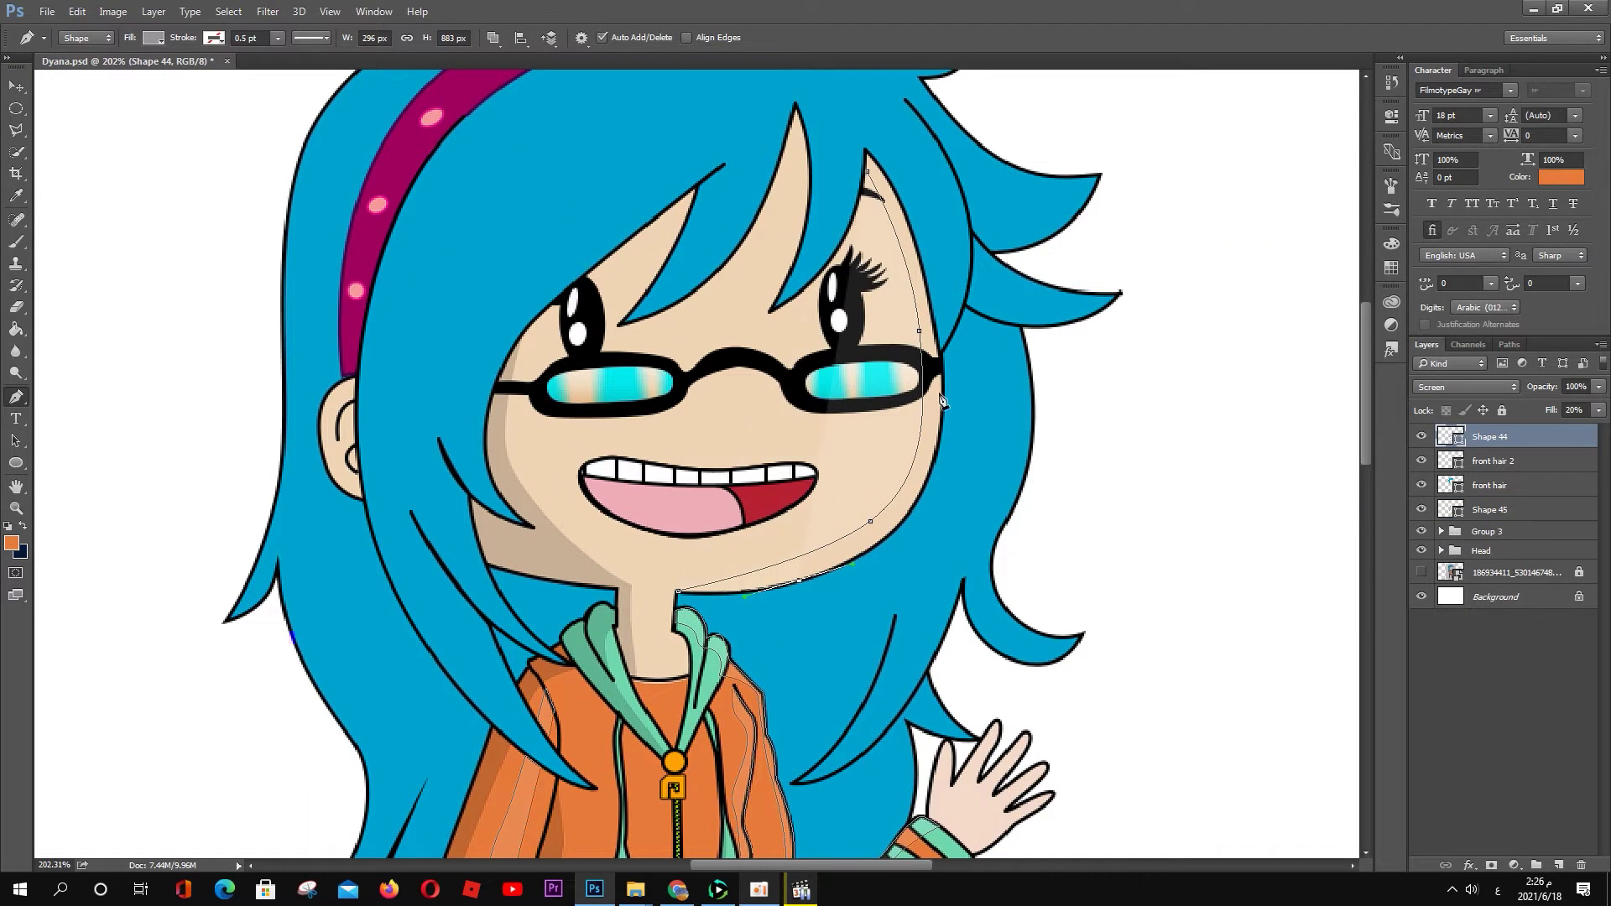
{"action": "left_click_drag", "start_coordinate": [923, 369], "coordinate": [943, 390]}
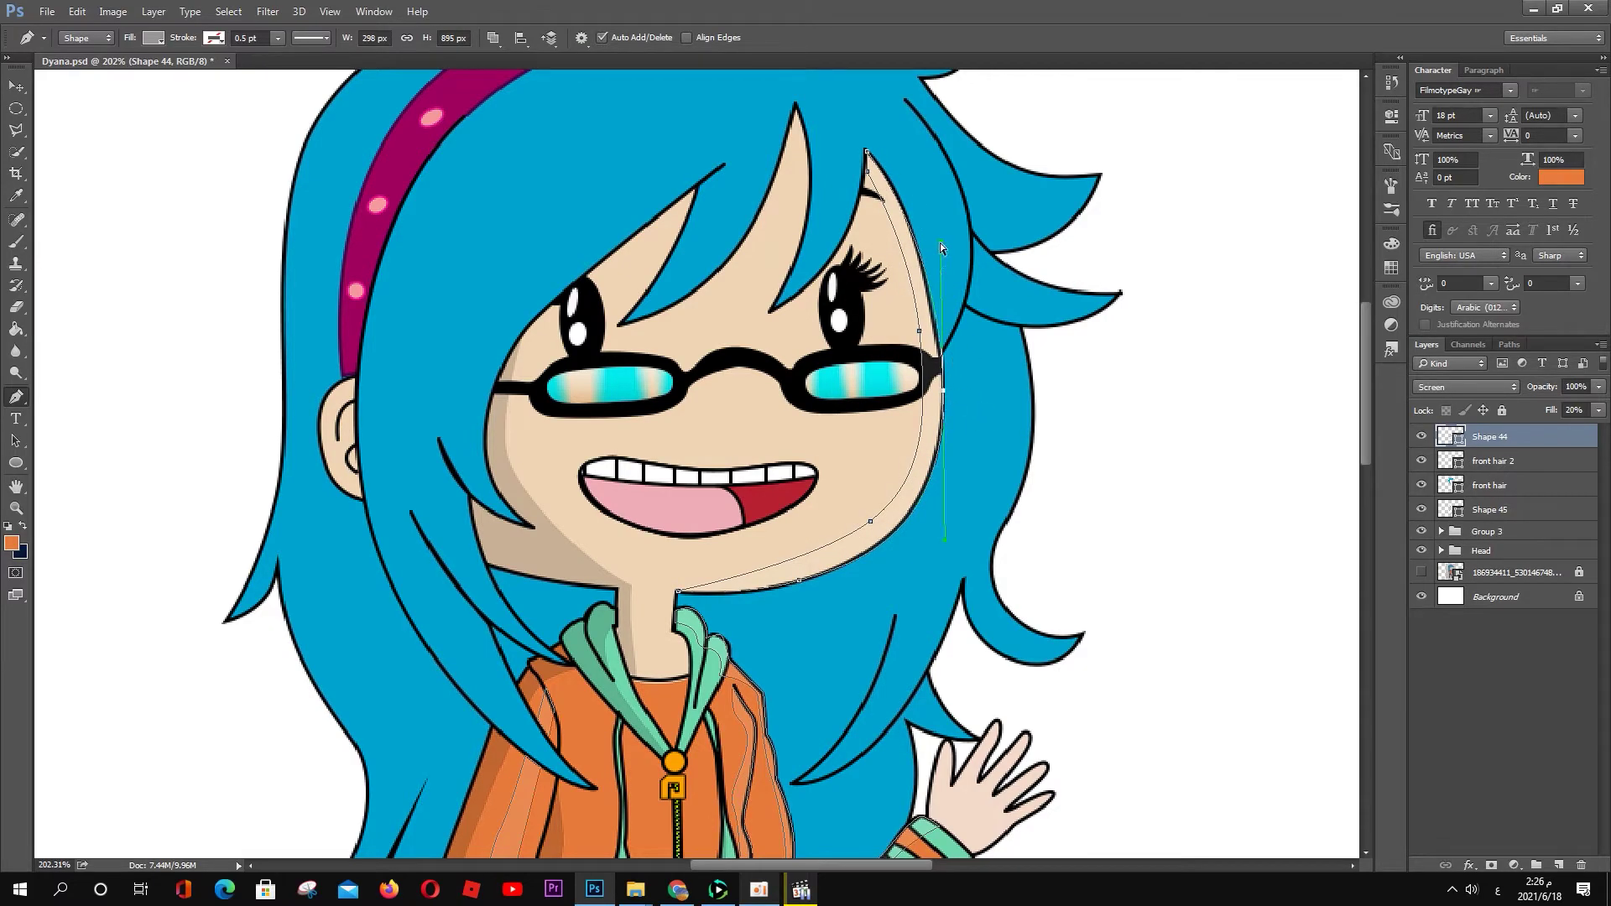
{"action": "left_click", "coordinate": [1498, 658]}
{"action": "scroll", "coordinate": [843, 496], "scroll_direction": "down", "scroll_amount": 5}
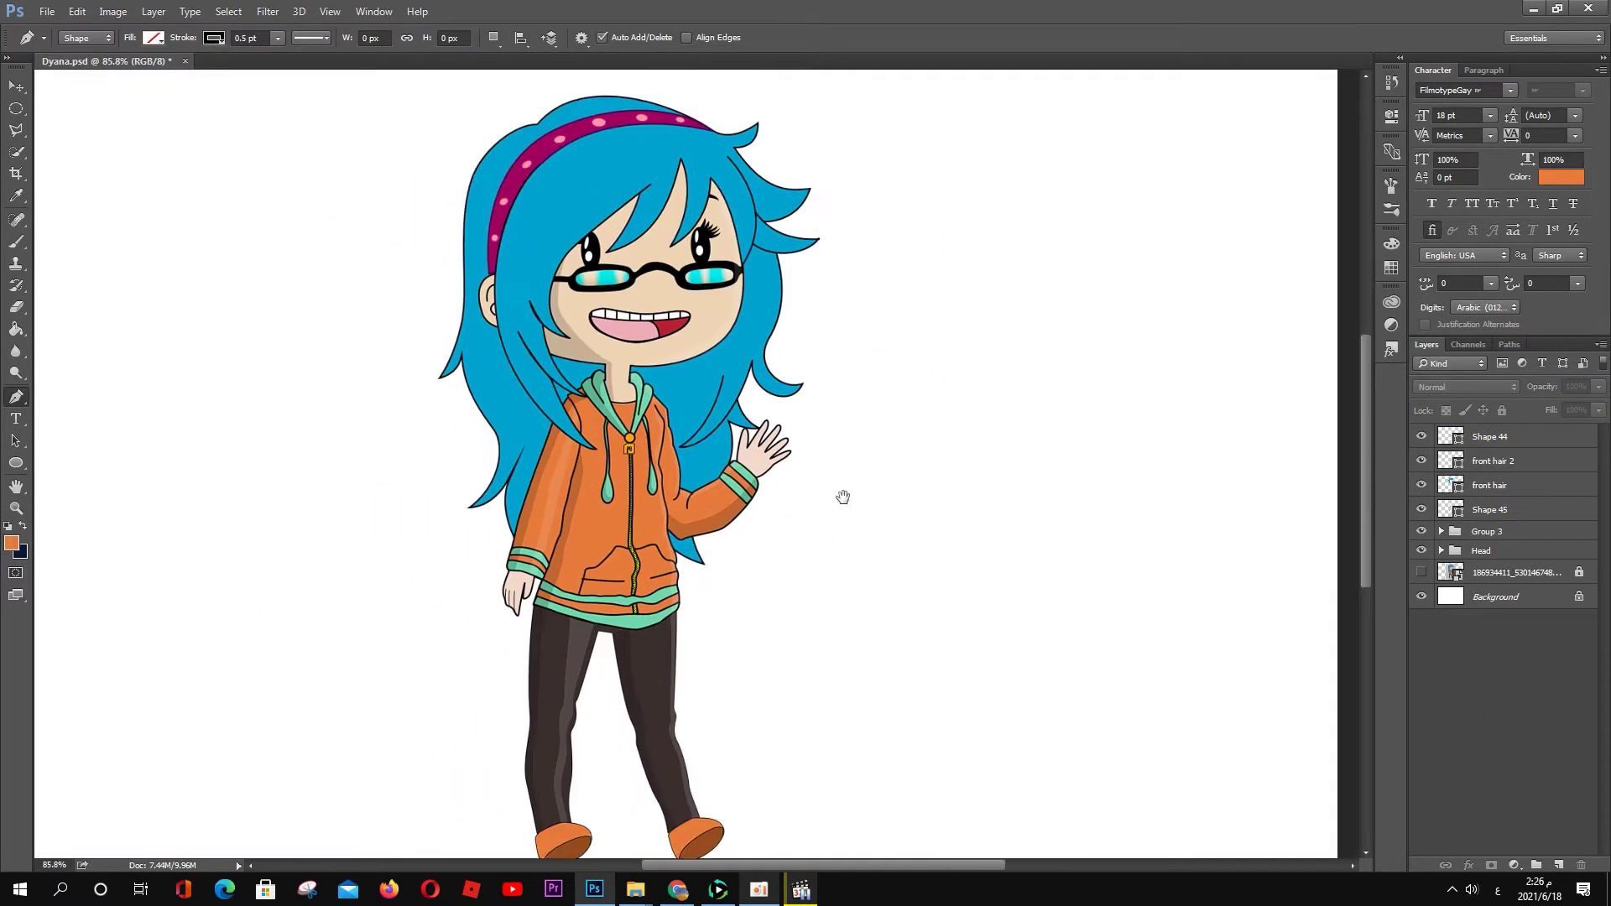
{"action": "left_click_drag", "start_coordinate": [844, 497], "coordinate": [839, 474]}
Step: Reselect Shape 44, check path combine mode, and highlight the top of the hair
{"action": "left_click", "coordinate": [1492, 436]}
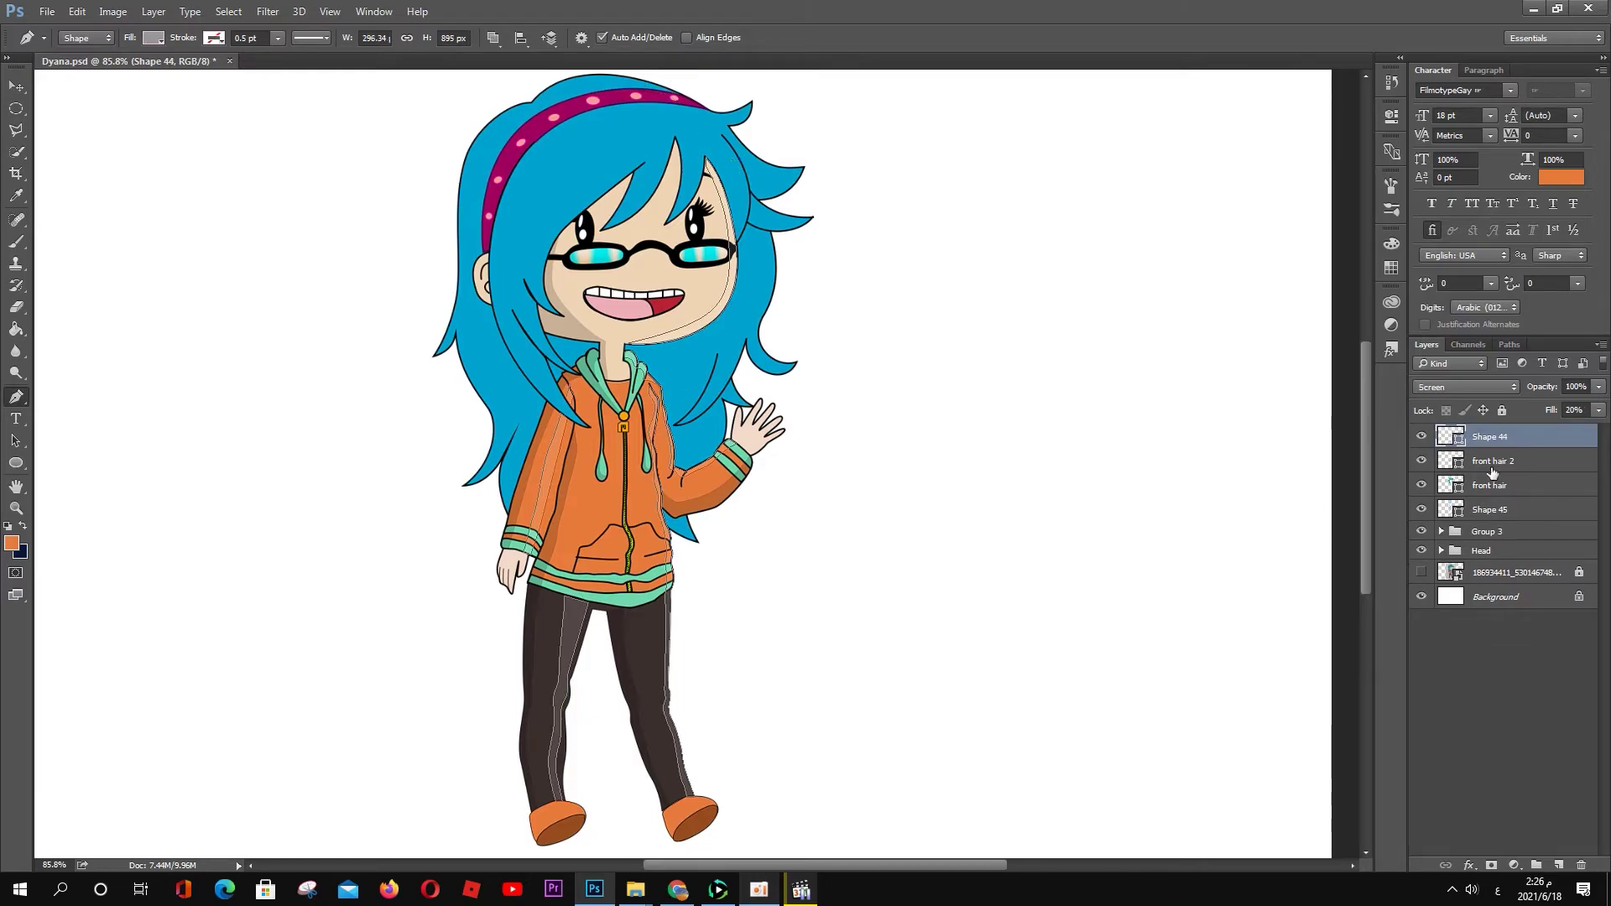
{"action": "left_click", "coordinate": [493, 37]}
{"action": "scroll", "coordinate": [473, 248], "scroll_direction": "up", "scroll_amount": 3}
{"action": "left_click_drag", "start_coordinate": [743, 254], "coordinate": [780, 286]}
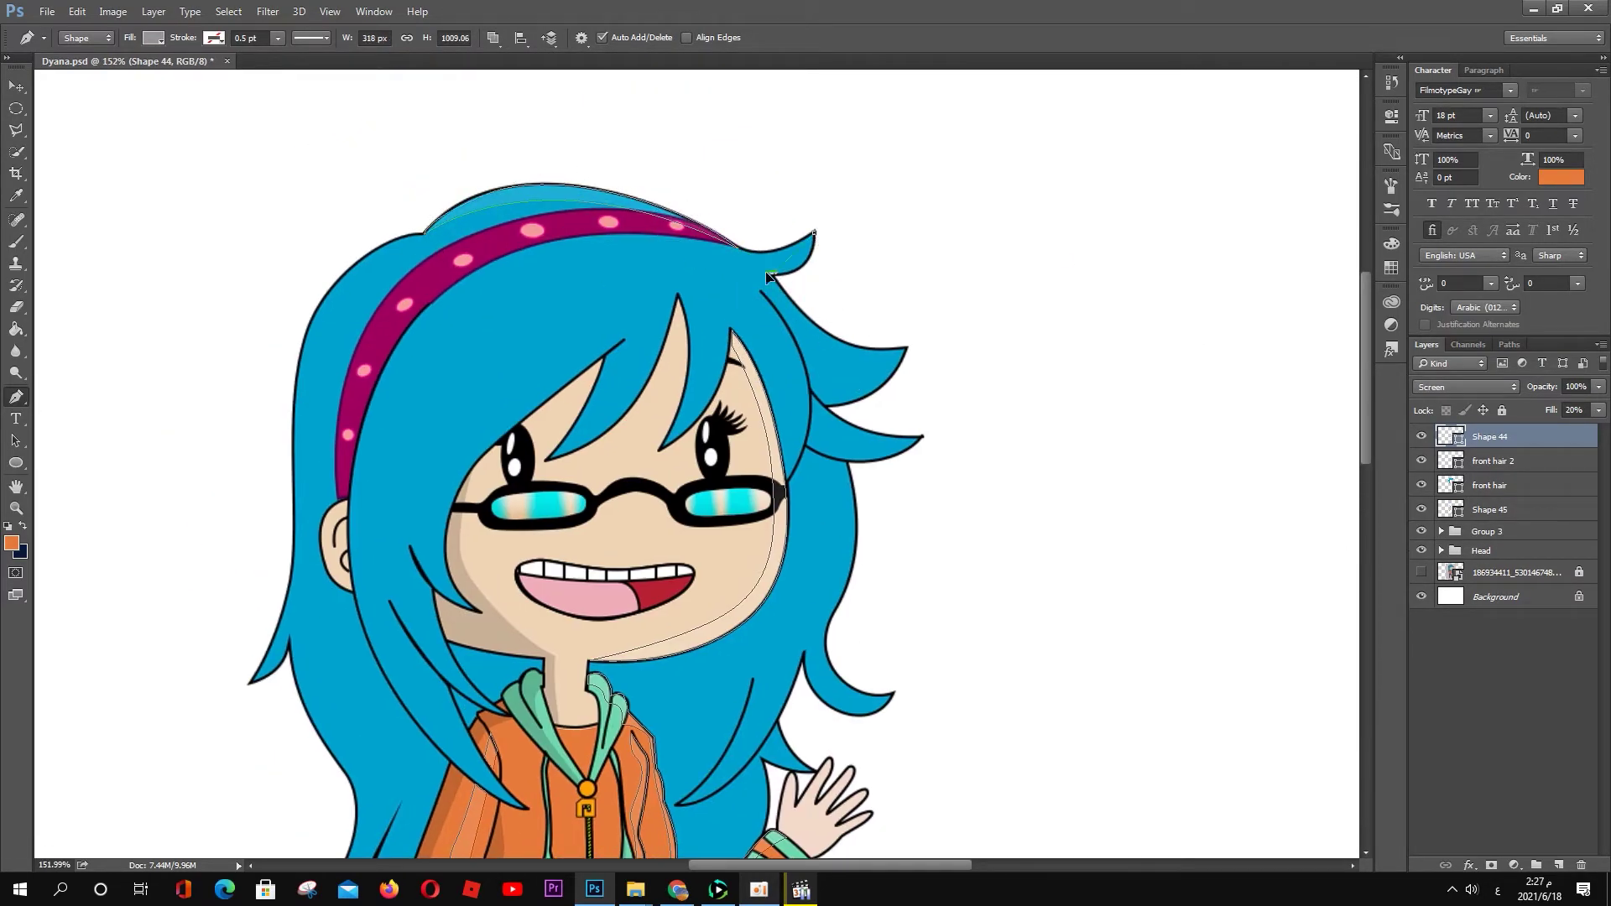
Step: Draw a closed highlight streak down the right side of the hair
{"action": "left_click_drag", "start_coordinate": [904, 347], "coordinate": [994, 334]}
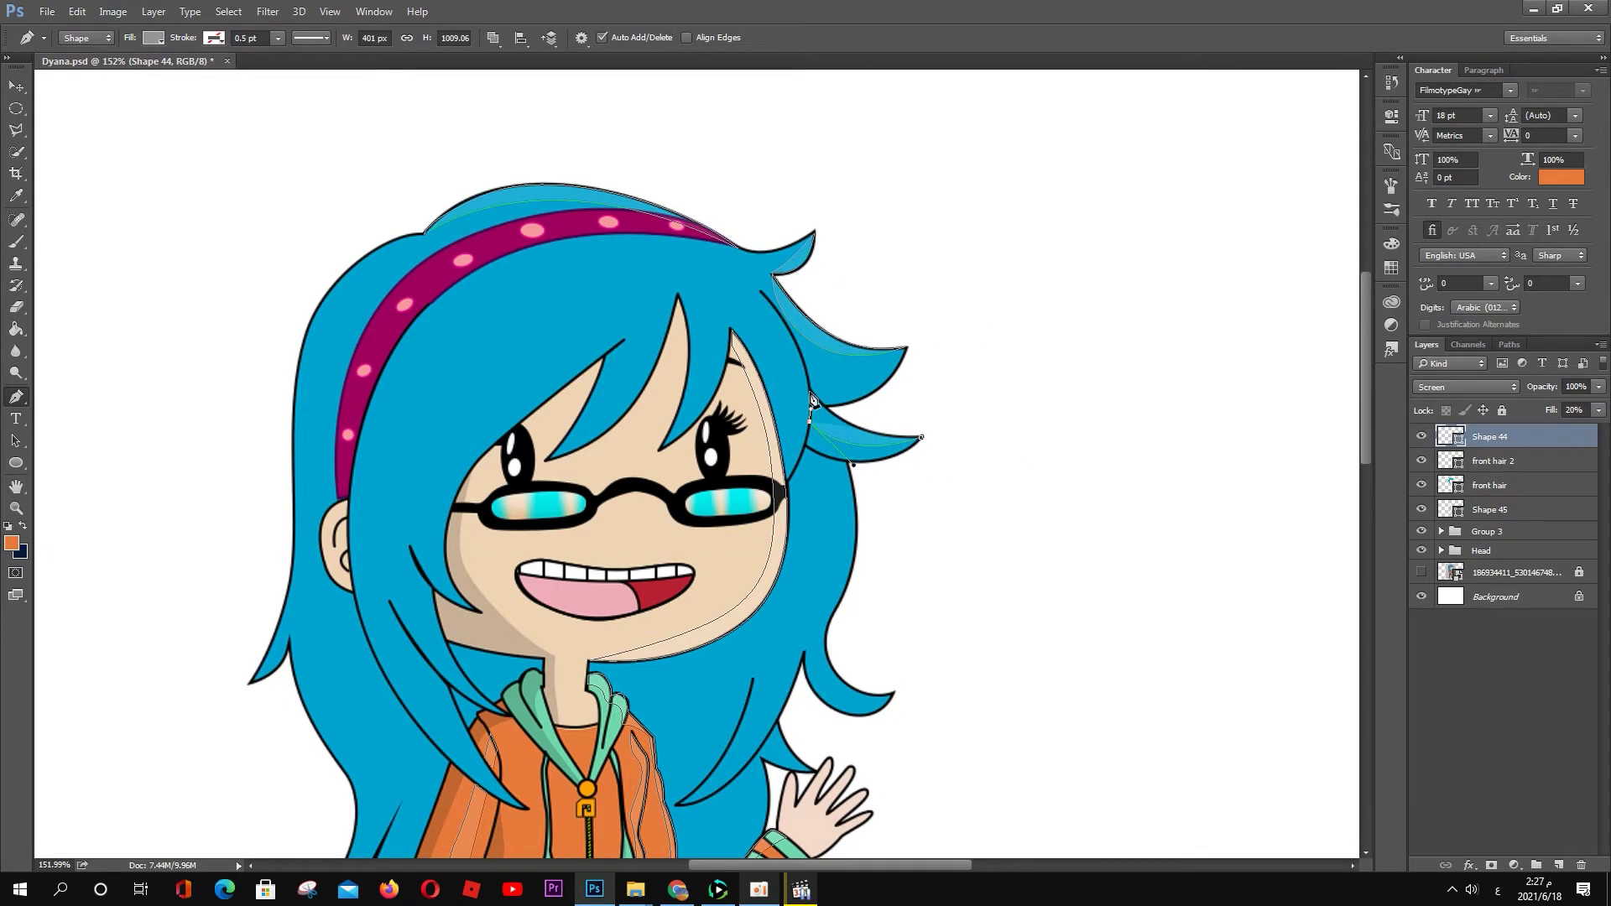
{"action": "left_click", "coordinate": [813, 451]}
{"action": "mouse_move", "coordinate": [827, 573]}
{"action": "left_mouse_down"}
{"action": "mouse_move", "coordinate": [807, 635]}
{"action": "mouse_move", "coordinate": [838, 696]}
{"action": "mouse_move", "coordinate": [873, 684]}
{"action": "left_mouse_up"}
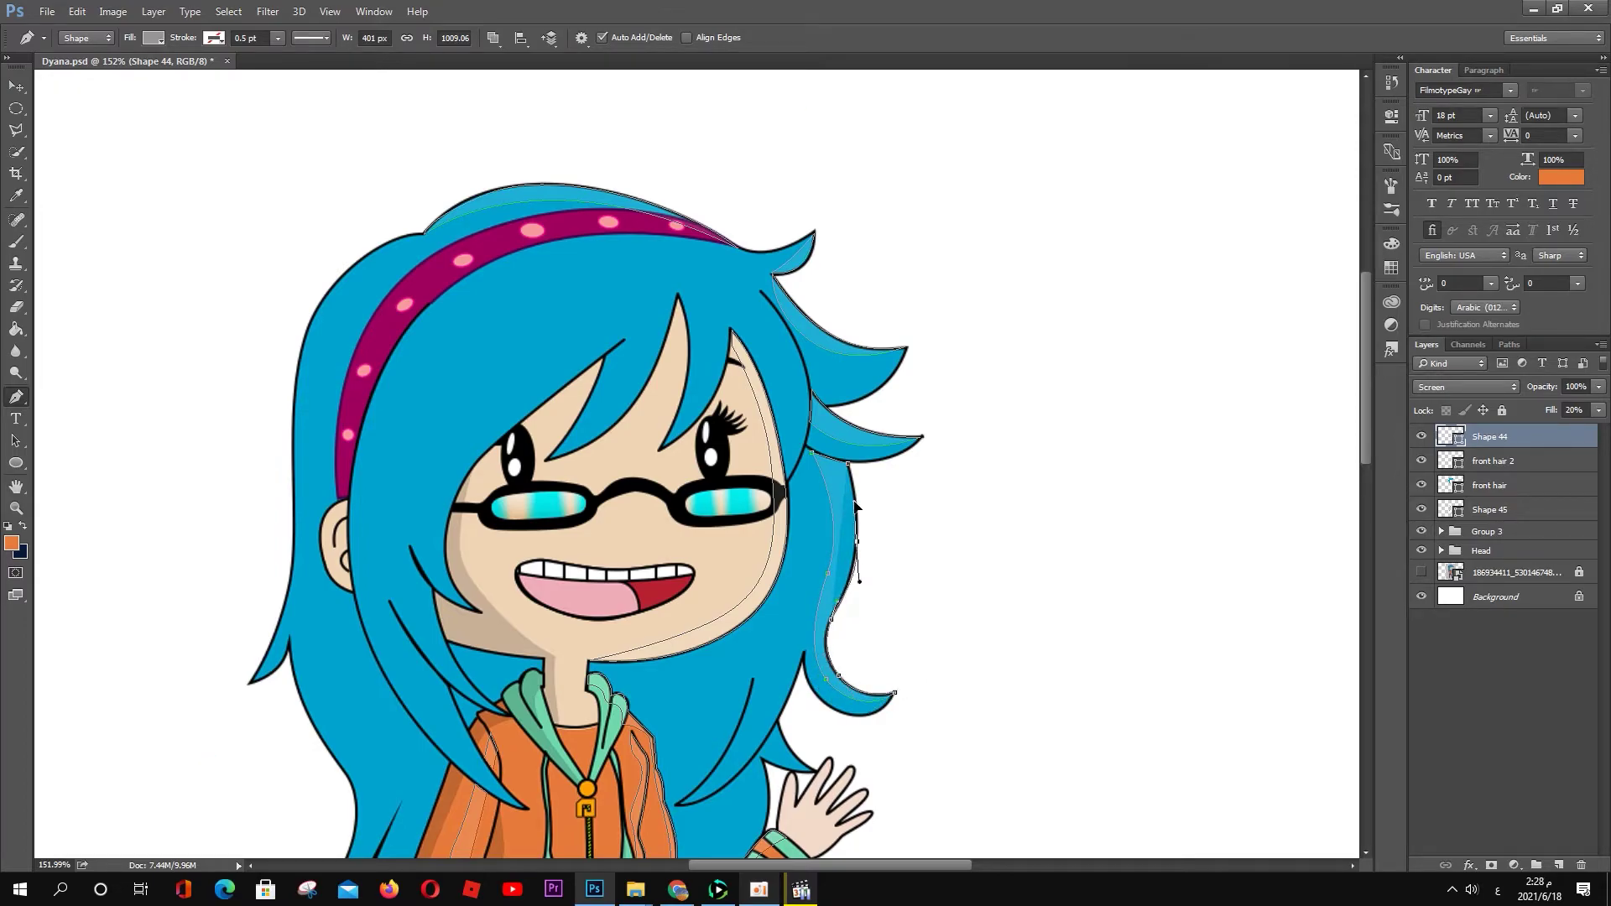
{"action": "left_click_drag", "start_coordinate": [855, 502], "coordinate": [856, 504]}
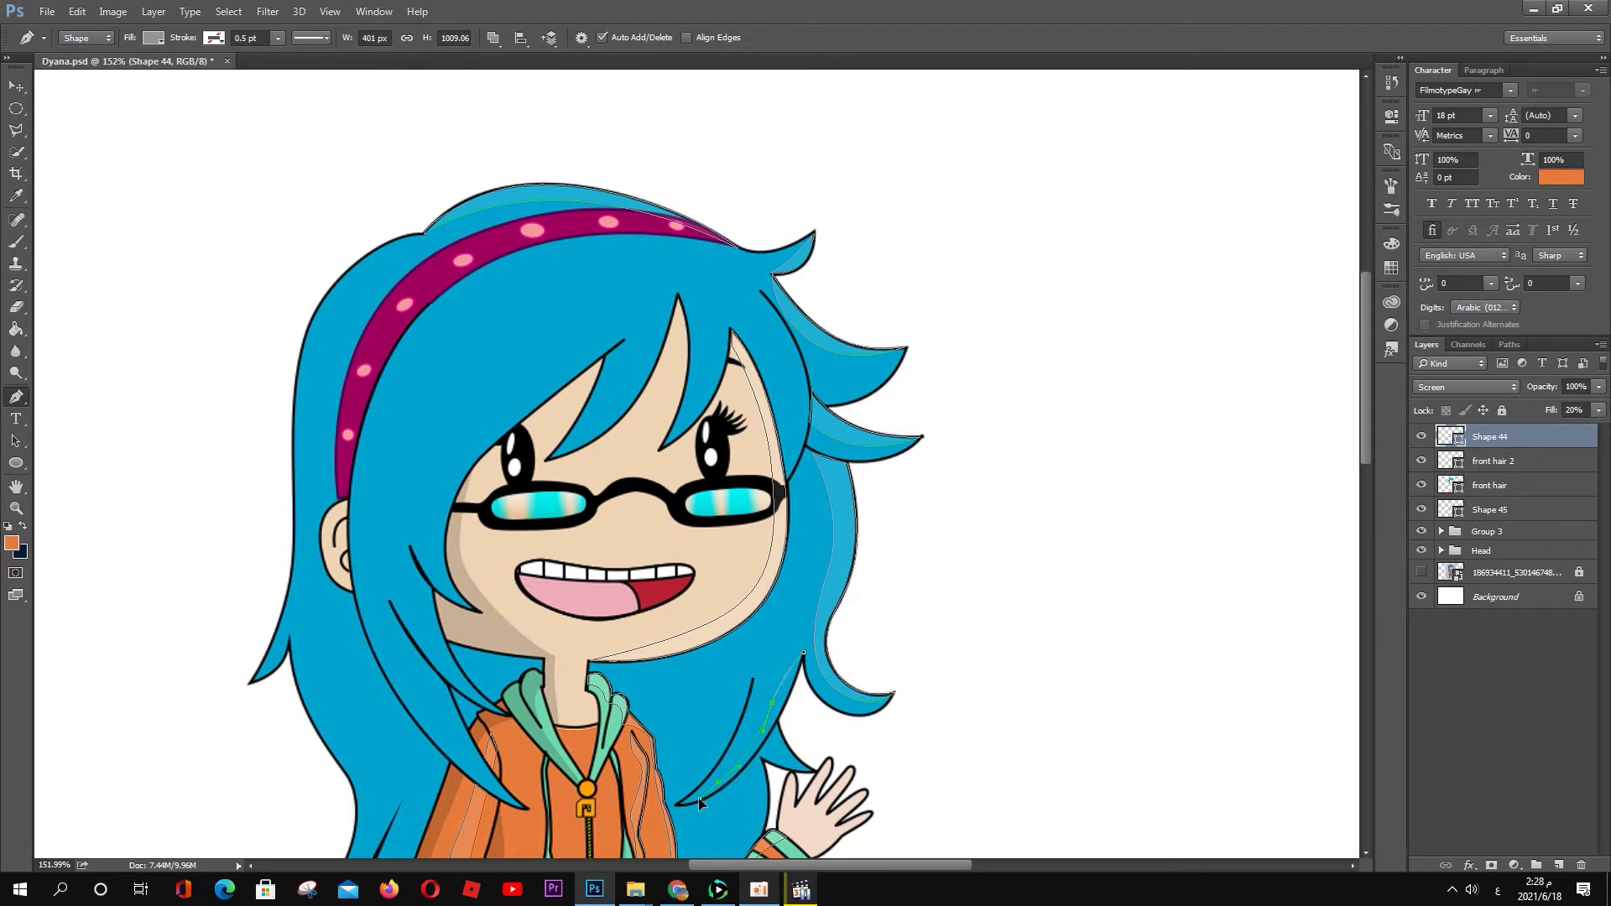
{"action": "left_click_drag", "start_coordinate": [679, 804], "coordinate": [736, 789]}
{"action": "left_click", "coordinate": [774, 747], "text": "ctrl"}
Step: Draw a closed highlight on the fringe strand
{"action": "scroll", "coordinate": [739, 671], "scroll_direction": "down", "scroll_amount": 3}
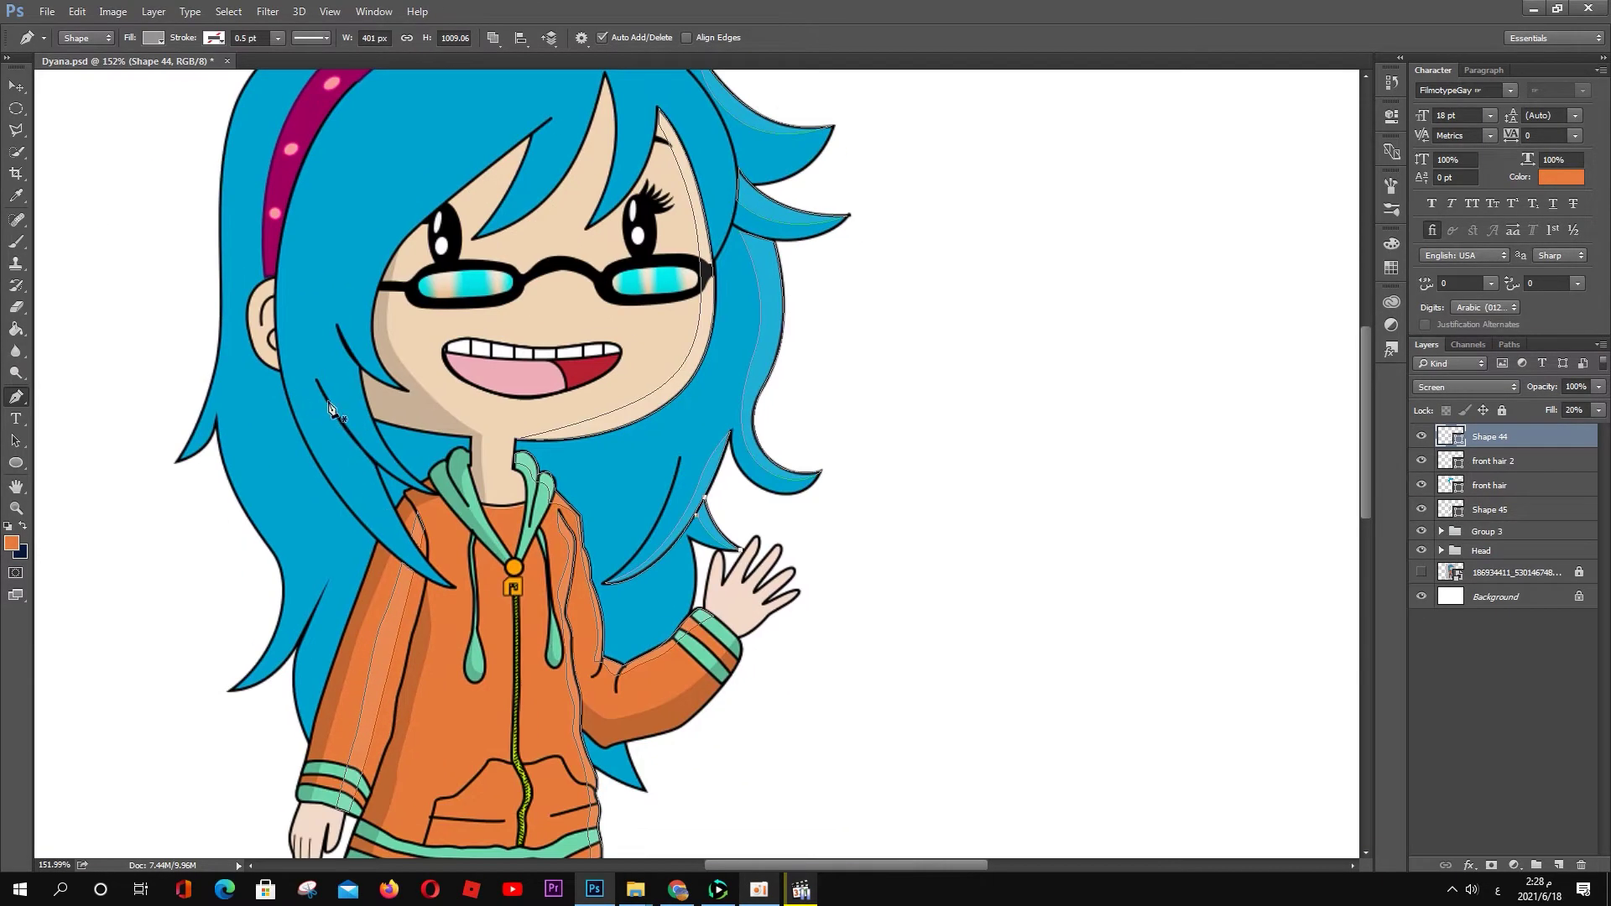
{"action": "scroll", "coordinate": [335, 420], "scroll_direction": "up", "scroll_amount": 3}
{"action": "left_click", "coordinate": [608, 485]}
{"action": "left_click_drag", "start_coordinate": [682, 366], "coordinate": [712, 304]}
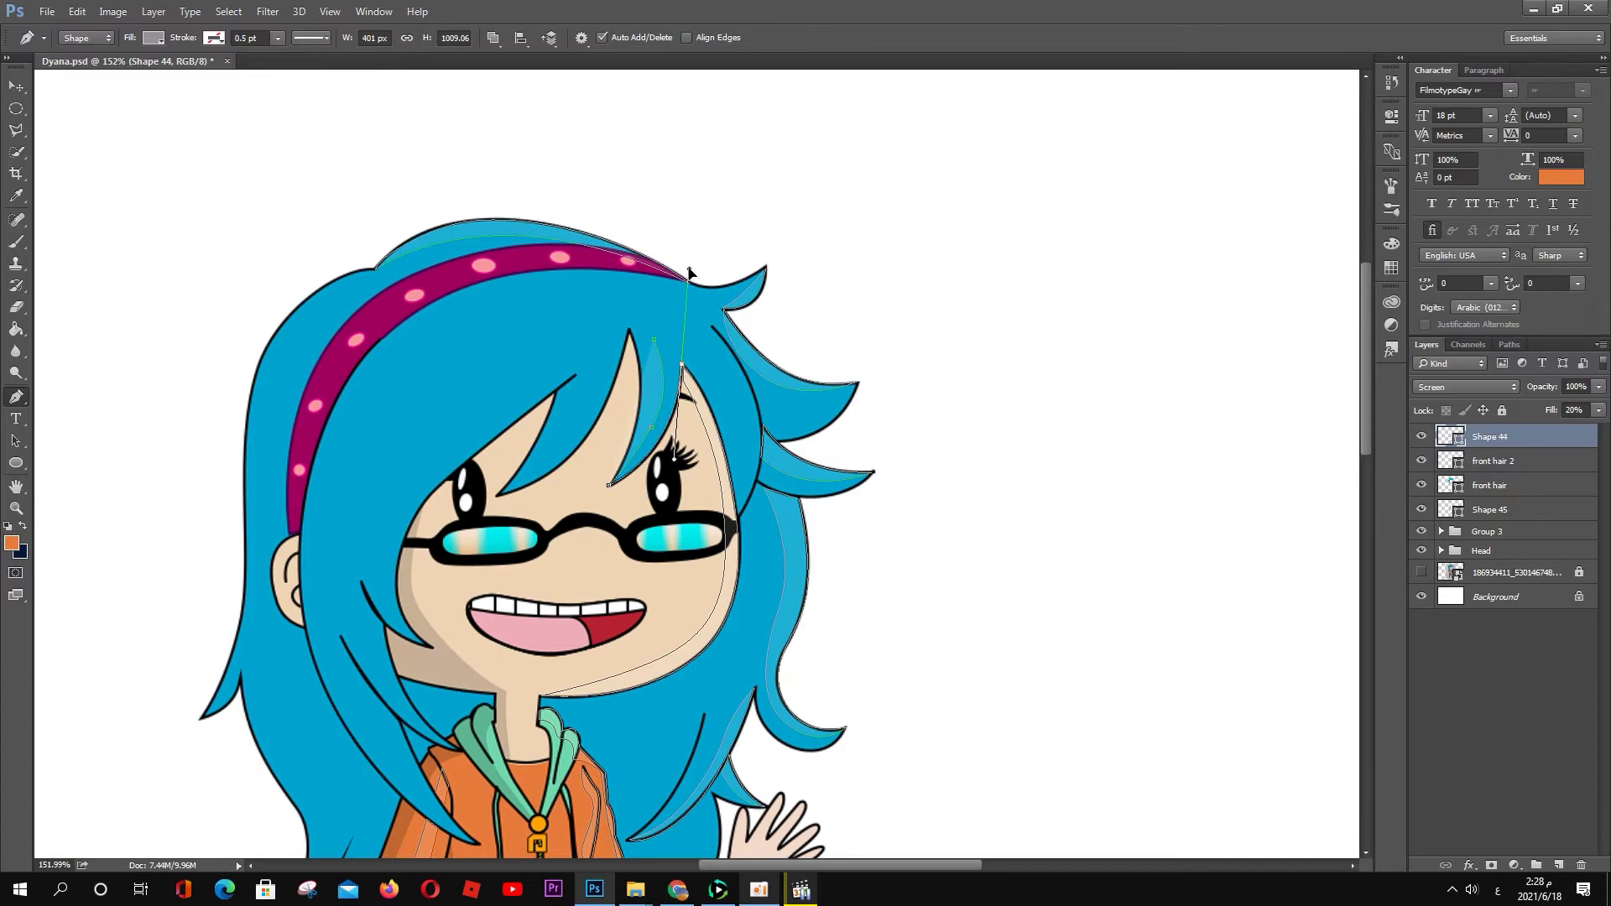
{"action": "left_click_drag", "start_coordinate": [498, 494], "coordinate": [547, 483]}
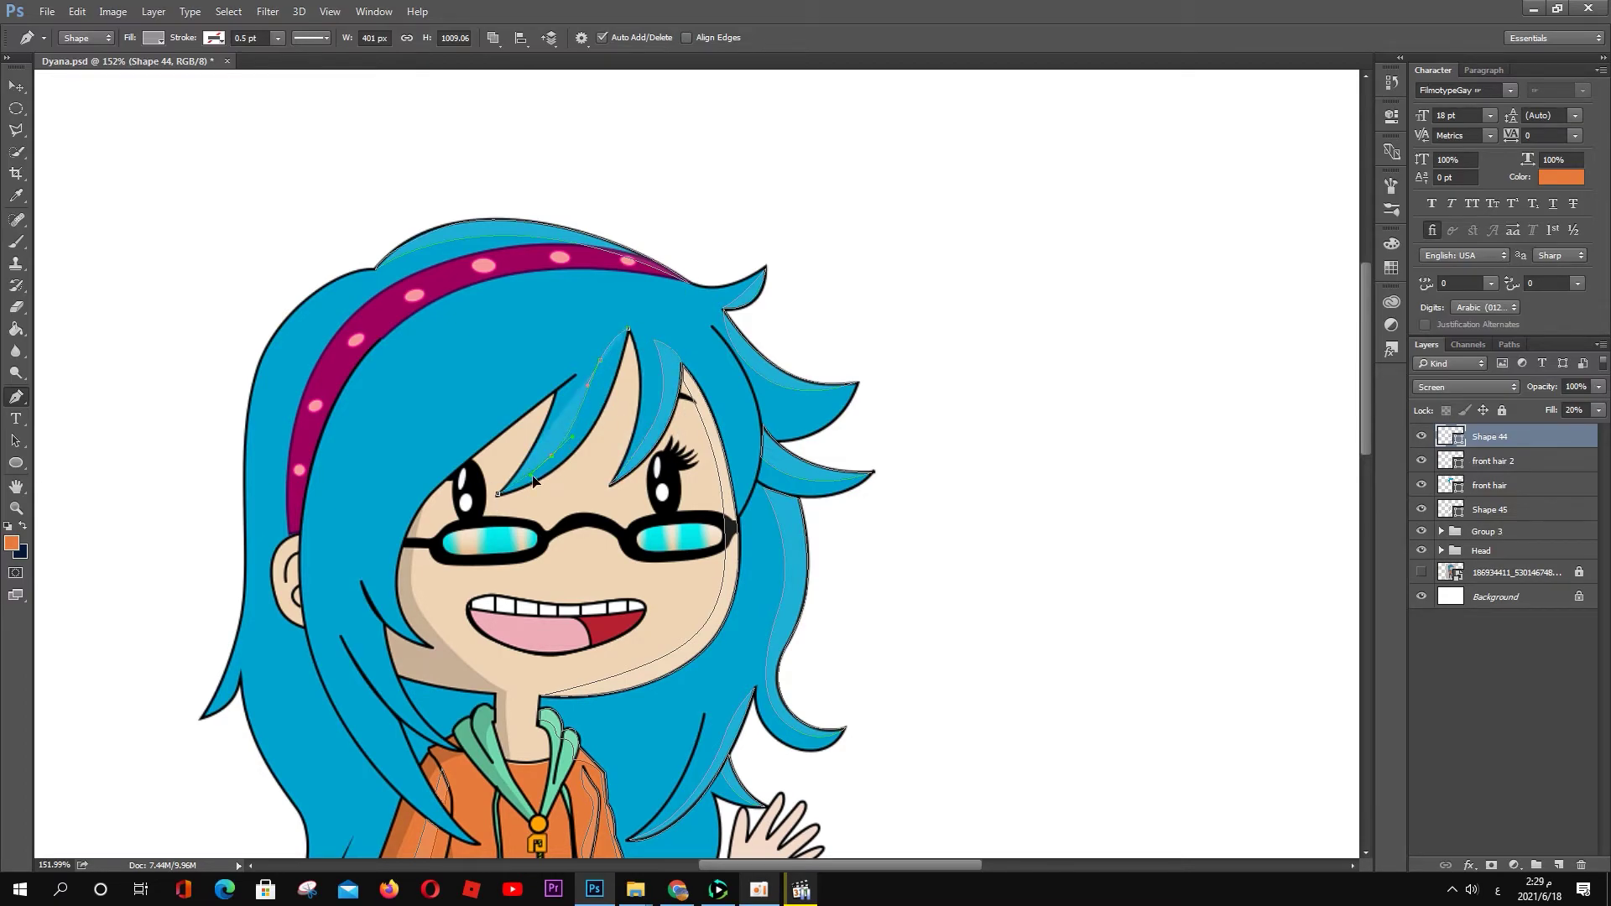
{"action": "left_click", "coordinate": [571, 374]}
Step: Add highlight streaks along the left hair strands
{"action": "left_click_drag", "start_coordinate": [403, 488], "coordinate": [382, 545]}
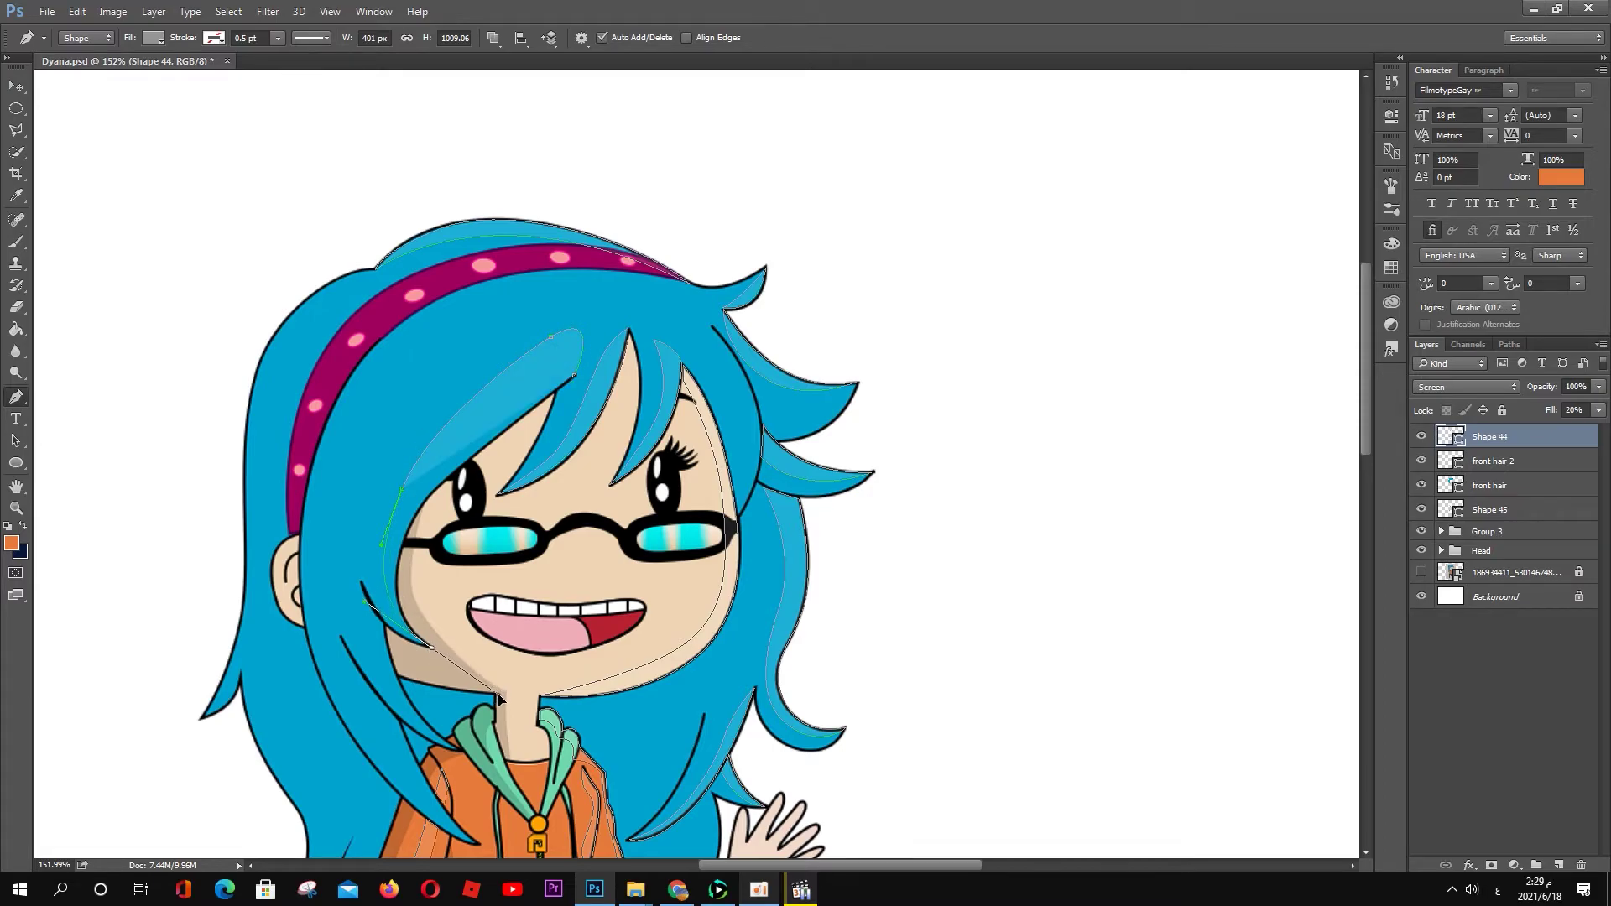
{"action": "left_click", "coordinate": [403, 487]}
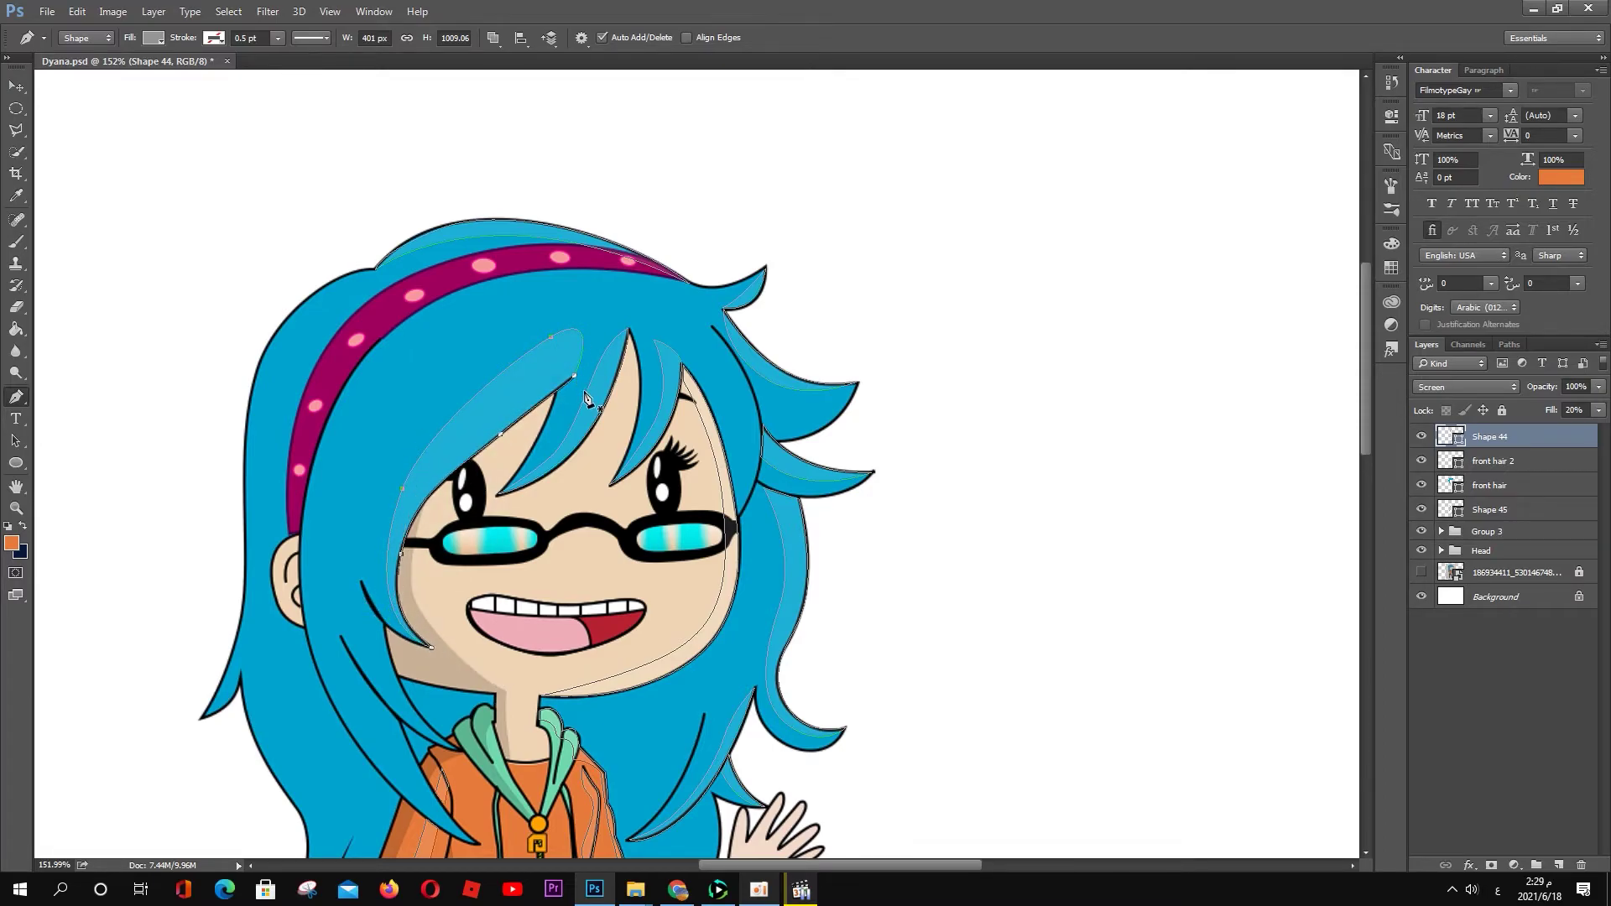
{"action": "left_click_drag", "start_coordinate": [458, 752], "coordinate": [375, 722]}
{"action": "left_click", "coordinate": [362, 584]}
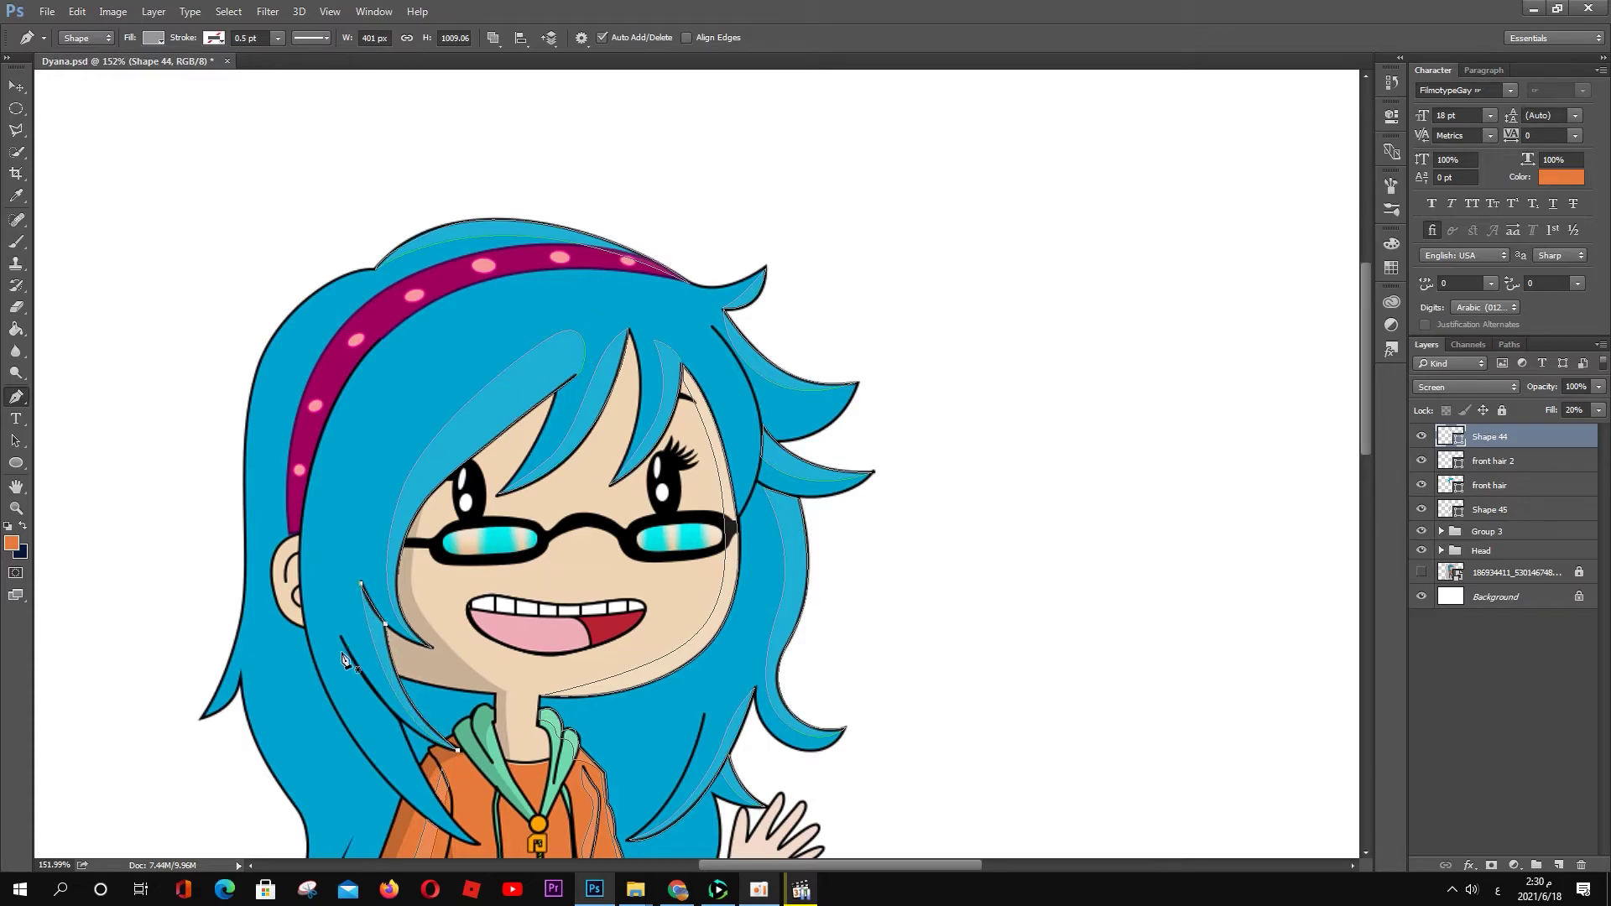
{"action": "scroll", "coordinate": [474, 846], "scroll_direction": "down", "scroll_amount": 2}
{"action": "left_click", "coordinate": [477, 757]}
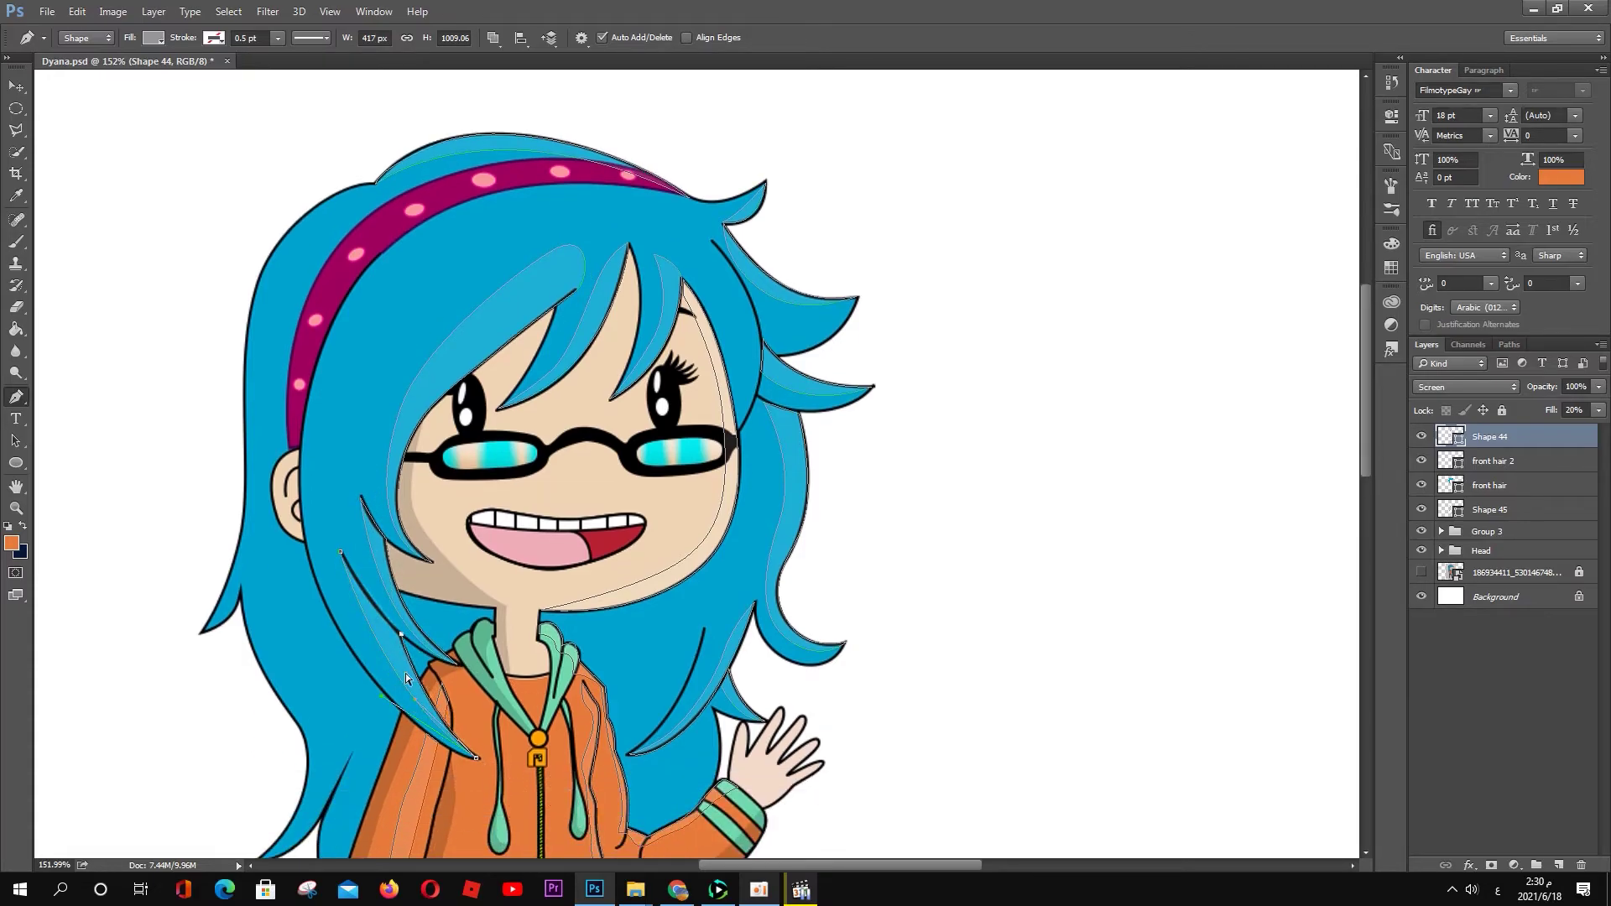
Step: Select Shape 45 and set the path operation to Combine Shapes
{"action": "scroll", "coordinate": [369, 592], "scroll_direction": "down", "scroll_amount": 2}
{"action": "left_click", "coordinate": [1490, 509]}
{"action": "left_click", "coordinate": [493, 36]}
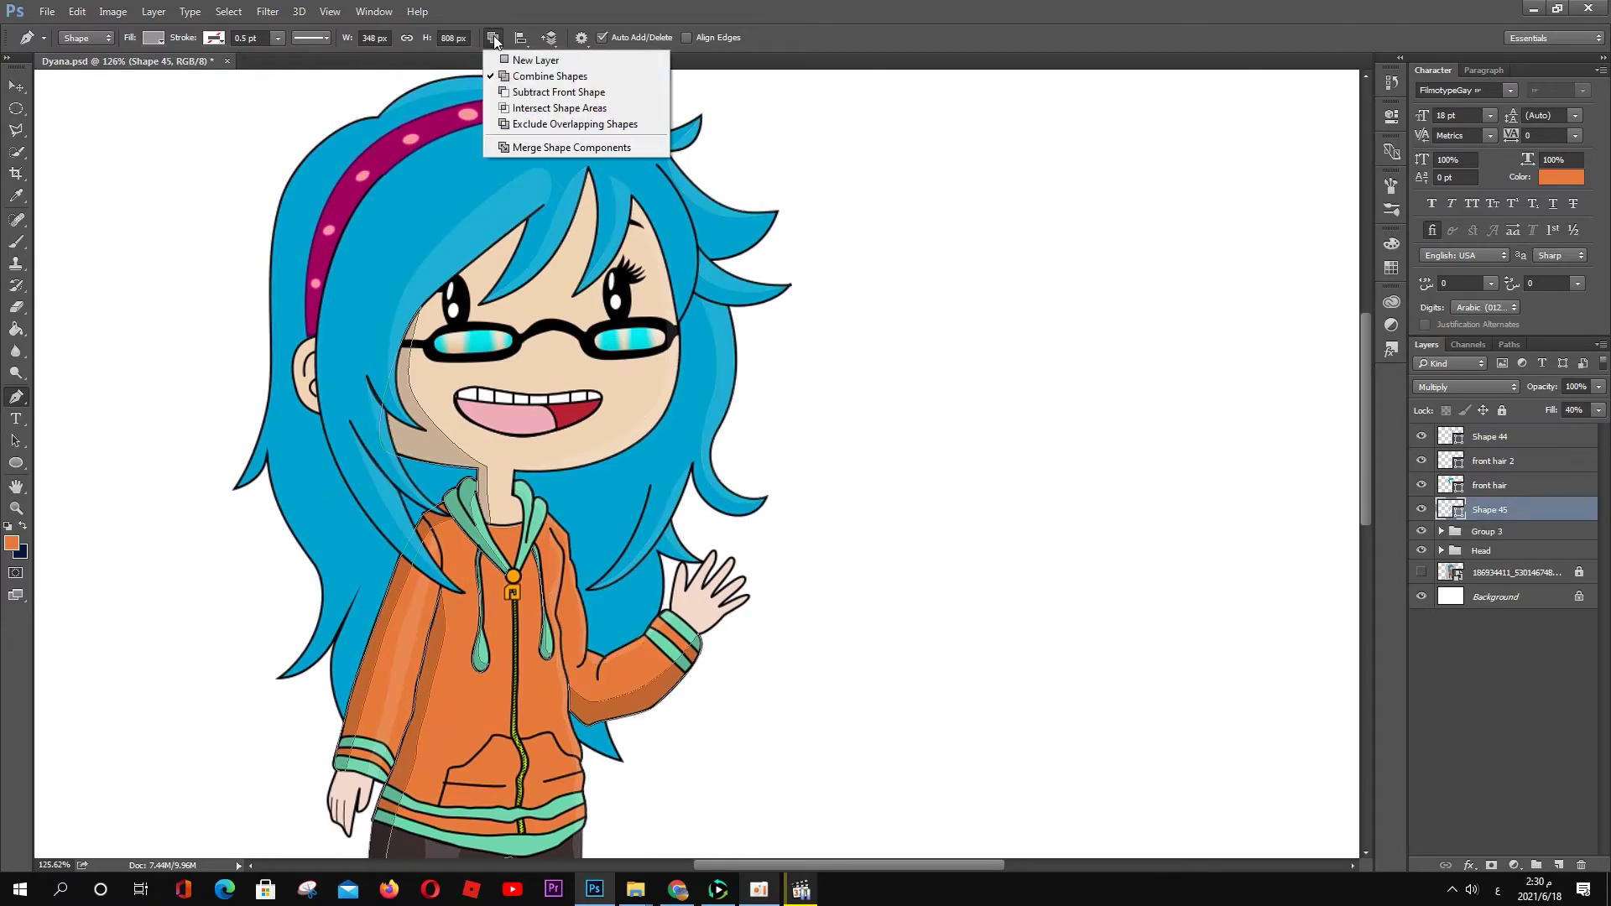
{"action": "left_click", "coordinate": [527, 141]}
Step: Draw a closed shading path from the top left hair down to the strand tip
{"action": "left_click", "coordinate": [305, 162]}
{"action": "left_click", "coordinate": [294, 462]}
{"action": "left_click_drag", "start_coordinate": [336, 582], "coordinate": [335, 611]}
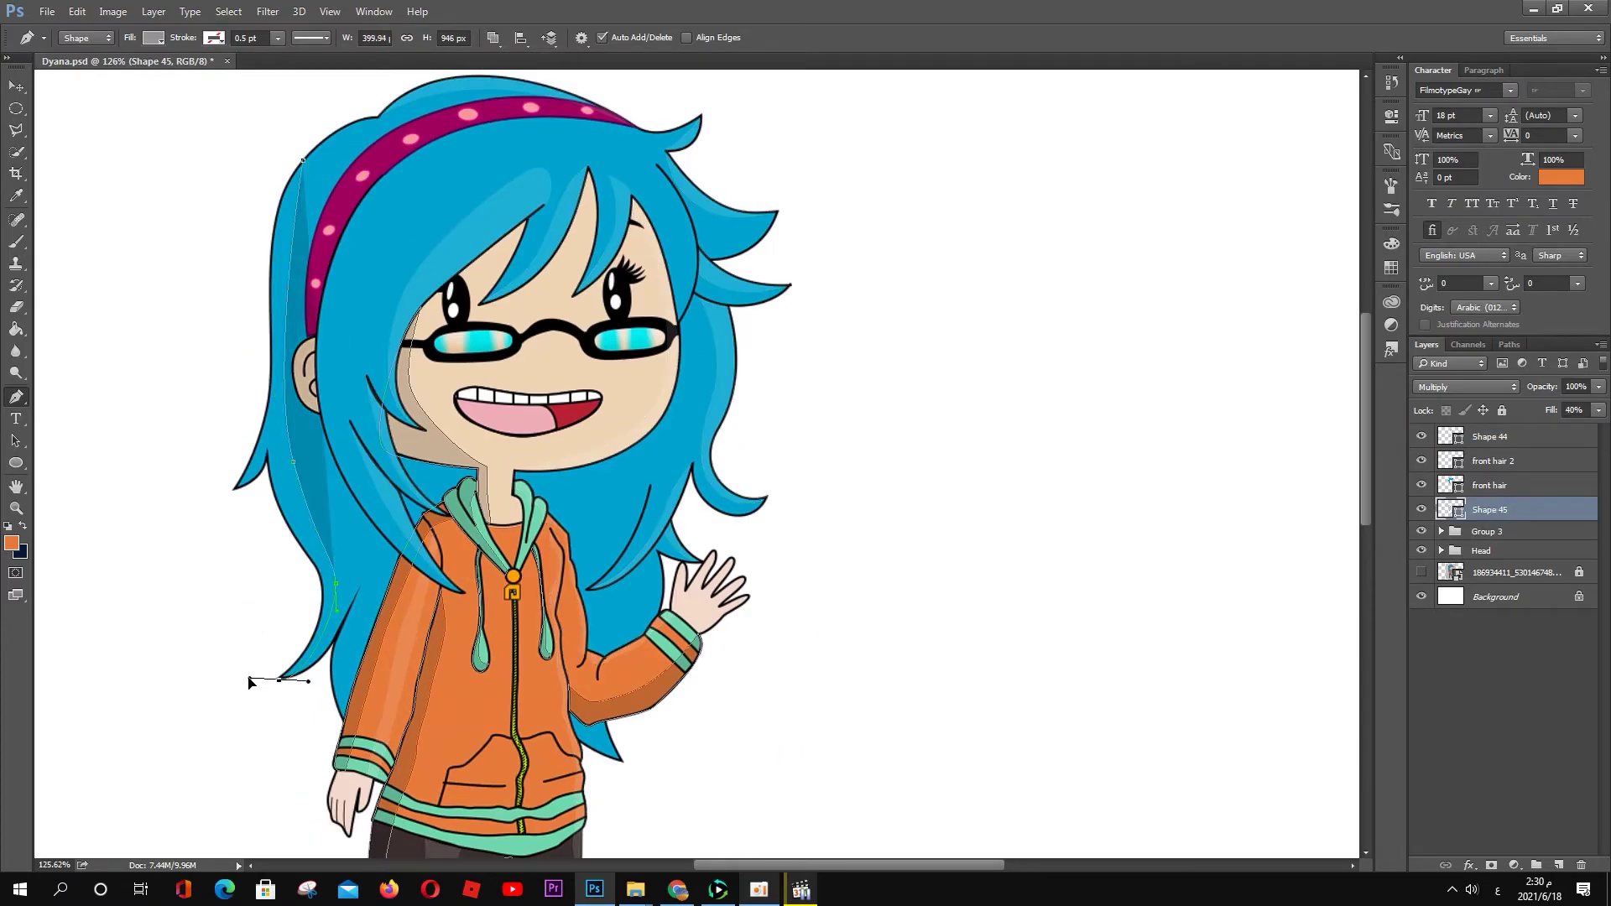
{"action": "left_click_drag", "start_coordinate": [248, 682], "coordinate": [277, 677]}
{"action": "left_click_drag", "start_coordinate": [267, 455], "coordinate": [271, 519]}
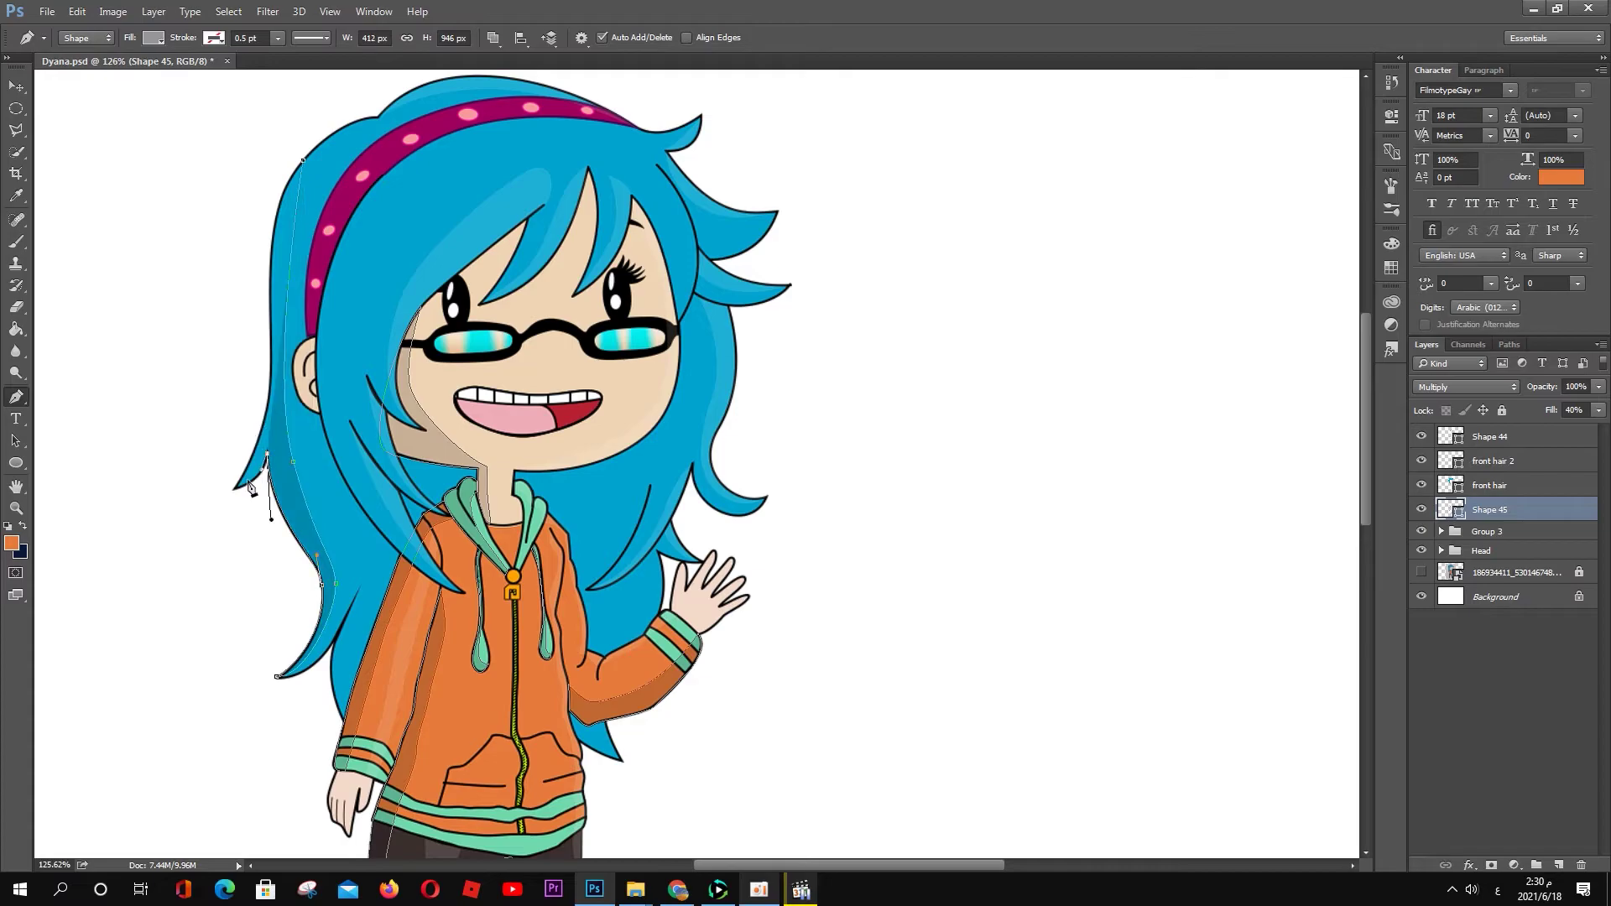
{"action": "left_click", "coordinate": [271, 365]}
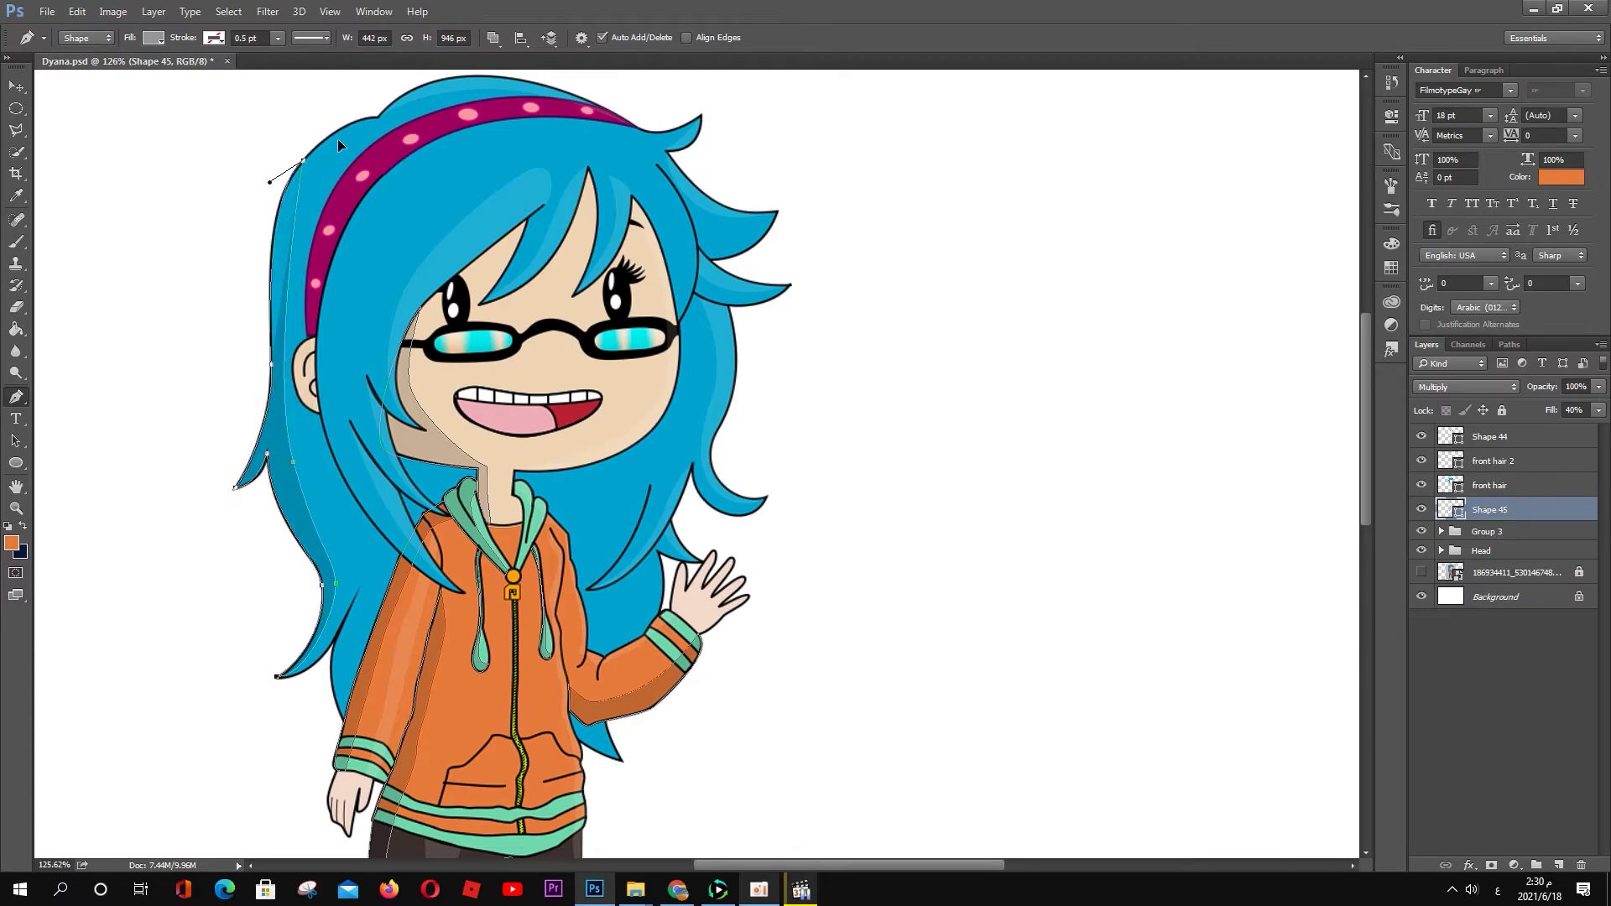
{"action": "left_click_drag", "start_coordinate": [302, 159], "coordinate": [356, 139]}
{"action": "left_click", "coordinate": [376, 119]}
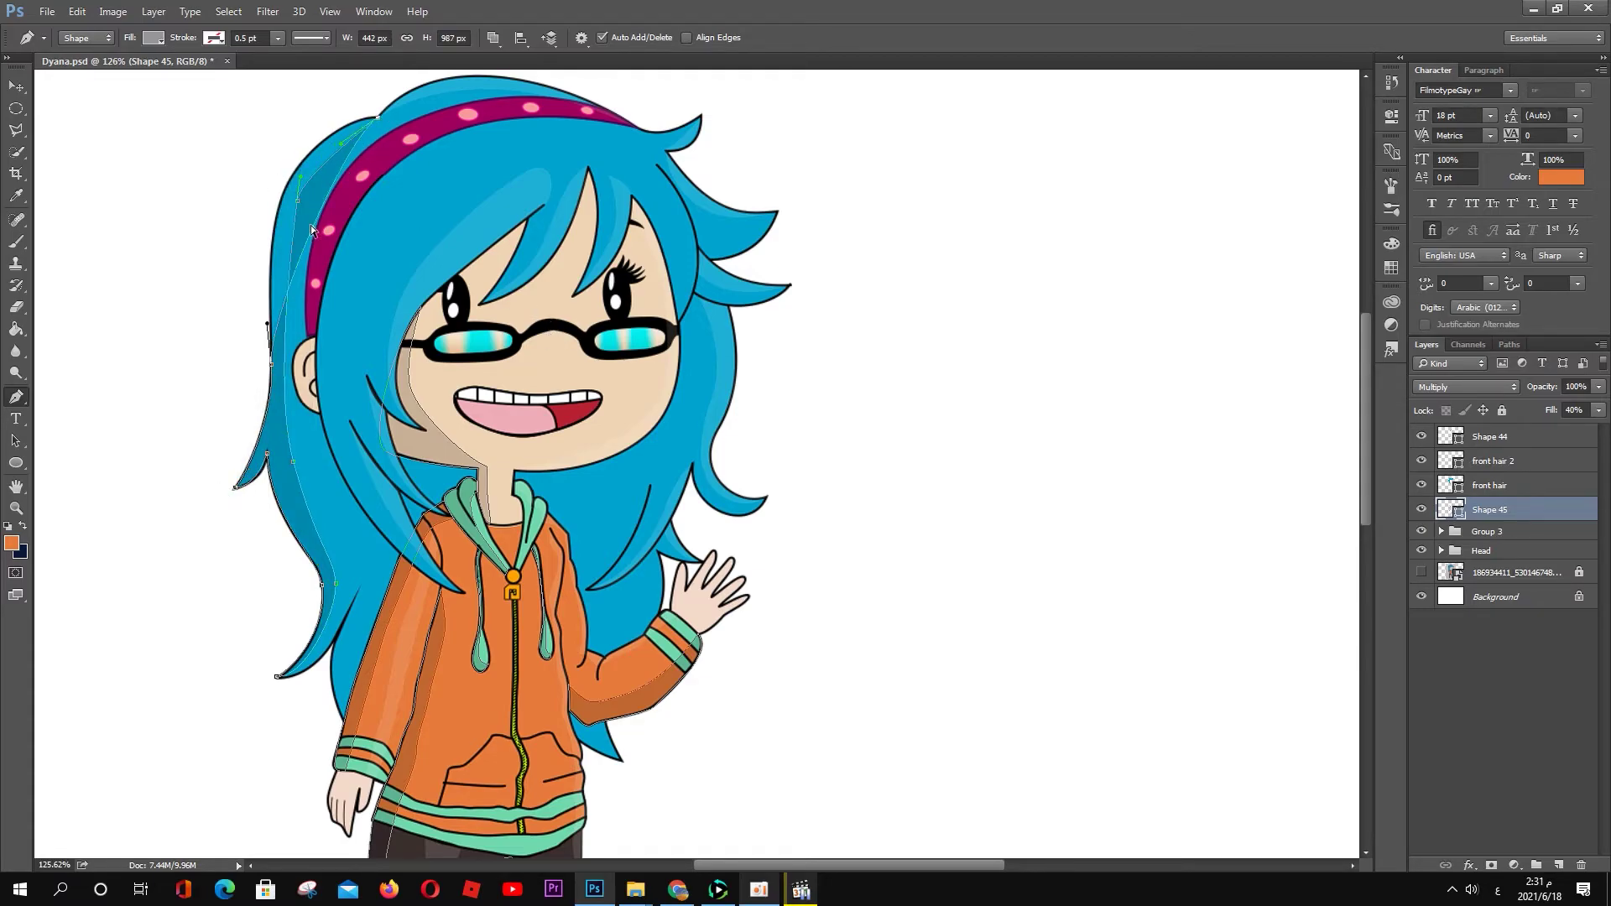
{"action": "mouse_move", "coordinate": [255, 164]}
{"action": "left_mouse_down"}
{"action": "mouse_move", "coordinate": [248, 136]}
{"action": "mouse_move", "coordinate": [323, 131]}
{"action": "left_mouse_up"}
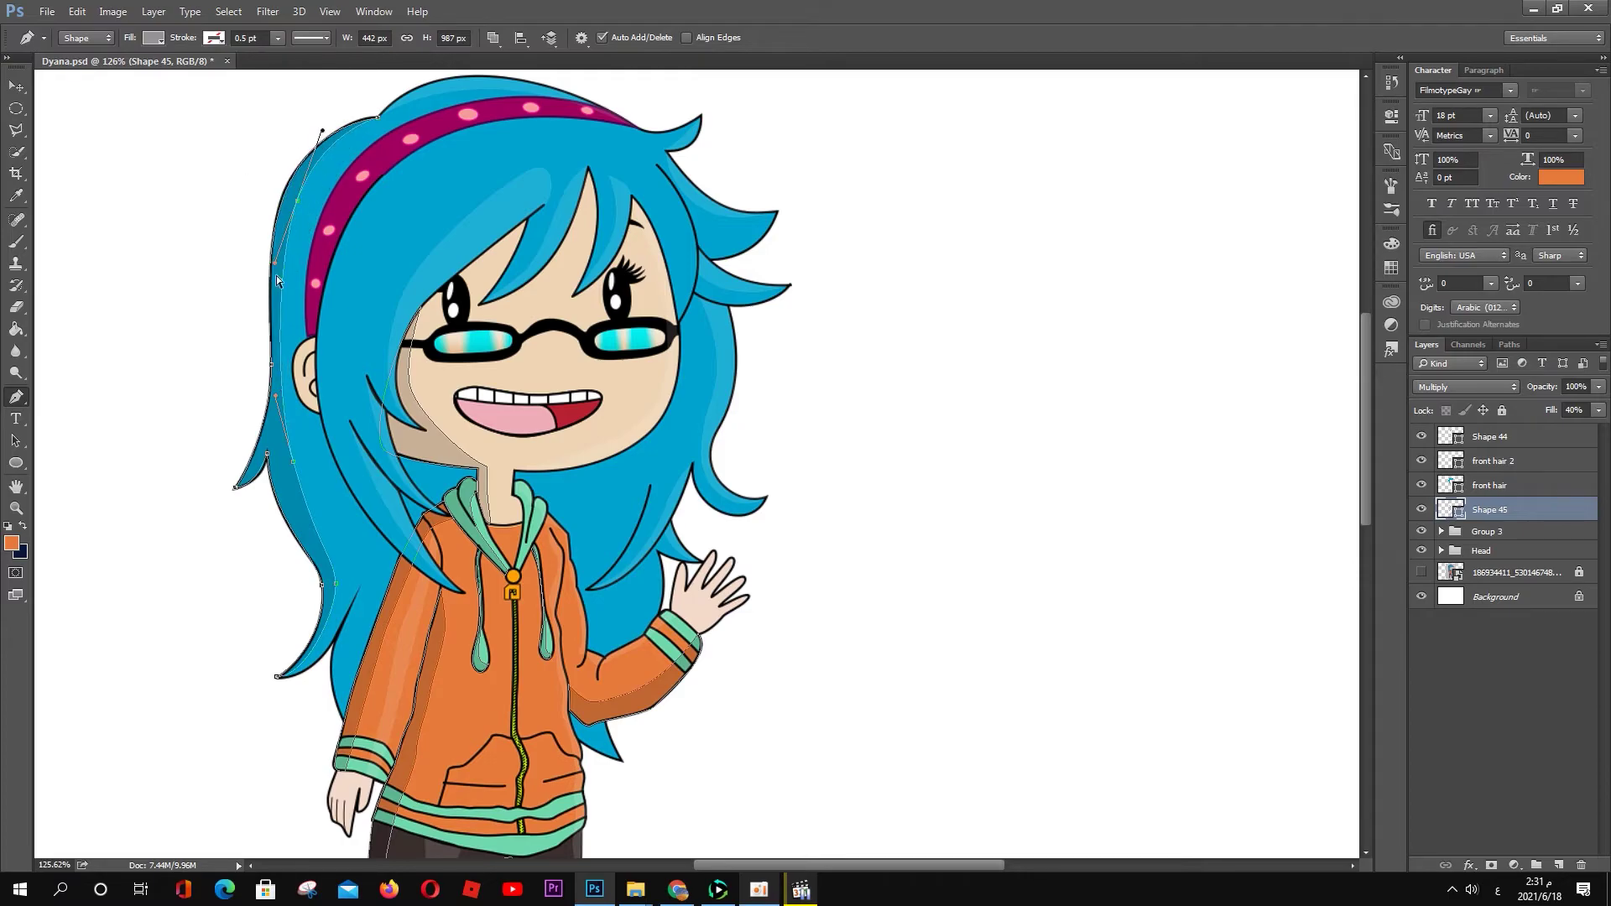
{"action": "scroll", "coordinate": [1044, 583], "scroll_direction": "down", "scroll_amount": 2}
Step: Undo the stray new shape near the neck and dismiss the Pen tool error
{"action": "scroll", "coordinate": [702, 458], "scroll_direction": "up", "scroll_amount": 3}
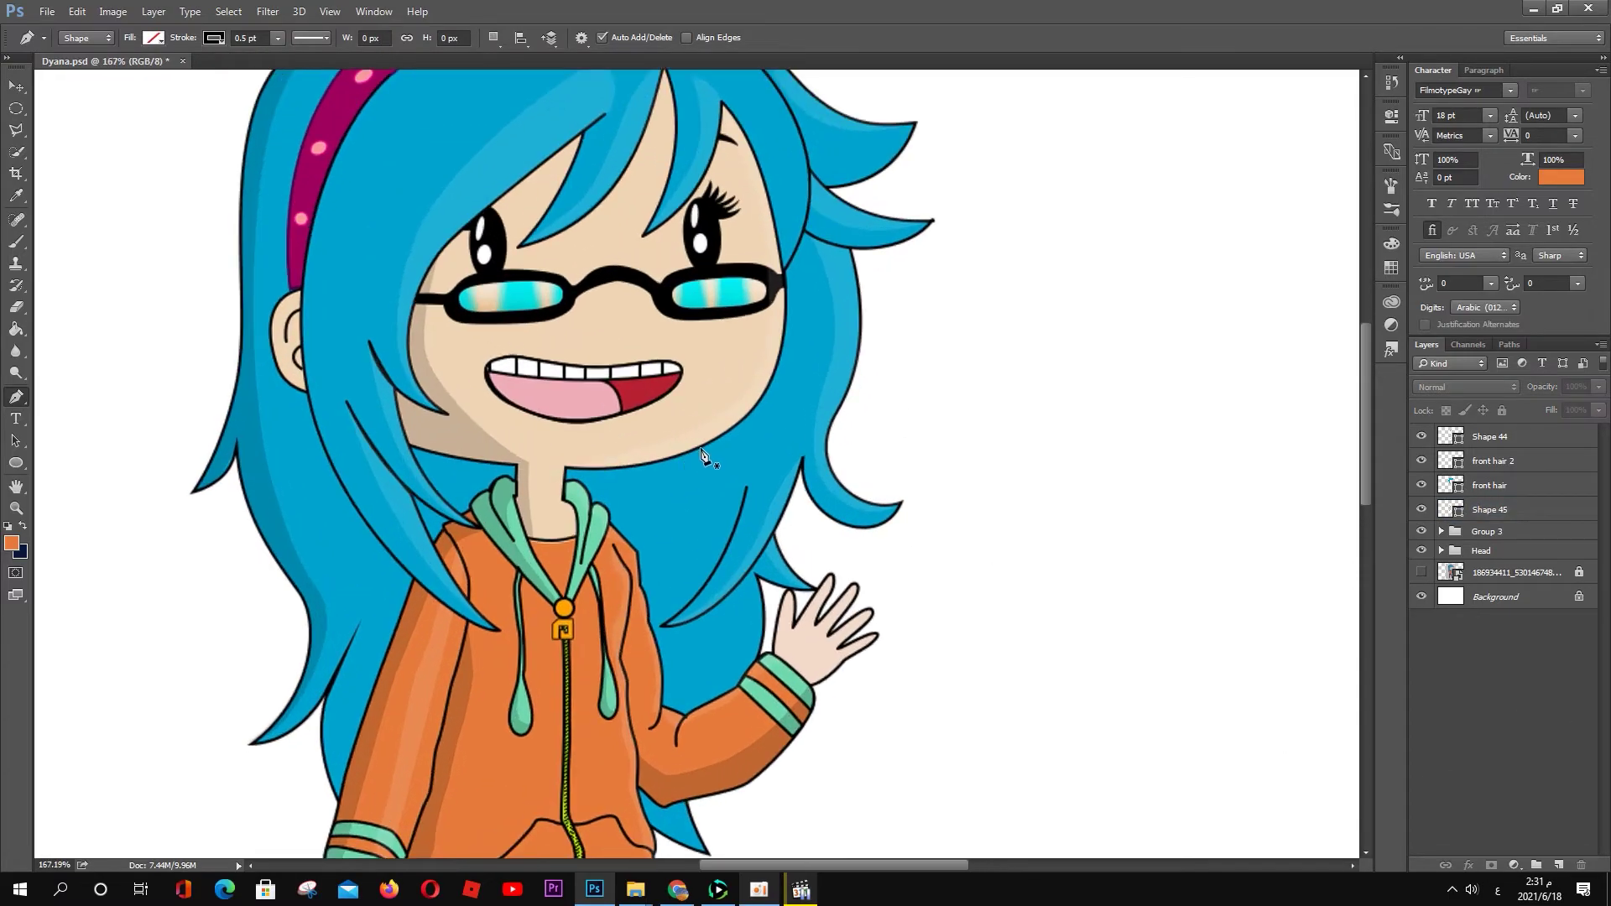
{"action": "left_click", "coordinate": [702, 449]}
{"action": "left_click_drag", "start_coordinate": [638, 563], "coordinate": [638, 621]}
{"action": "key", "text": "ctrl+alt+z"}
{"action": "key", "text": "ctrl+alt+z"}
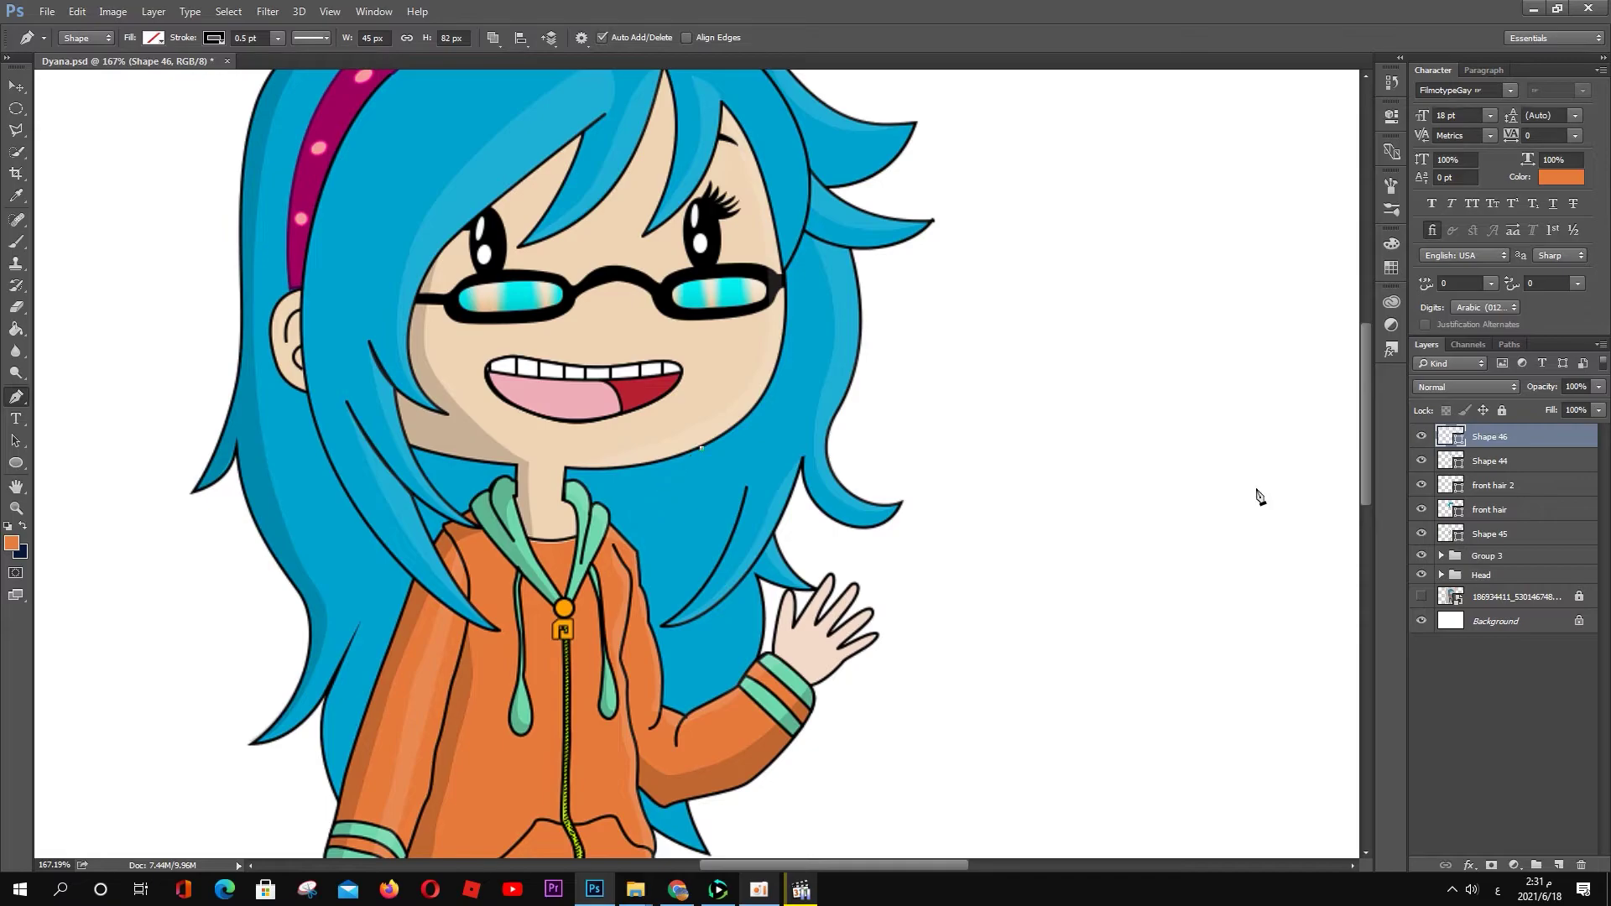
{"action": "key", "text": "ctrl+alt+z"}
{"action": "left_click", "coordinate": [716, 450]}
{"action": "key", "text": "Return"}
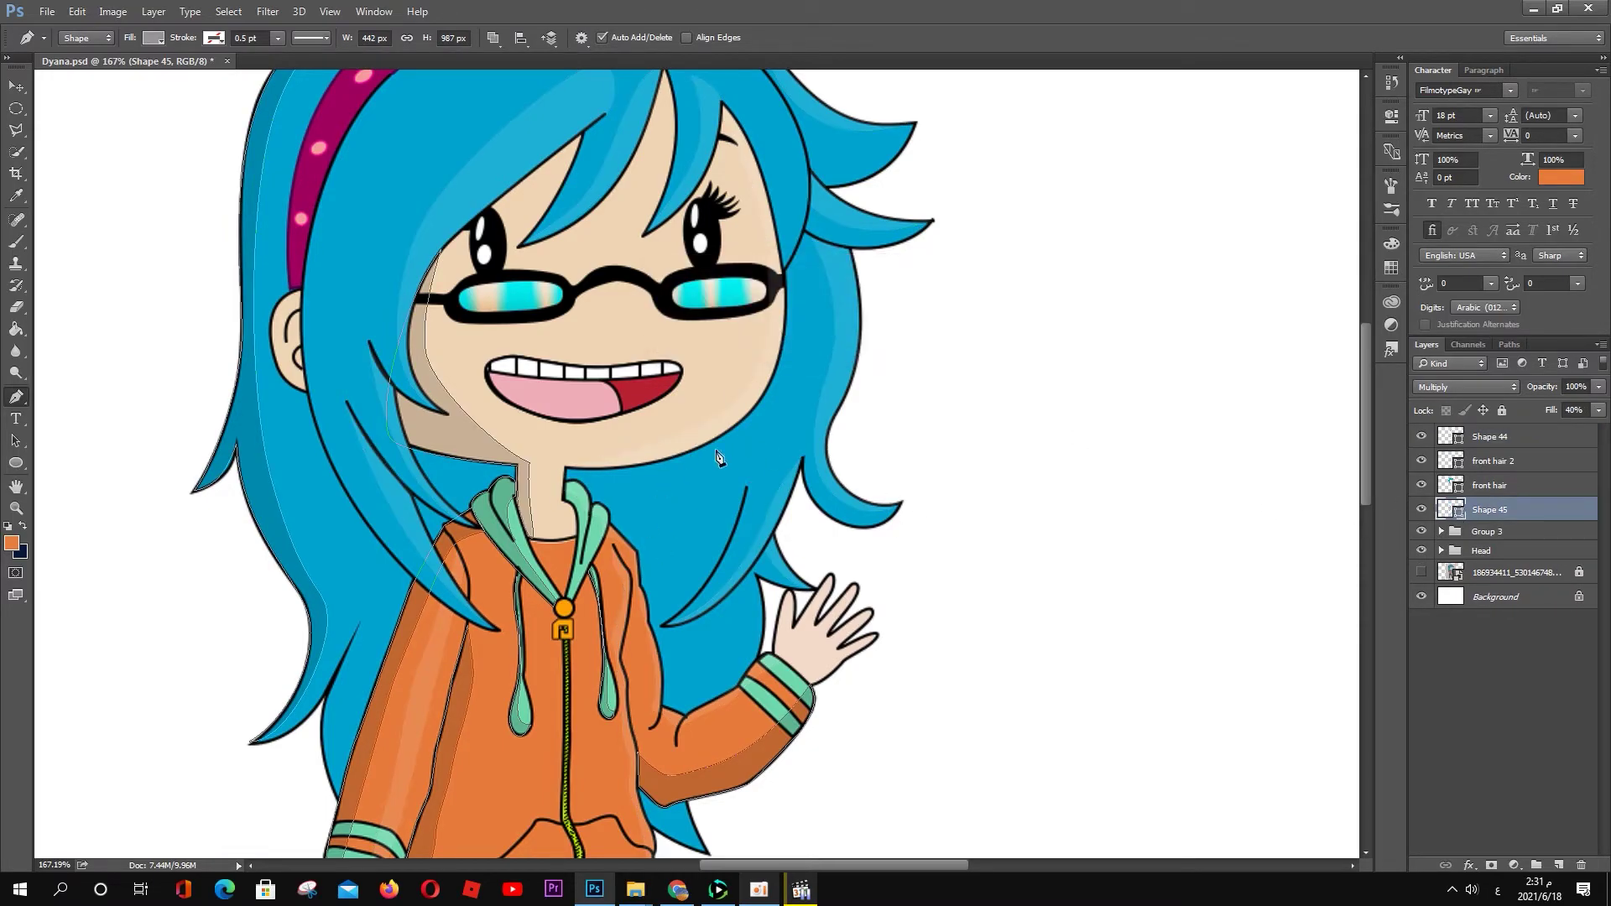
{"action": "left_click", "coordinate": [716, 450]}
{"action": "key", "text": "Return"}
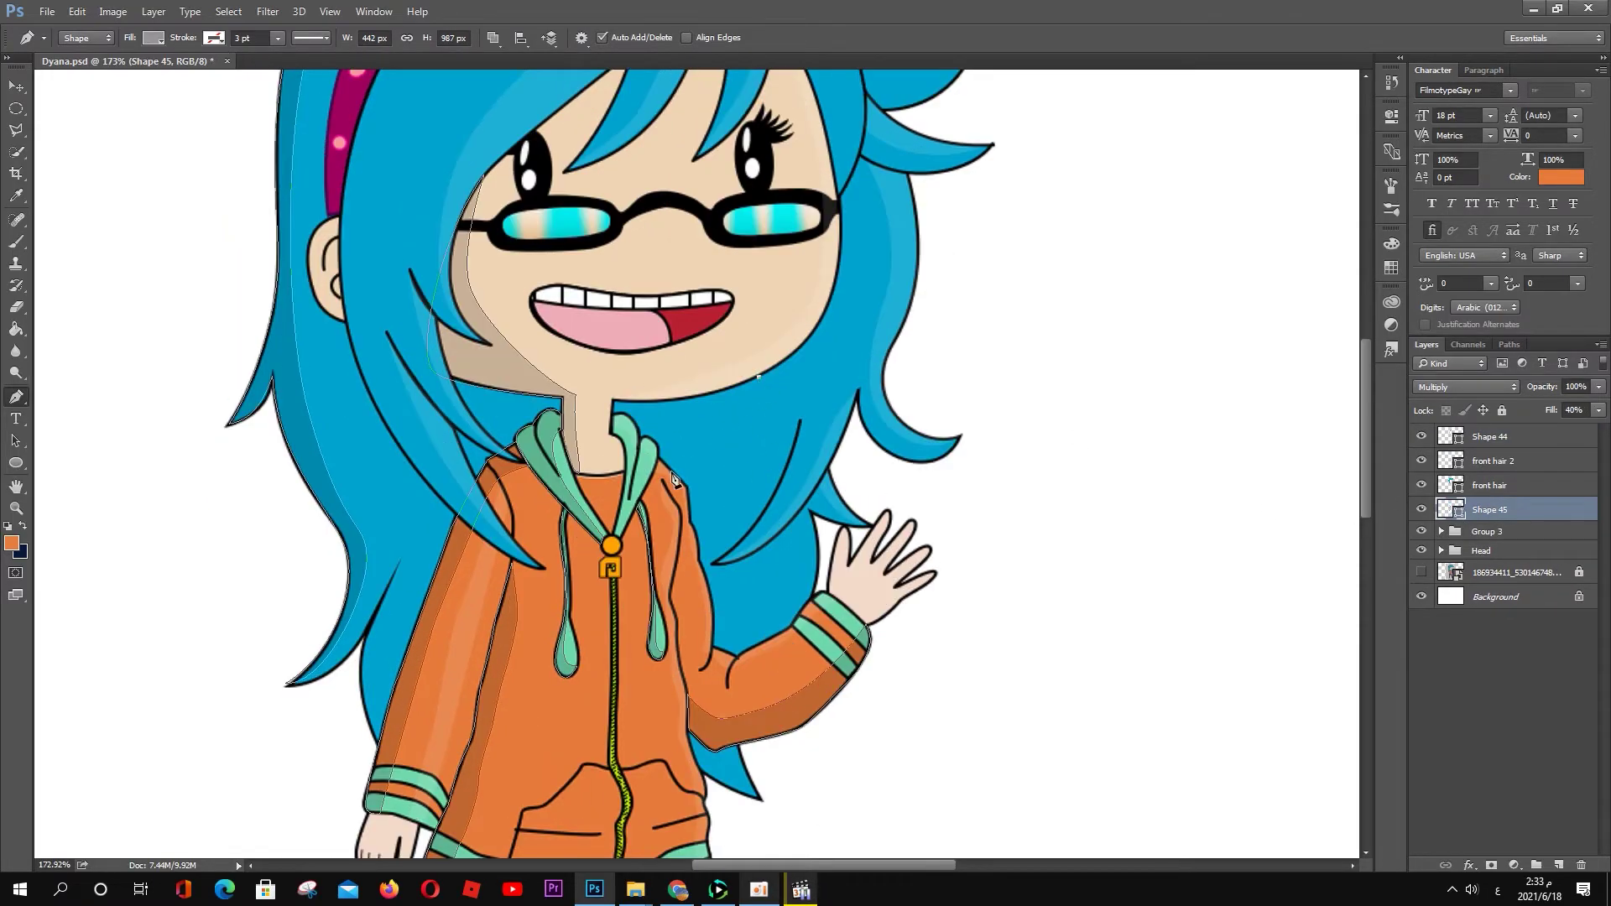
Step: Trace a curved Pen shadow path on Shape 45 along the hood edge up to the neck
{"action": "scroll", "coordinate": [663, 464], "scroll_direction": "up", "scroll_amount": 4}
{"action": "left_click", "coordinate": [668, 454]}
{"action": "left_click", "coordinate": [662, 419]}
{"action": "left_click", "coordinate": [617, 376]}
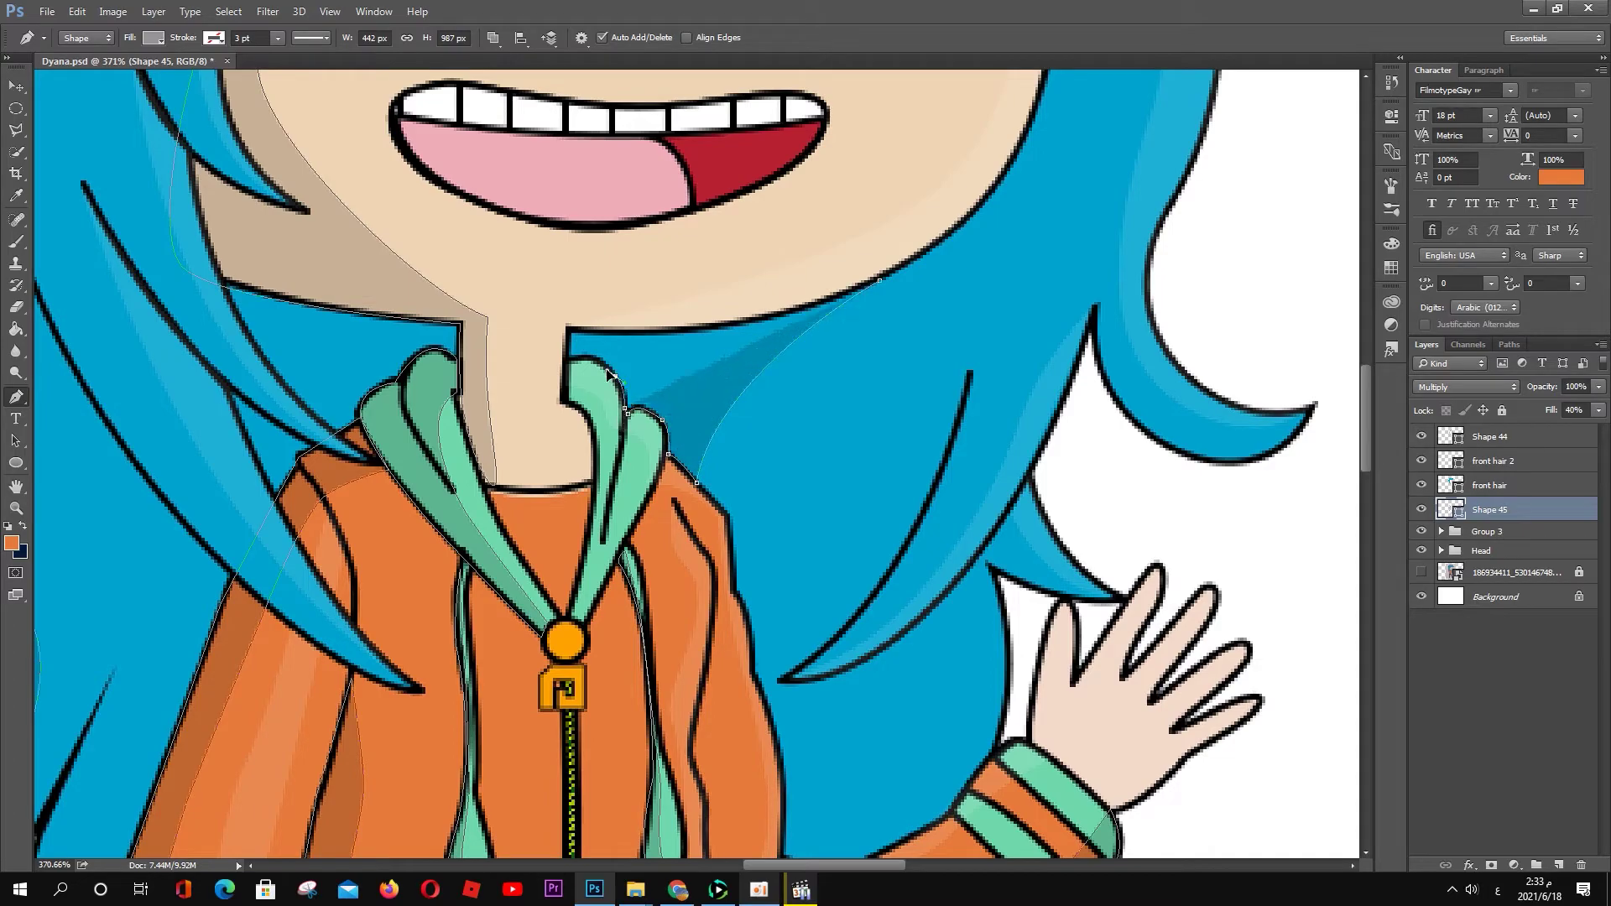
{"action": "left_click", "coordinate": [566, 361]}
{"action": "left_click", "coordinate": [567, 330]}
{"action": "left_click", "coordinate": [678, 332]}
{"action": "left_click", "coordinate": [879, 280]}
{"action": "mouse_move", "coordinate": [463, 329]}
{"action": "left_mouse_down"}
{"action": "mouse_move", "coordinate": [681, 411]}
{"action": "mouse_move", "coordinate": [682, 498]}
{"action": "left_mouse_up"}
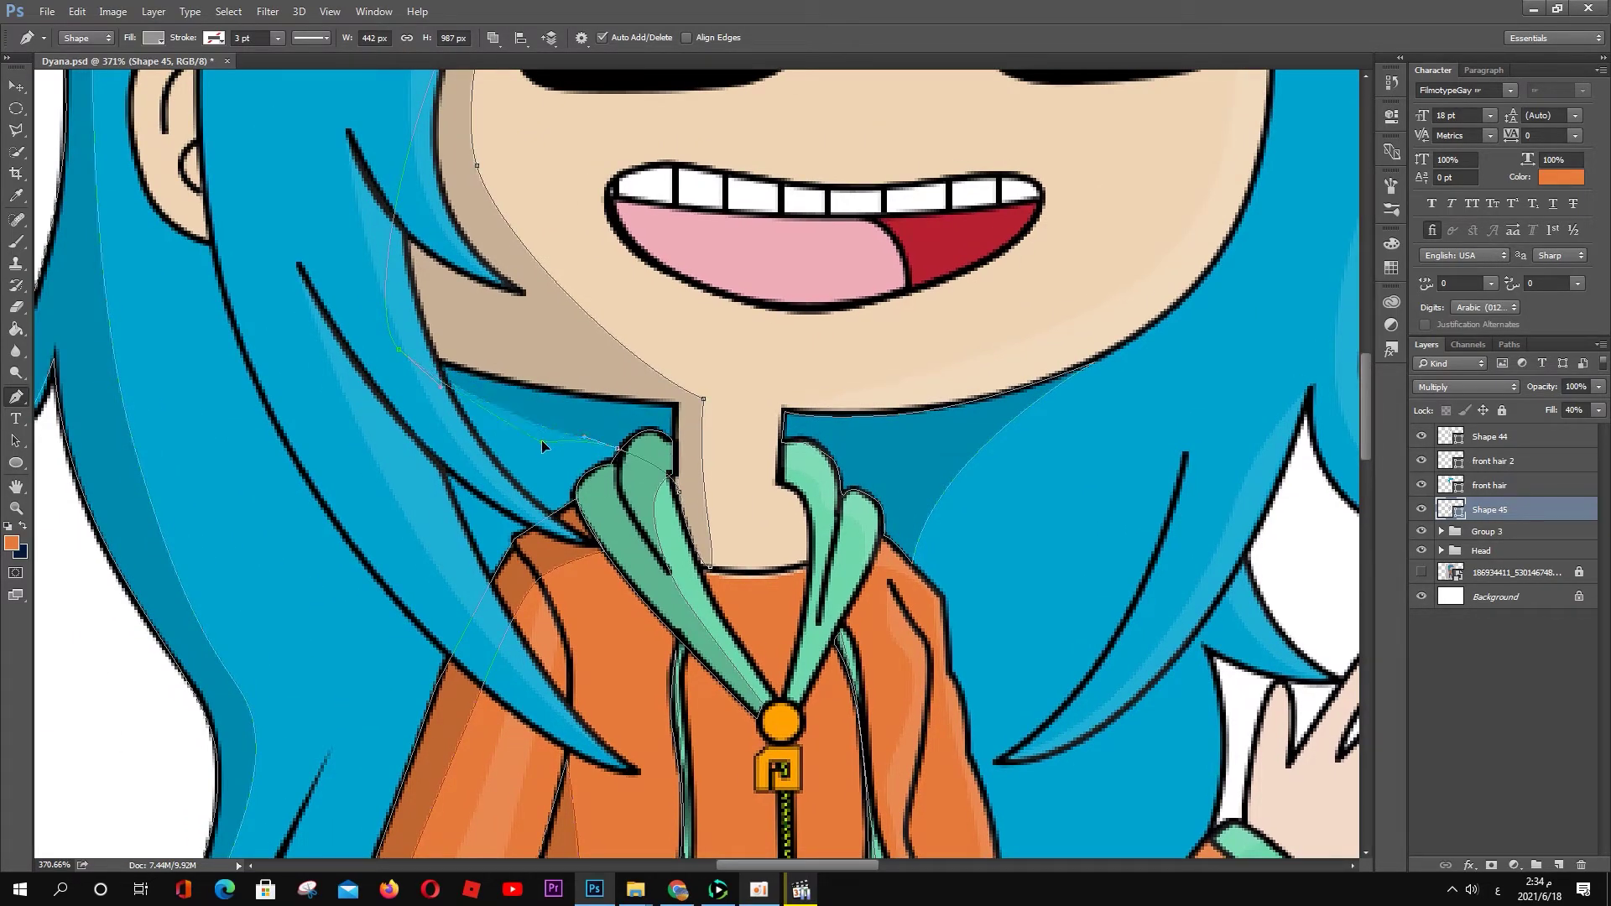
{"action": "left_click_drag", "start_coordinate": [542, 440], "coordinate": [576, 493]}
{"action": "left_click", "coordinate": [611, 464]}
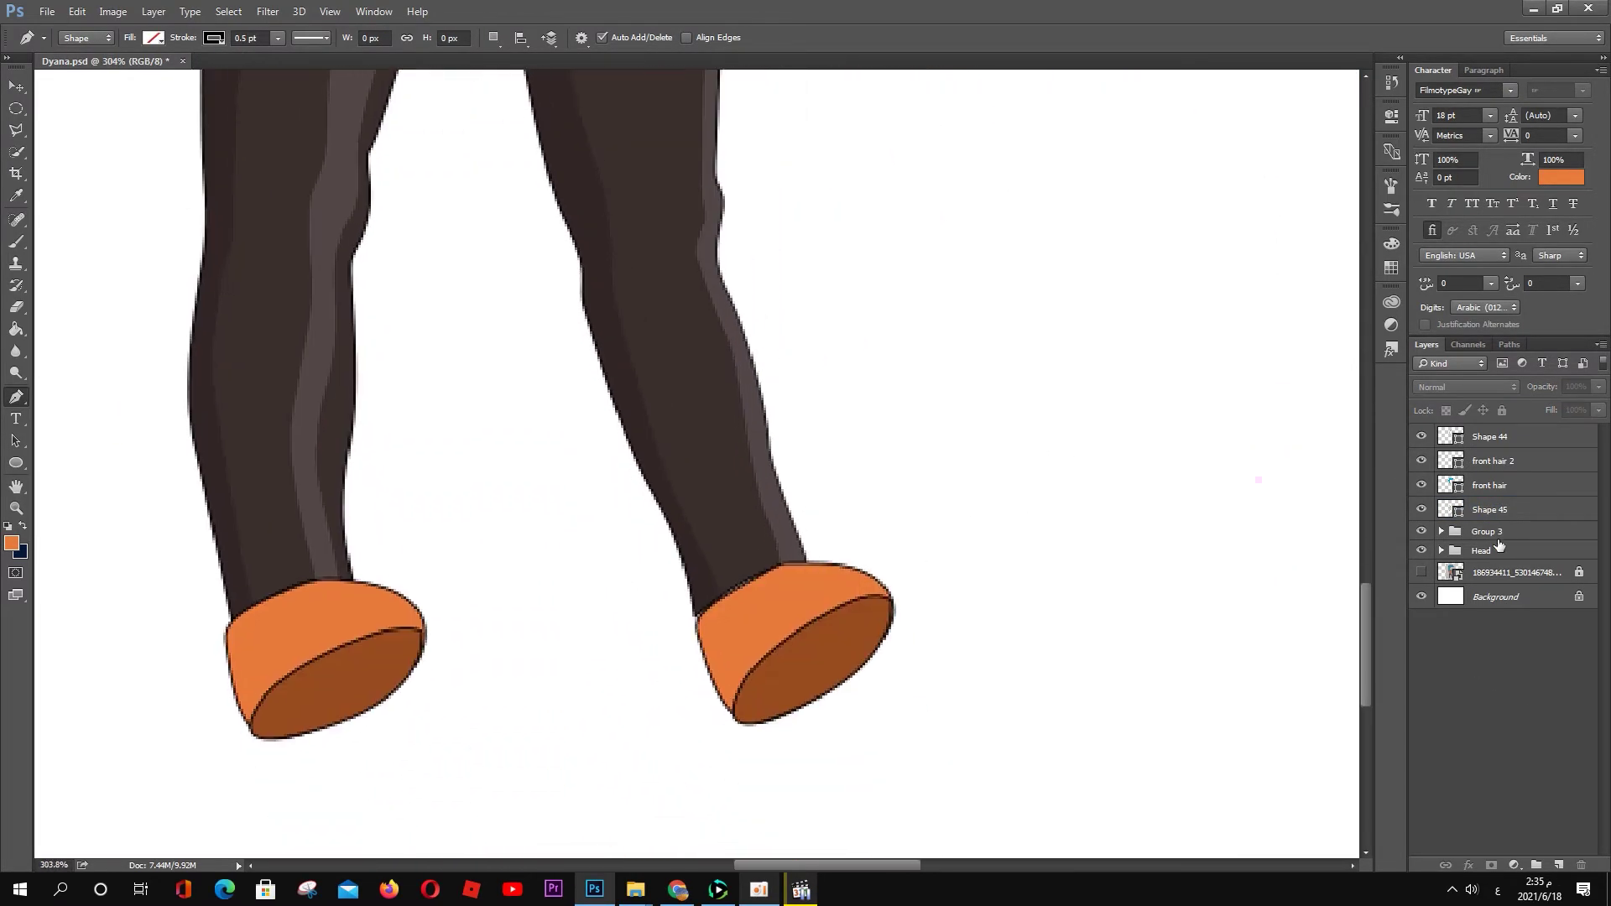
Step: Select and expand Group 3 to inspect the leg layers, including Shape 36
{"action": "key", "text": "v"}
{"action": "left_click", "coordinate": [1441, 531]}
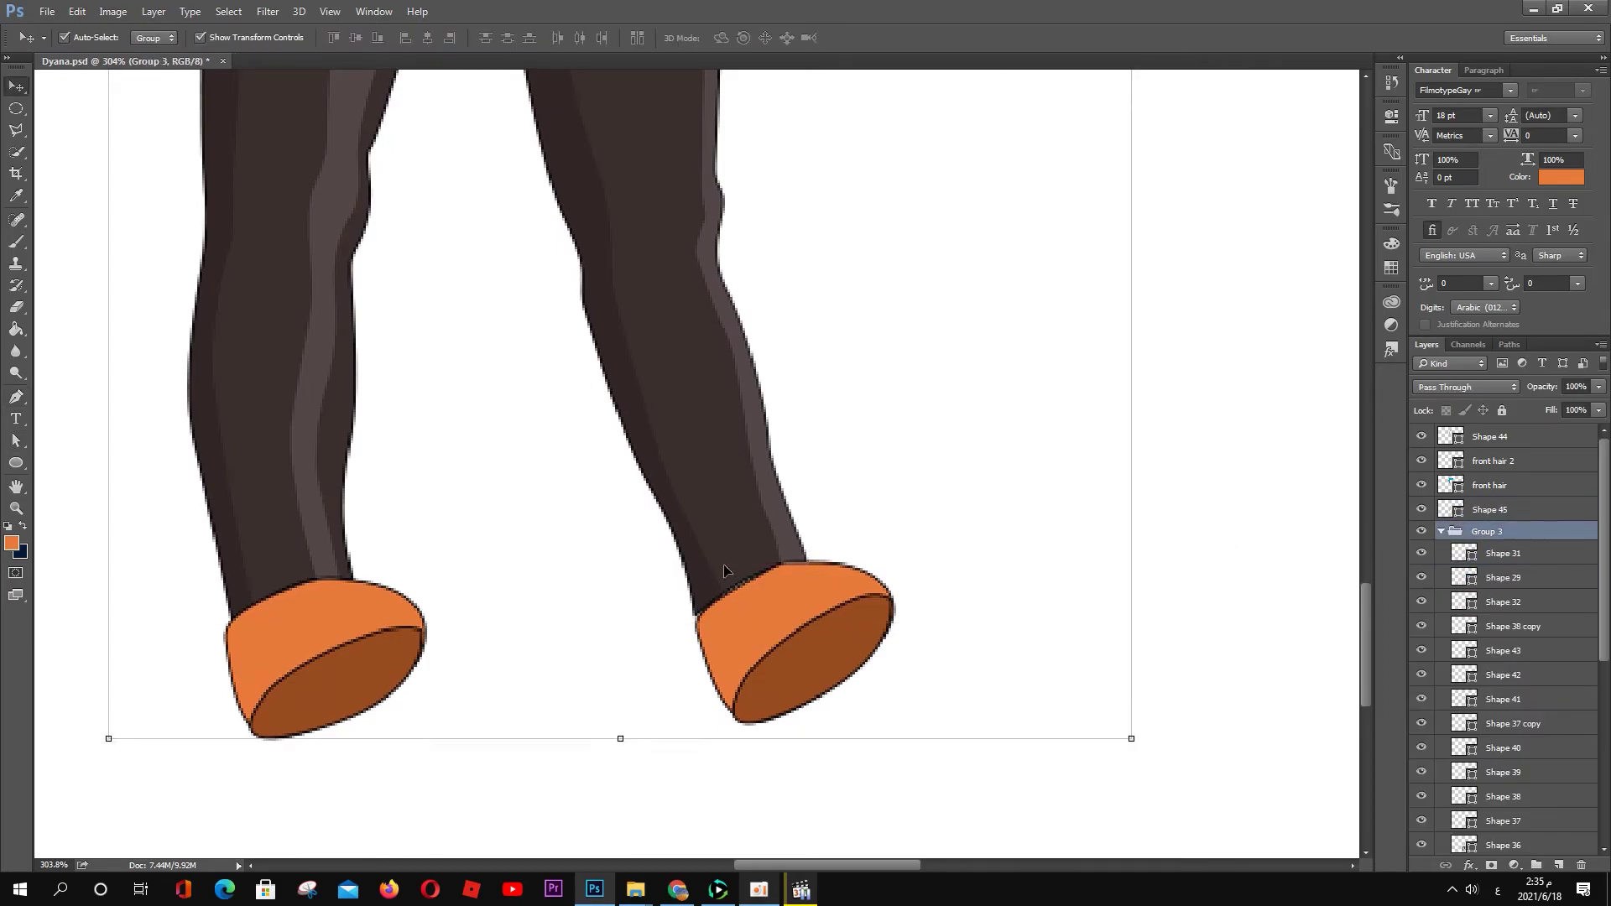
{"action": "scroll", "coordinate": [1090, 648], "scroll_direction": "down", "scroll_amount": 2}
{"action": "left_click", "coordinate": [1502, 797]}
{"action": "scroll", "coordinate": [1511, 821], "scroll_direction": "down", "scroll_amount": 5}
{"action": "left_click", "coordinate": [1502, 505]}
{"action": "key", "text": "a"}
{"action": "scroll", "coordinate": [763, 591], "scroll_direction": "up", "scroll_amount": 3}
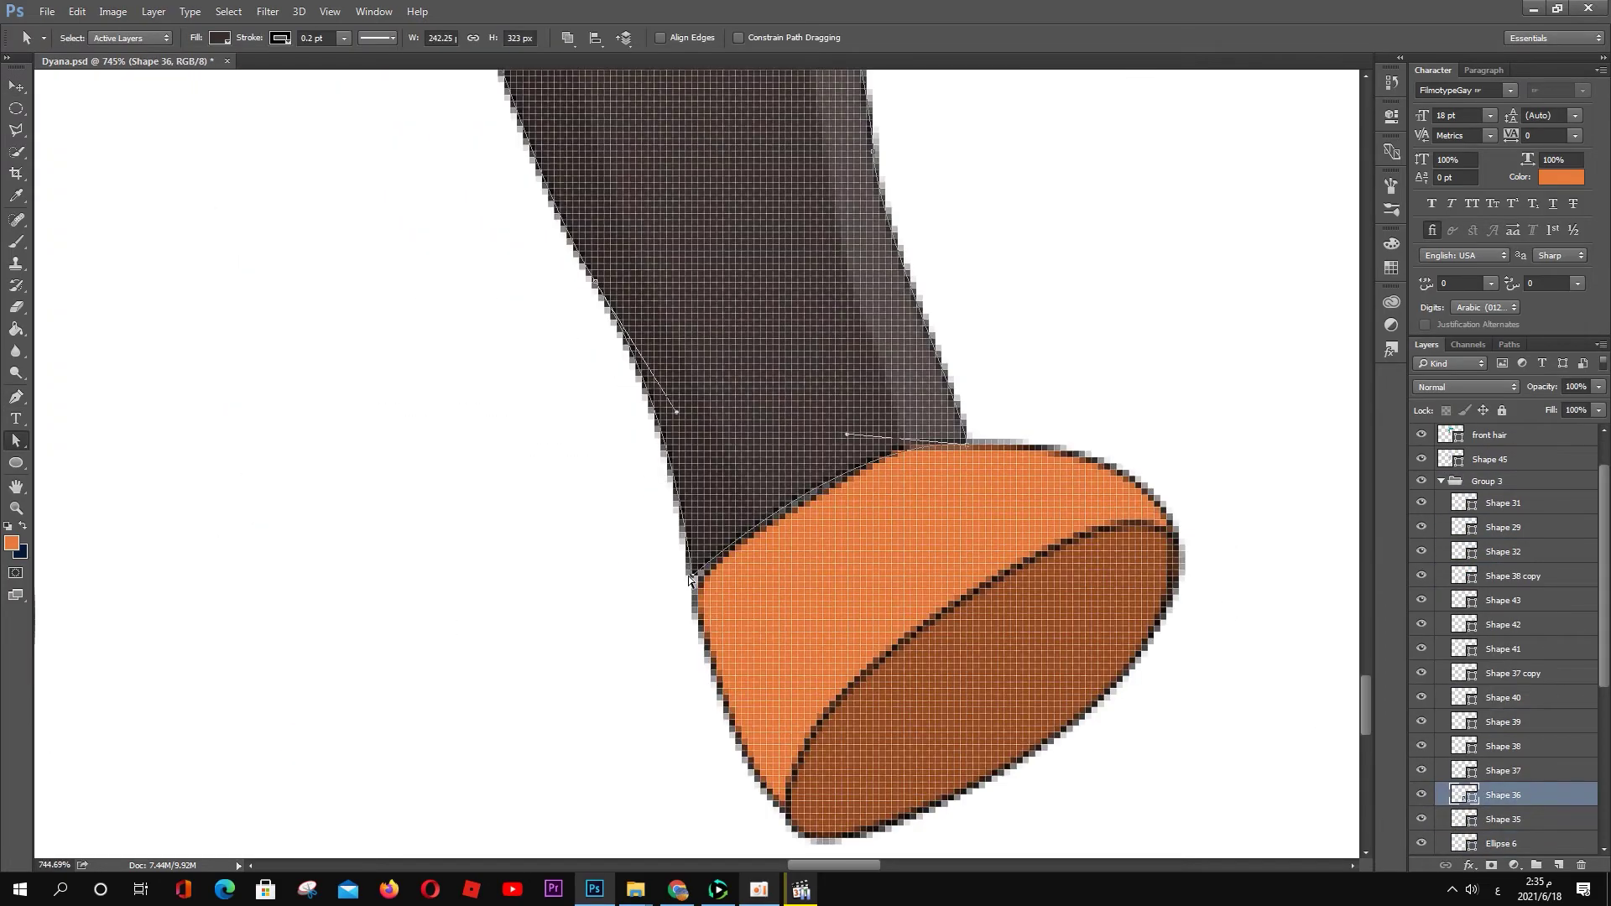
{"action": "scroll", "coordinate": [744, 528], "scroll_direction": "down", "scroll_amount": 3}
Step: Select the leg shapes, fit the whole character in view, and pick the Ellipse tool
{"action": "key", "text": "v"}
{"action": "left_click", "coordinate": [453, 618]}
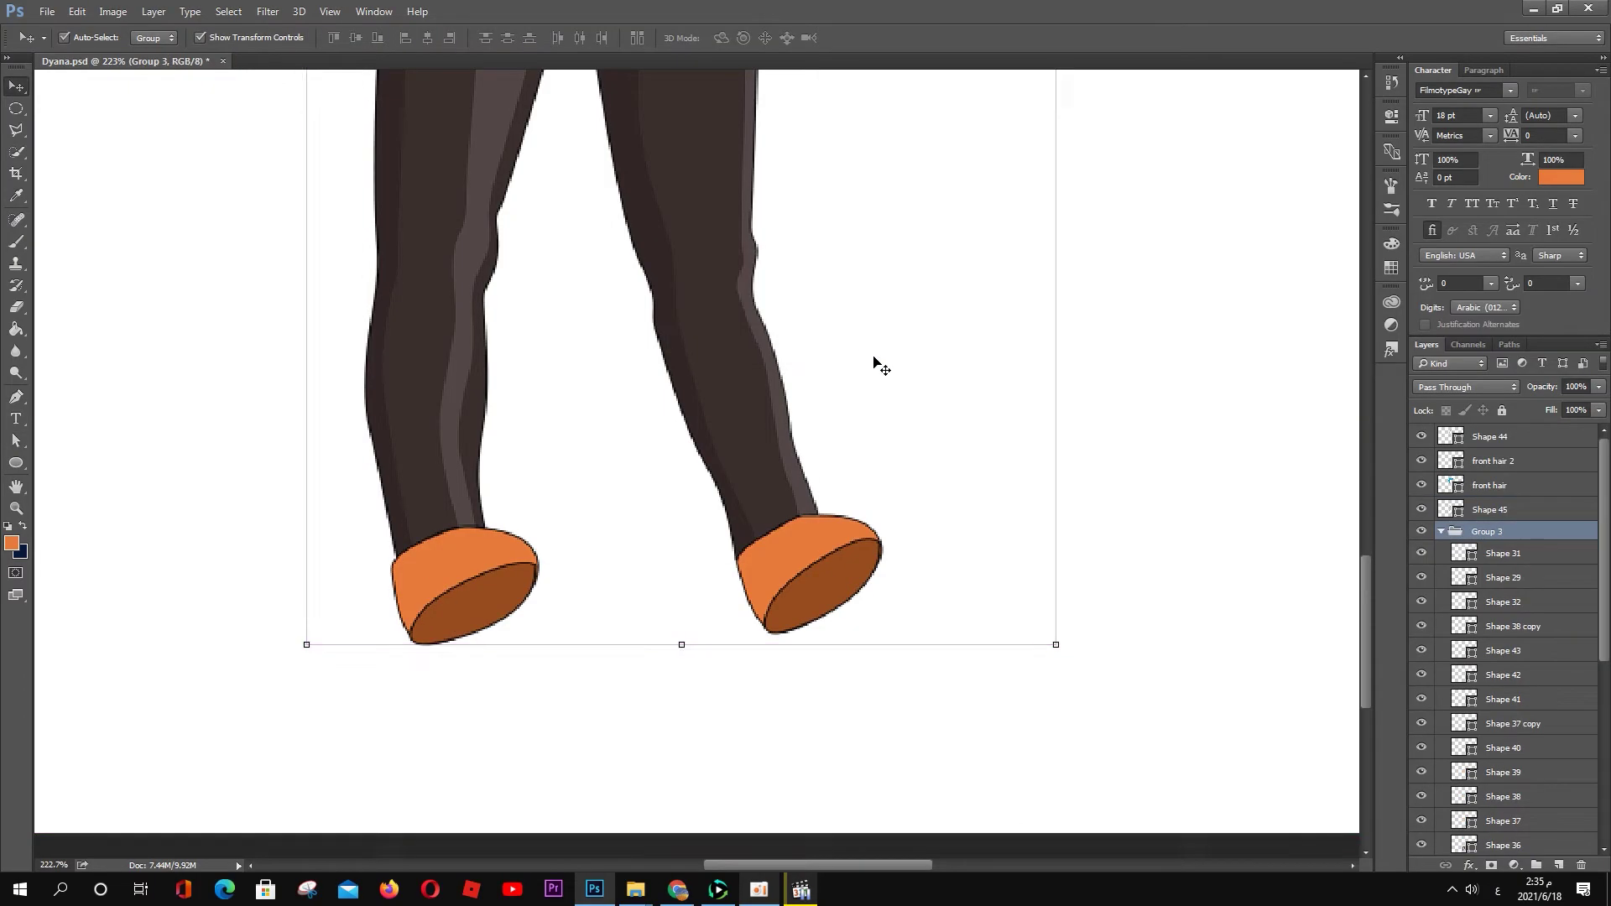
{"action": "key", "text": "ctrl+0"}
{"action": "left_click", "coordinate": [16, 463]}
Step: Draw a flat ellipse under the feet and place it beneath the character layers
{"action": "key", "text": "x"}
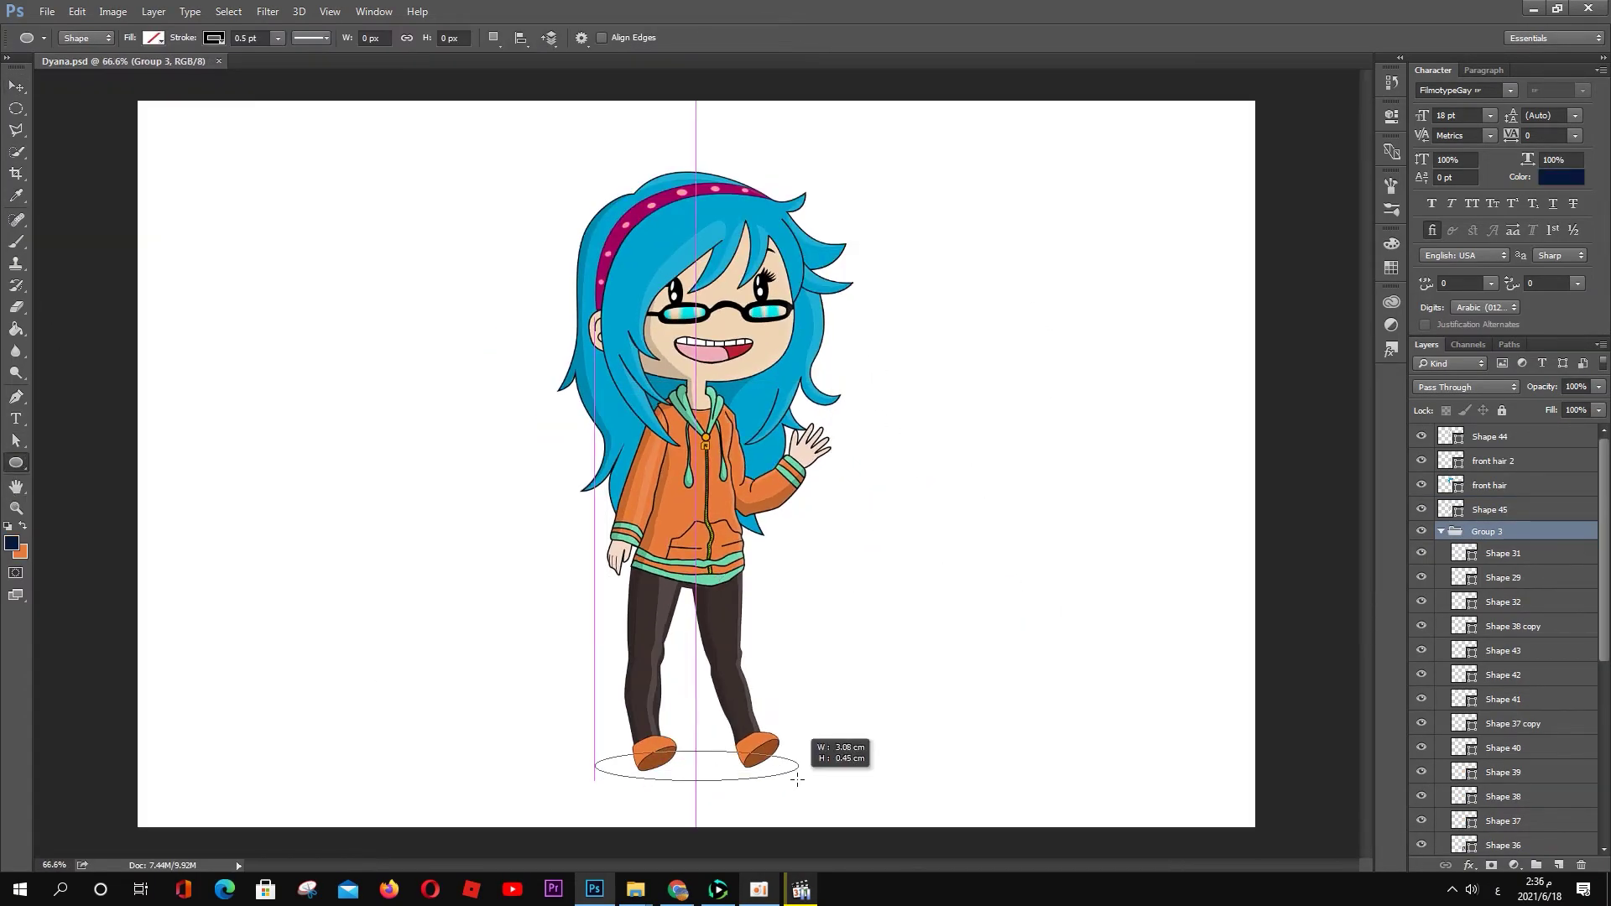
{"action": "left_click_drag", "start_coordinate": [594, 751], "coordinate": [799, 780]}
{"action": "left_click_drag", "start_coordinate": [1518, 529], "coordinate": [1503, 844]}
Step: Group the character's layers and name the group Dayana
{"action": "left_click", "coordinate": [1442, 555]}
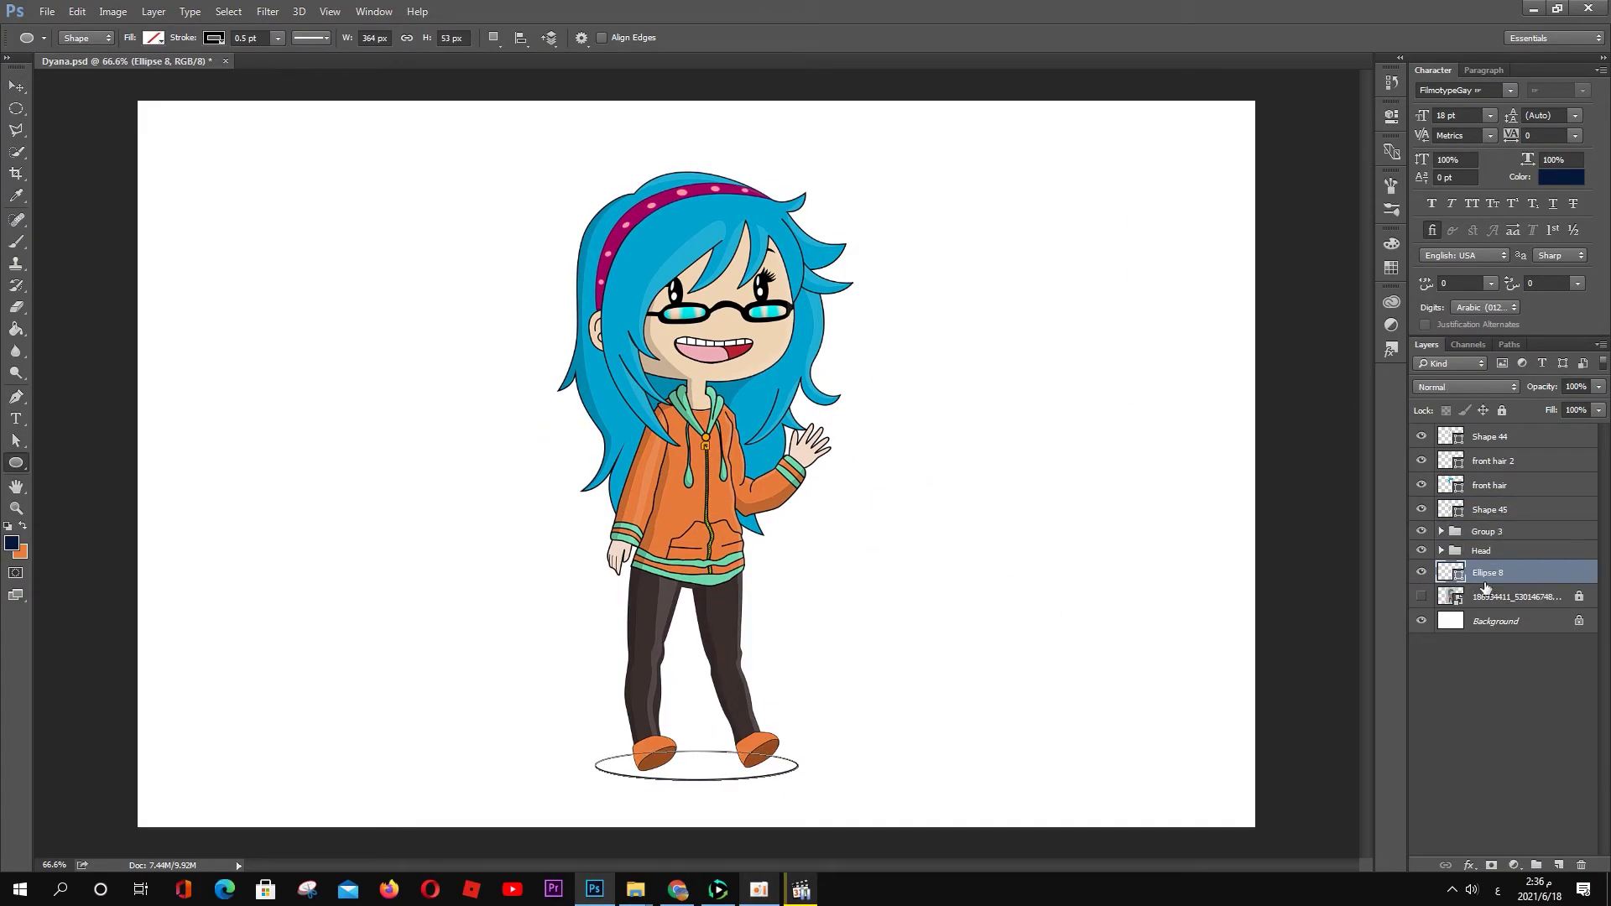
{"action": "left_click", "coordinate": [1491, 437]}
{"action": "left_click", "coordinate": [1491, 534], "text": "shift"}
{"action": "key", "text": "ctrl+g"}
{"action": "double_click", "coordinate": [1487, 434]}
{"action": "type", "text": "شغشغش]"}
{"action": "key", "text": "Return"}
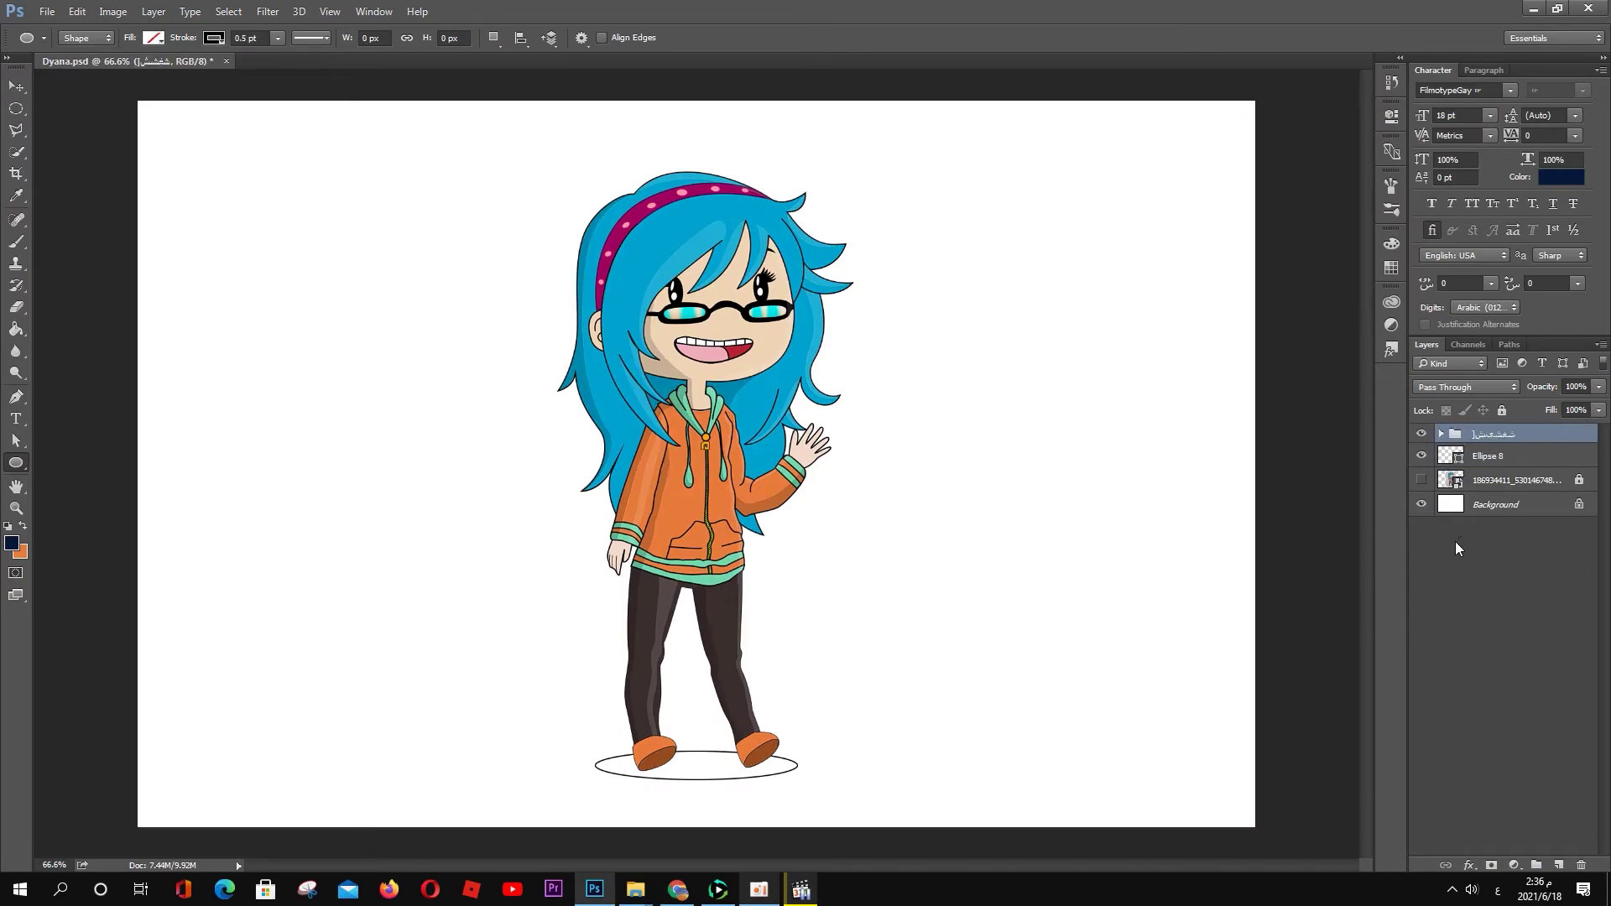
{"action": "key", "text": "ctrl+z"}
{"action": "double_click", "coordinate": [1490, 434]}
{"action": "type", "text": "na"}
Step: Make the ellipse black, Multiply, 67% fill, with 17.9 px feather
{"action": "left_click", "coordinate": [1488, 456]}
{"action": "left_click", "coordinate": [154, 38]}
{"action": "left_click", "coordinate": [176, 70]}
{"action": "left_click", "coordinate": [1466, 387]}
{"action": "left_click", "coordinate": [1444, 437]}
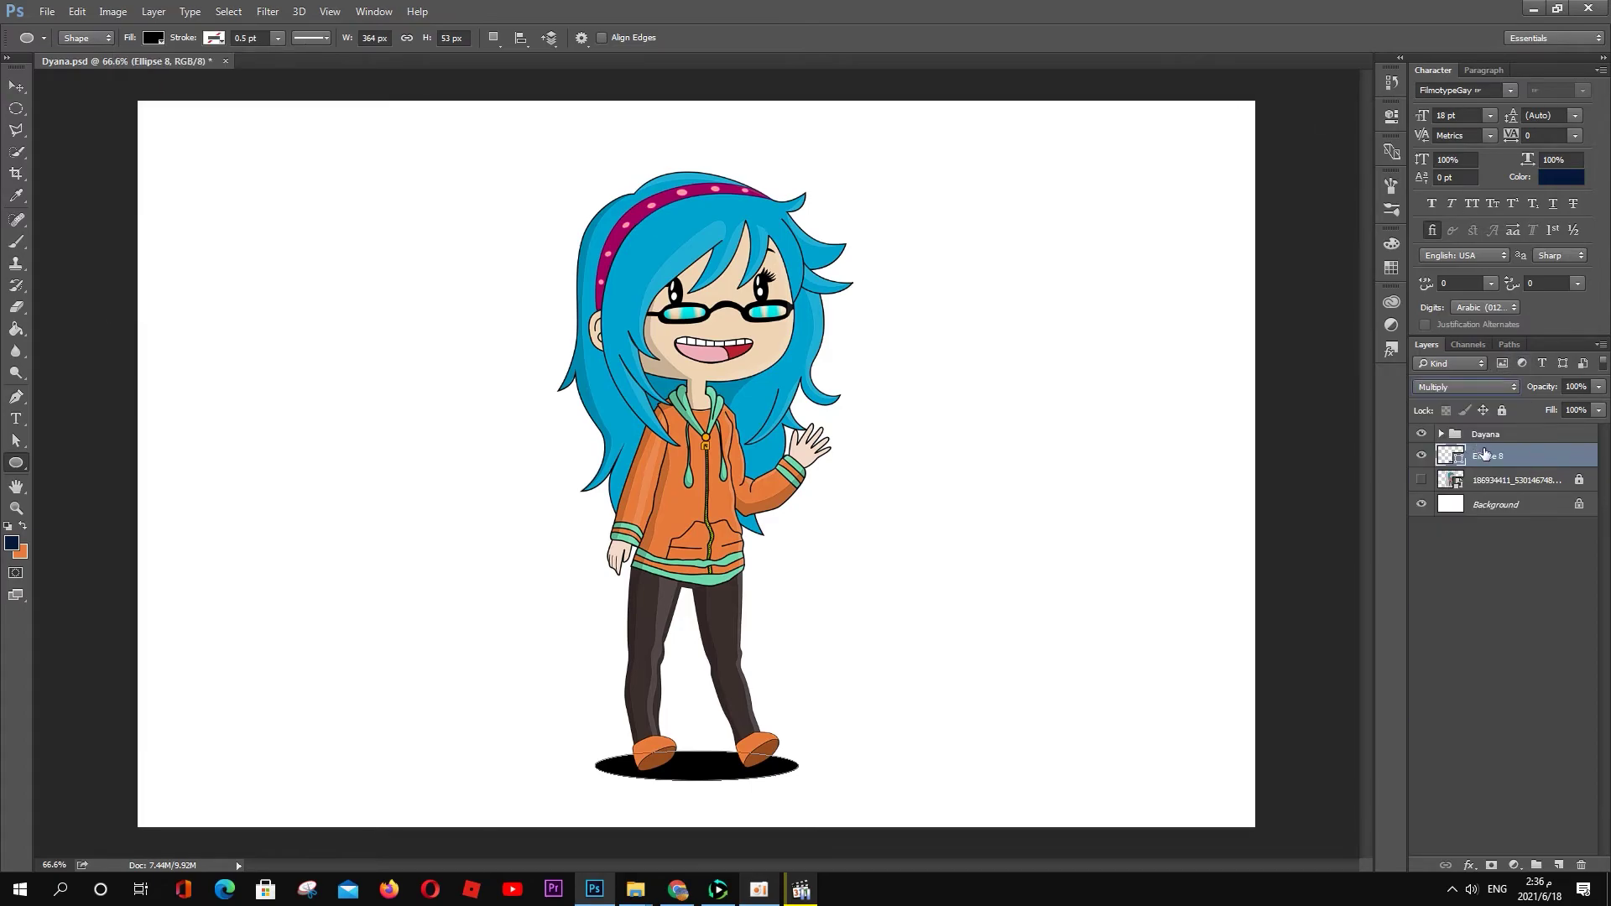
{"action": "left_click_drag", "start_coordinate": [1599, 411], "coordinate": [1574, 431]}
{"action": "left_click", "coordinate": [1391, 116]}
{"action": "left_click", "coordinate": [1174, 127]}
{"action": "left_click_drag", "start_coordinate": [1147, 269], "coordinate": [1175, 269]}
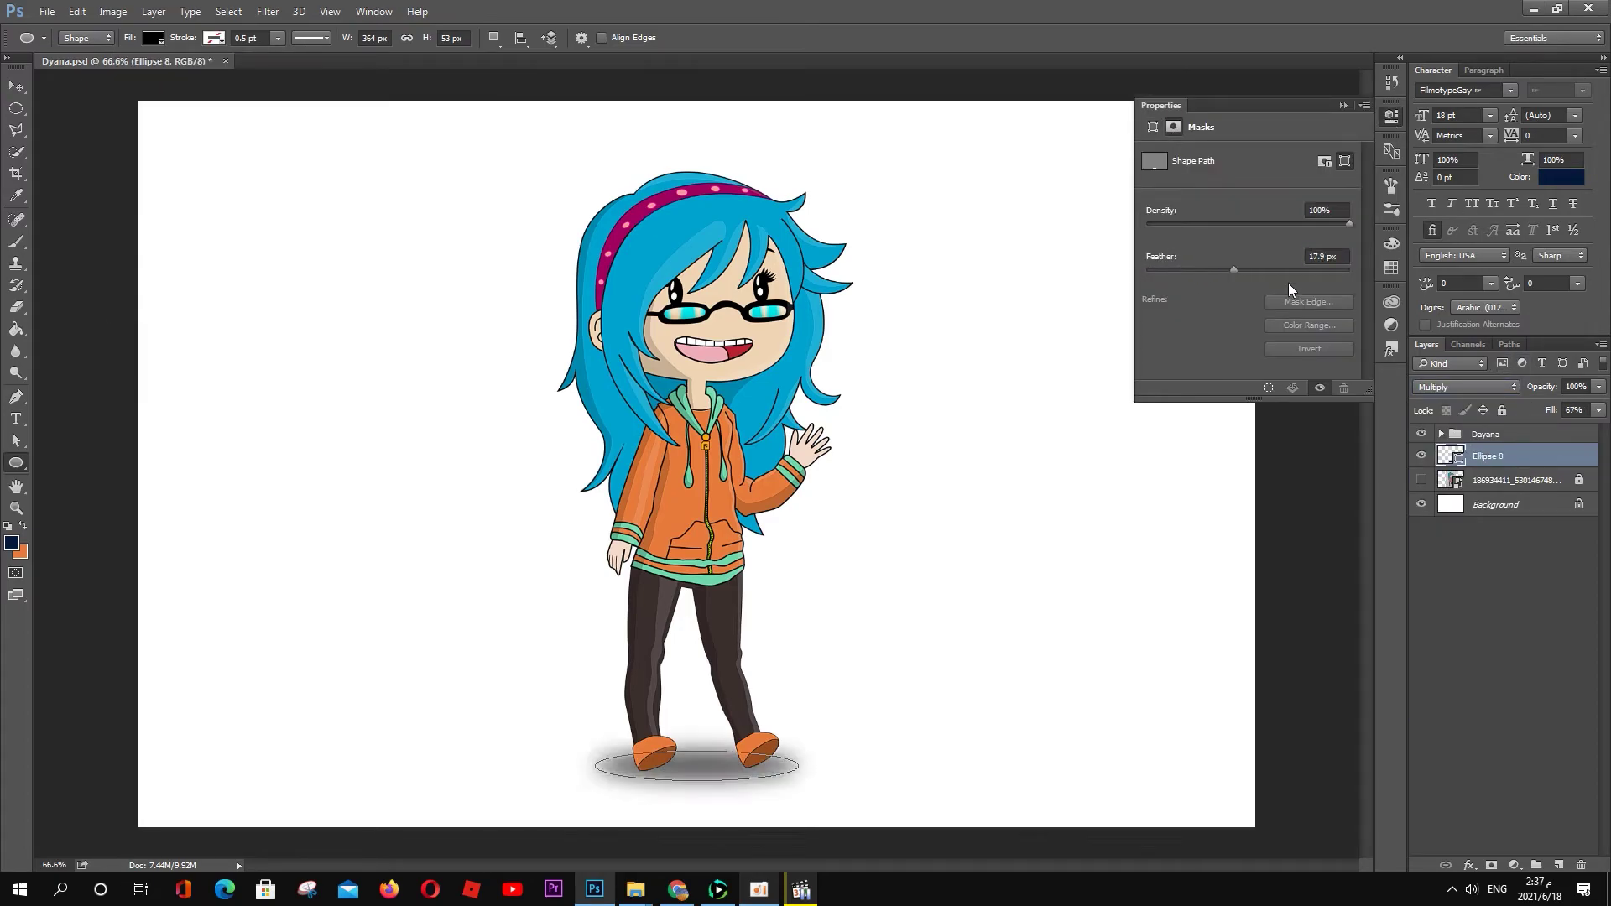
{"action": "left_click", "coordinate": [1500, 608]}
Step: Add a radial Gradient Fill layer above the Background layer
{"action": "key", "text": "v"}
{"action": "left_click", "coordinate": [1494, 505]}
{"action": "left_click", "coordinate": [1515, 865]}
{"action": "left_click", "coordinate": [1493, 520]}
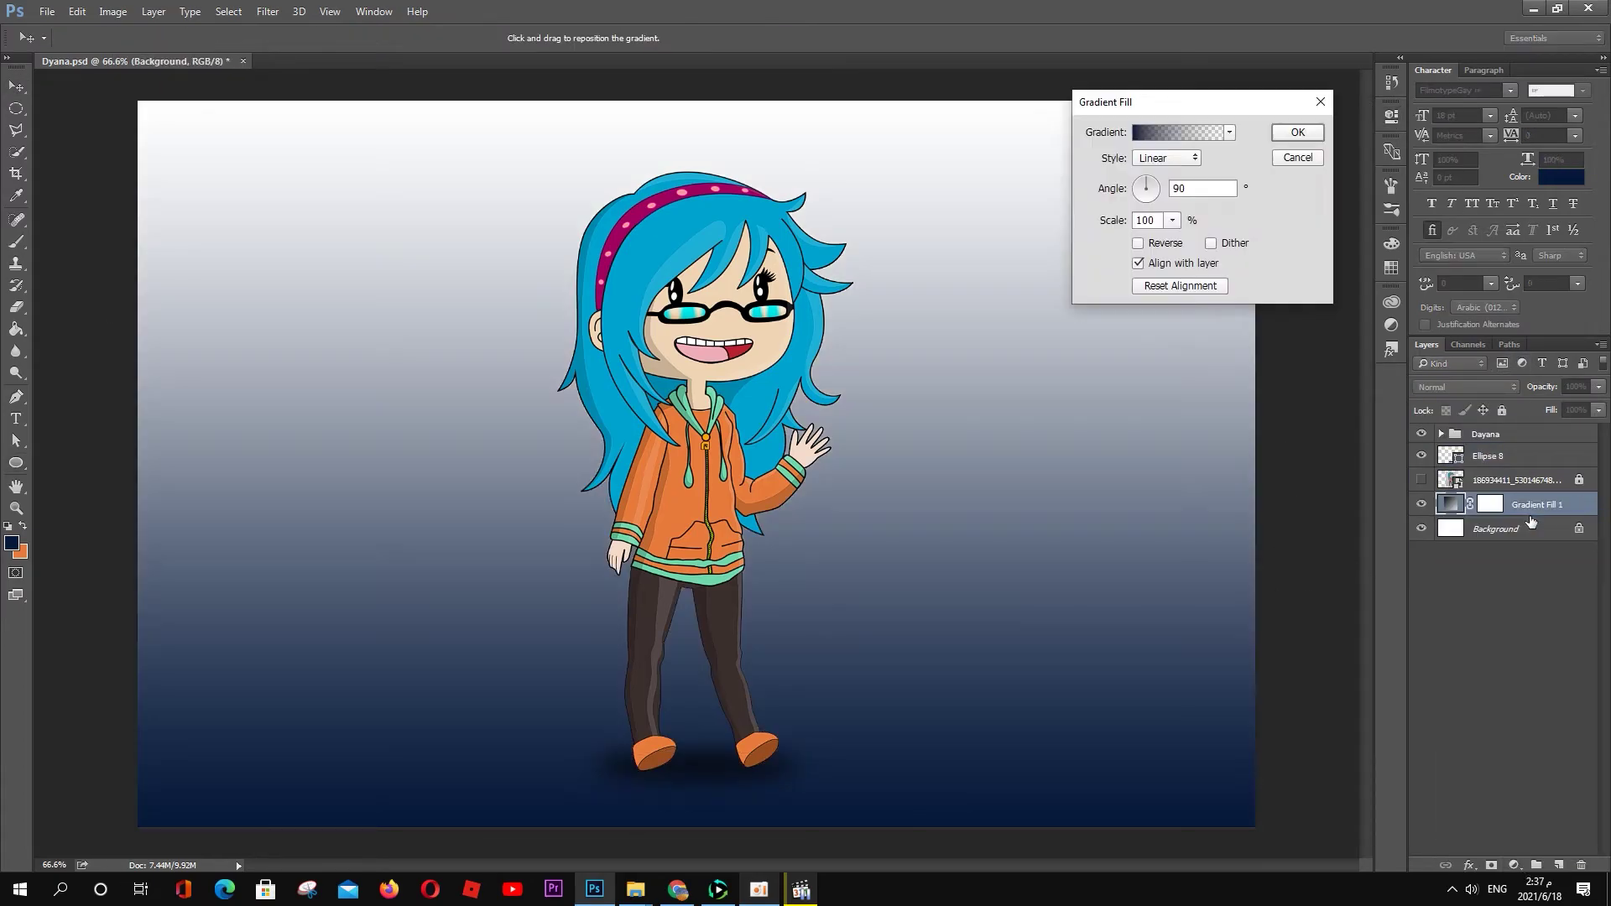
{"action": "left_click", "coordinate": [1167, 157]}
Step: Adjust the gradient's opacity stops so the gradient is fully opaque
{"action": "left_click_drag", "start_coordinate": [1040, 512], "coordinate": [1043, 512]}
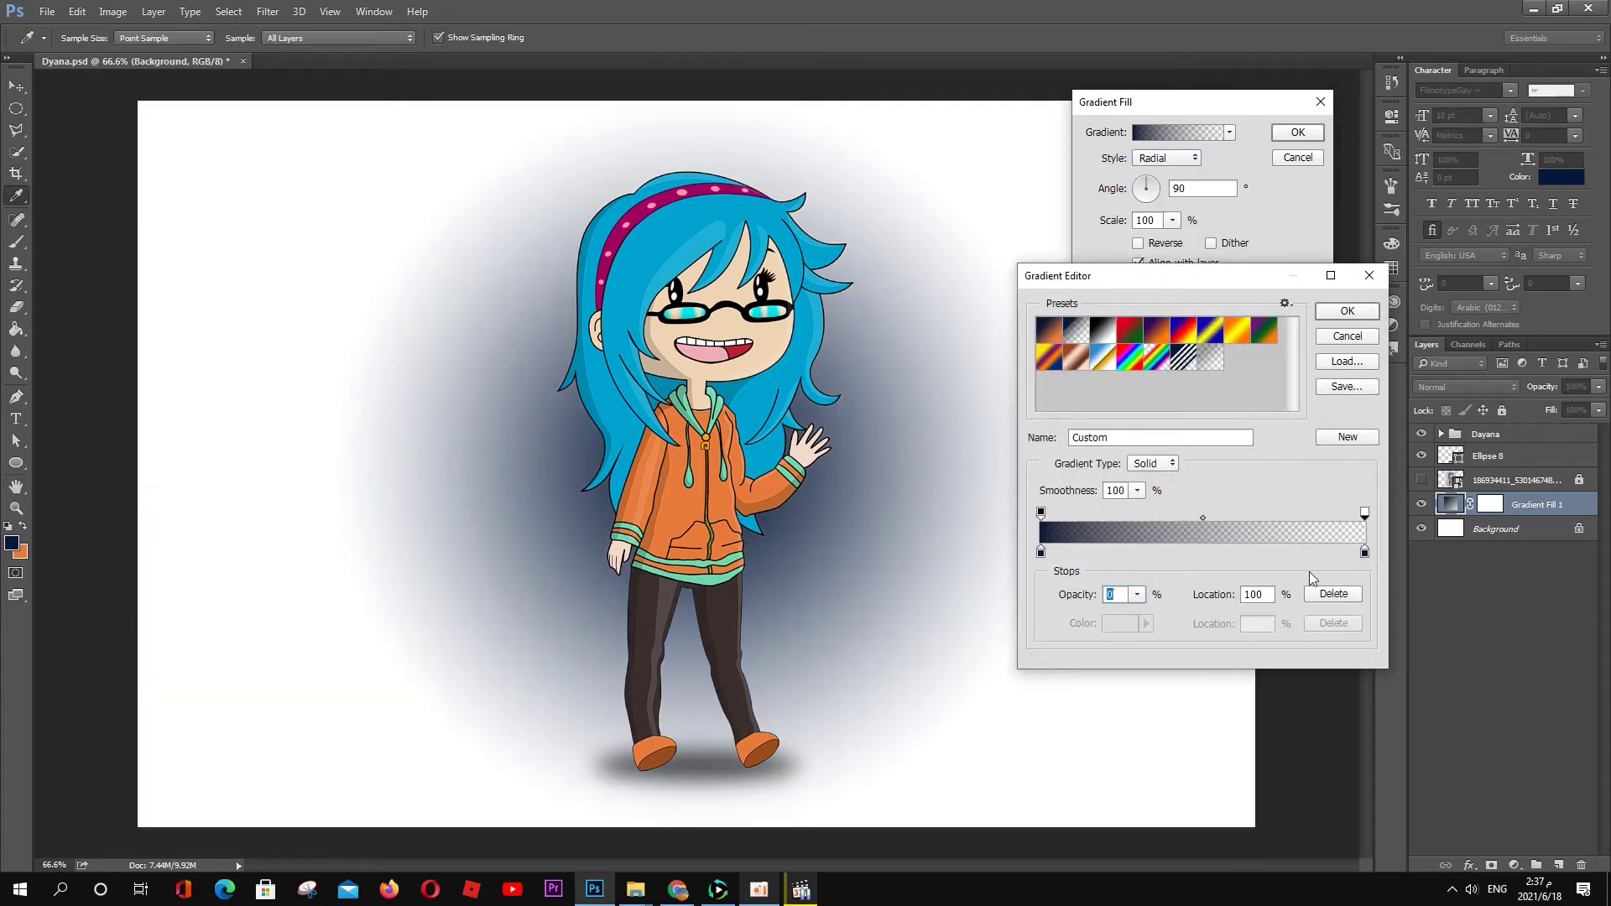
{"action": "left_click_drag", "start_coordinate": [1365, 512], "coordinate": [1362, 512]}
{"action": "left_click", "coordinate": [1364, 553]}
{"action": "left_click", "coordinate": [1362, 512]}
{"action": "left_click_drag", "start_coordinate": [1138, 594], "coordinate": [1433, 614]}
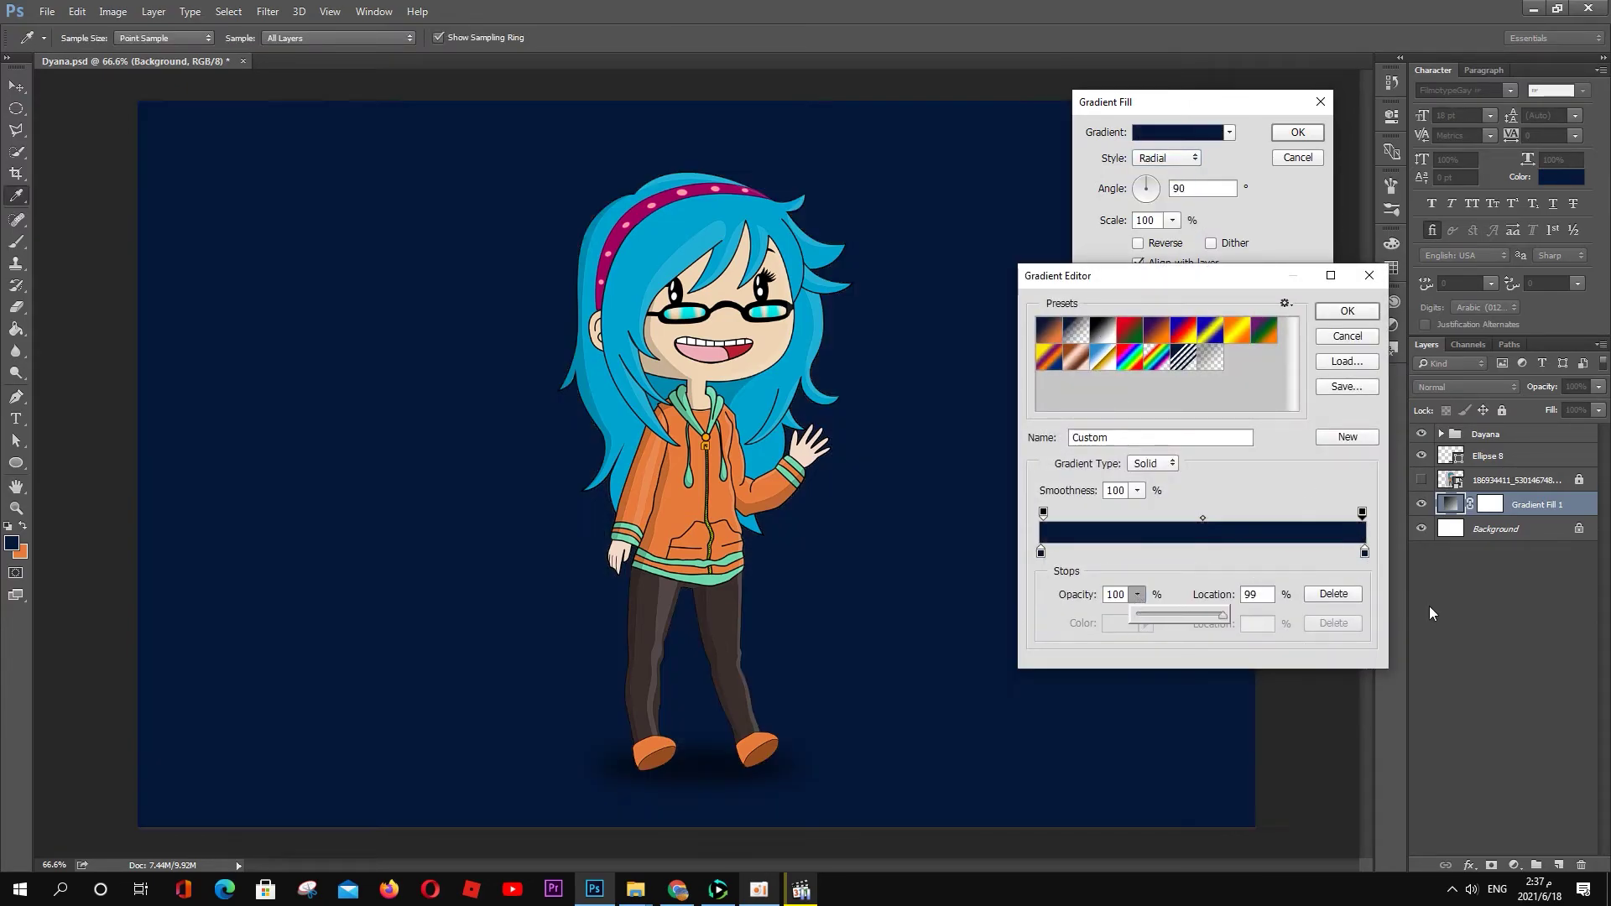
Step: Set the gradient stops to a navy blue end and a medium blue start
{"action": "double_click", "coordinate": [1364, 552]}
{"action": "left_click", "coordinate": [1289, 411]}
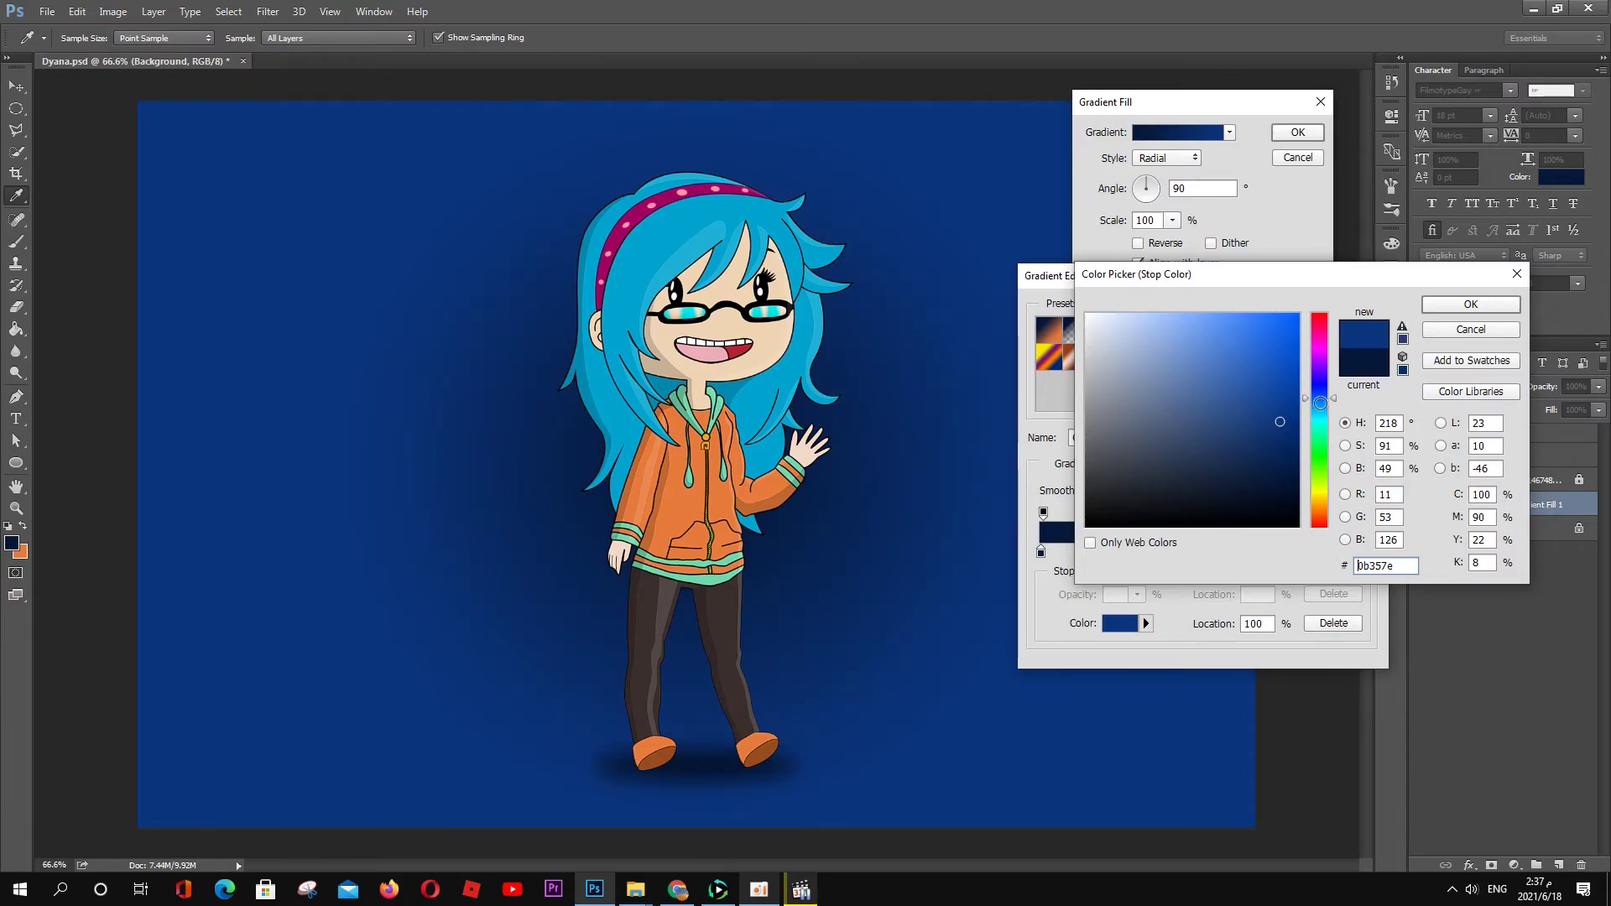
{"action": "left_click", "coordinate": [1470, 304]}
{"action": "double_click", "coordinate": [1365, 553]}
{"action": "left_click", "coordinate": [1471, 304]}
{"action": "left_click", "coordinate": [1041, 552]}
{"action": "left_click", "coordinate": [687, 213]}
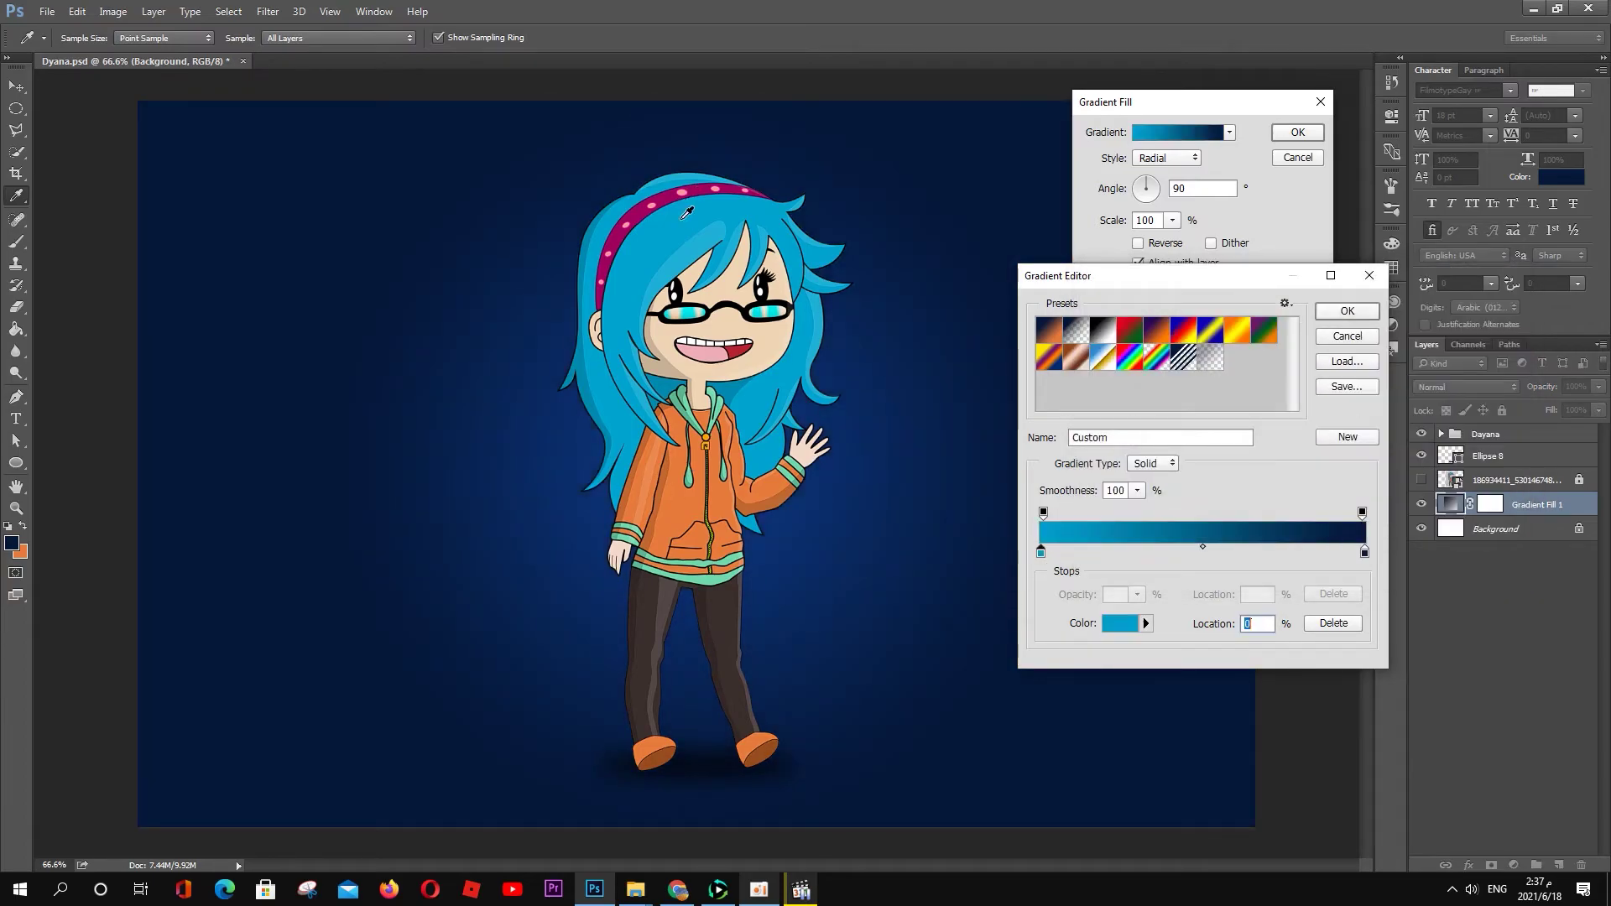
{"action": "left_click", "coordinate": [856, 443]}
{"action": "left_click", "coordinate": [1118, 623]}
{"action": "left_click", "coordinate": [1470, 304]}
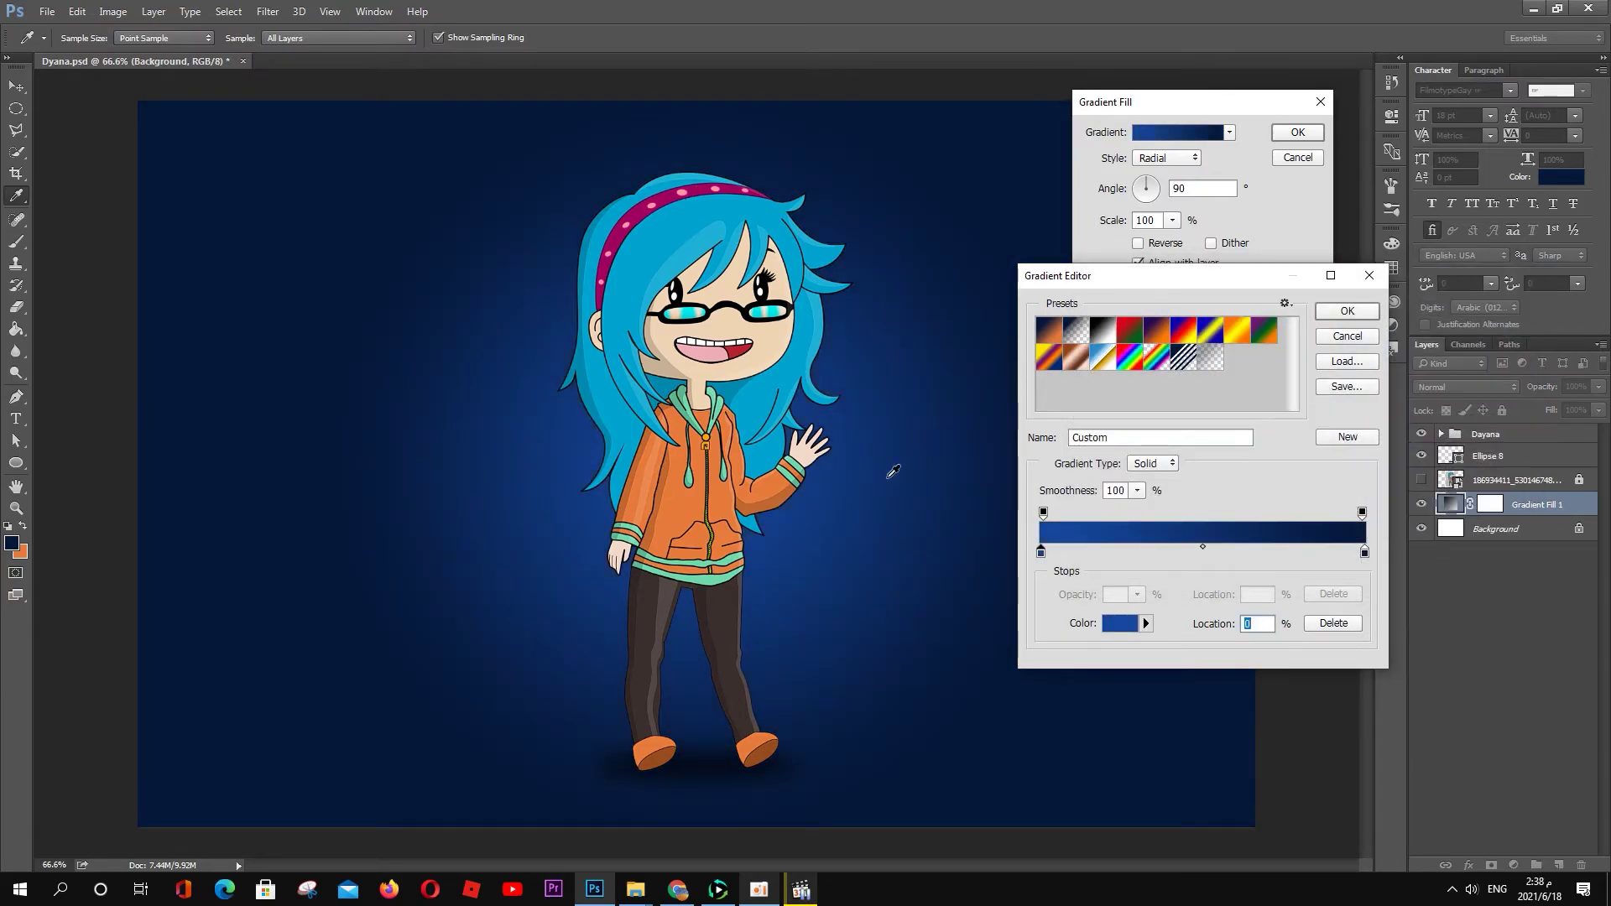
{"action": "left_click", "coordinate": [1347, 312]}
Step: Move the gradient's bright centre toward the upper left and confirm the fill
{"action": "left_click_drag", "start_coordinate": [840, 290], "coordinate": [923, 225]}
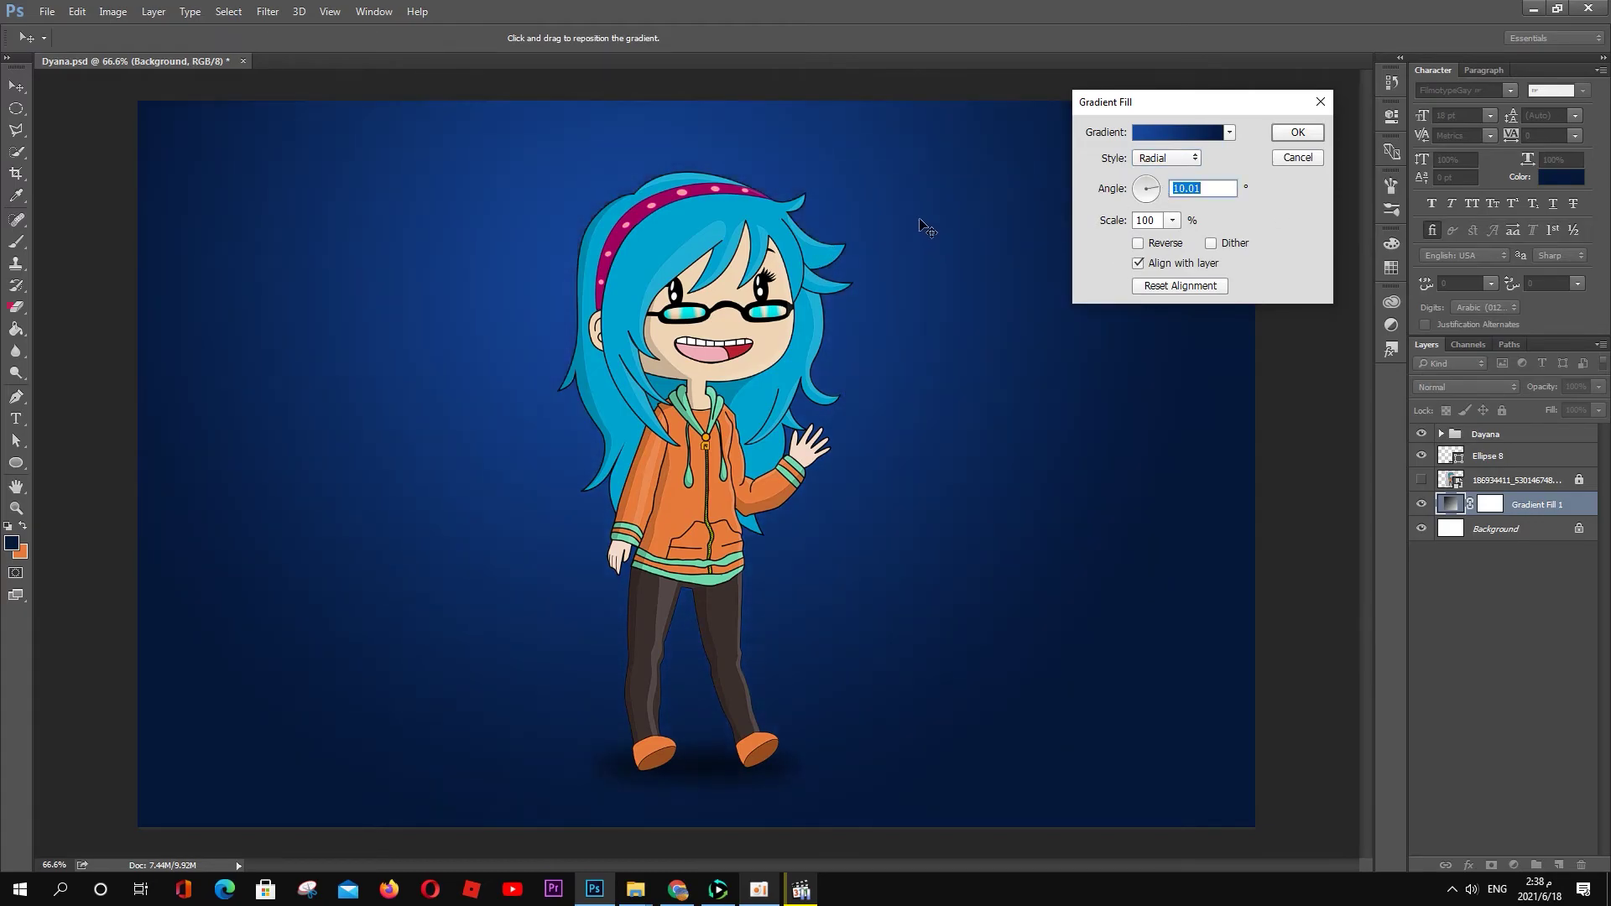
{"action": "key", "text": "Return"}
{"action": "left_click", "coordinate": [1255, 502]}
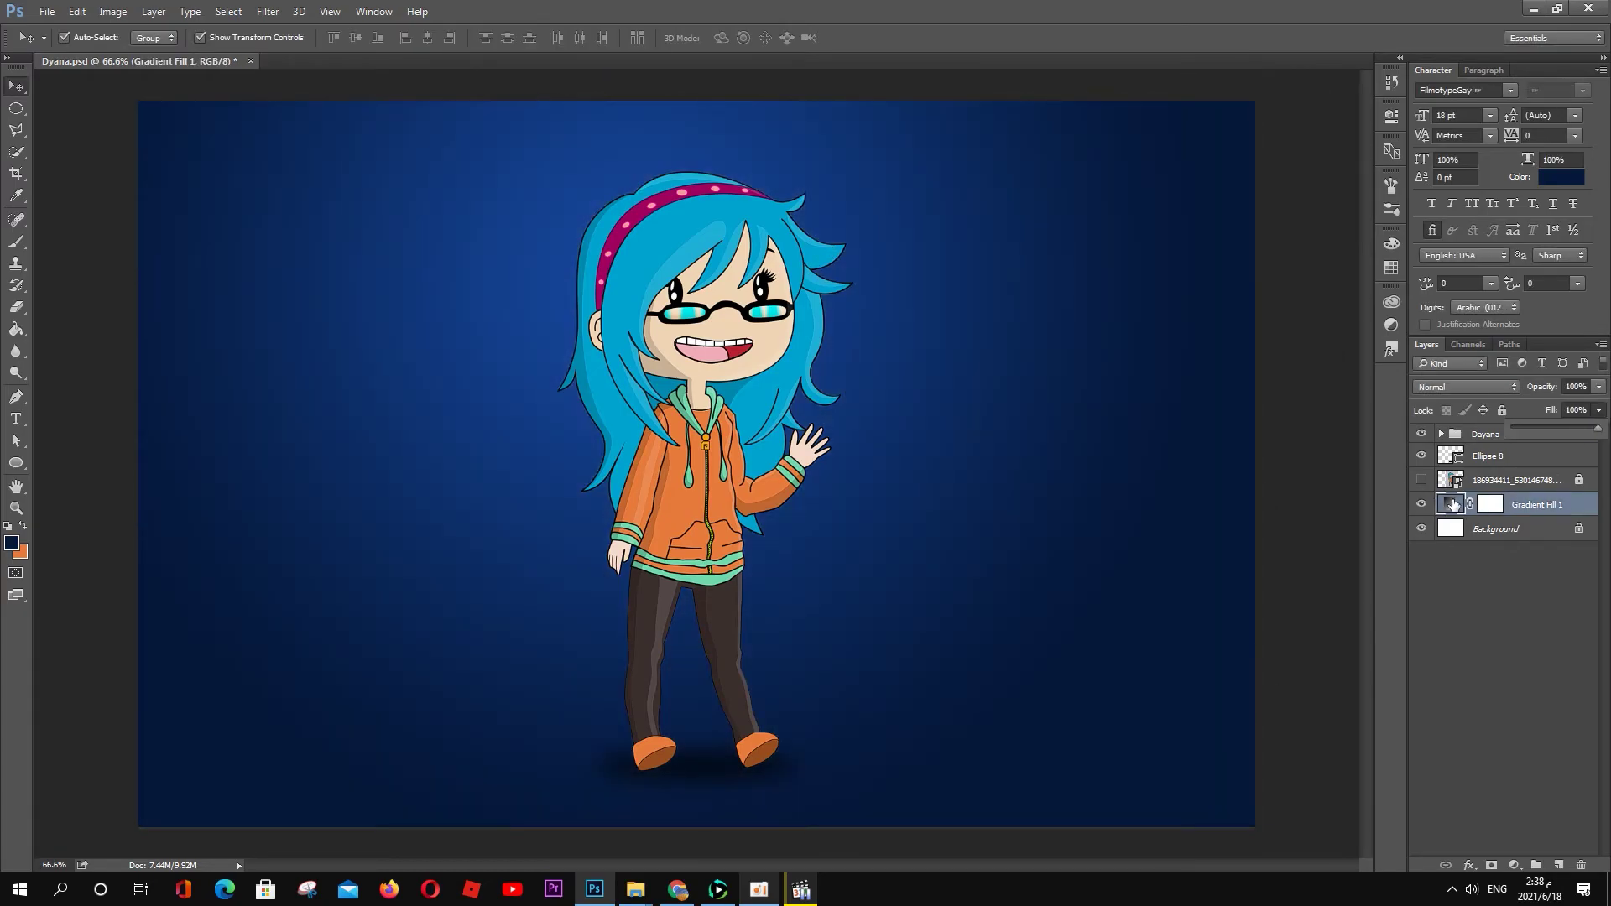
{"action": "double_click", "coordinate": [1451, 503]}
{"action": "left_click", "coordinate": [1179, 132]}
Step: Recolour the gradient from light blue at the start to a brighter blue end
{"action": "double_click", "coordinate": [1041, 552]}
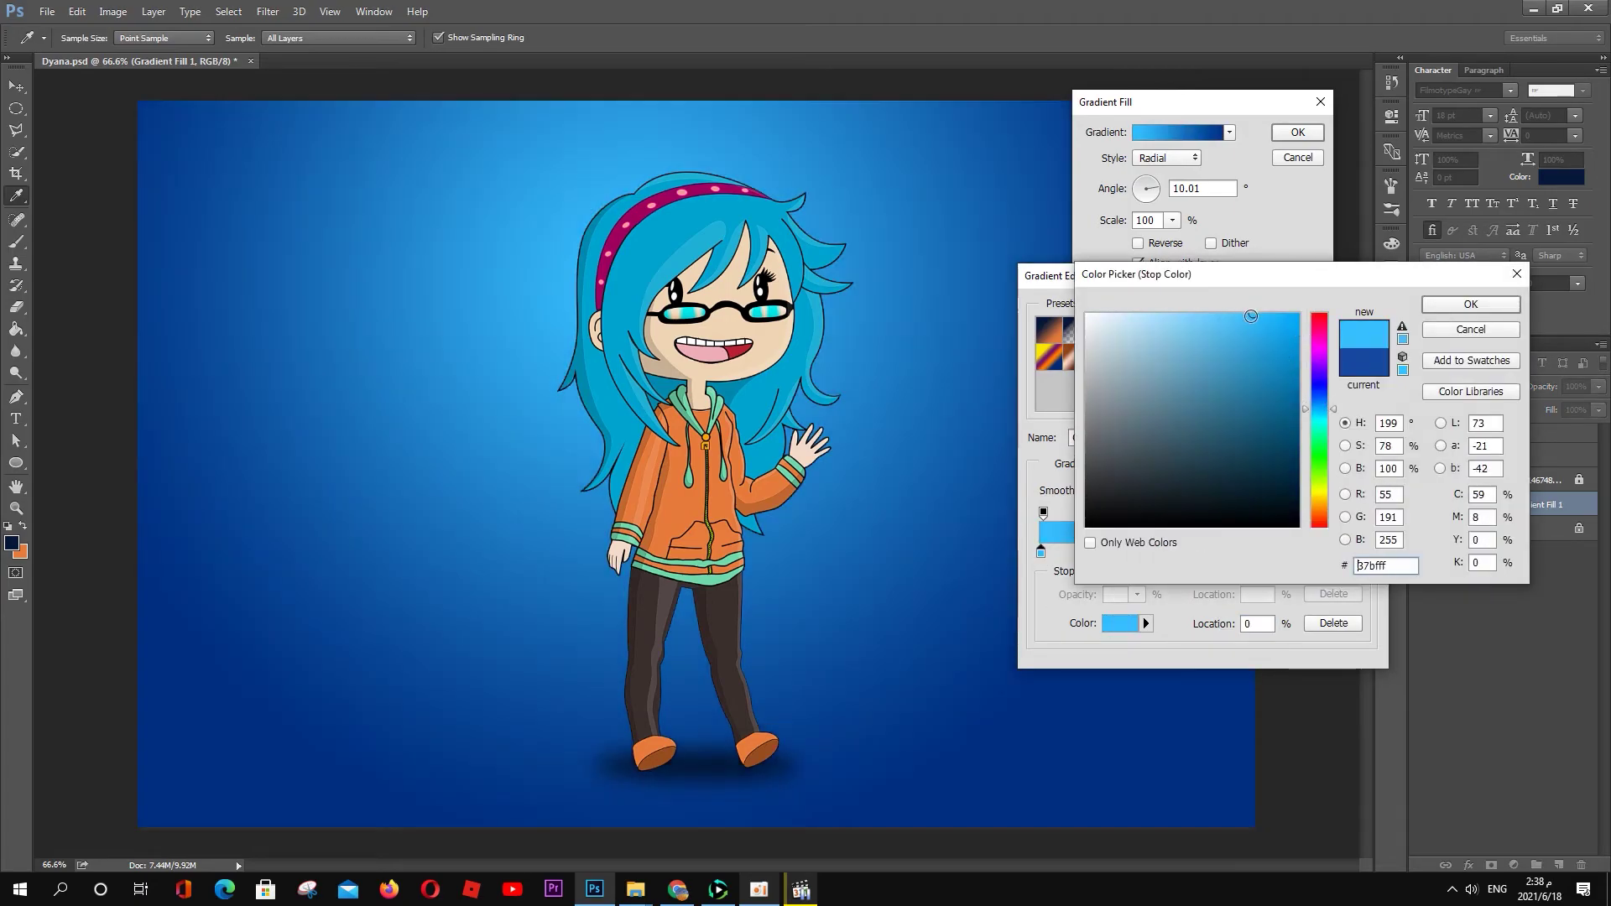
{"action": "left_click_drag", "start_coordinate": [1296, 336], "coordinate": [1118, 316]}
{"action": "left_click", "coordinate": [1471, 304]}
{"action": "double_click", "coordinate": [1368, 552]}
{"action": "left_click", "coordinate": [1254, 362]}
{"action": "left_click", "coordinate": [1472, 303]}
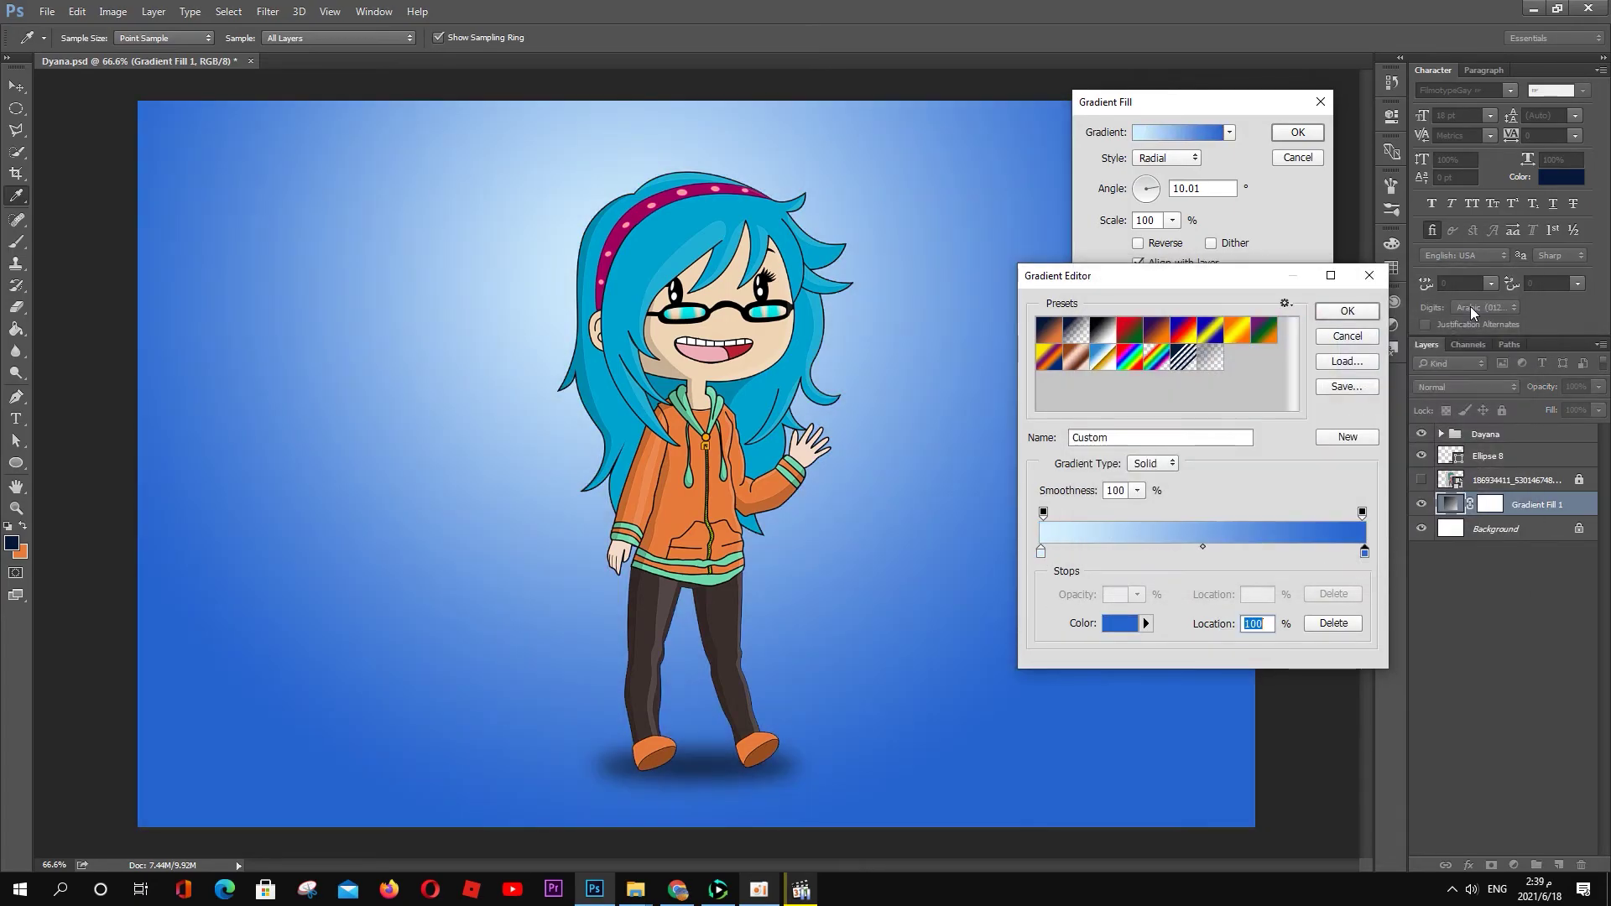
{"action": "left_click", "coordinate": [1313, 315]}
{"action": "key", "text": "Return"}
Step: Keep the gradient in its new position and switch to File Explorer
{"action": "double_click", "coordinate": [1451, 502]}
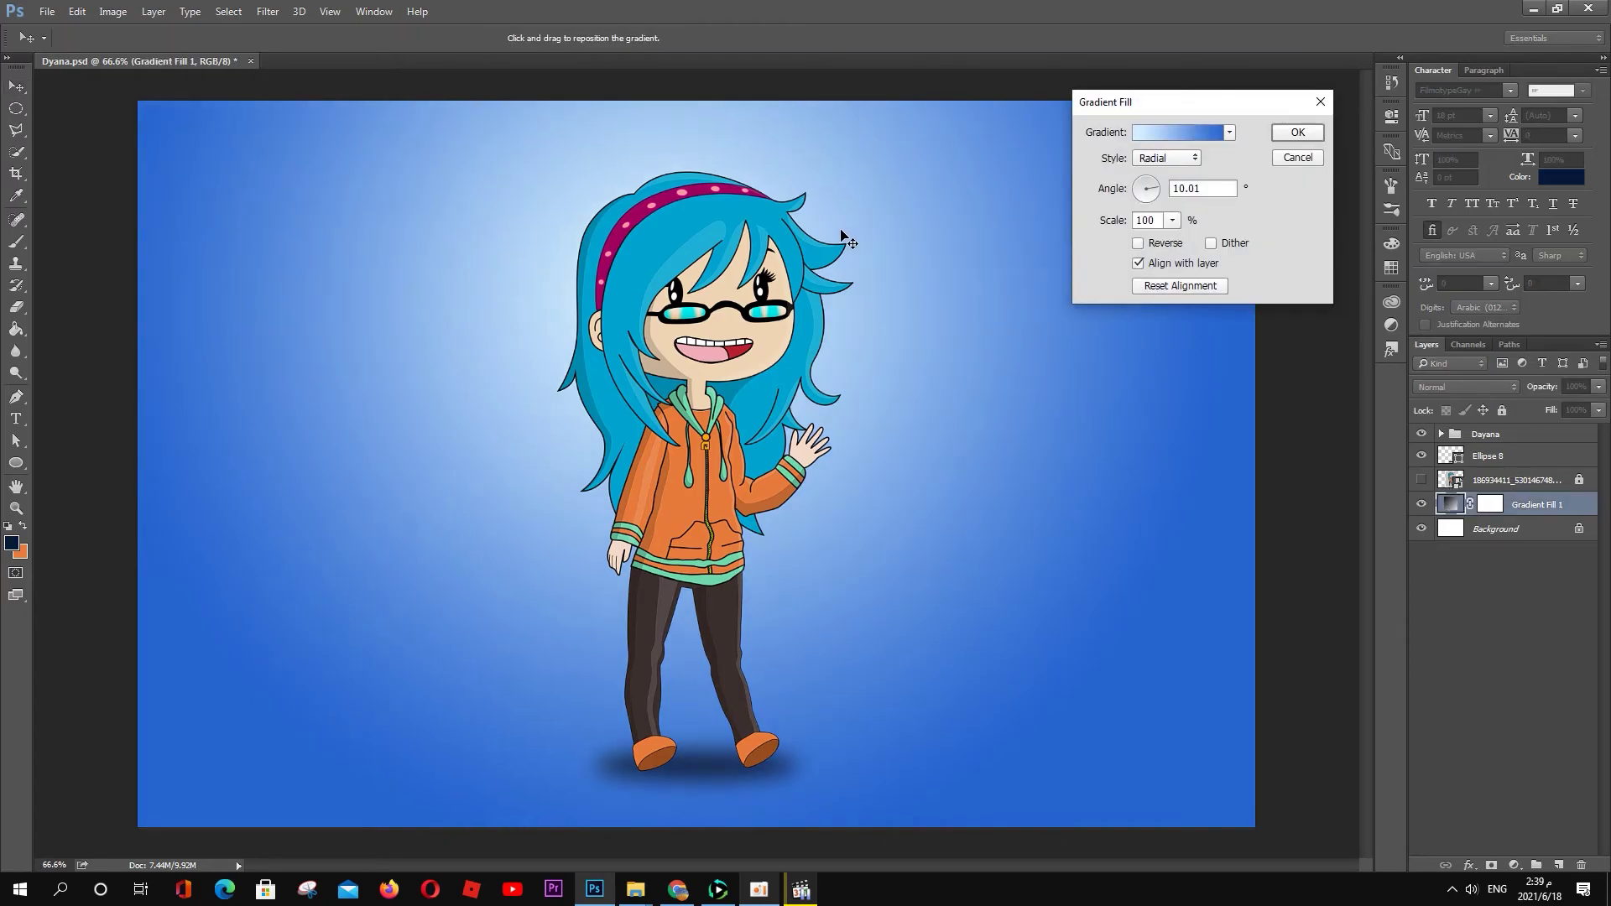
{"action": "left_click", "coordinate": [1311, 136]}
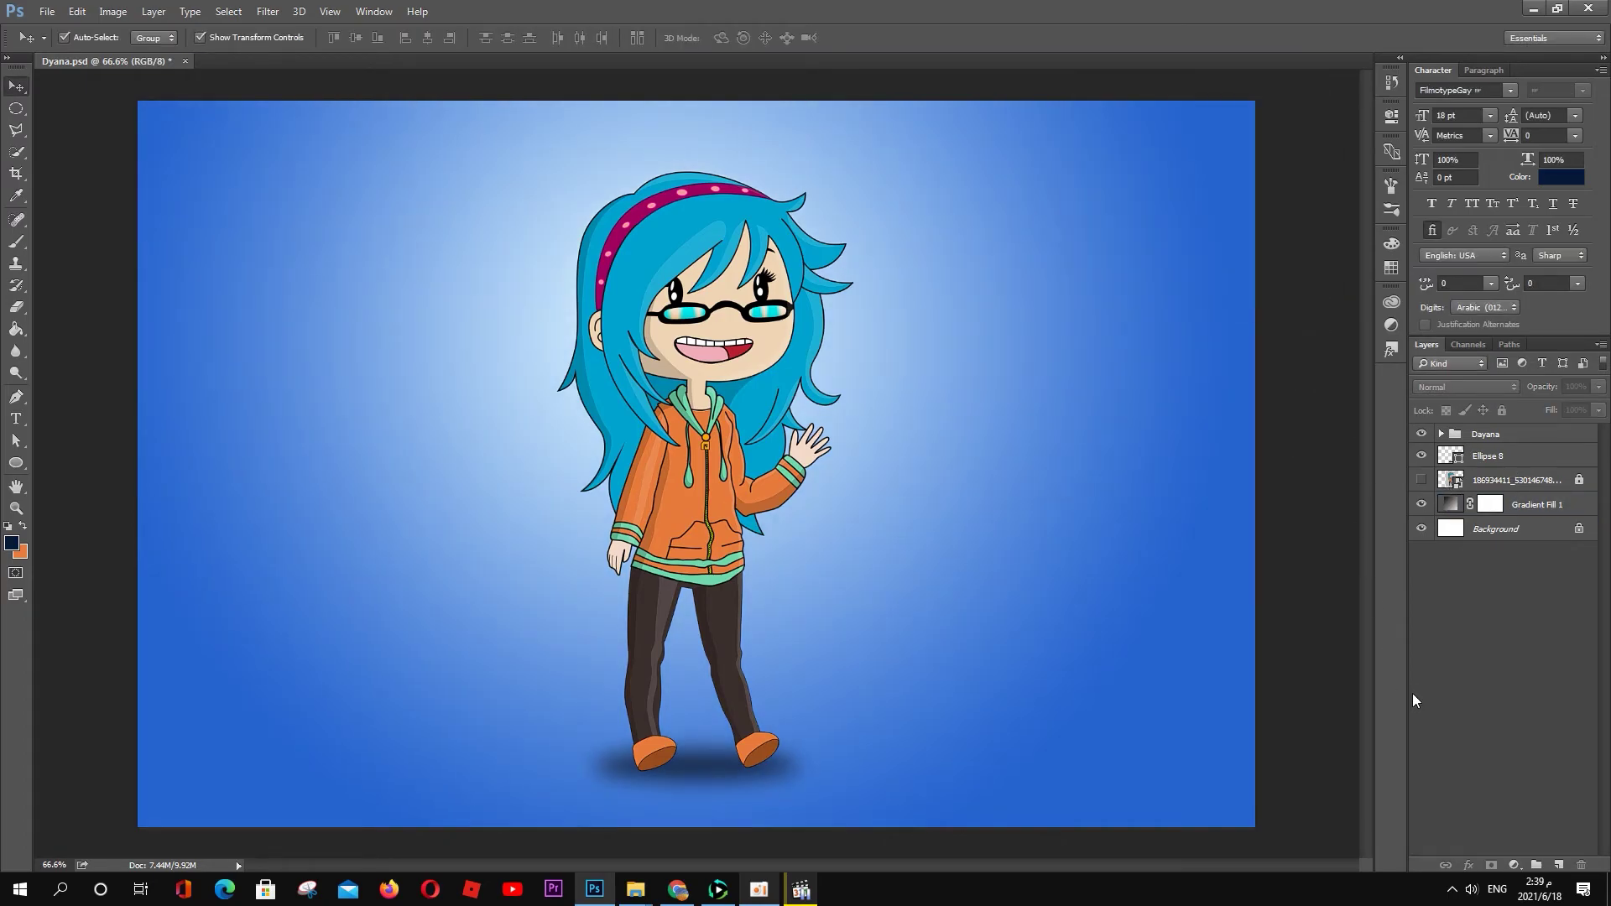
{"action": "left_click", "coordinate": [635, 890]}
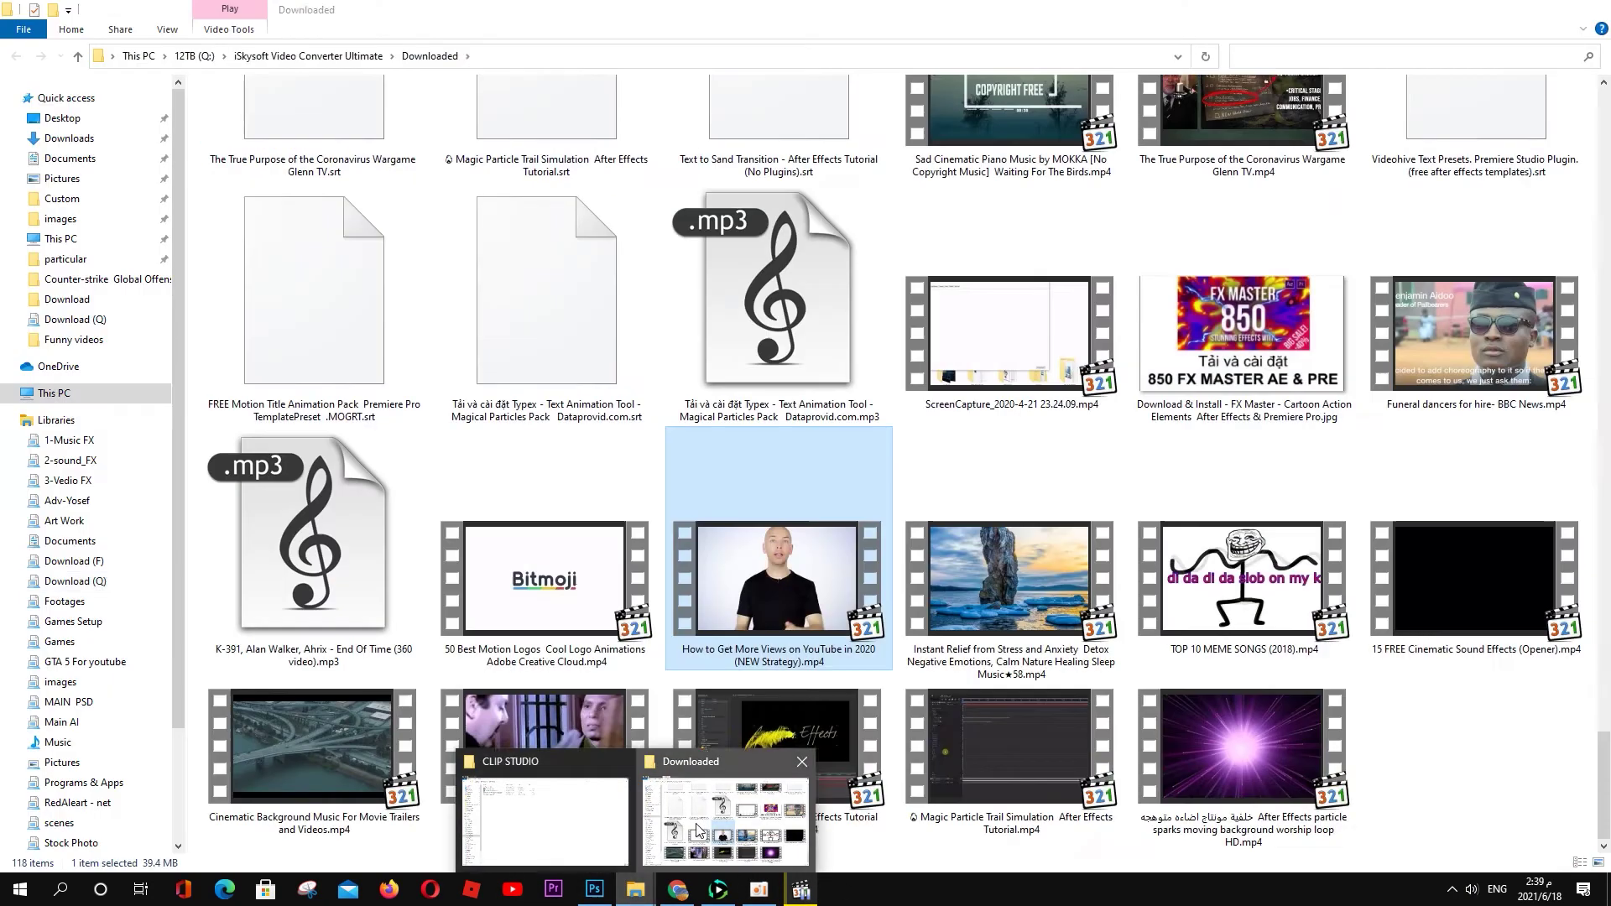
Step: Bring the worn grey texture from Stock Photo into the artwork, scaled to the canvas
{"action": "left_click", "coordinate": [72, 842]}
{"action": "scroll", "coordinate": [889, 462], "scroll_direction": "down", "scroll_amount": 10}
{"action": "left_click", "coordinate": [594, 890]}
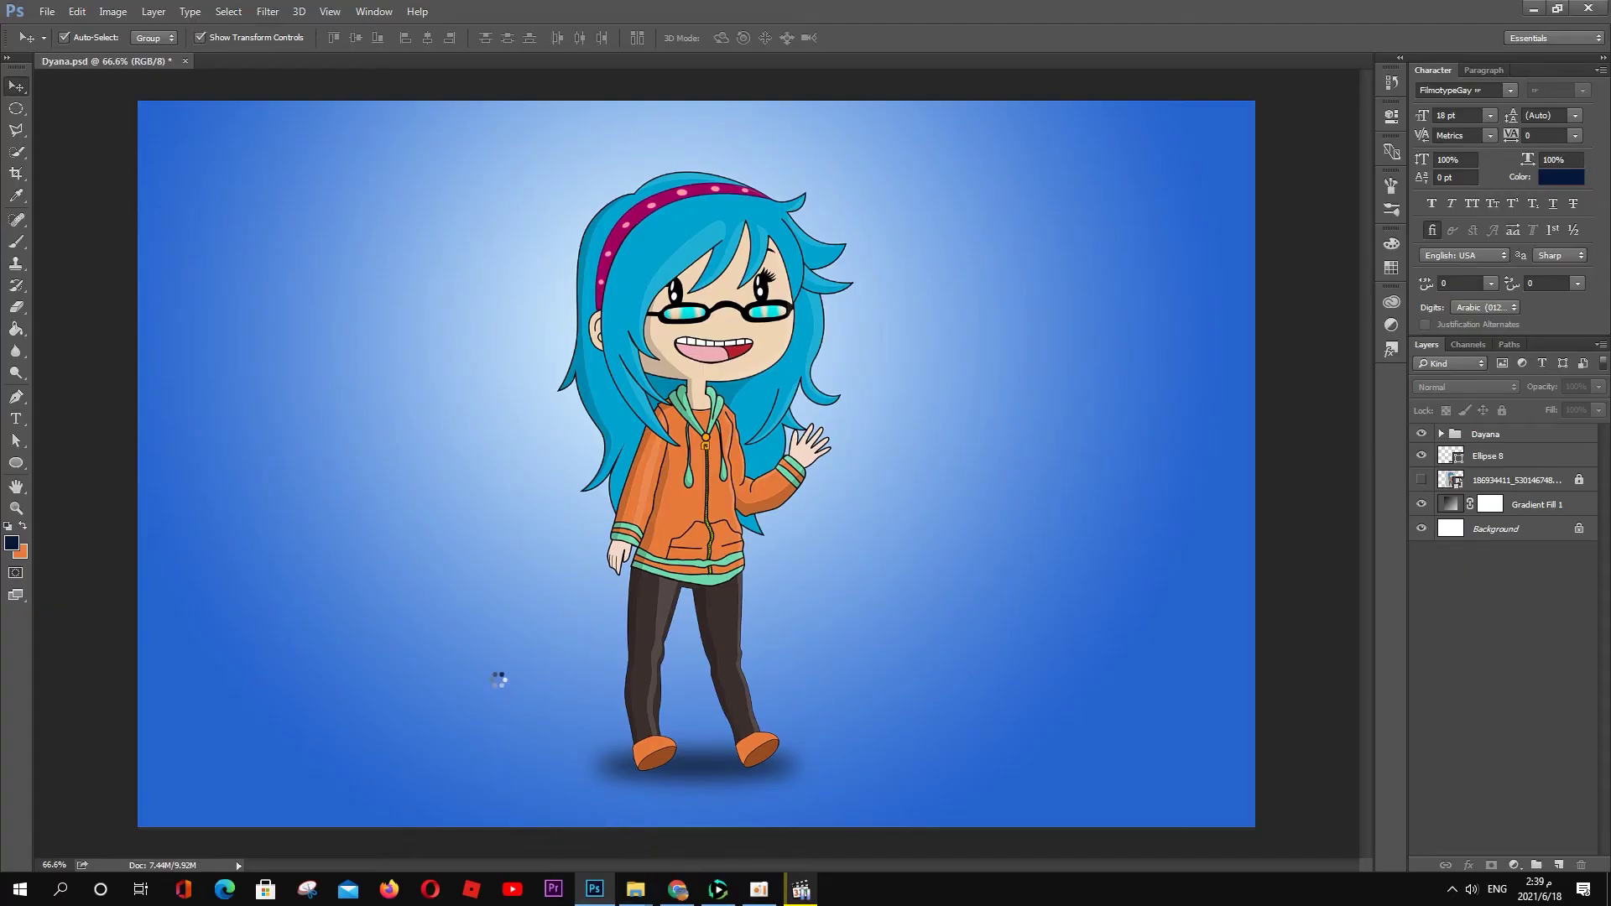
{"action": "left_click_drag", "start_coordinate": [1110, 185], "coordinate": [1257, 91]}
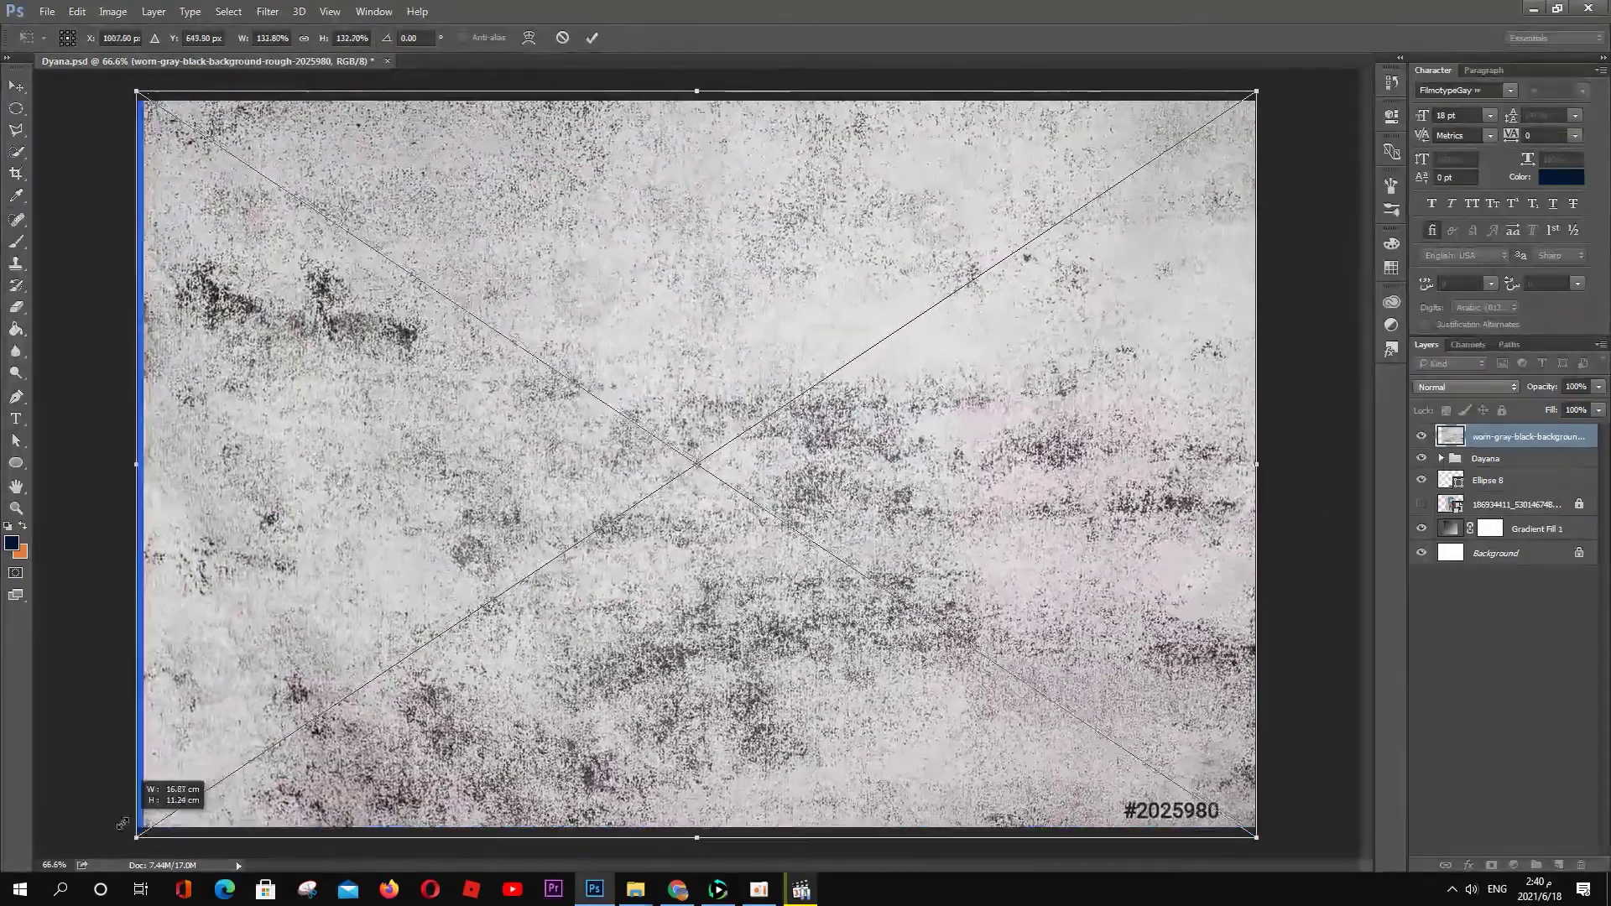
{"action": "key", "text": "Return"}
Step: Place the texture below the character group in Soft Light, then preview unnamed (2).jpg
{"action": "left_click_drag", "start_coordinate": [1527, 436], "coordinate": [1515, 519]}
{"action": "left_click", "coordinate": [1466, 387]}
{"action": "left_click", "coordinate": [1469, 504]}
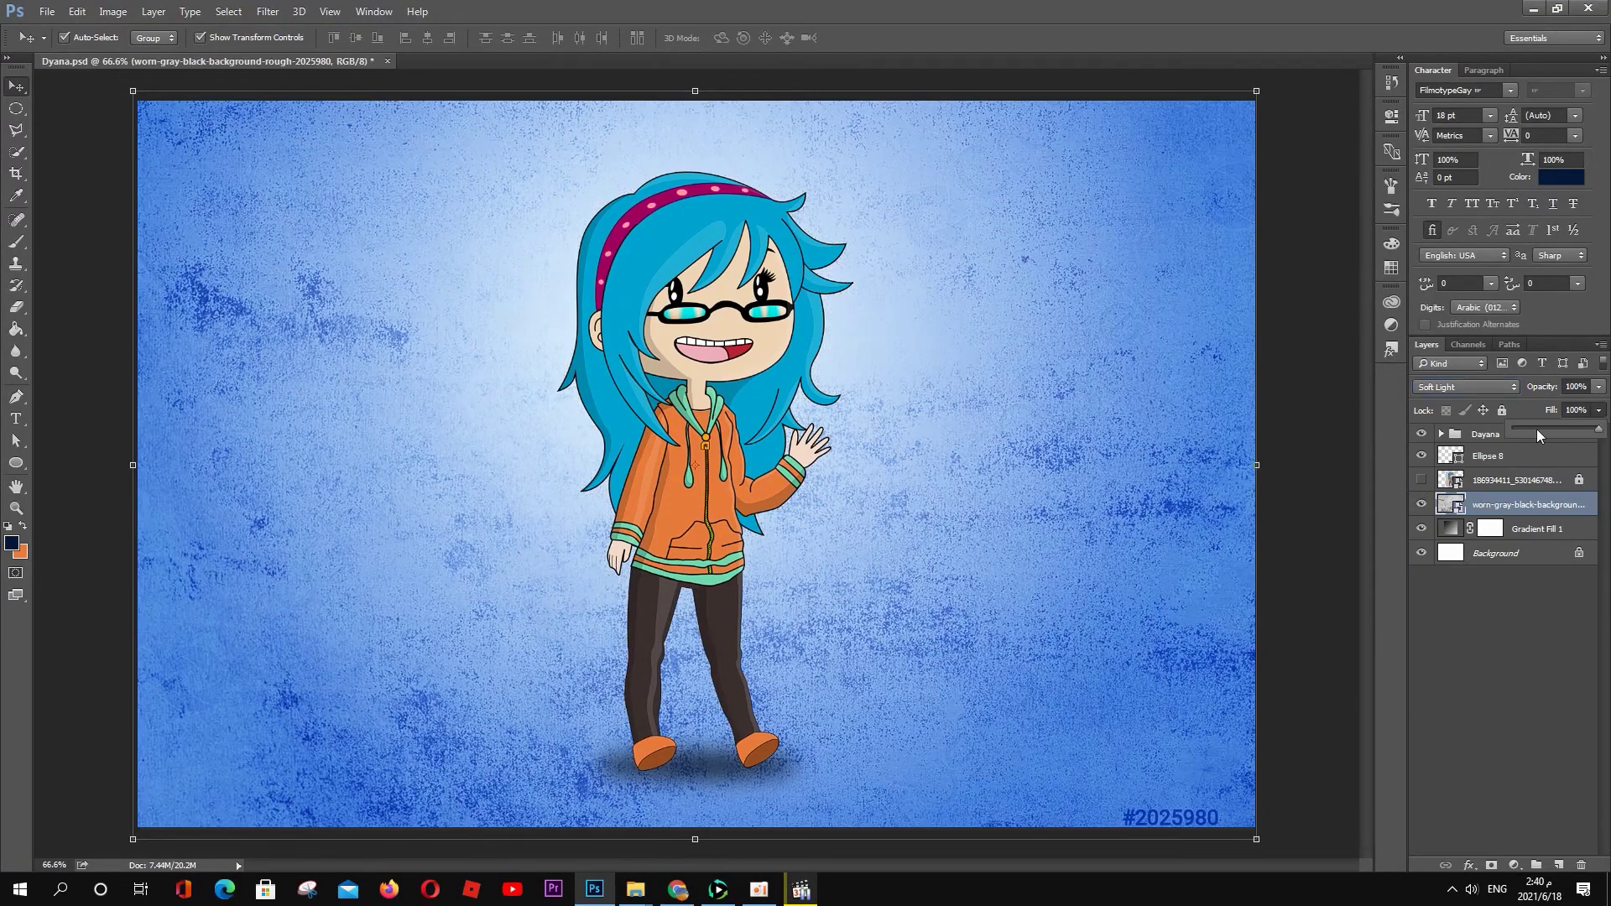
{"action": "left_click", "coordinate": [635, 890]}
{"action": "double_click", "coordinate": [792, 577]}
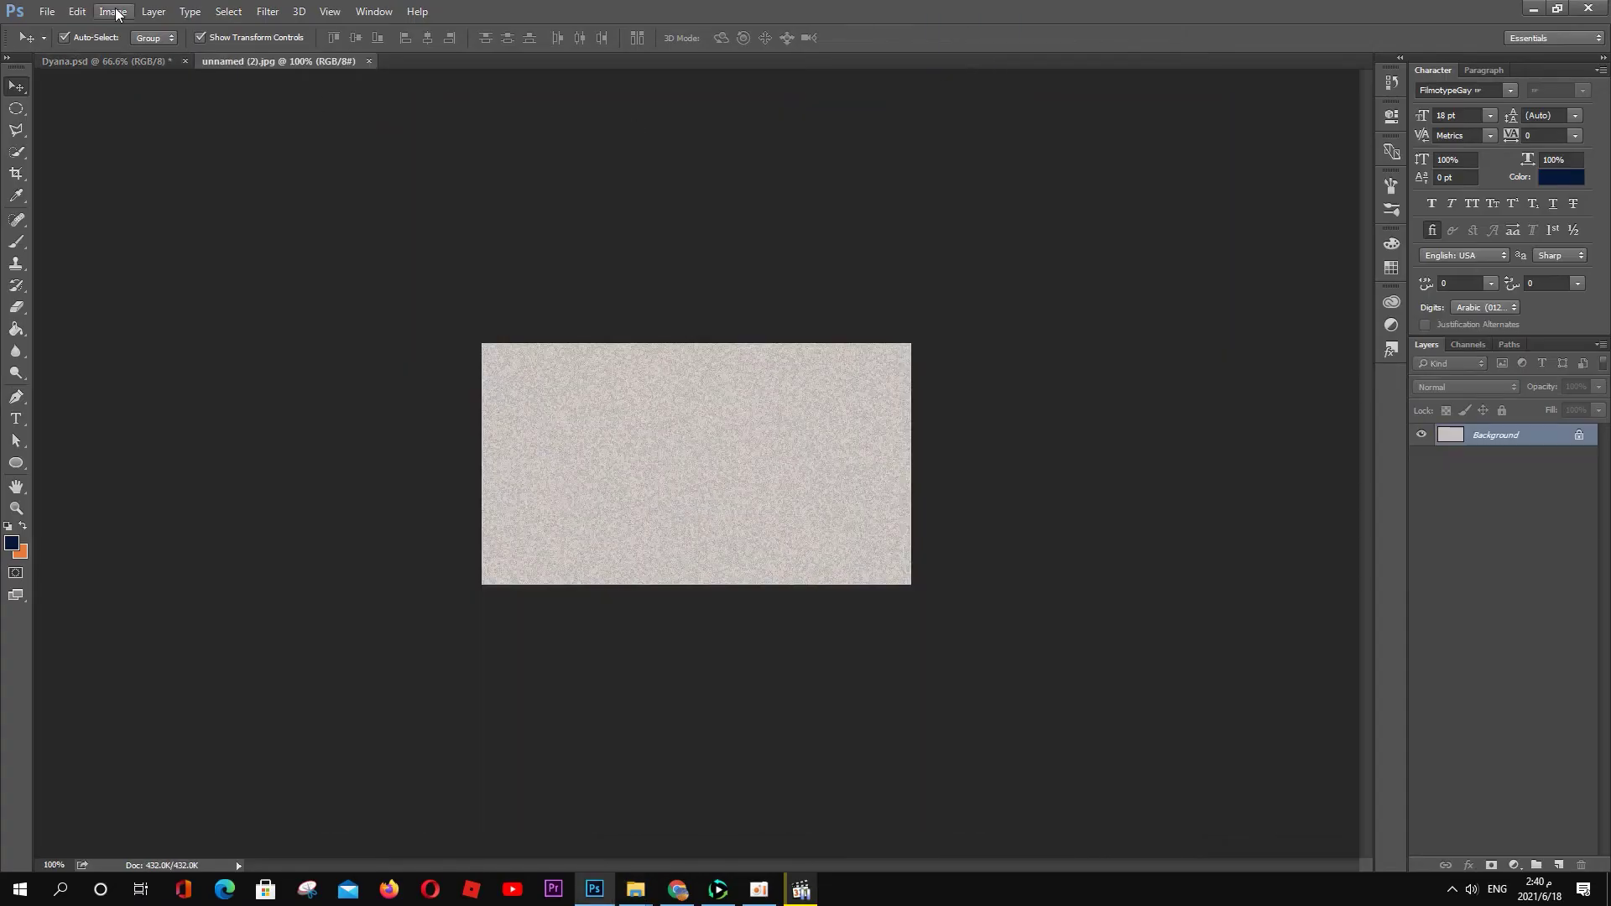
Step: Define unnamed (2).jpg as a pattern and add an orange-filled layer above the texture
{"action": "left_click", "coordinate": [78, 11]}
{"action": "left_click", "coordinate": [151, 401]}
{"action": "key", "text": "Return"}
{"action": "key", "text": "ctrl+Tab"}
{"action": "left_click", "coordinate": [1558, 866]}
{"action": "left_click_drag", "start_coordinate": [1502, 436], "coordinate": [1525, 518]}
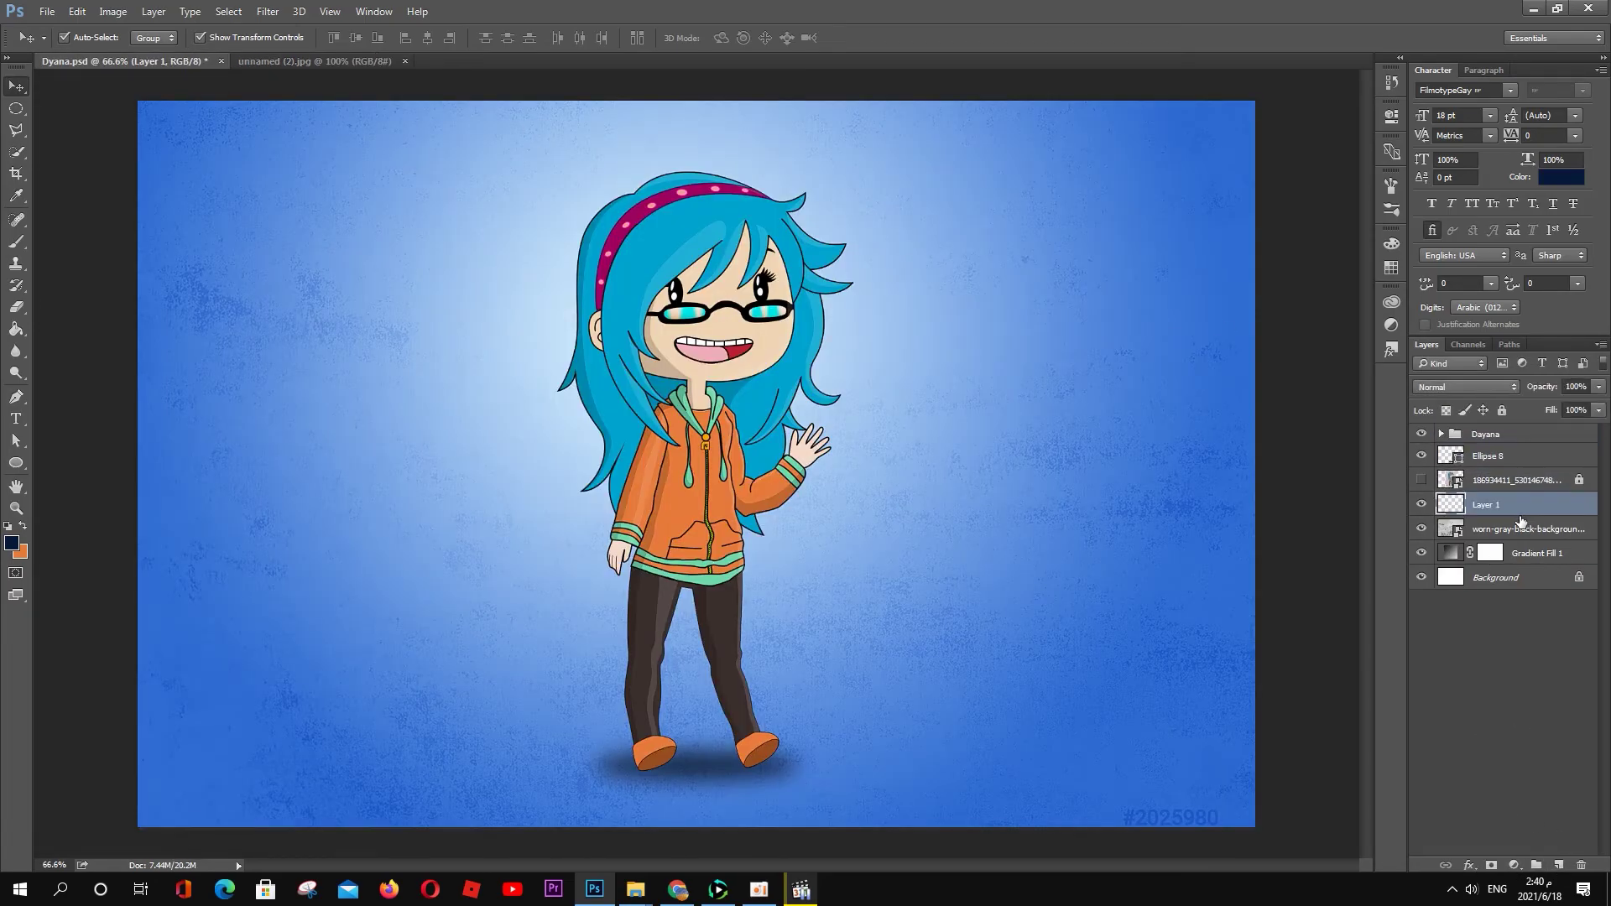
{"action": "key", "text": "ctrl+BackSpace"}
Step: Give Layer 1 a Pattern Overlay of the noise pattern in Soft Light
{"action": "double_click", "coordinate": [1570, 504]}
{"action": "left_click", "coordinate": [999, 484]}
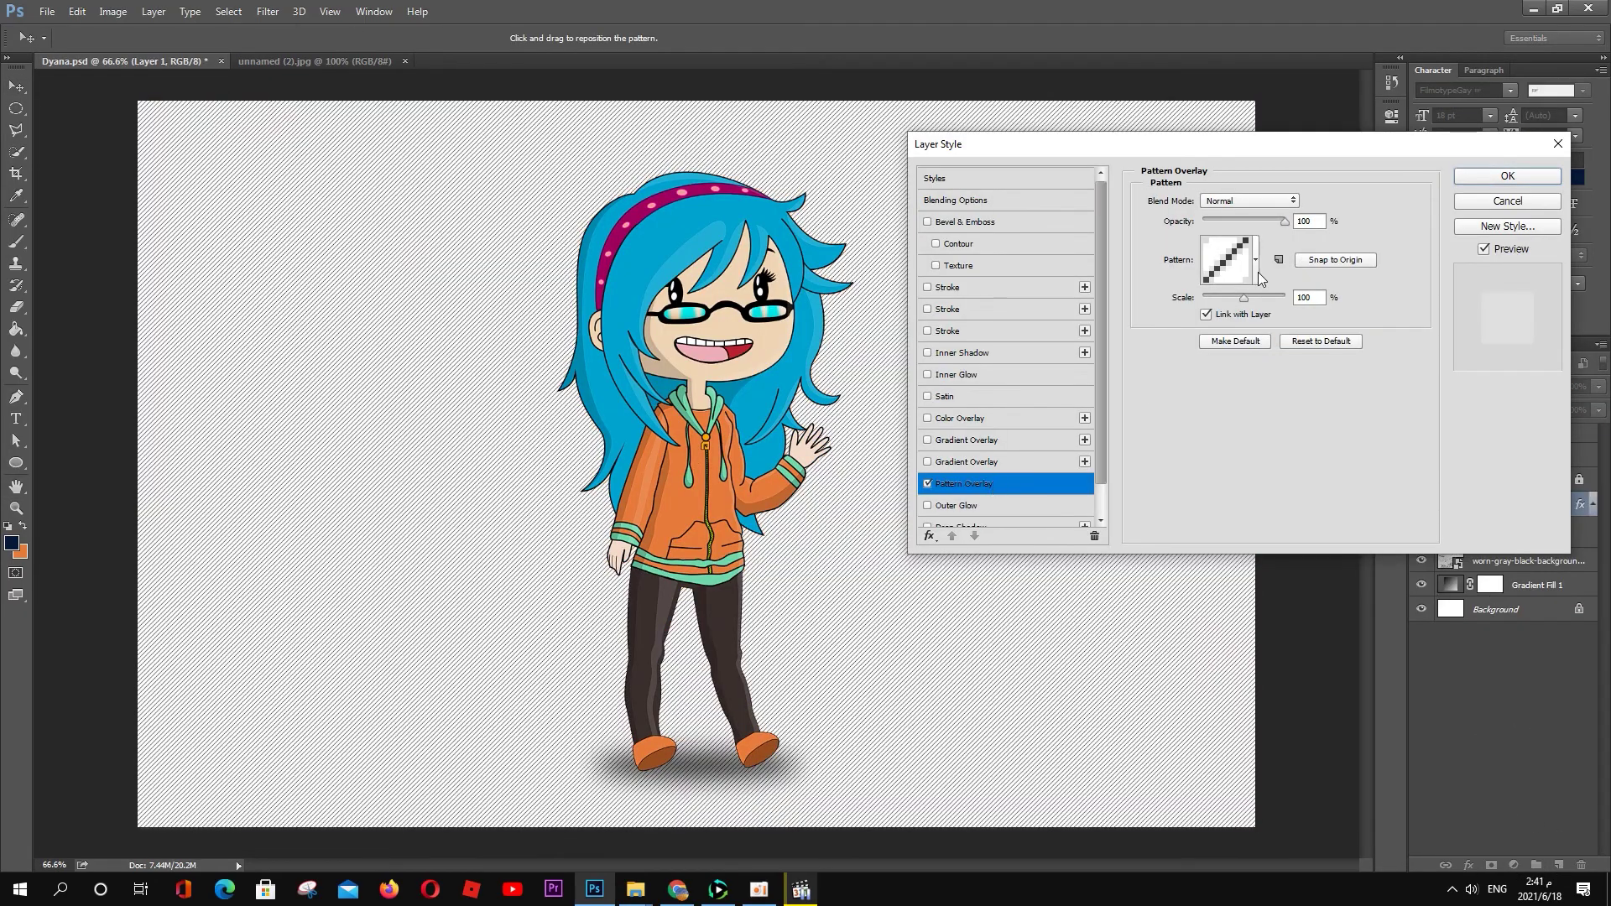
{"action": "left_click", "coordinate": [1256, 259]}
{"action": "double_click", "coordinate": [503, 831]}
{"action": "left_click", "coordinate": [1249, 201]}
{"action": "left_click", "coordinate": [1242, 380]}
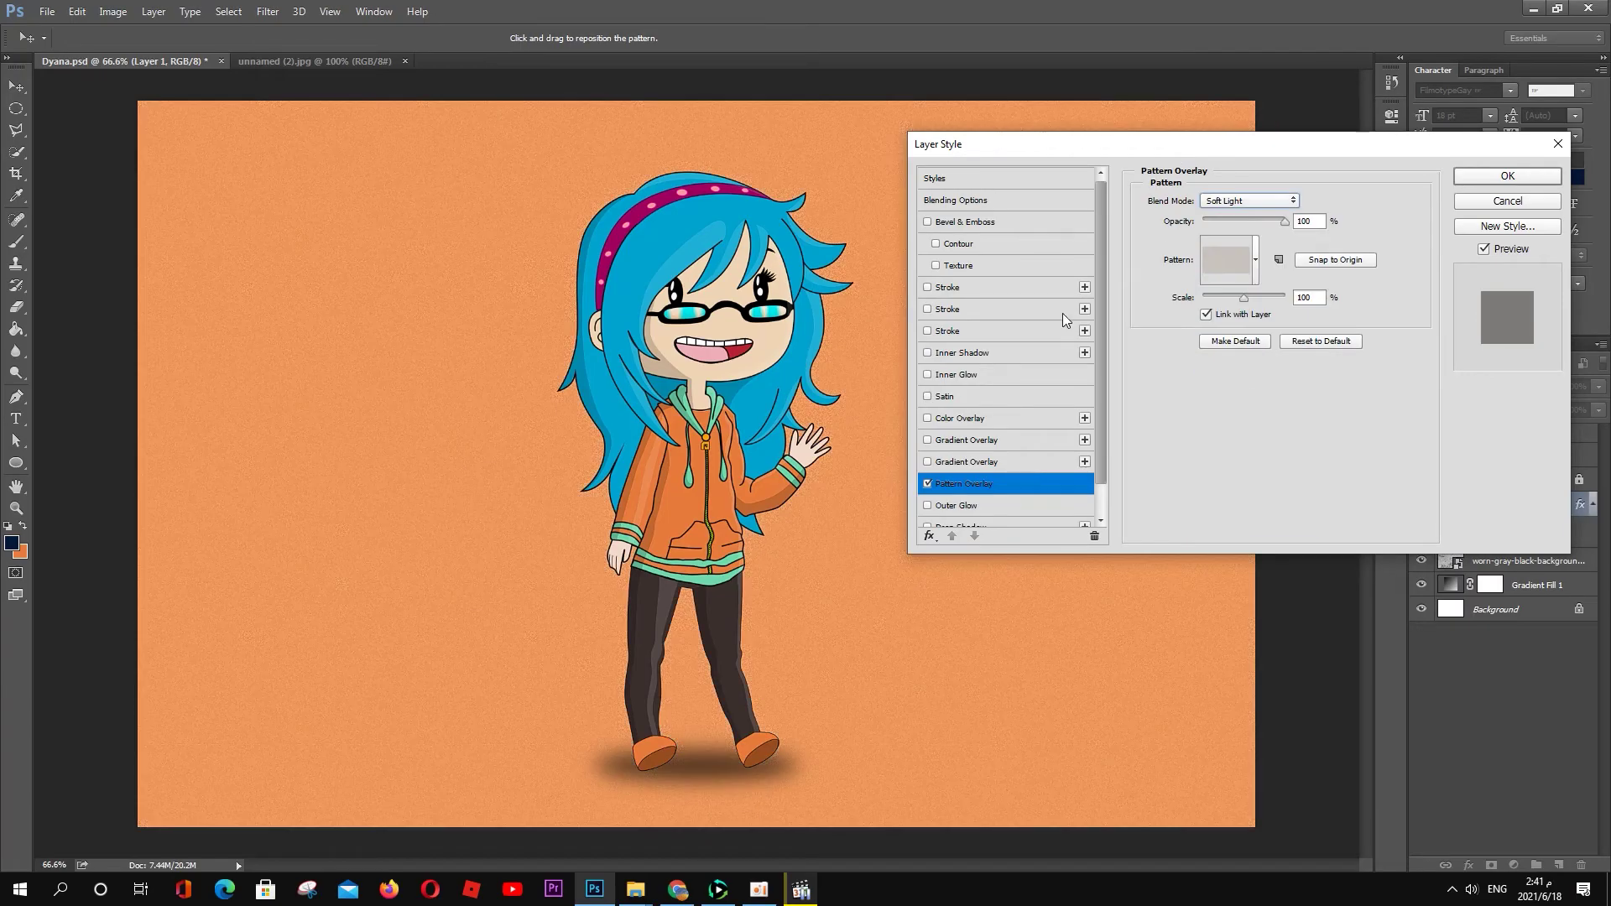
{"action": "left_click", "coordinate": [1507, 176]}
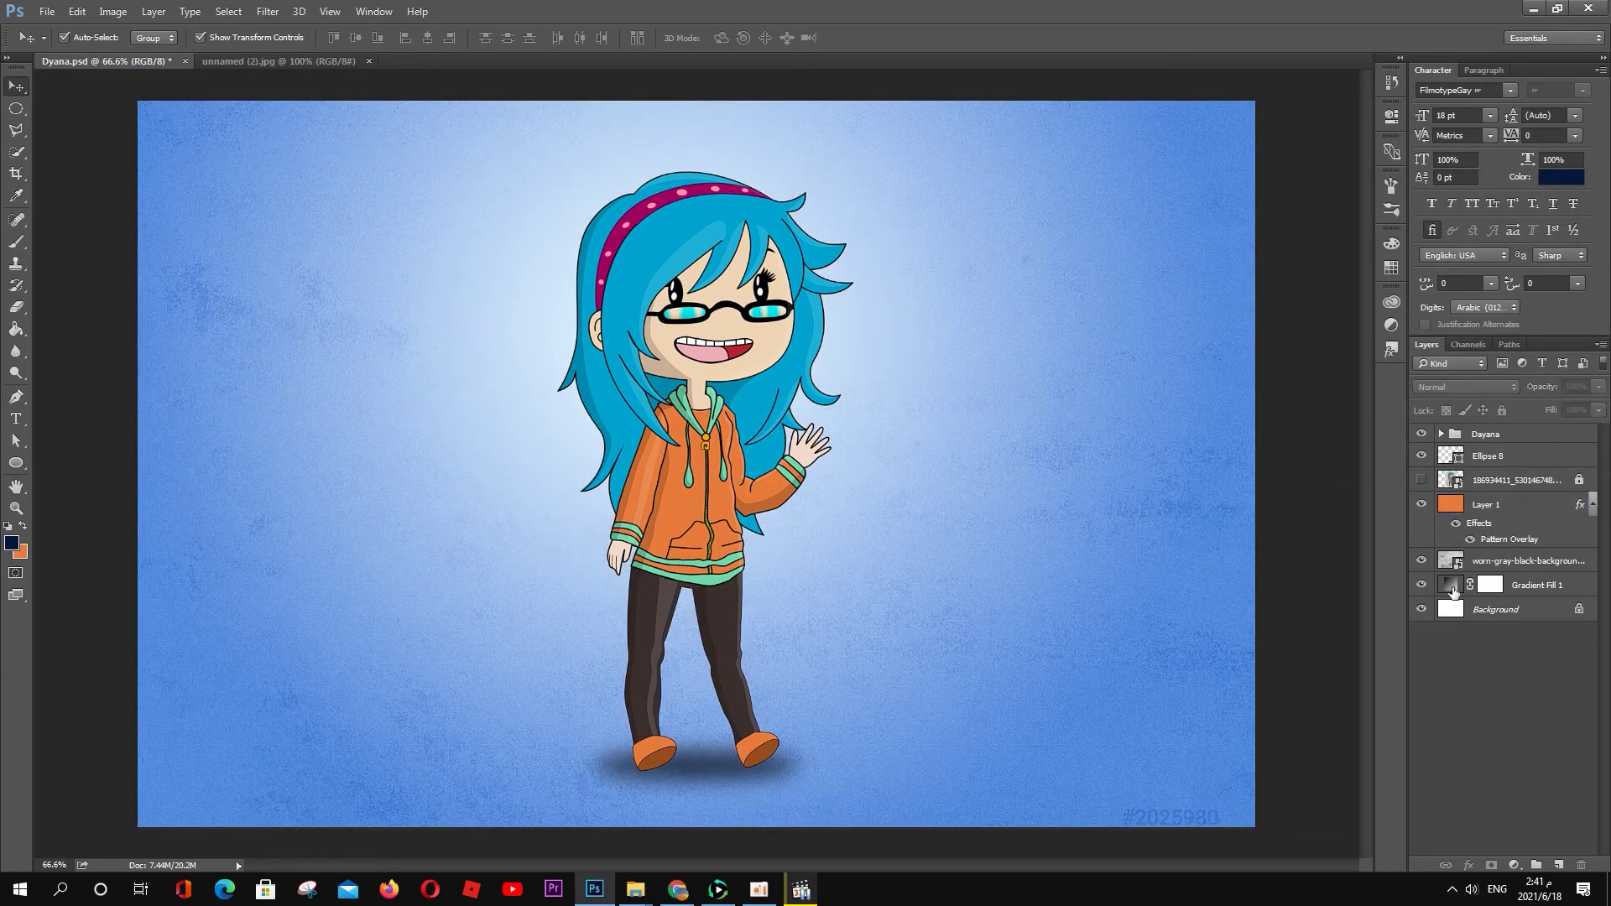
{"action": "double_click", "coordinate": [1451, 585]}
Step: Change the gradient's end stop to a golden yellow
{"action": "left_click", "coordinate": [1202, 126]}
{"action": "left_click", "coordinate": [1363, 558]}
{"action": "left_click", "coordinate": [1124, 623]}
{"action": "left_click", "coordinate": [1470, 329]}
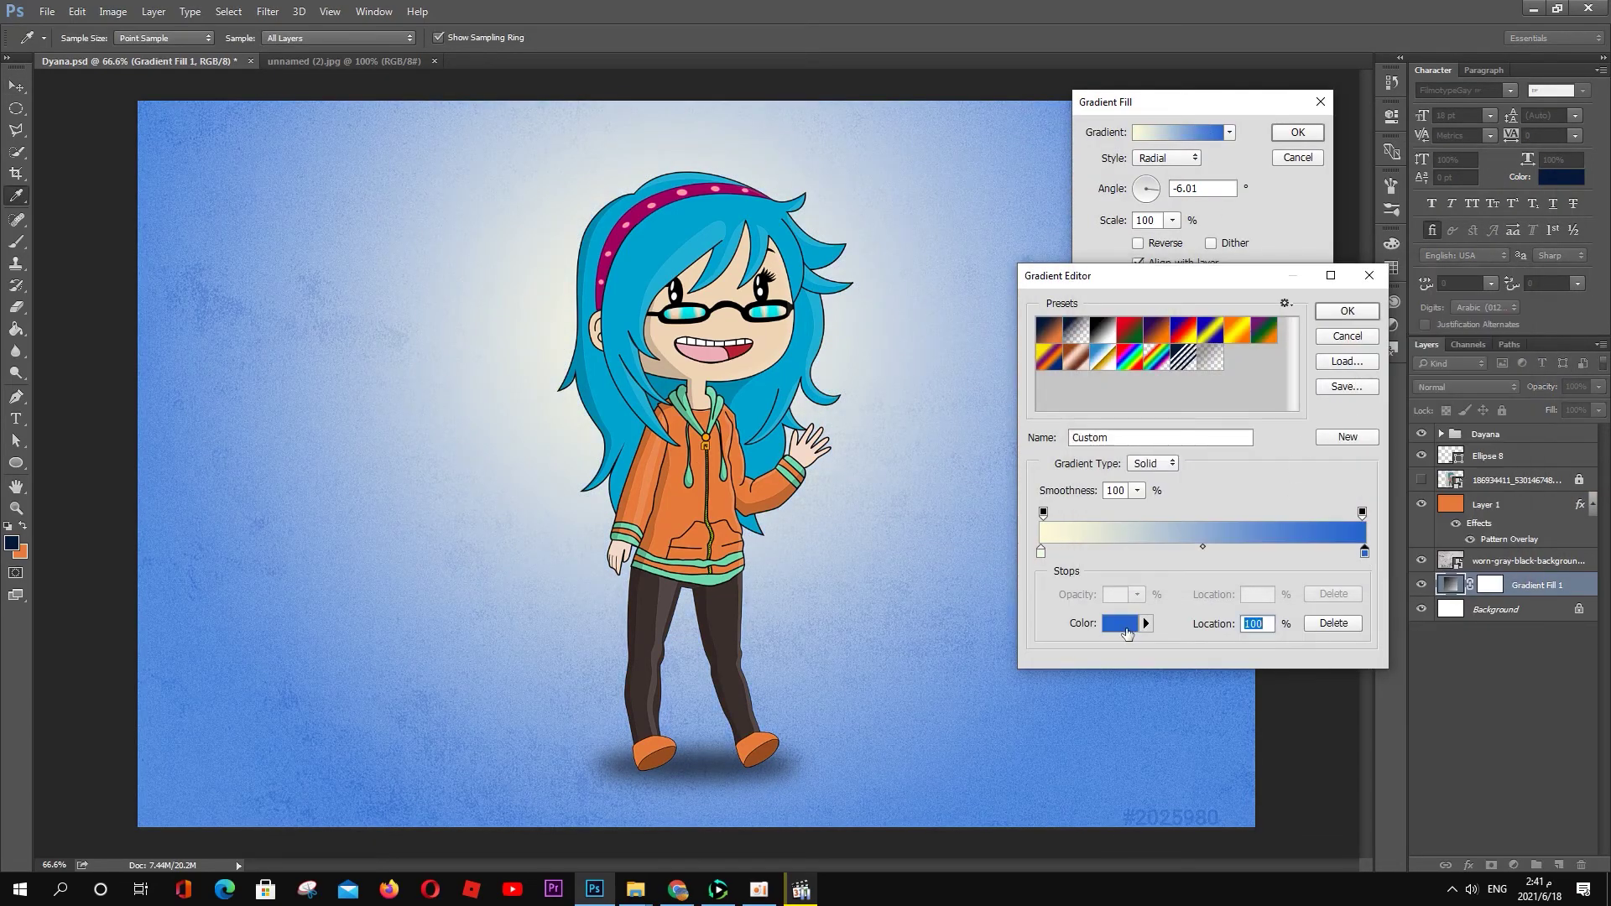
{"action": "left_click", "coordinate": [1125, 623]}
{"action": "left_click_drag", "start_coordinate": [1319, 396], "coordinate": [1322, 508]}
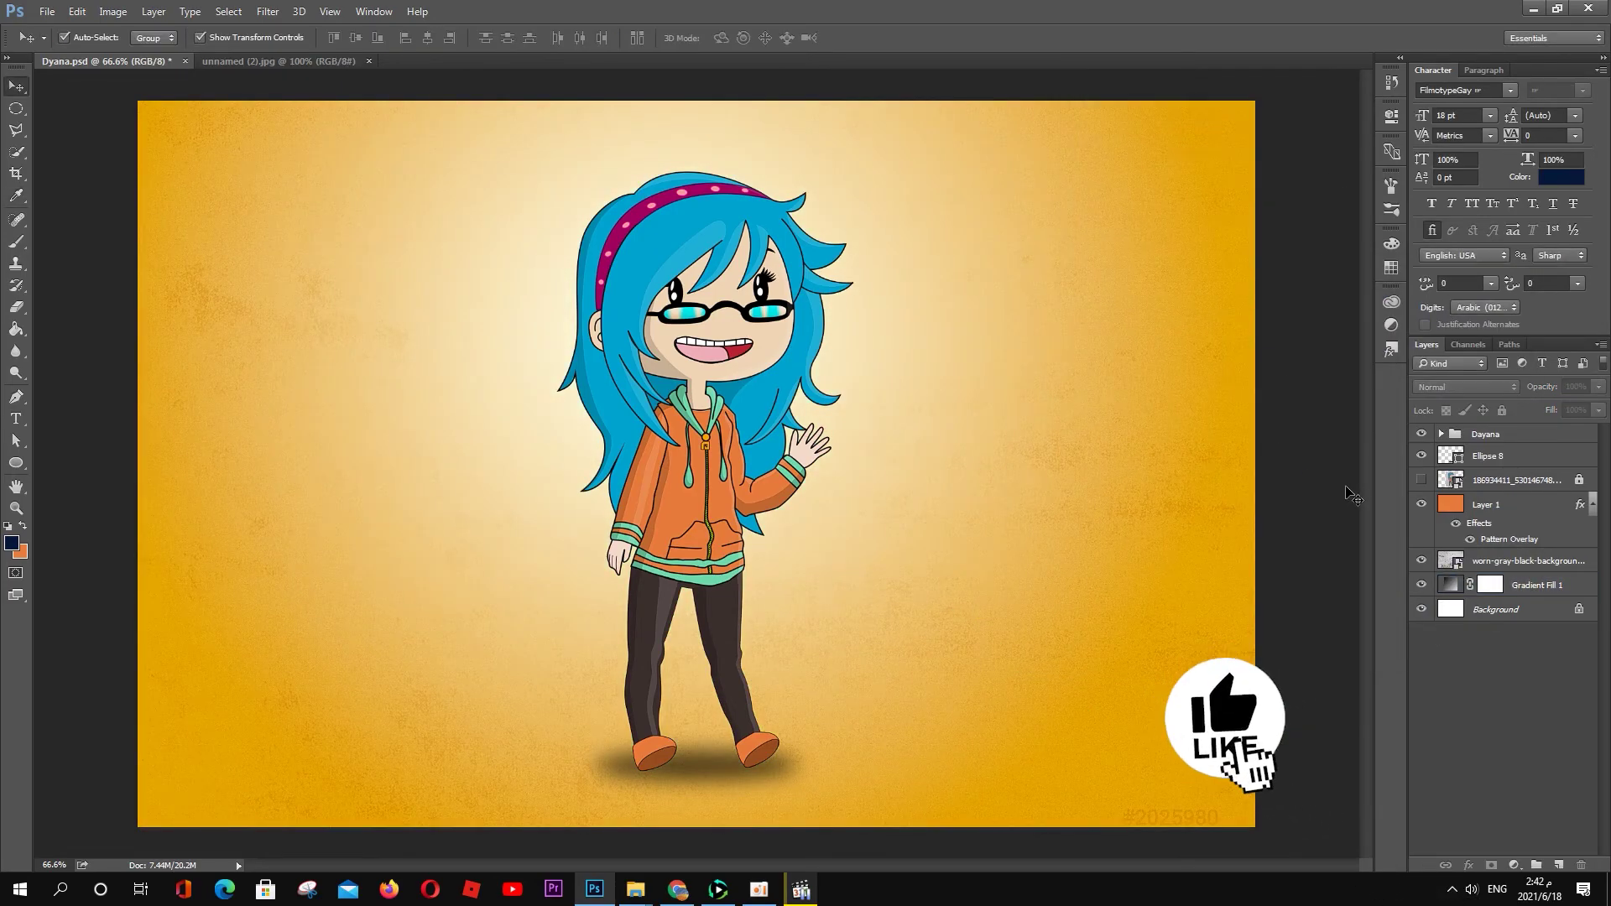
Step: Move Shape 2 and Shape 2 copy eyebrows above the front hair in the Head group
{"action": "key", "text": "ctrl+plus"}
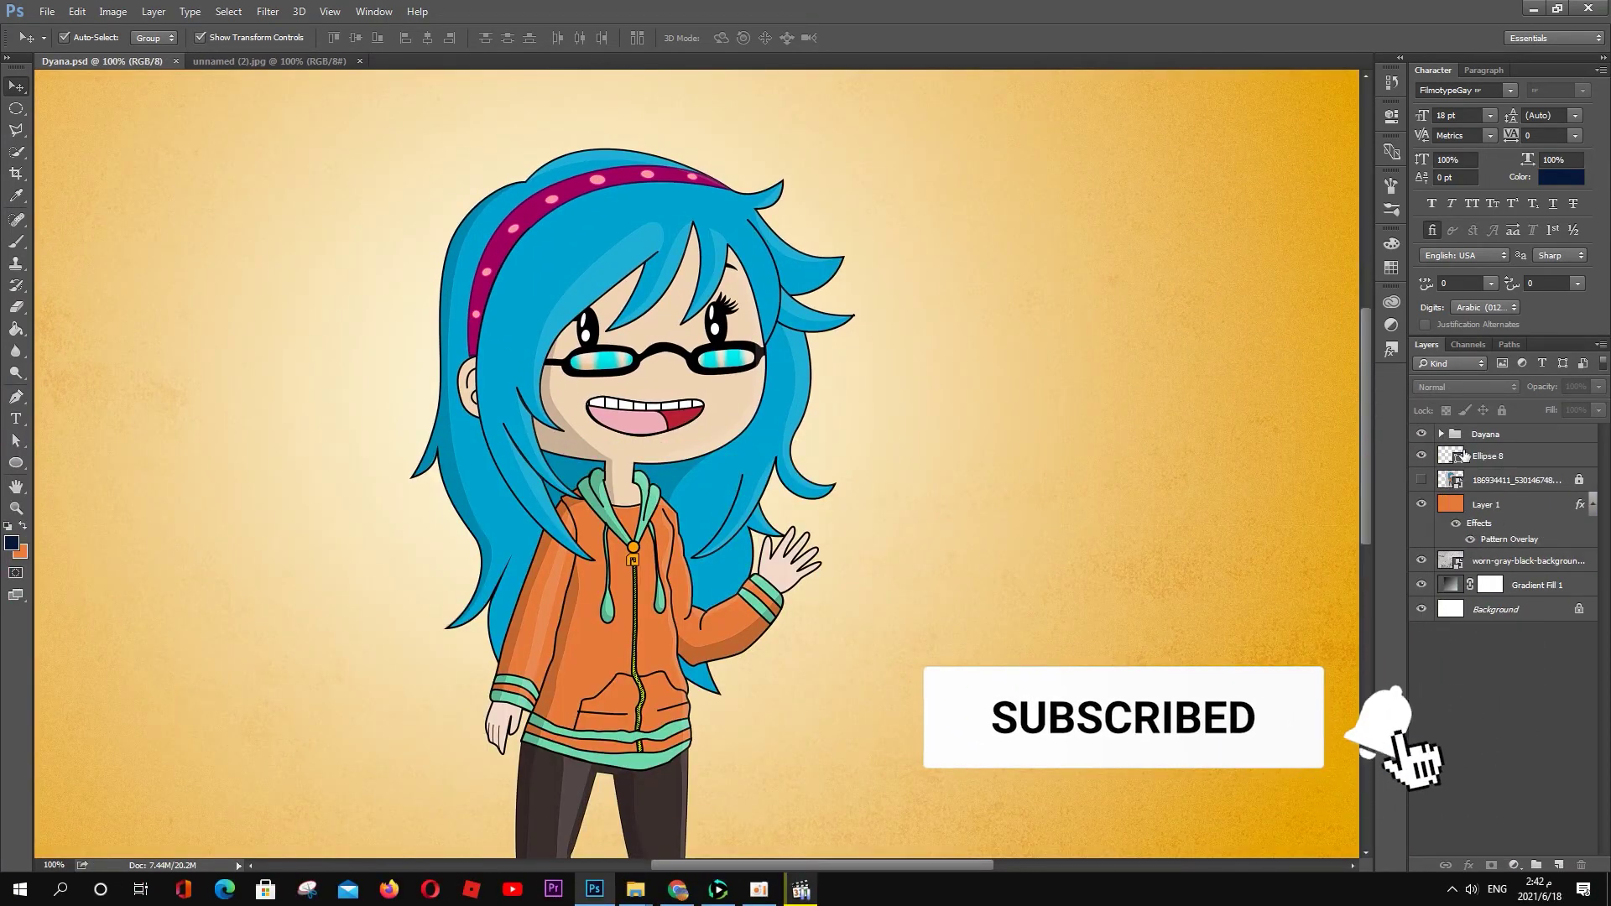
{"action": "left_click", "coordinate": [1545, 592]}
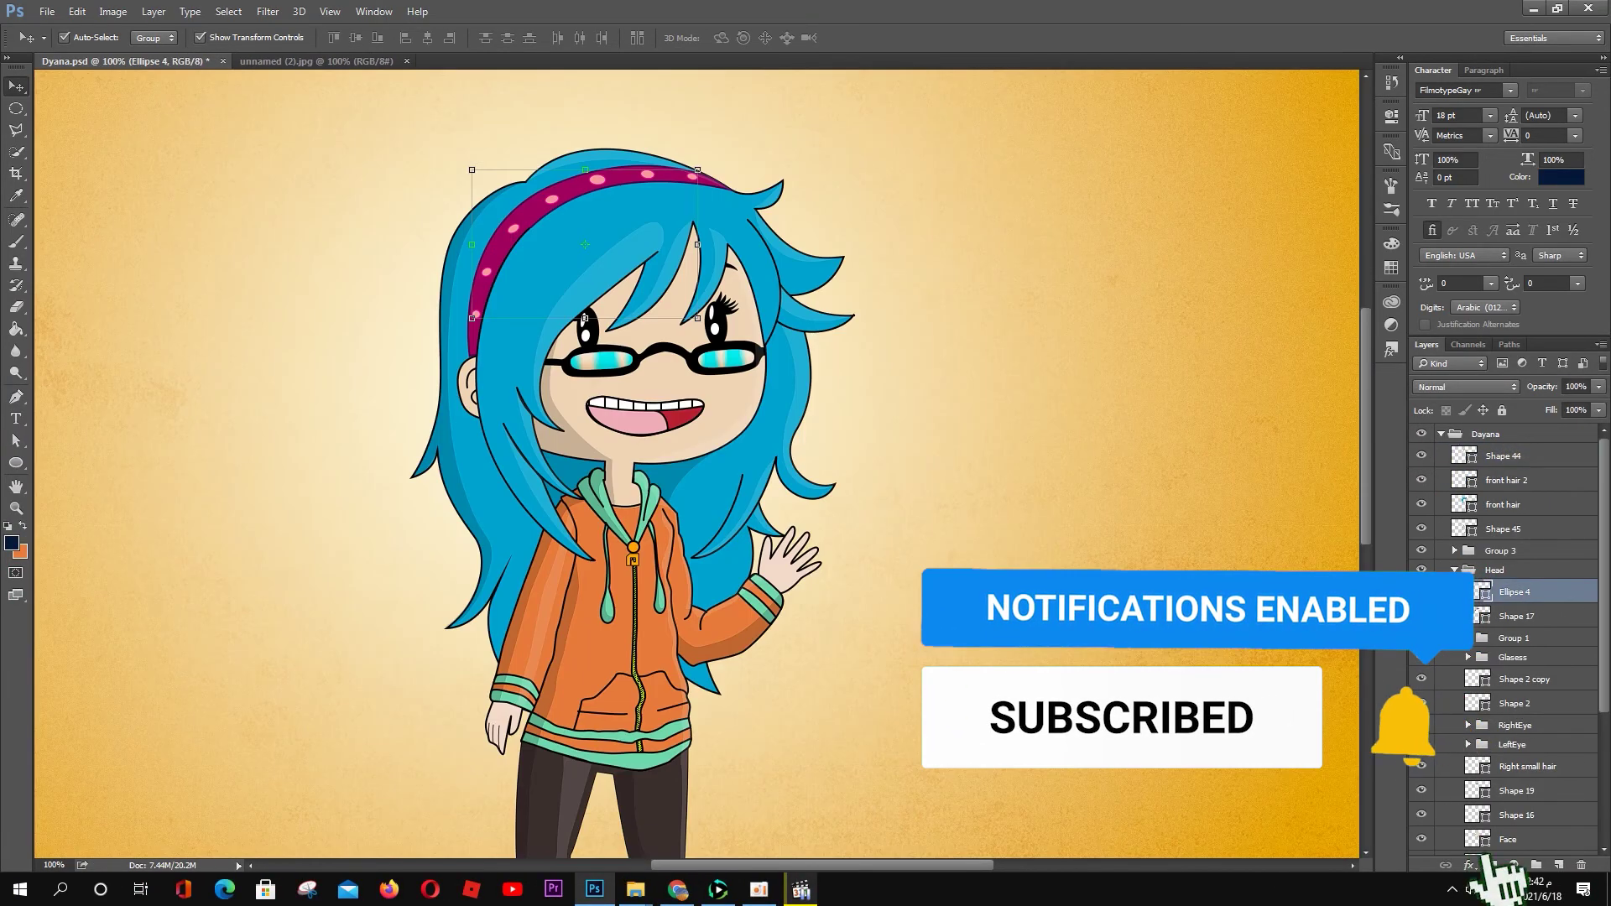
{"action": "left_click", "coordinate": [1515, 704]}
{"action": "left_click", "coordinate": [1529, 679], "text": "shift"}
{"action": "left_click_drag", "start_coordinate": [1530, 679], "coordinate": [1529, 540]}
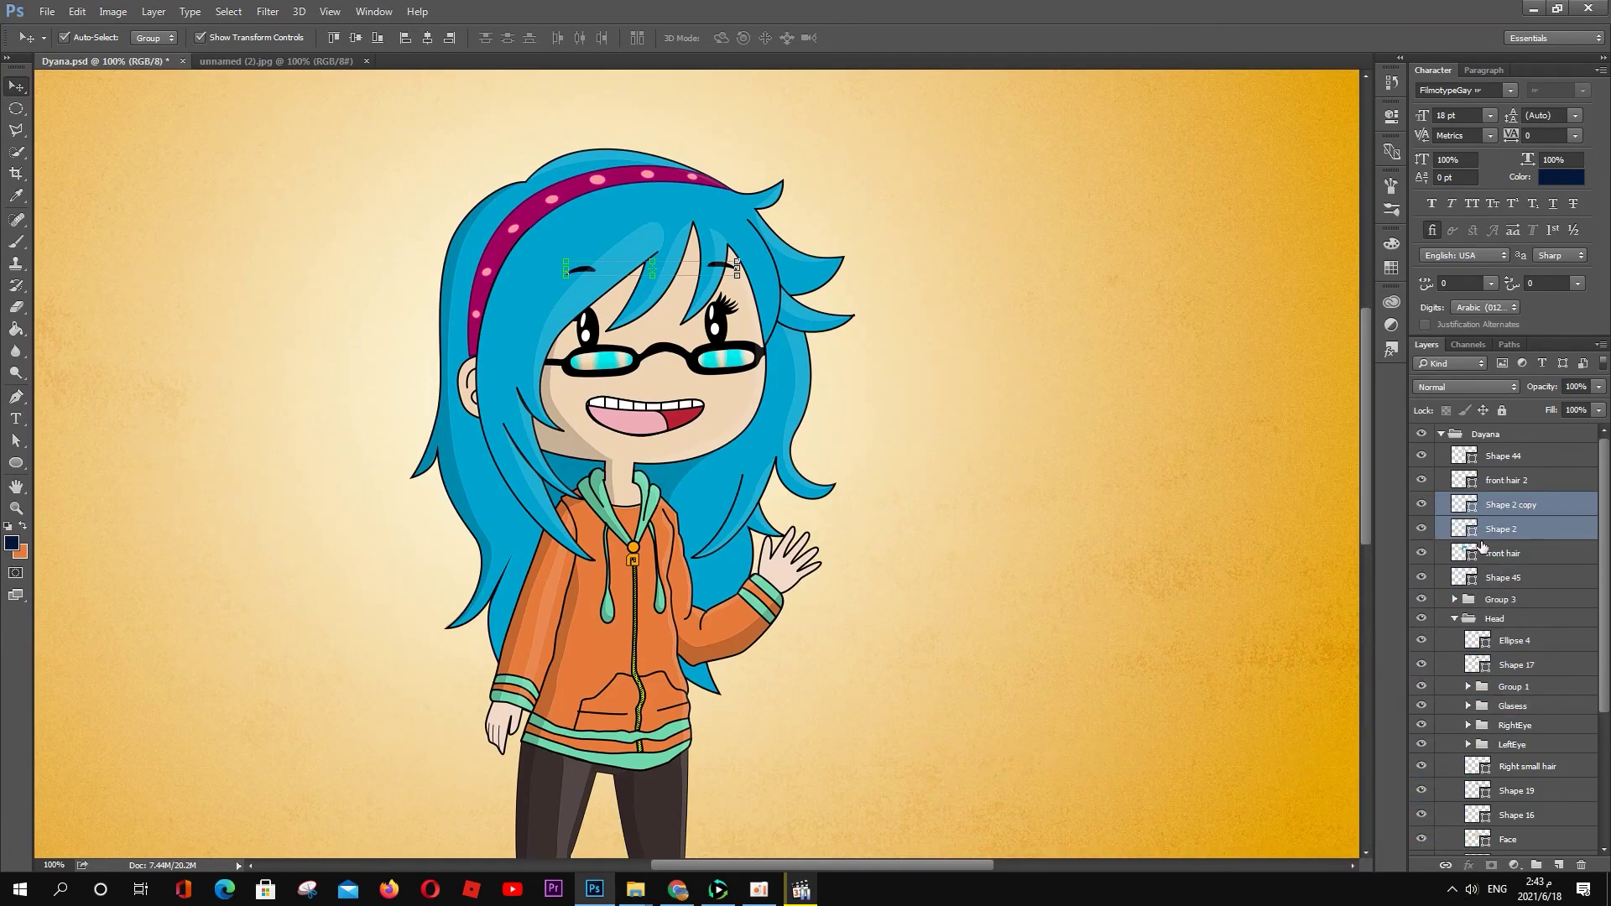